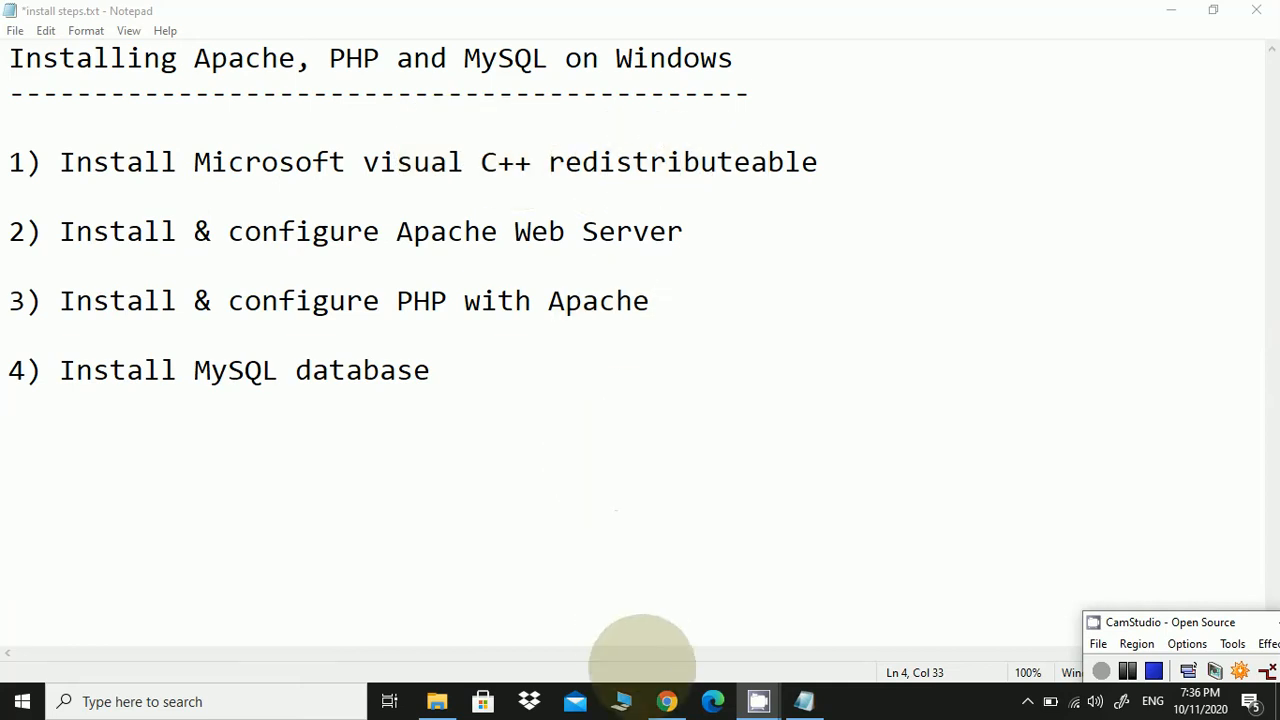
Search Google in Chrome for 'microsoft c++ redistributable' using the suggested query
{"action": "left_click", "coordinate": [666, 701]}
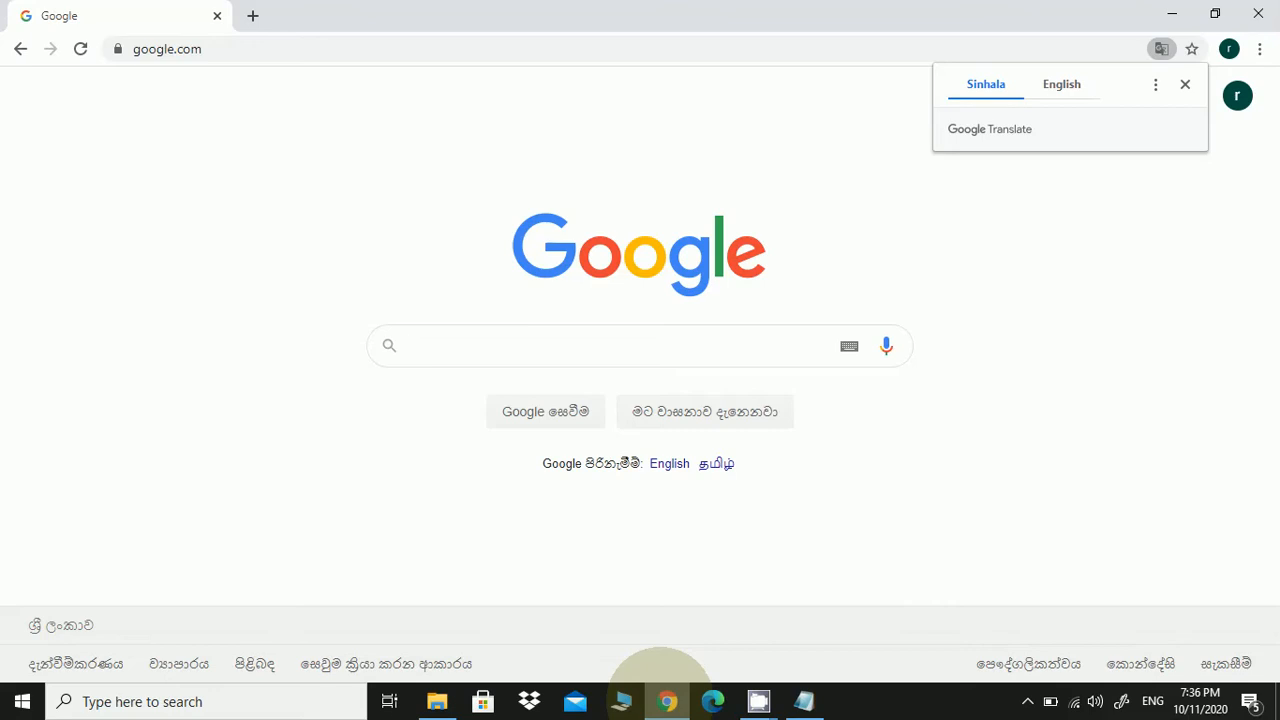
{"action": "type", "text": "mic"}
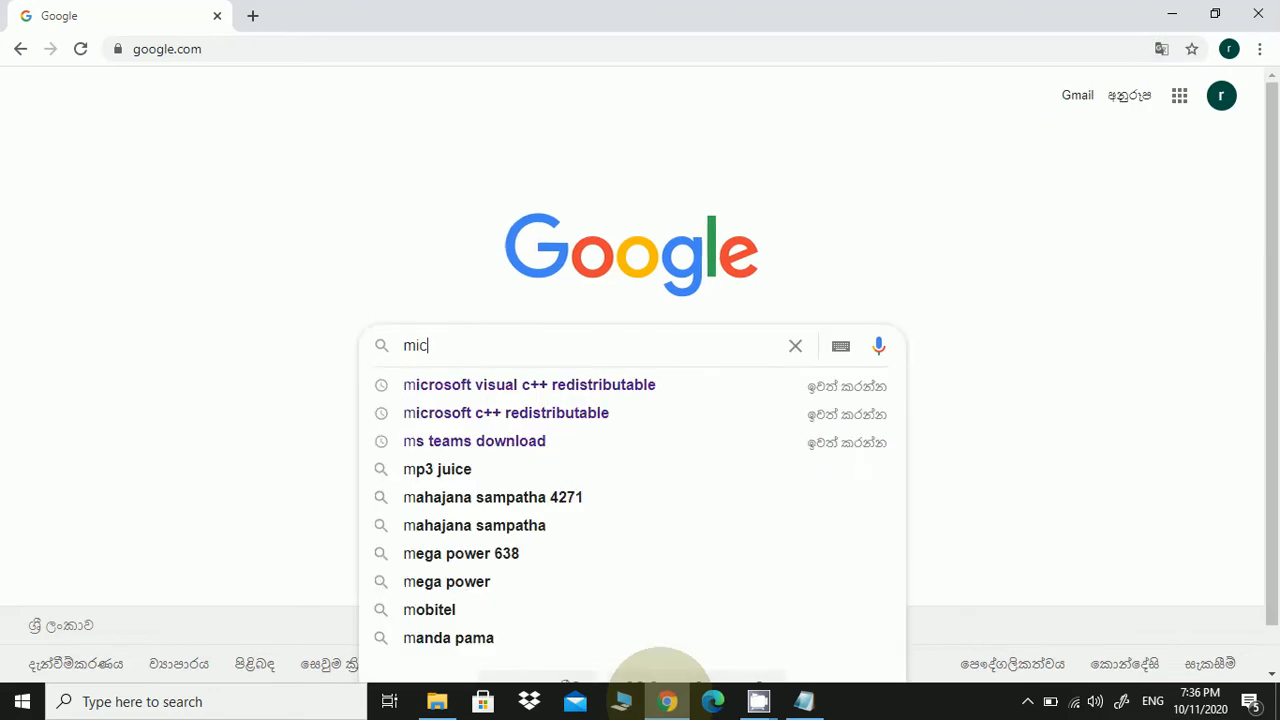
{"action": "type", "text": "os"}
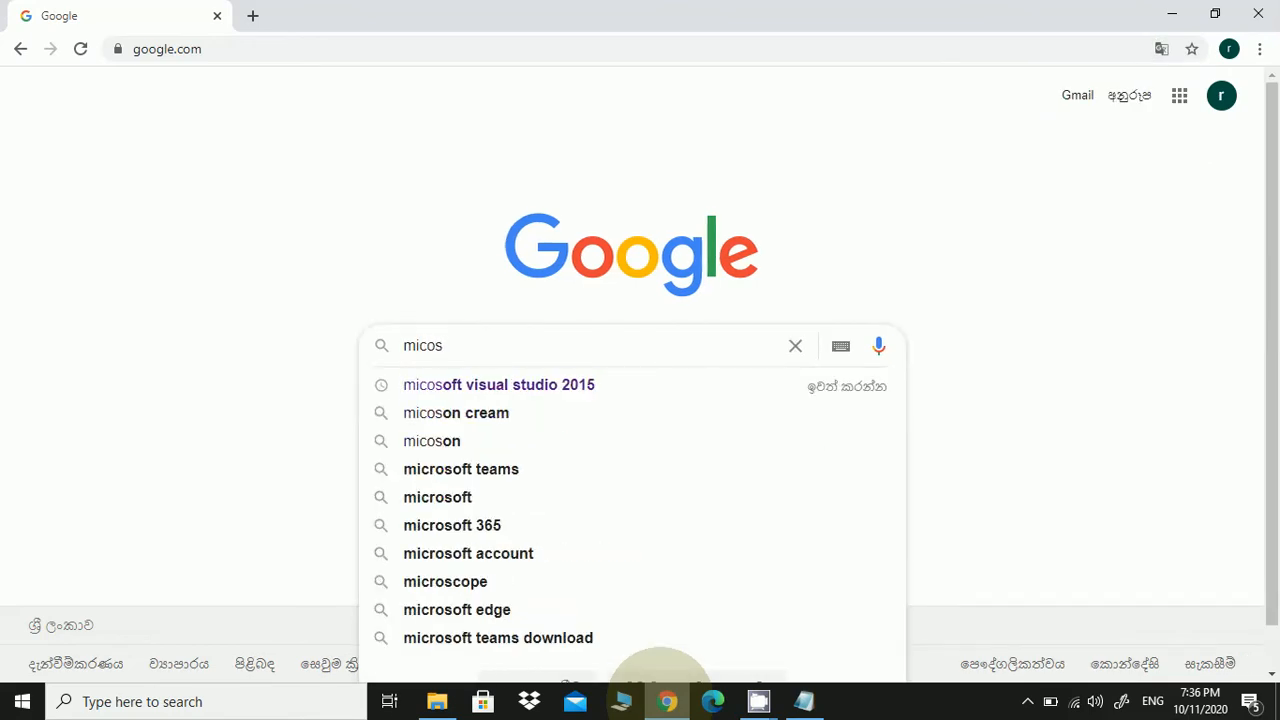
{"action": "key", "text": "BackSpace"}
{"action": "key", "text": "BackSpace"}
{"action": "type", "text": "roso"}
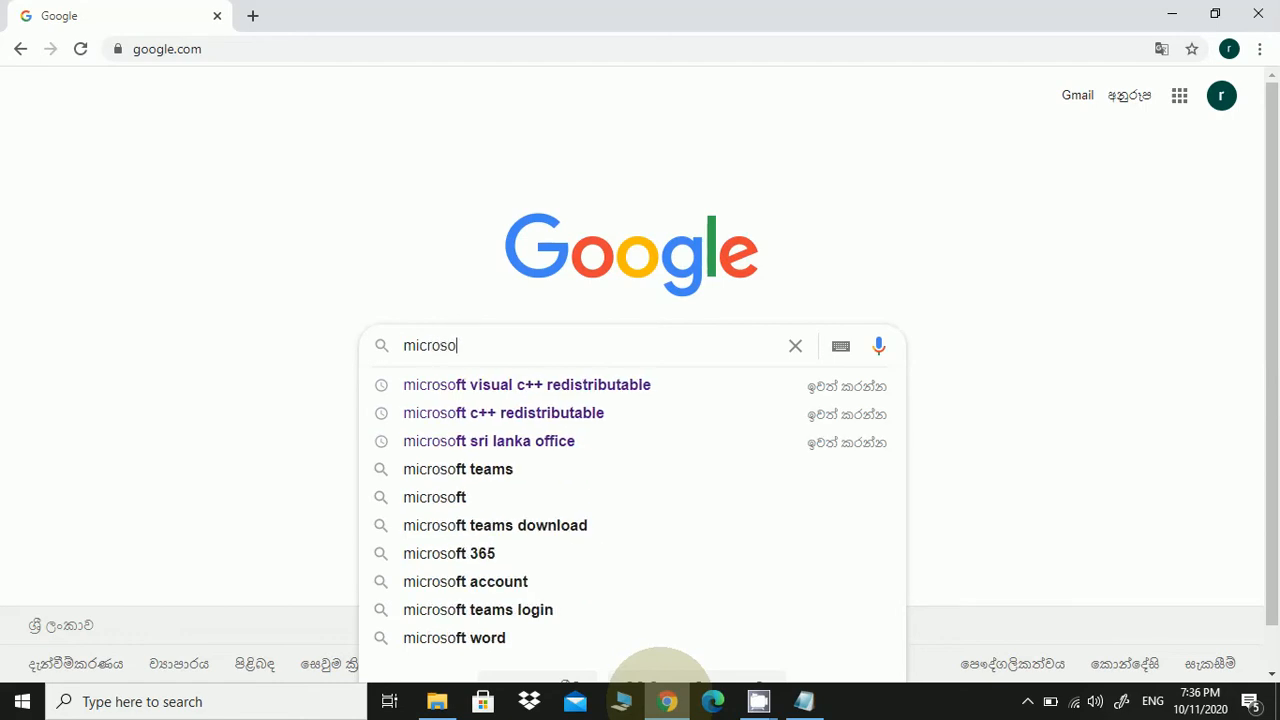
{"action": "type", "text": "ft c+"}
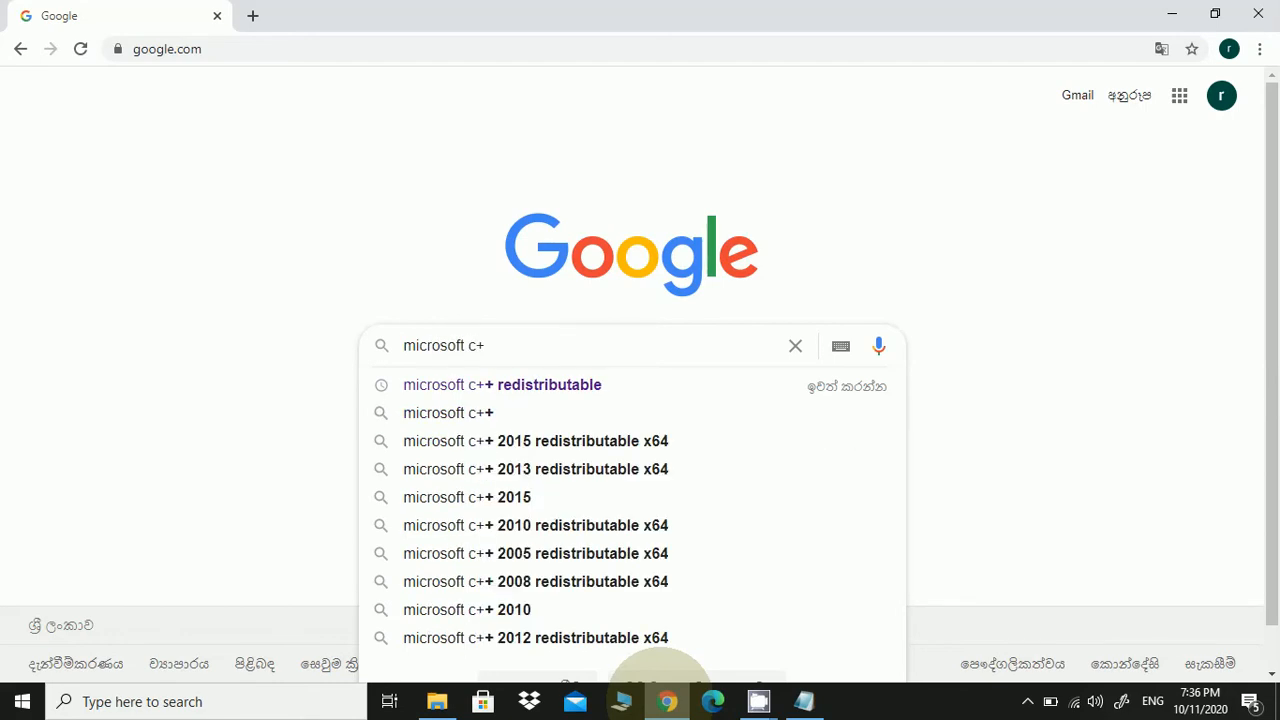
{"action": "type", "text": "+"}
{"action": "key", "text": "Down"}
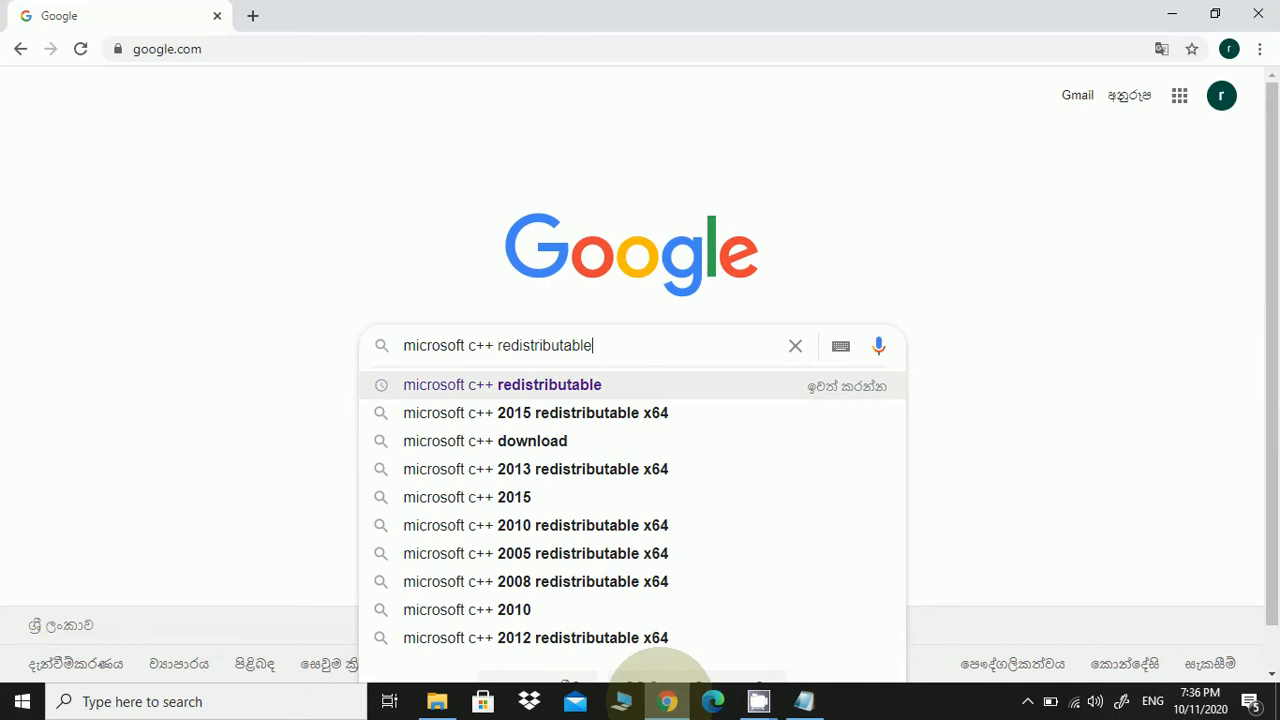
{"action": "key", "text": "Return"}
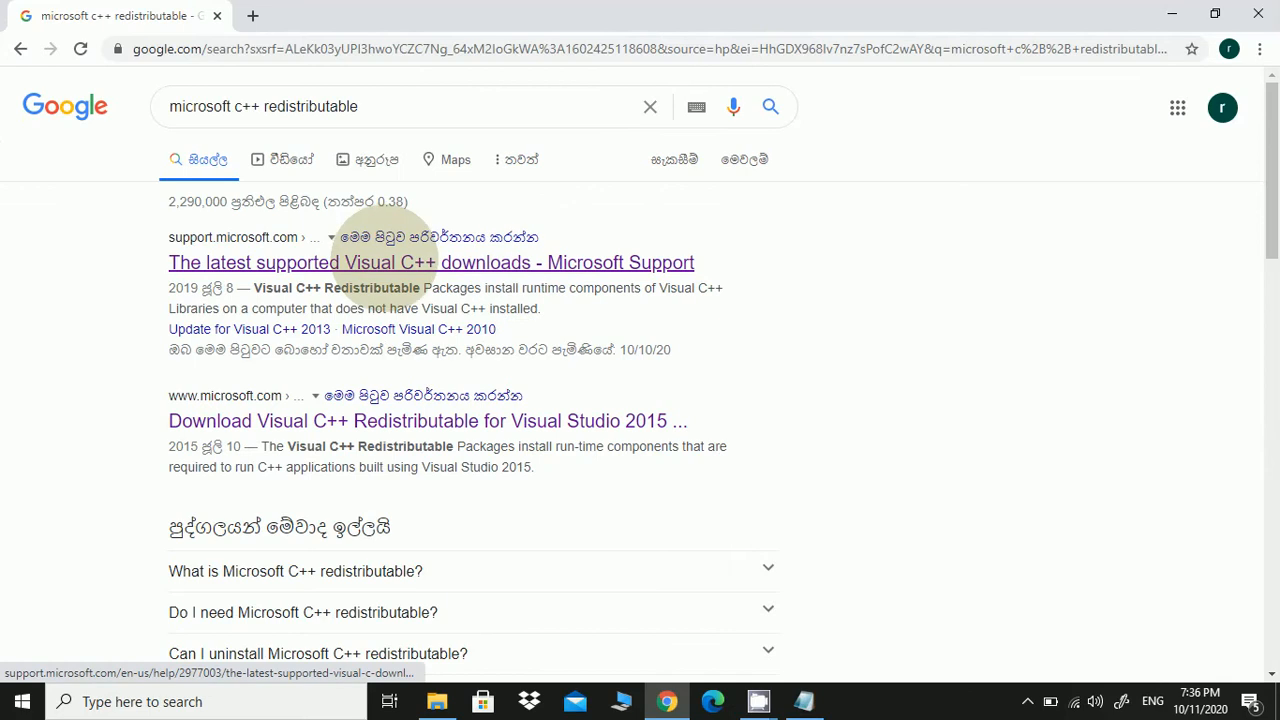
Open Microsoft's 'latest supported Visual C++ downloads' article and scroll to the Visual Studio 2015-2019 section
{"action": "left_click", "coordinate": [385, 263]}
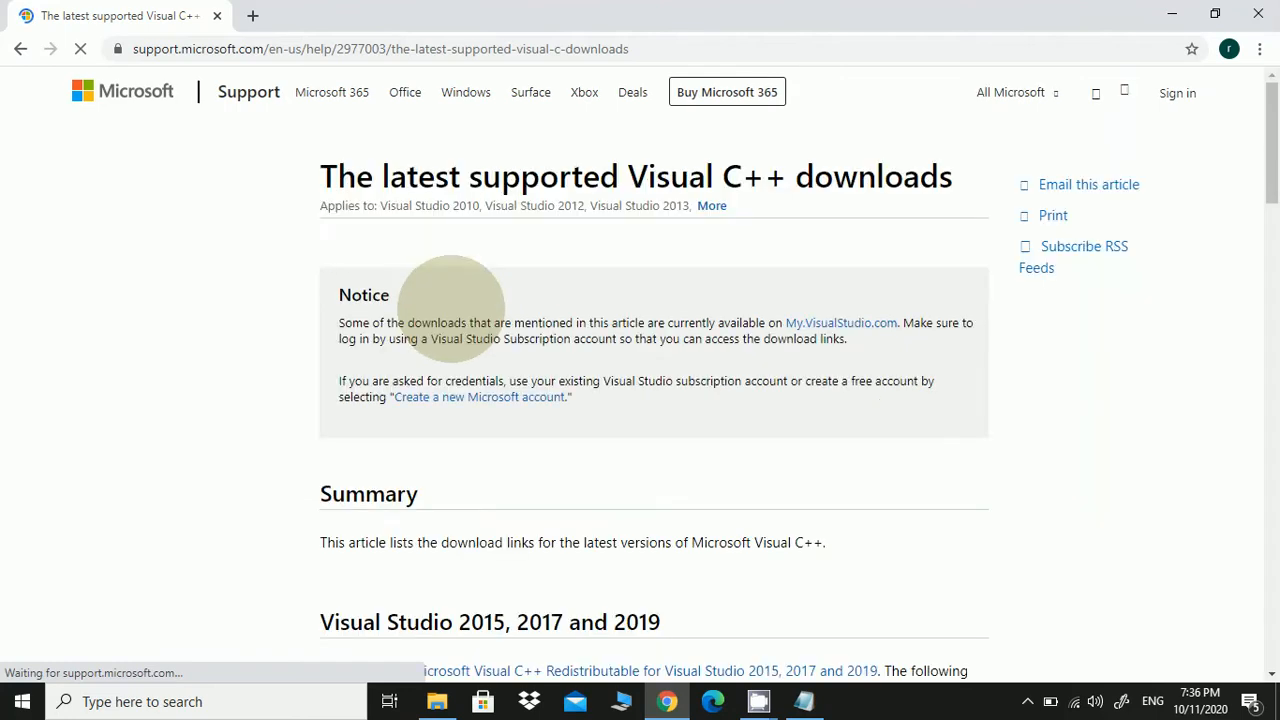
{"action": "scroll", "coordinate": [450, 308], "scroll_direction": "down", "scroll_amount": 5}
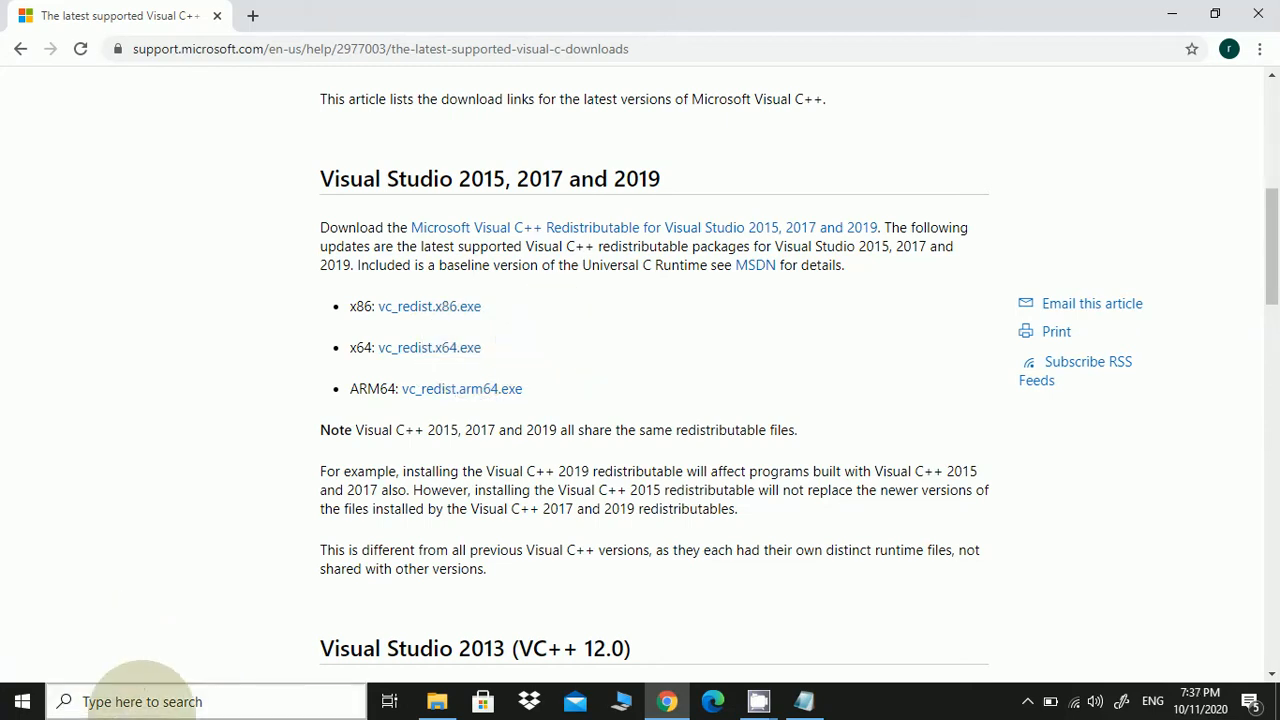
{"action": "left_click", "coordinate": [140, 700]}
{"action": "type", "text": "control"}
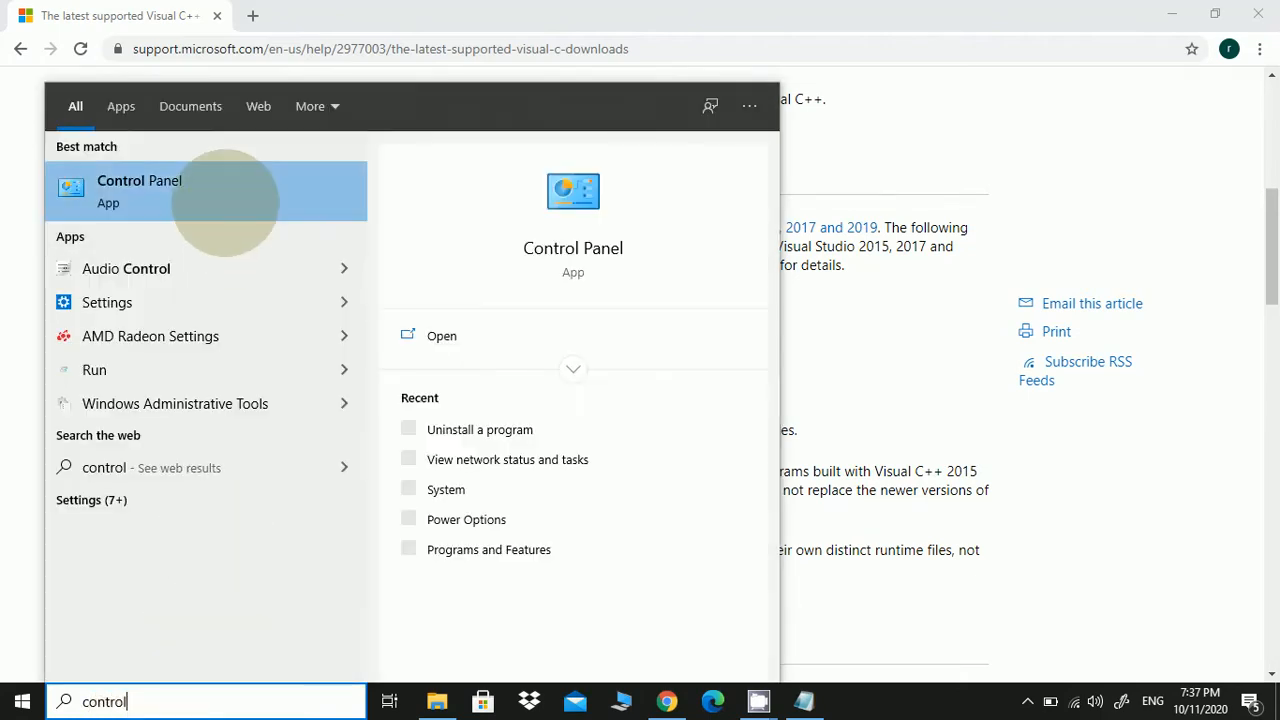
{"action": "left_click", "coordinate": [225, 200]}
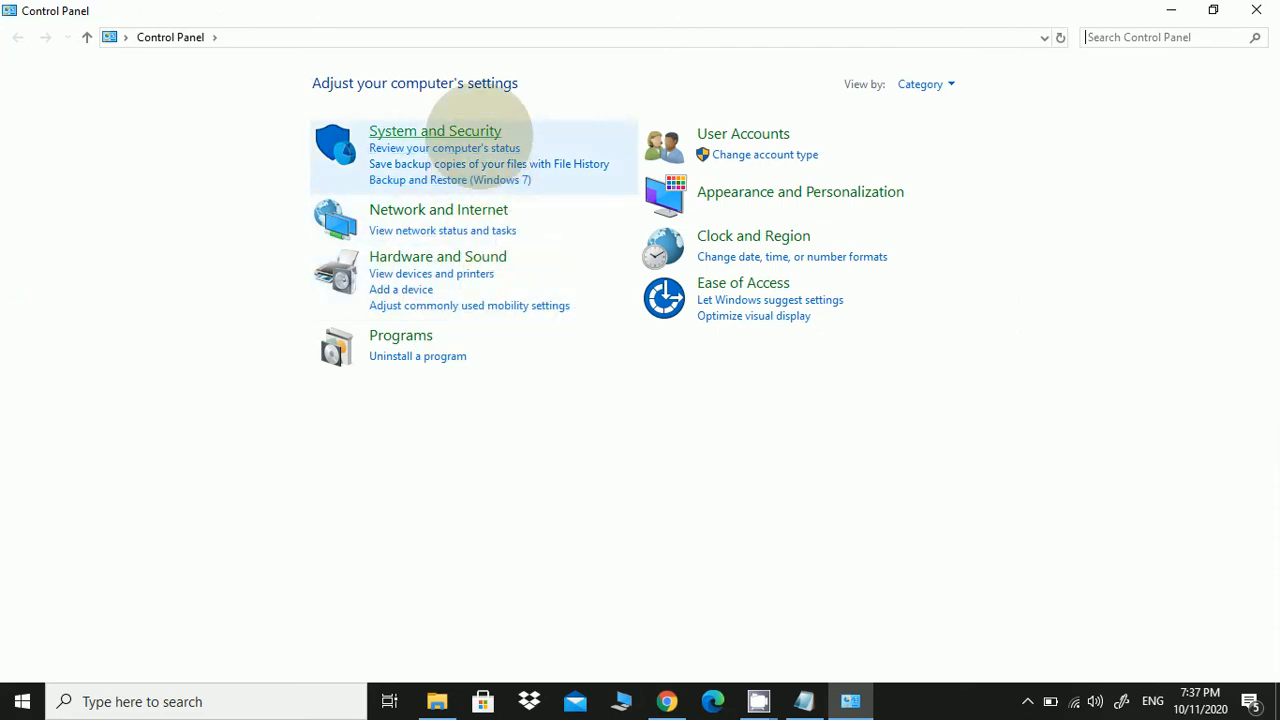
{"action": "left_click", "coordinate": [470, 130]}
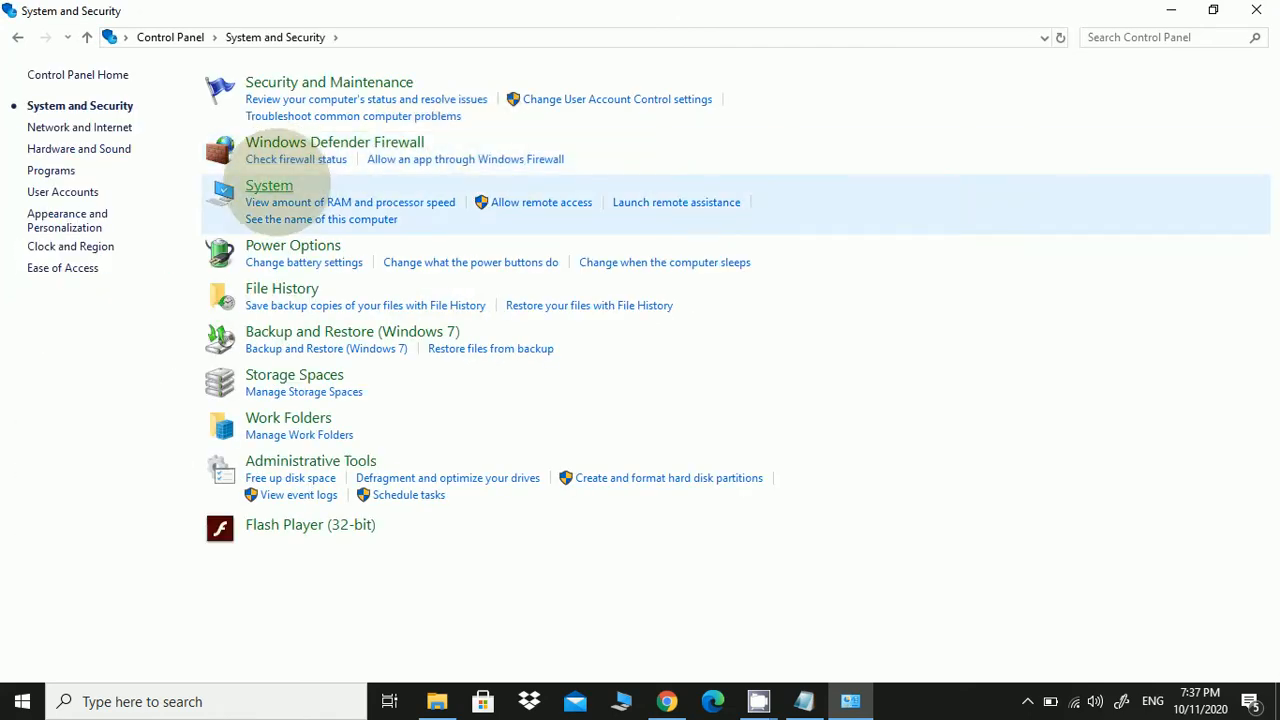
{"action": "left_click", "coordinate": [272, 187]}
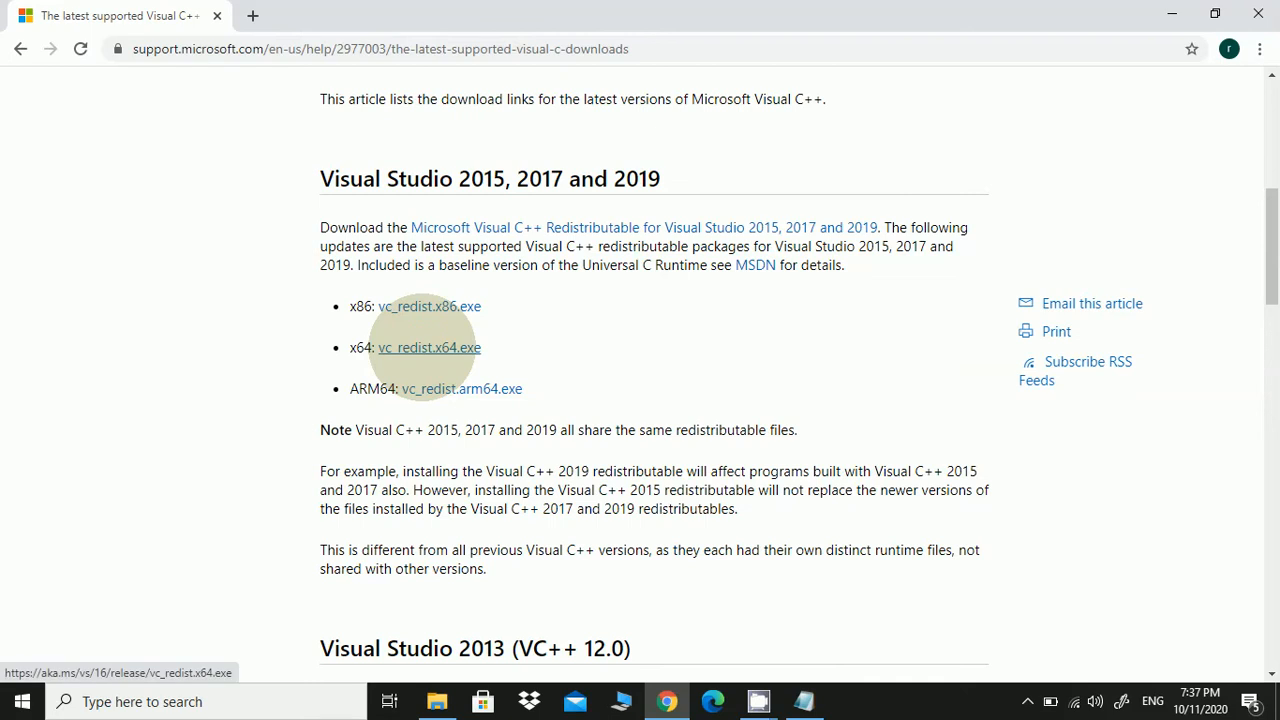
Download VC_redist.x64.exe into Downloads and launch the installer
{"action": "left_click", "coordinate": [422, 347]}
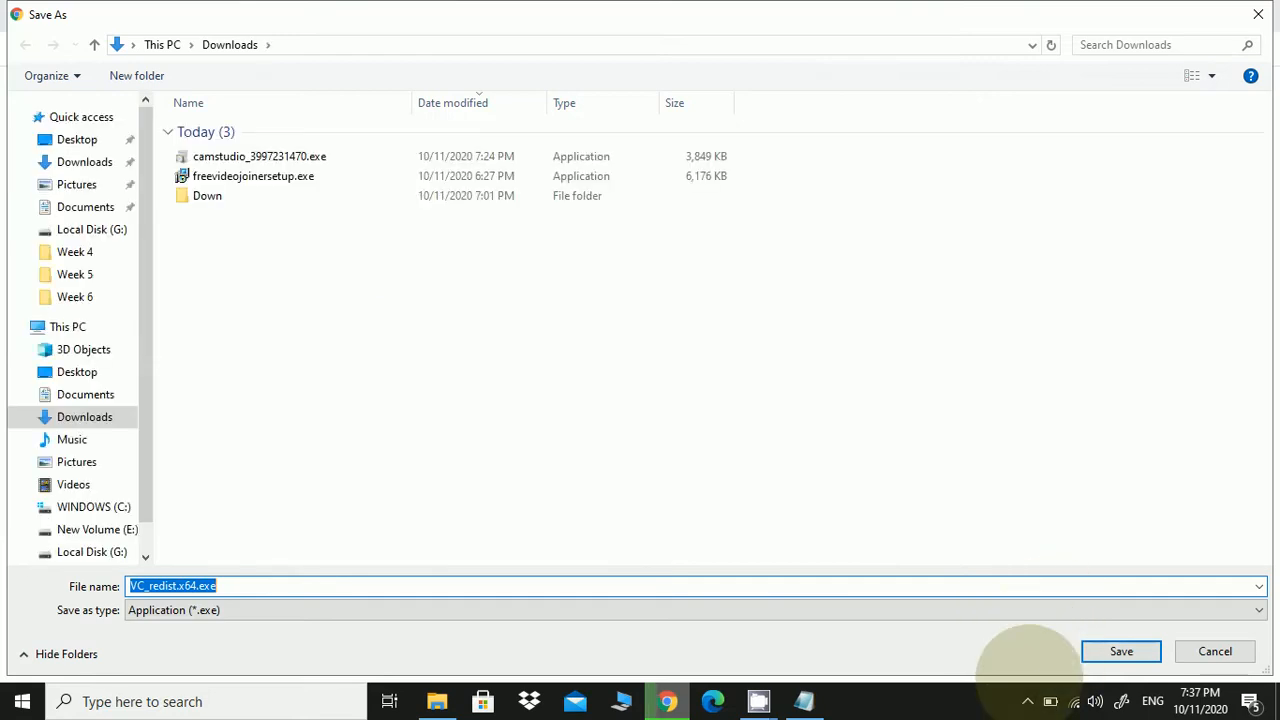
{"action": "left_click", "coordinate": [1098, 651]}
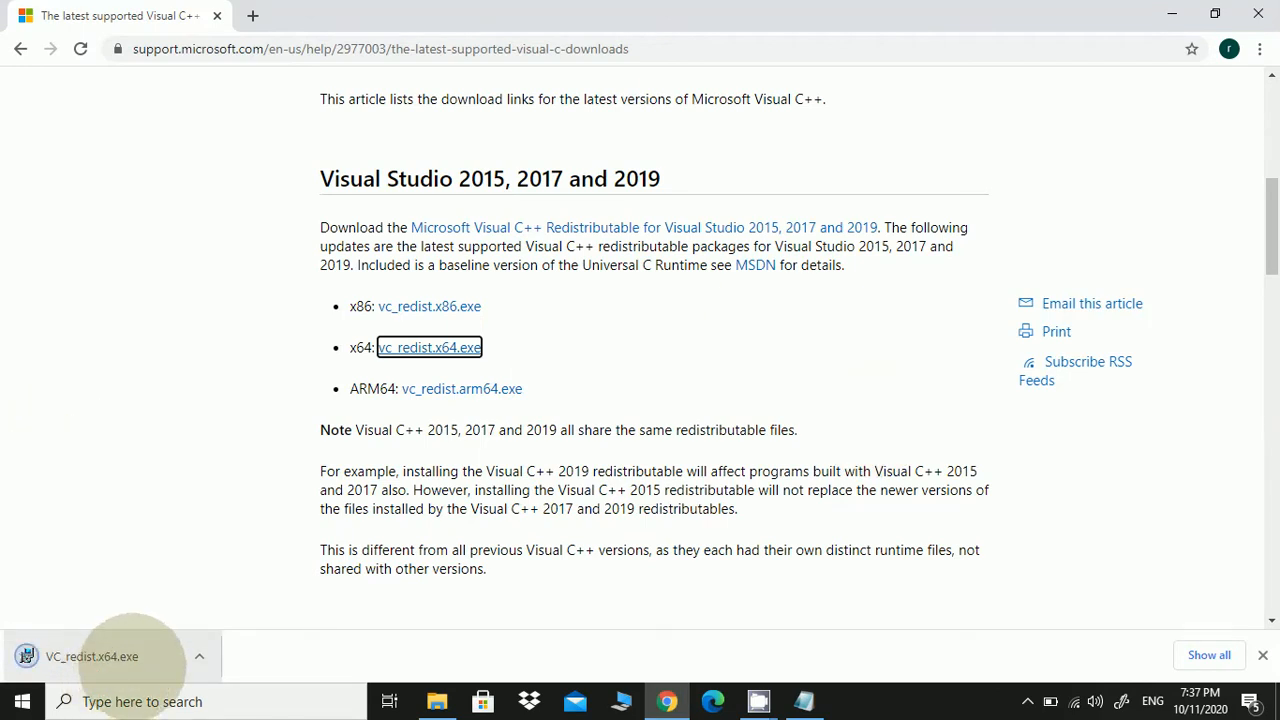
{"action": "left_click", "coordinate": [135, 656]}
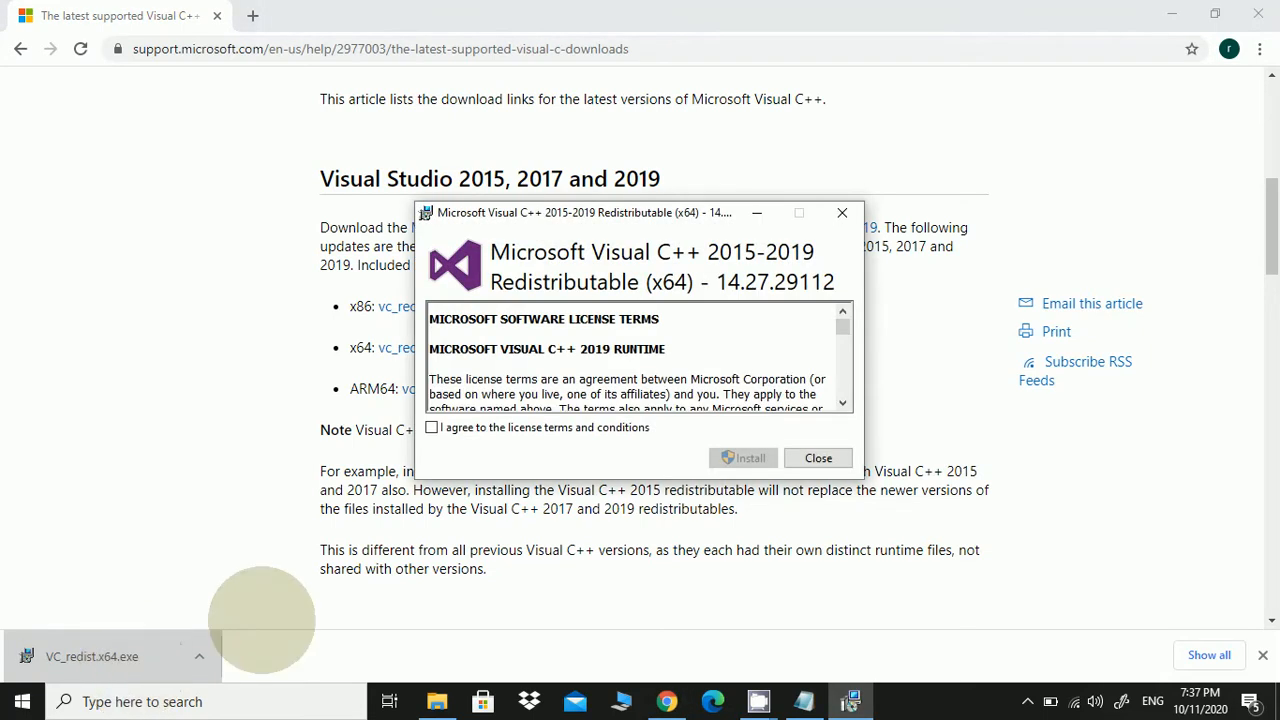
Accept the license and install Visual C++ 2015-2019 (x64) 14.27.29112, then close setup
{"action": "left_click", "coordinate": [431, 427]}
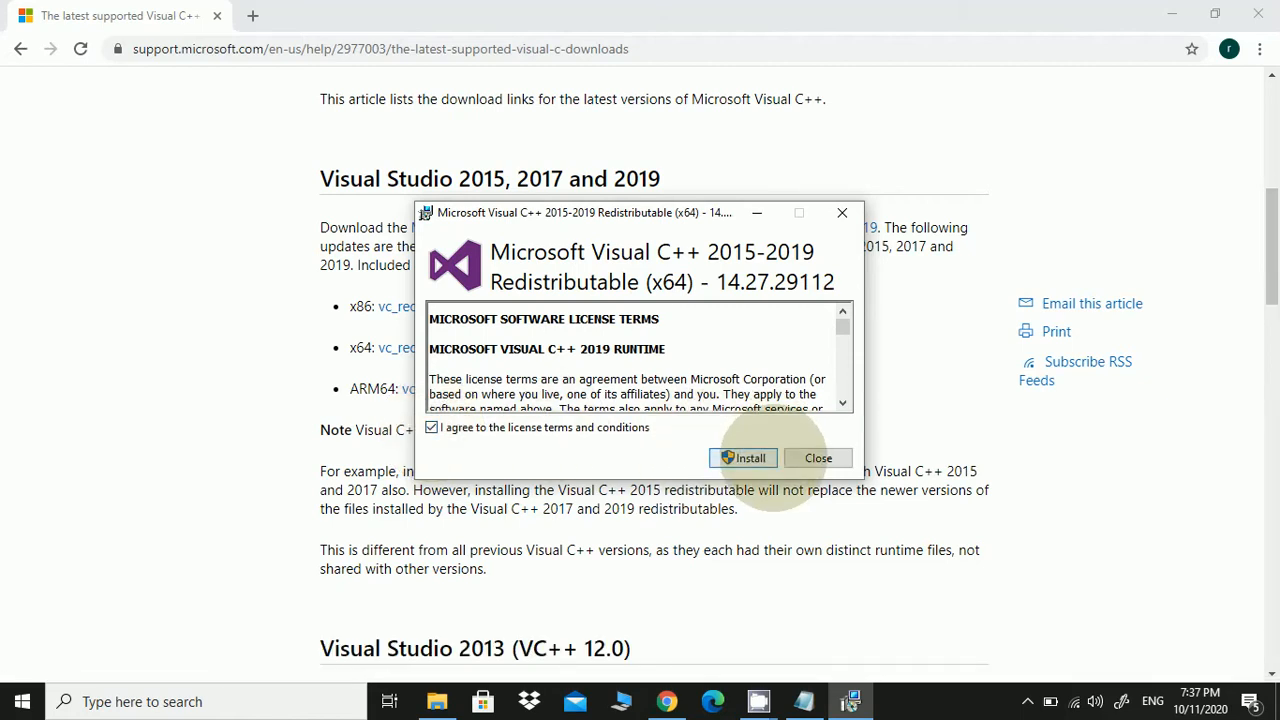
{"action": "left_click", "coordinate": [745, 458]}
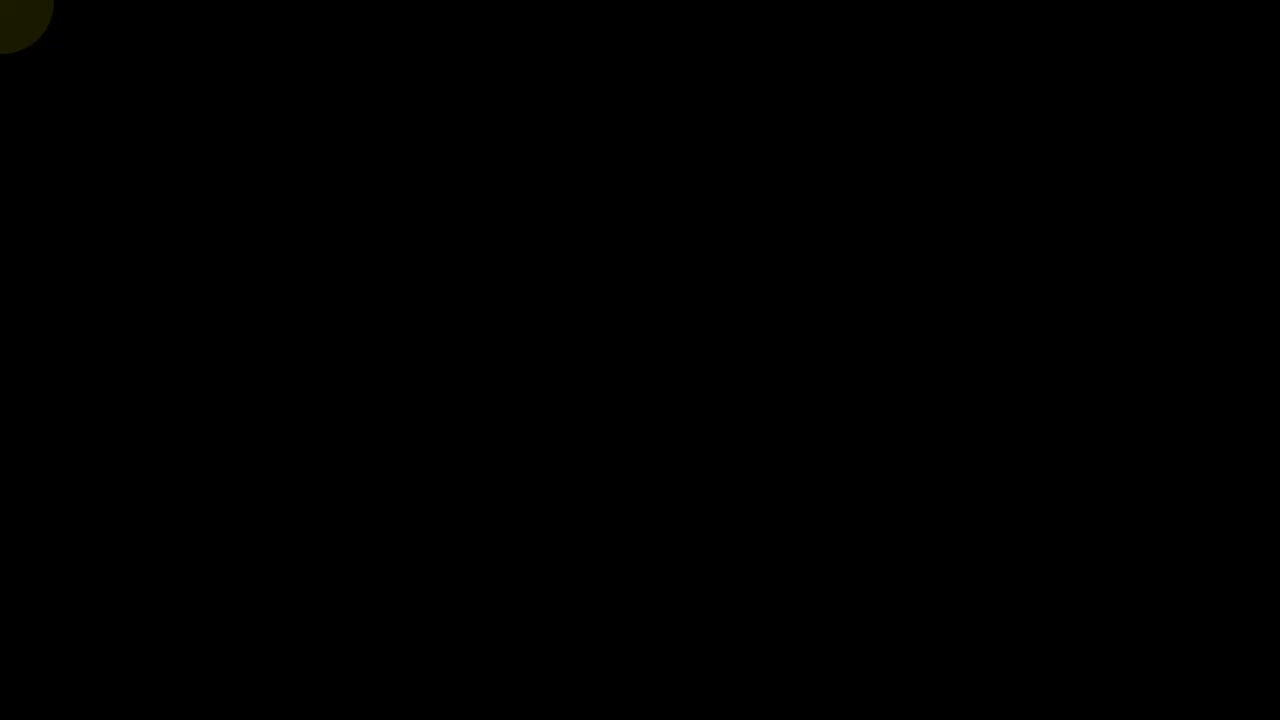
{"action": "left_click", "coordinate": [626, 480]}
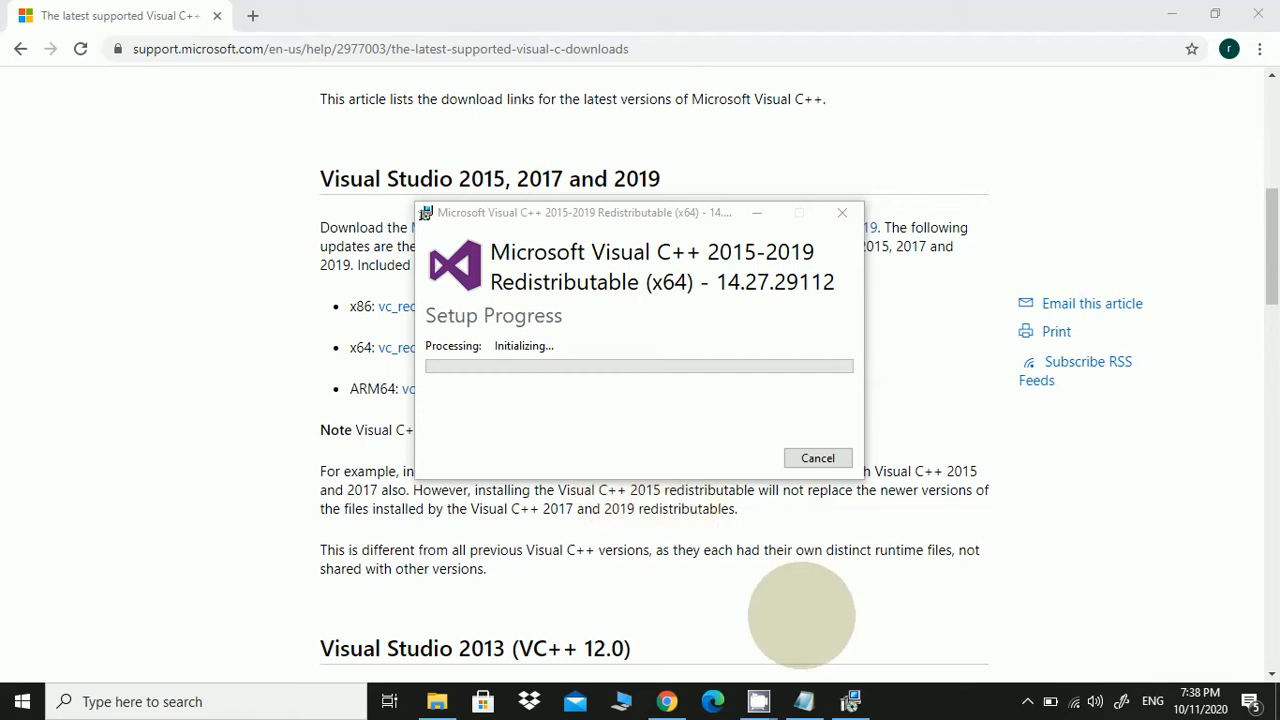
{"action": "mouse_move", "coordinate": [770, 682]}
{"action": "left_click", "coordinate": [766, 657]}
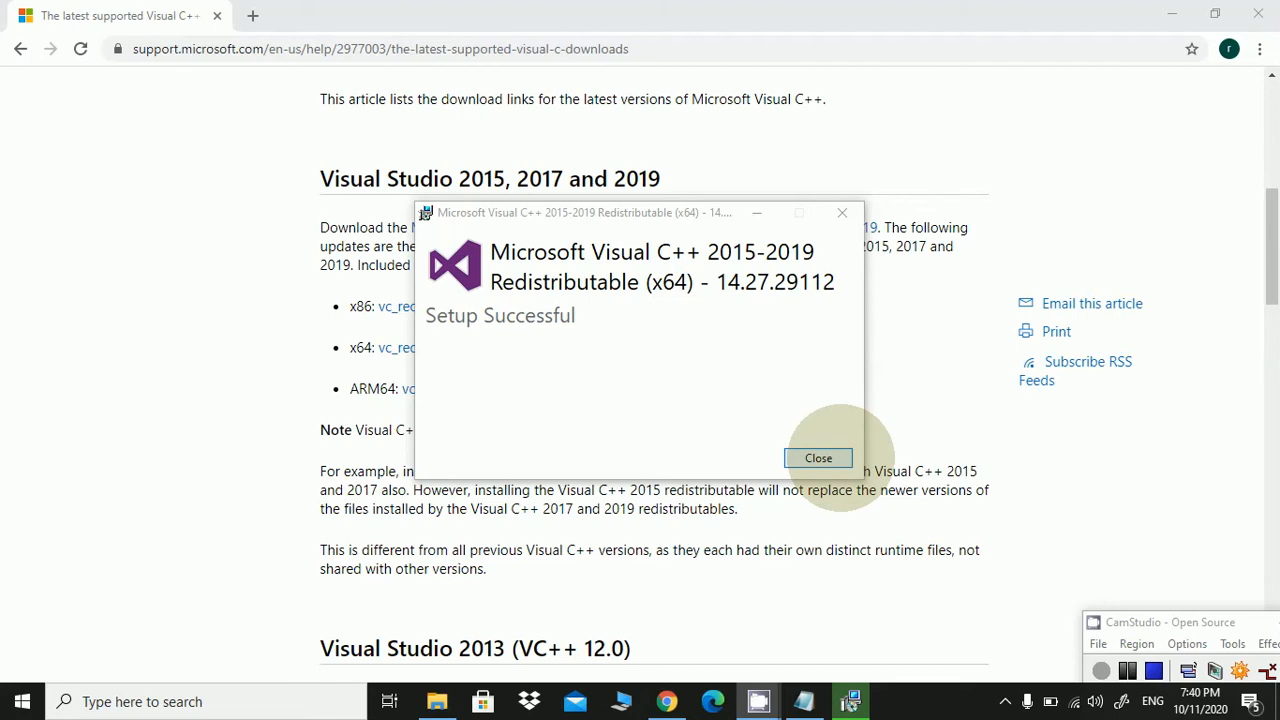
{"action": "left_click", "coordinate": [818, 458]}
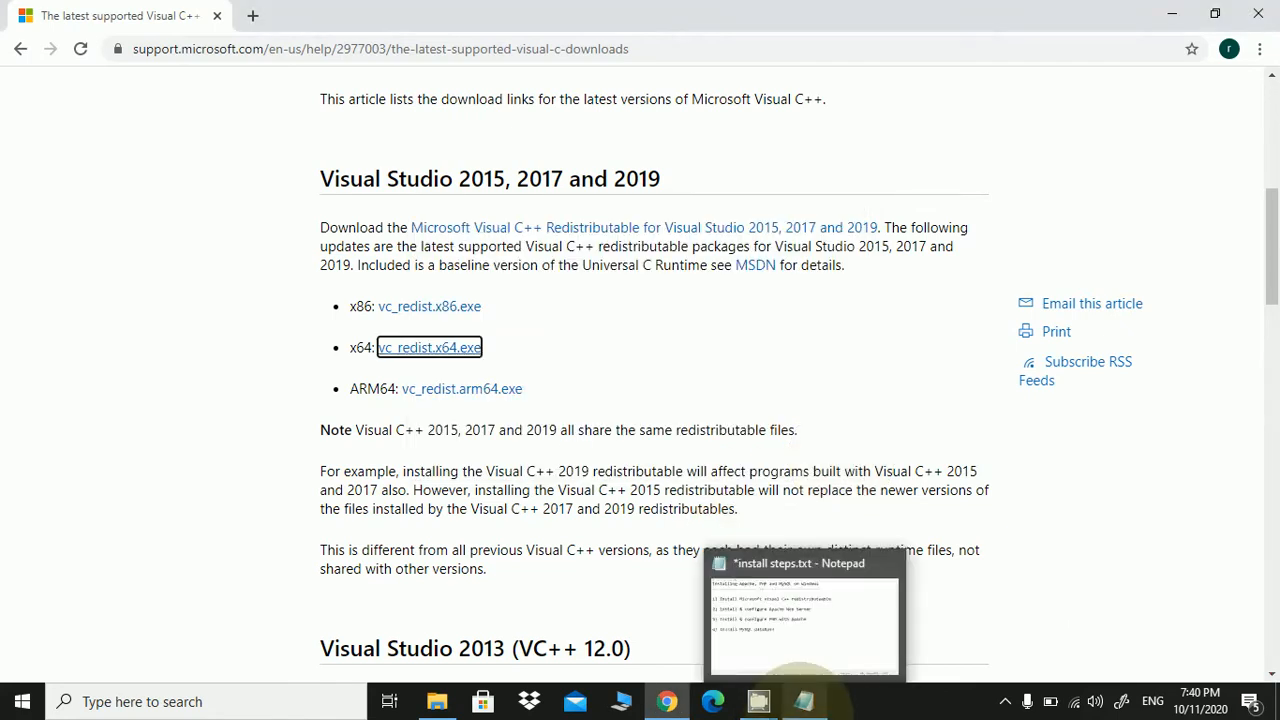
Append '- DONE' to step 1 in 'install steps.txt', then minimize Notepad
{"action": "left_click", "coordinate": [804, 700]}
{"action": "left_click", "coordinate": [858, 162]}
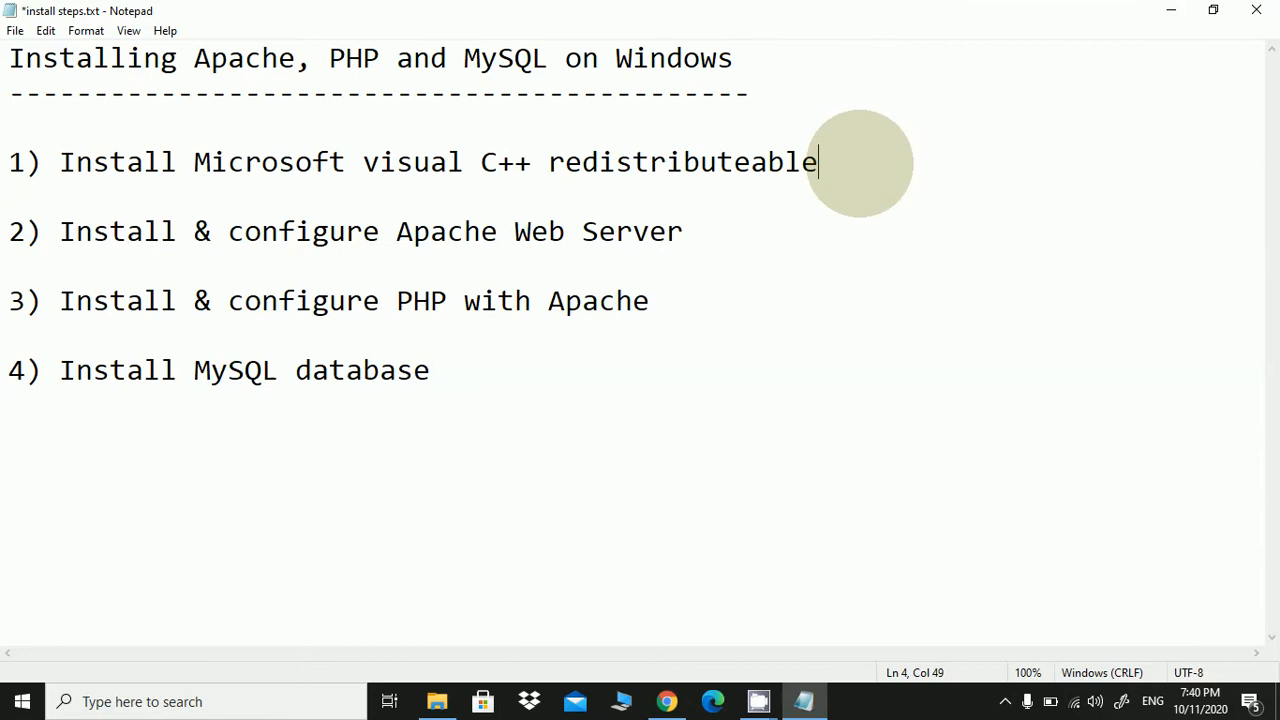
{"action": "type", "text": "- DONE"}
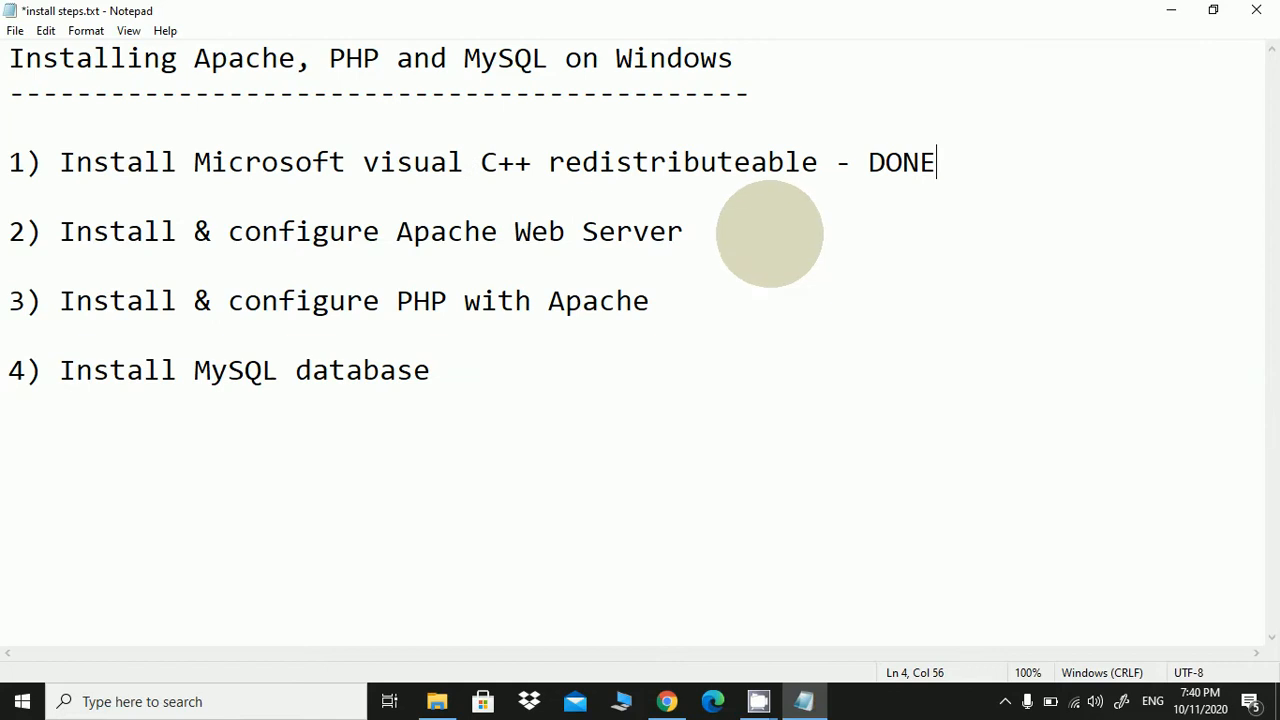
{"action": "left_click", "coordinate": [769, 234]}
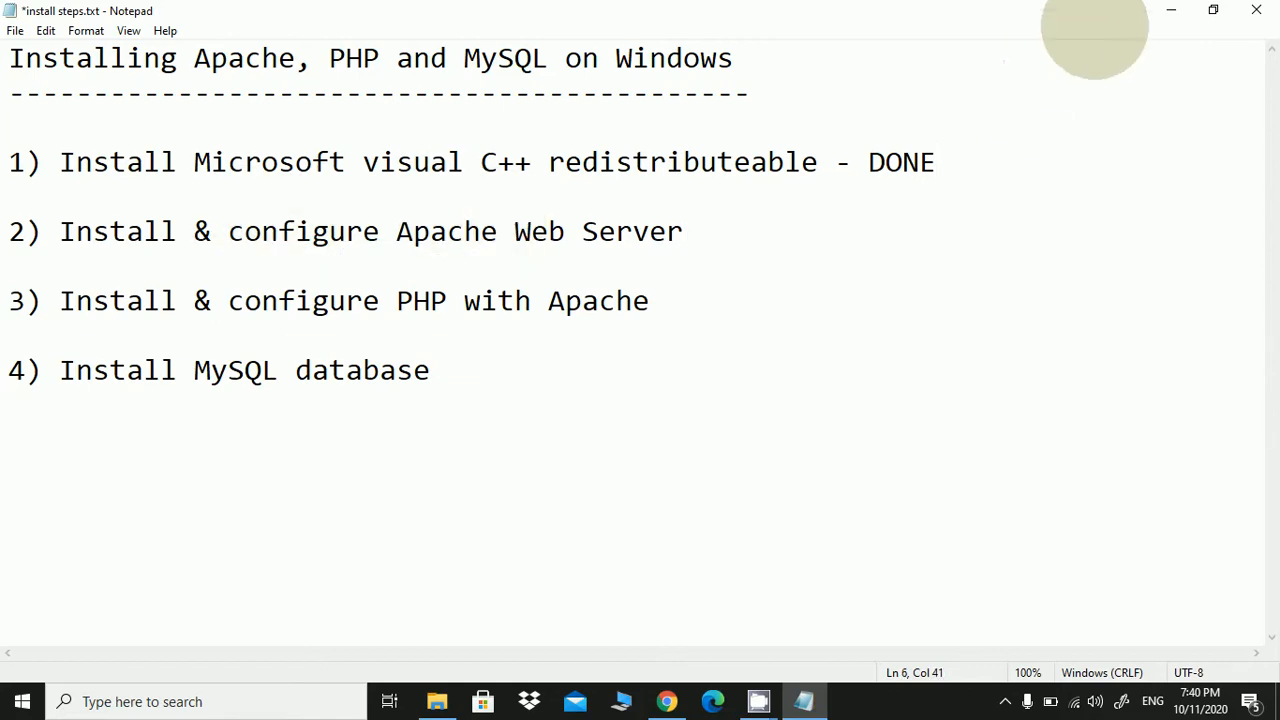
{"action": "left_click", "coordinate": [1170, 10]}
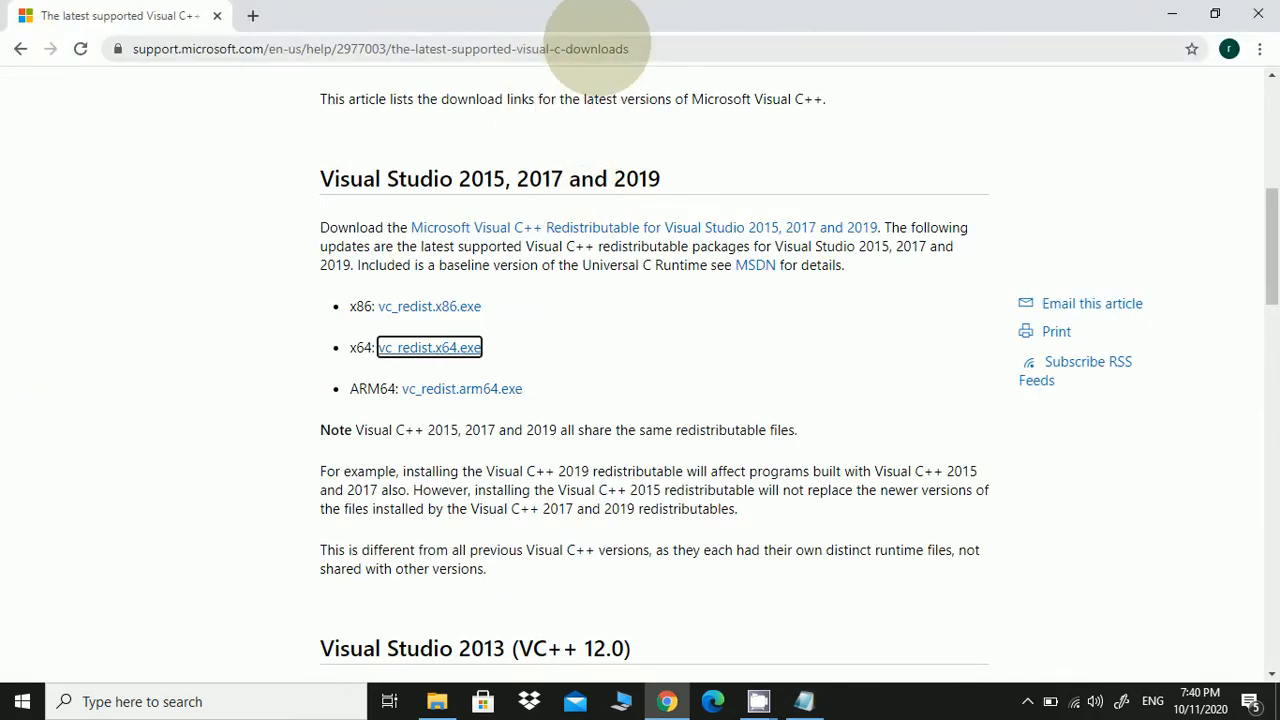
Go to google.com, search 'apache lounge' and open the Apache Lounge website
{"action": "left_click", "coordinate": [597, 48]}
{"action": "type", "text": "go"}
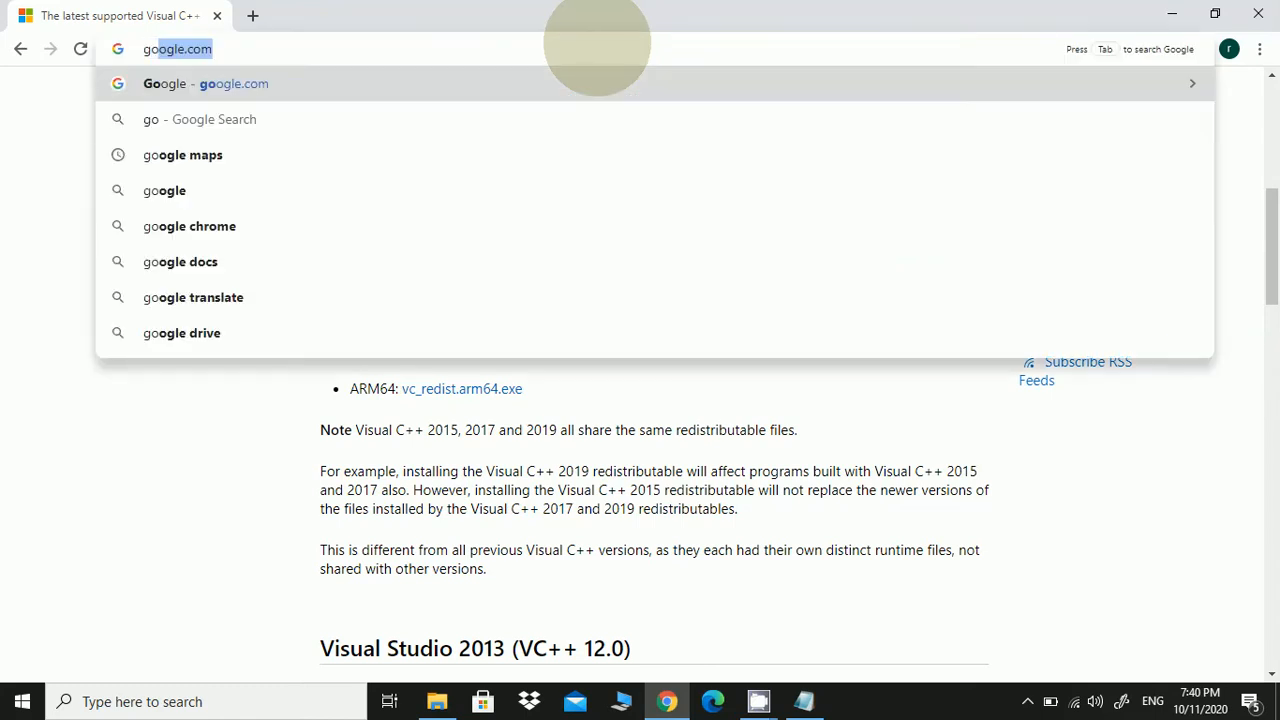
{"action": "key", "text": "Return"}
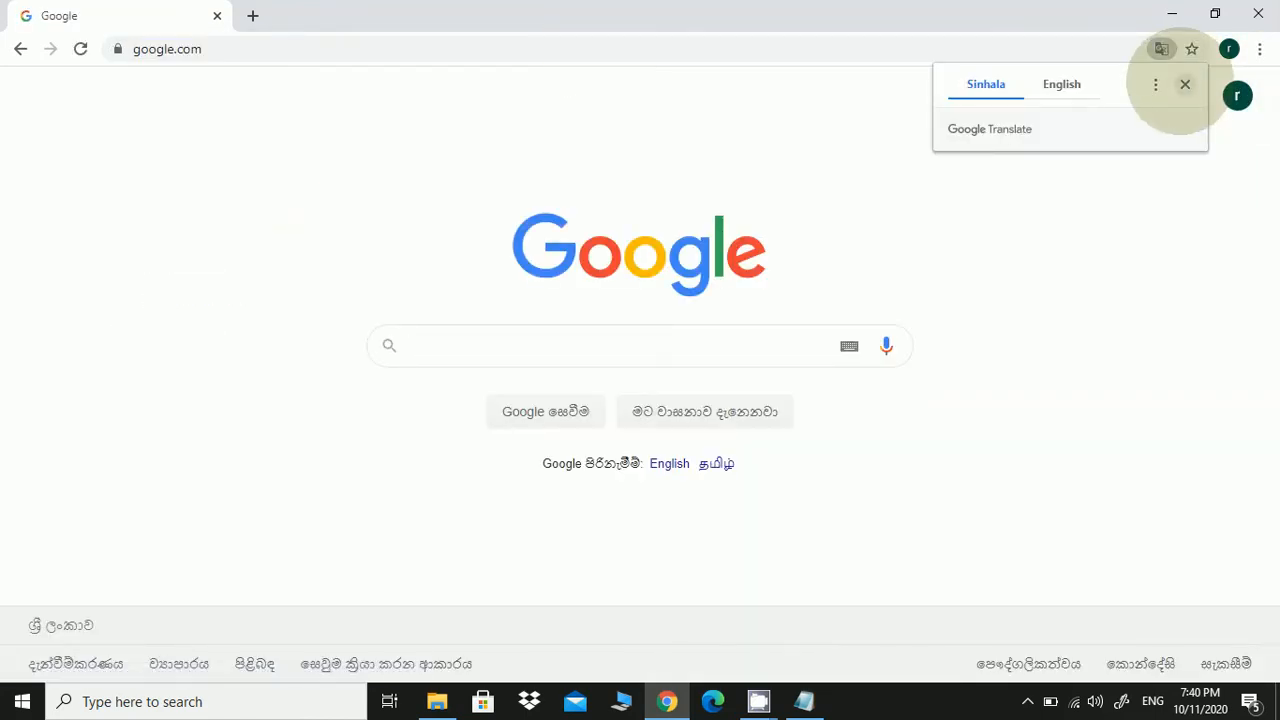
{"action": "left_click", "coordinate": [1185, 84]}
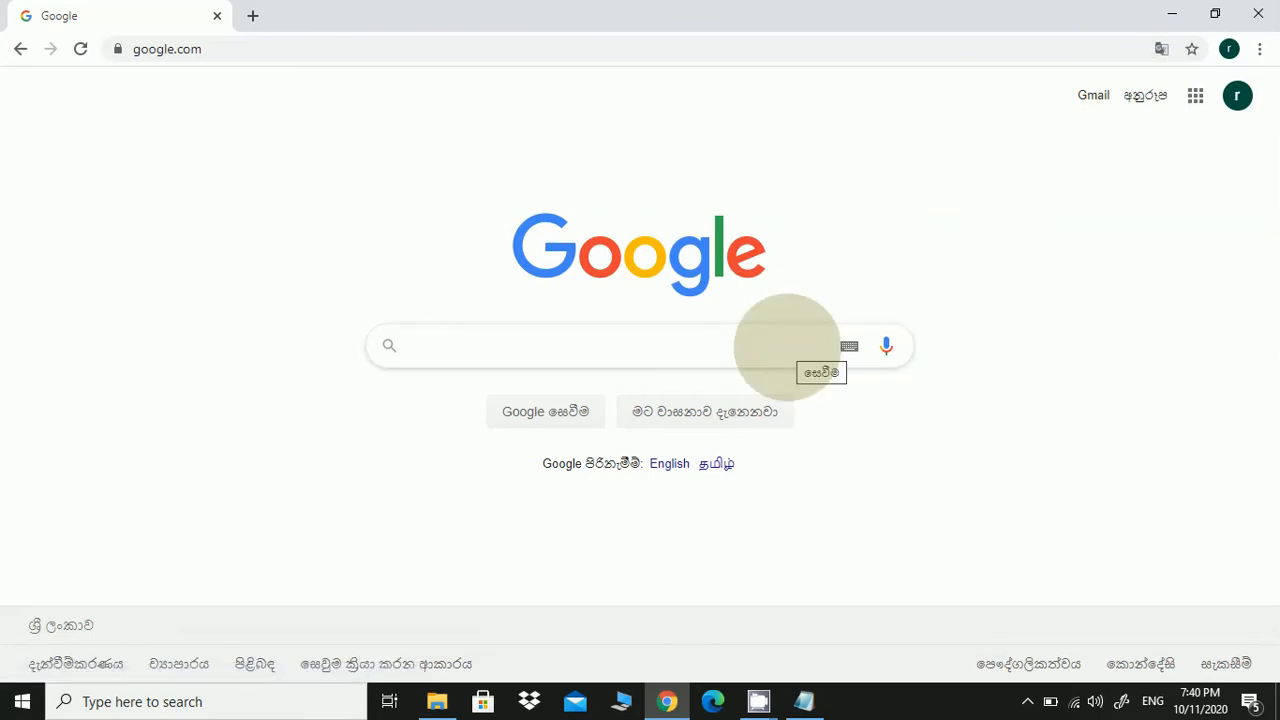
{"action": "type", "text": "apa"}
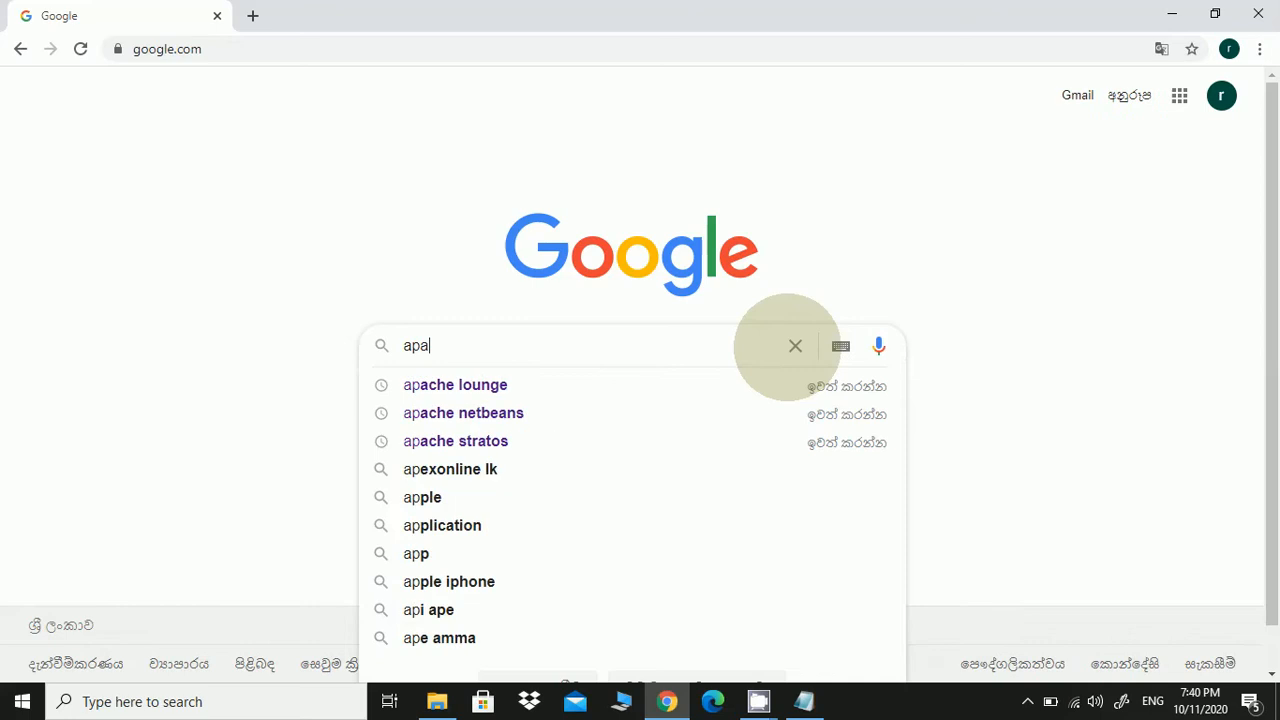
{"action": "type", "text": "che lounge"}
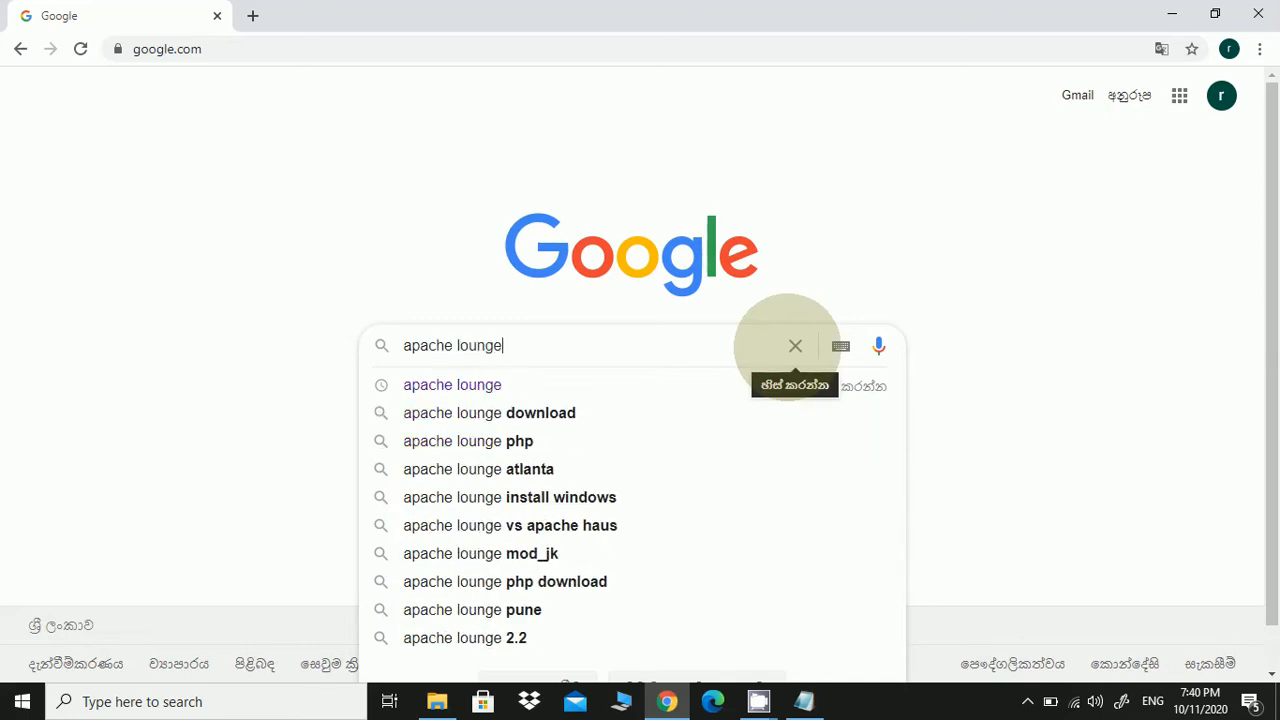
{"action": "key", "text": "Return"}
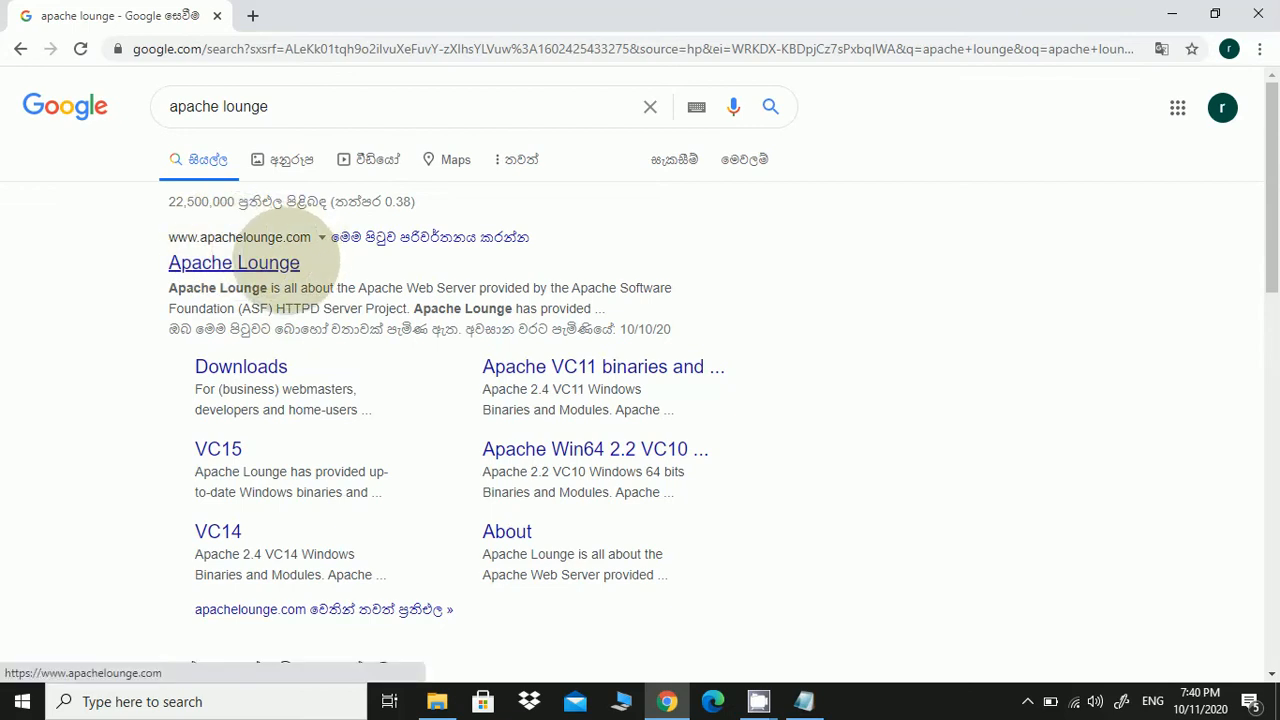
{"action": "left_click", "coordinate": [292, 262]}
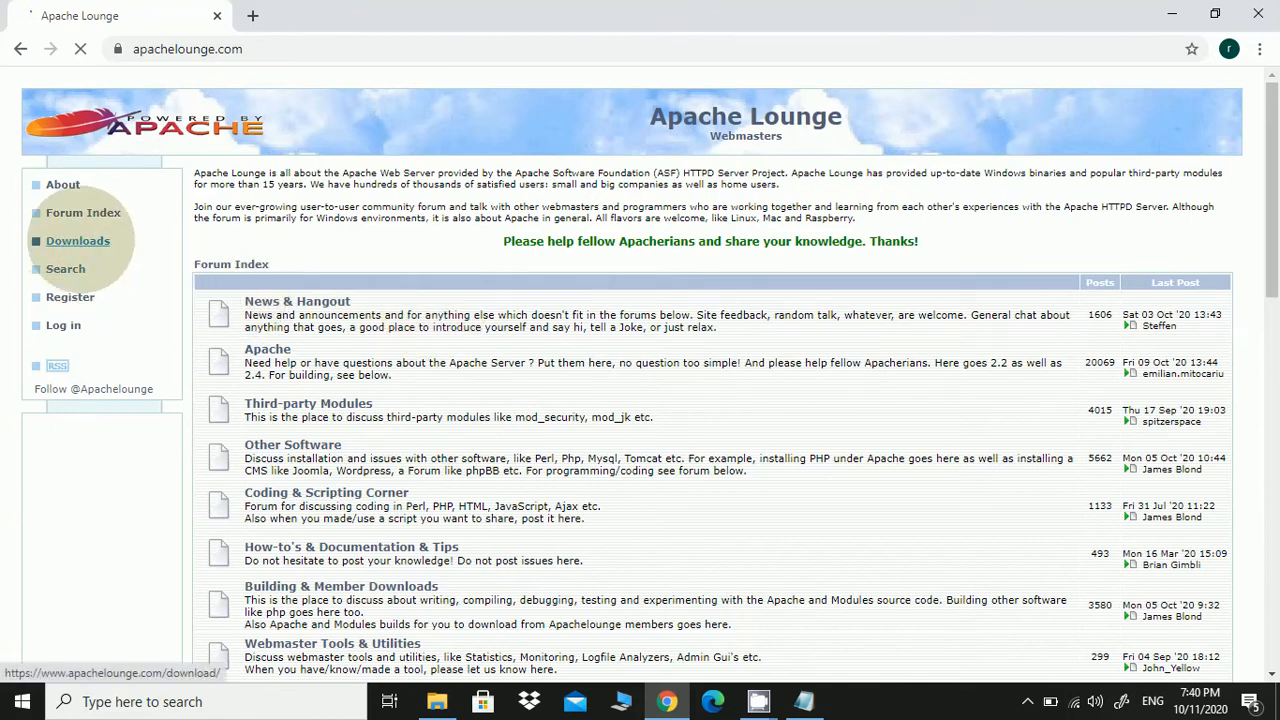
On Apache Lounge's Downloads page, start downloading httpd-2.4.46-win64-VS16.zip
{"action": "left_click", "coordinate": [78, 240]}
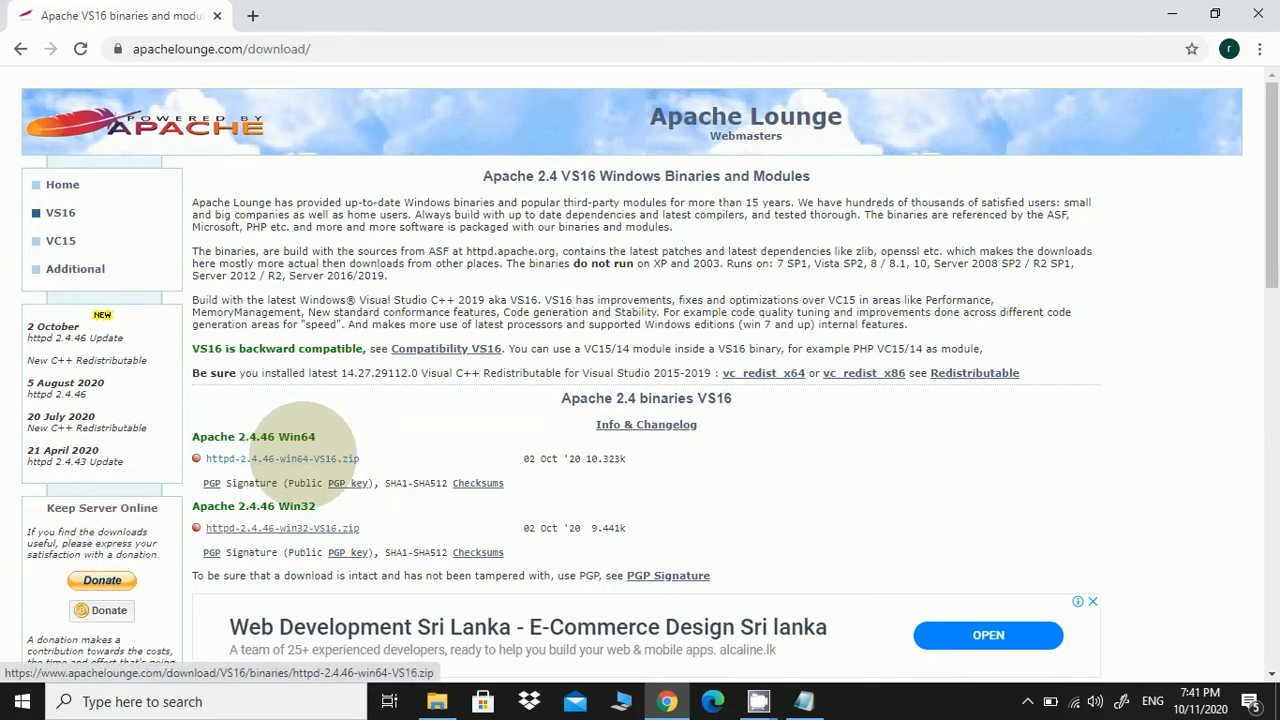
{"action": "left_click", "coordinate": [303, 457]}
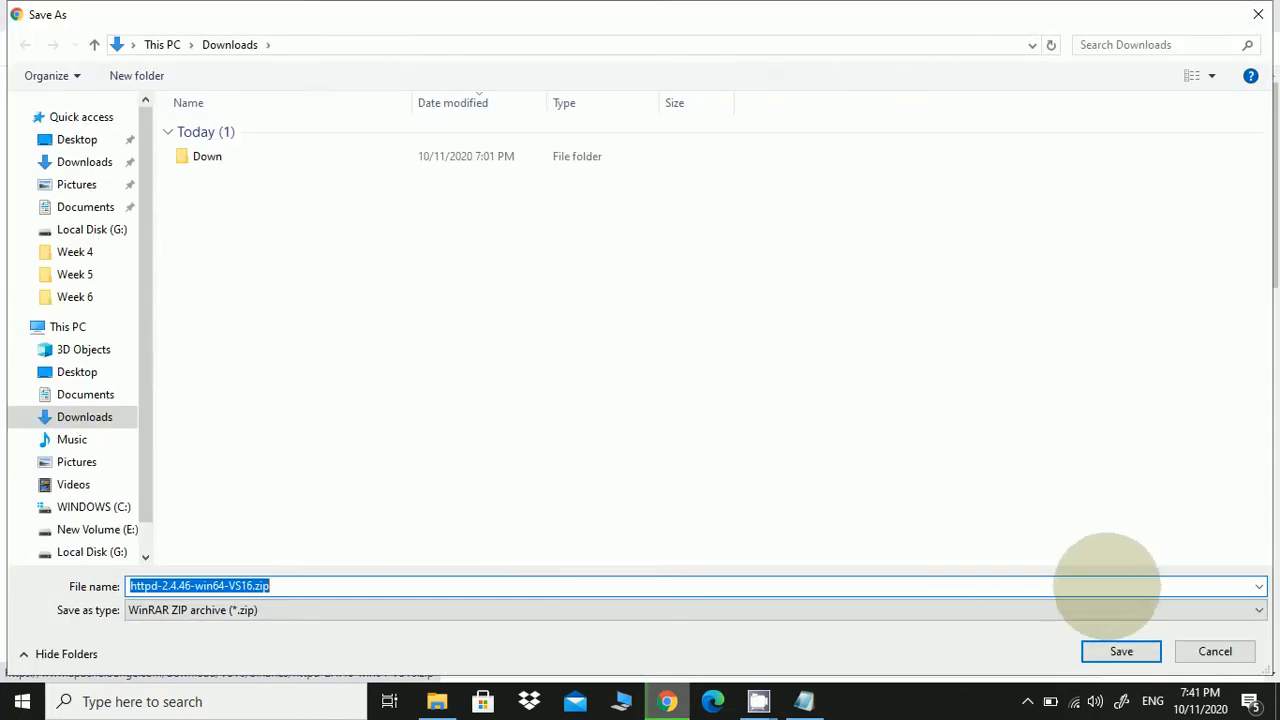
Save httpd-2.4.46-win64-VS16.zip to Downloads and let the 10.1 MB download finish
{"action": "left_click", "coordinate": [1121, 651]}
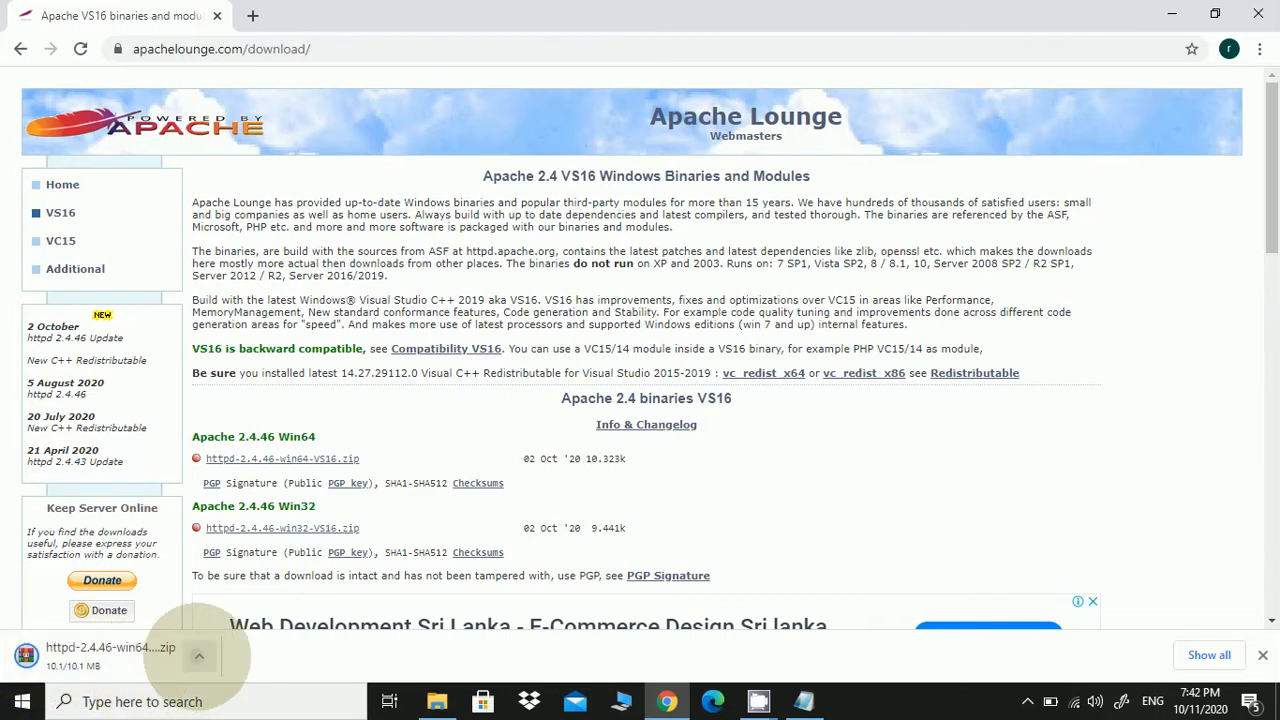
Show the downloaded httpd-2.4.46-win64-VS16.zip in its Downloads folder in File Explorer
{"action": "left_click", "coordinate": [199, 656]}
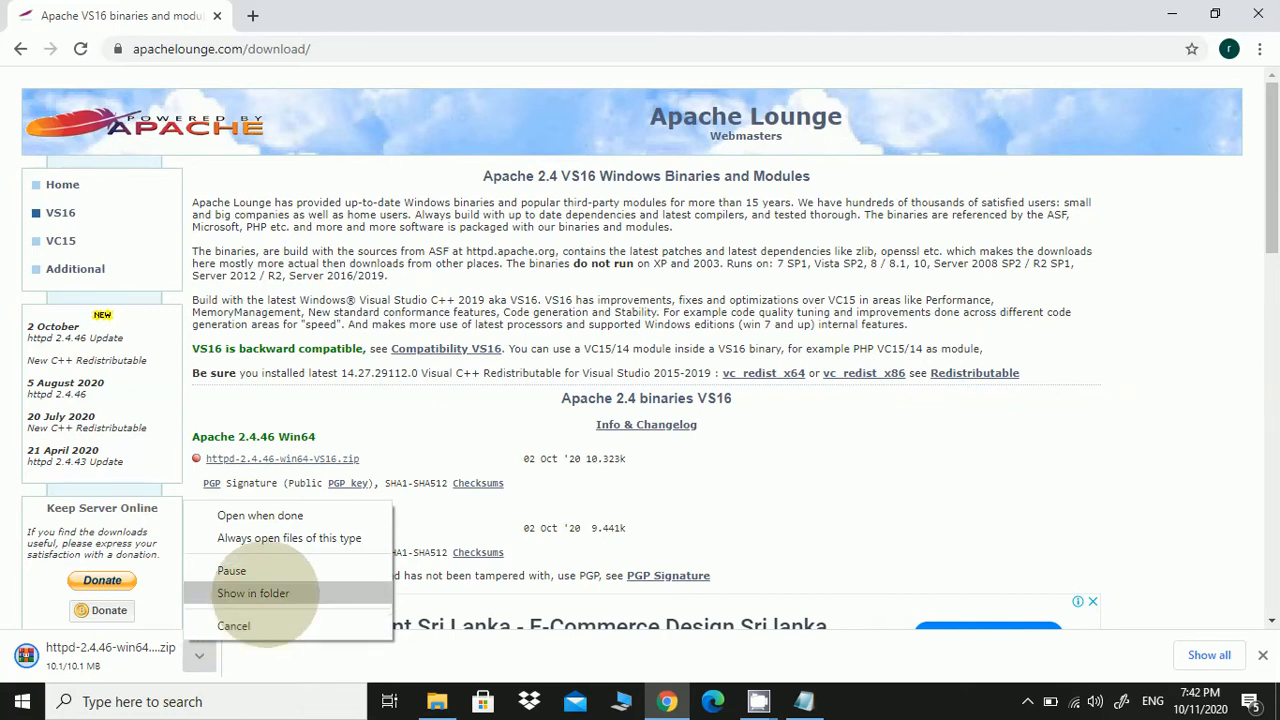
{"action": "left_click", "coordinate": [253, 593]}
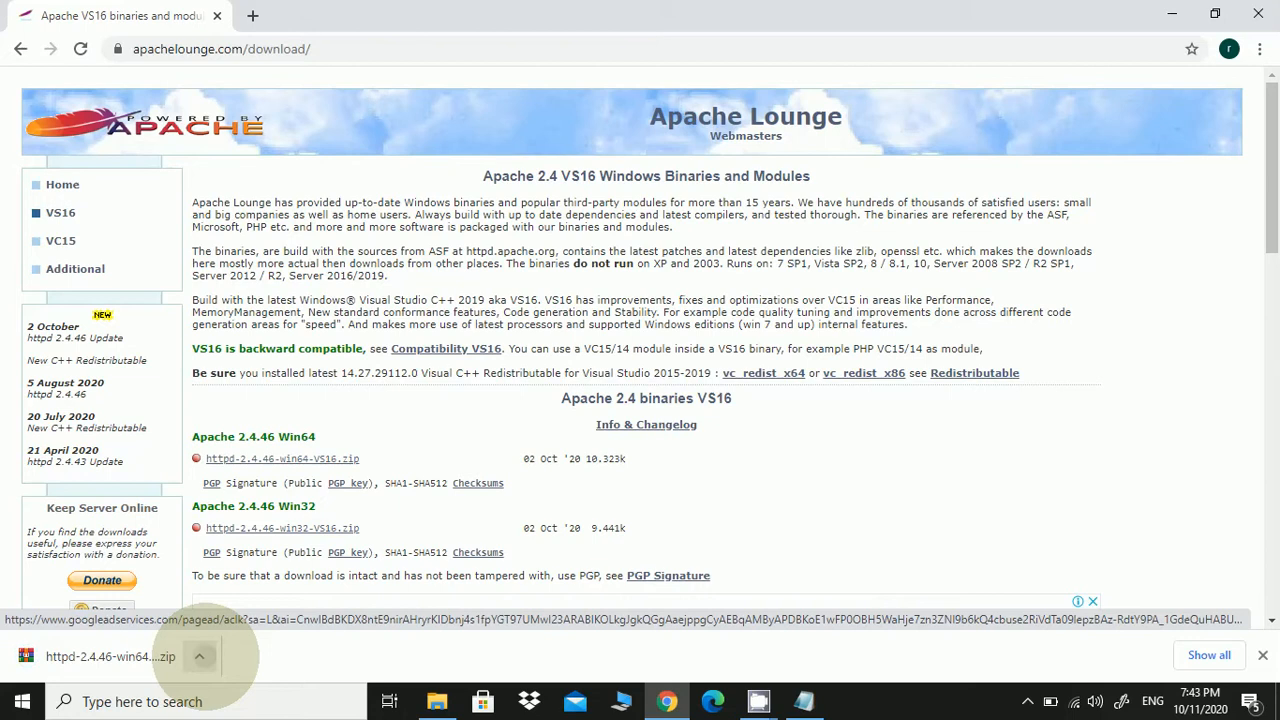
{"action": "left_click", "coordinate": [200, 656]}
{"action": "left_click", "coordinate": [228, 595]}
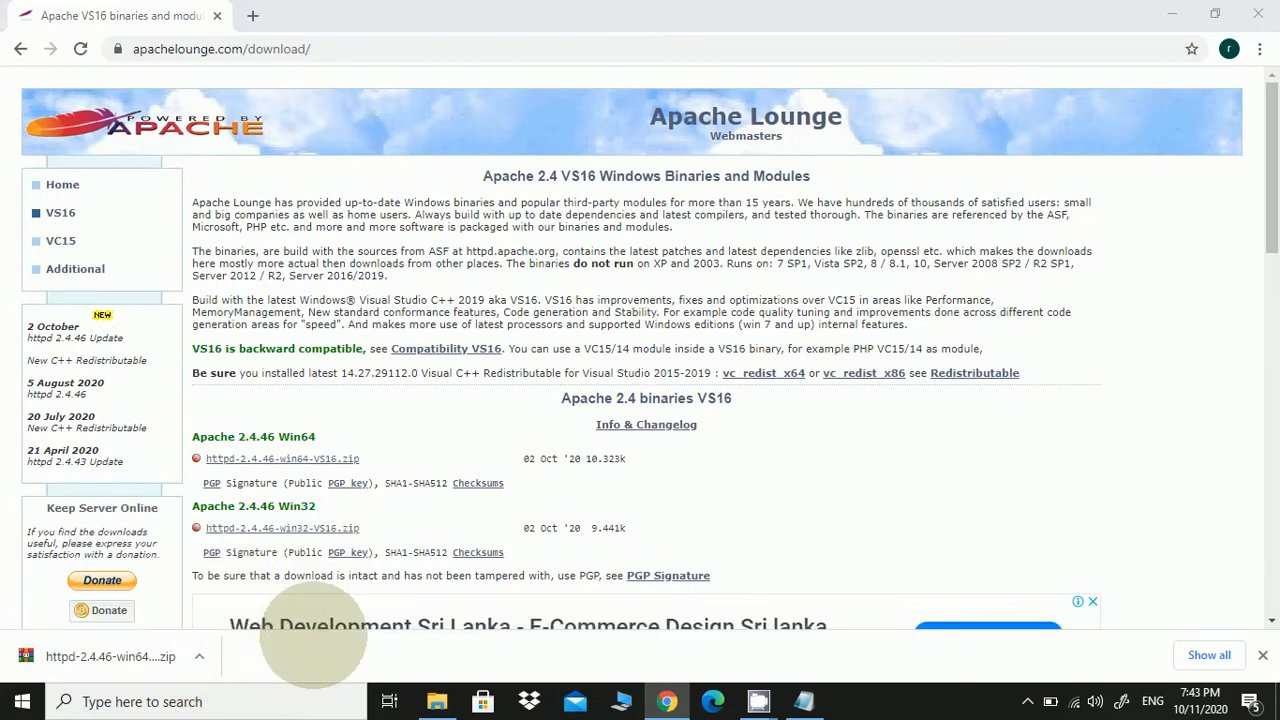
{"action": "mouse_move", "coordinate": [440, 690]}
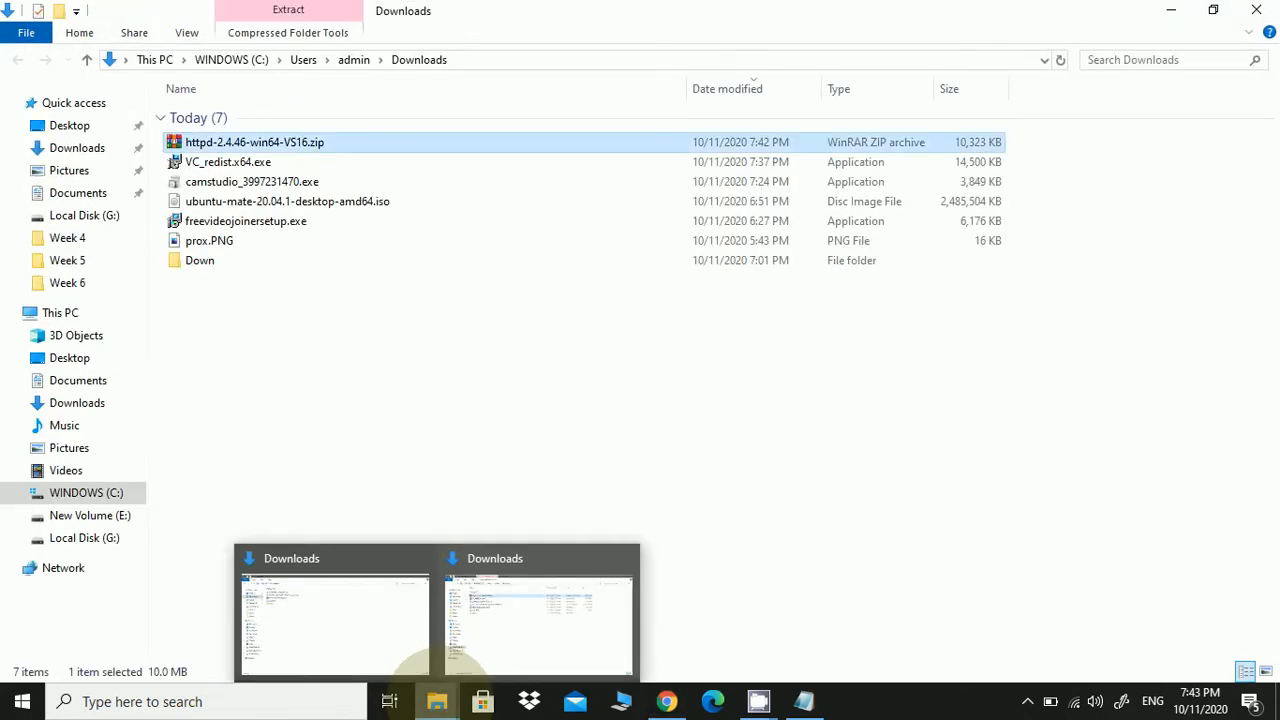
Copy httpd-2.4.46-win64-VS16.zip from Downloads into the root of C:, granting administrator permission
{"action": "left_click", "coordinate": [357, 403]}
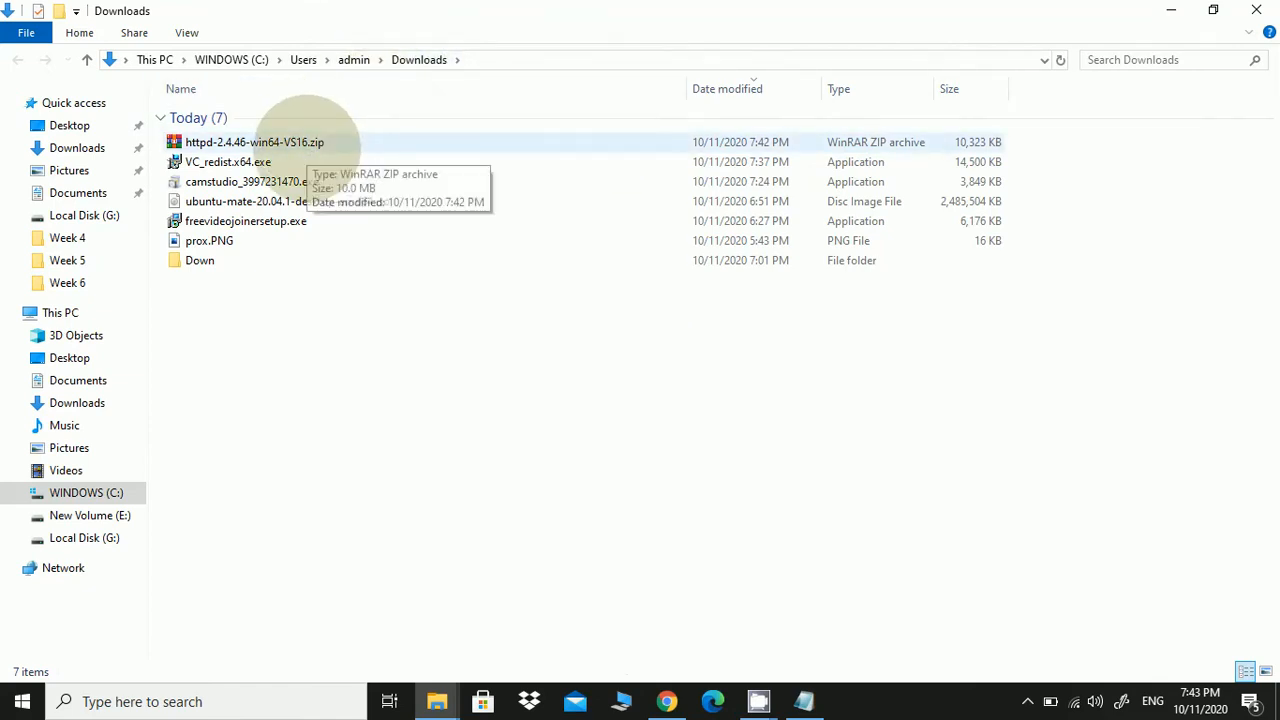
{"action": "left_click", "coordinate": [308, 140]}
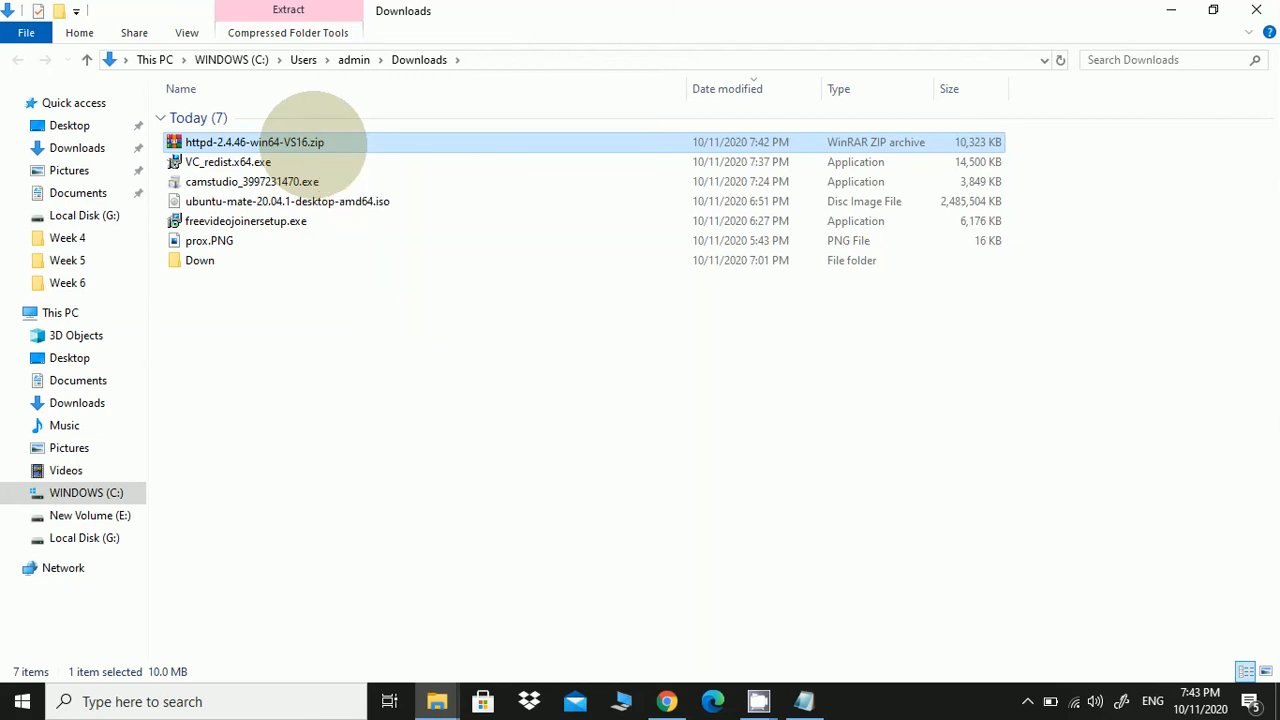
{"action": "right_click", "coordinate": [312, 142]}
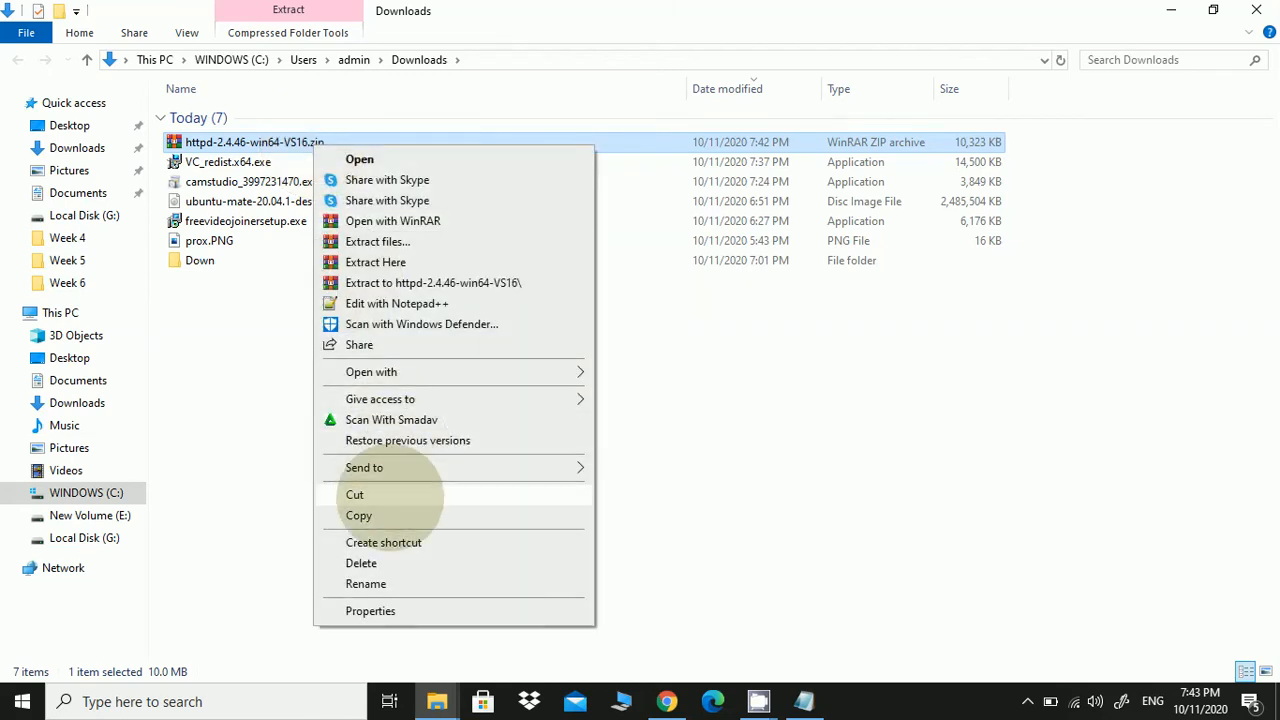
{"action": "left_click", "coordinate": [400, 512]}
{"action": "left_click", "coordinate": [134, 493]}
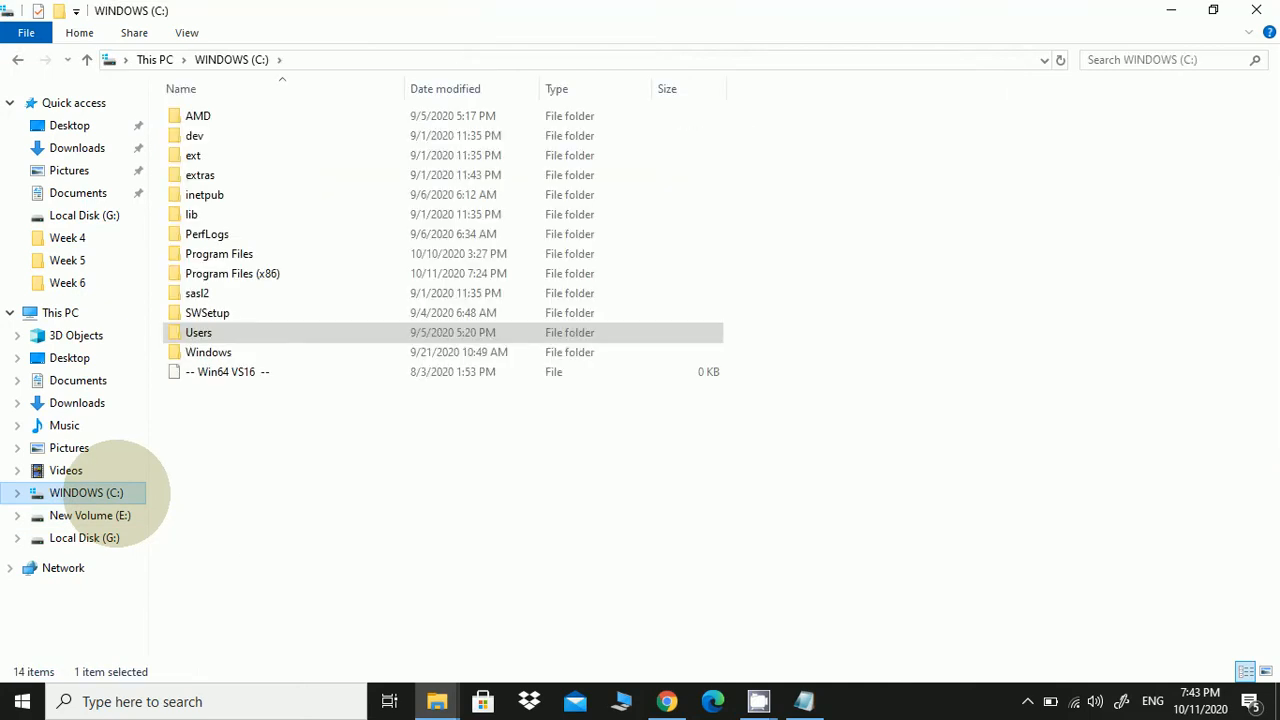
{"action": "right_click", "coordinate": [316, 460]}
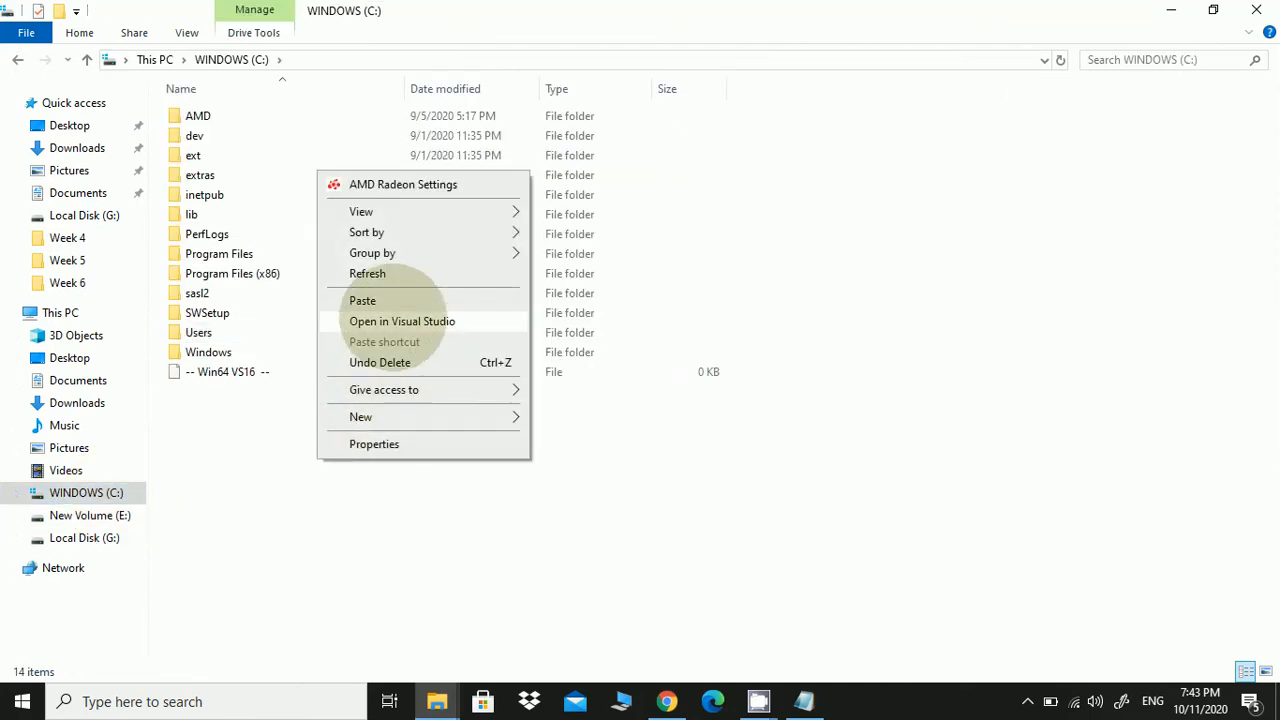
{"action": "left_click", "coordinate": [362, 300]}
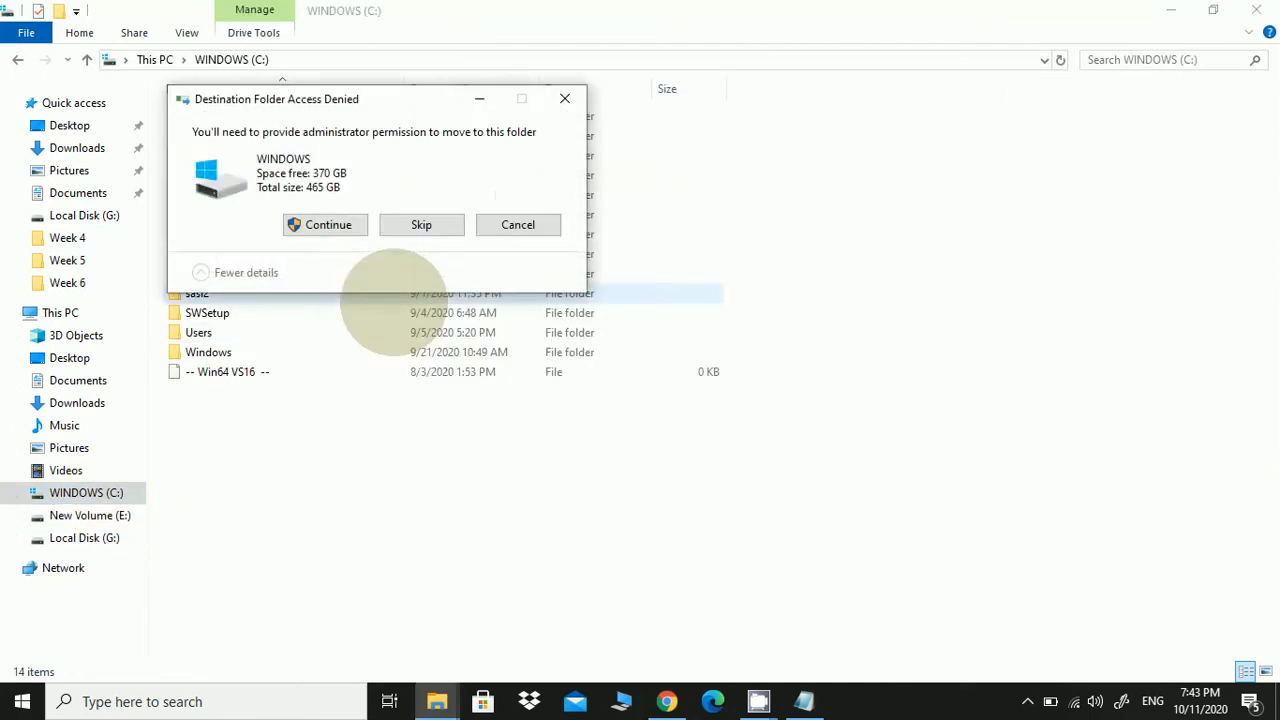
{"action": "left_click", "coordinate": [345, 226]}
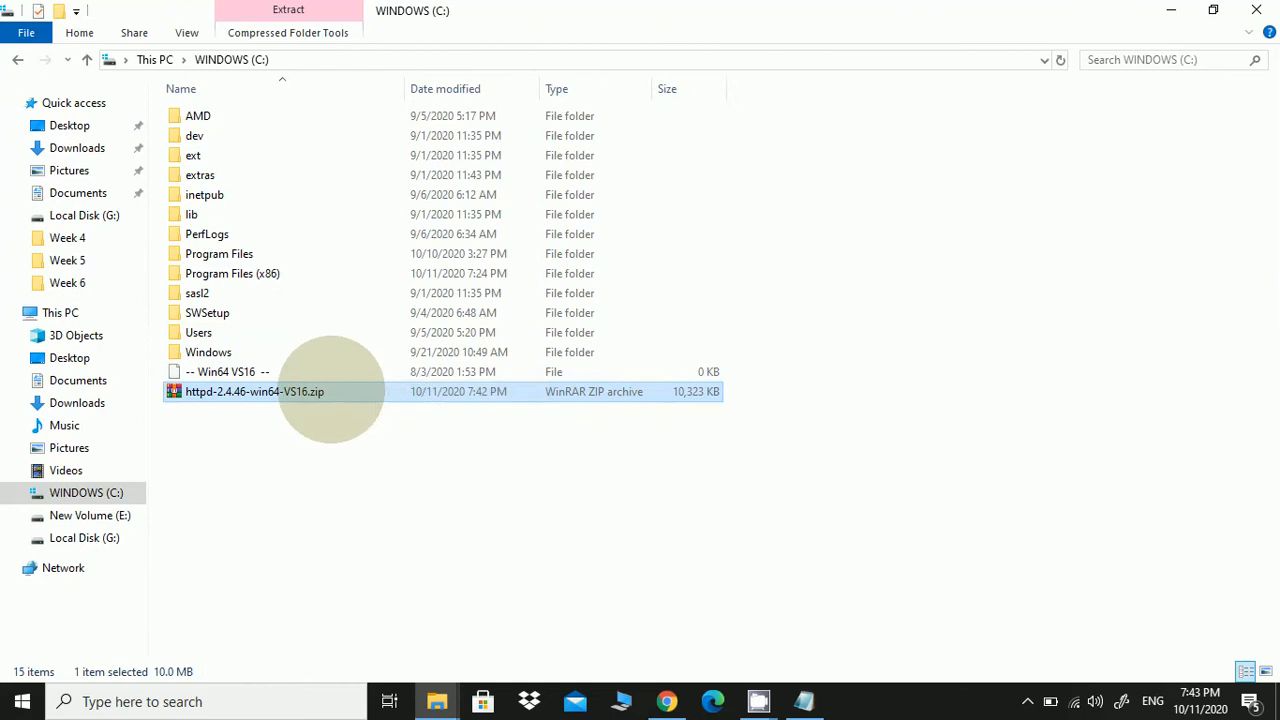
Extract httpd-2.4.46-win64-VS16.zip into C:\, allowing the existing file to be replaced
{"action": "right_click", "coordinate": [322, 395]}
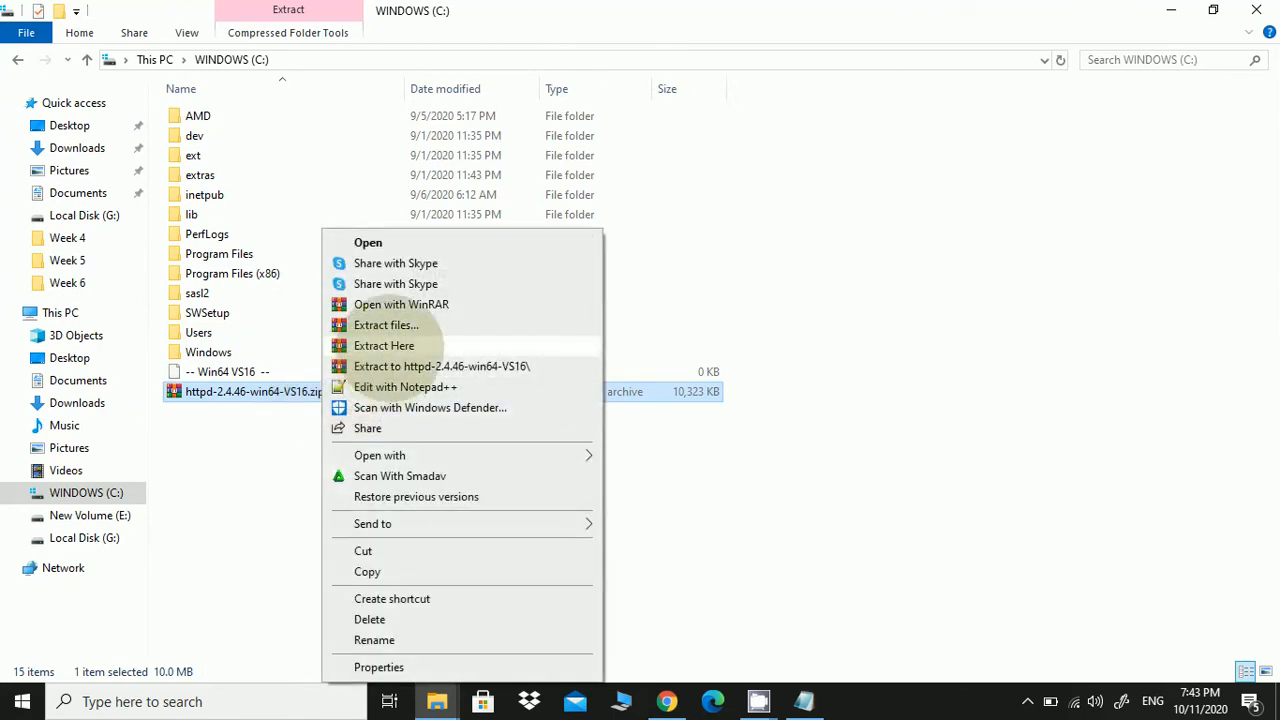
{"action": "left_click", "coordinate": [398, 345]}
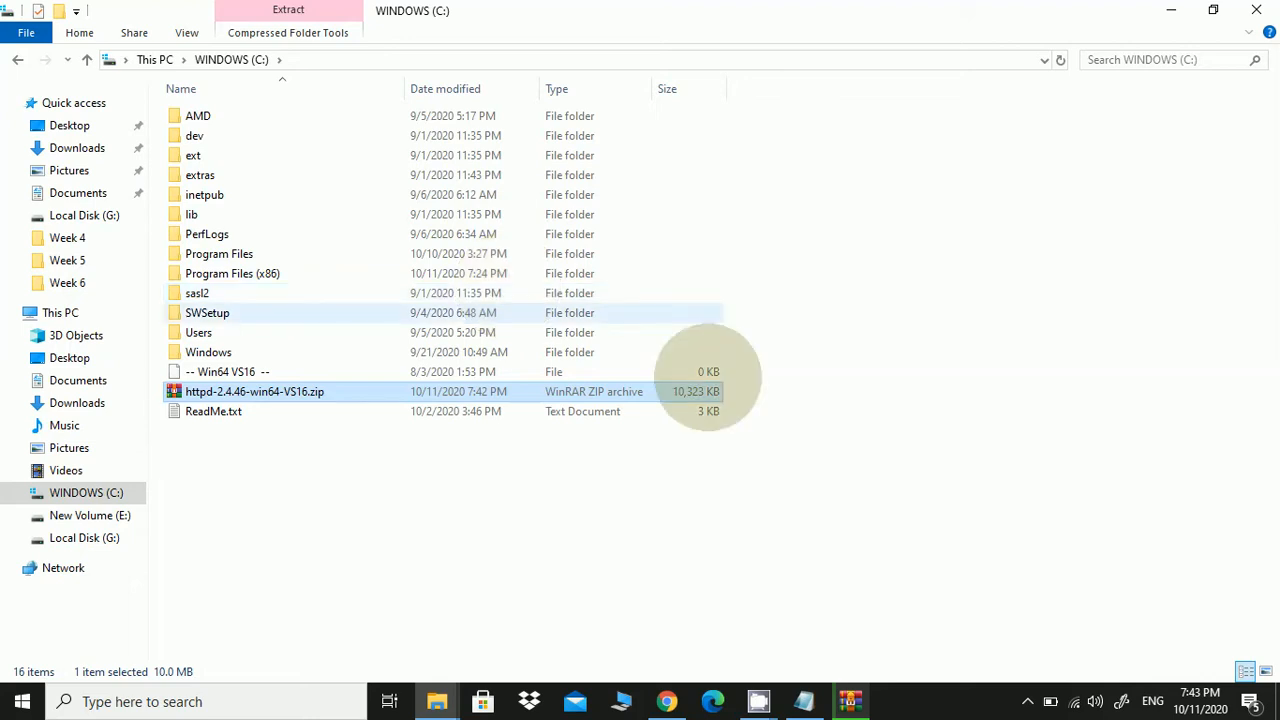
{"action": "left_click", "coordinate": [852, 699]}
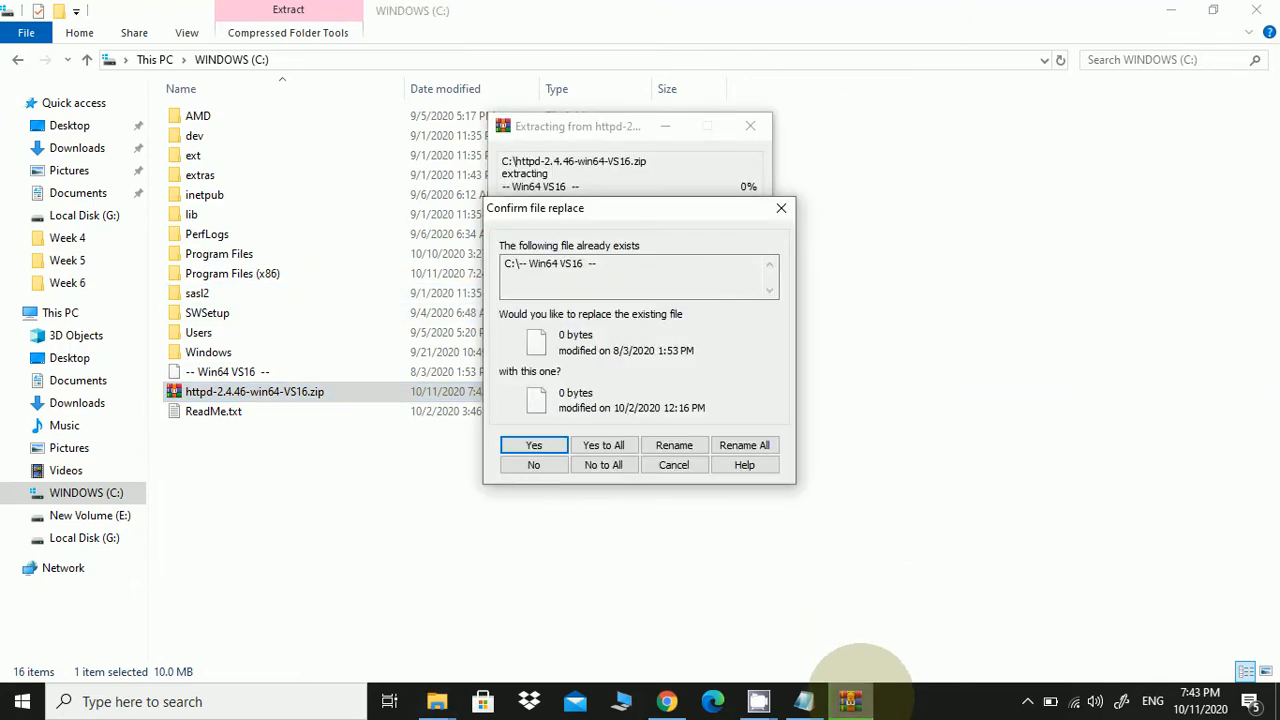
{"action": "left_click", "coordinate": [603, 445]}
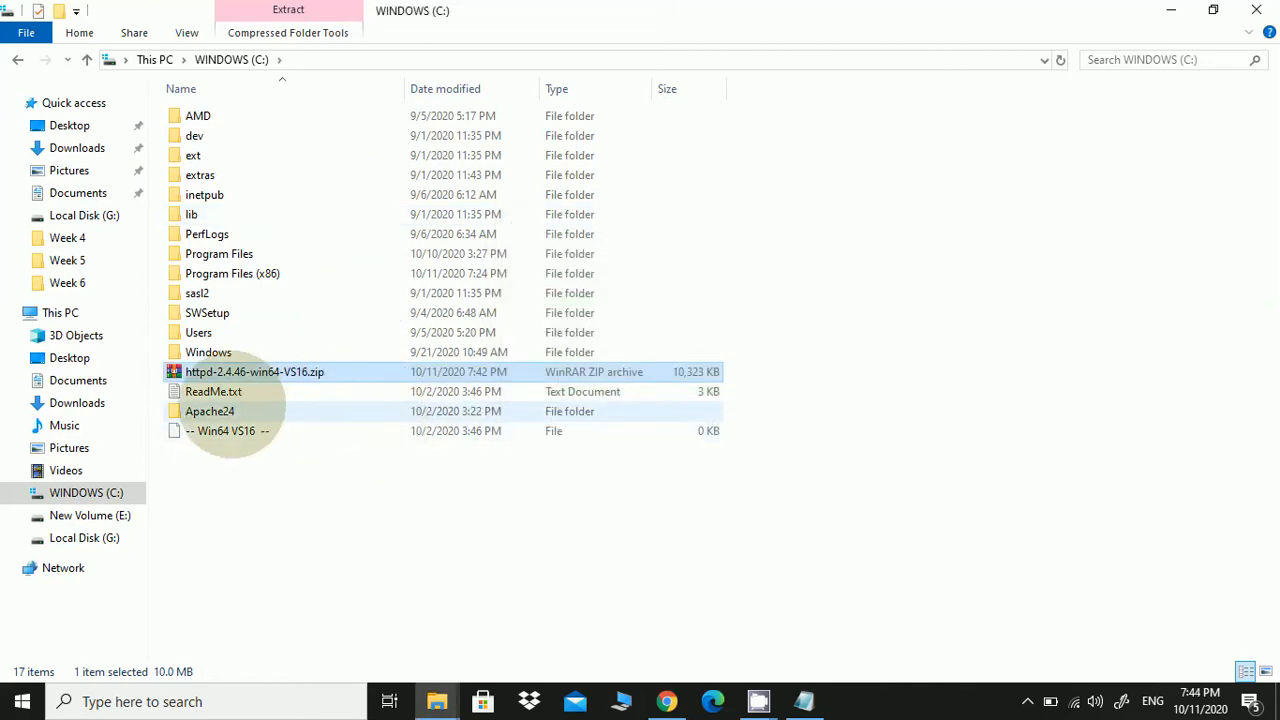
{"action": "left_click", "coordinate": [230, 411]}
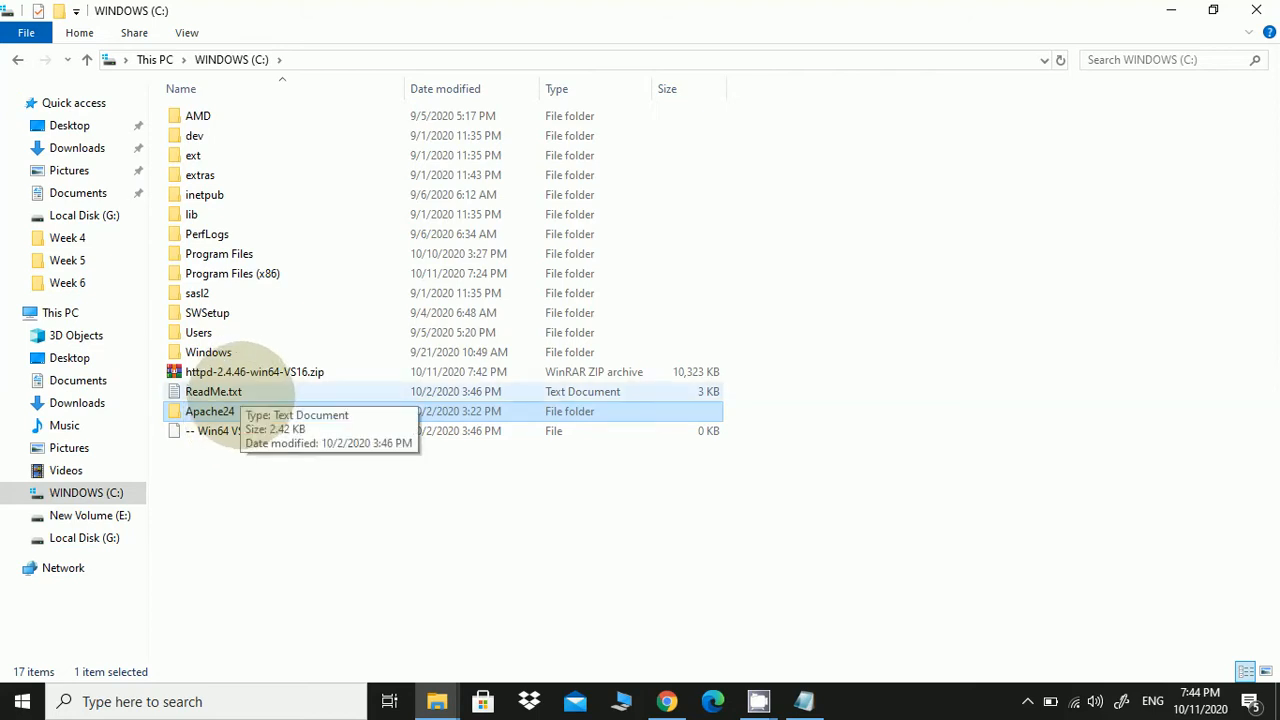
{"action": "left_click", "coordinate": [238, 392]}
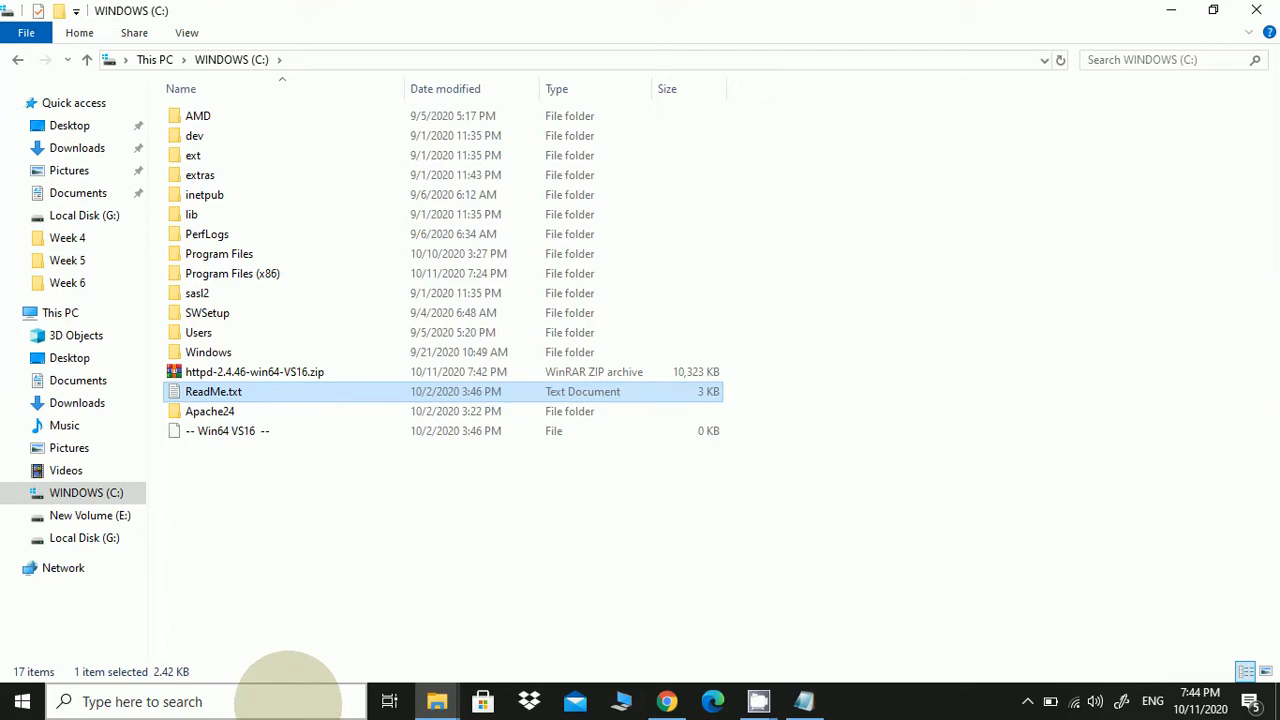
Search for cmd and run Command Prompt as administrator, approving the UAC prompt
{"action": "left_click", "coordinate": [288, 700]}
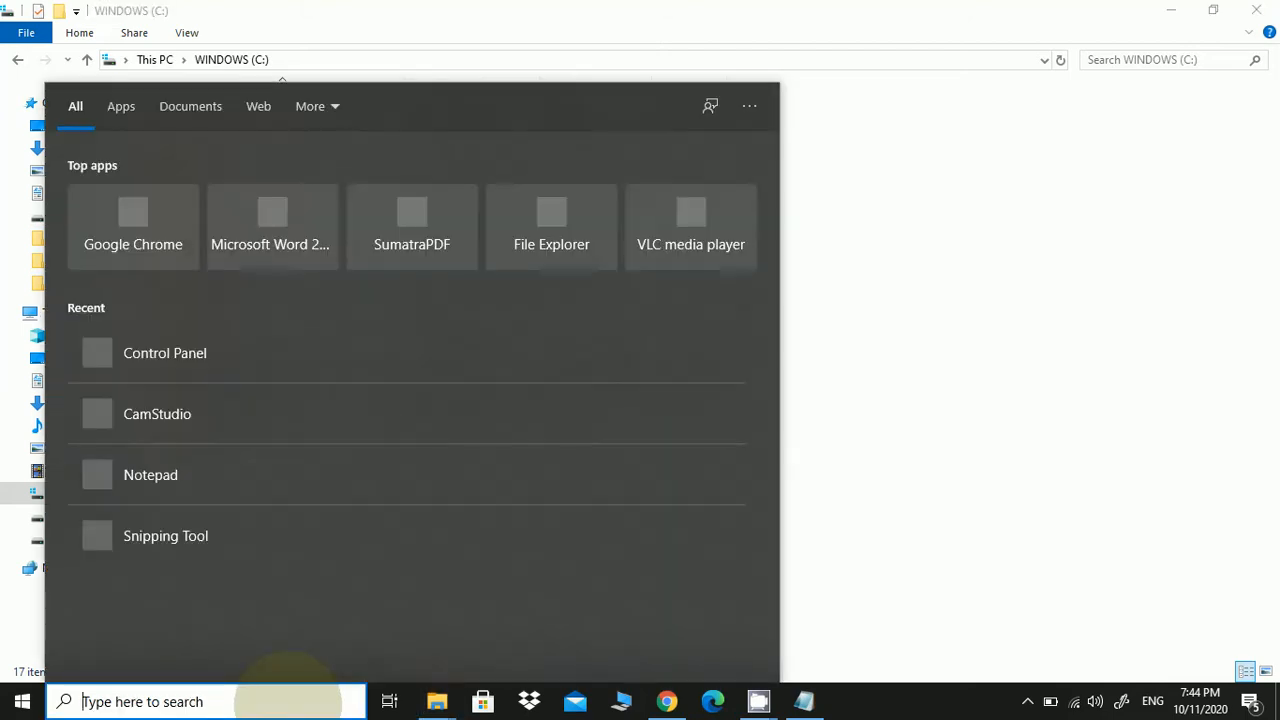
{"action": "type", "text": "cmd"}
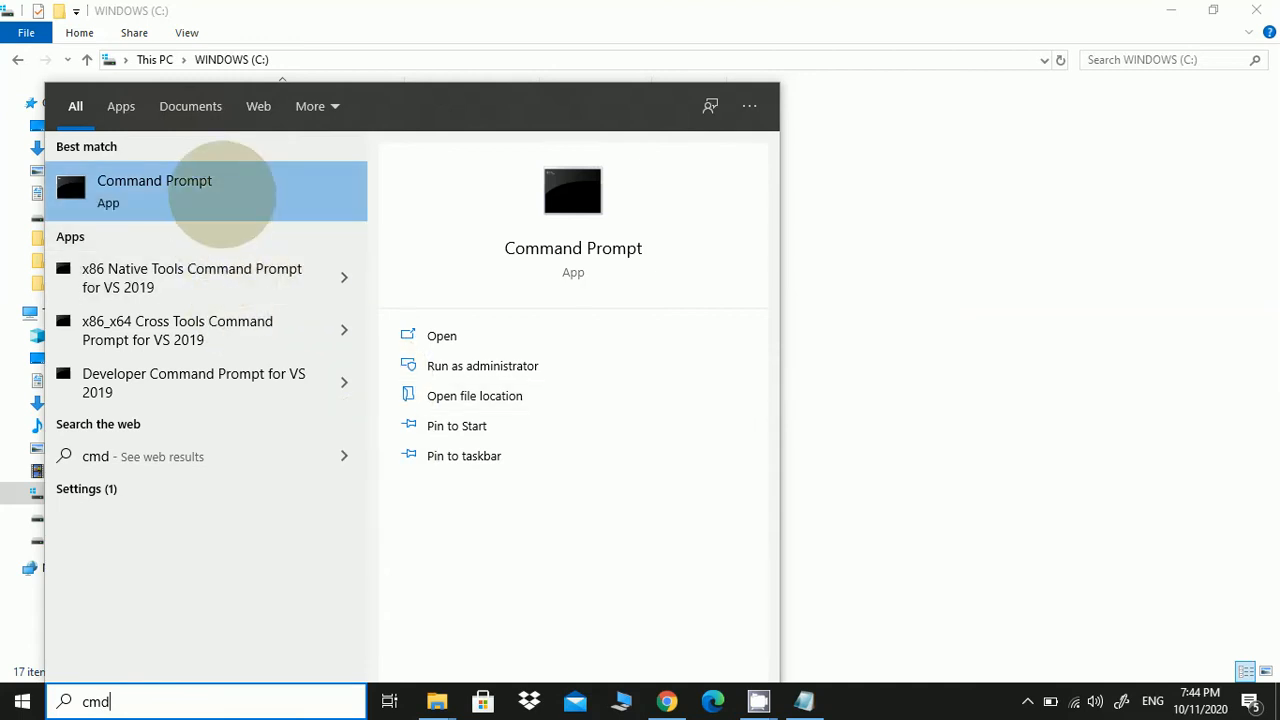
{"action": "right_click", "coordinate": [236, 190]}
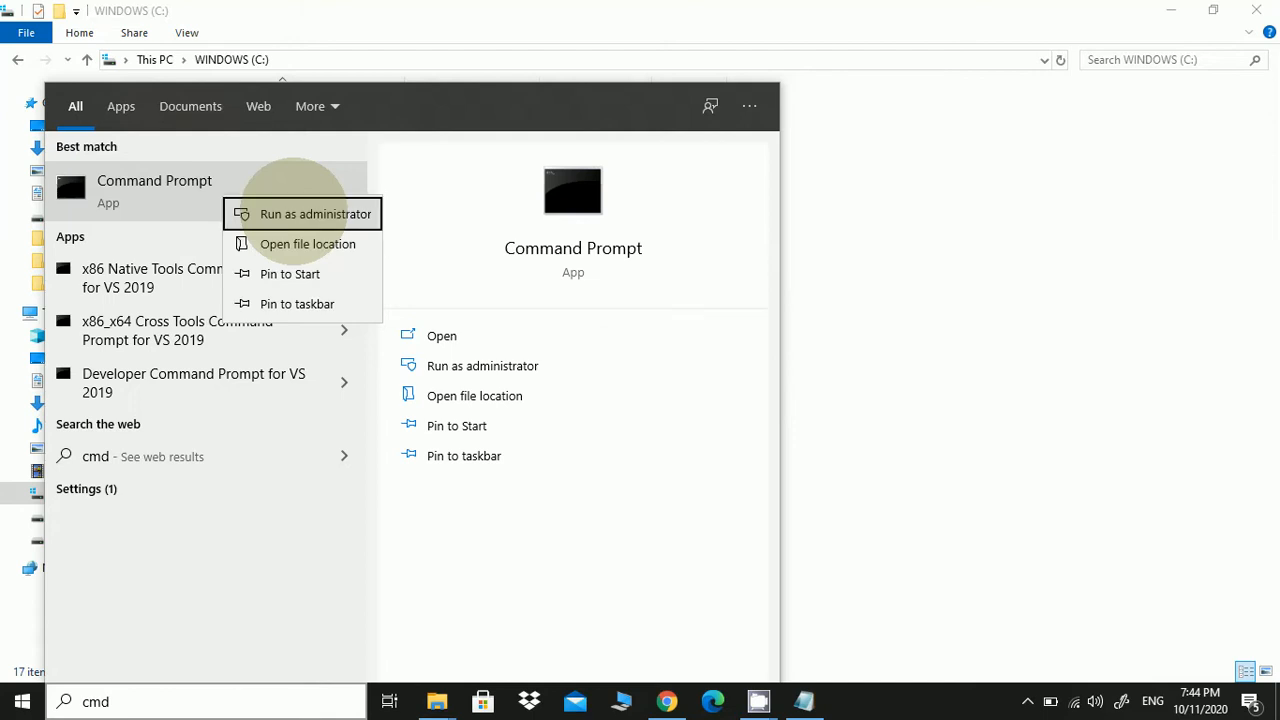
{"action": "left_click", "coordinate": [293, 213]}
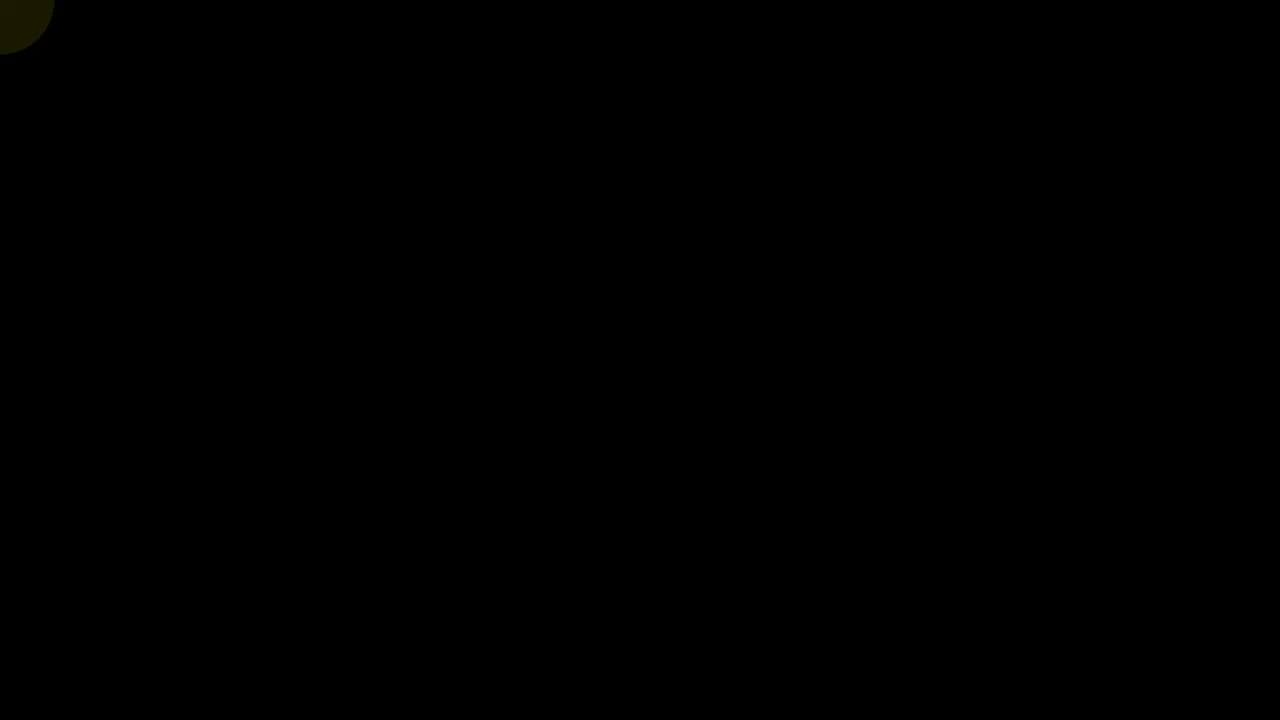
{"action": "left_click", "coordinate": [620, 466]}
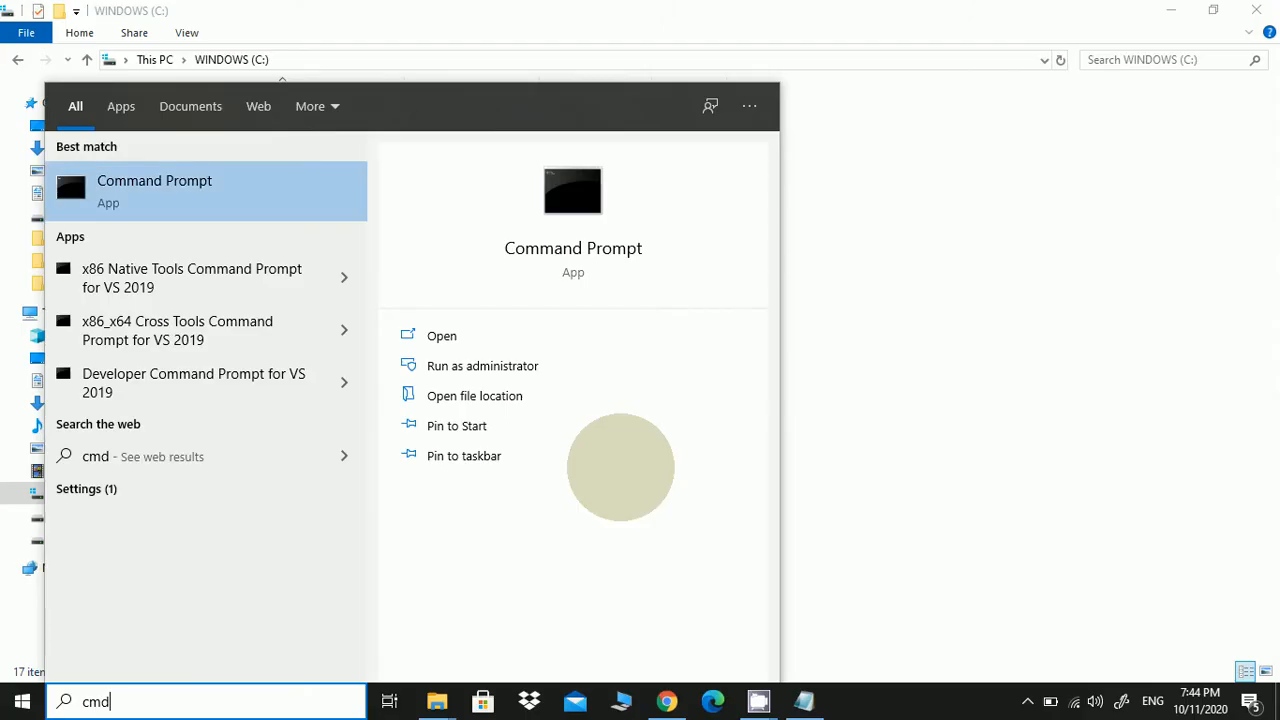
{"action": "left_click", "coordinate": [902, 386]}
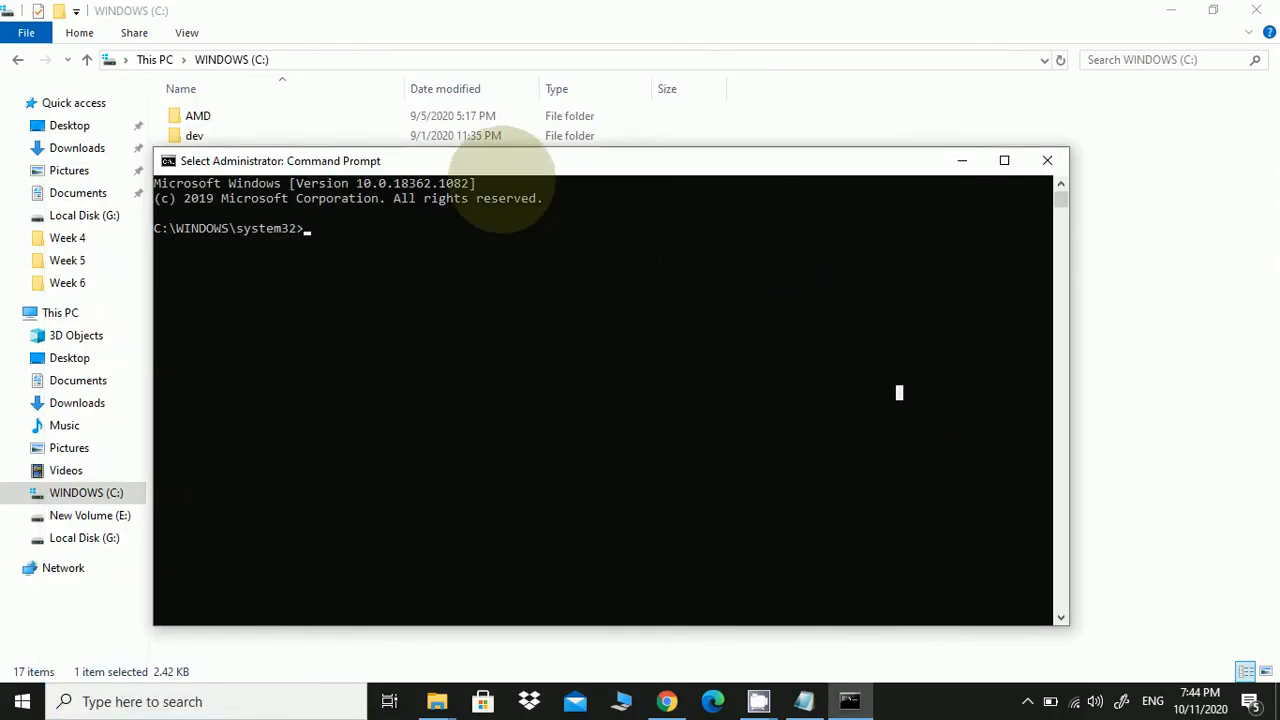
Move the console window, then change directory to C:\Apache24 with cd c:/ and cd Apache24
{"action": "left_click_drag", "start_coordinate": [502, 168], "coordinate": [698, 245]}
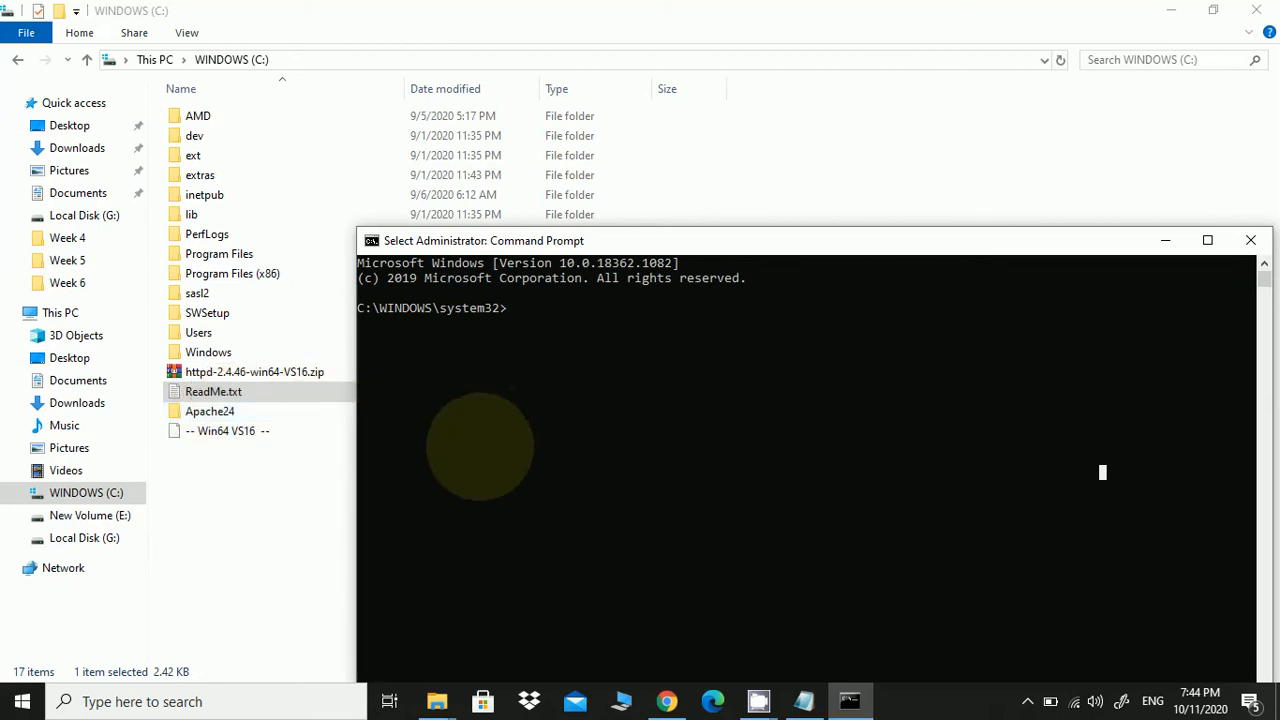
{"action": "left_click", "coordinate": [480, 443]}
{"action": "left_click", "coordinate": [611, 307]}
{"action": "left_click", "coordinate": [600, 352]}
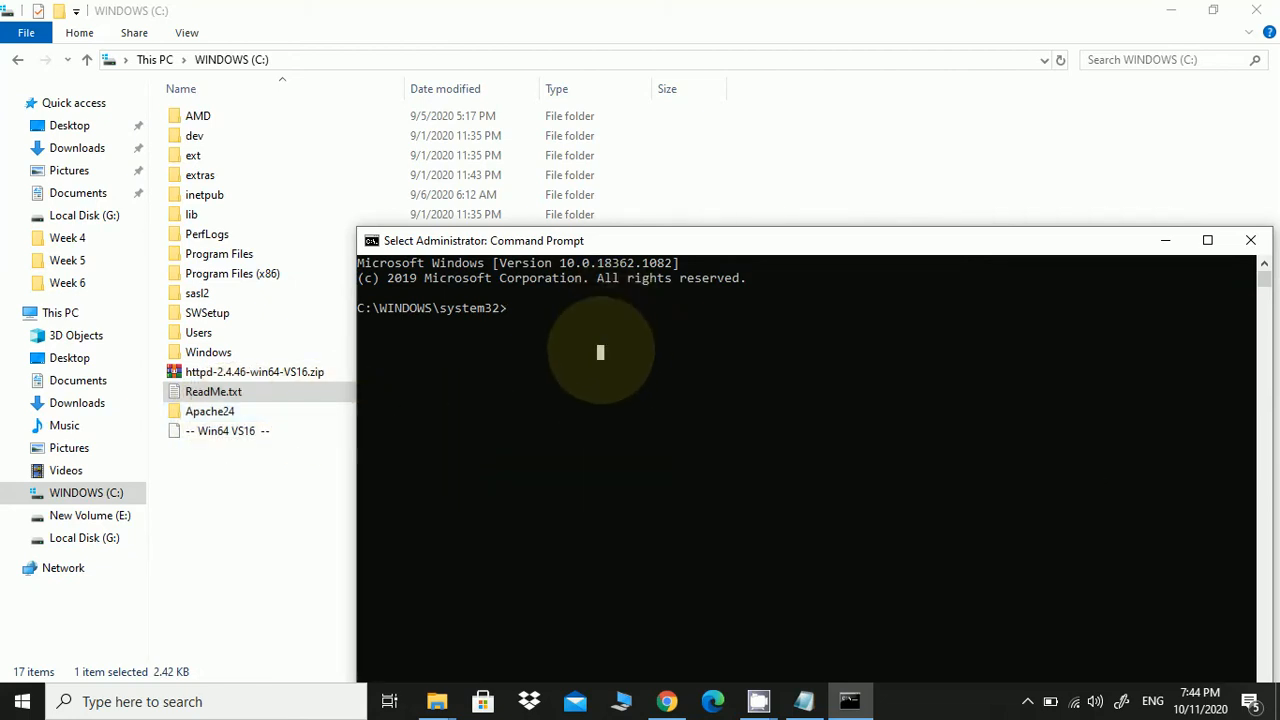
{"action": "left_click", "coordinate": [510, 308]}
{"action": "type", "text": "cd "}
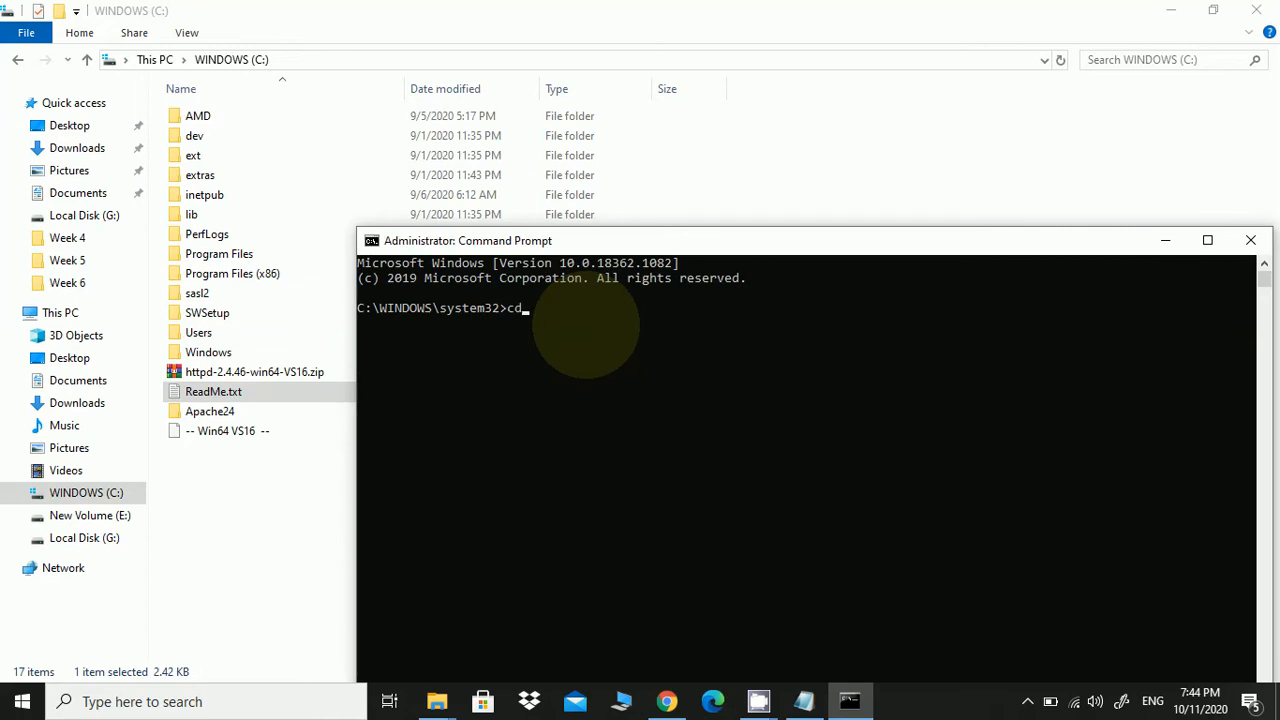
{"action": "type", "text": "c:/"}
{"action": "key", "text": "Return"}
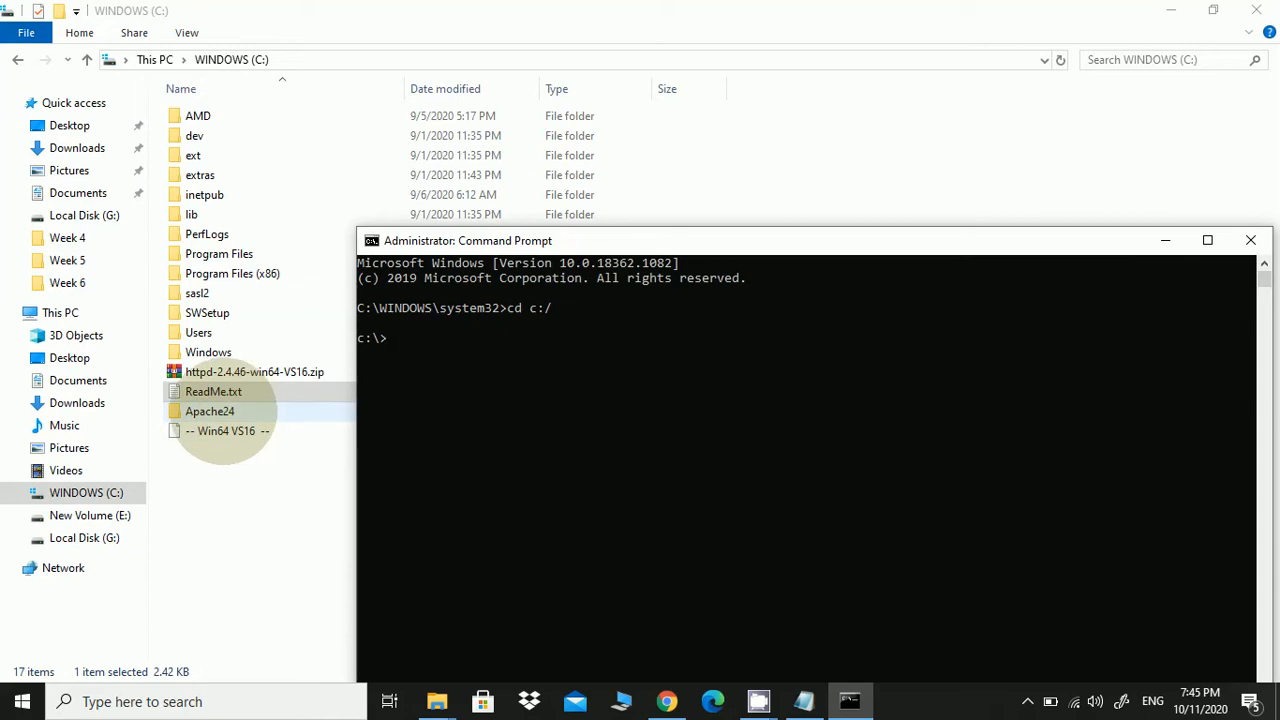
{"action": "type", "text": "cd"}
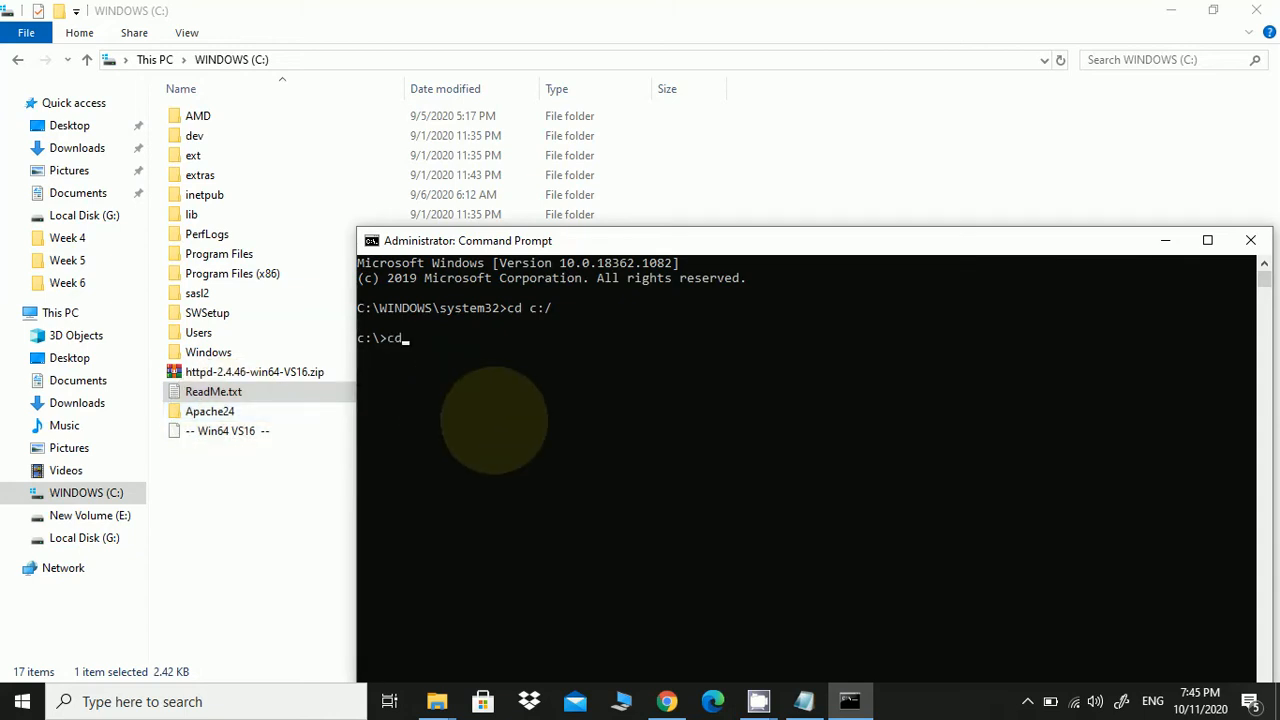
{"action": "type", "text": " Apache24"}
{"action": "key", "text": "Return"}
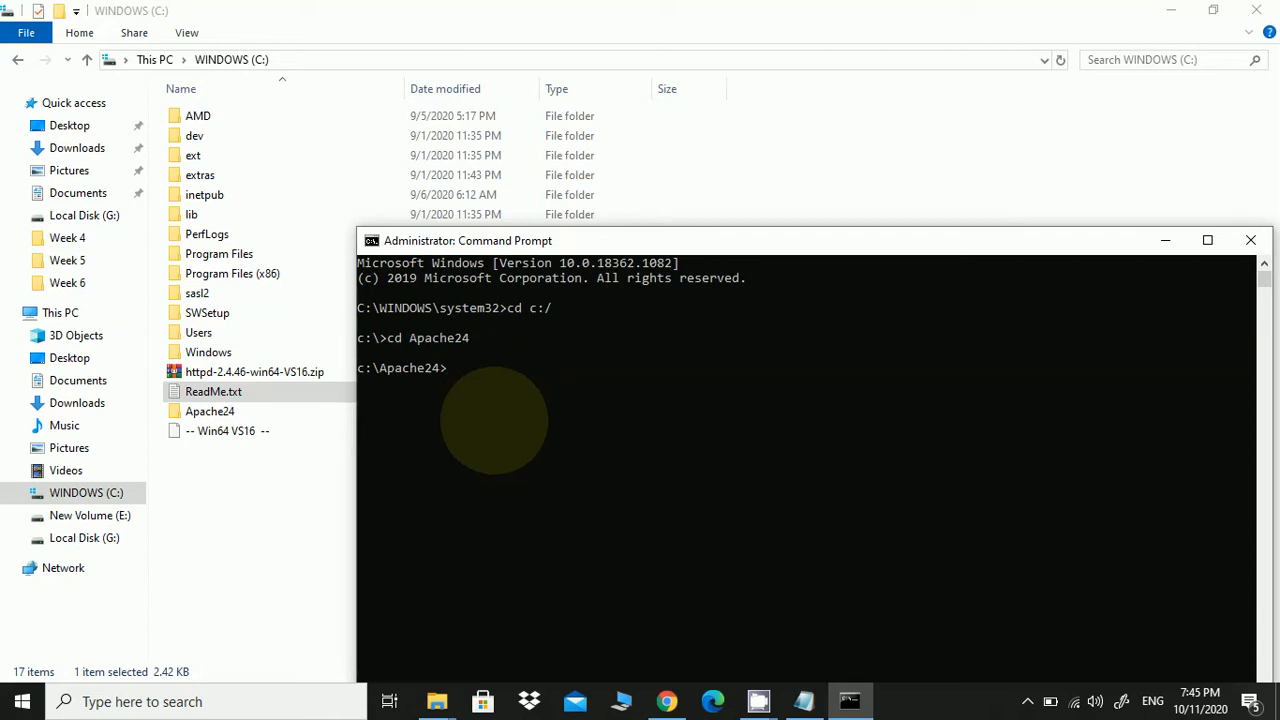
List Apache24's contents with dir, then cd into the bin folder
{"action": "type", "text": "dir"}
{"action": "key", "text": "Return"}
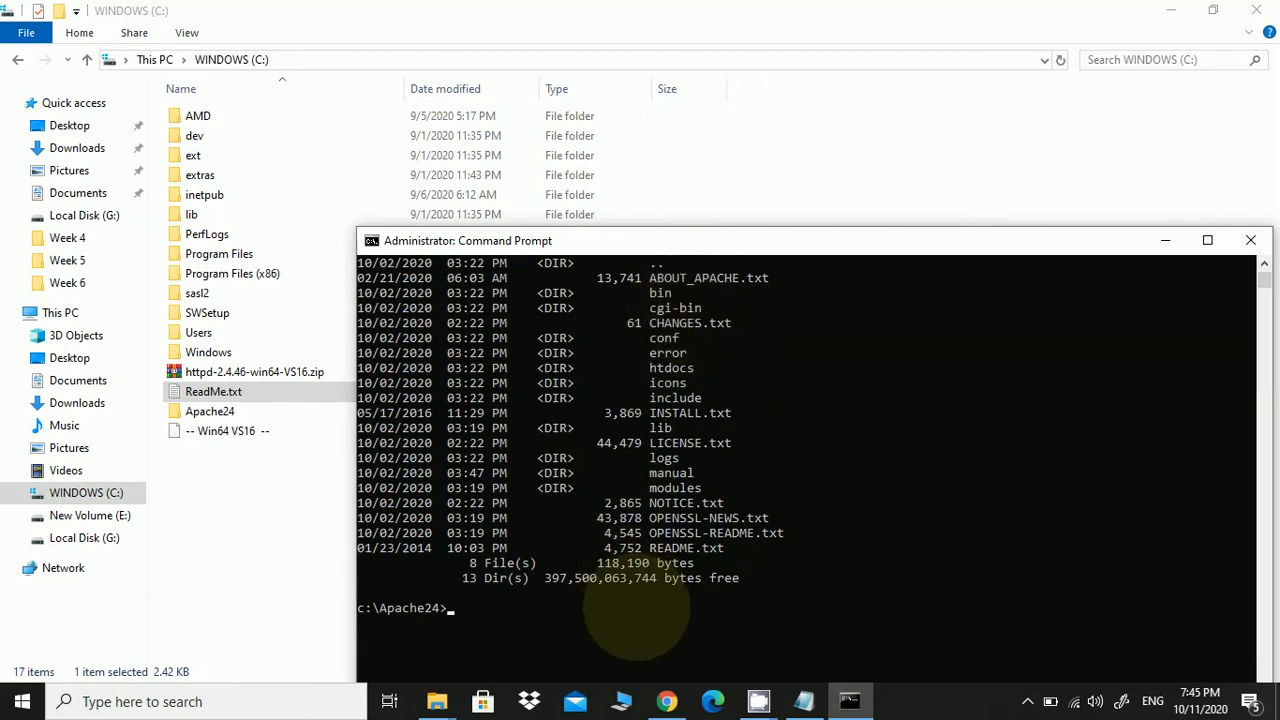
{"action": "type", "text": "cd bin"}
{"action": "key", "text": "Return"}
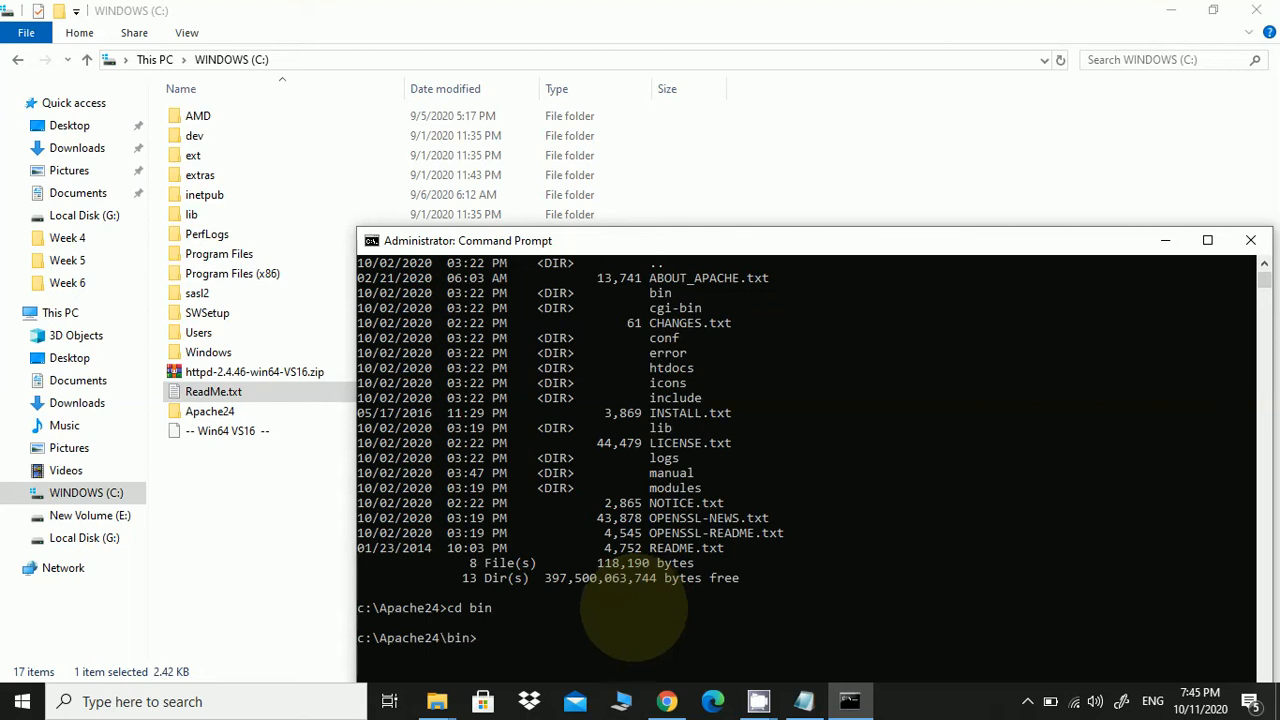
{"action": "left_click_drag", "start_coordinate": [577, 237], "coordinate": [590, 165]}
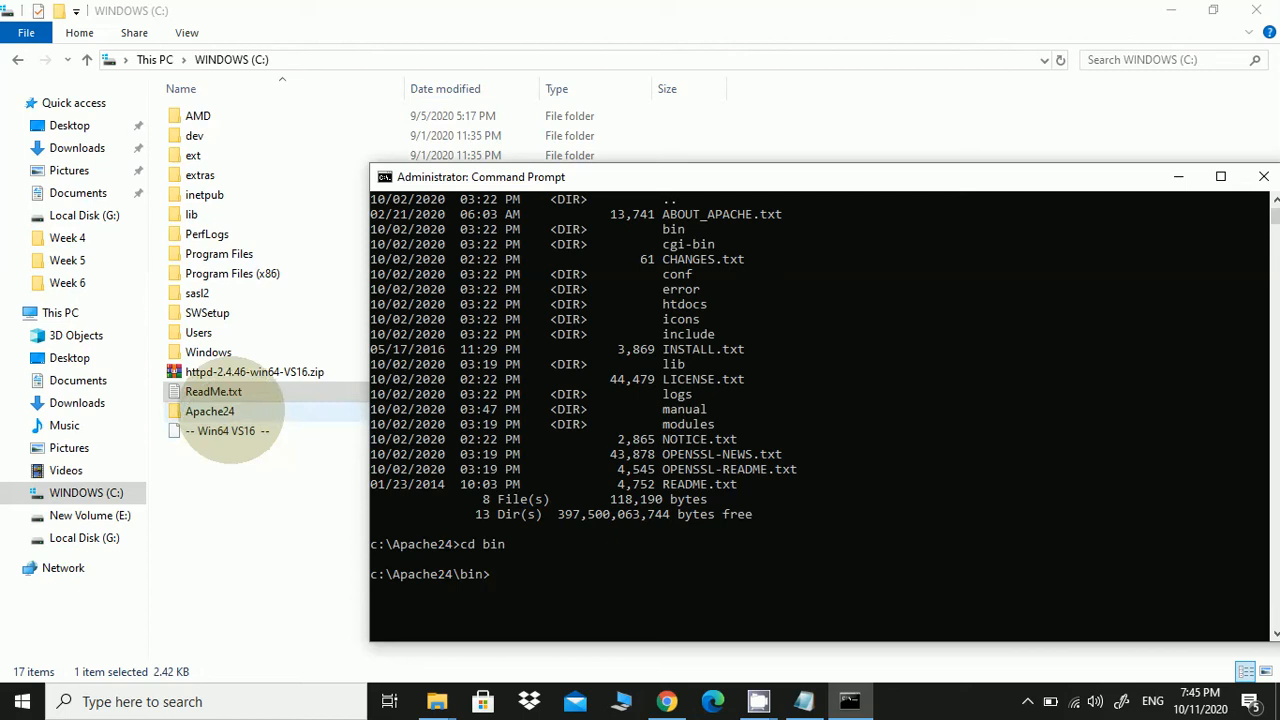
Open C:\Apache24\conf\httpd.conf with Edit with Notepad++
{"action": "double_click", "coordinate": [212, 411]}
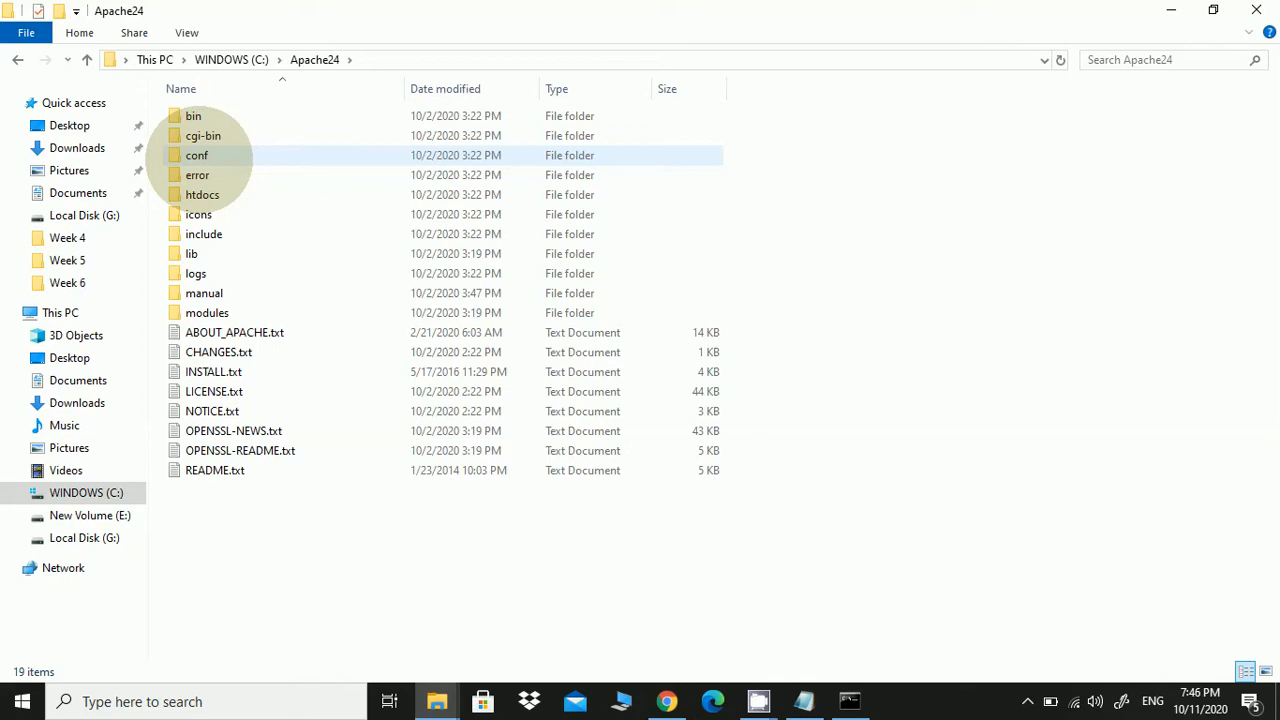
{"action": "left_click", "coordinate": [206, 158]}
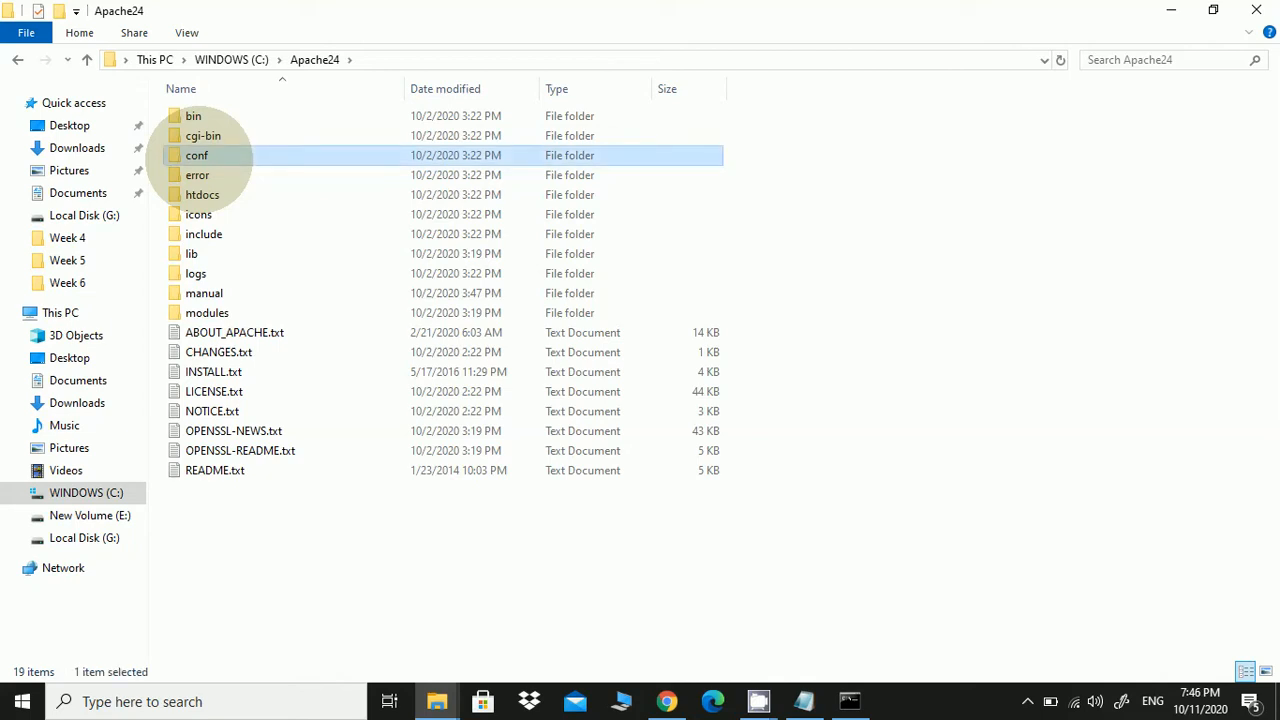
{"action": "double_click", "coordinate": [197, 156]}
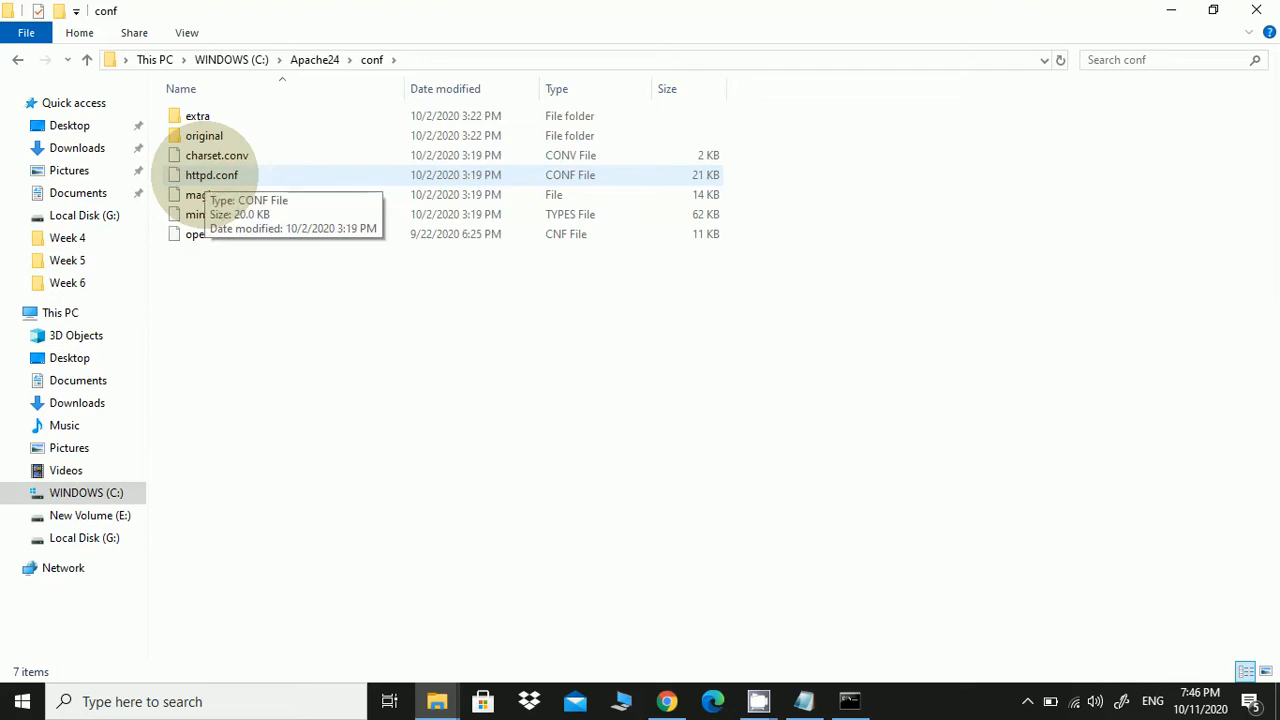
{"action": "left_click", "coordinate": [211, 175]}
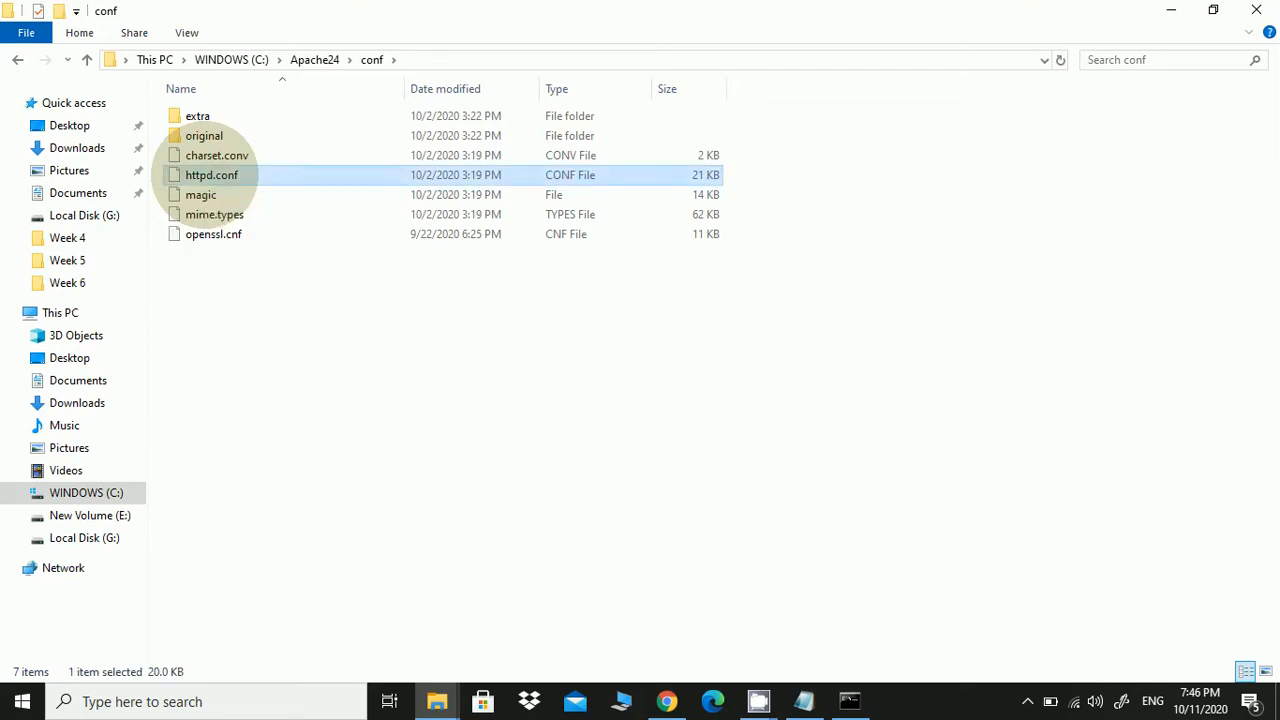
{"action": "right_click", "coordinate": [211, 175]}
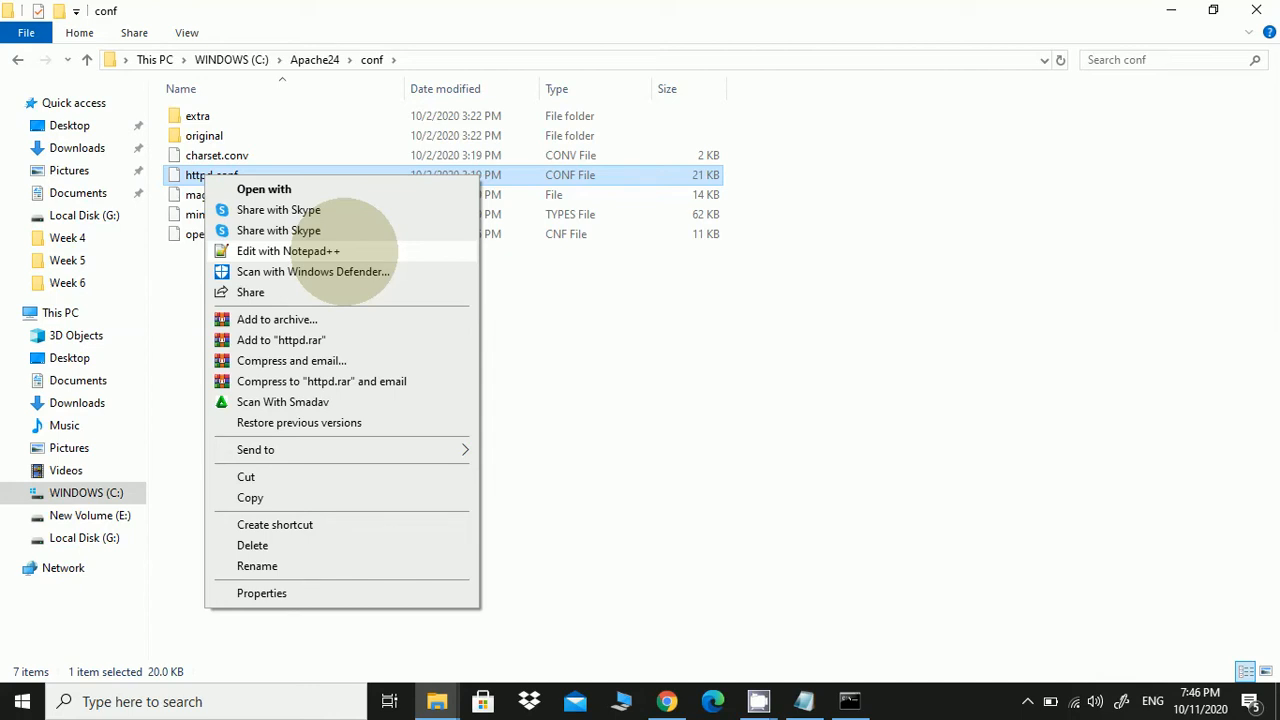
{"action": "left_click", "coordinate": [344, 251]}
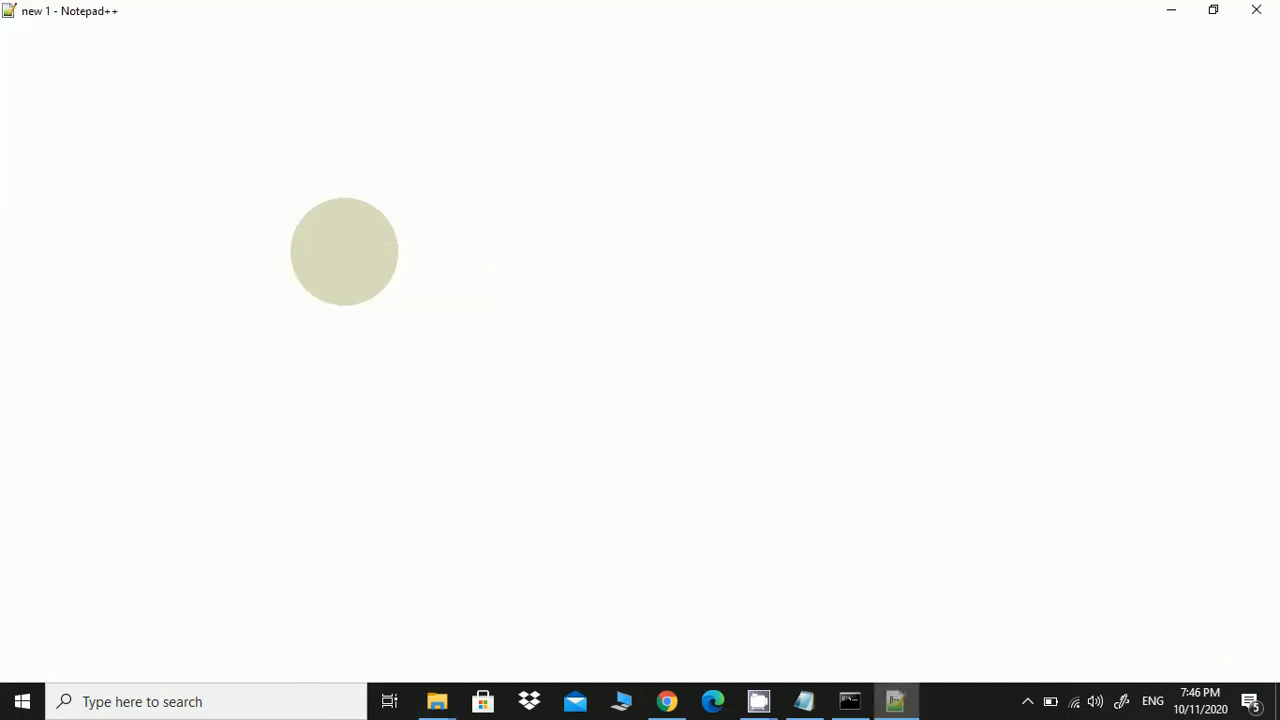
{"action": "scroll", "coordinate": [325, 298], "scroll_direction": "down", "scroll_amount": 2}
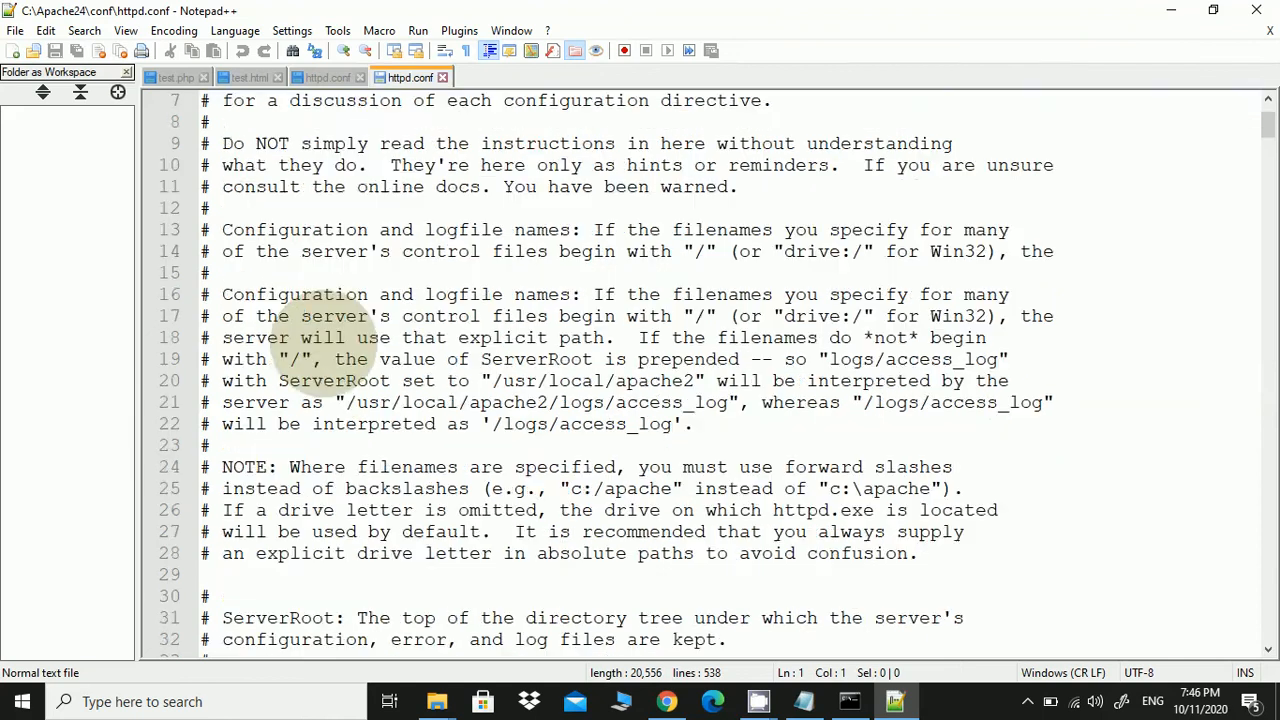
{"action": "scroll", "coordinate": [330, 335], "scroll_direction": "down", "scroll_amount": 12}
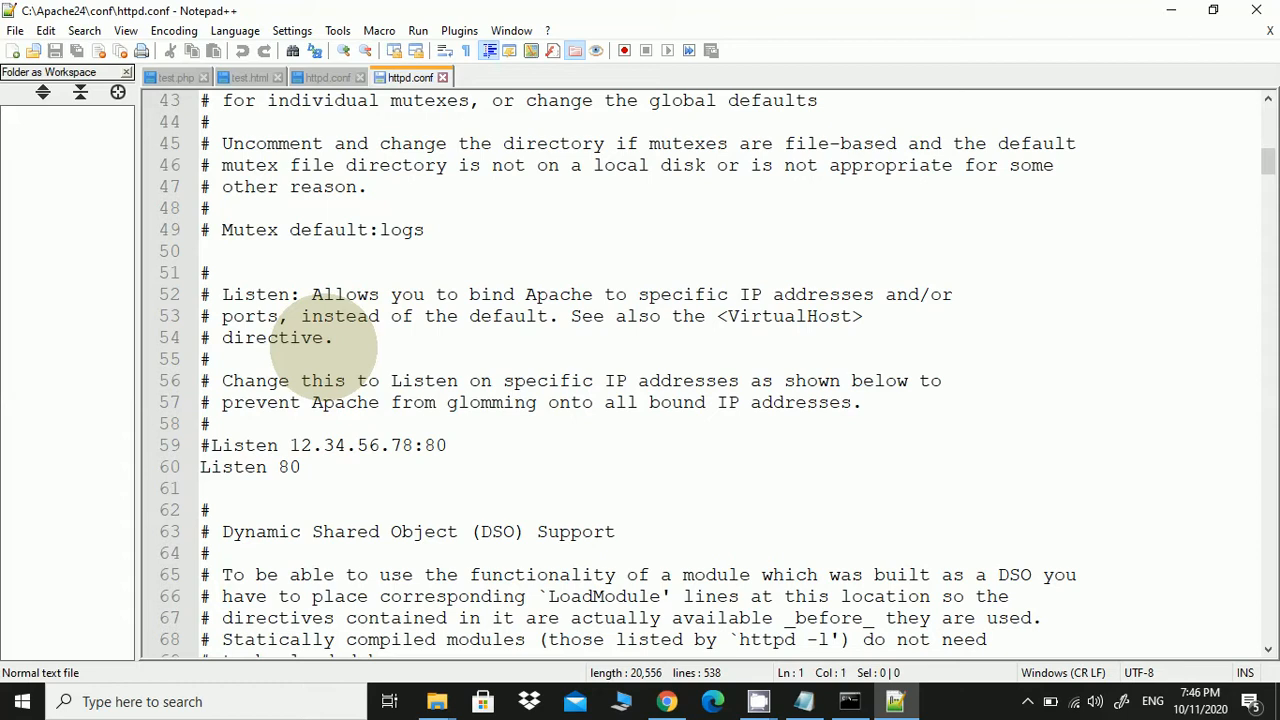
{"action": "scroll", "coordinate": [335, 345], "scroll_direction": "down", "scroll_amount": 3}
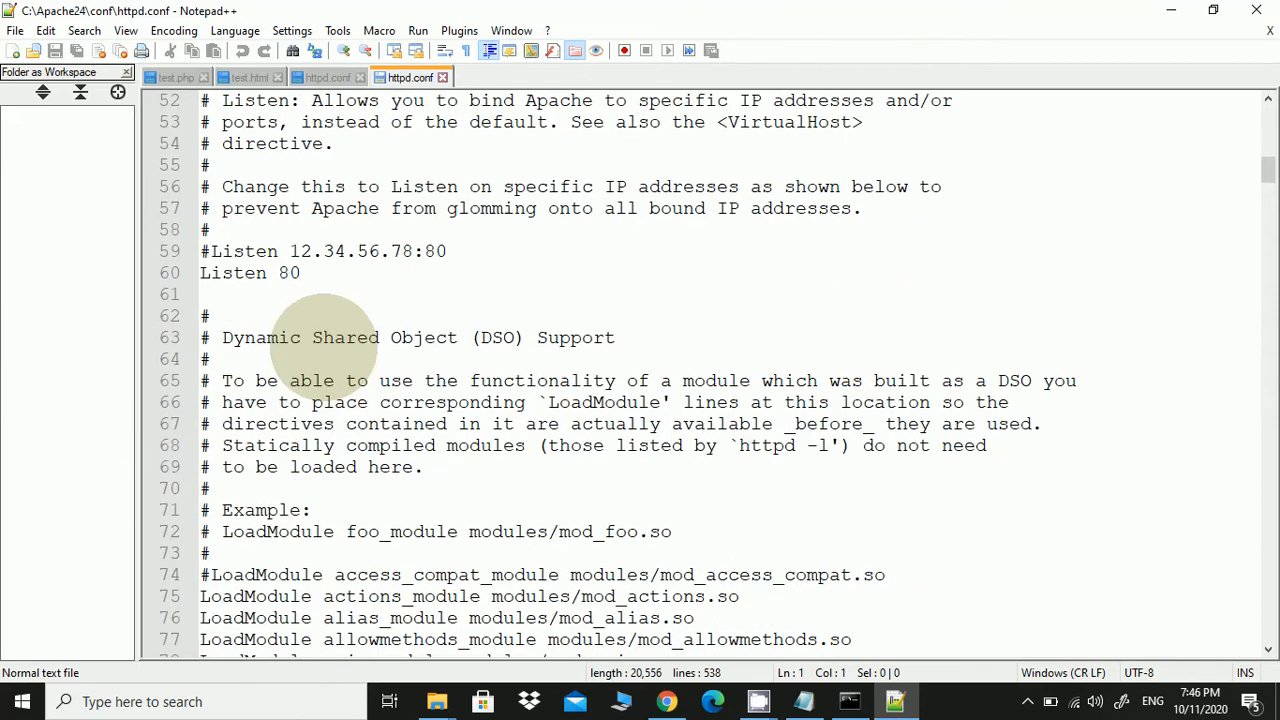
{"action": "scroll", "coordinate": [322, 338], "scroll_direction": "down", "scroll_amount": 20}
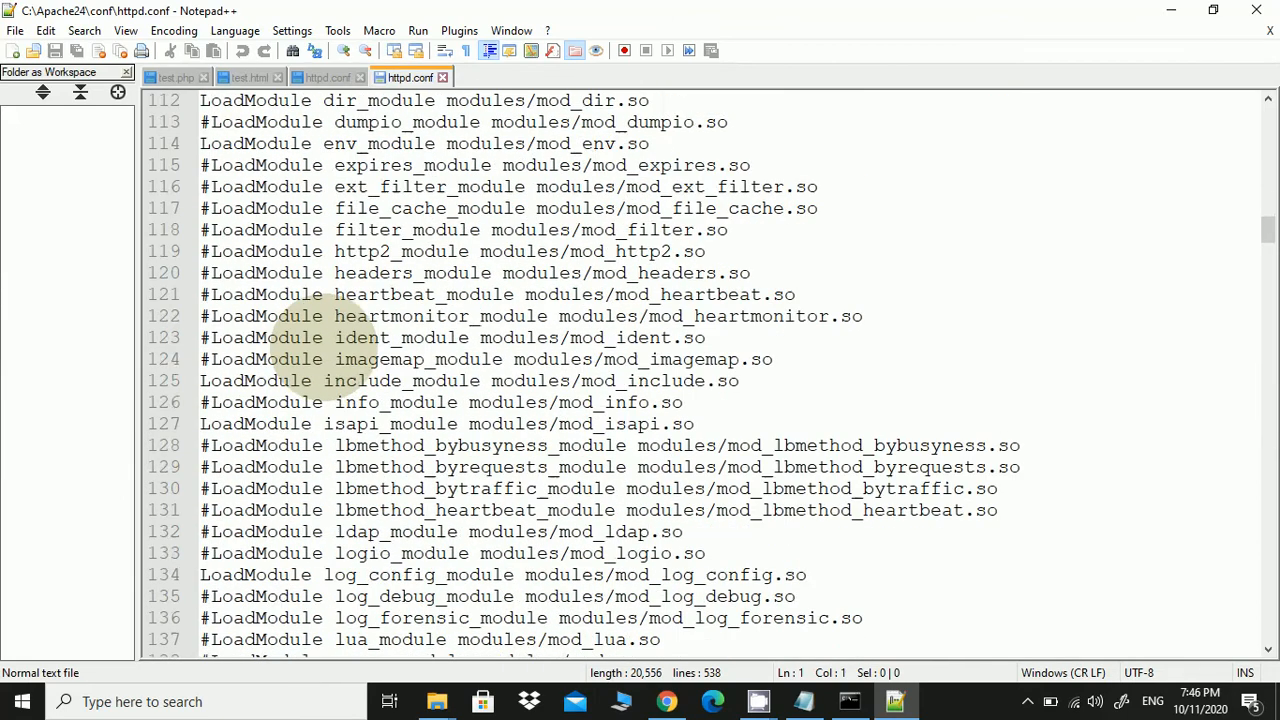
{"action": "scroll", "coordinate": [300, 340], "scroll_direction": "down", "scroll_amount": 13}
{"action": "scroll", "coordinate": [300, 345], "scroll_direction": "down", "scroll_amount": 20}
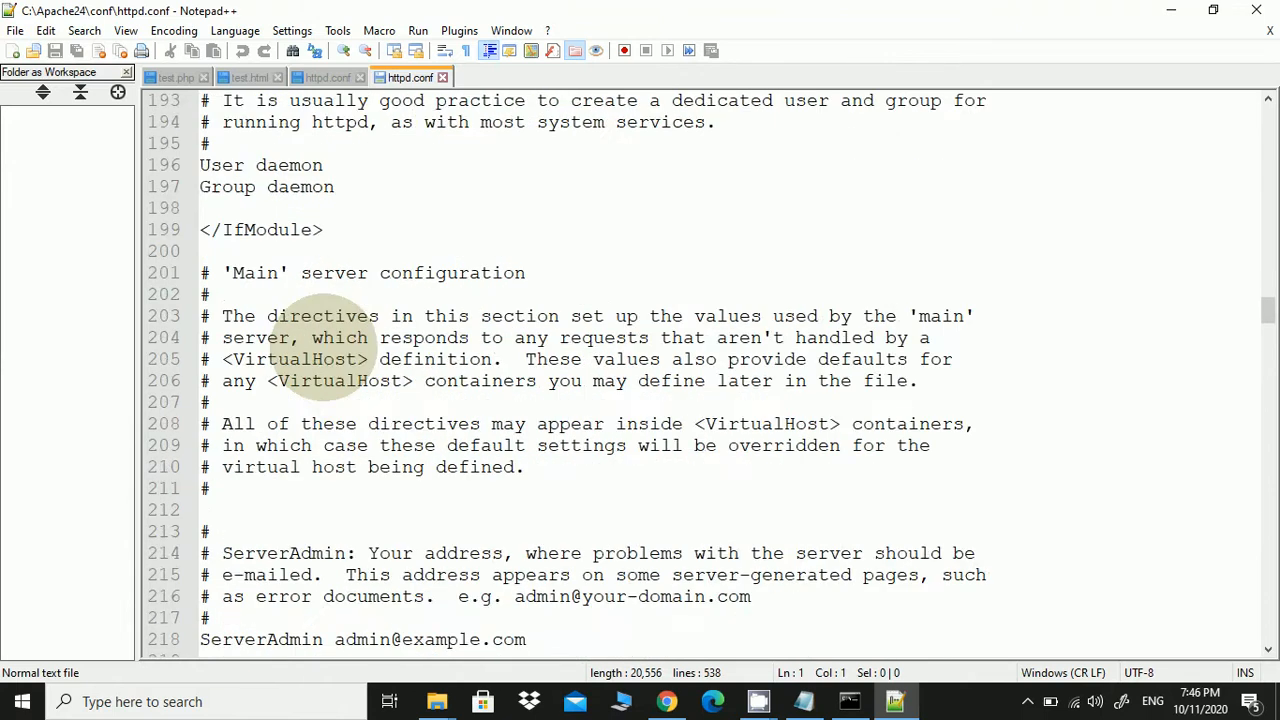
{"action": "scroll", "coordinate": [320, 345], "scroll_direction": "down", "scroll_amount": 12}
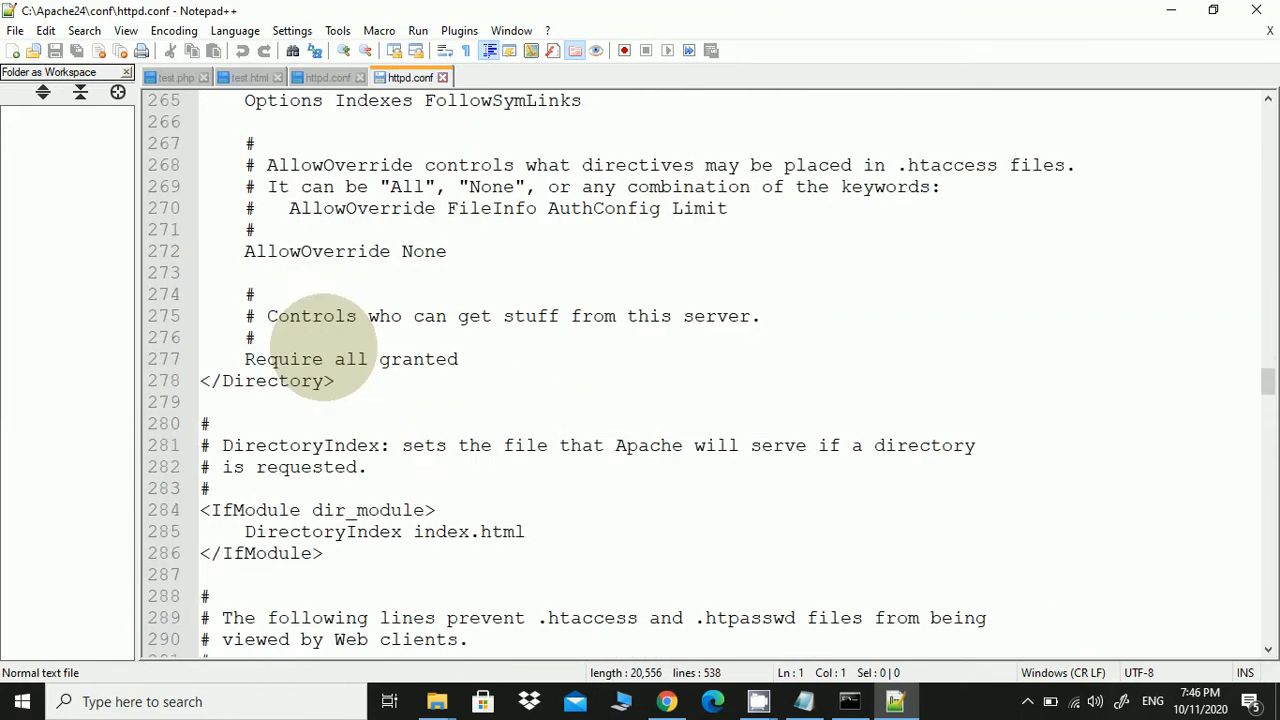
{"action": "scroll", "coordinate": [322, 346], "scroll_direction": "down", "scroll_amount": 5}
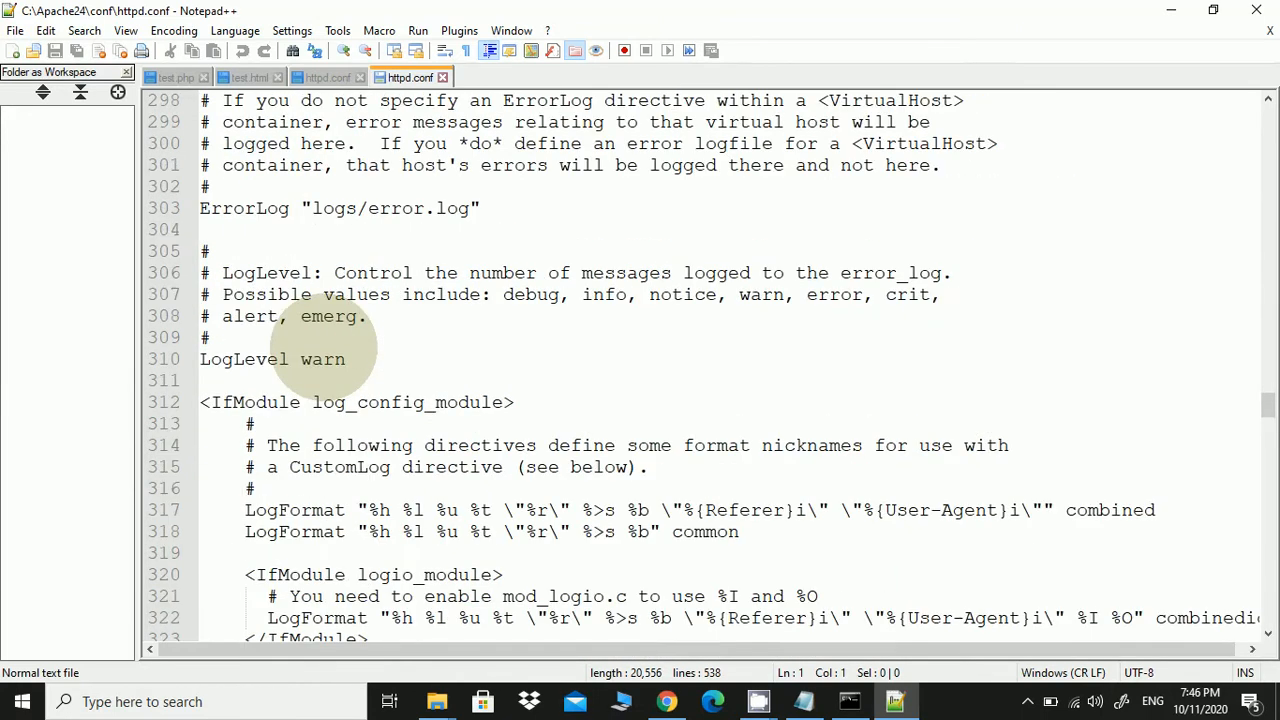
{"action": "scroll", "coordinate": [322, 346], "scroll_direction": "down", "scroll_amount": 17}
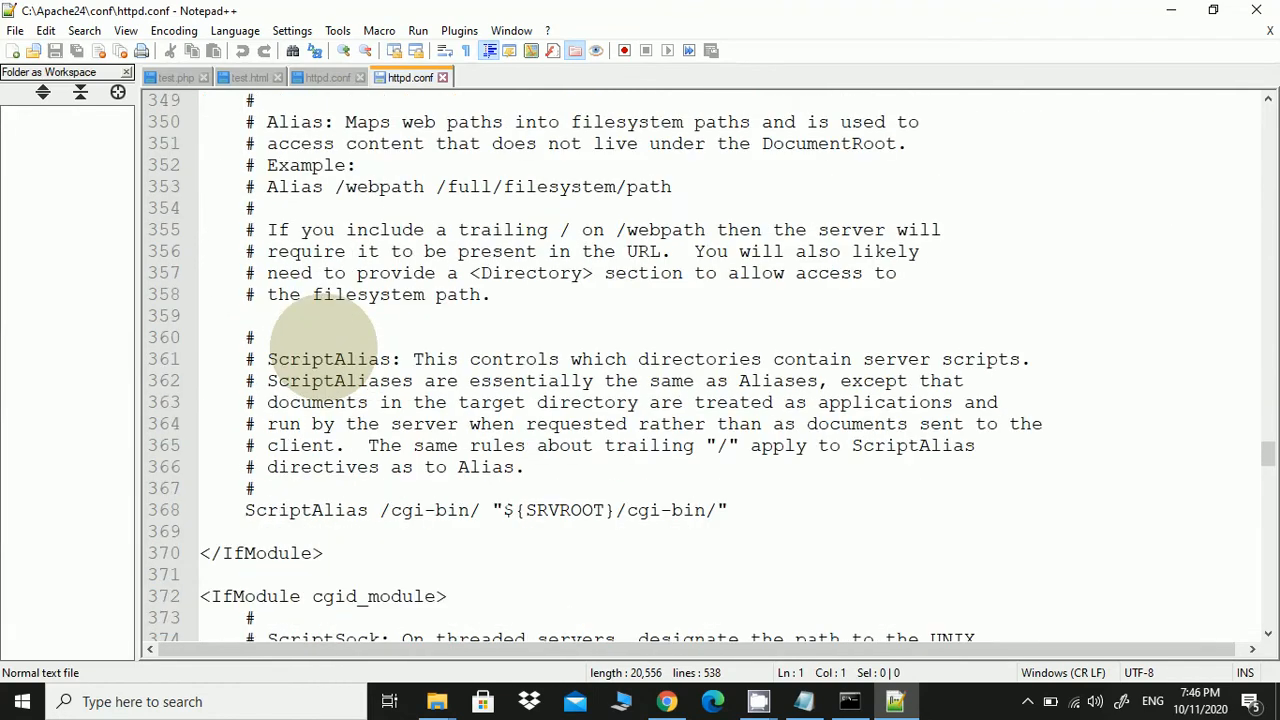
{"action": "scroll", "coordinate": [322, 346], "scroll_direction": "down", "scroll_amount": 6}
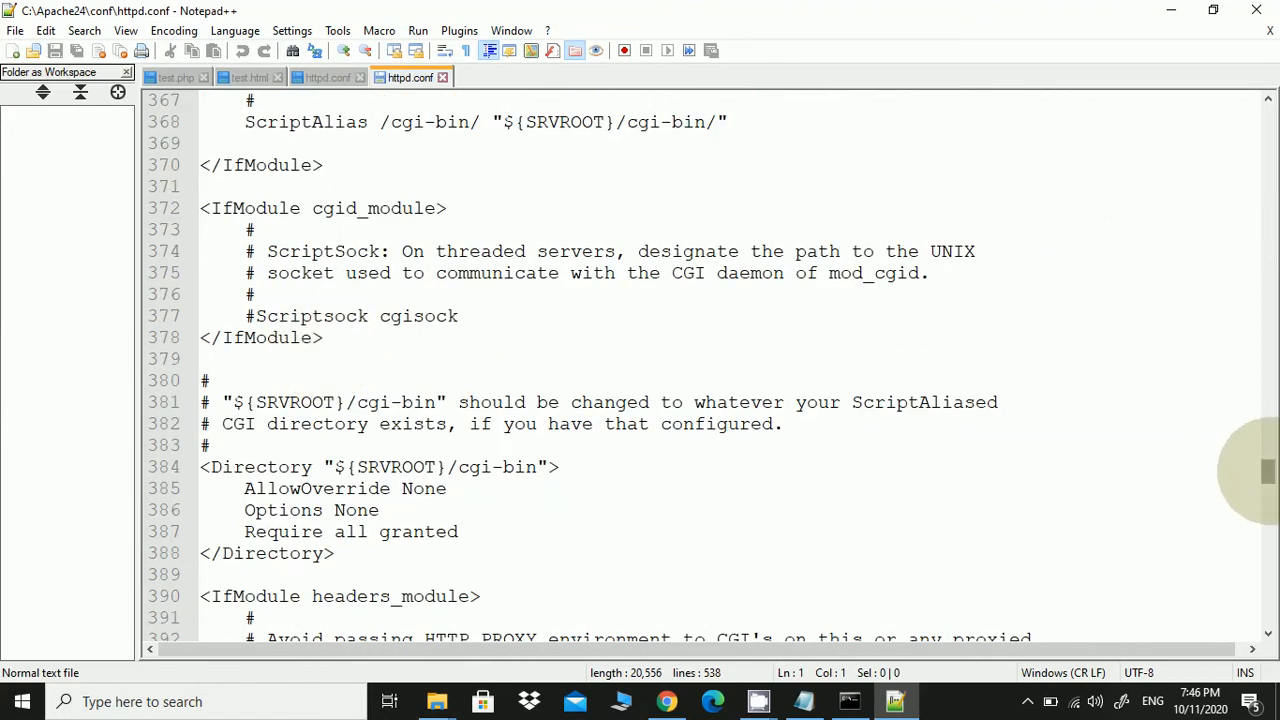
{"action": "left_click_drag", "start_coordinate": [1264, 470], "coordinate": [1266, 331]}
{"action": "scroll", "coordinate": [250, 340], "scroll_direction": "down", "scroll_amount": 3}
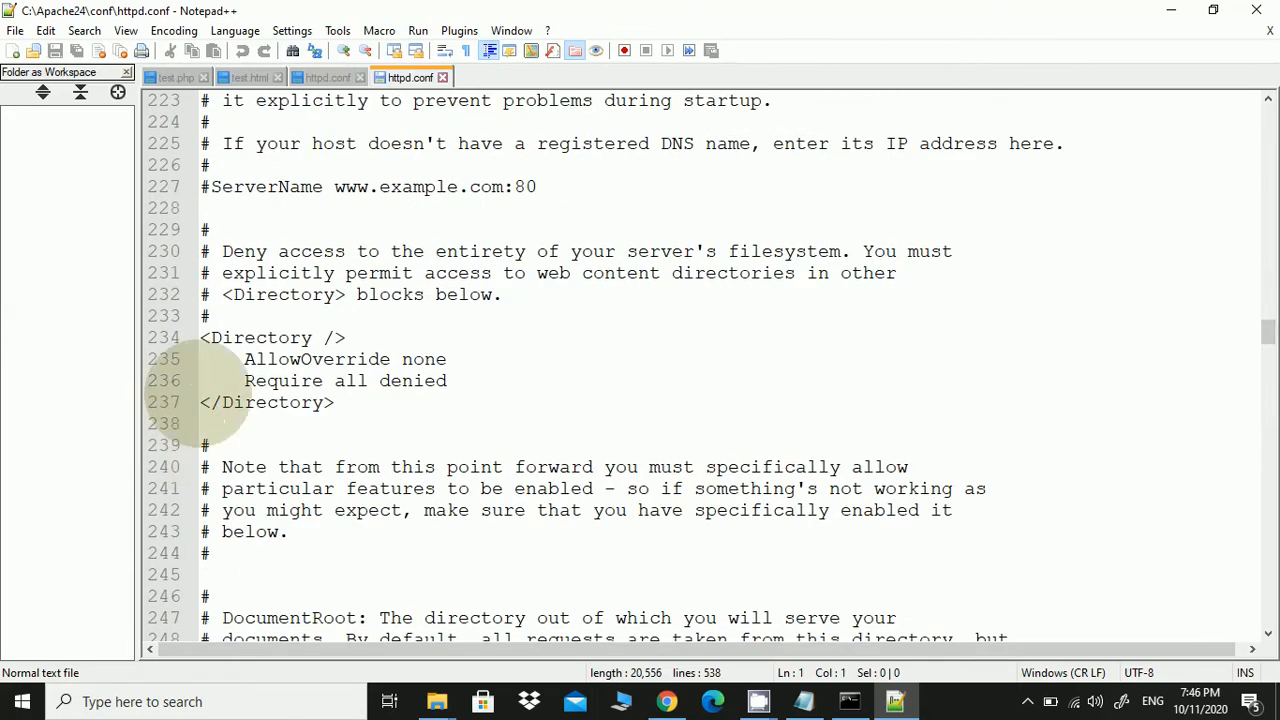
{"action": "scroll", "coordinate": [225, 240], "scroll_direction": "up", "scroll_amount": 2}
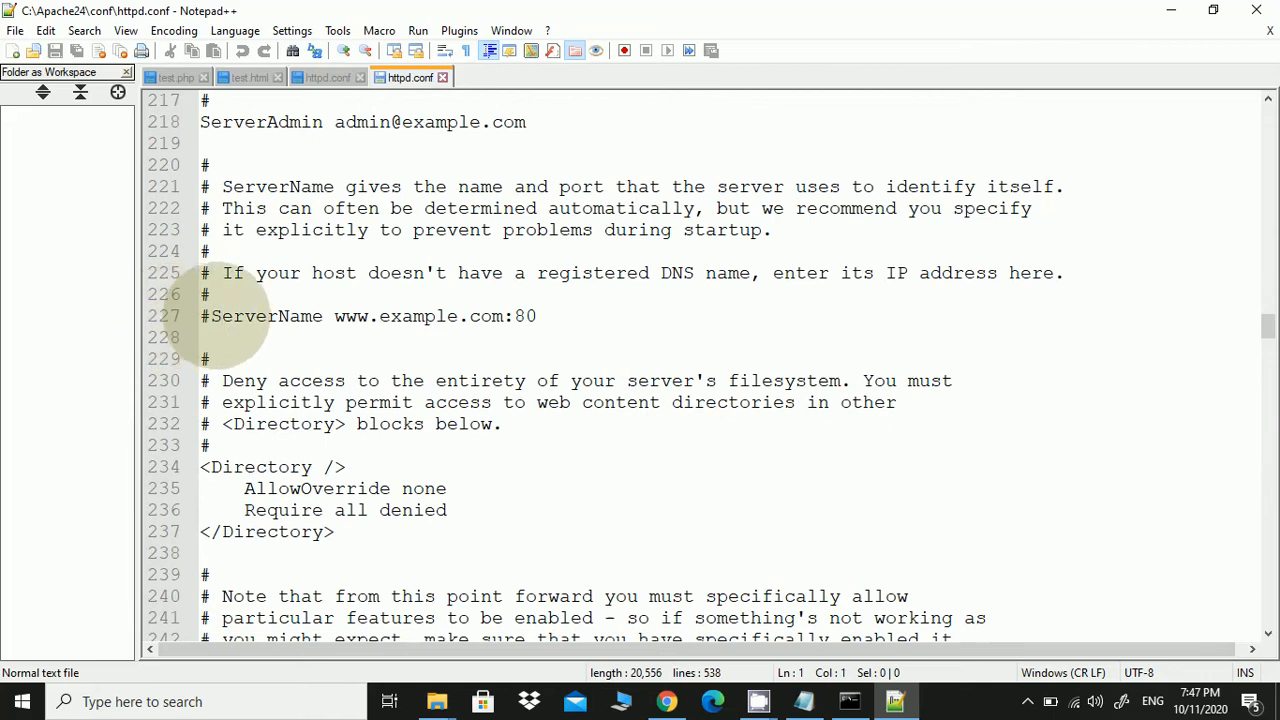
{"action": "left_click", "coordinate": [210, 316]}
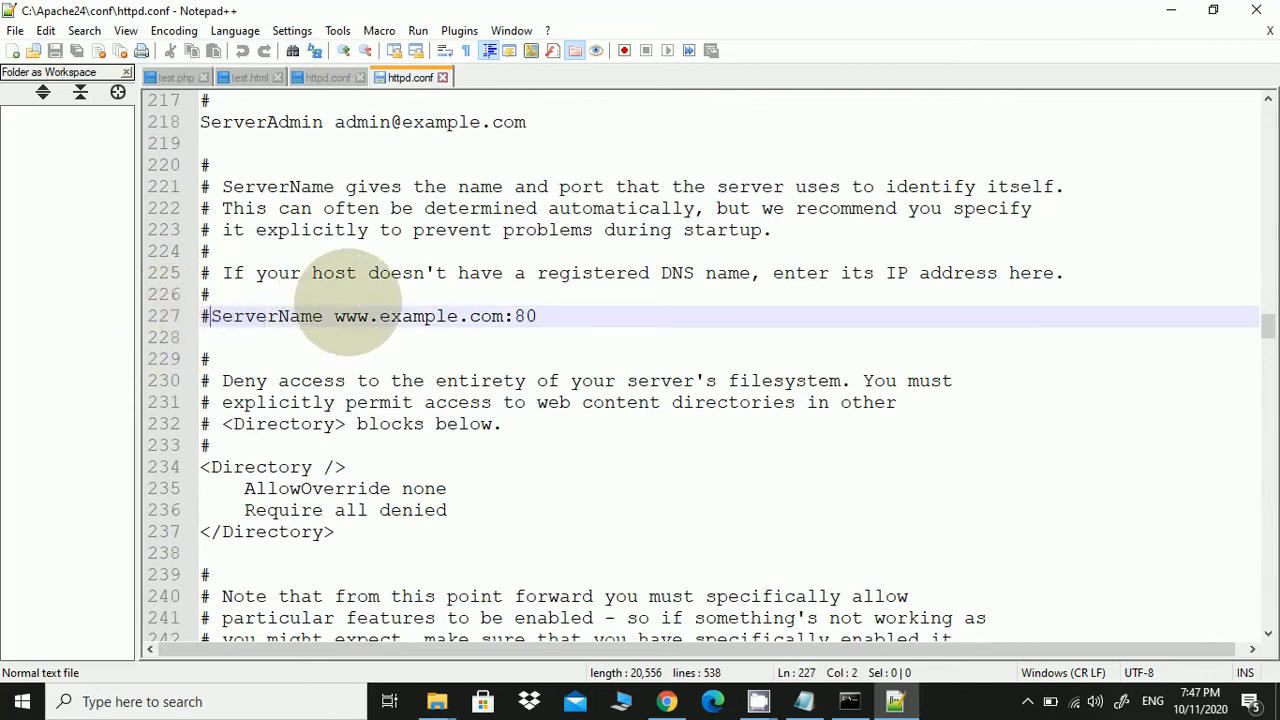
{"action": "key", "text": "BackSpace"}
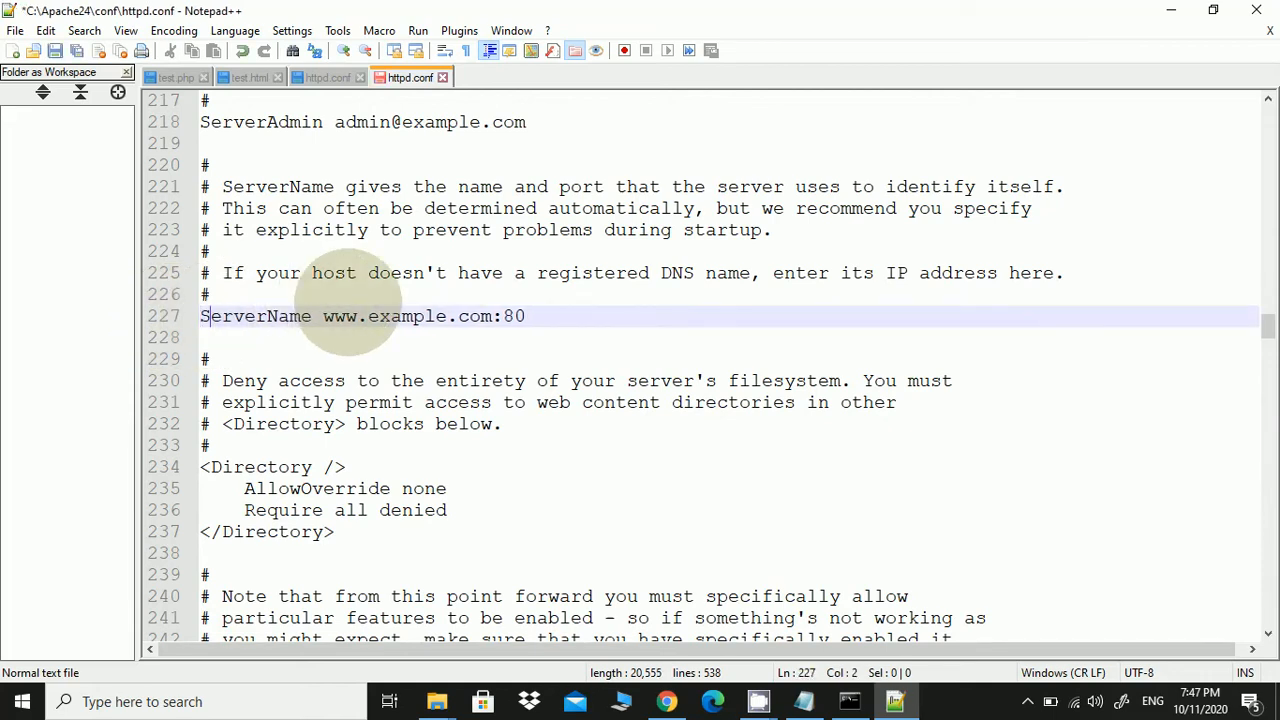
{"action": "key", "text": "Right"}
{"action": "key", "text": "Right"}
{"action": "key", "text": "Right"}
{"action": "key", "text": "Right"}
{"action": "key", "text": "Right"}
{"action": "key", "text": "Right"}
{"action": "key", "text": "Right"}
{"action": "key", "text": "Right"}
{"action": "key", "text": "Right"}
{"action": "key", "text": "Right"}
{"action": "key", "text": "Right"}
{"action": "key", "text": "Right"}
{"action": "key", "text": "Right"}
{"action": "key", "text": "BackSpace"}
{"action": "key", "text": "BackSpace"}
{"action": "key", "text": "BackSpace"}
{"action": "key", "text": "BackSpace"}
{"action": "key", "text": "BackSpace"}
{"action": "key", "text": "BackSpace"}
{"action": "key", "text": "BackSpace"}
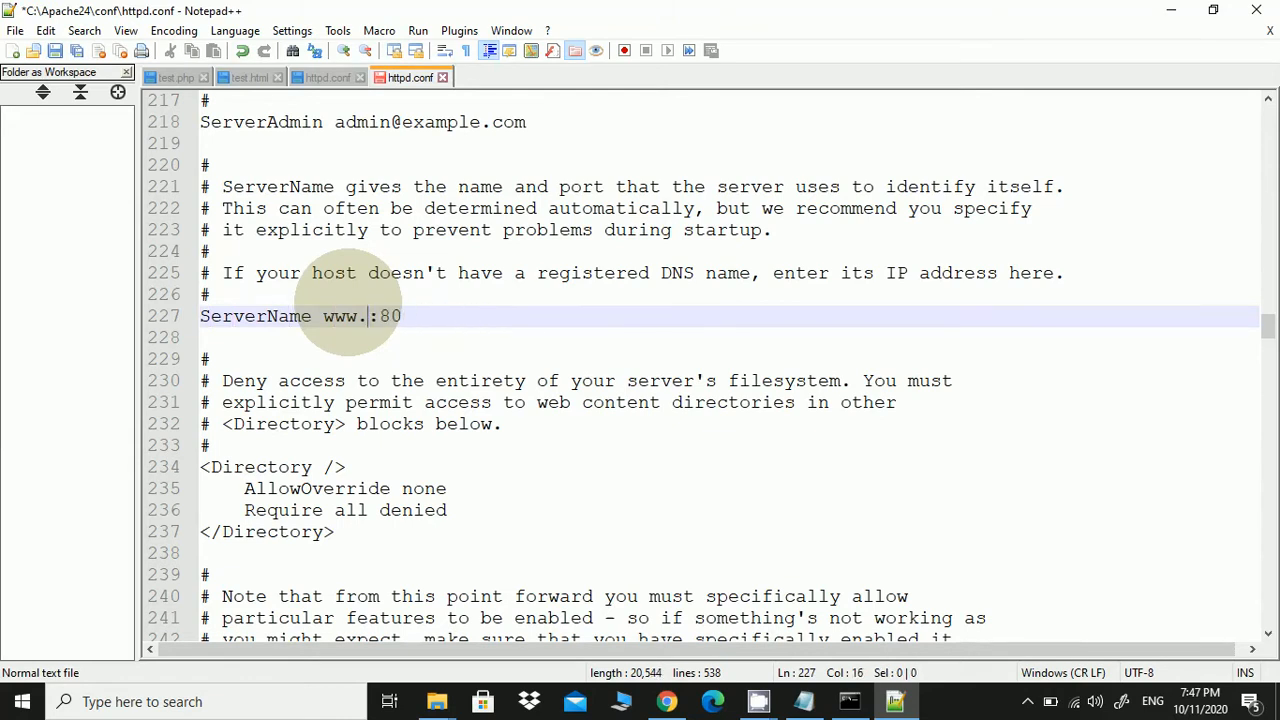
{"action": "type", "text": "loca"}
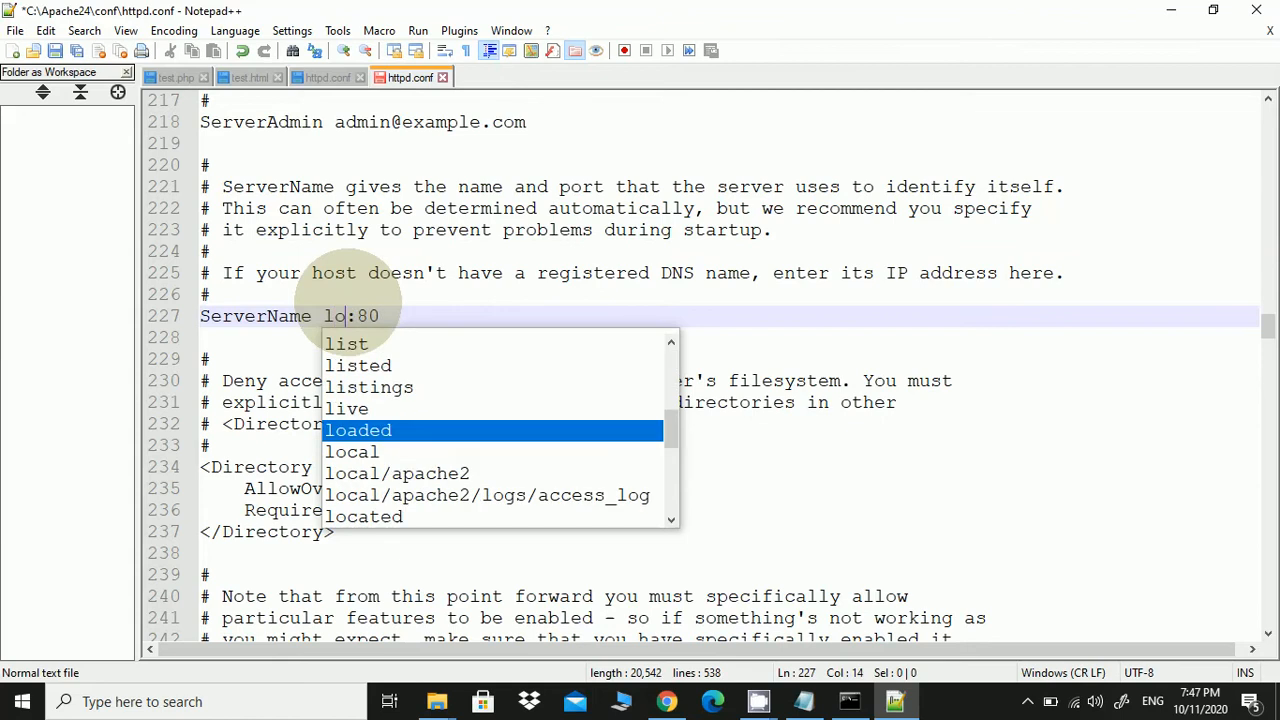
{"action": "type", "text": "lhost"}
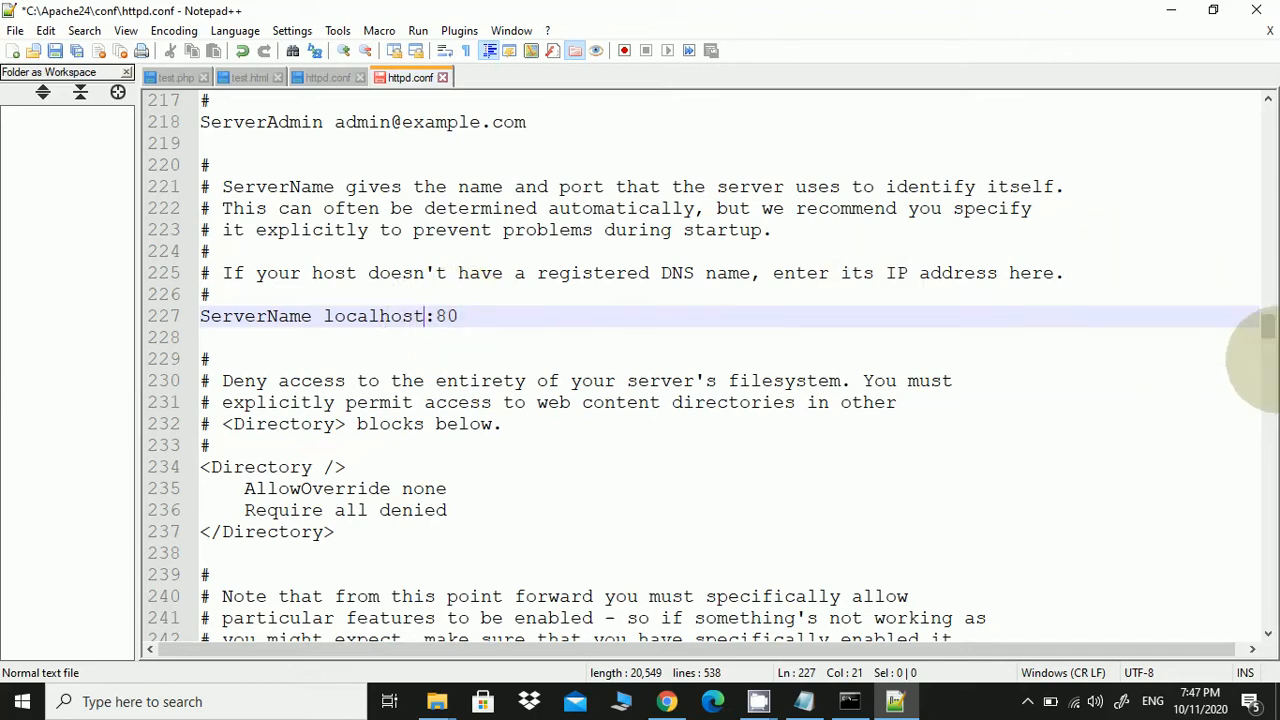
Check line 227 reads ServerName localhost:80, save httpd.conf and close Notepad++
{"action": "left_click_drag", "start_coordinate": [1267, 324], "coordinate": [1265, 172]}
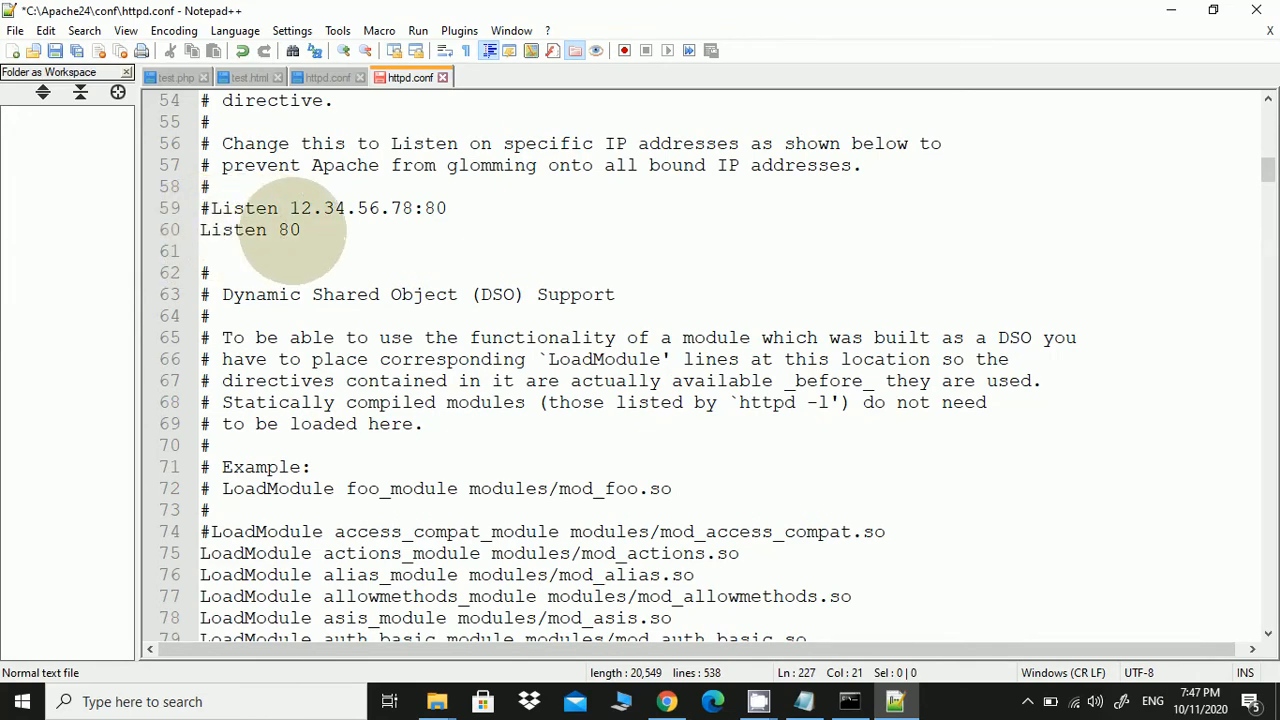
{"action": "scroll", "coordinate": [360, 300], "scroll_direction": "down", "scroll_amount": 15}
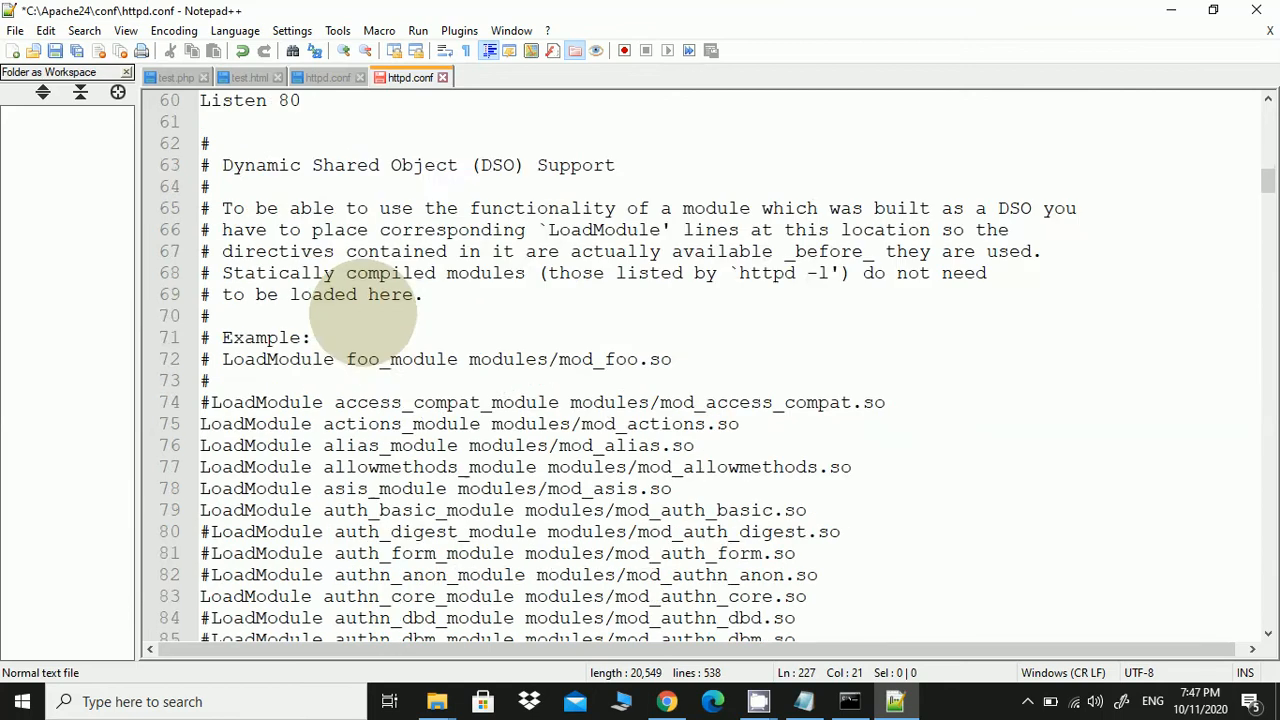
{"action": "scroll", "coordinate": [360, 335], "scroll_direction": "down", "scroll_amount": 20}
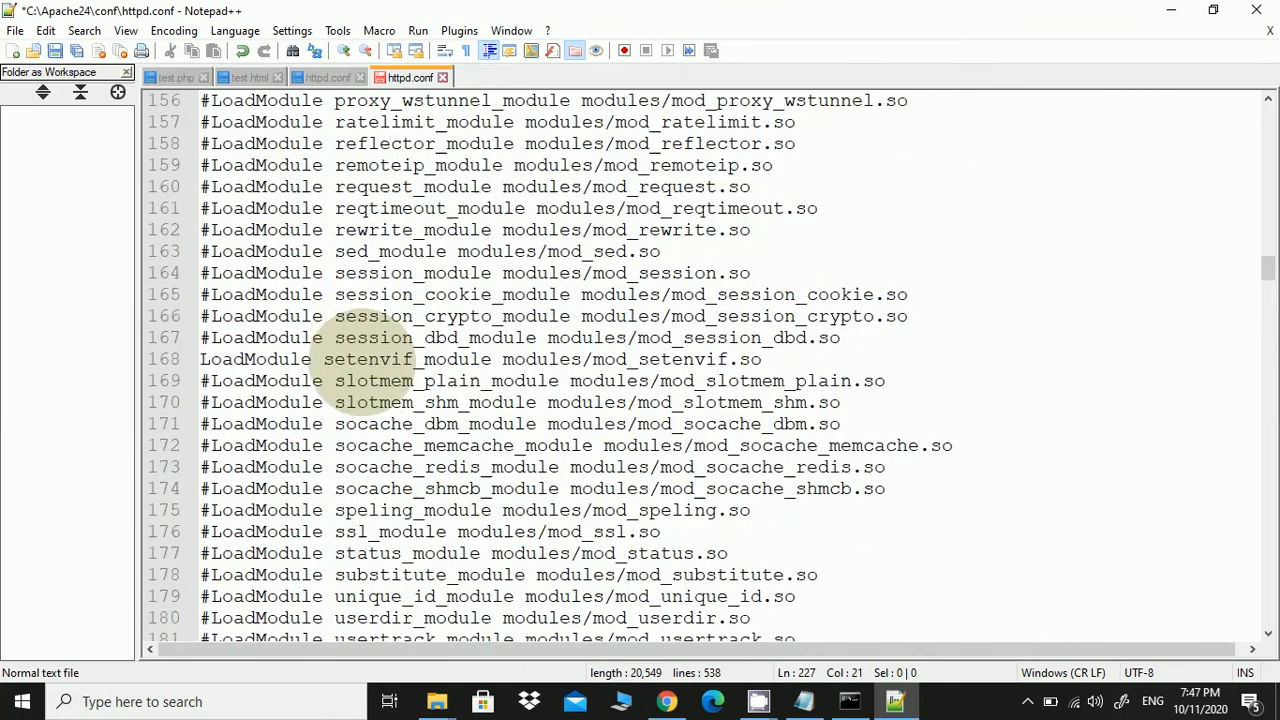
{"action": "scroll", "coordinate": [360, 338], "scroll_direction": "down", "scroll_amount": 10}
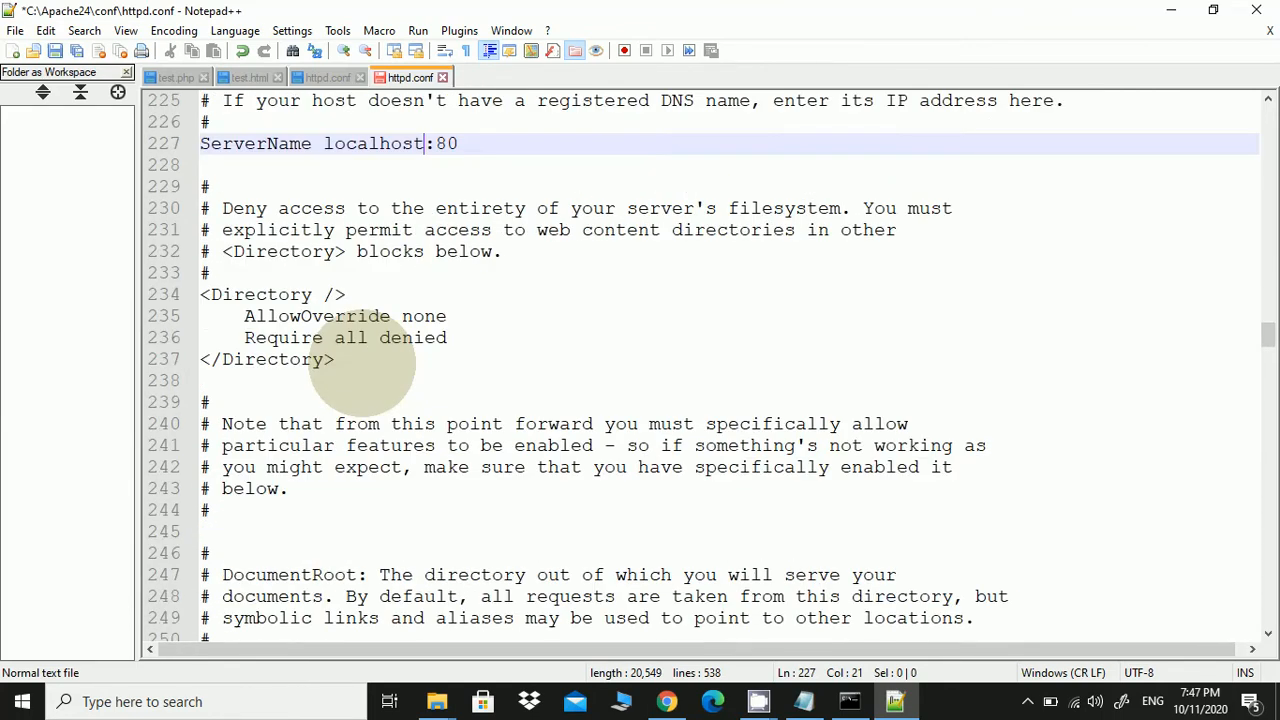
{"action": "scroll", "coordinate": [362, 366], "scroll_direction": "down", "scroll_amount": 8}
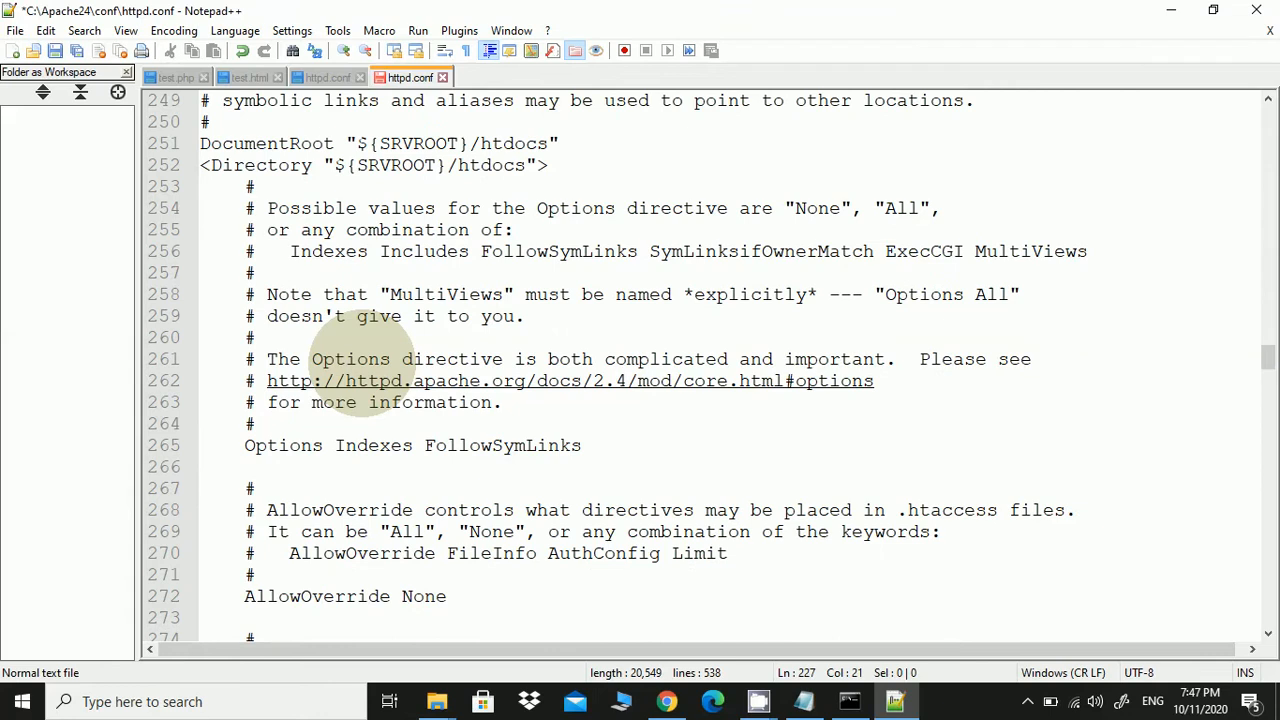
{"action": "scroll", "coordinate": [356, 358], "scroll_direction": "down", "scroll_amount": 2}
{"action": "scroll", "coordinate": [360, 360], "scroll_direction": "up", "scroll_amount": 10}
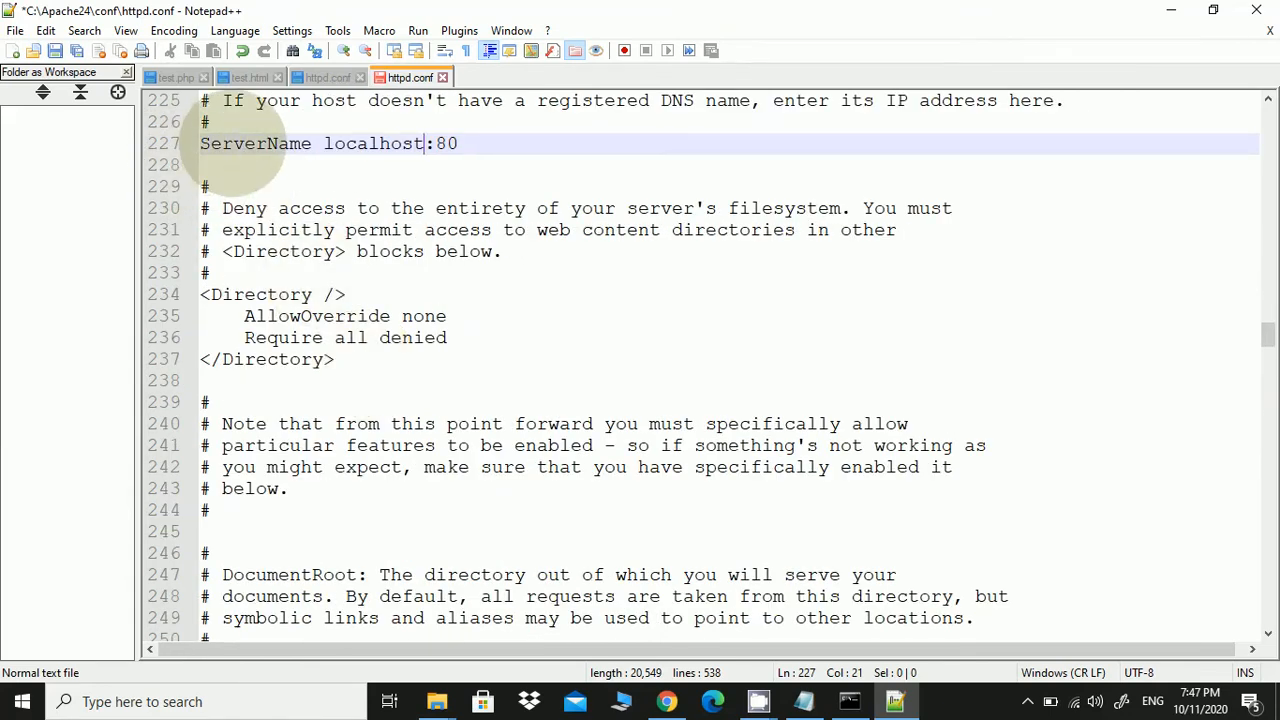
{"action": "double_click", "coordinate": [343, 140]}
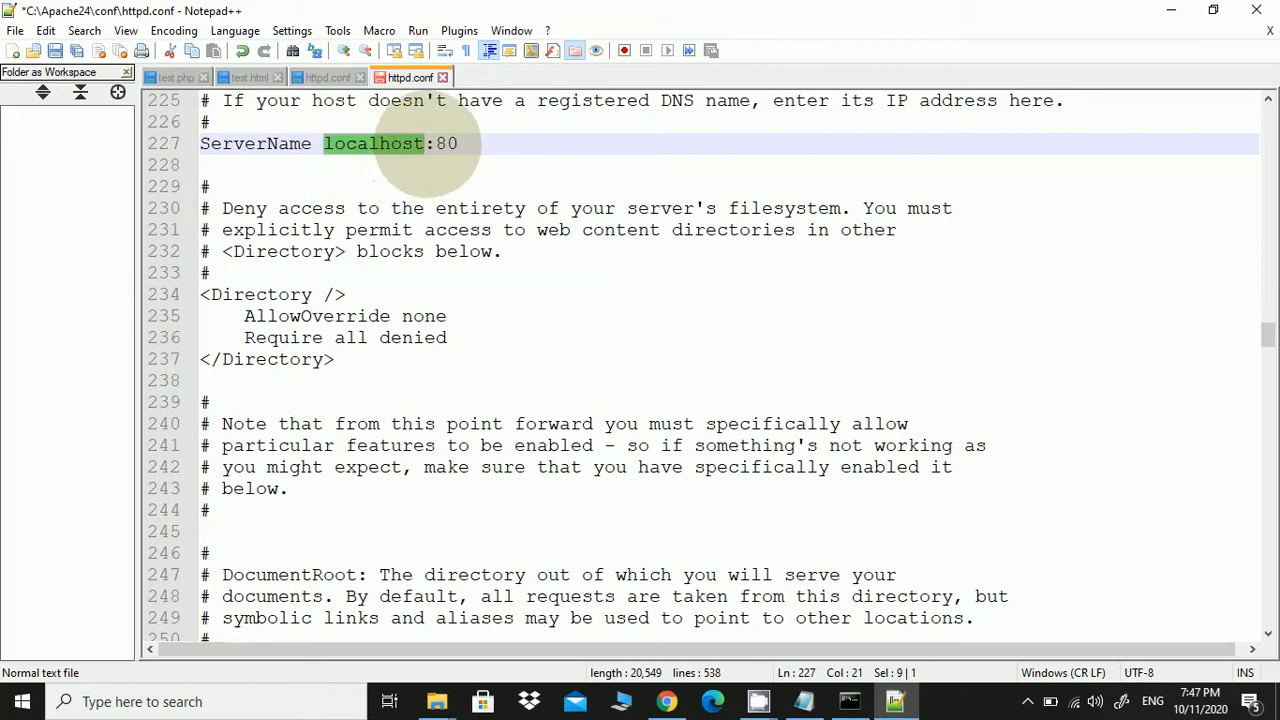
{"action": "left_click", "coordinate": [457, 144]}
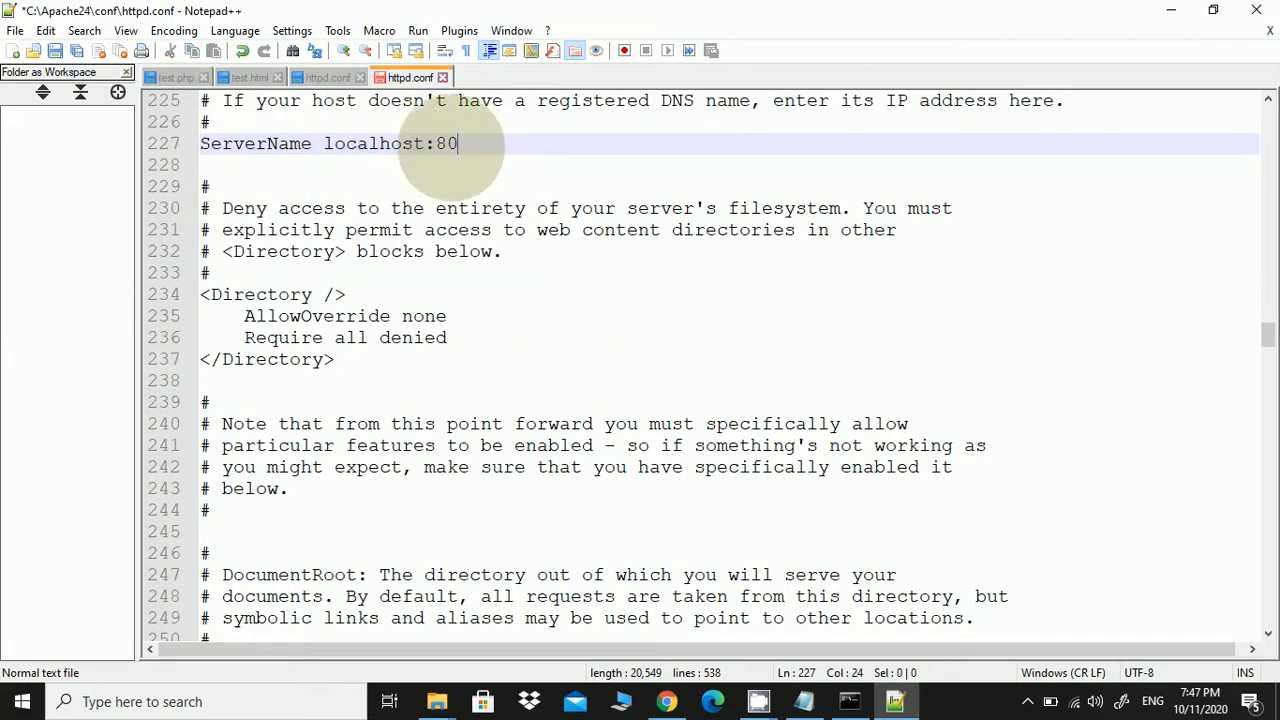
{"action": "left_click_drag", "start_coordinate": [457, 144], "coordinate": [425, 144]}
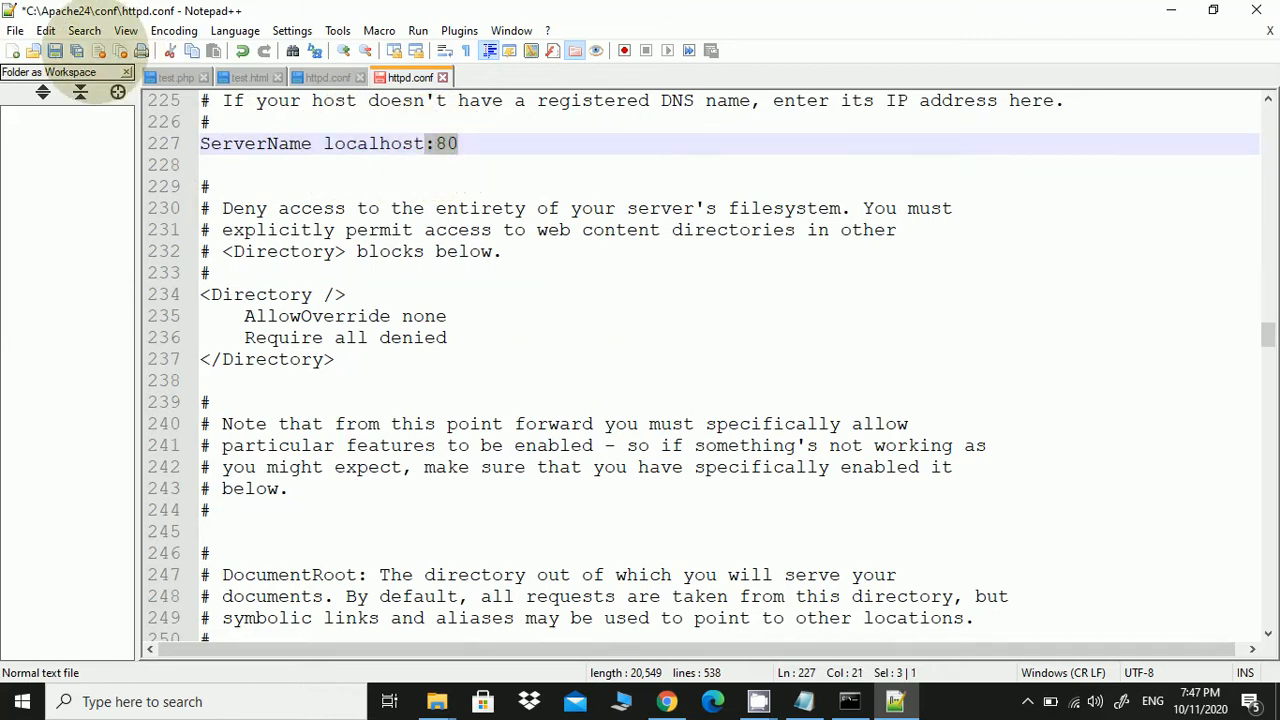
{"action": "left_click", "coordinate": [55, 51]}
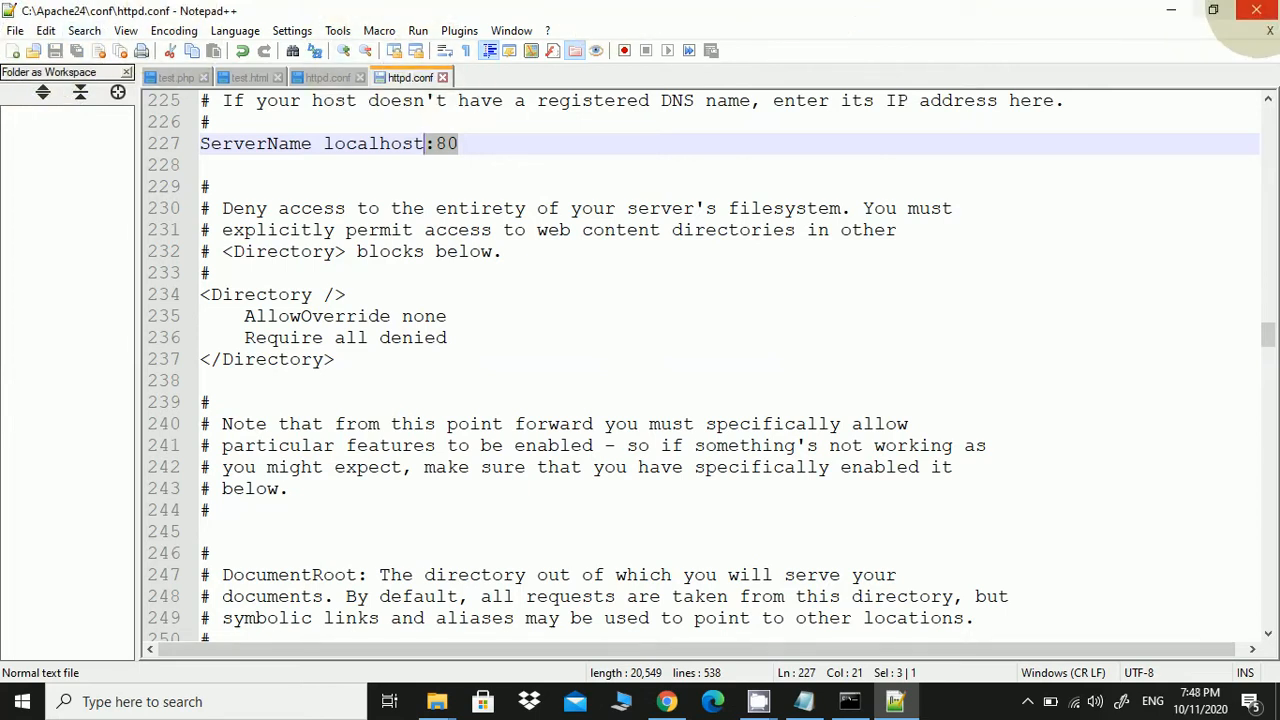
{"action": "left_click", "coordinate": [1256, 10]}
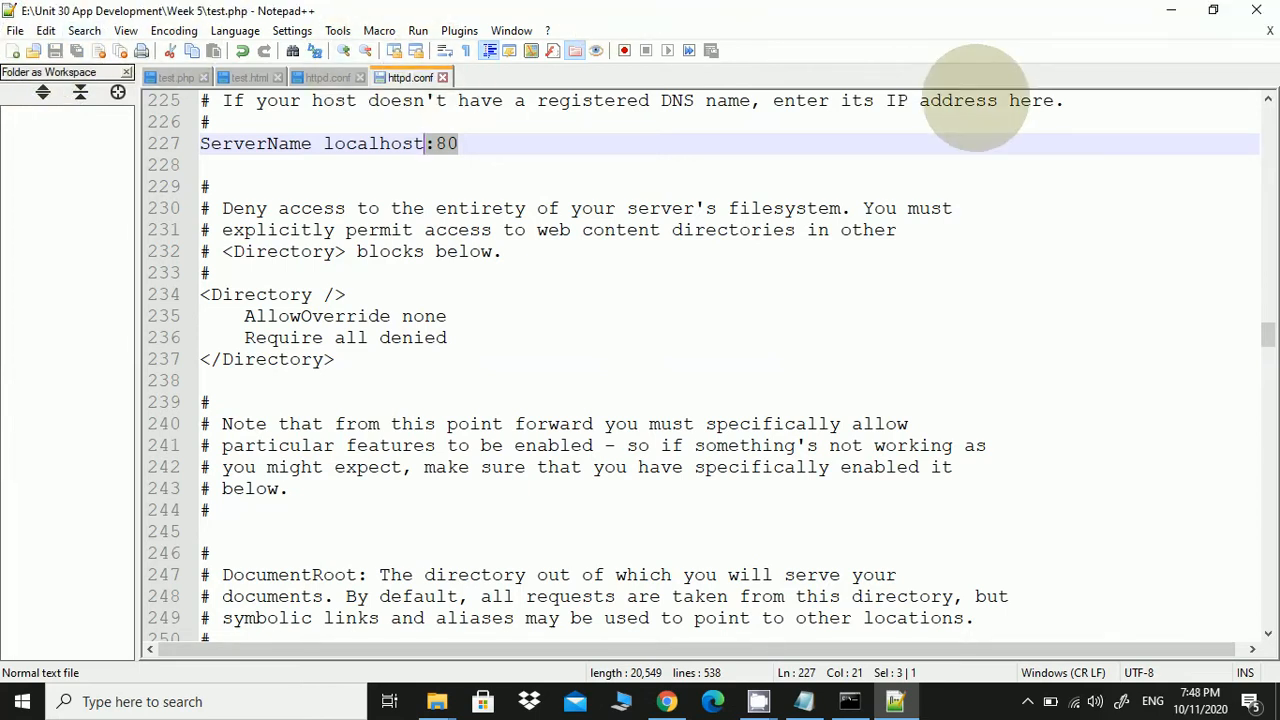
Open C:\ReadMe.txt in Notepad and maximize it
{"action": "left_click", "coordinate": [849, 701]}
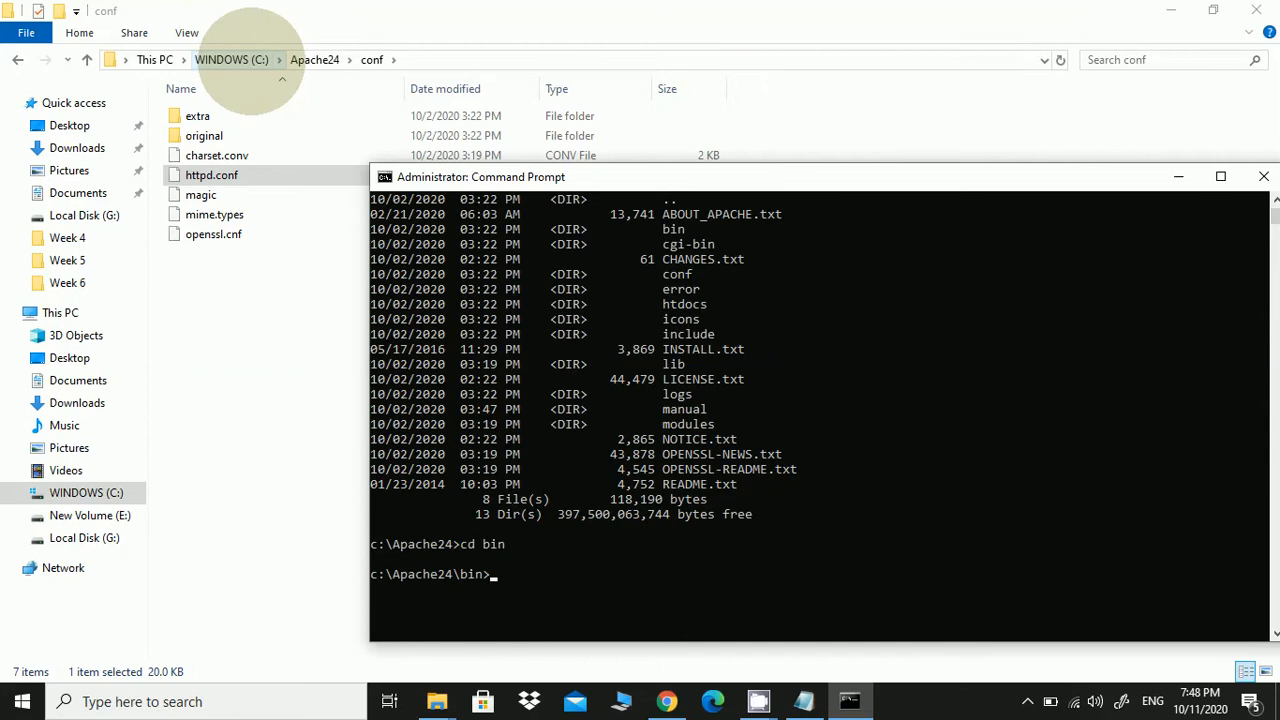
{"action": "left_click", "coordinate": [232, 60]}
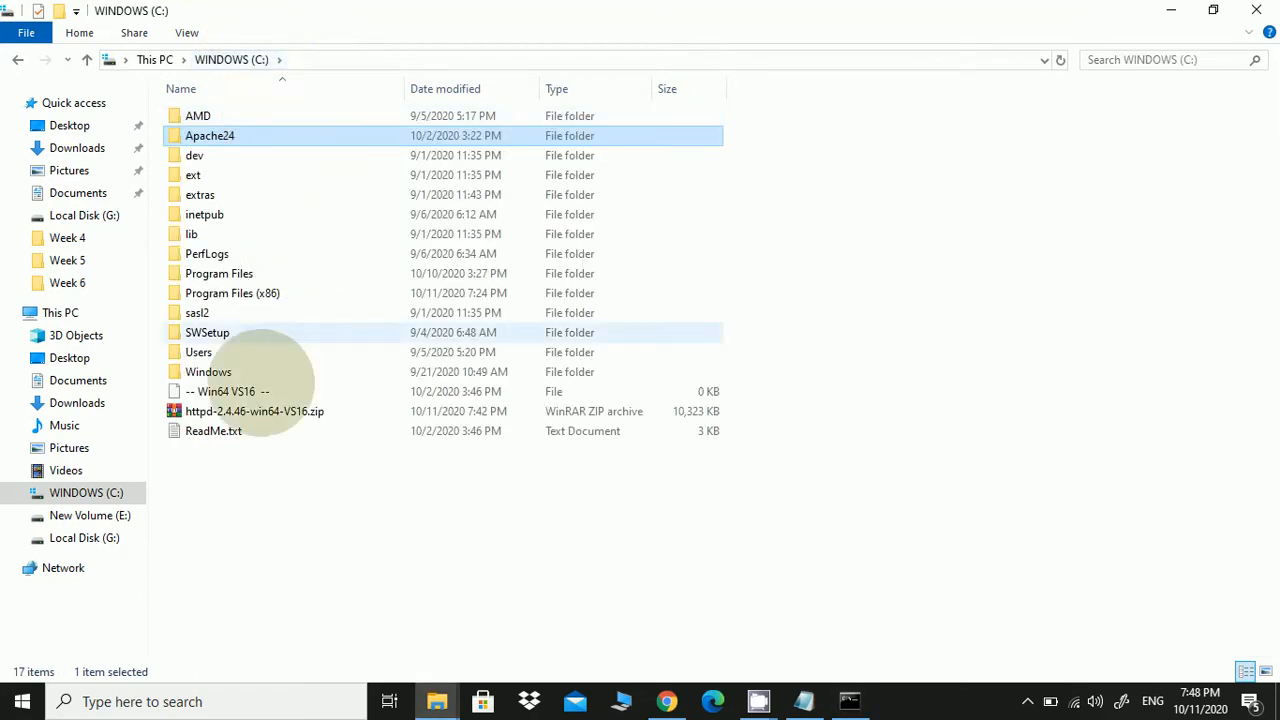
{"action": "left_click", "coordinate": [213, 431]}
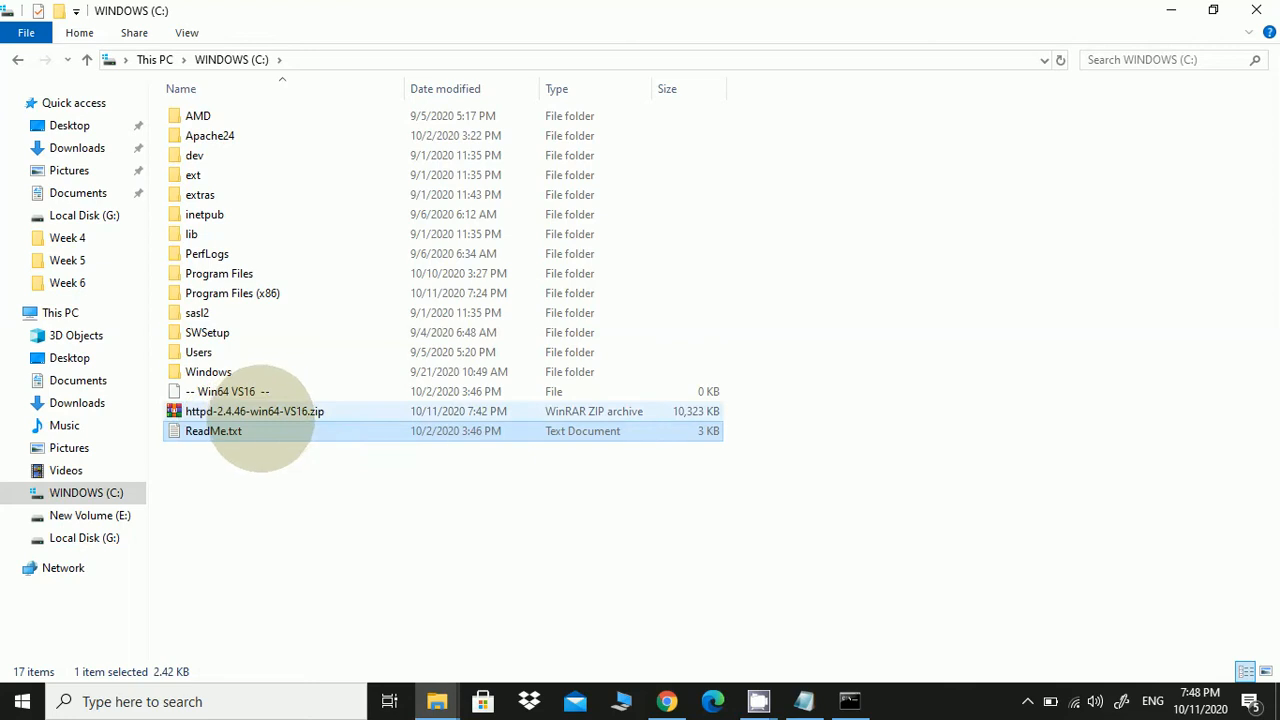
{"action": "double_click", "coordinate": [225, 436]}
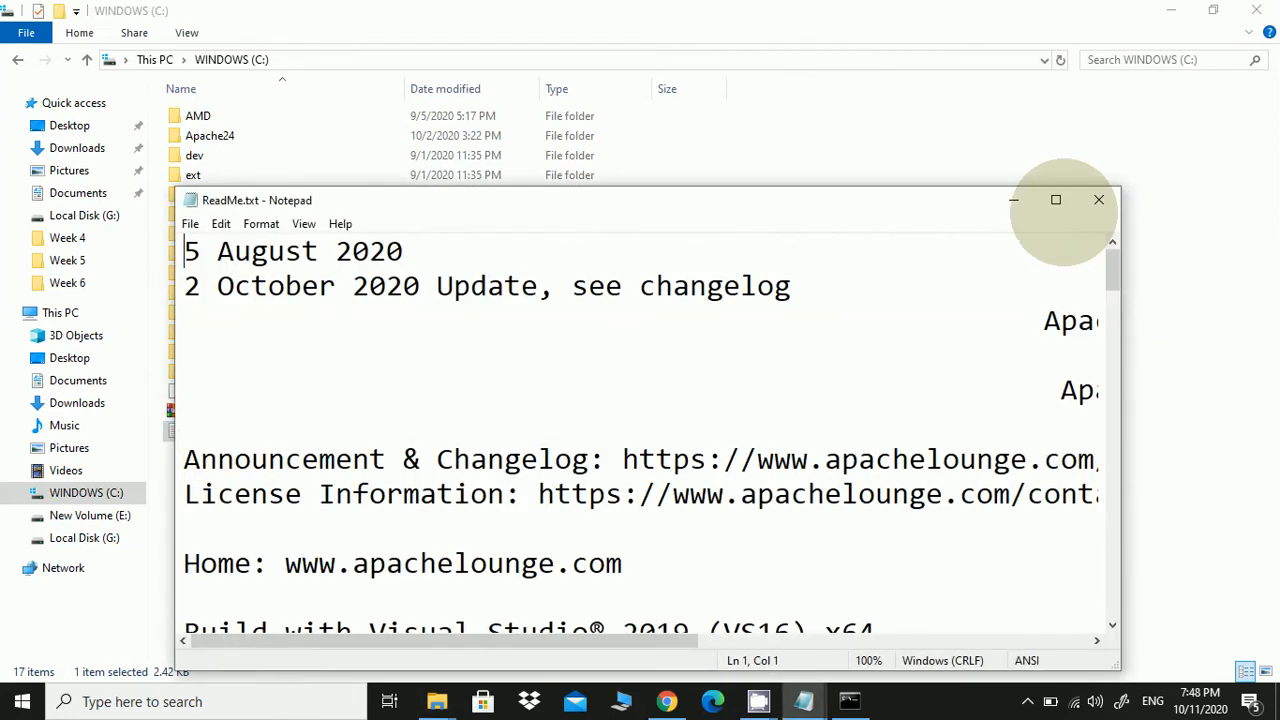
{"action": "left_click", "coordinate": [1055, 200]}
Copy the httpd.exe -k install command from the ReadMe's service section
{"action": "scroll", "coordinate": [740, 322], "scroll_direction": "down", "scroll_amount": 10}
{"action": "scroll", "coordinate": [742, 327], "scroll_direction": "down", "scroll_amount": 8}
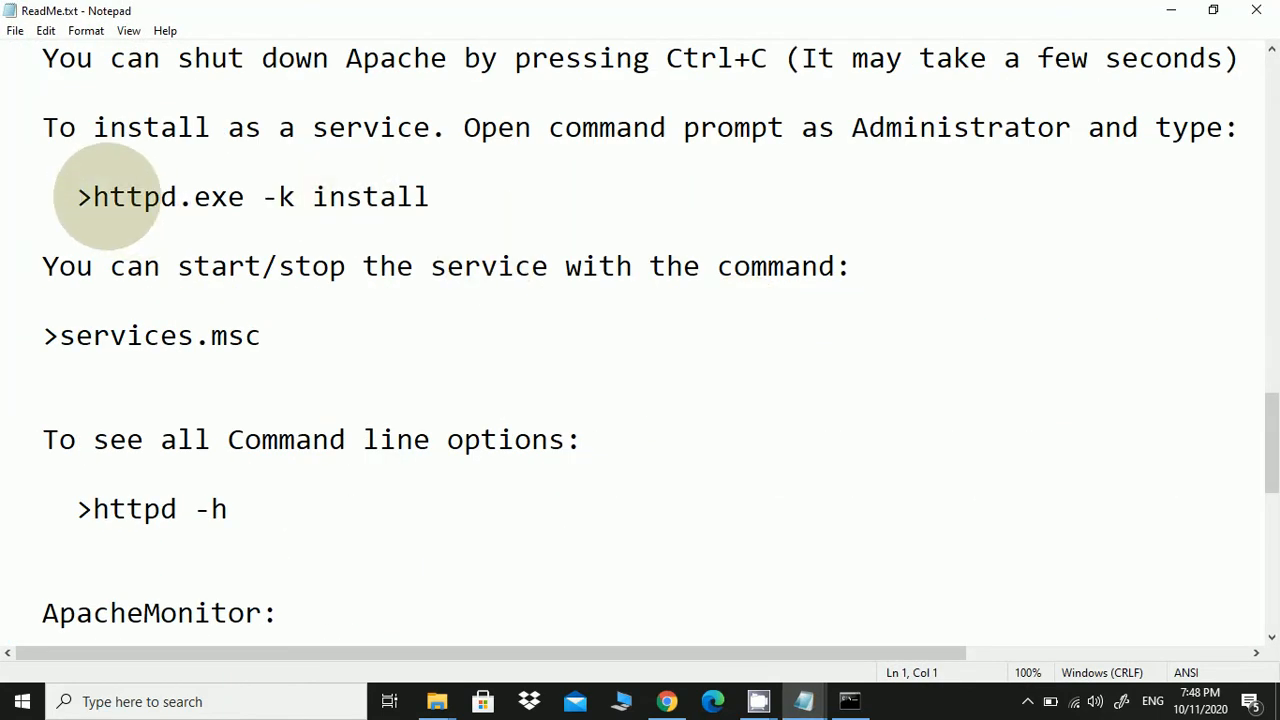
{"action": "left_click_drag", "start_coordinate": [93, 195], "coordinate": [177, 200]}
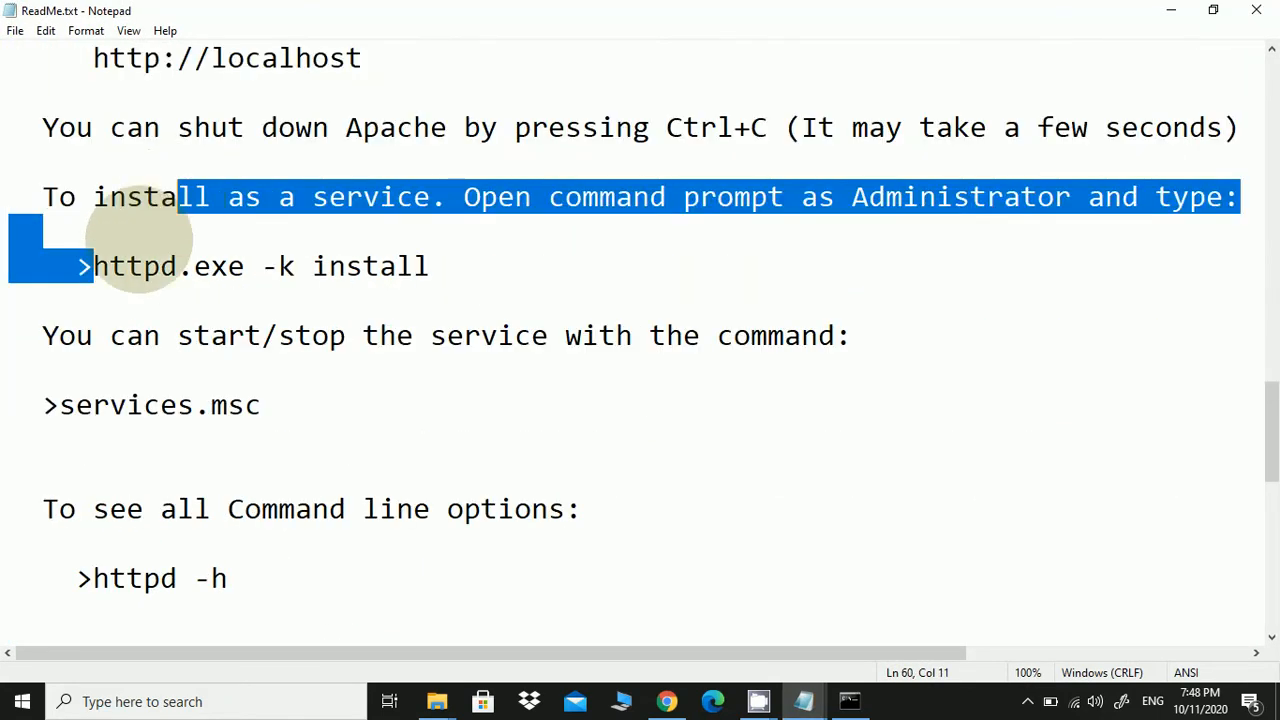
{"action": "left_click_drag", "start_coordinate": [93, 266], "coordinate": [450, 270]}
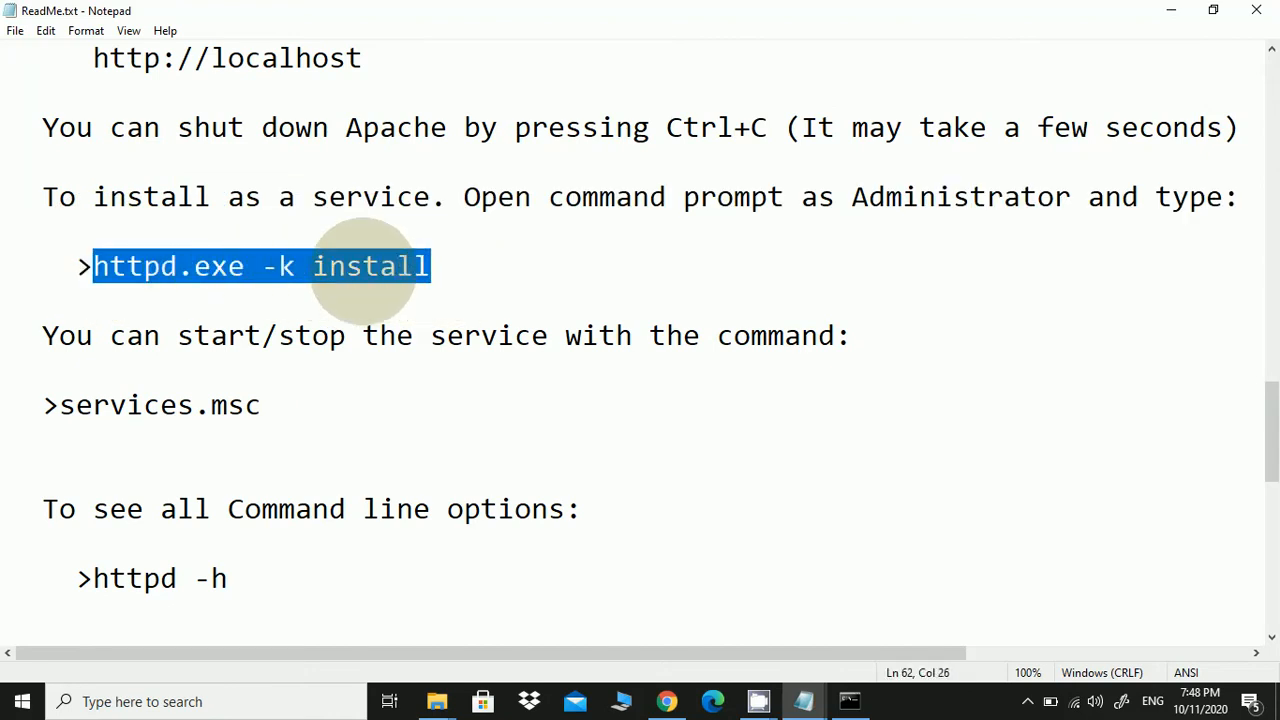
{"action": "right_click", "coordinate": [362, 266]}
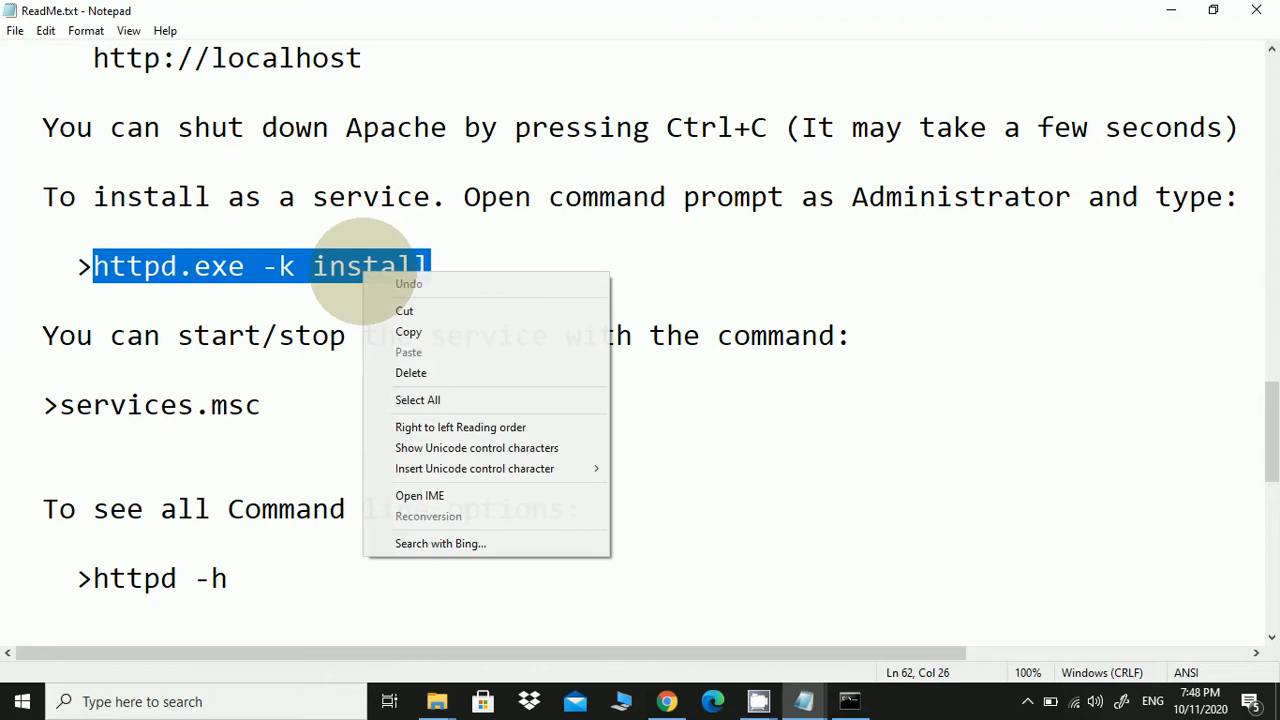
{"action": "left_click", "coordinate": [390, 331]}
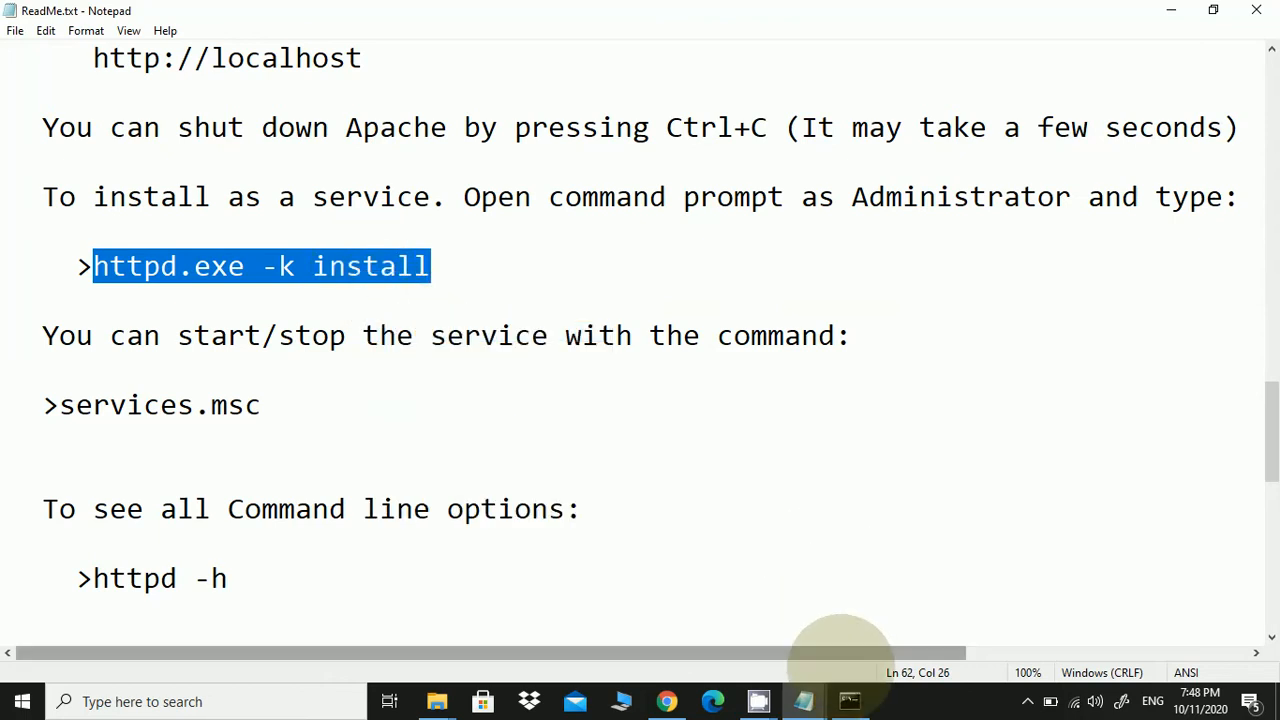
{"action": "left_click", "coordinate": [849, 701]}
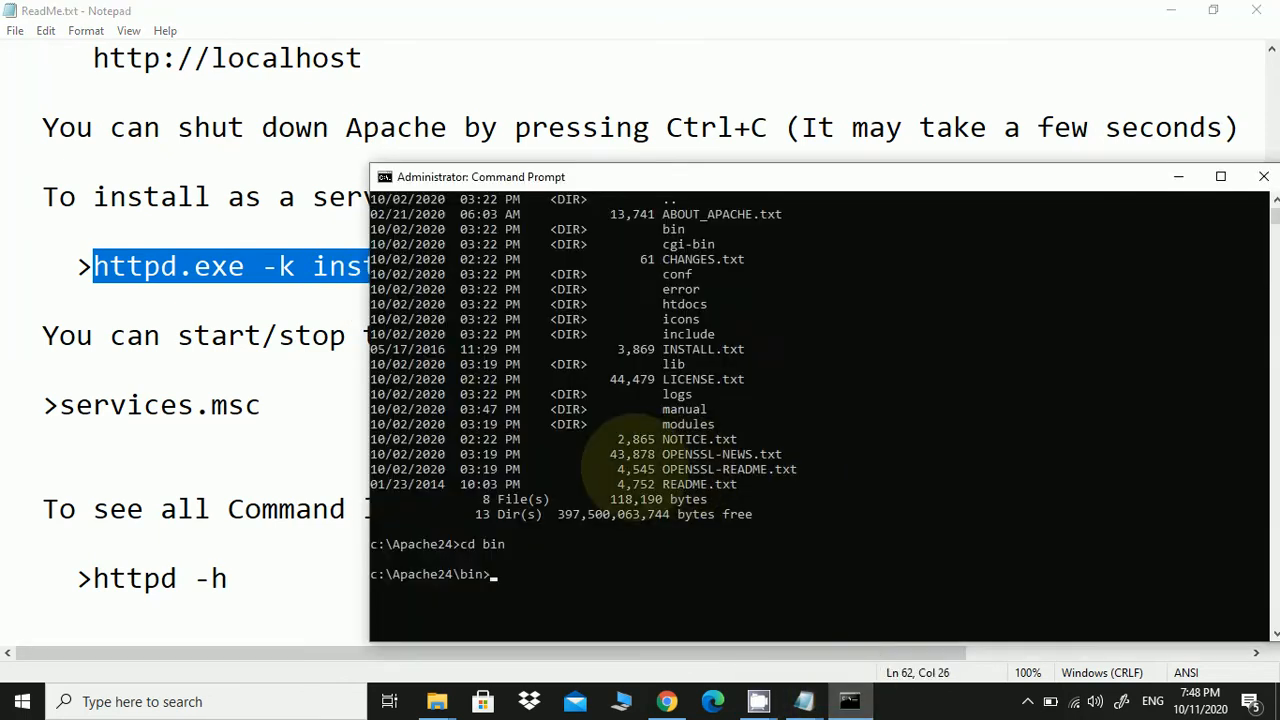
Paste and run httpd.exe -k install in c:\Apache24\bin to install the Apache2.4 service
{"action": "right_click", "coordinate": [615, 580]}
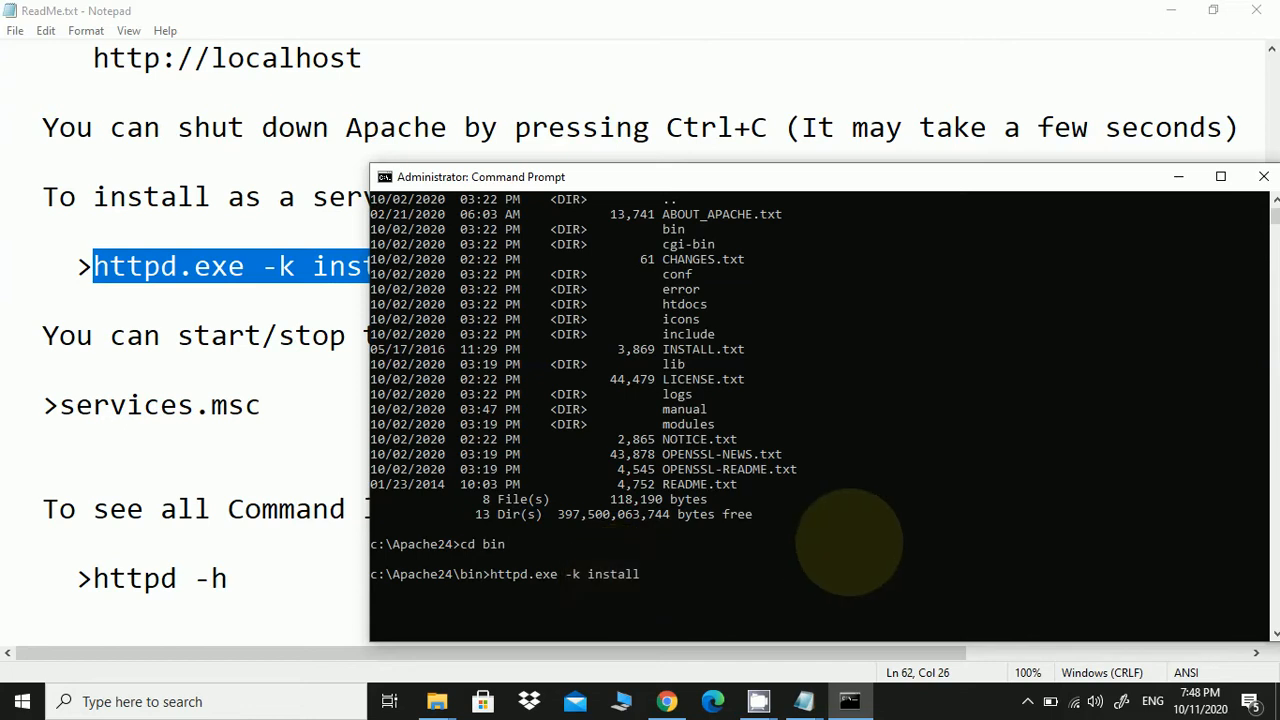
{"action": "key", "text": "Return"}
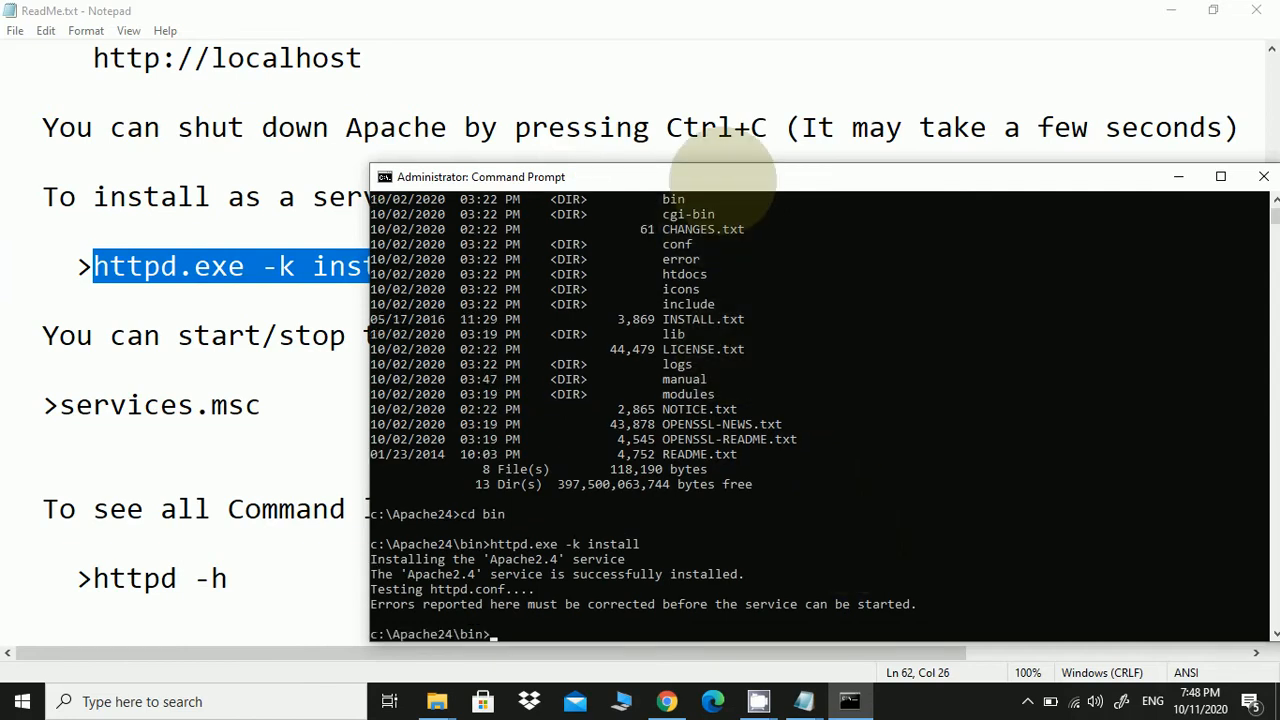
{"action": "left_click_drag", "start_coordinate": [723, 177], "coordinate": [720, 95]}
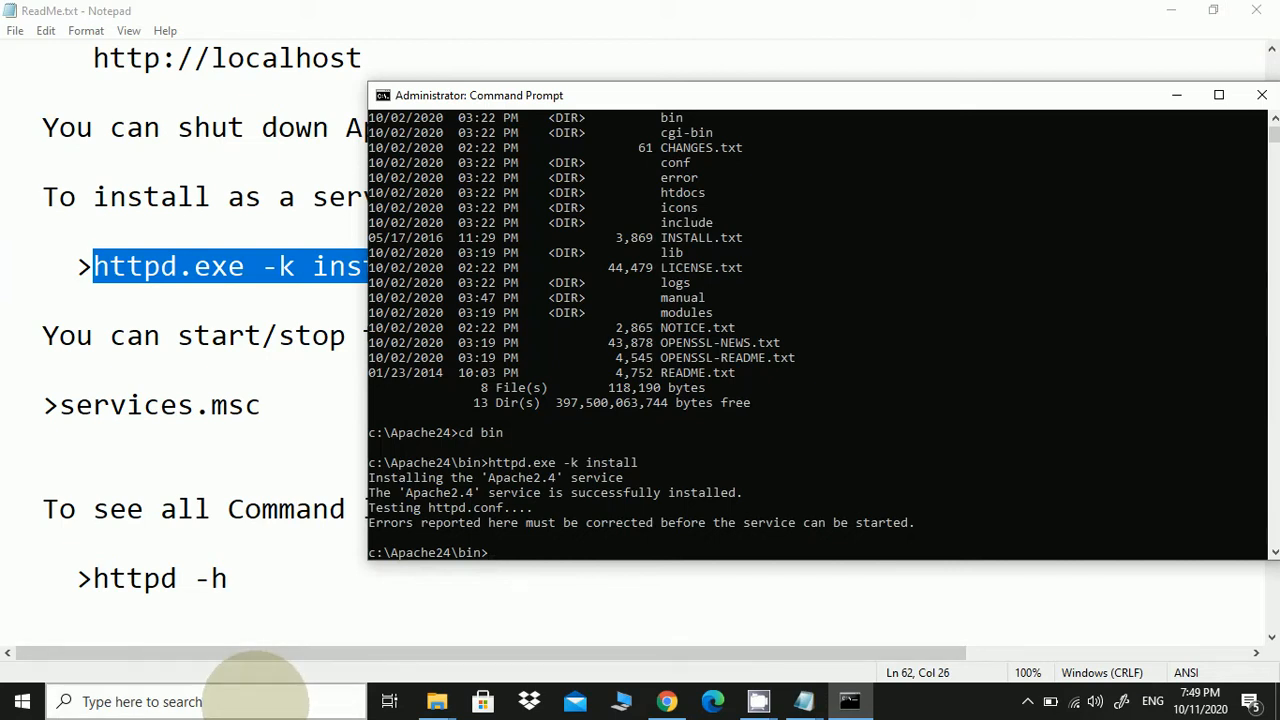
Open Services via the search box, start the Apache2.4 service, then close Services
{"action": "left_click", "coordinate": [255, 690]}
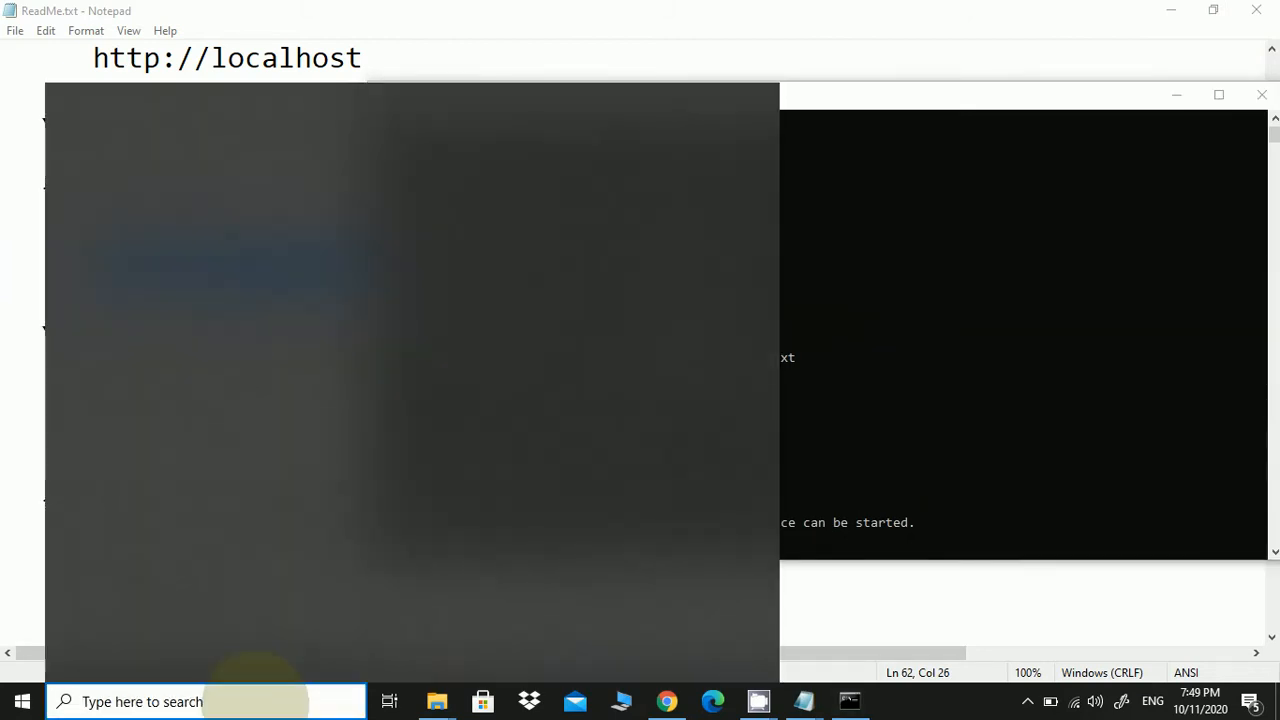
{"action": "type", "text": "serv"}
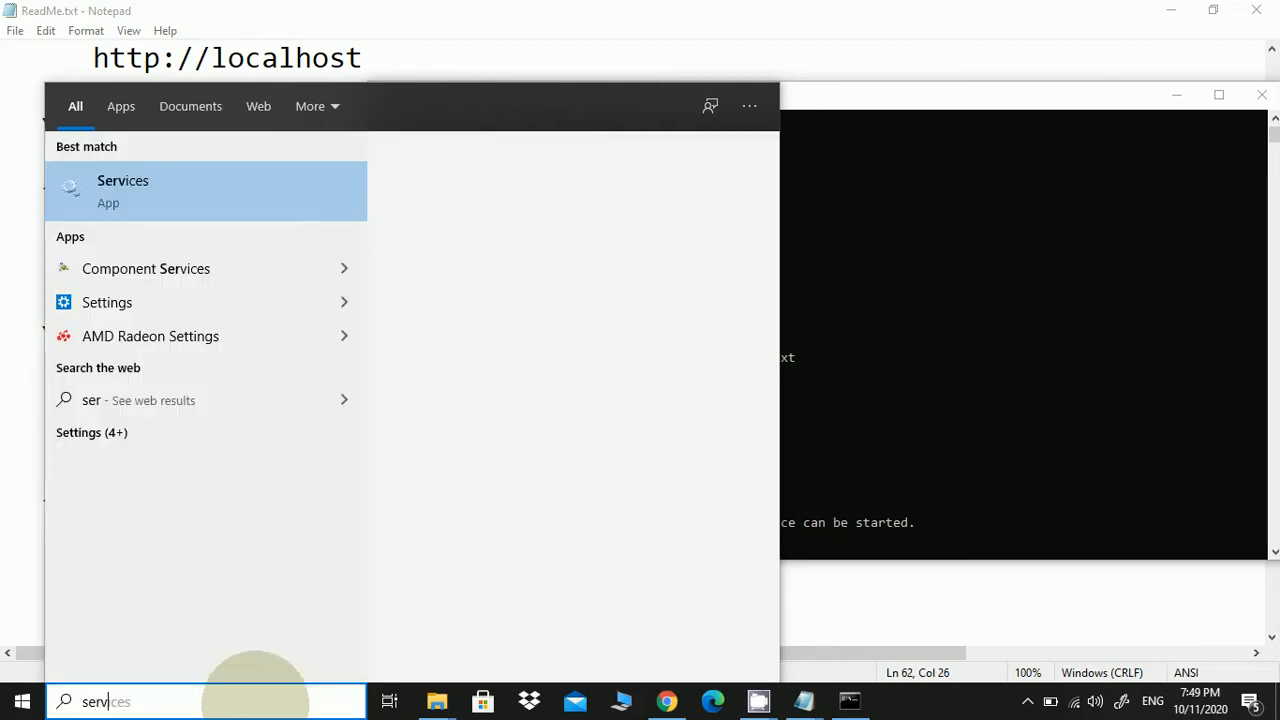
{"action": "type", "text": "ces"}
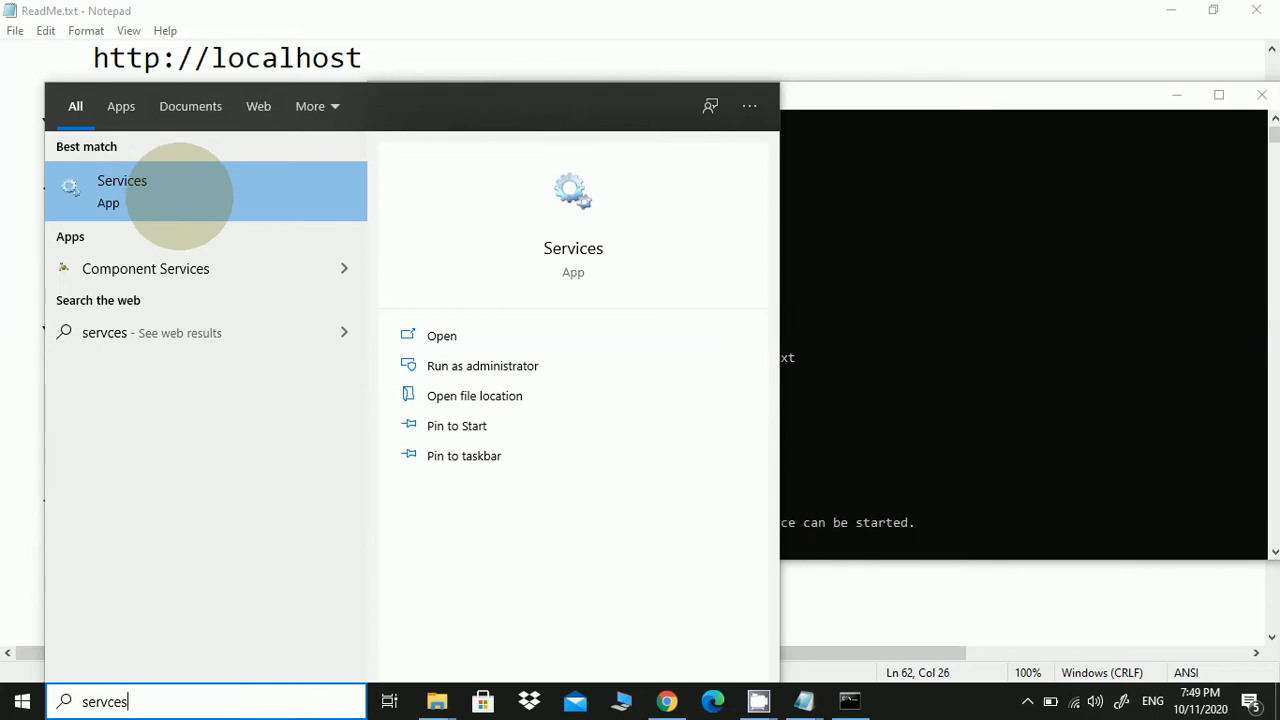
{"action": "left_click", "coordinate": [180, 195]}
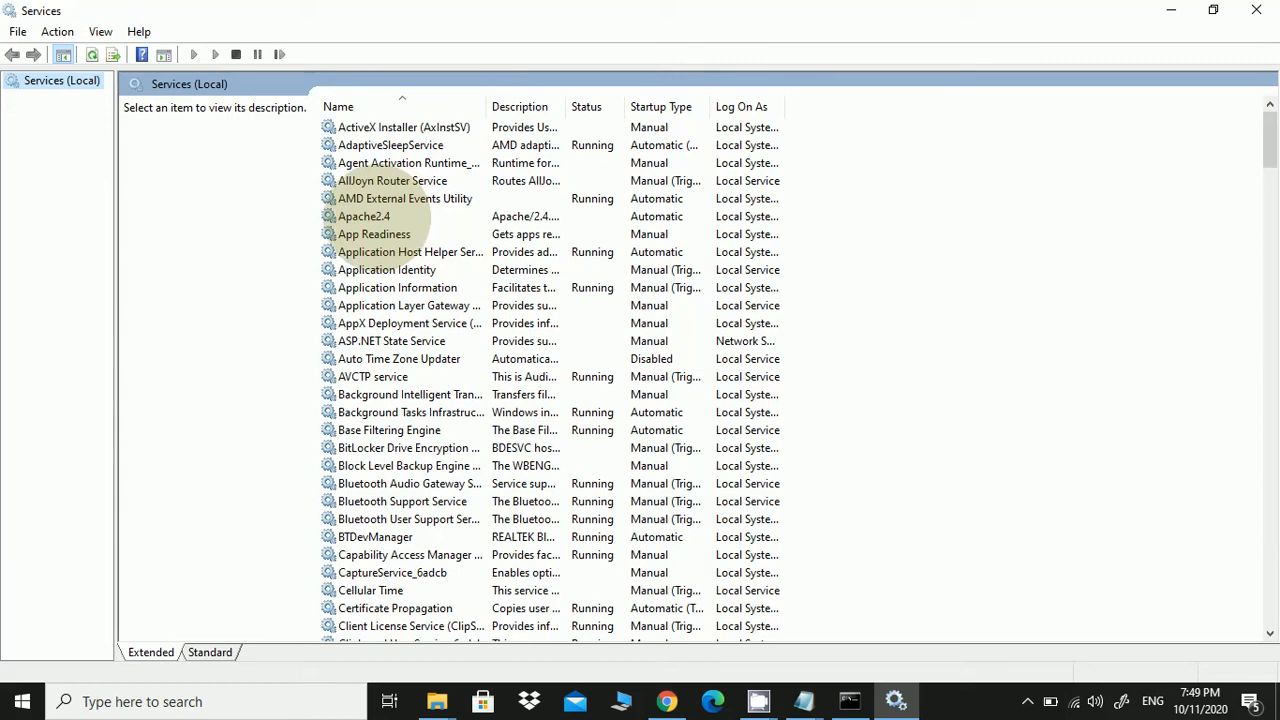
{"action": "right_click", "coordinate": [378, 218]}
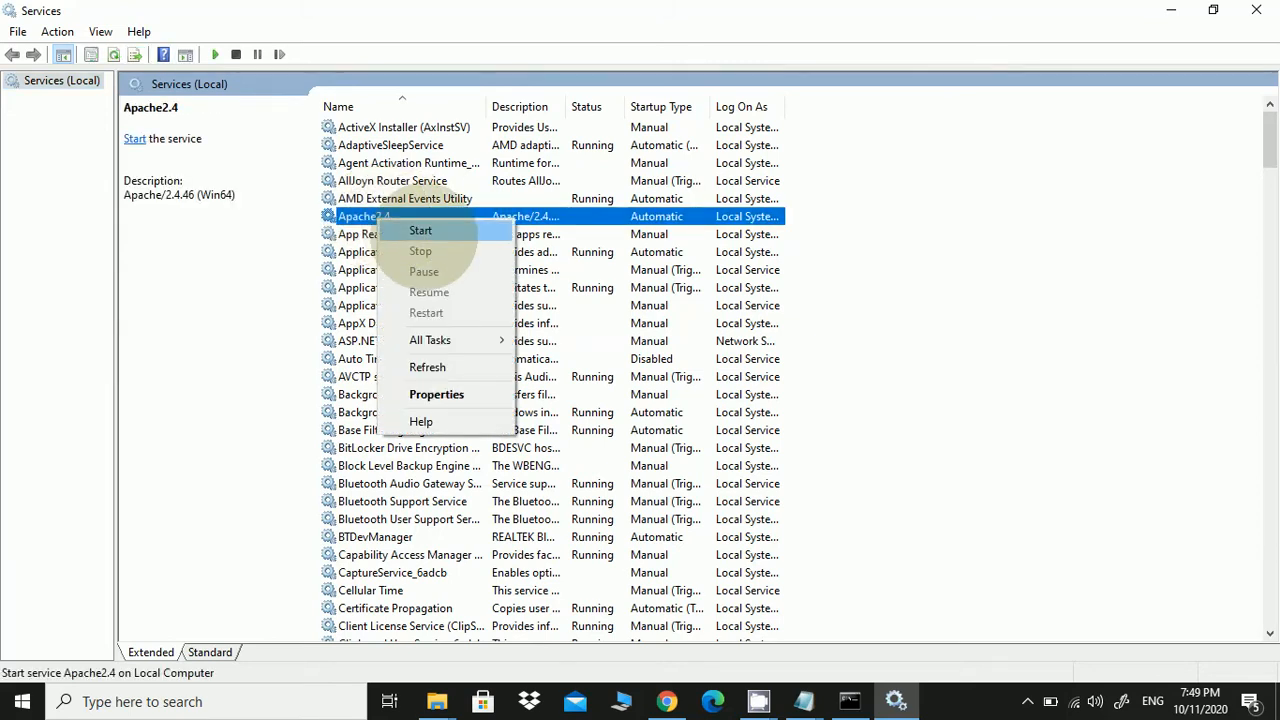
{"action": "left_click", "coordinate": [421, 232]}
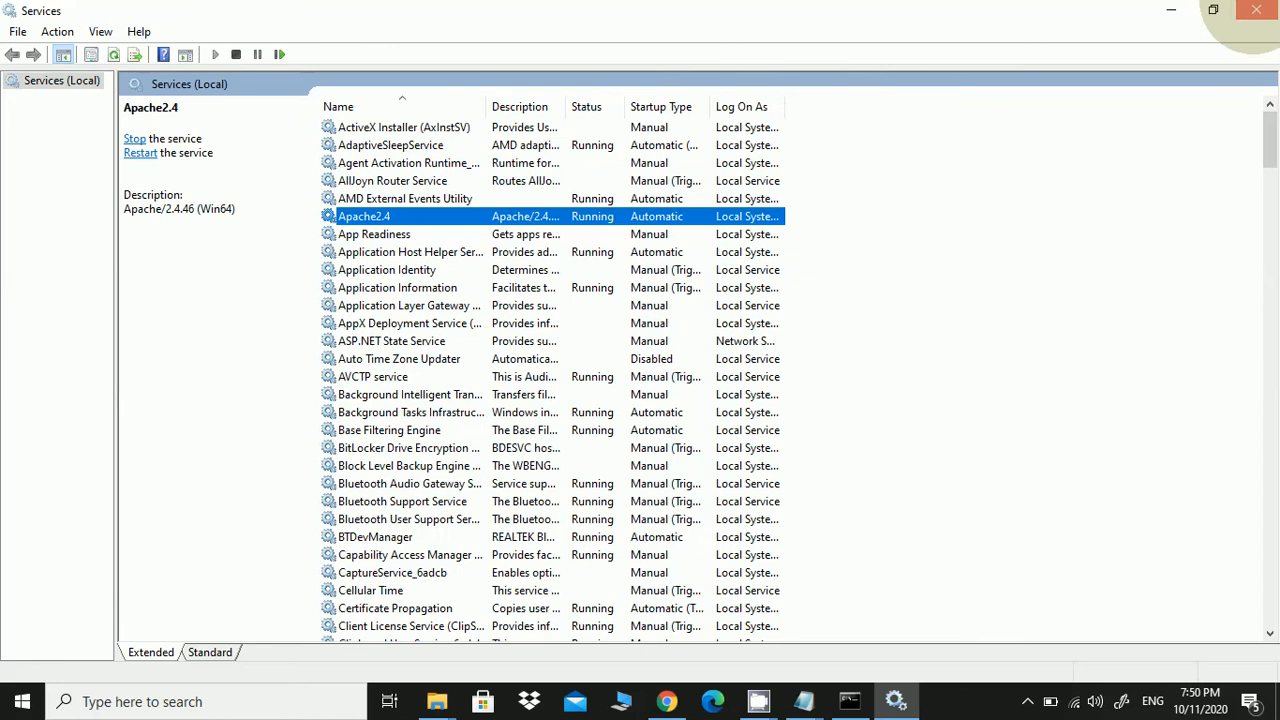
{"action": "left_click", "coordinate": [1256, 10]}
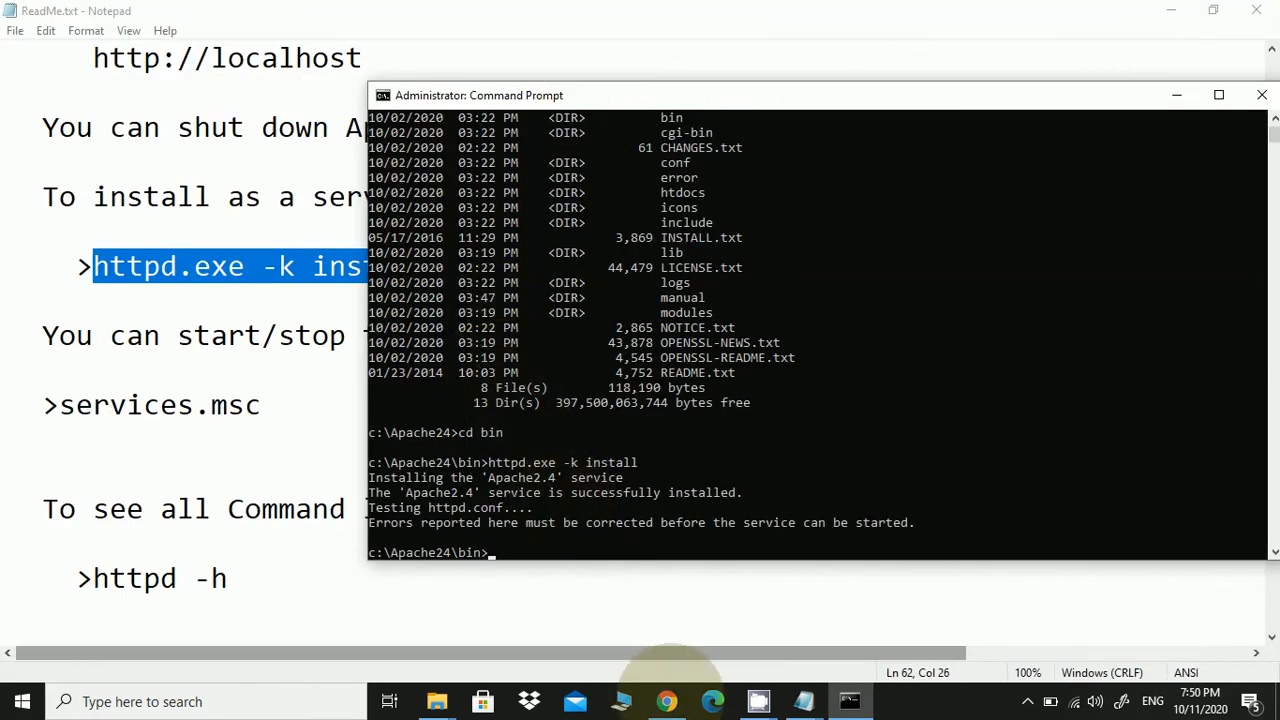
Load localhost in Chrome to show Apache's "It works!" page
{"action": "left_click", "coordinate": [667, 698]}
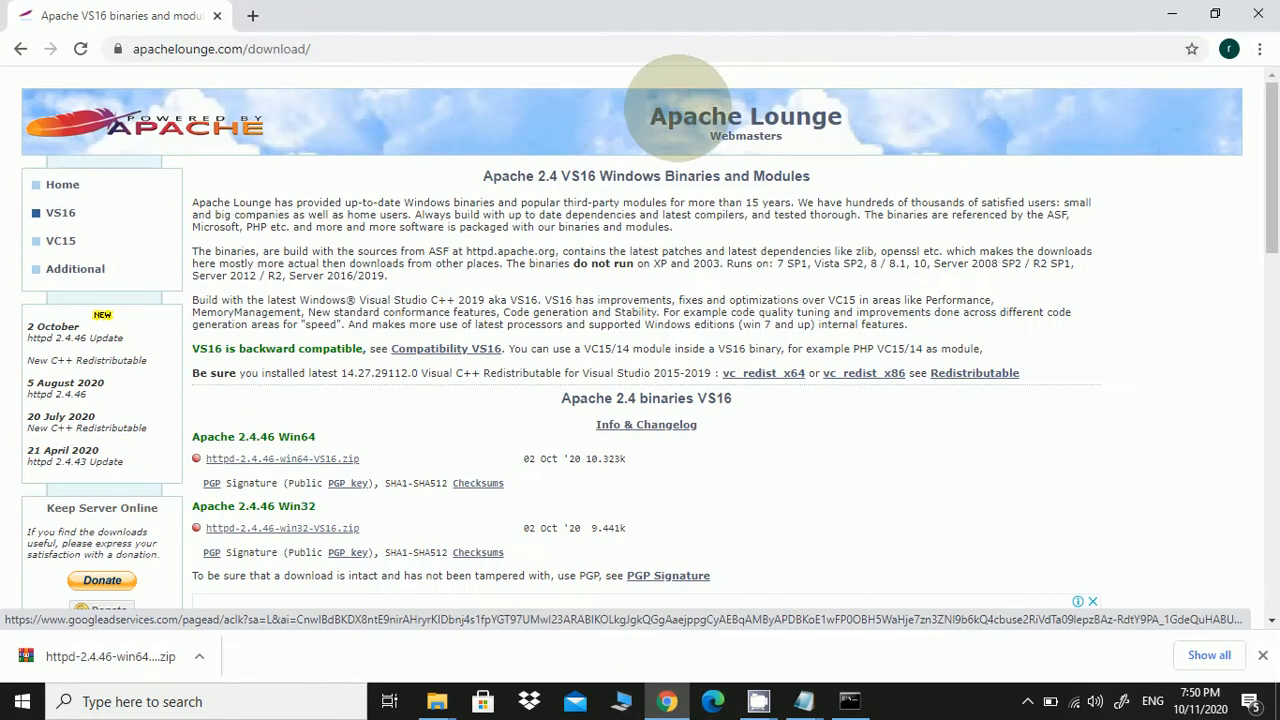
{"action": "left_click", "coordinate": [441, 49]}
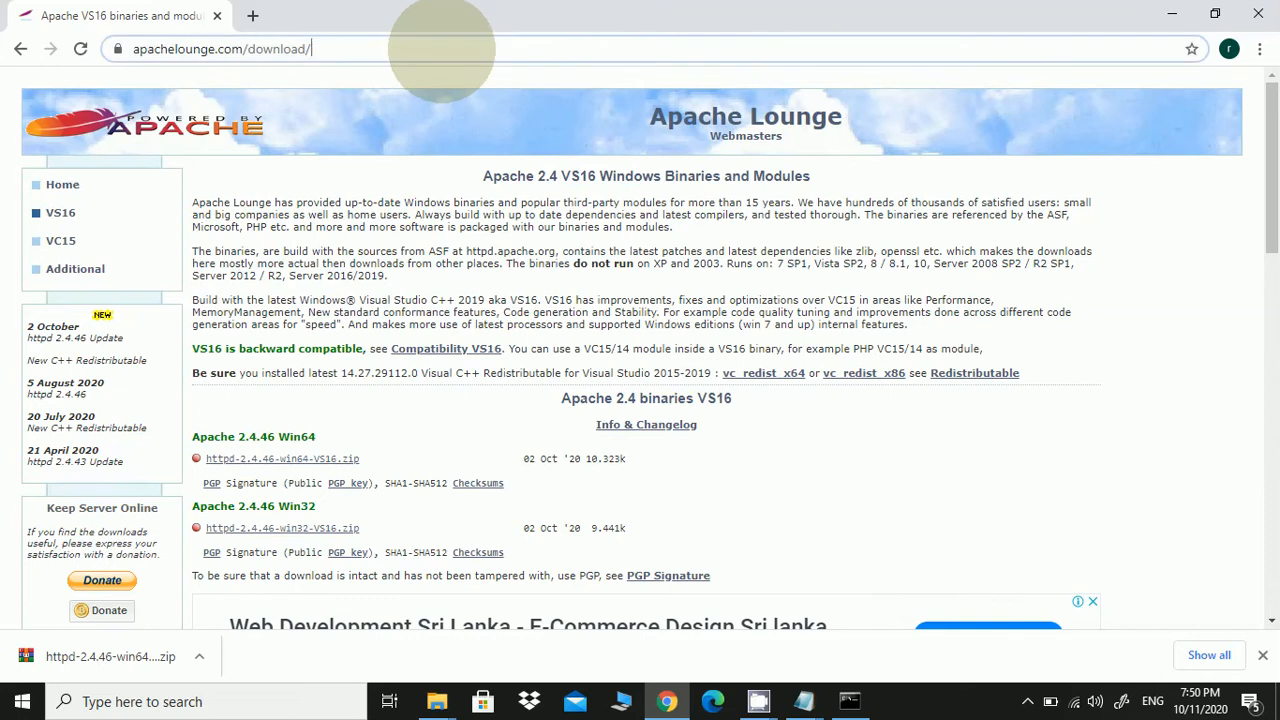
{"action": "type", "text": "localhost"}
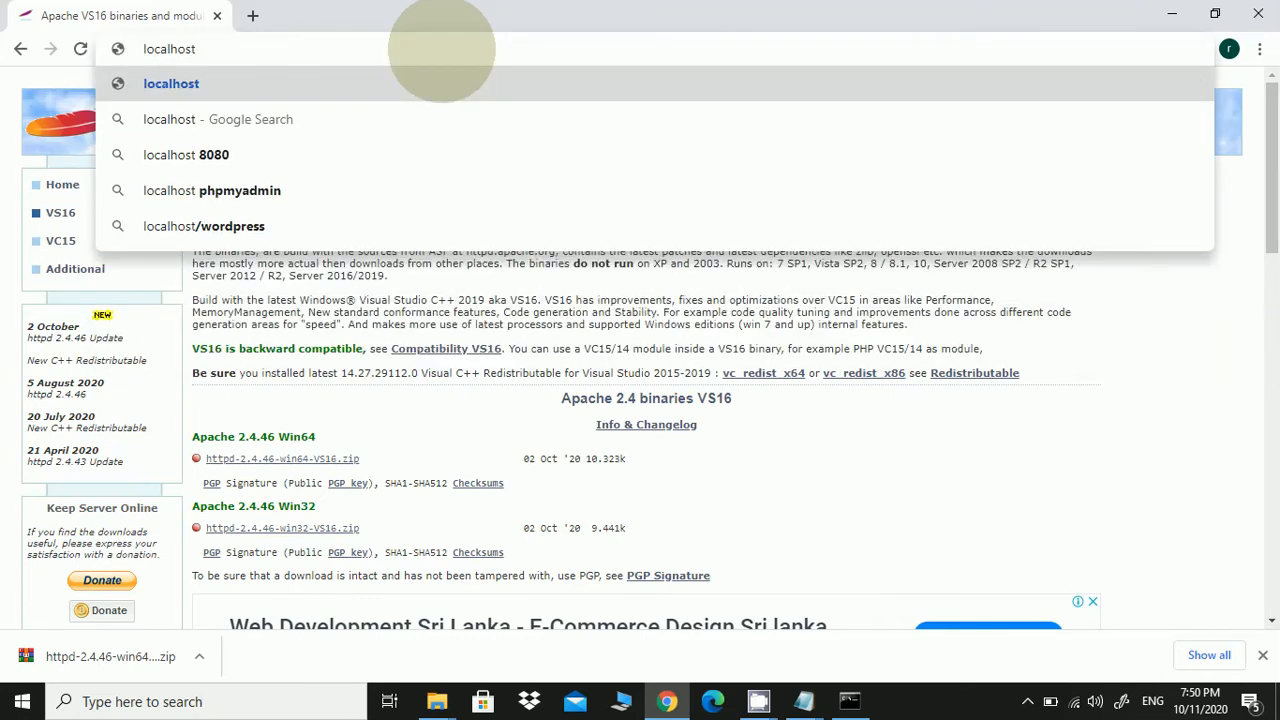
{"action": "key", "text": "Return"}
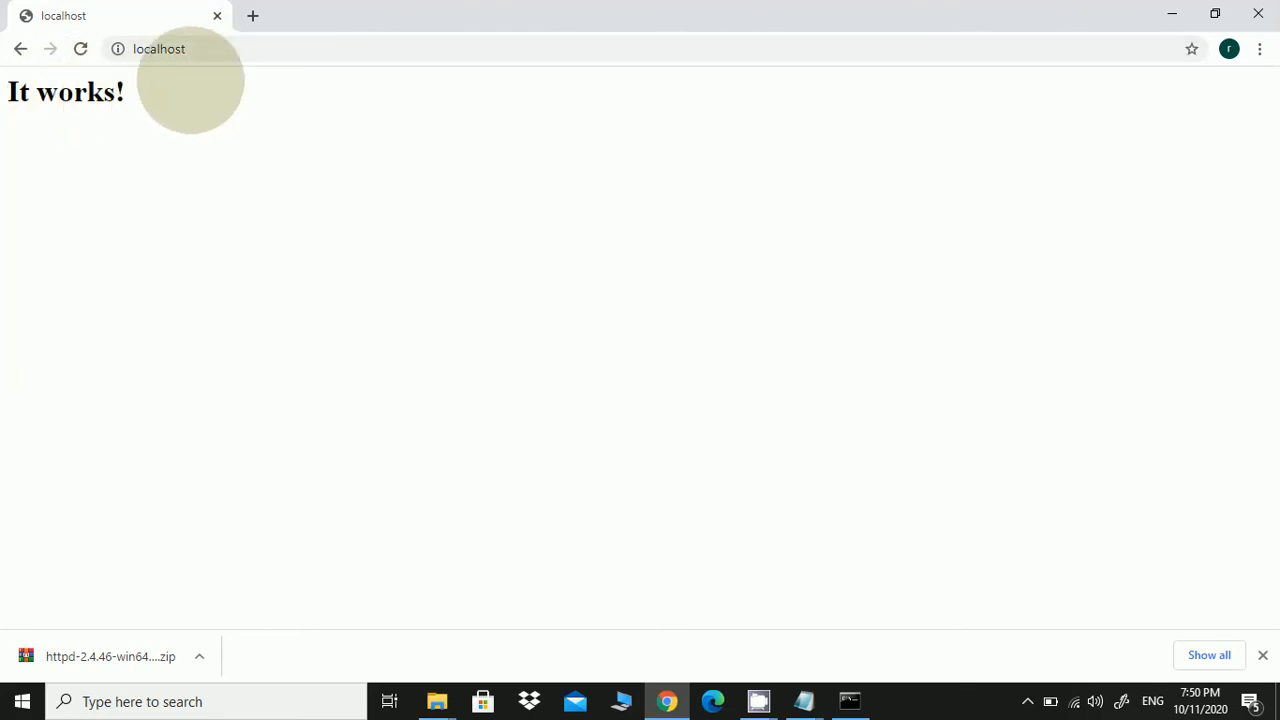
Open the C:\Apache24\htdocs folder in File Explorer
{"action": "mouse_move", "coordinate": [440, 690]}
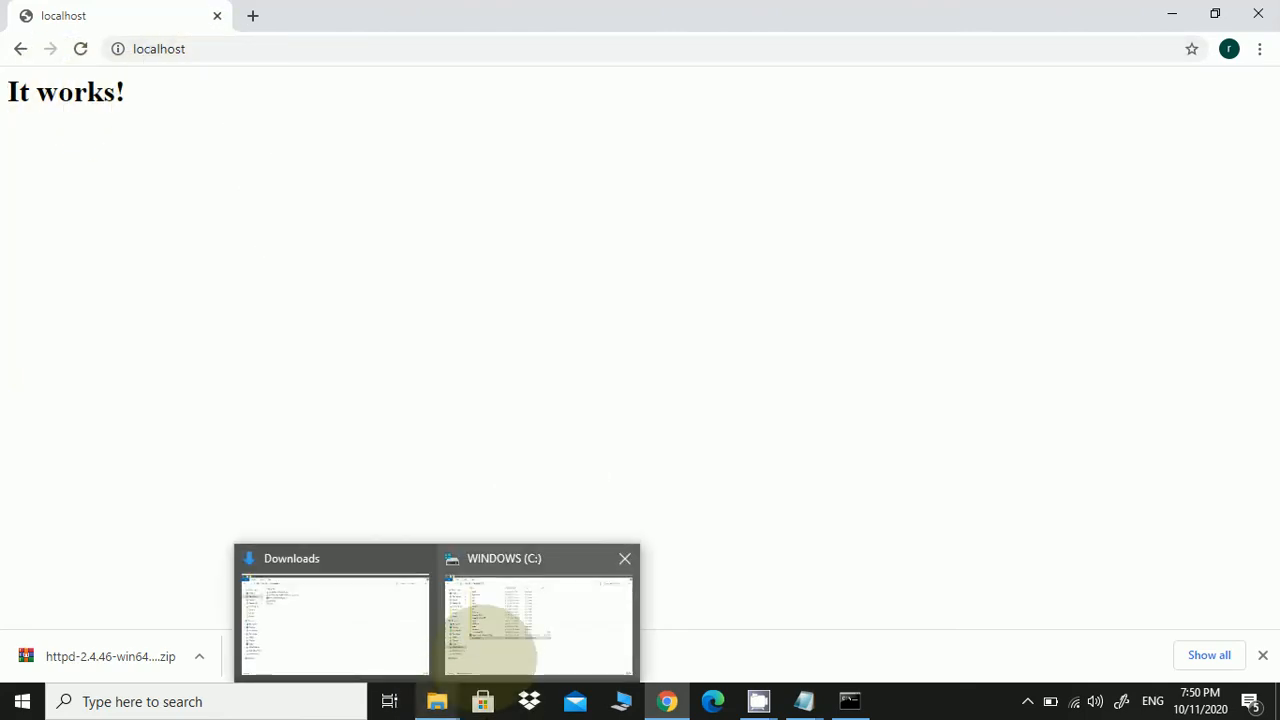
{"action": "left_click", "coordinate": [486, 632]}
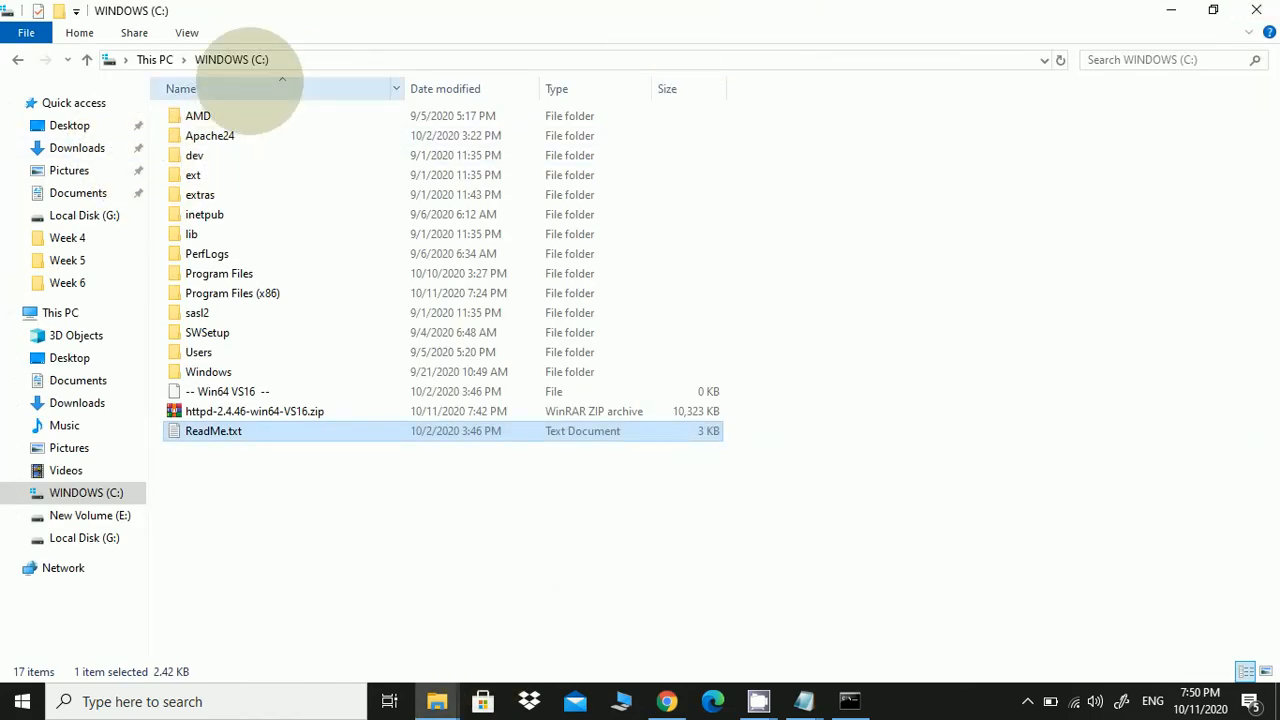
{"action": "left_click", "coordinate": [236, 134]}
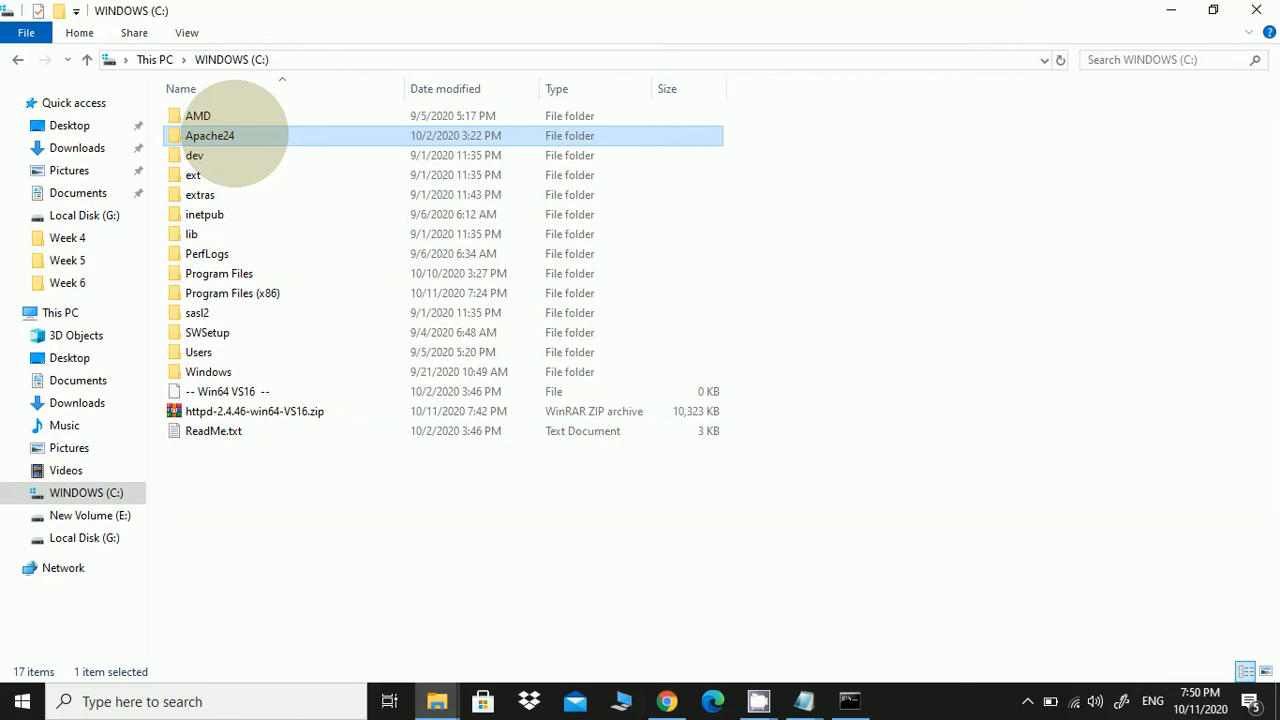
{"action": "double_click", "coordinate": [236, 134]}
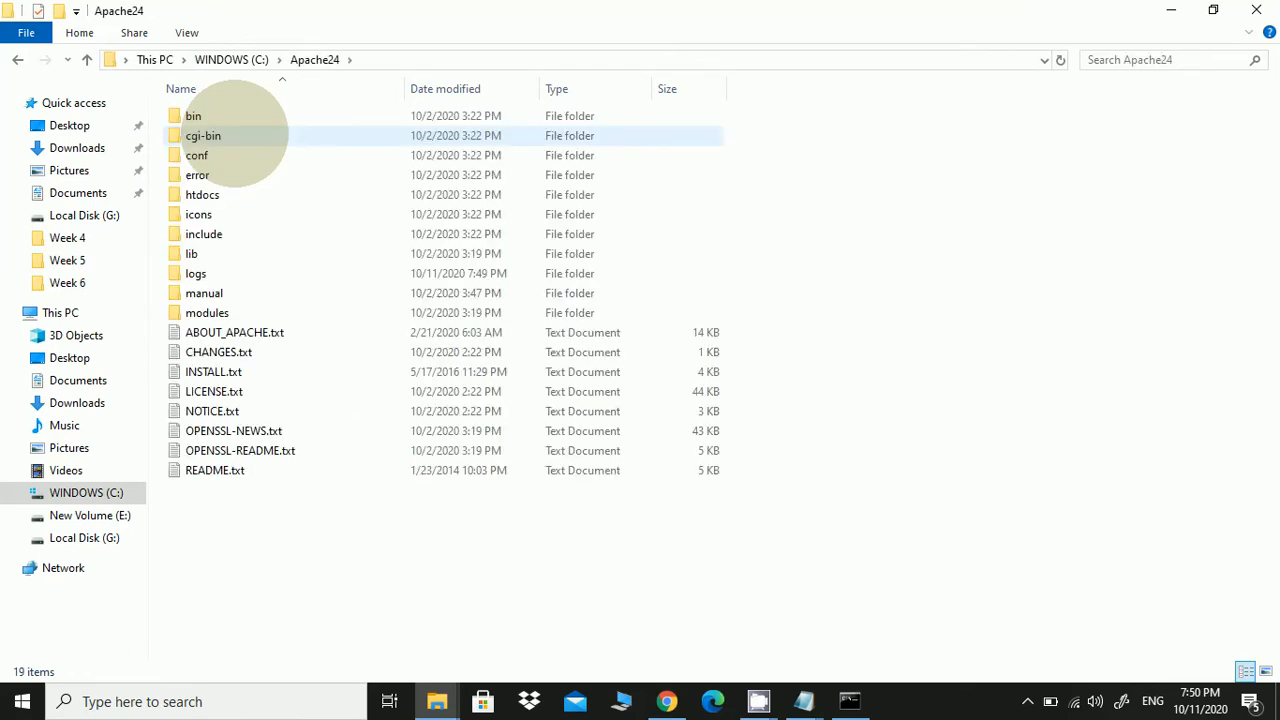
{"action": "left_click", "coordinate": [226, 196]}
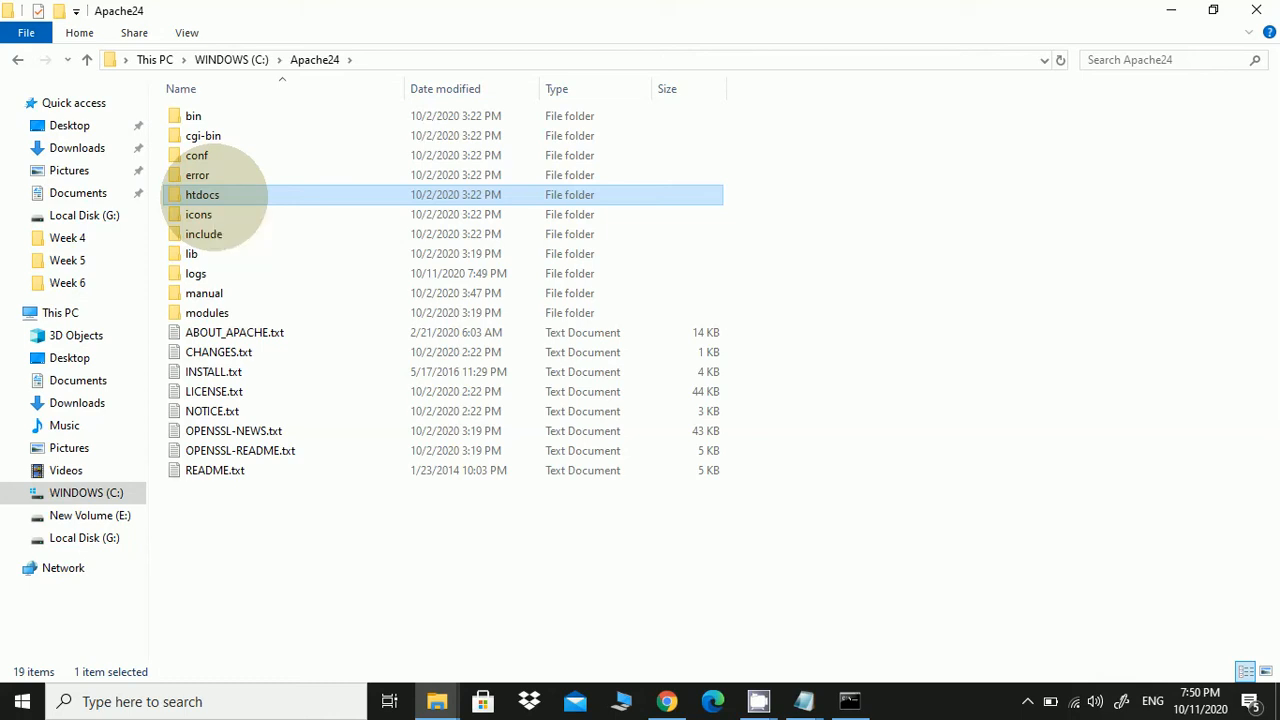
{"action": "double_click", "coordinate": [214, 194]}
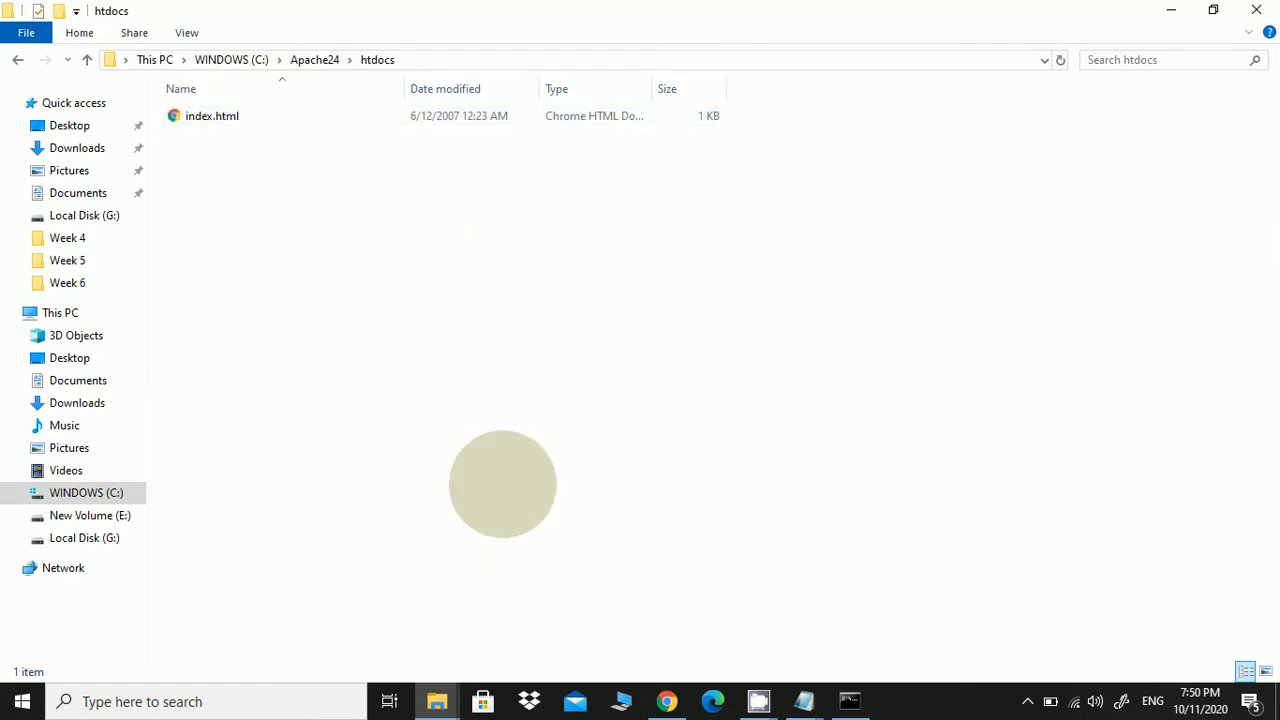
Create a new text document in htdocs and rename it test.html, accepting the extension change
{"action": "mouse_move", "coordinate": [667, 701]}
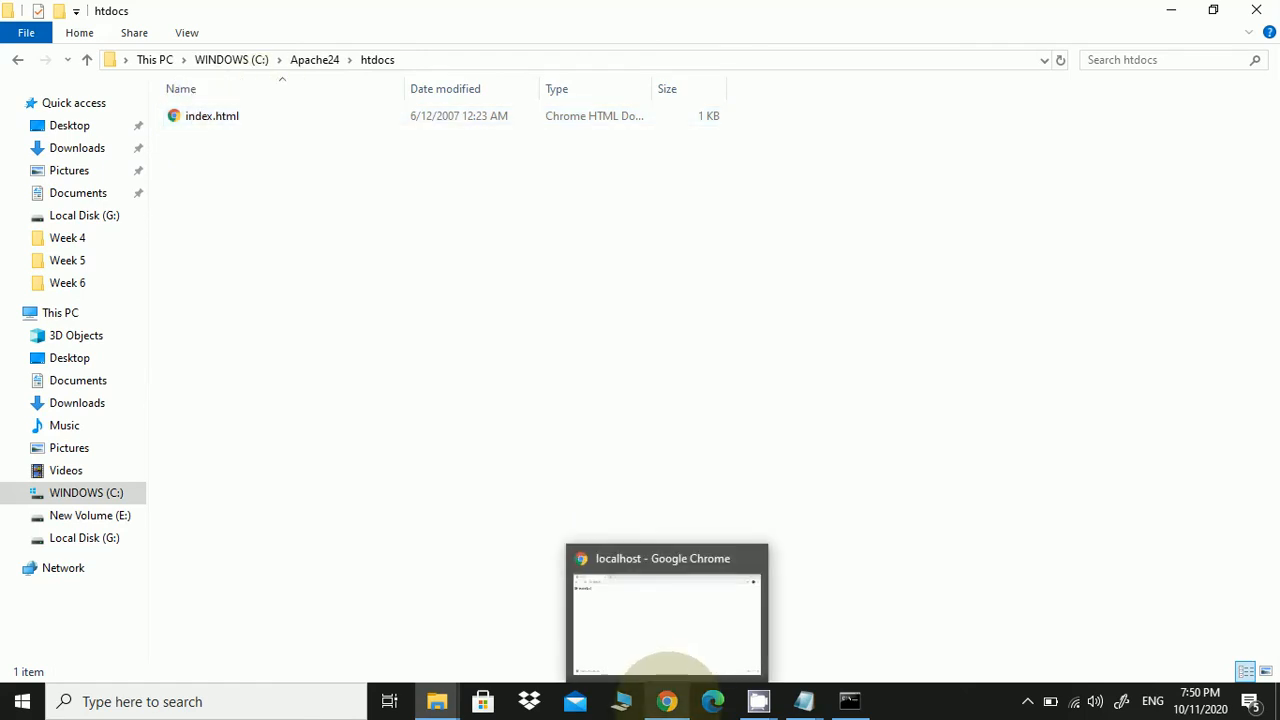
{"action": "left_click", "coordinate": [667, 672]}
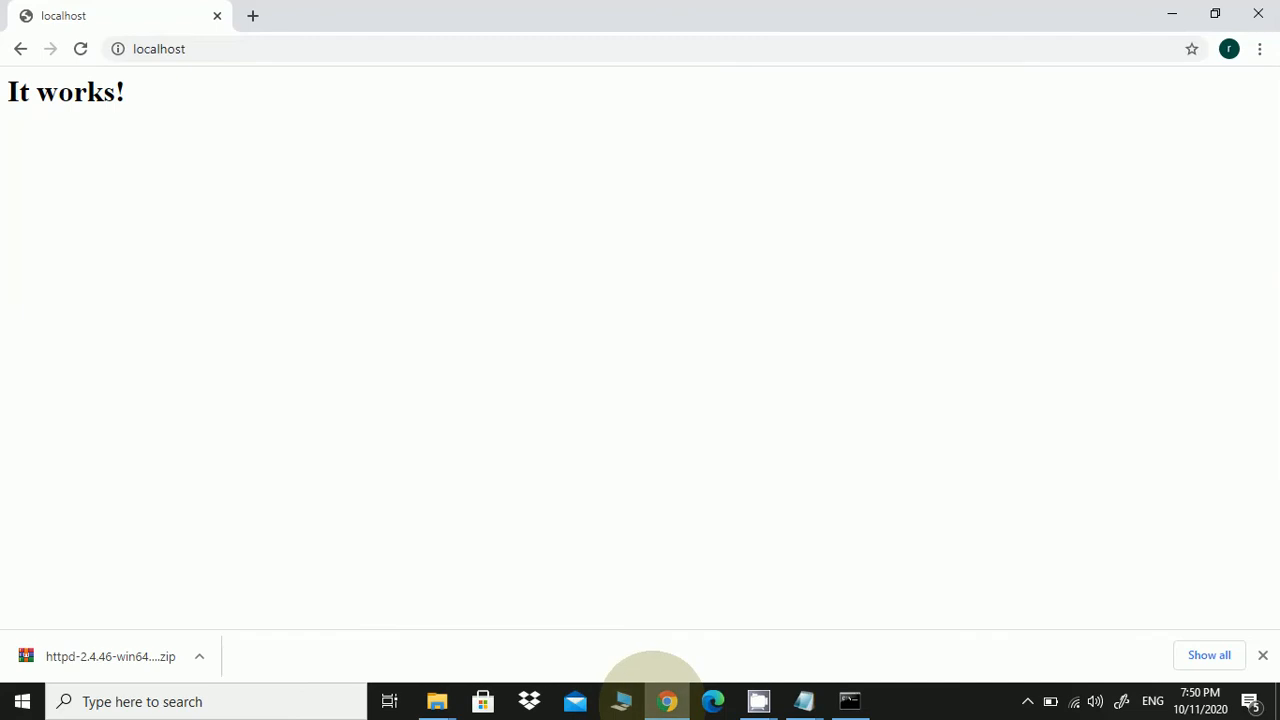
{"action": "left_click", "coordinate": [660, 696]}
{"action": "right_click", "coordinate": [310, 258]}
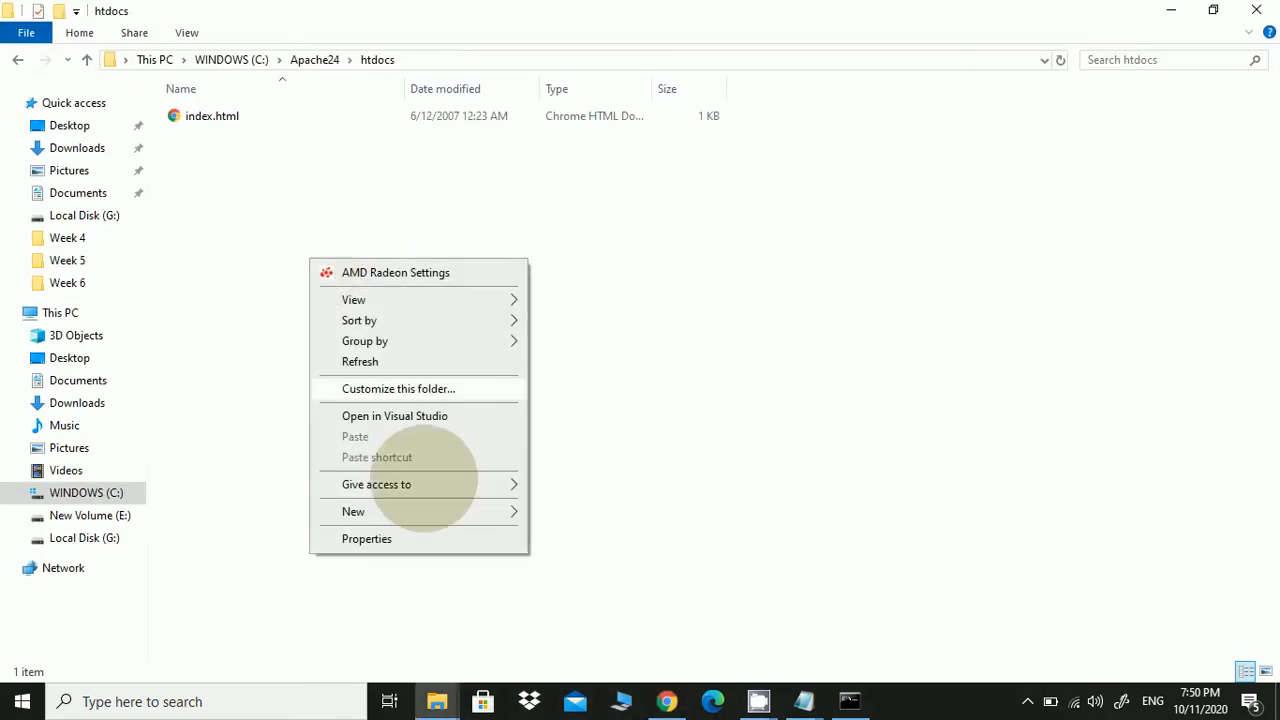
{"action": "mouse_move", "coordinate": [428, 511]}
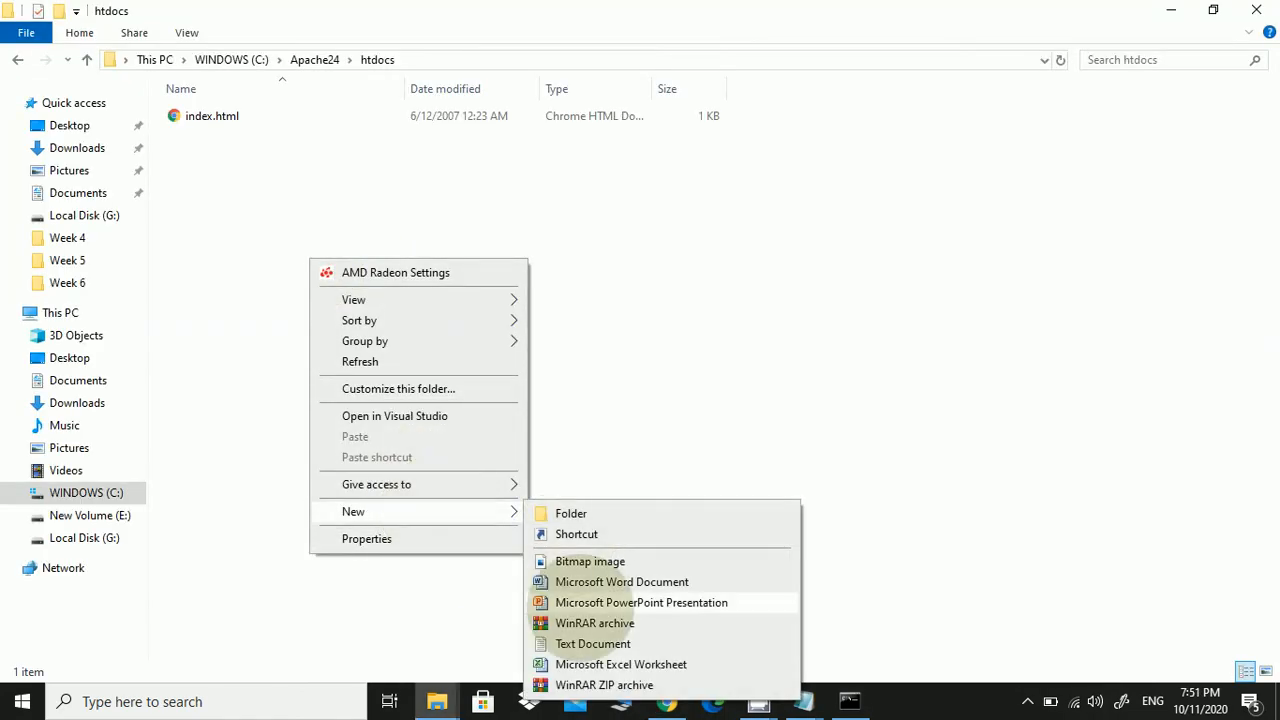
{"action": "left_click", "coordinate": [592, 643]}
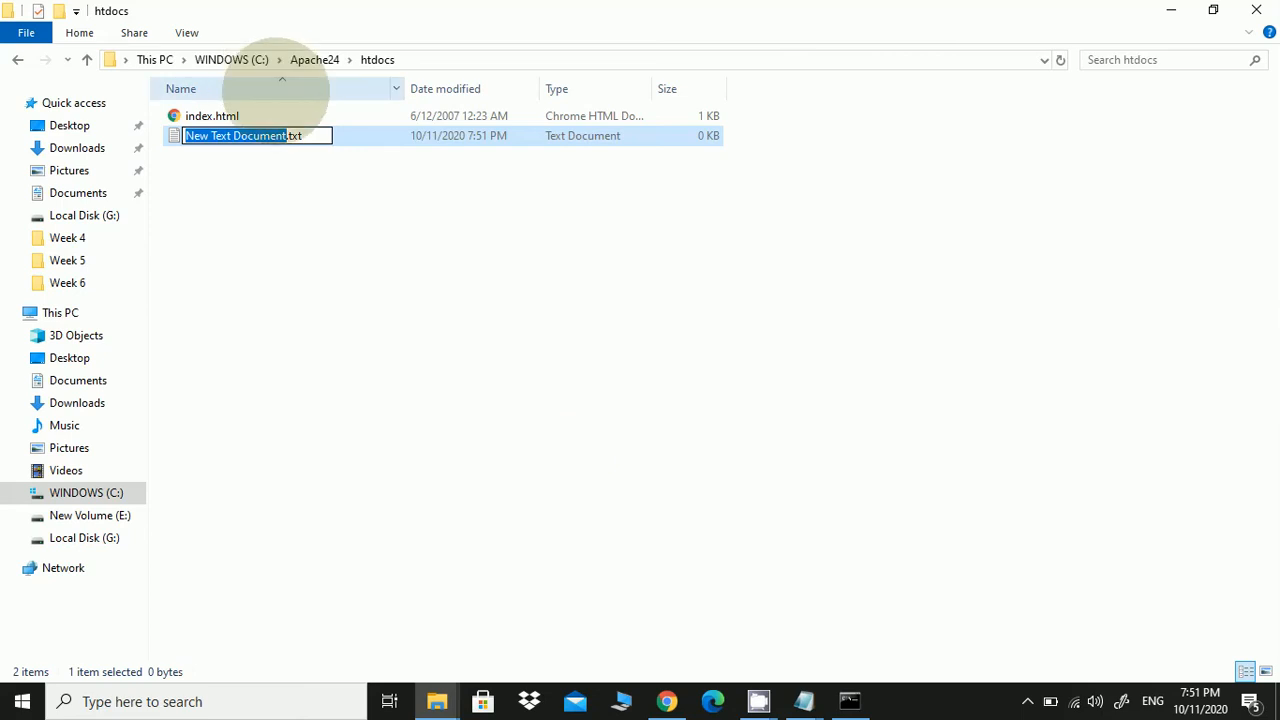
{"action": "left_click_drag", "start_coordinate": [302, 135], "coordinate": [176, 136]}
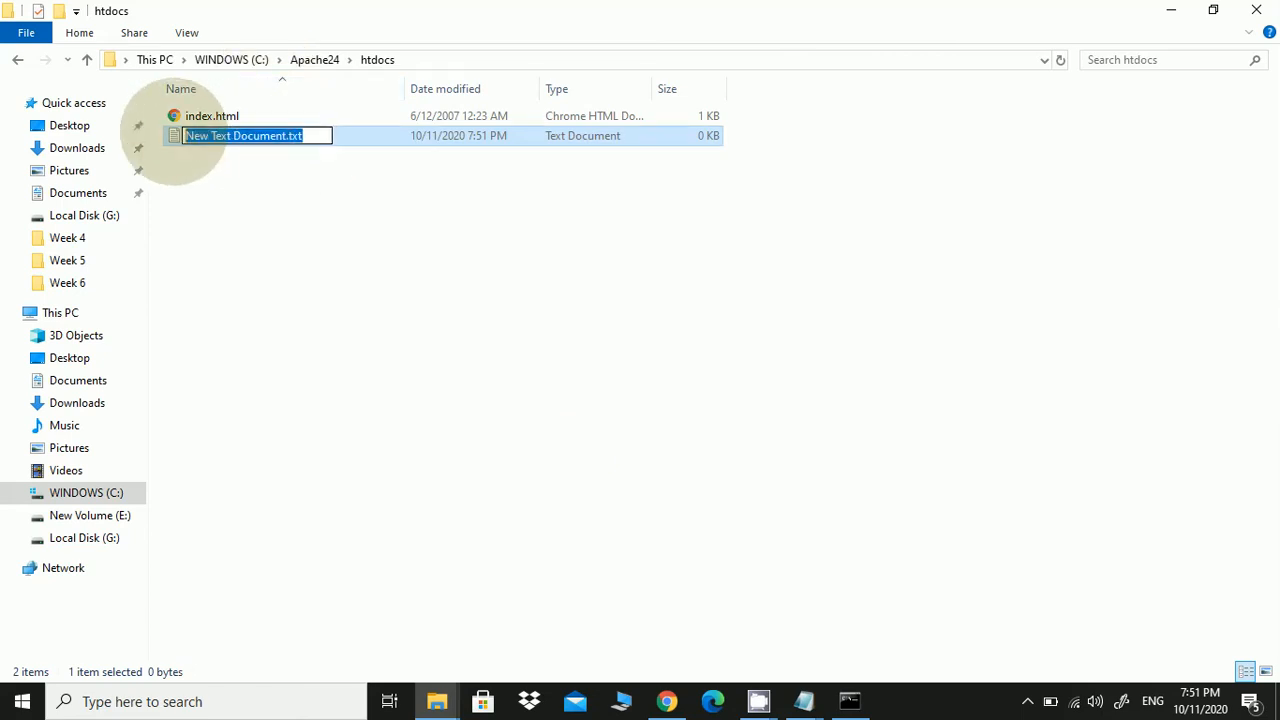
{"action": "type", "text": "test"}
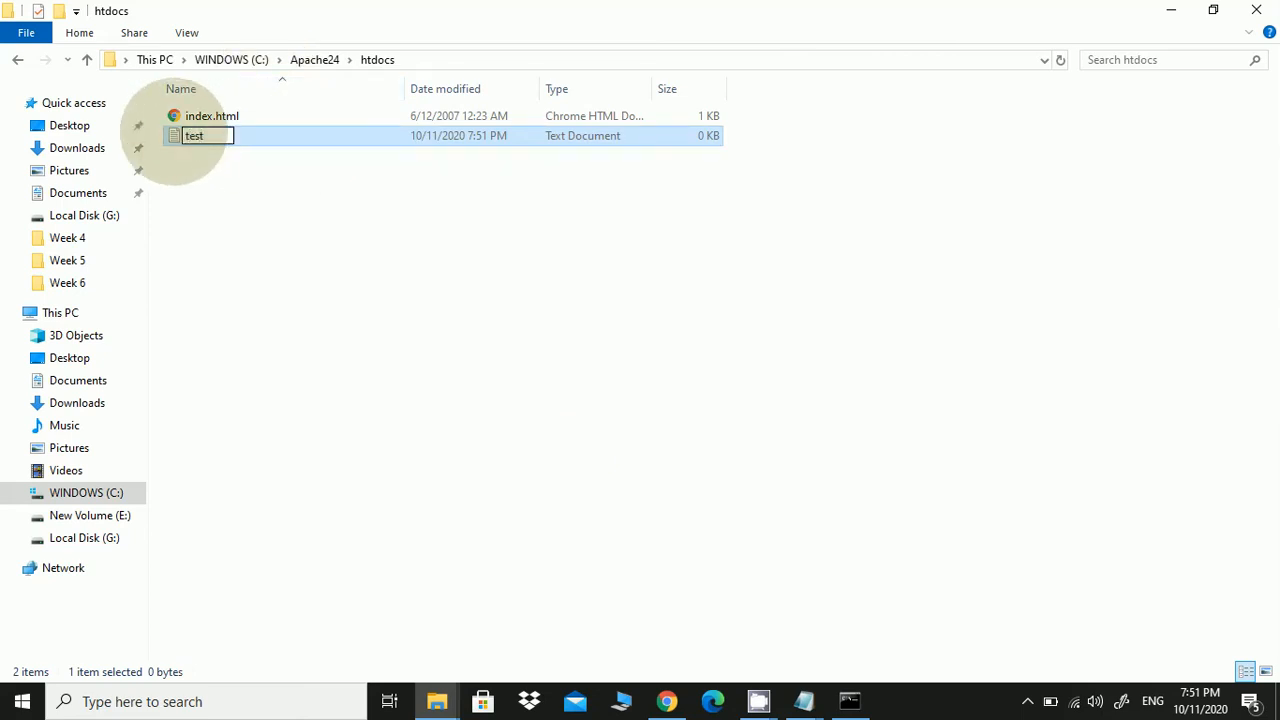
{"action": "type", "text": ".html"}
{"action": "key", "text": "Return"}
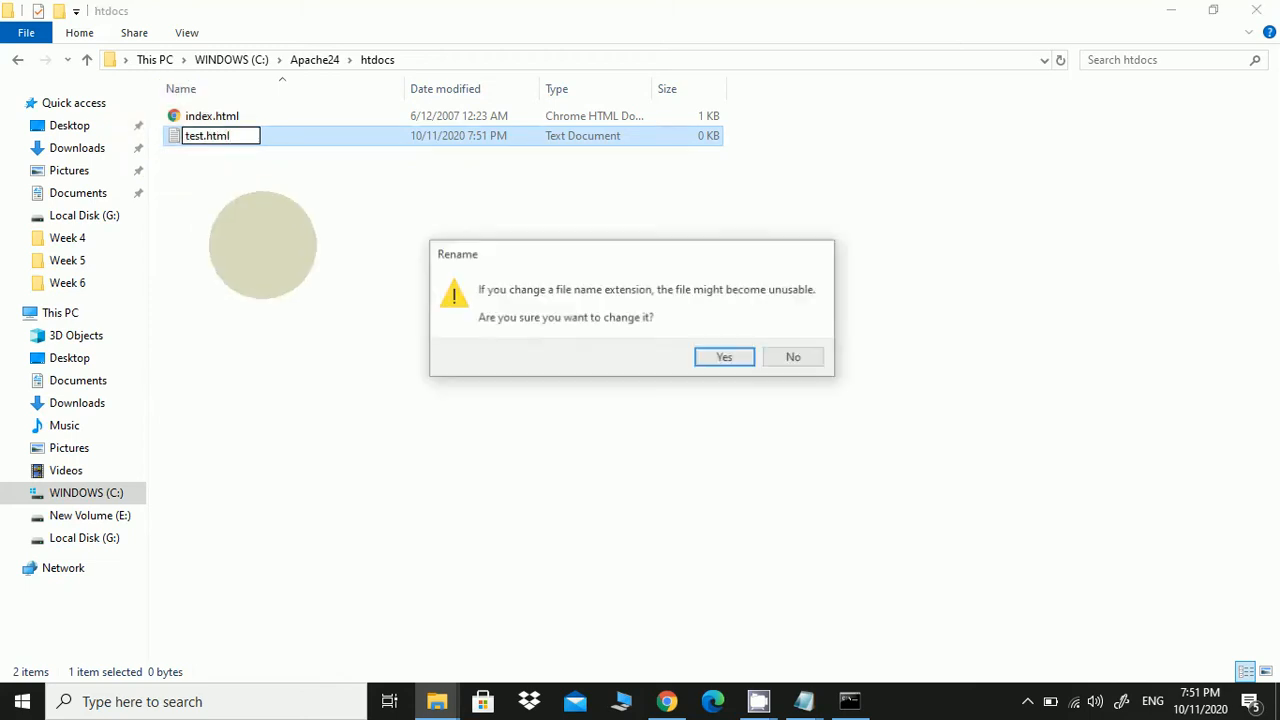
{"action": "left_click", "coordinate": [725, 358]}
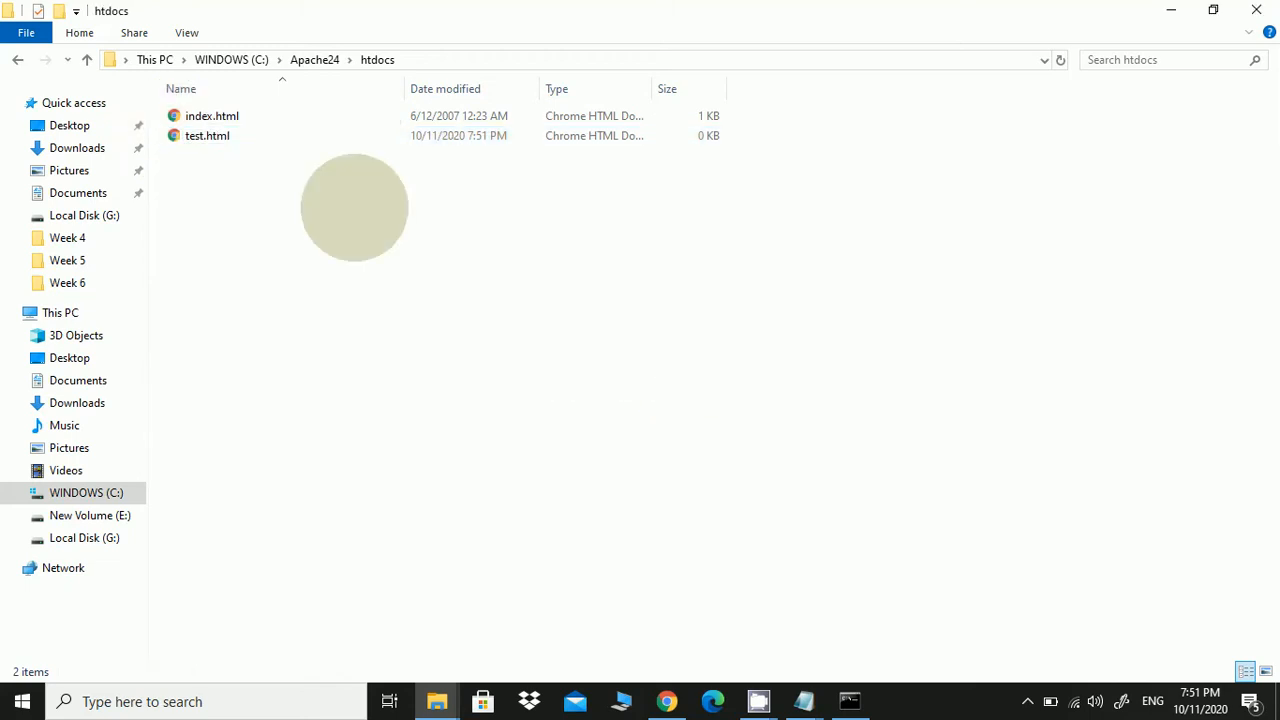
Open test.html for editing with Notepad++
{"action": "left_click", "coordinate": [210, 137]}
{"action": "right_click", "coordinate": [212, 137]}
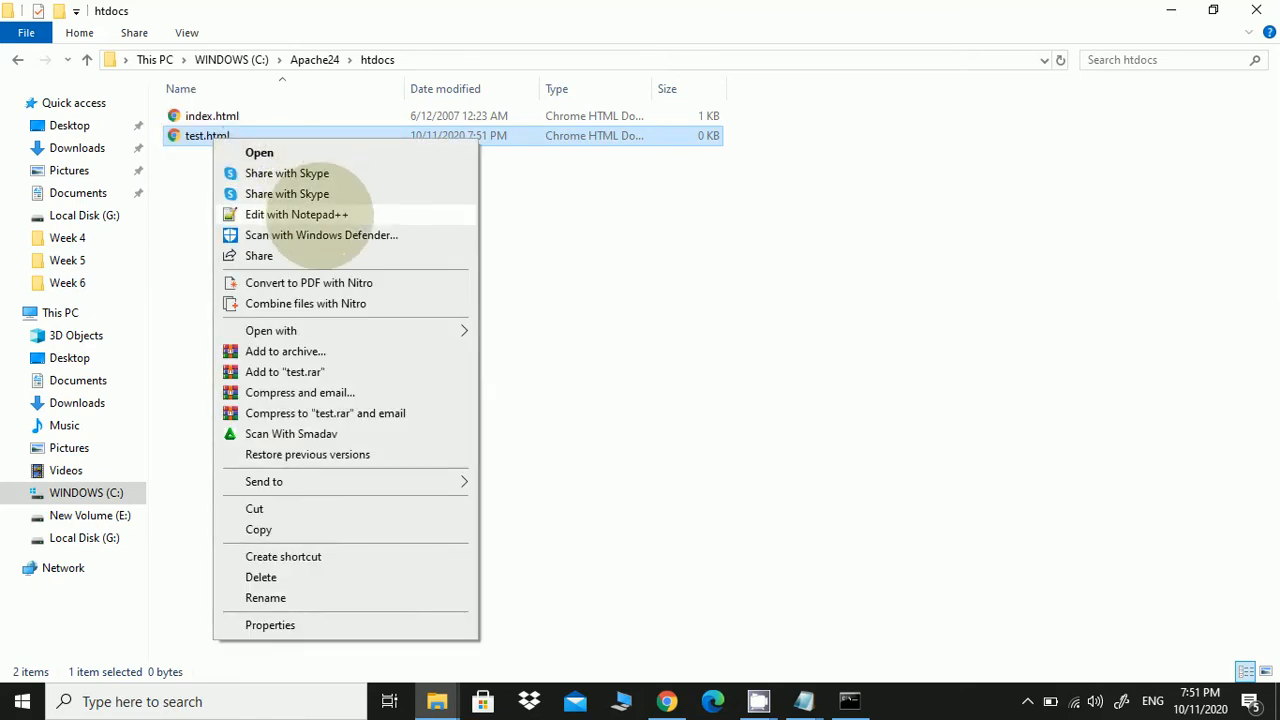
{"action": "left_click", "coordinate": [296, 214]}
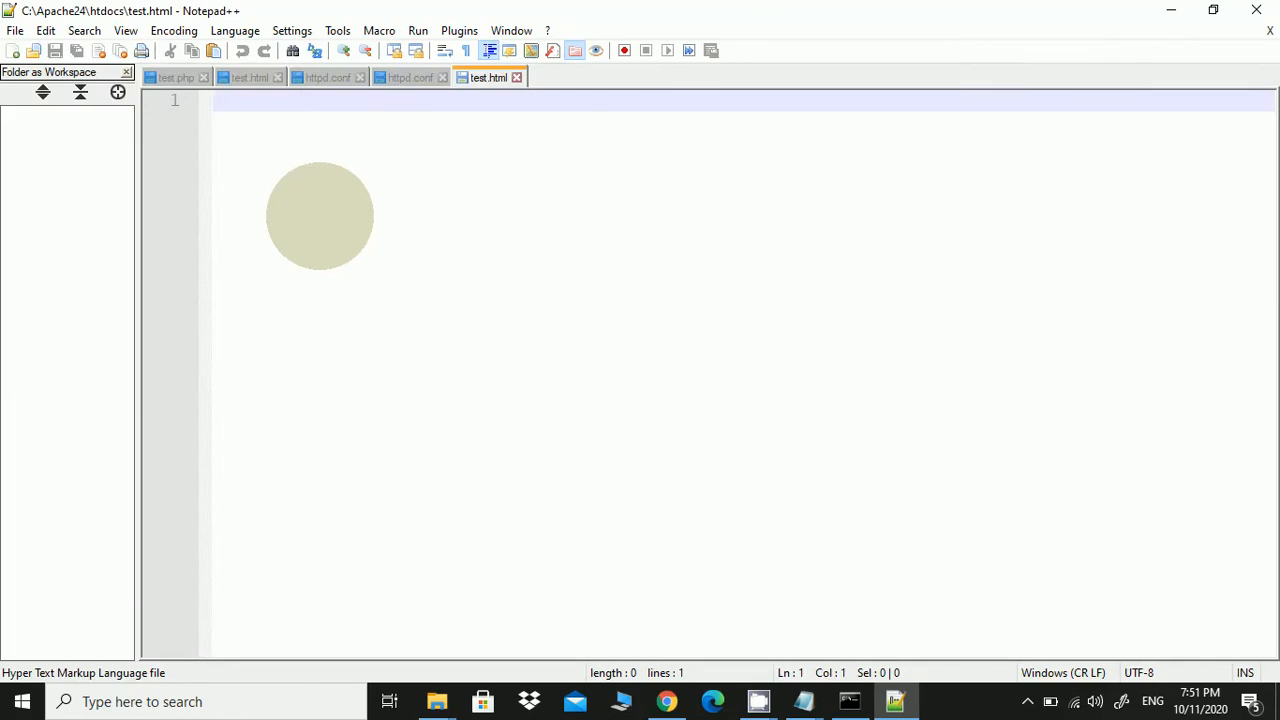
Write opening and closing html tags in test.html
{"action": "type", "text": "<>"}
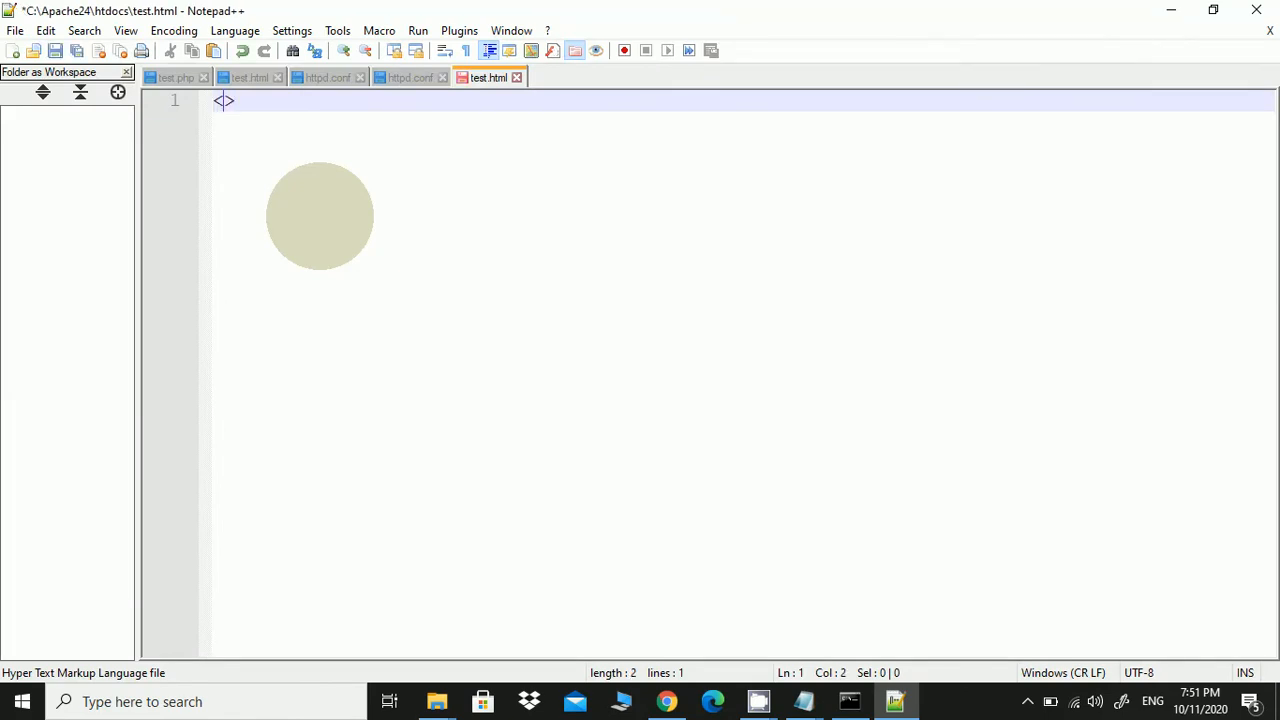
{"action": "type", "text": "htm"}
{"action": "key", "text": "Return"}
{"action": "key", "text": "End"}
{"action": "key", "text": "Return"}
{"action": "key", "text": "Return"}
{"action": "key", "text": "Return"}
{"action": "key", "text": "Return"}
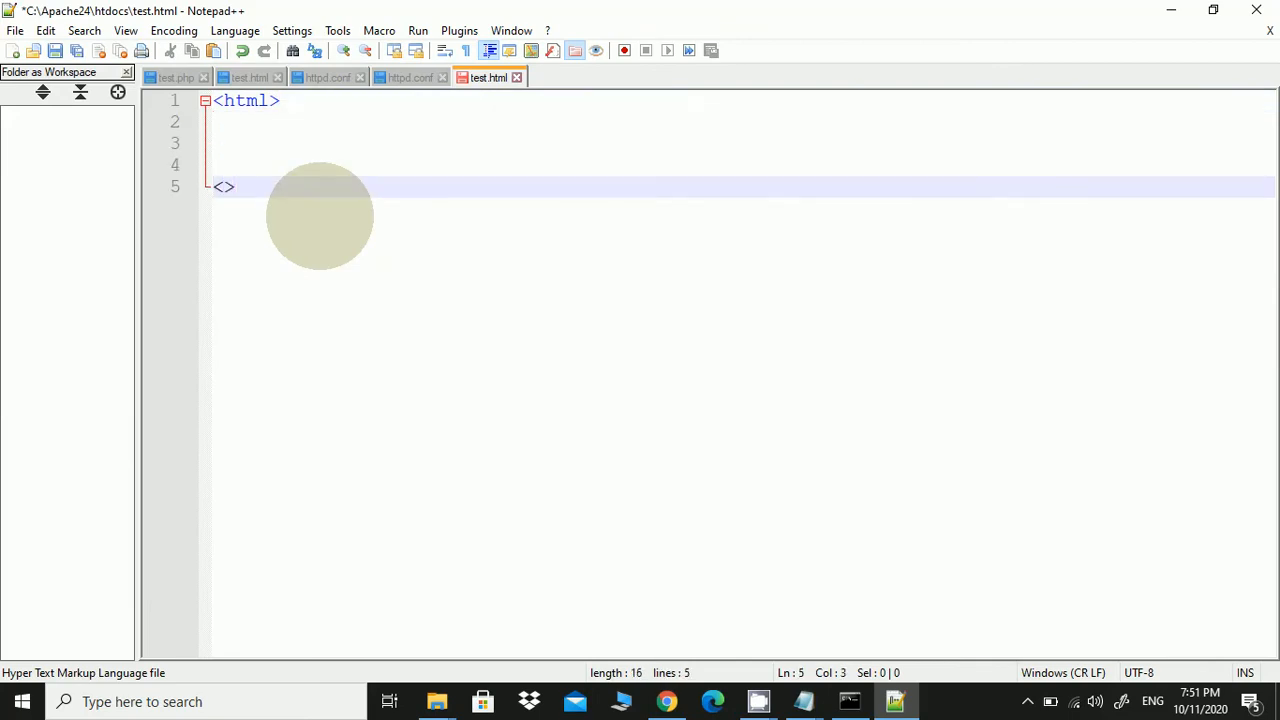
{"action": "type", "text": "html"}
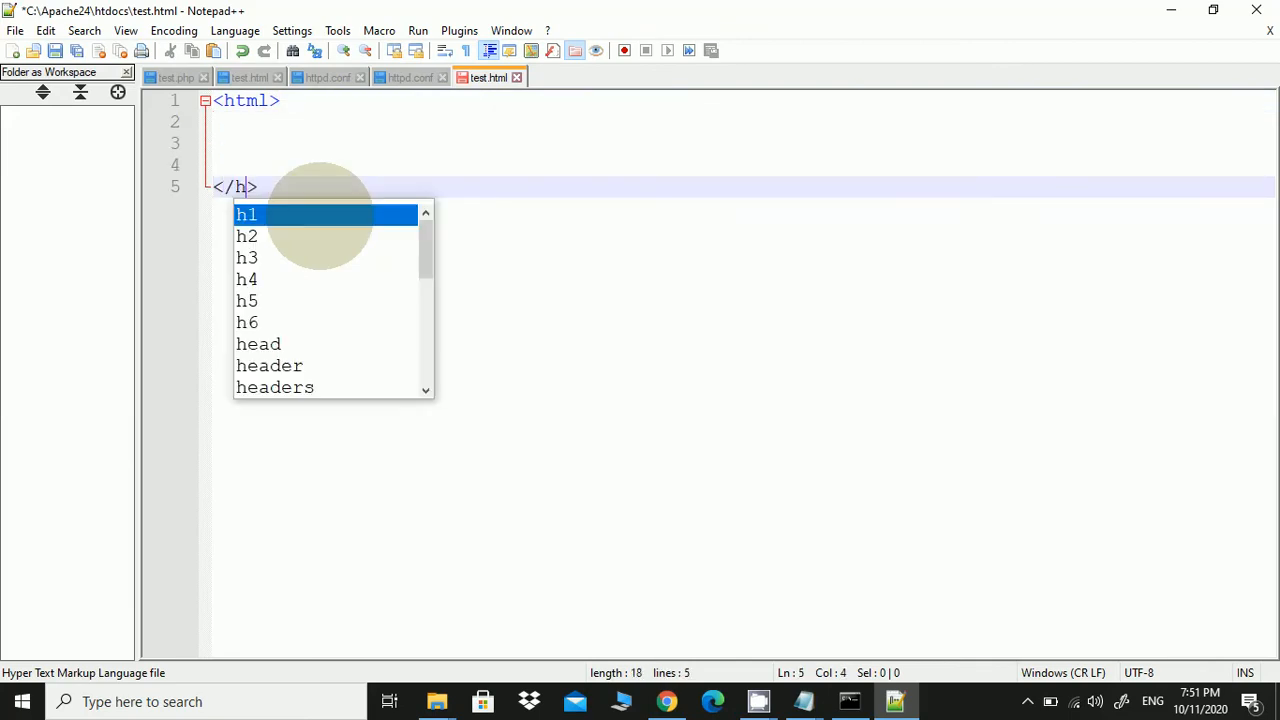
{"action": "key", "text": "Up"}
{"action": "key", "text": "Up"}
{"action": "key", "text": "Up"}
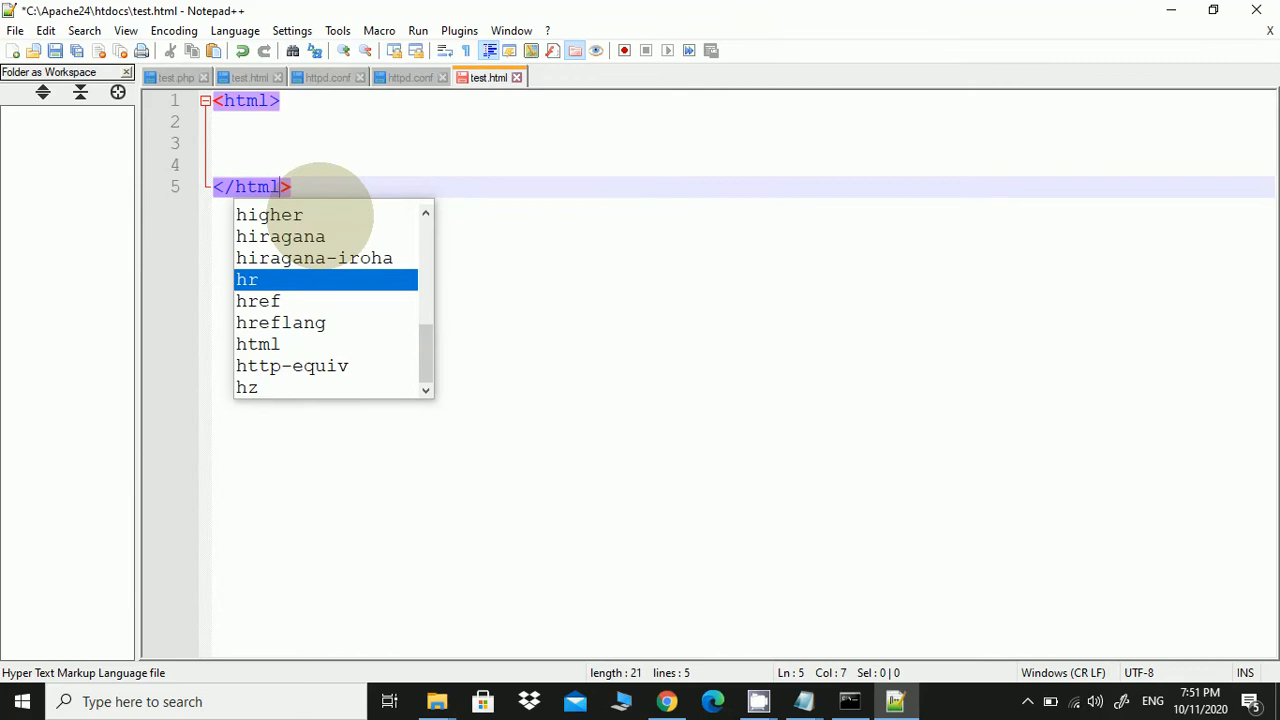
{"action": "left_click", "coordinate": [312, 122]}
Add body tags containing 'This is my web page', correcting the 'pahe' typo
{"action": "type", "text": "<>"}
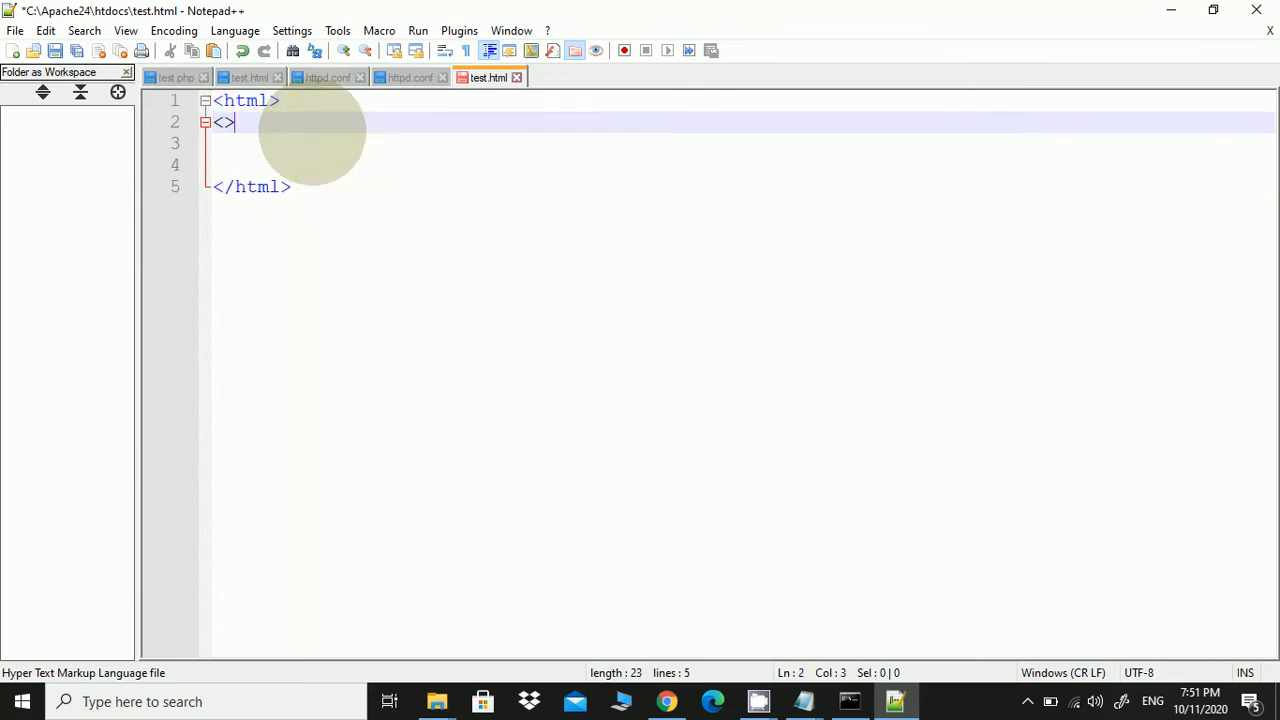
{"action": "type", "text": "bo"}
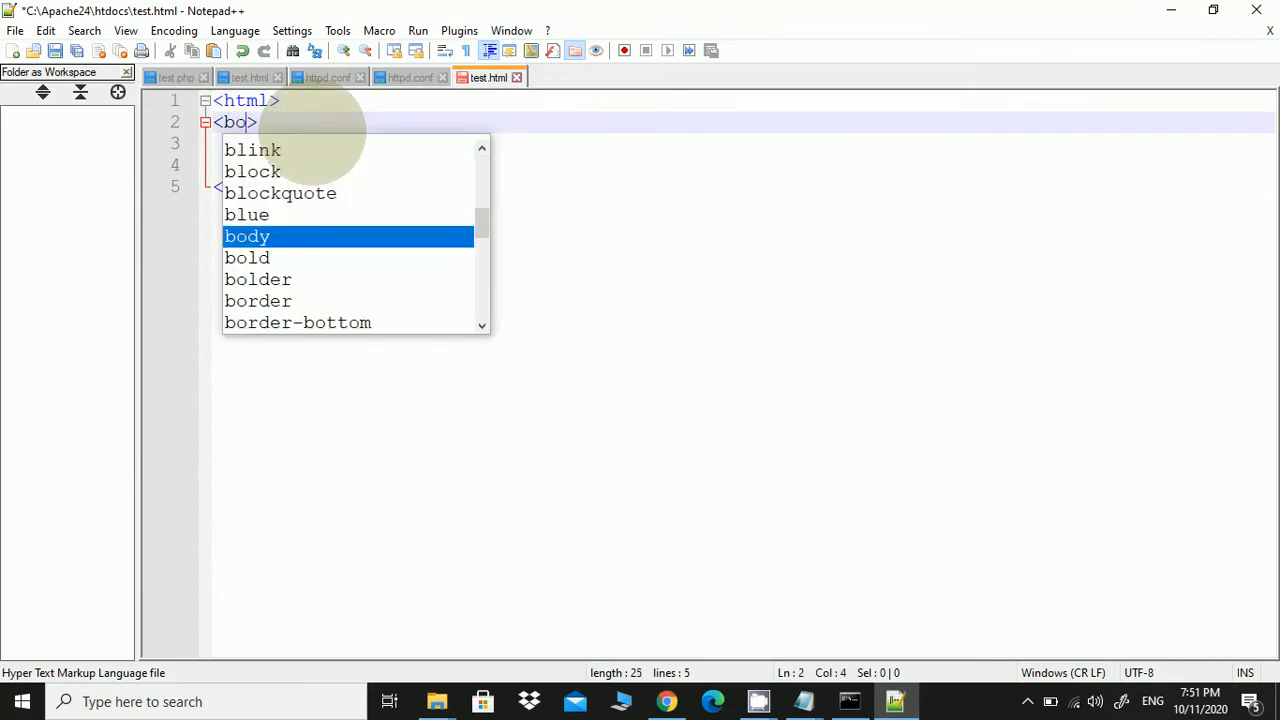
{"action": "key", "text": "Right"}
{"action": "key", "text": "Return"}
{"action": "key", "text": "Return"}
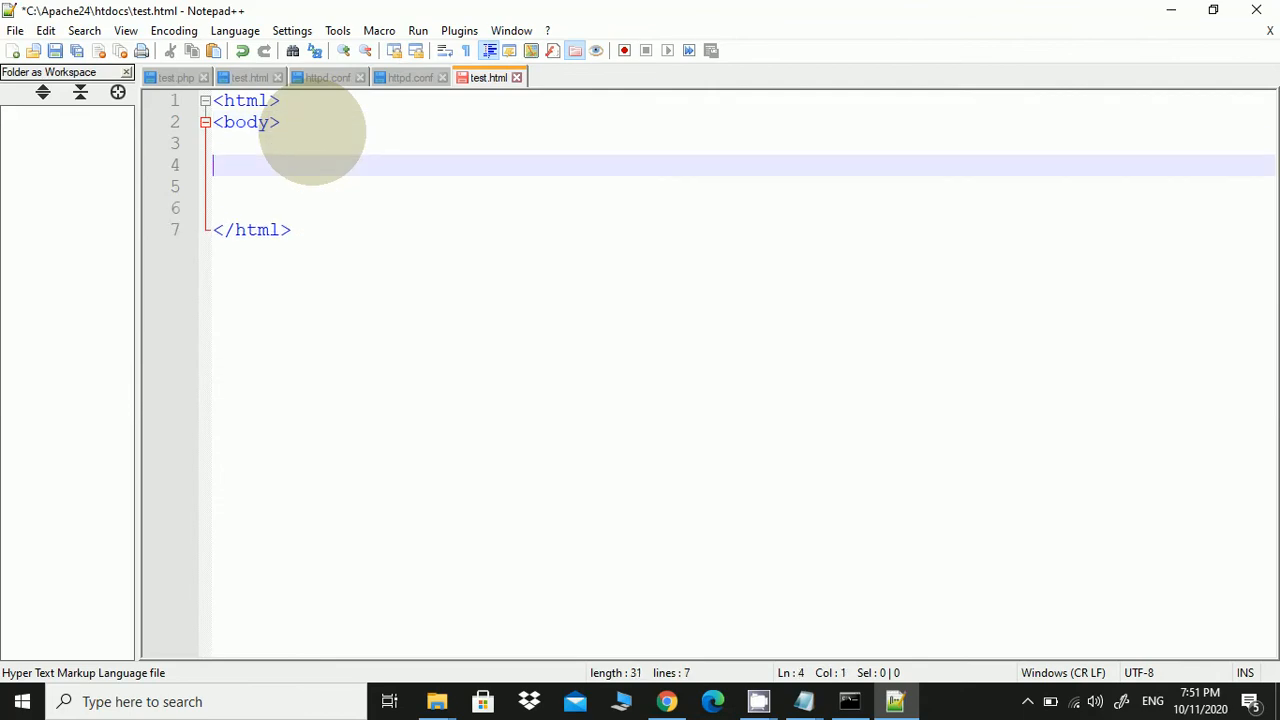
{"action": "type", "text": "<>"}
{"action": "type", "text": "/"}
{"action": "type", "text": "body>"}
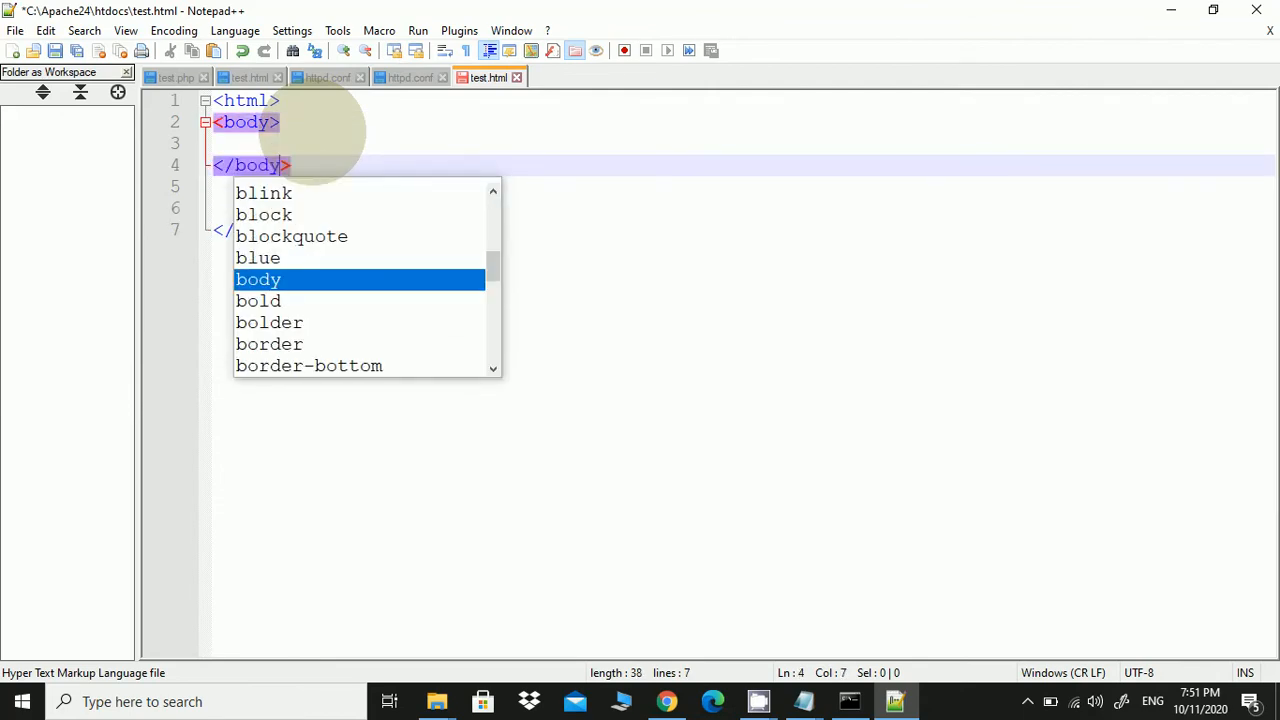
{"action": "key", "text": "Up"}
{"action": "left_click", "coordinate": [310, 143]}
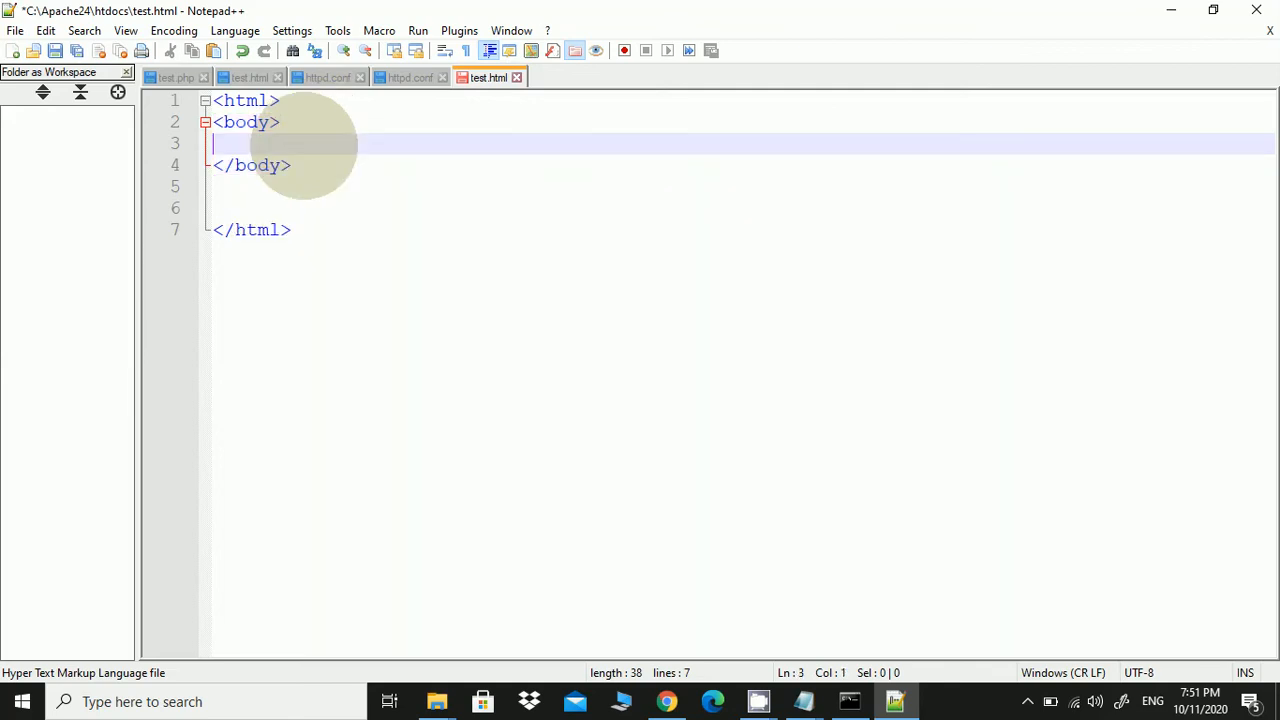
{"action": "key", "text": "Return"}
{"action": "key", "text": "Return"}
{"action": "type", "text": "This is"}
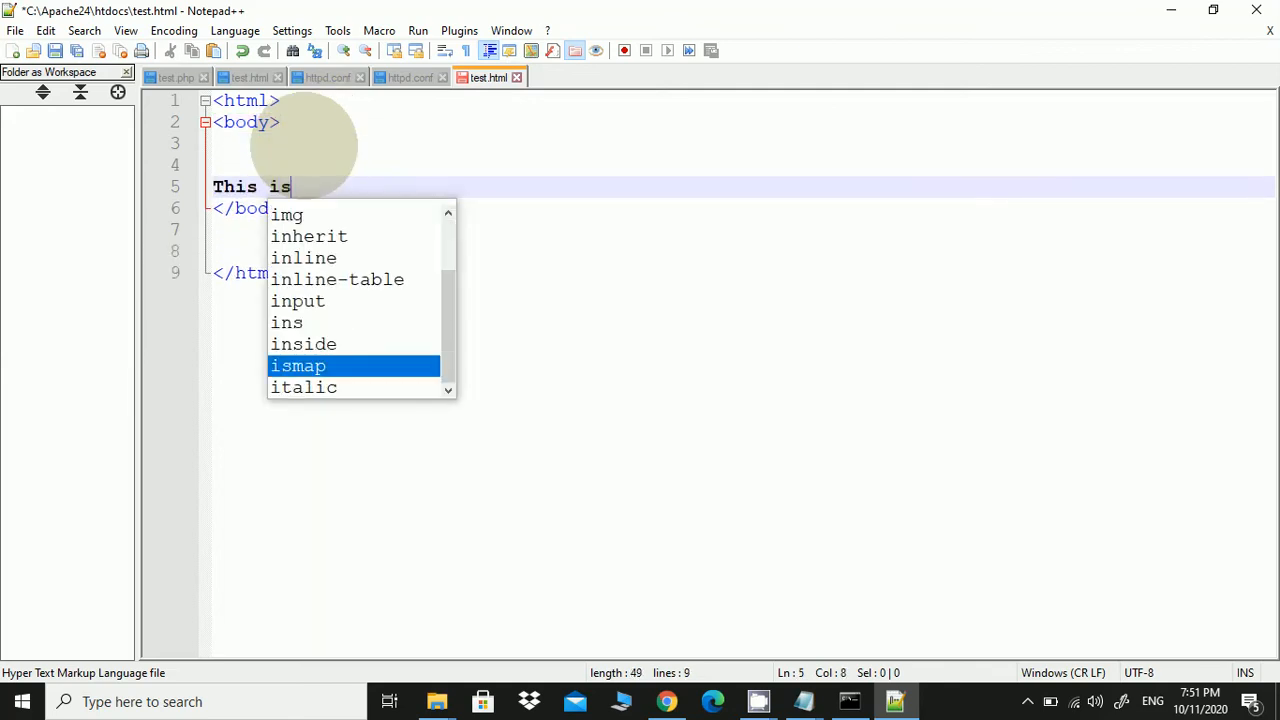
{"action": "type", "text": " my "}
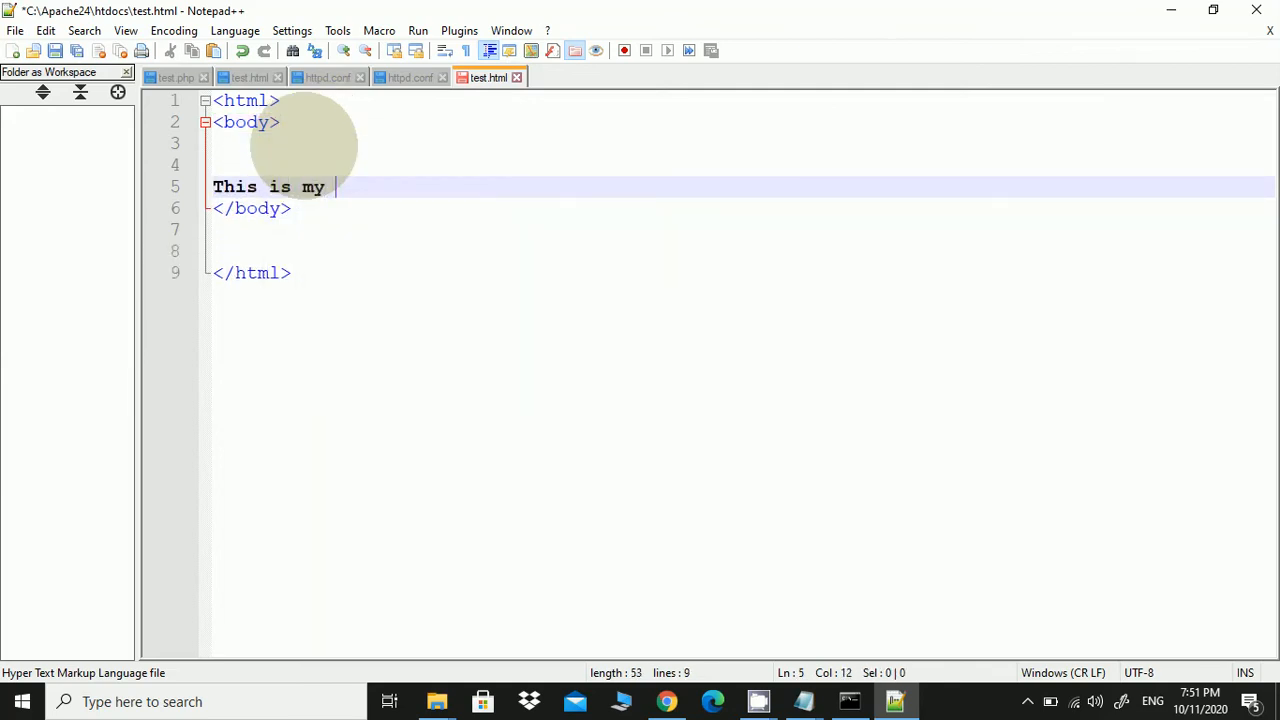
{"action": "type", "text": "web pahe"}
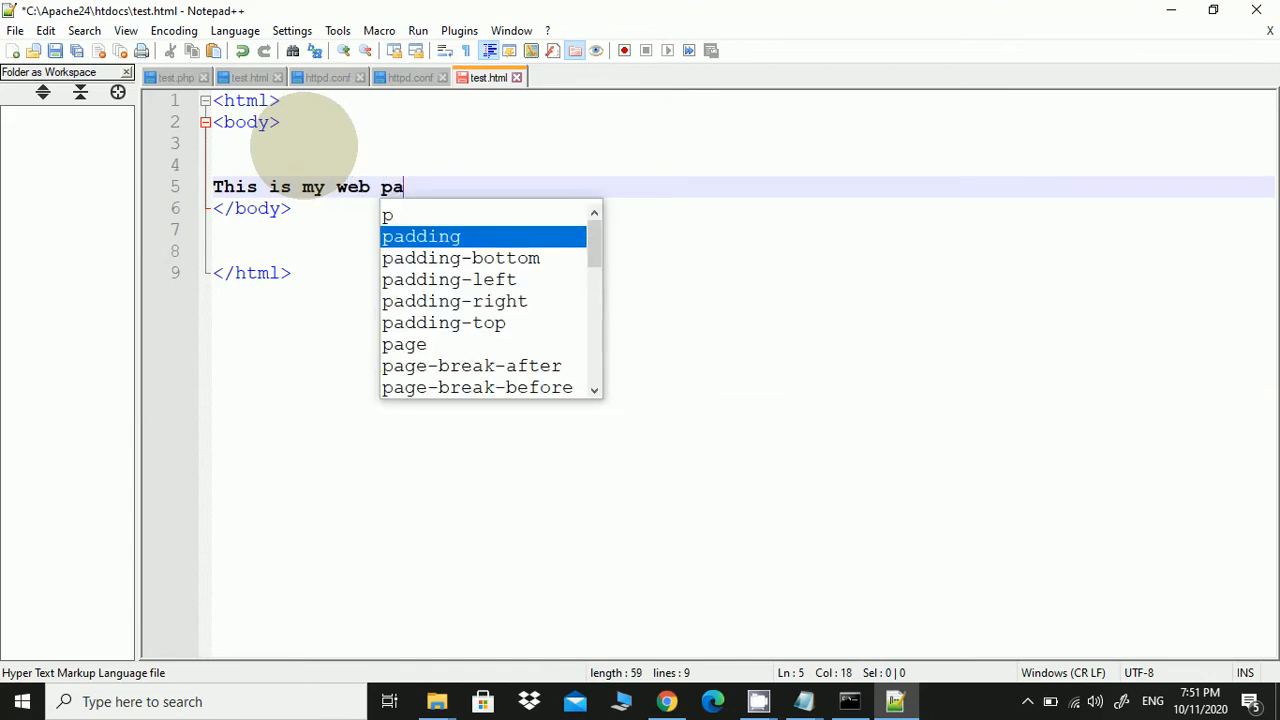
{"action": "double_click", "coordinate": [405, 187]}
{"action": "type", "text": "pa"}
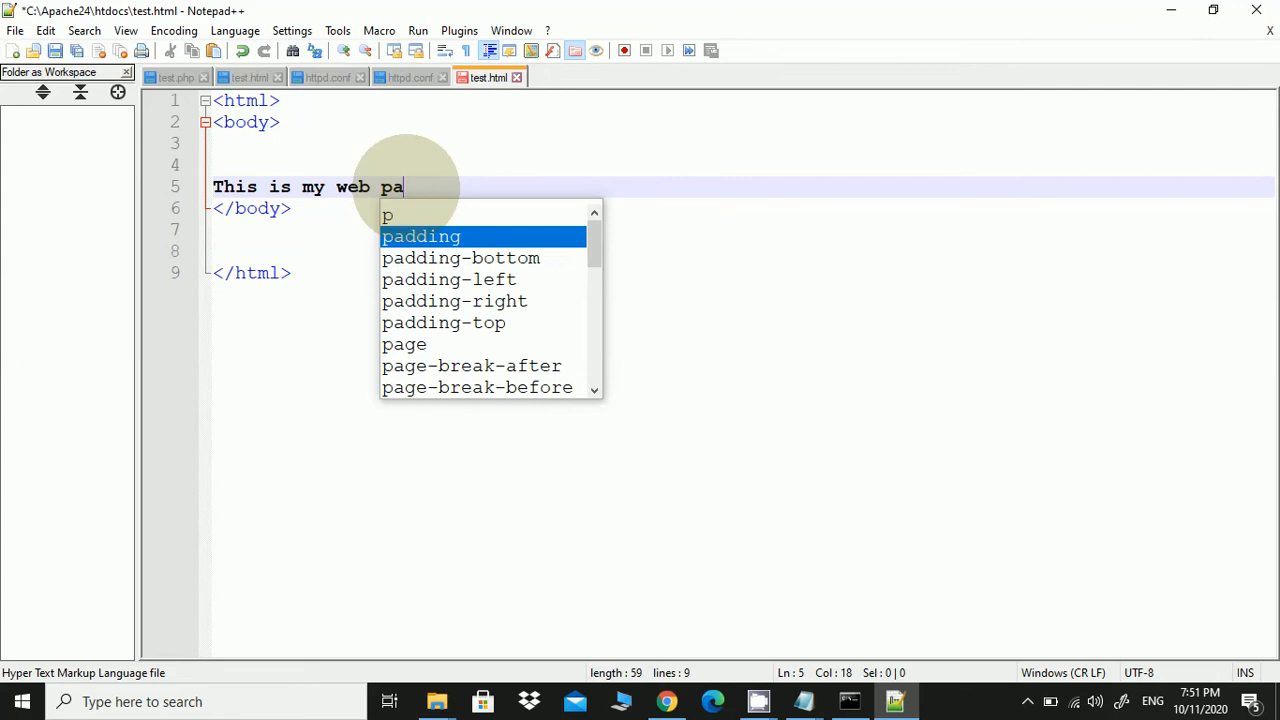
{"action": "type", "text": "ge"}
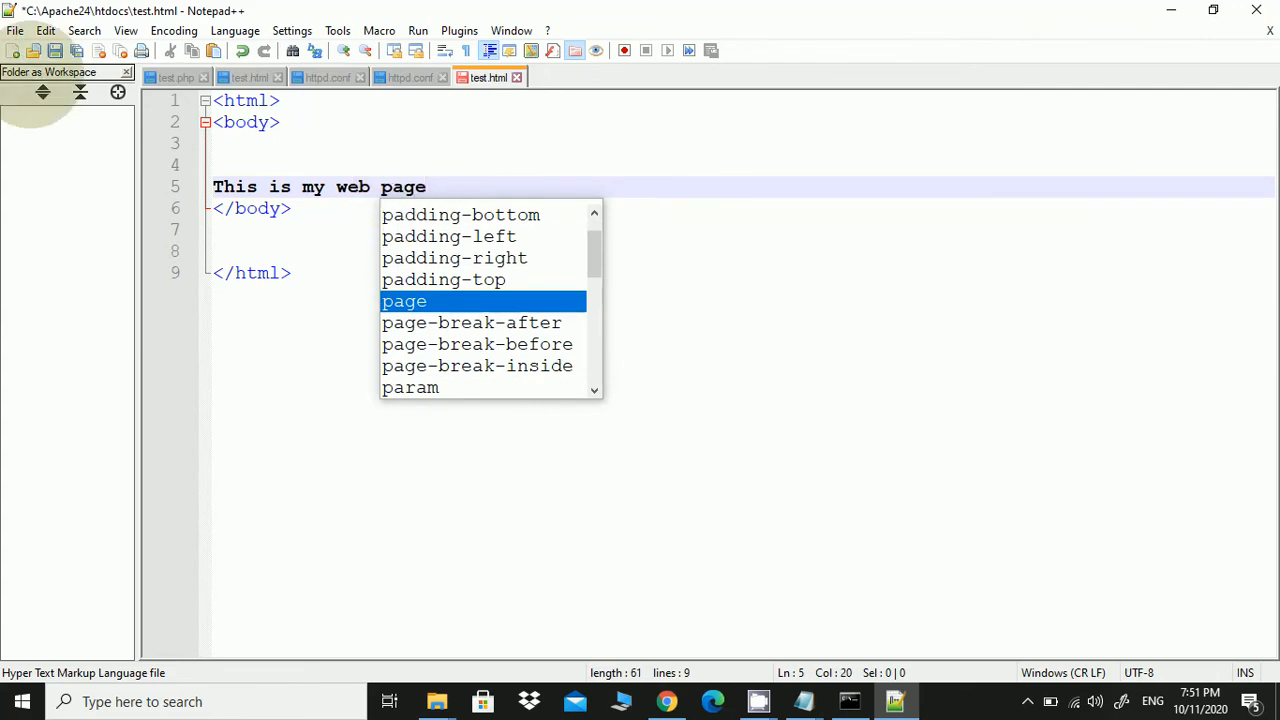
Save test.html and return to the htdocs folder window
{"action": "key", "text": "ctrl+s"}
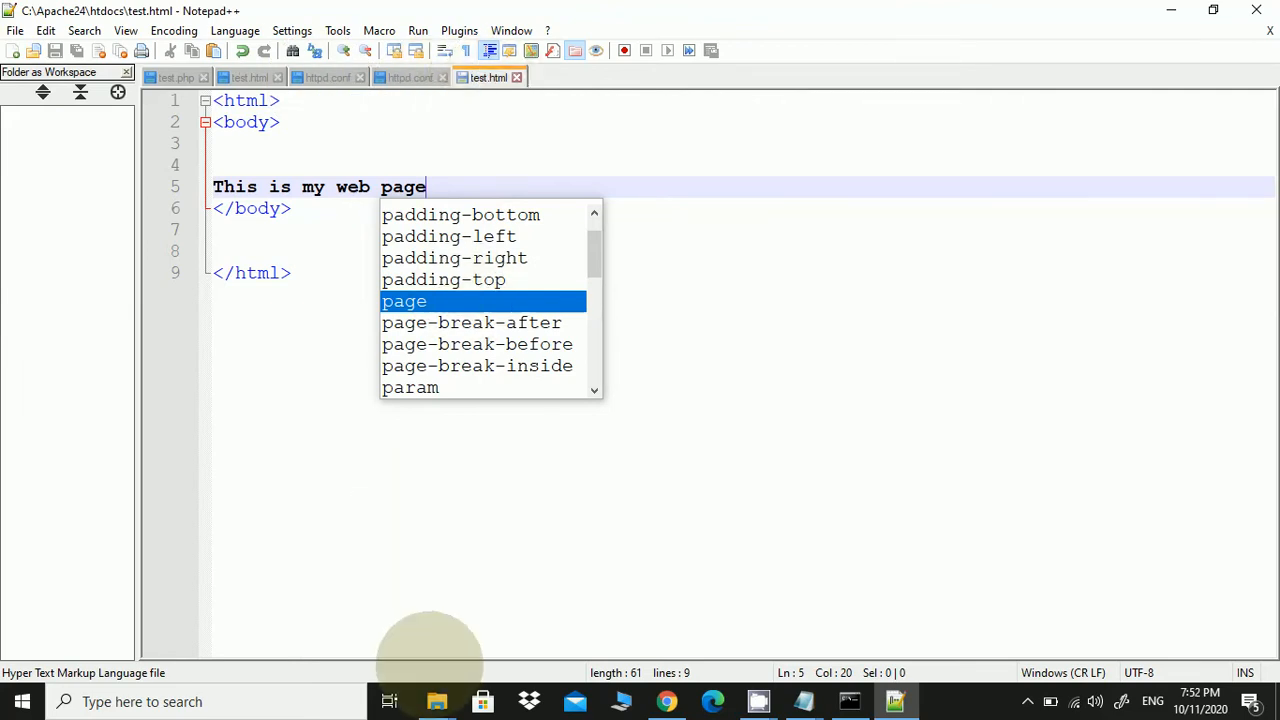
{"action": "left_click", "coordinate": [437, 700]}
{"action": "left_click", "coordinate": [491, 634]}
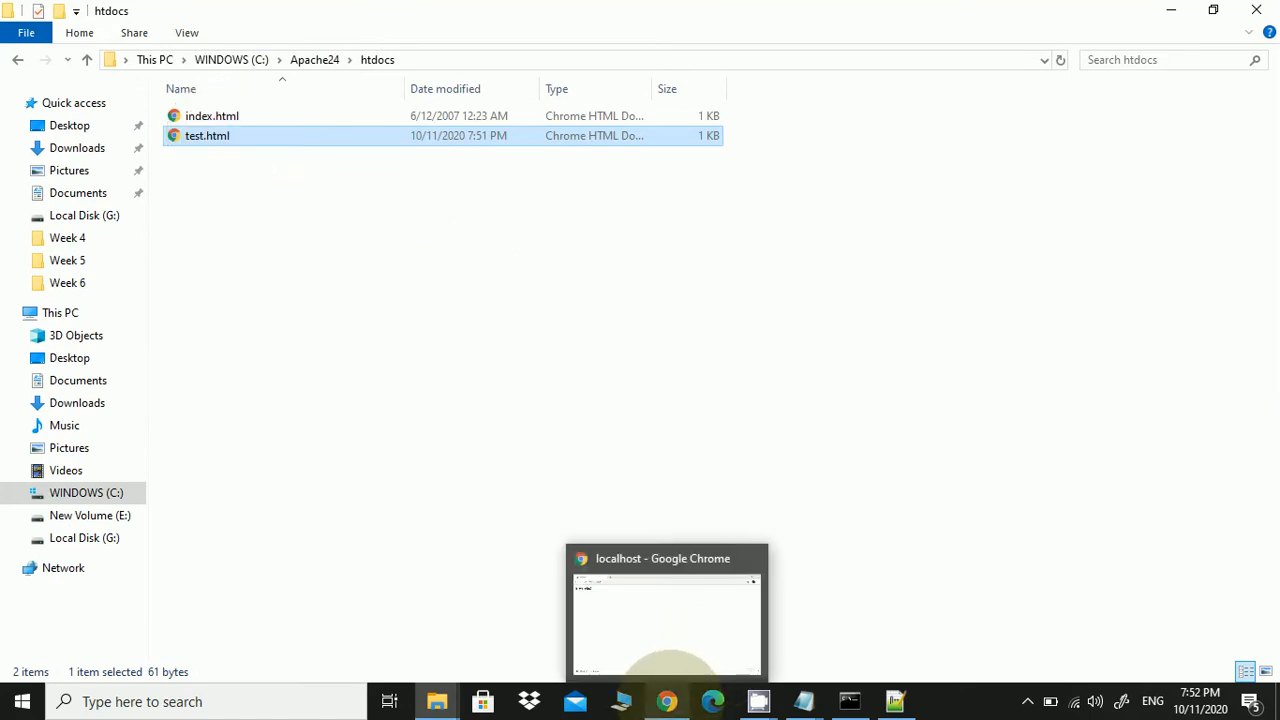
Load localhost/test.html in Chrome to display 'This is my web page', then return to Notepad
{"action": "left_click", "coordinate": [667, 700]}
{"action": "left_click", "coordinate": [247, 49]}
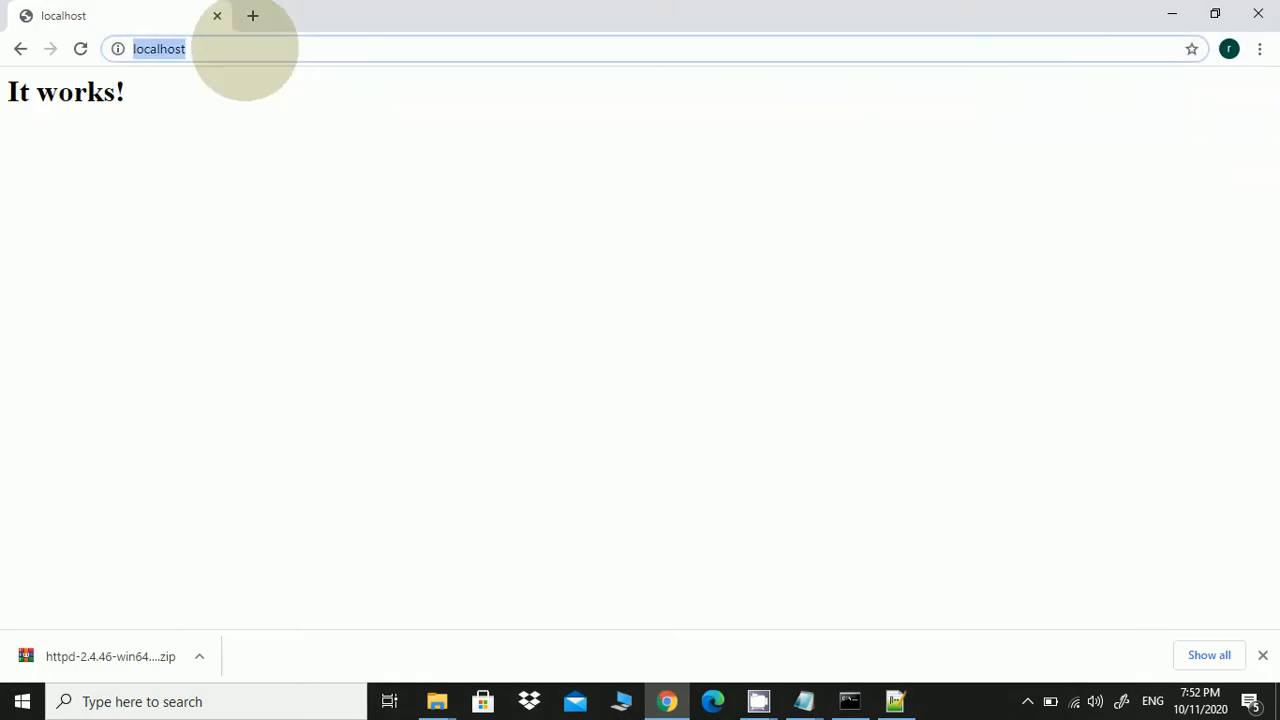
{"action": "left_click", "coordinate": [249, 50]}
{"action": "type", "text": "/"}
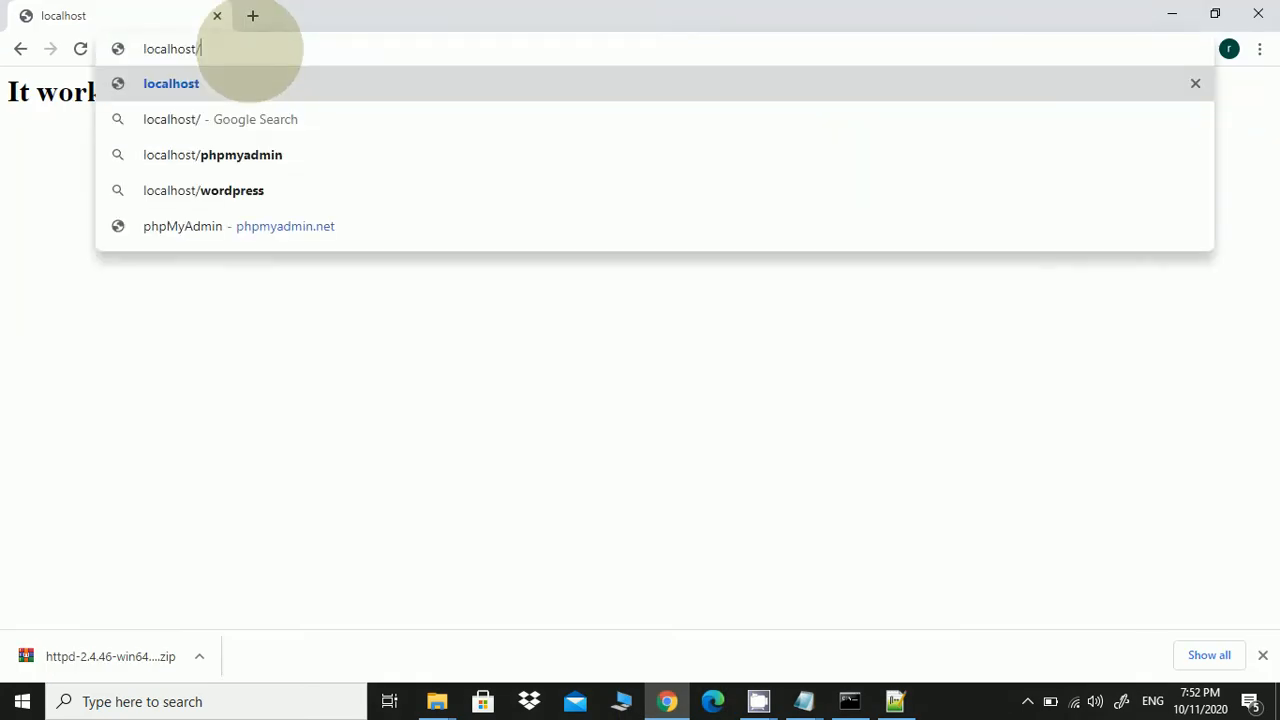
{"action": "type", "text": "test"}
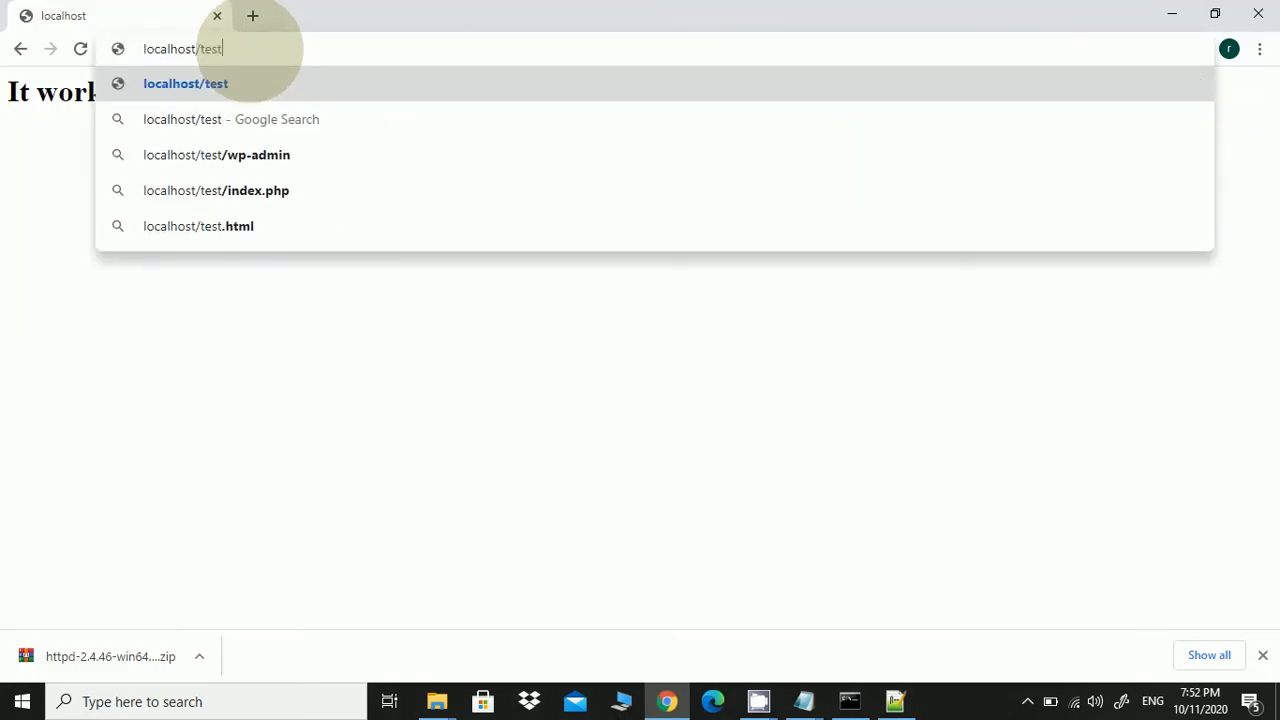
{"action": "type", "text": ".html"}
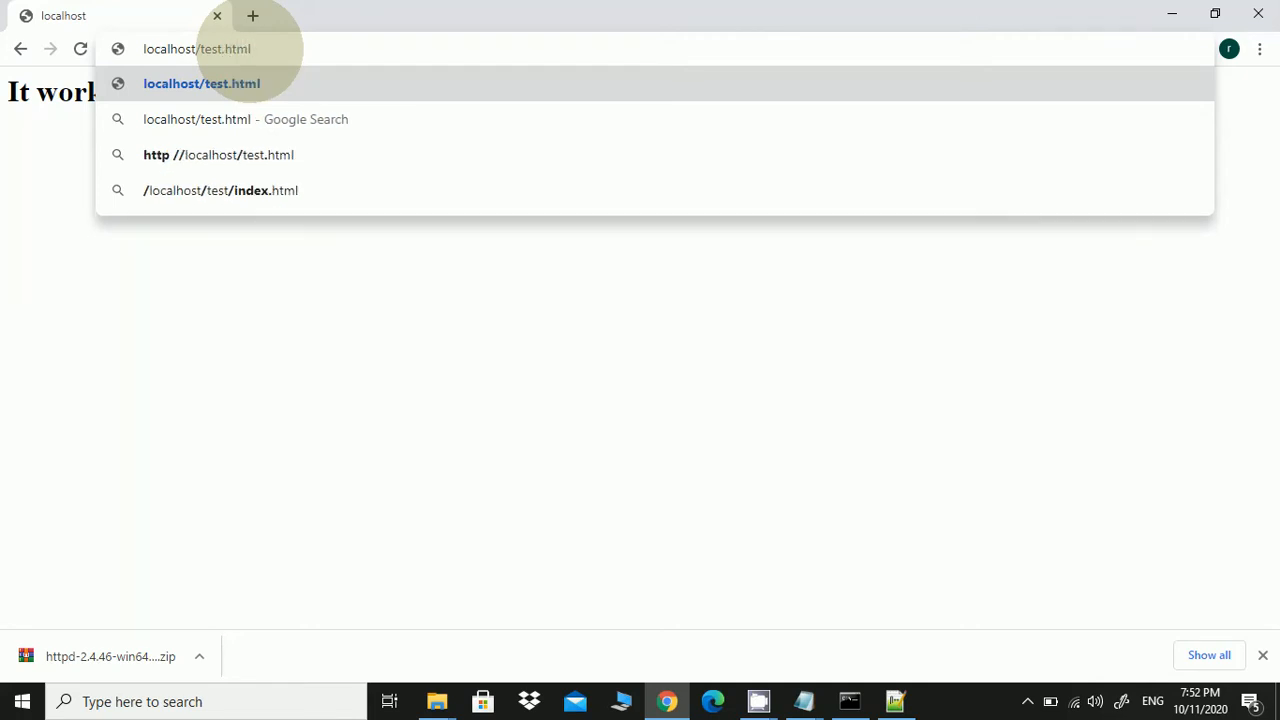
{"action": "key", "text": "Return"}
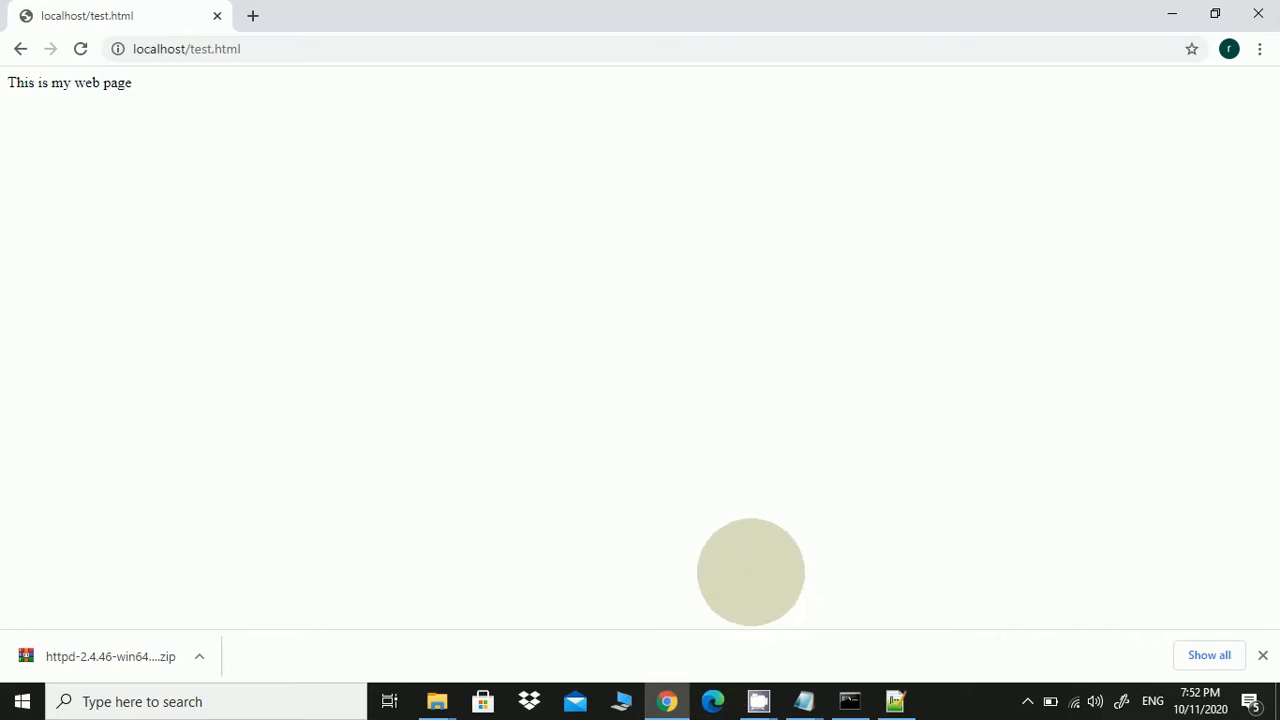
{"action": "mouse_move", "coordinate": [758, 690]}
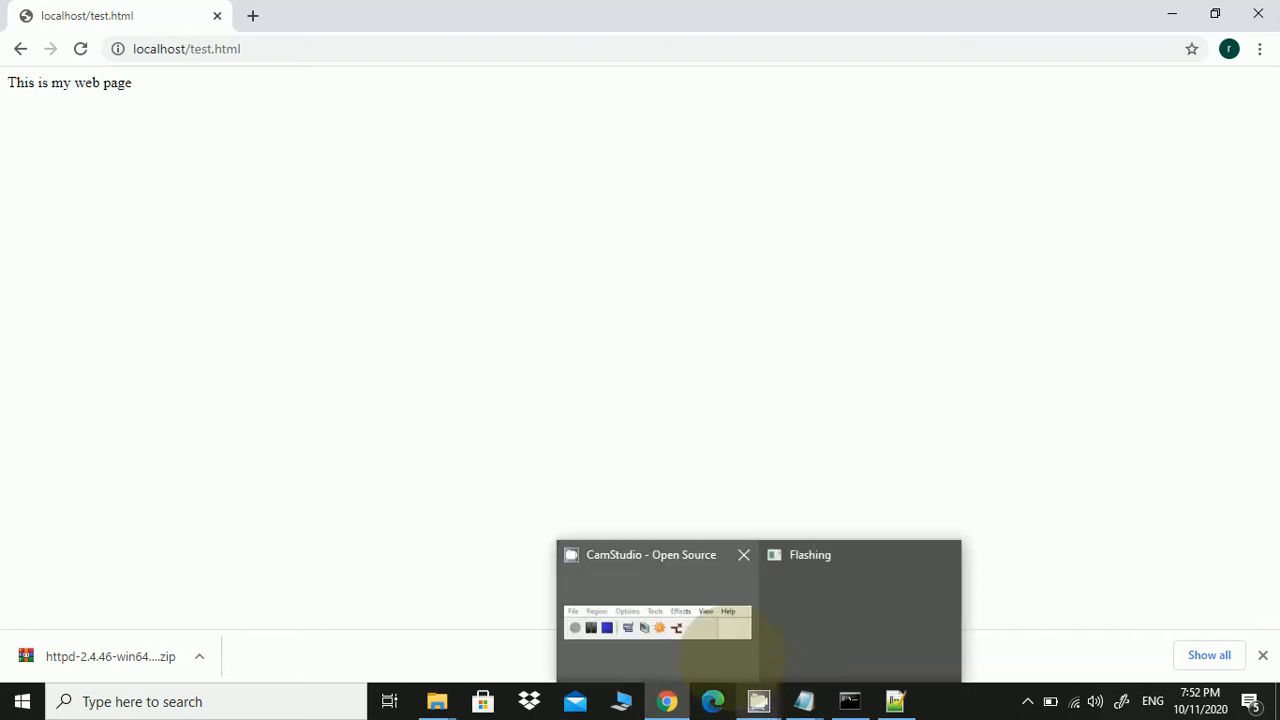
{"action": "left_click", "coordinate": [731, 651]}
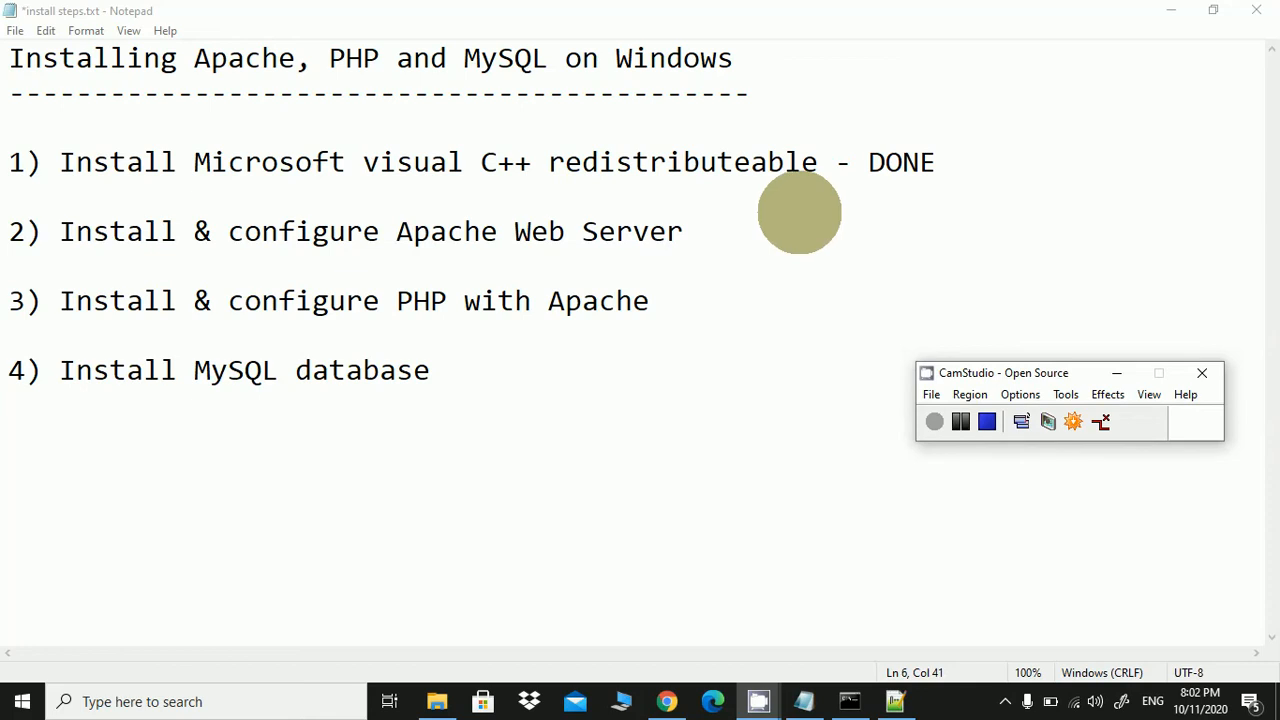
Append '- DONE' to the Apache Web Server line (step 2) in Notepad
{"action": "left_click", "coordinate": [747, 230]}
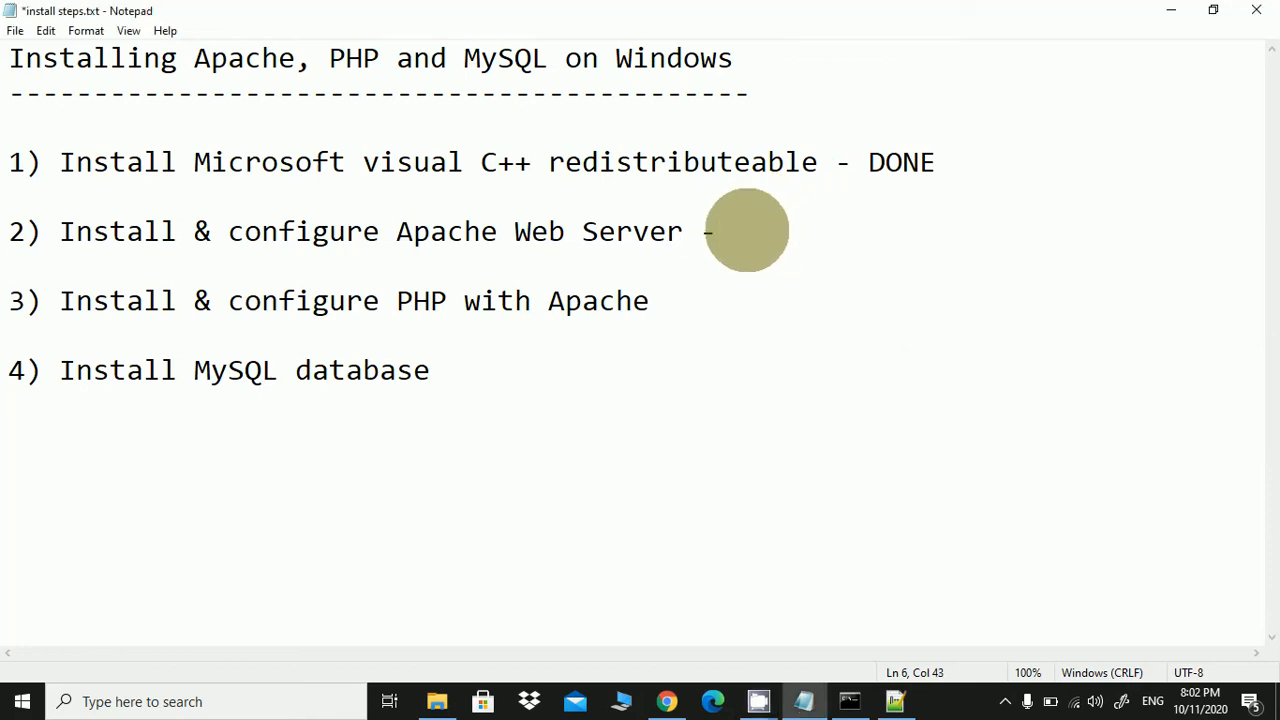
{"action": "type", "text": "- DONE"}
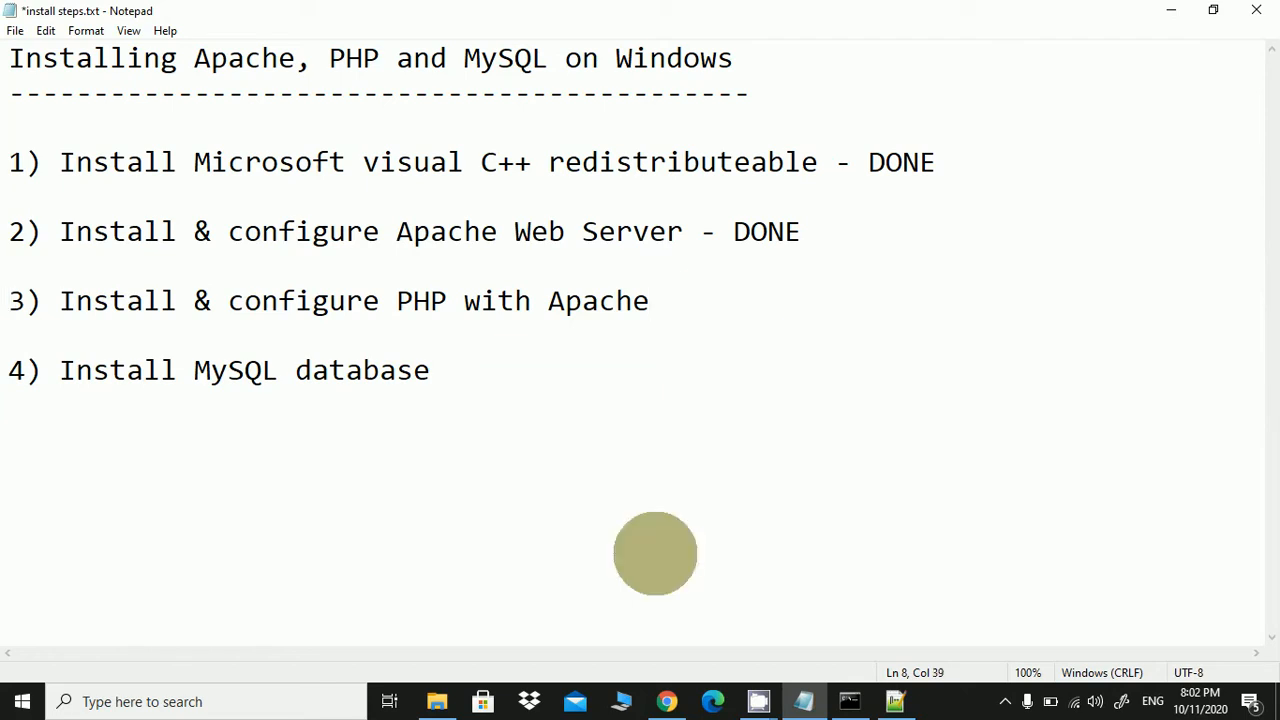
Search Google for php, then open php.net Downloads and the Windows builds for PHP 7.4.11
{"action": "left_click", "coordinate": [667, 701]}
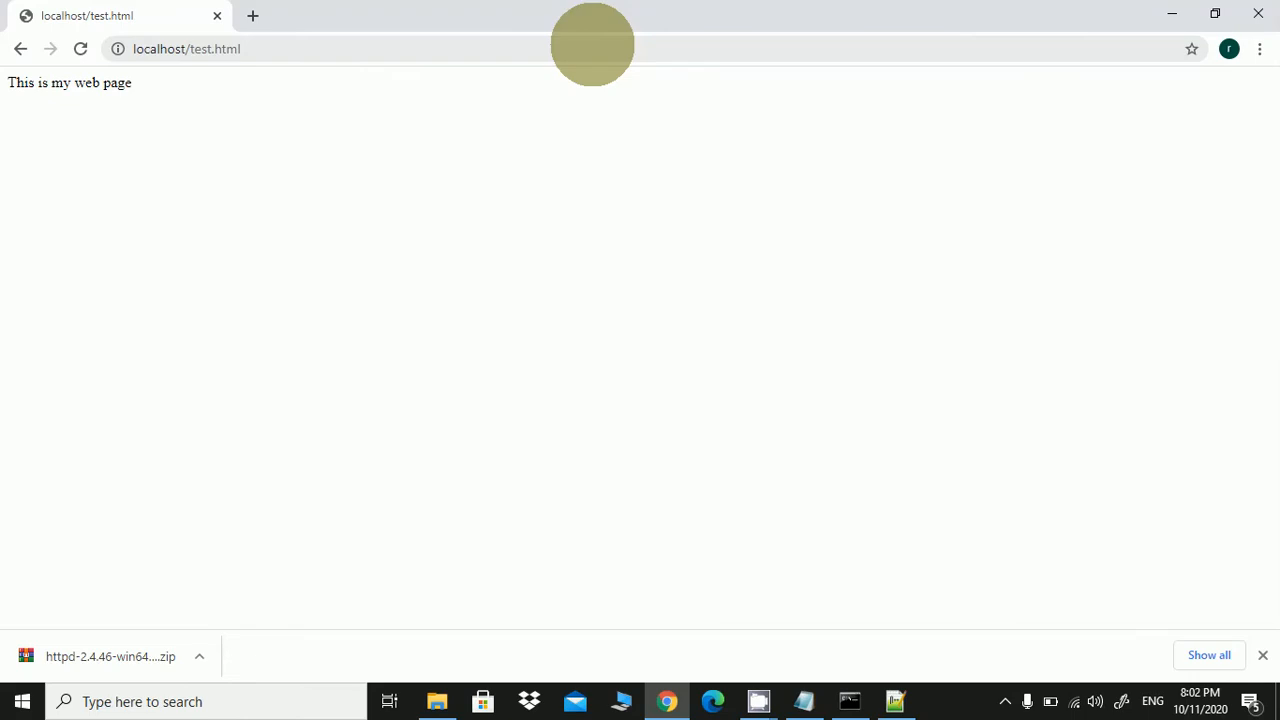
{"action": "left_click", "coordinate": [592, 45]}
{"action": "type", "text": "google.com"}
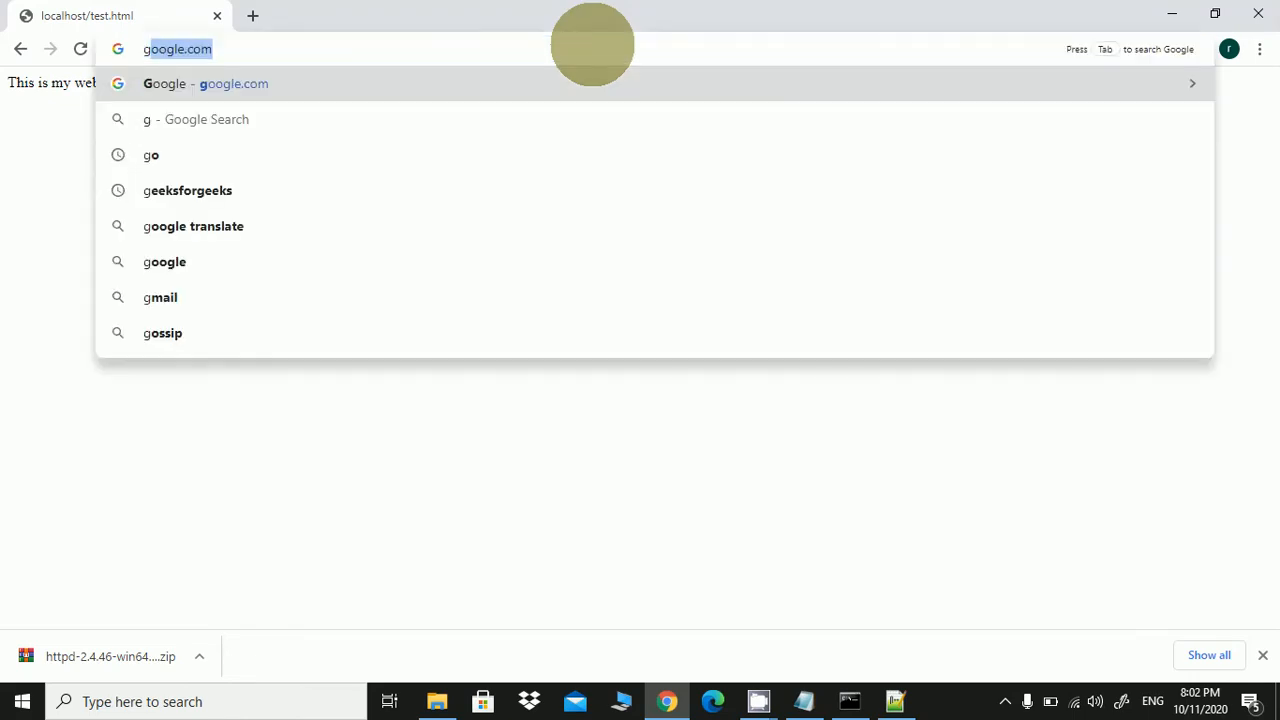
{"action": "key", "text": "Return"}
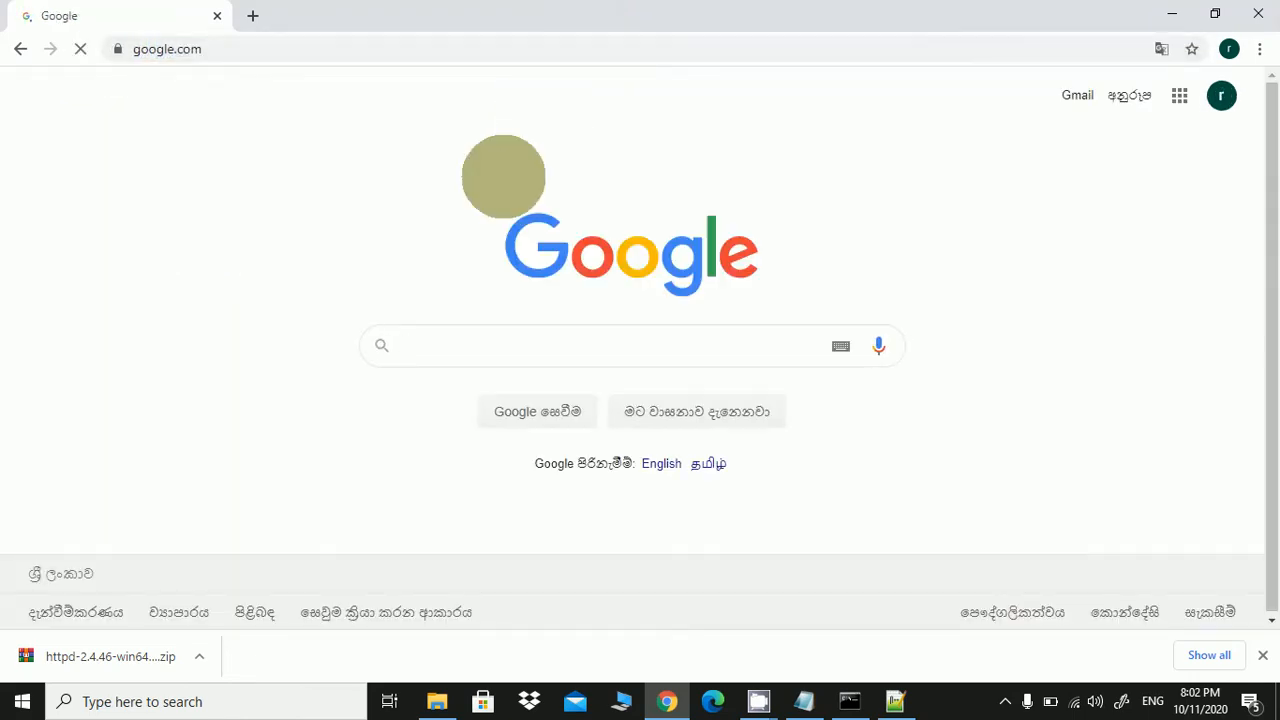
{"action": "type", "text": "php"}
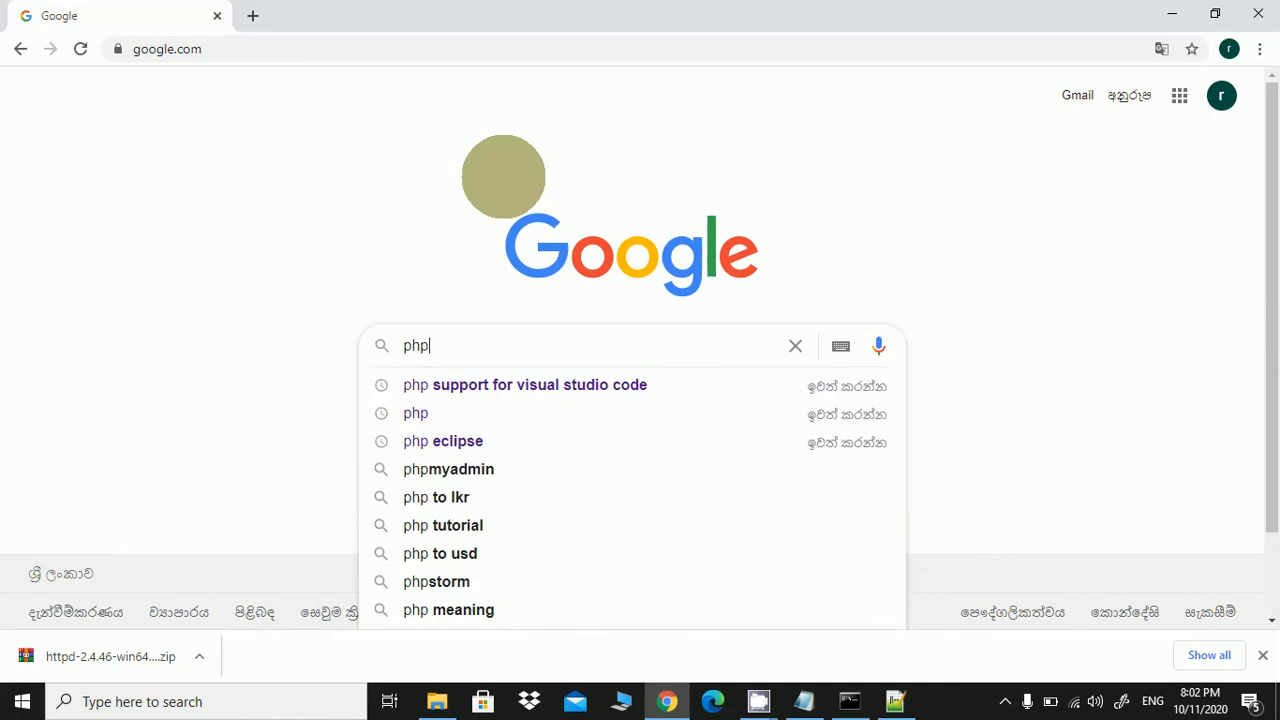
{"action": "key", "text": "Return"}
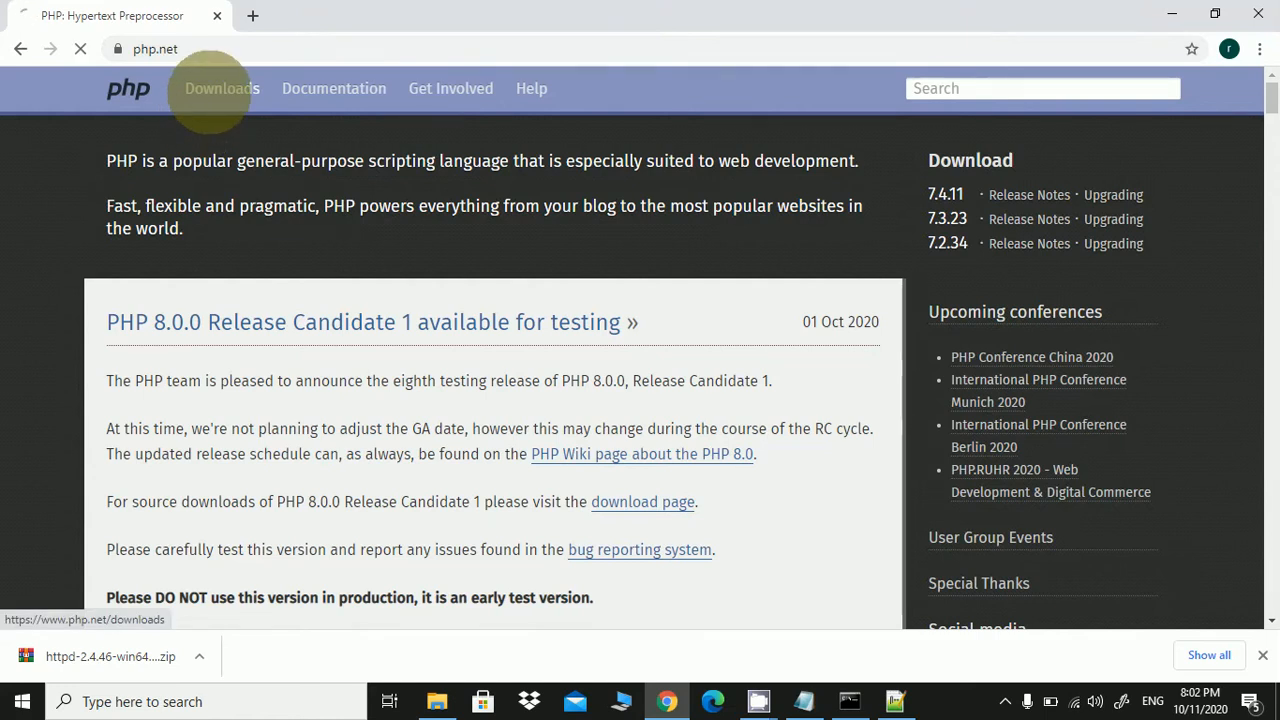
{"action": "left_click", "coordinate": [213, 90]}
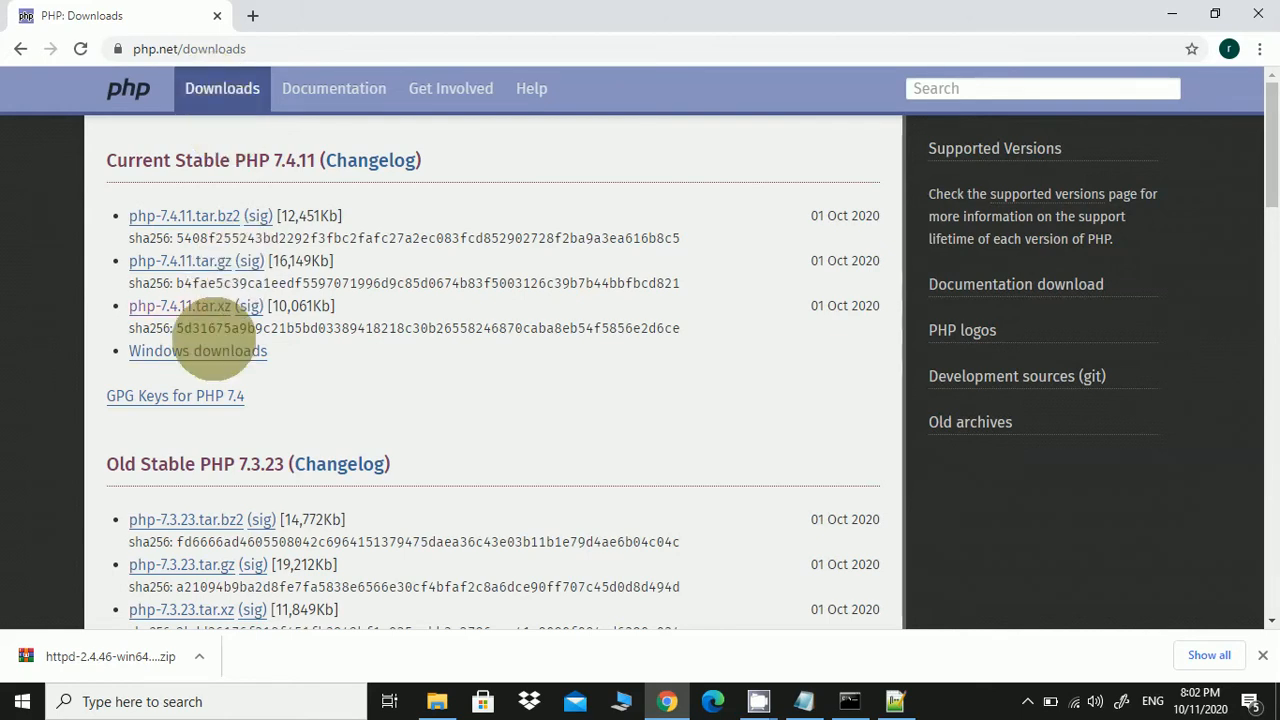
{"action": "left_click", "coordinate": [215, 350]}
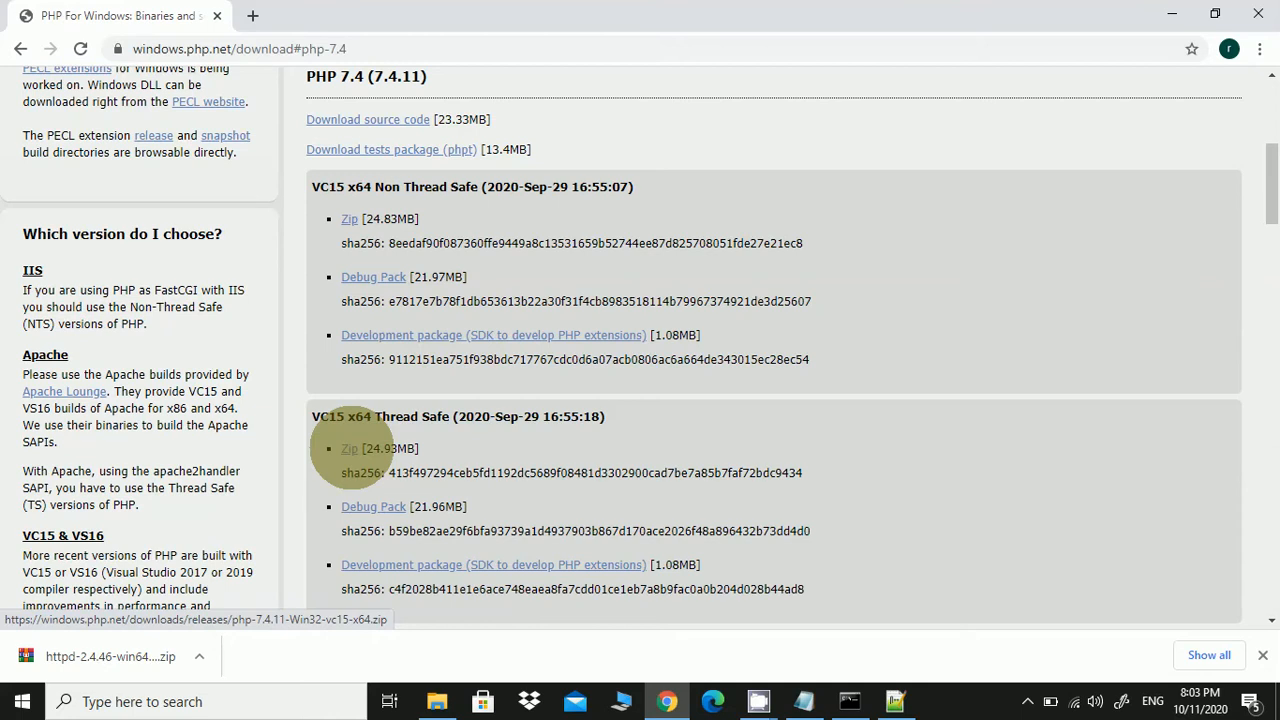
Download the VC15 x64 Thread Safe PHP 7.4.11 zip and save it to Downloads
{"action": "left_click", "coordinate": [349, 448]}
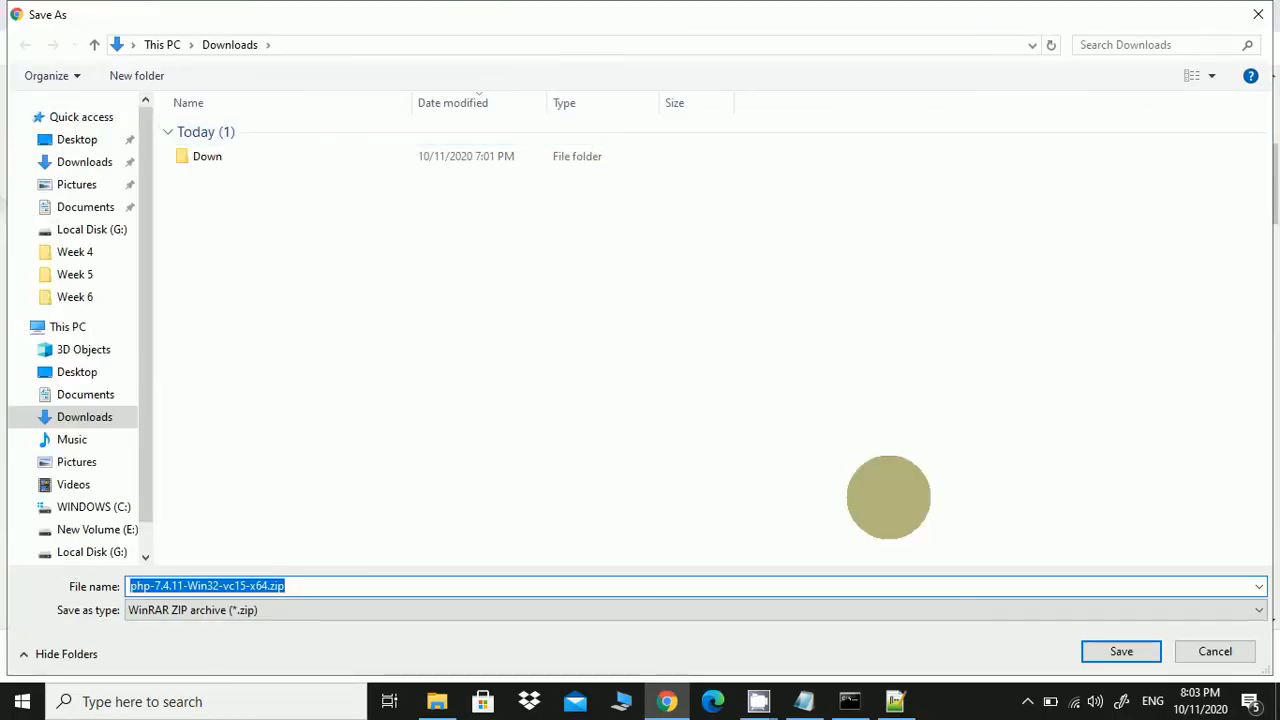
{"action": "left_click", "coordinate": [1121, 651]}
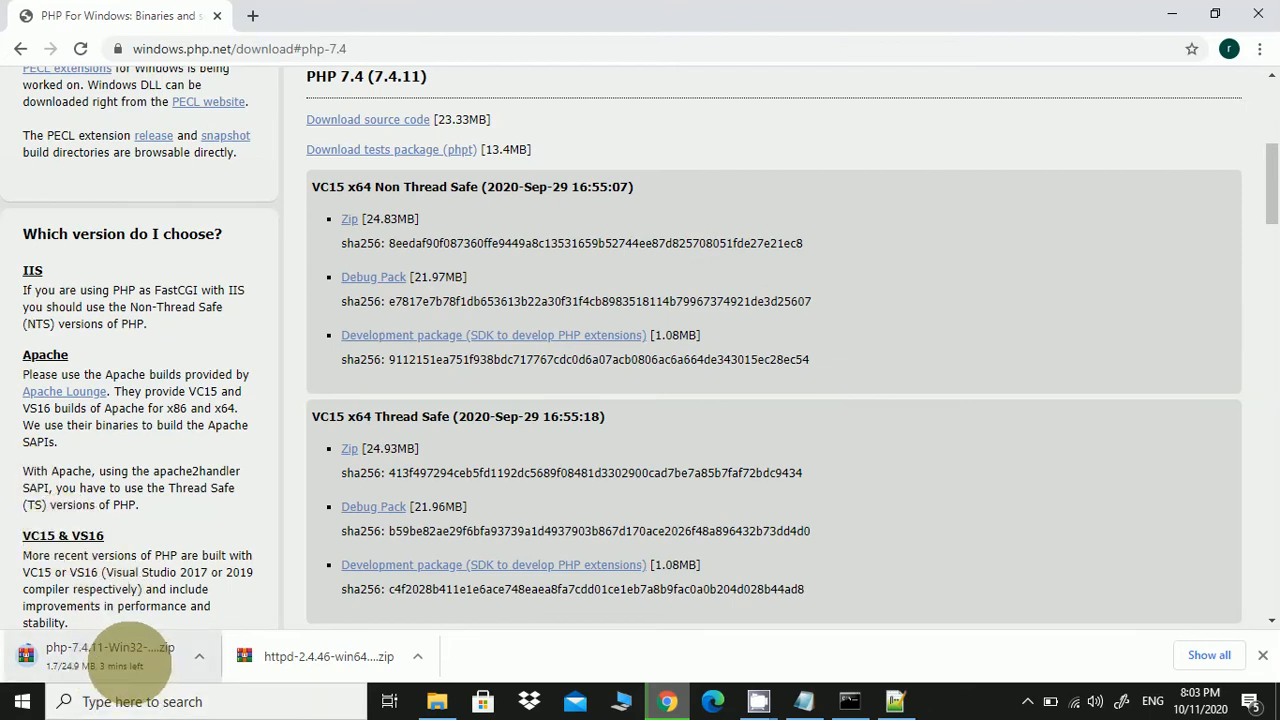
{"action": "mouse_move", "coordinate": [759, 690]}
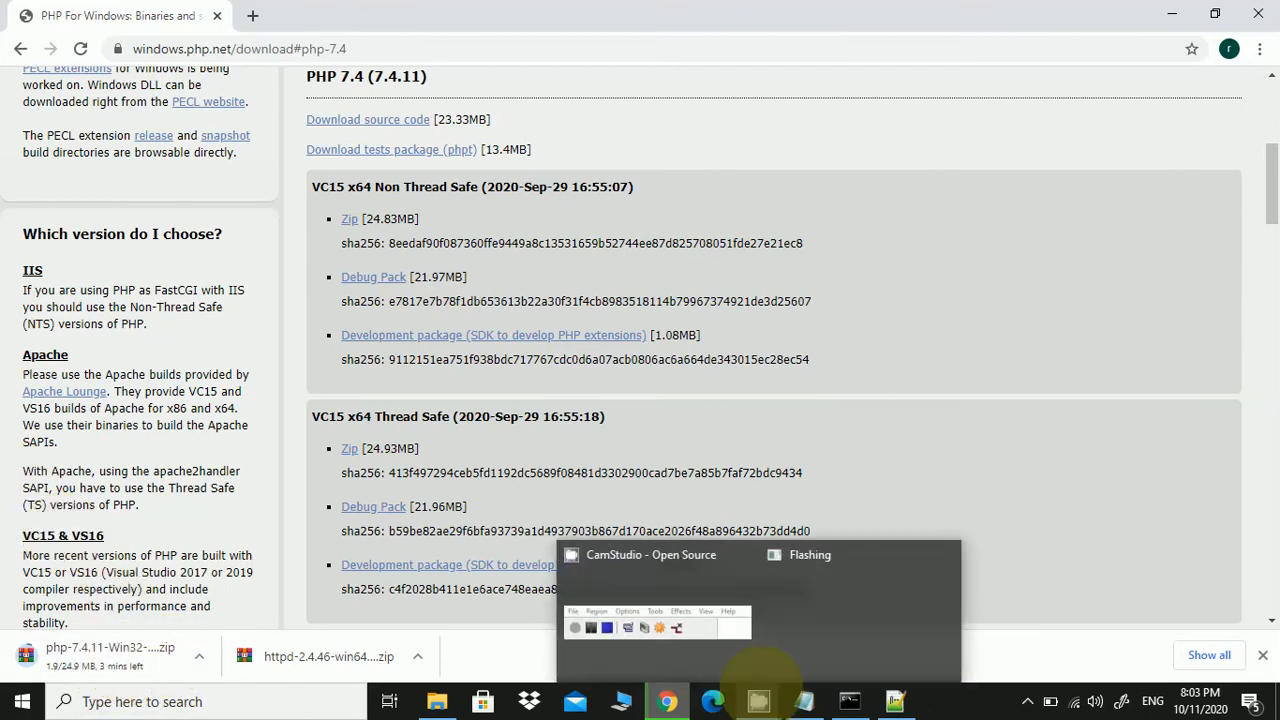
{"action": "left_click", "coordinate": [724, 664]}
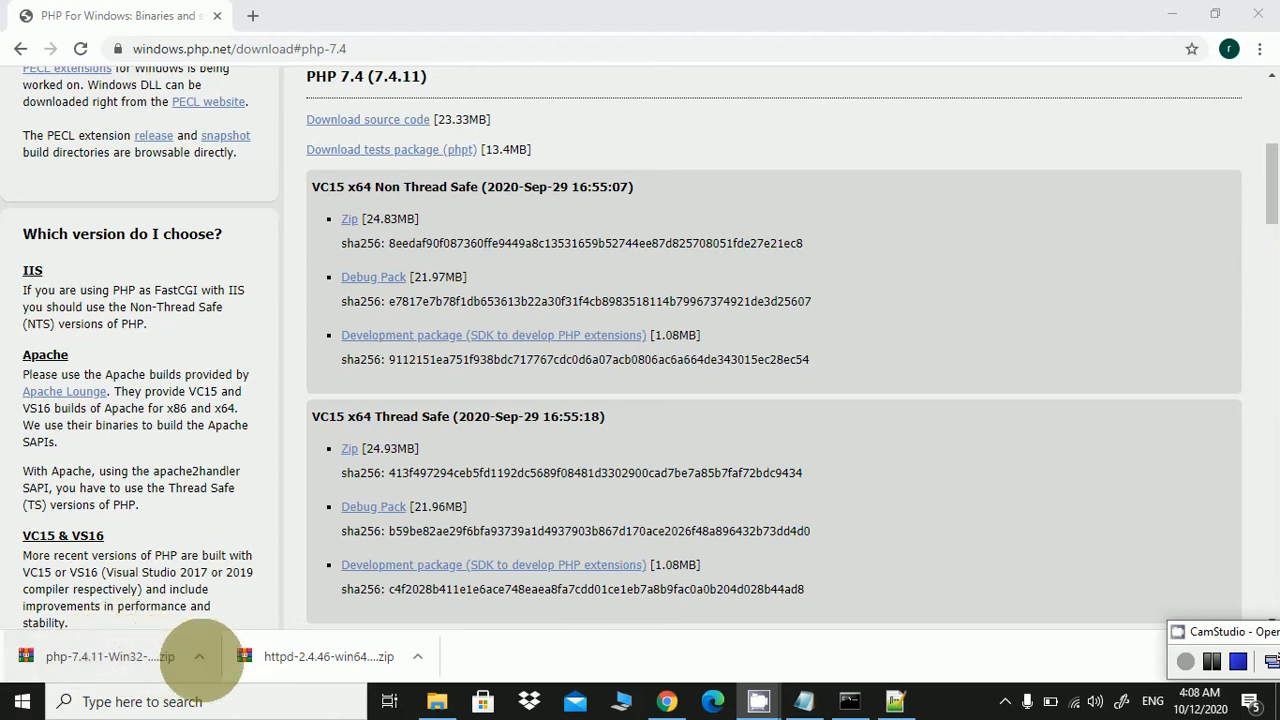
Show php-7.4.11-Win32-vc15-x64.zip in its Downloads folder from Chrome's download bar
{"action": "left_click", "coordinate": [199, 656]}
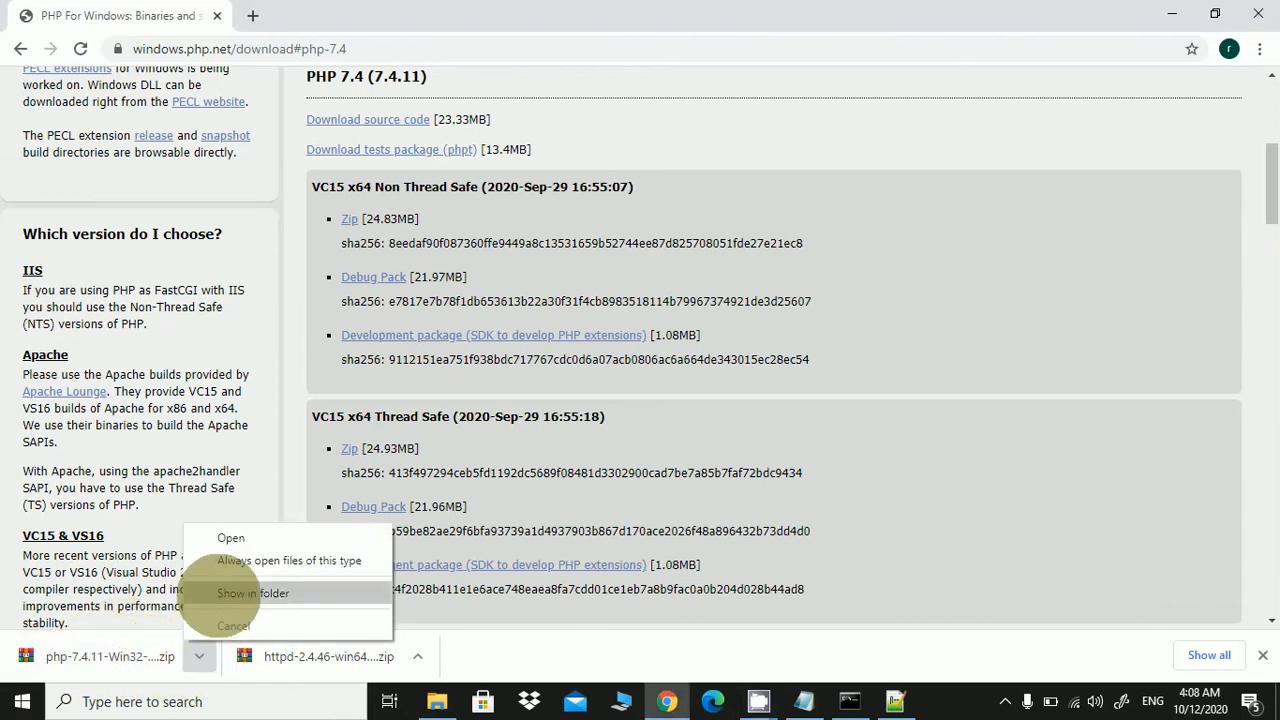
{"action": "left_click", "coordinate": [217, 593]}
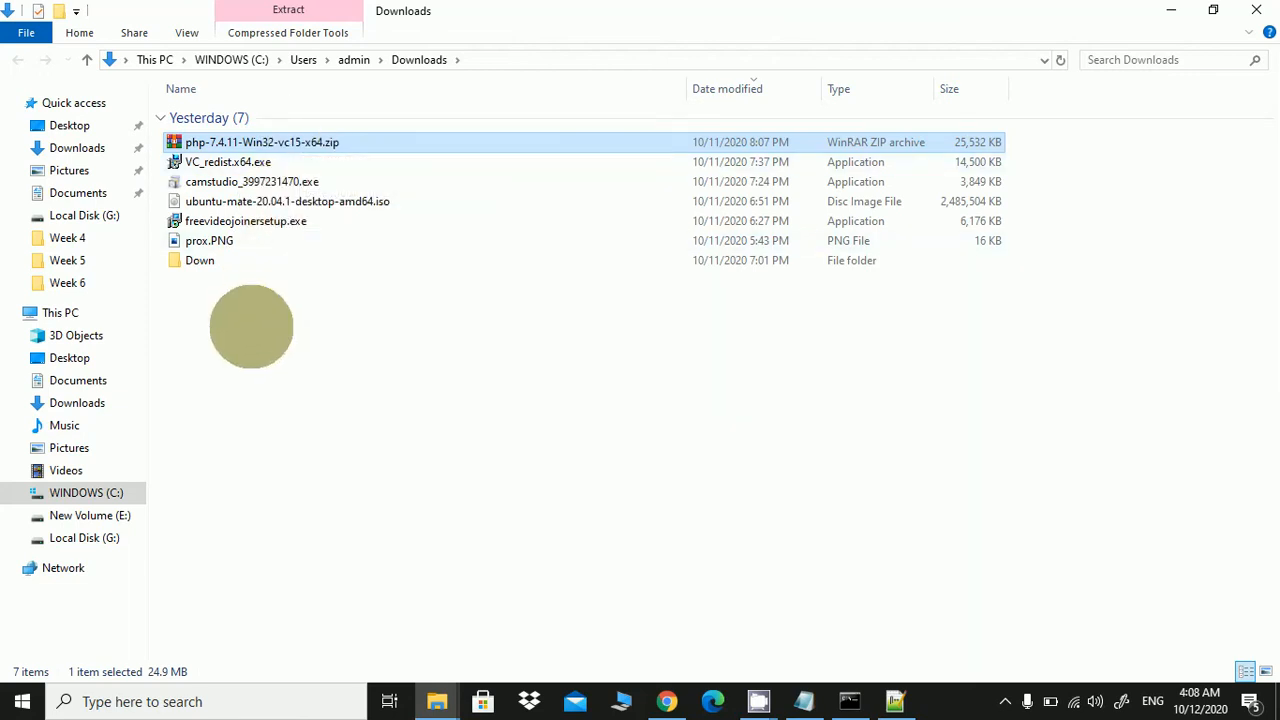
{"action": "right_click", "coordinate": [251, 326]}
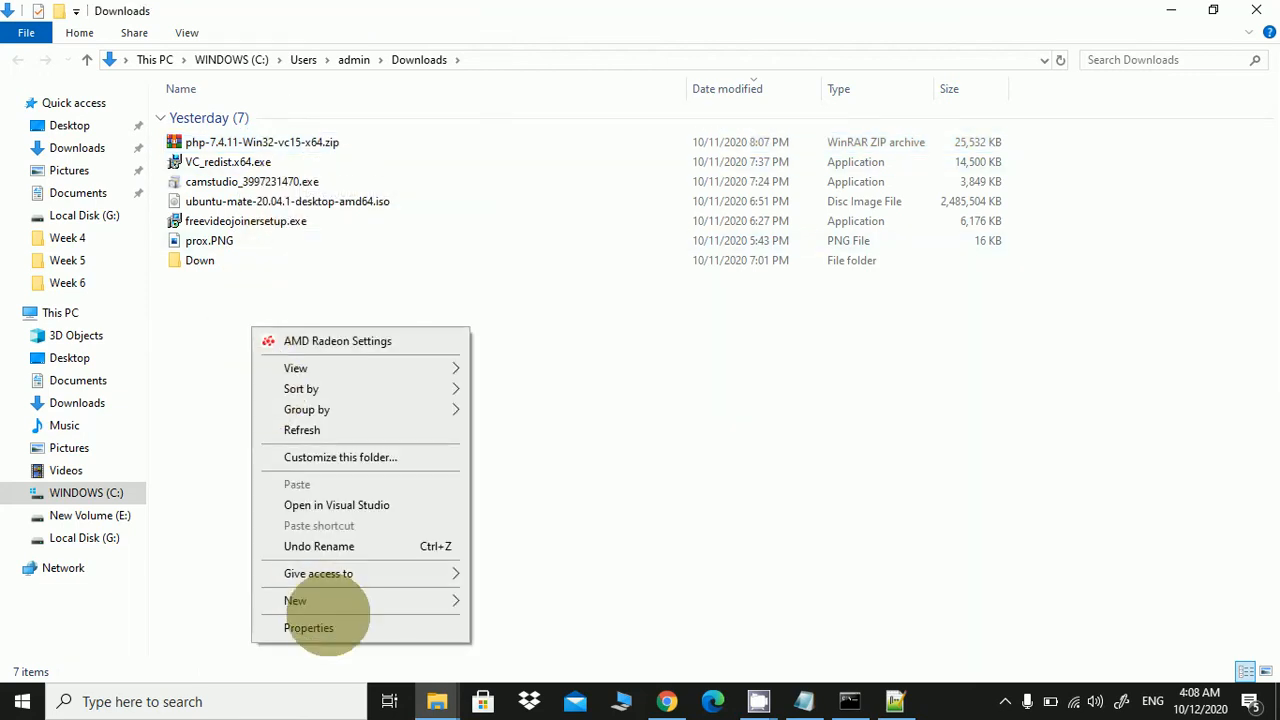
Make a new folder named php in Downloads and drag the PHP 7.4.11 zip into it
{"action": "mouse_move", "coordinate": [322, 600]}
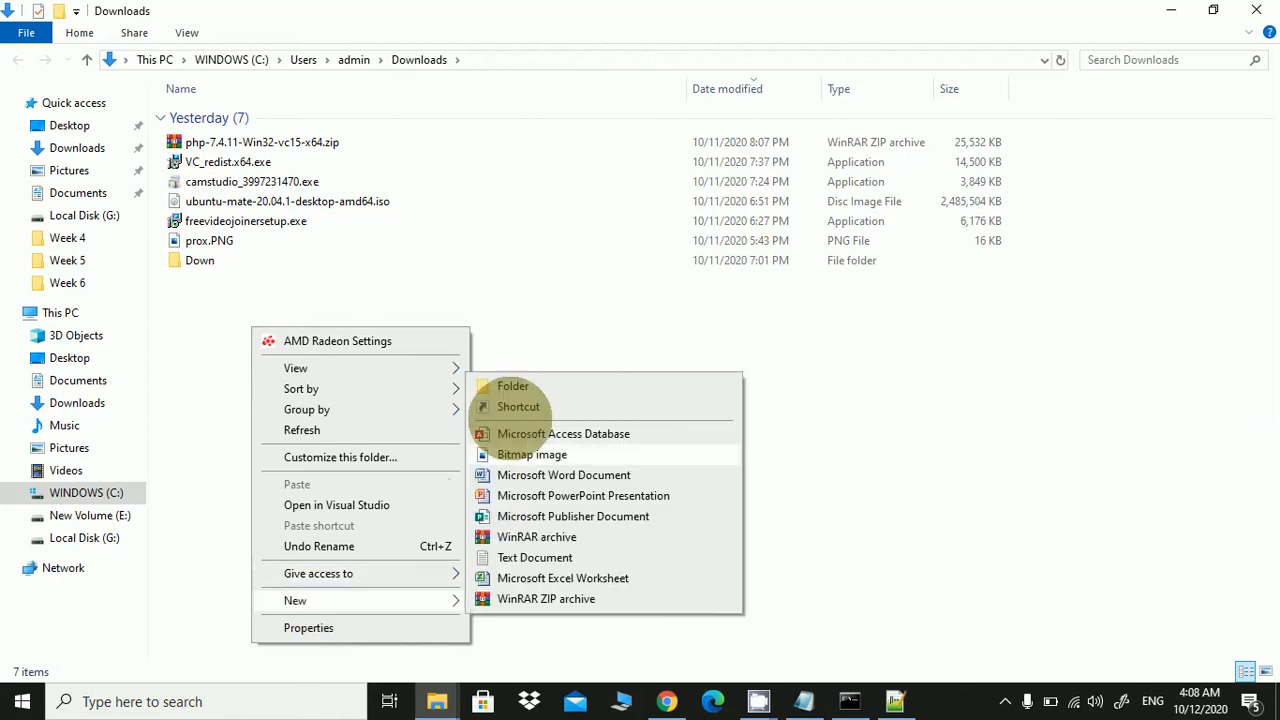
{"action": "left_click", "coordinate": [518, 384]}
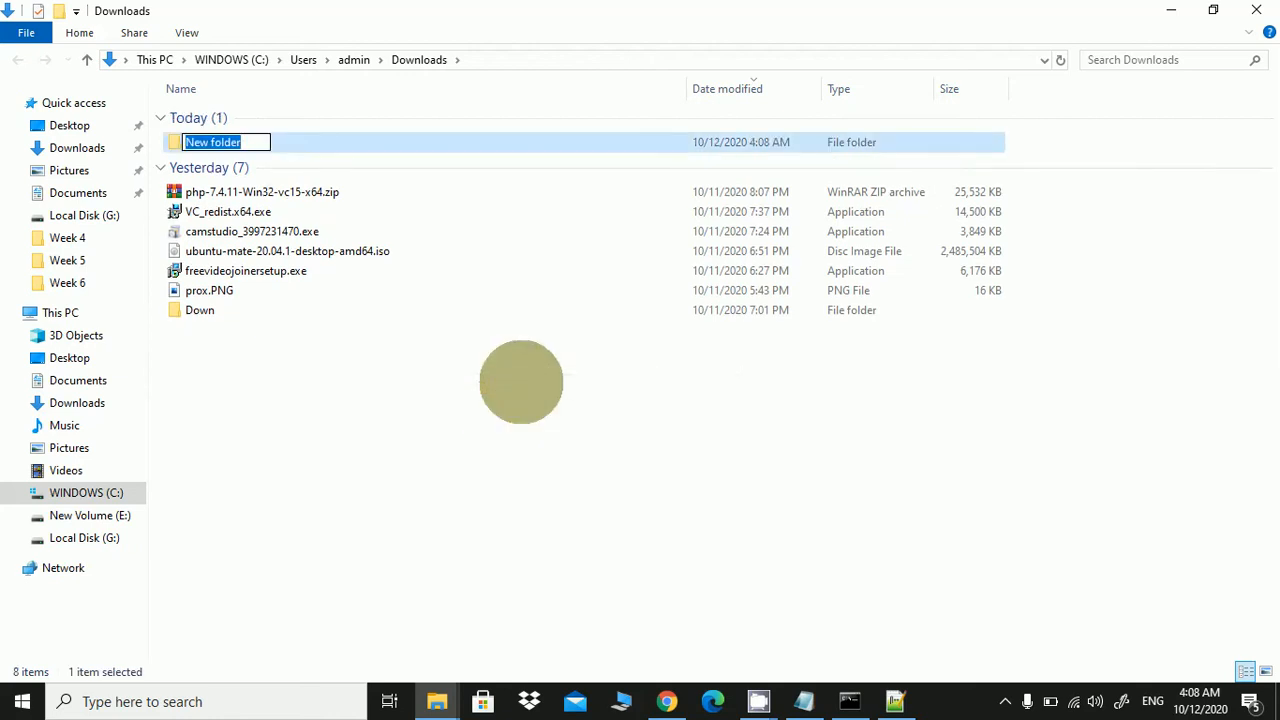
{"action": "type", "text": "php"}
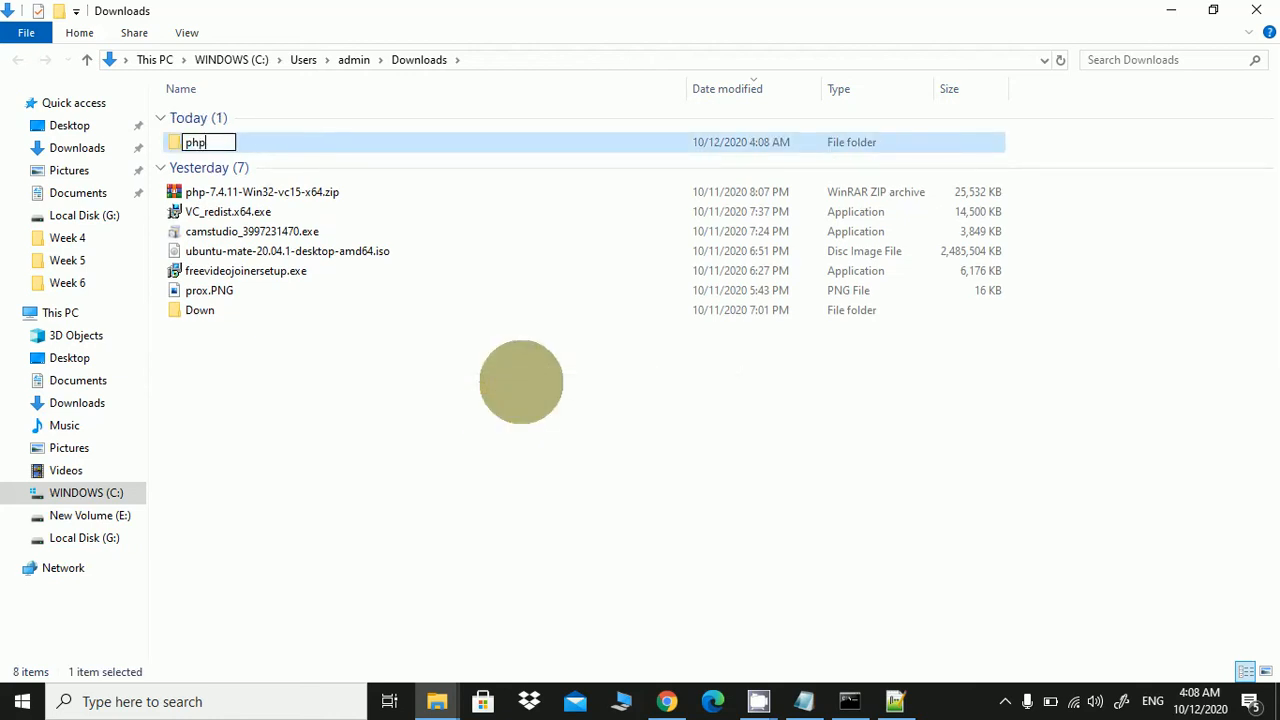
{"action": "left_click", "coordinate": [521, 382]}
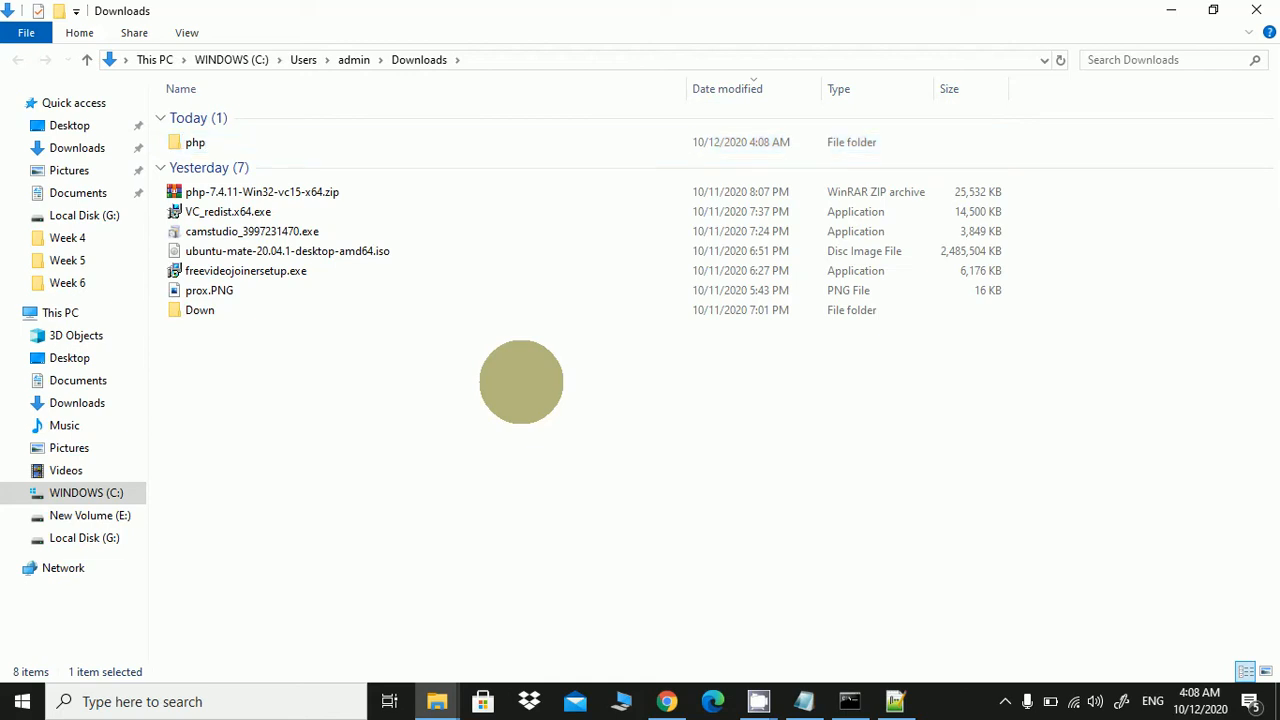
{"action": "left_click_drag", "start_coordinate": [225, 191], "coordinate": [200, 142]}
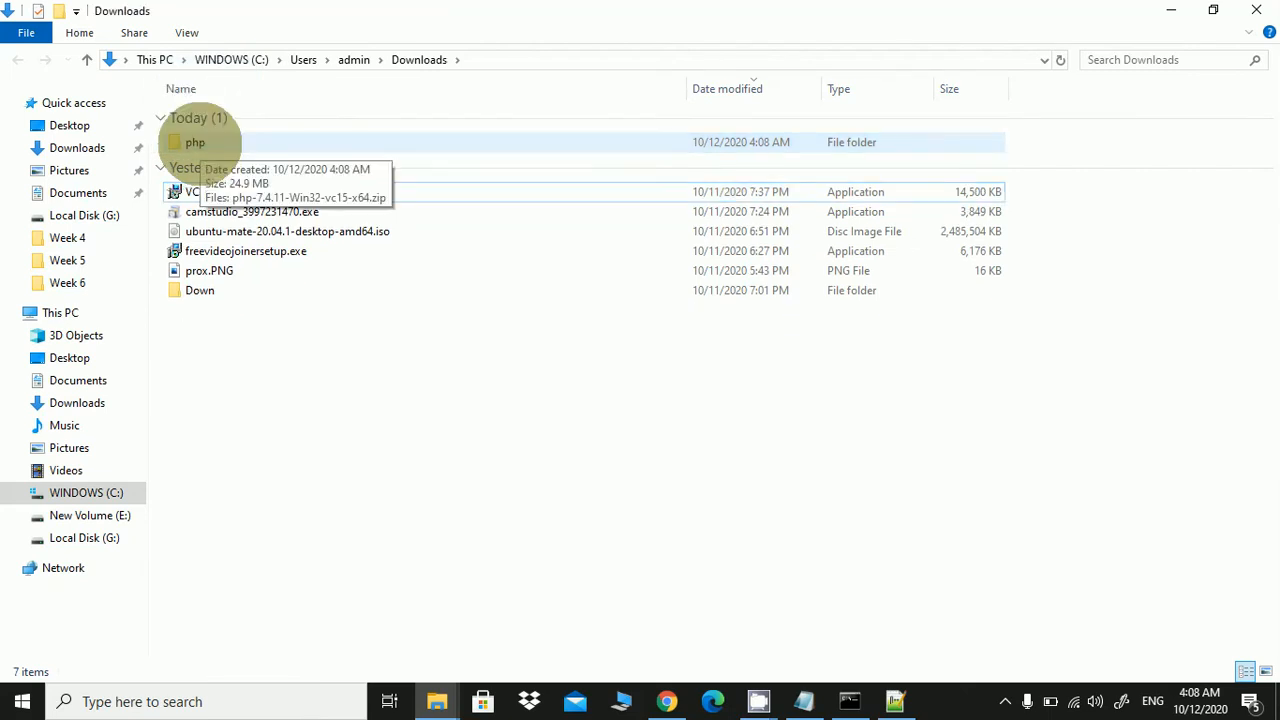
Use Extract Here on the PHP 7.4.11 zip inside the php folder, then go back to Downloads
{"action": "double_click", "coordinate": [200, 142]}
{"action": "left_click", "coordinate": [207, 115]}
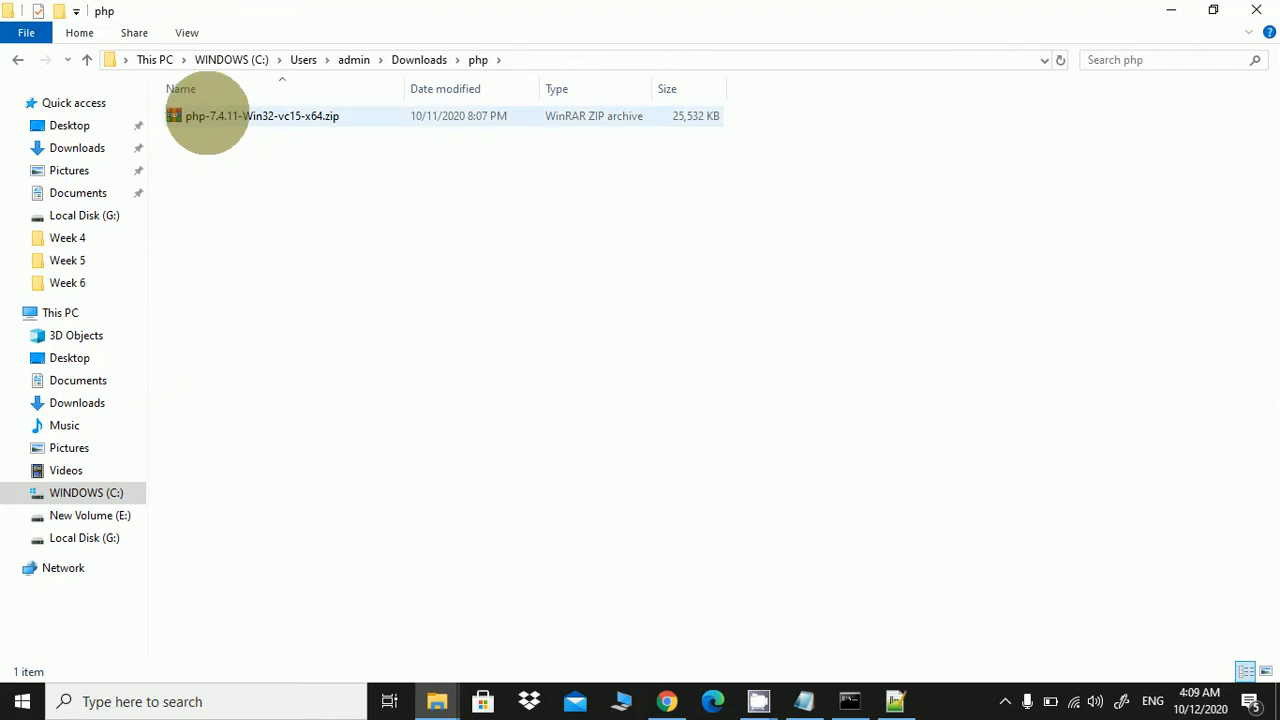
{"action": "left_click", "coordinate": [207, 115]}
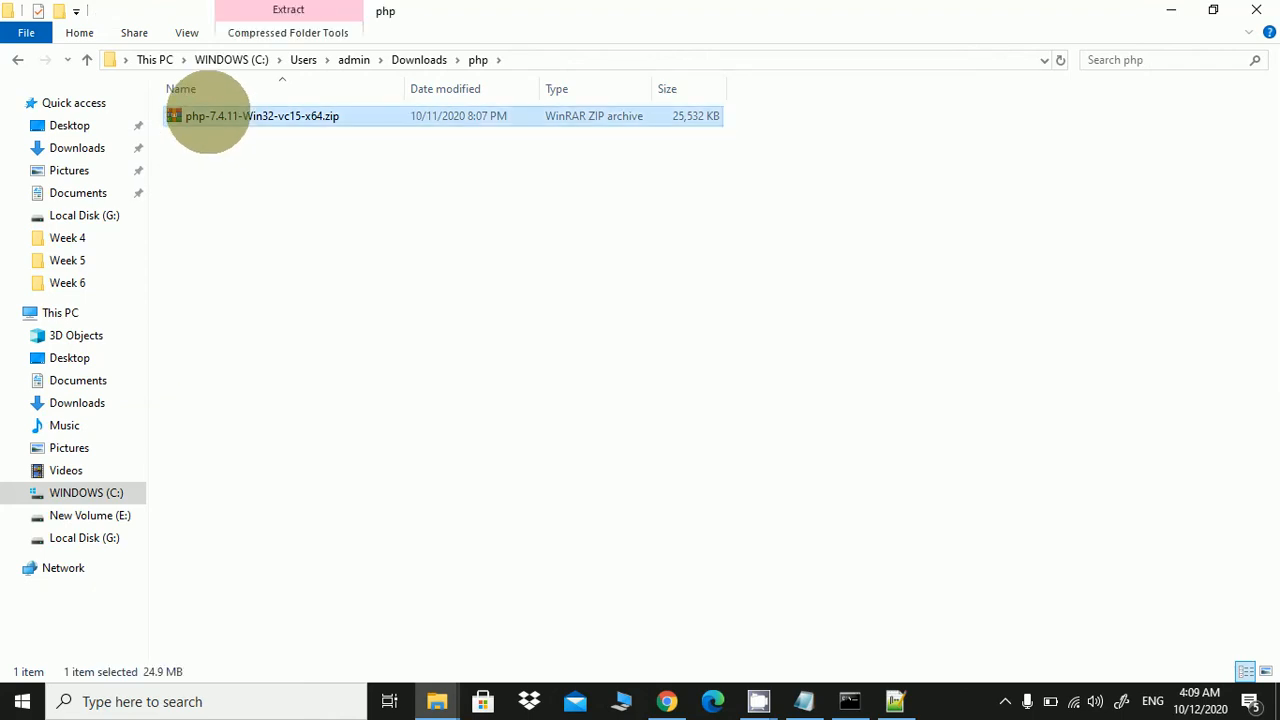
{"action": "right_click", "coordinate": [207, 115]}
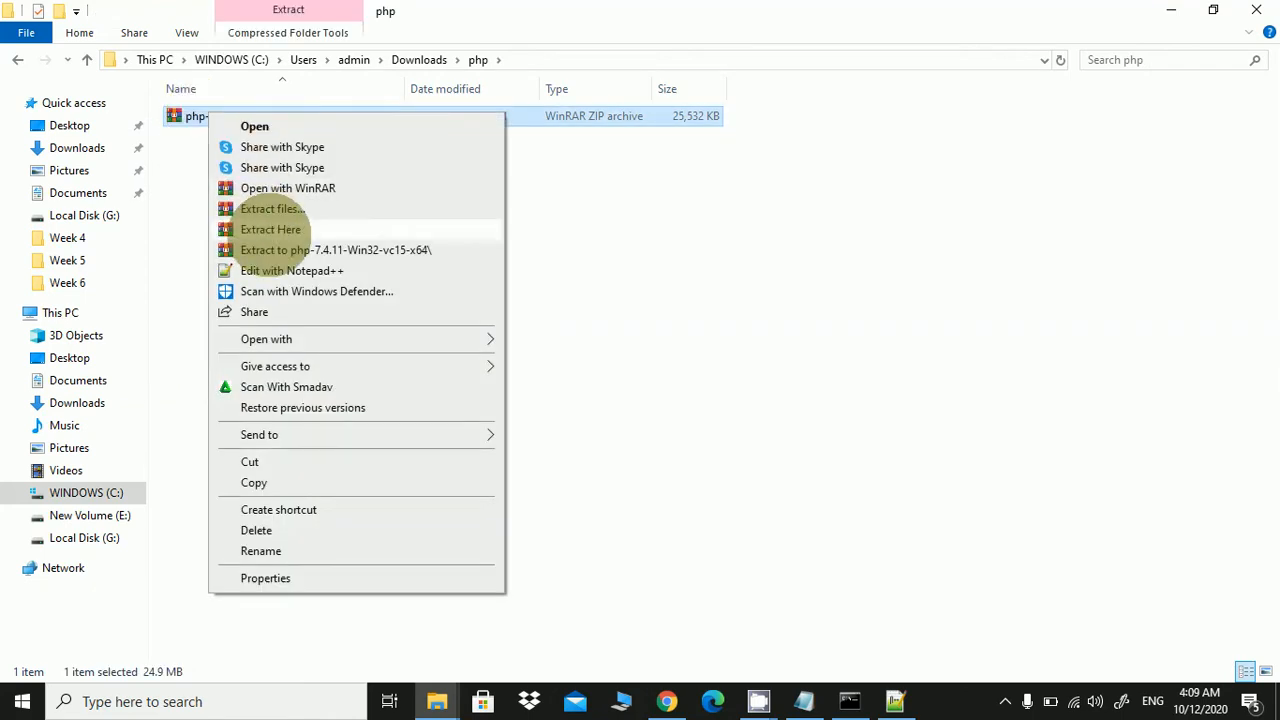
{"action": "left_click", "coordinate": [268, 229]}
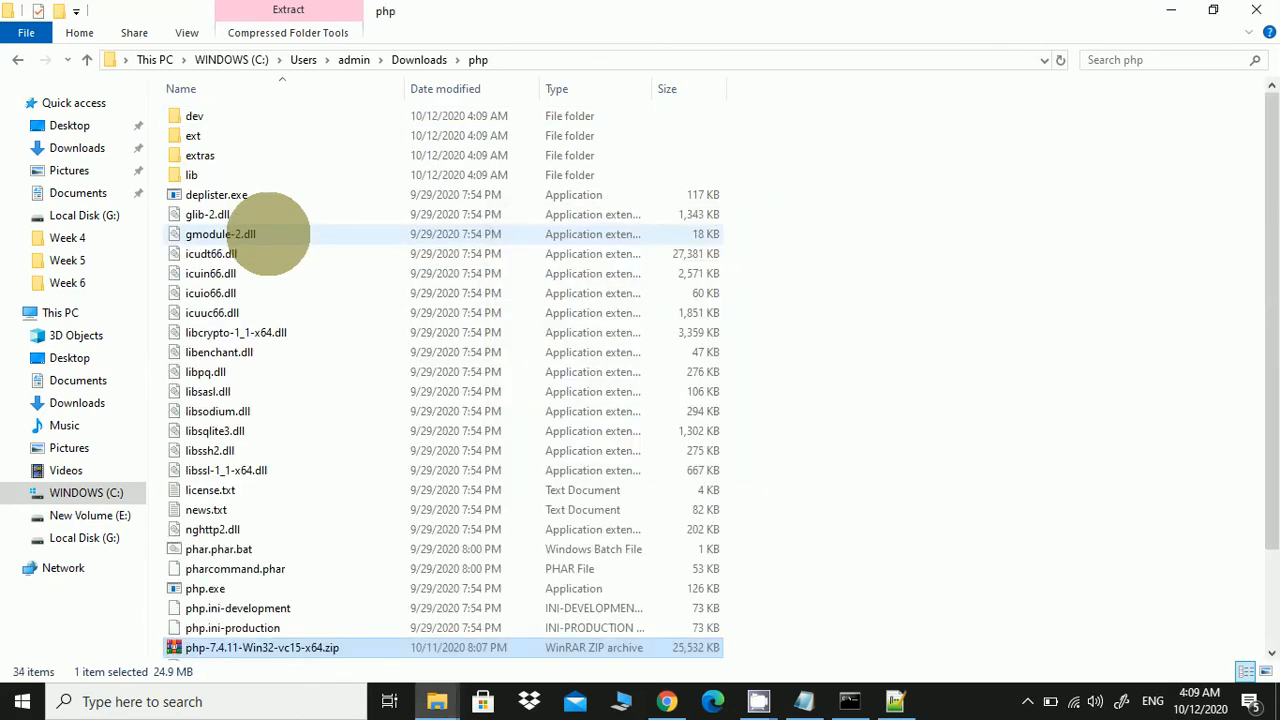
{"action": "scroll", "coordinate": [290, 250], "scroll_direction": "down", "scroll_amount": 4}
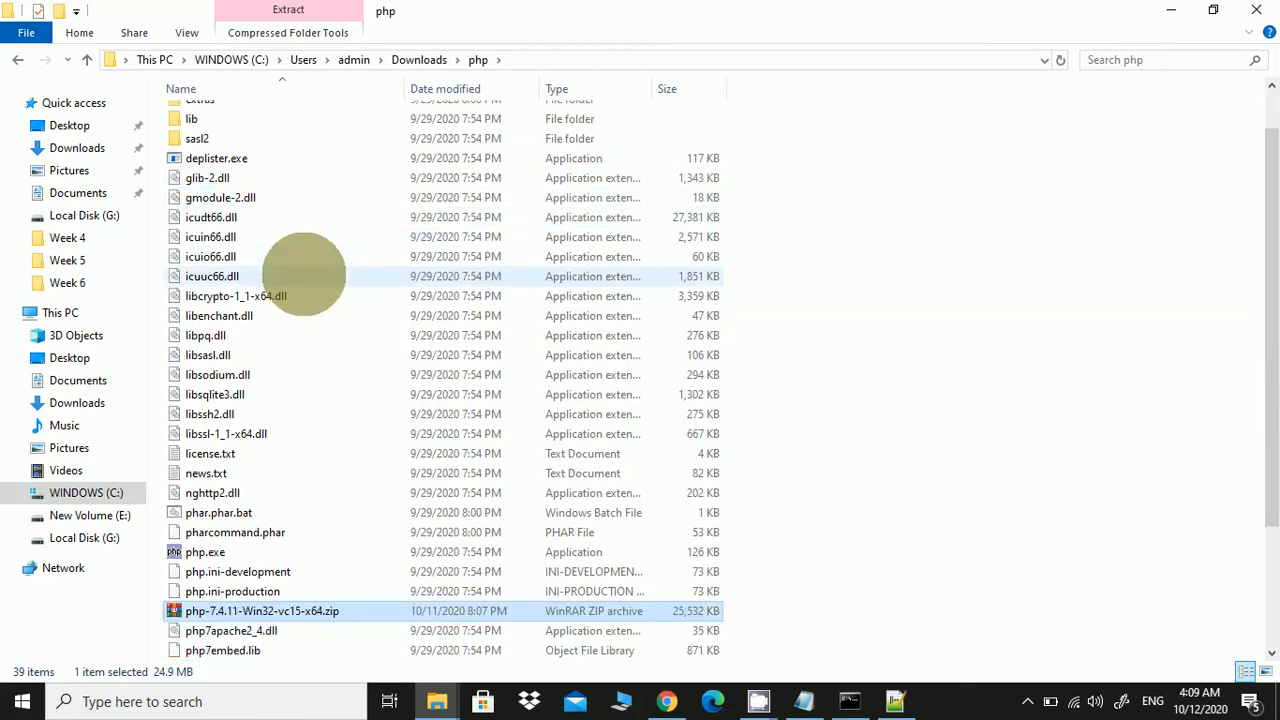
{"action": "scroll", "coordinate": [310, 275], "scroll_direction": "up", "scroll_amount": 4}
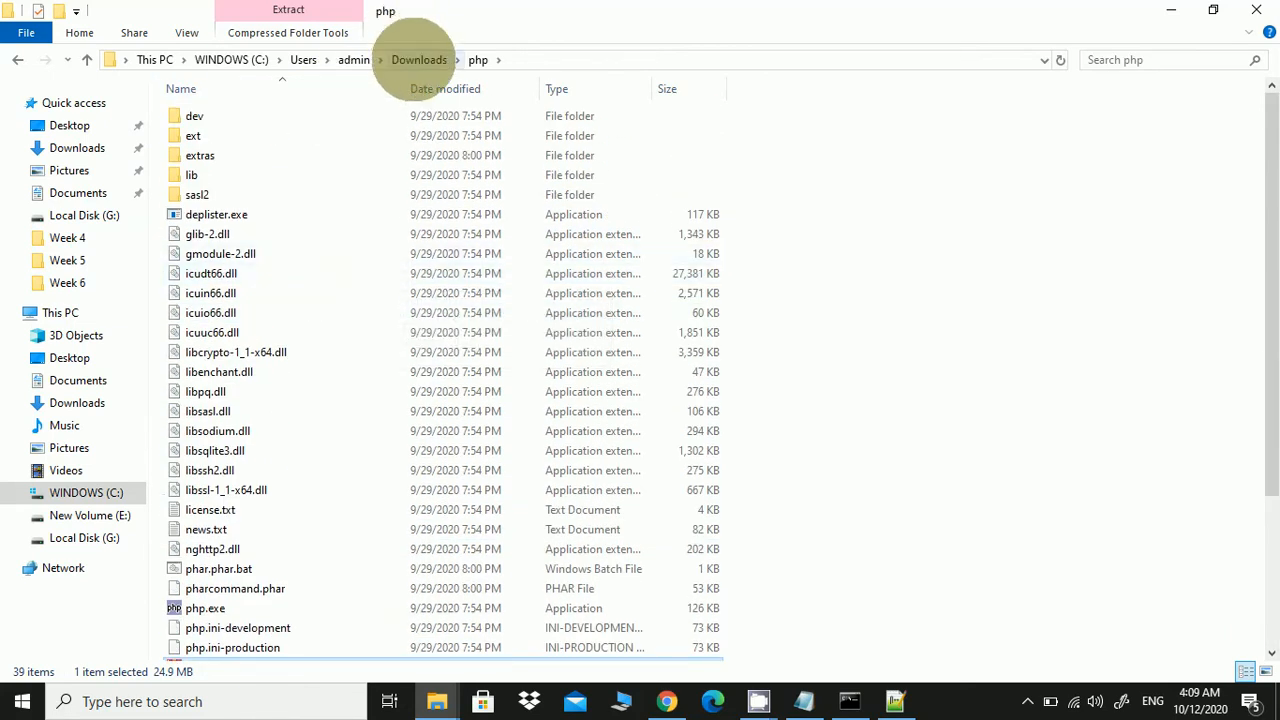
{"action": "left_click", "coordinate": [18, 60]}
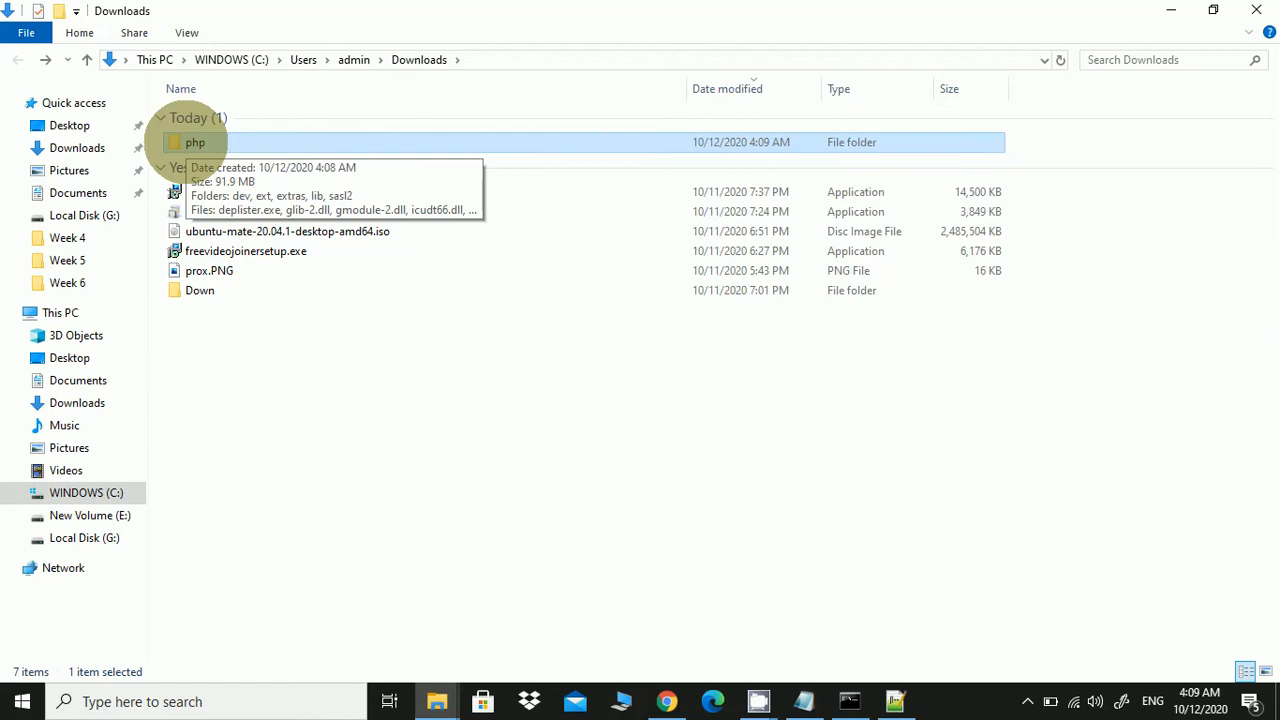
Cut the php folder from Downloads and paste it at the root of WINDOWS (C:)
{"action": "right_click", "coordinate": [188, 142]}
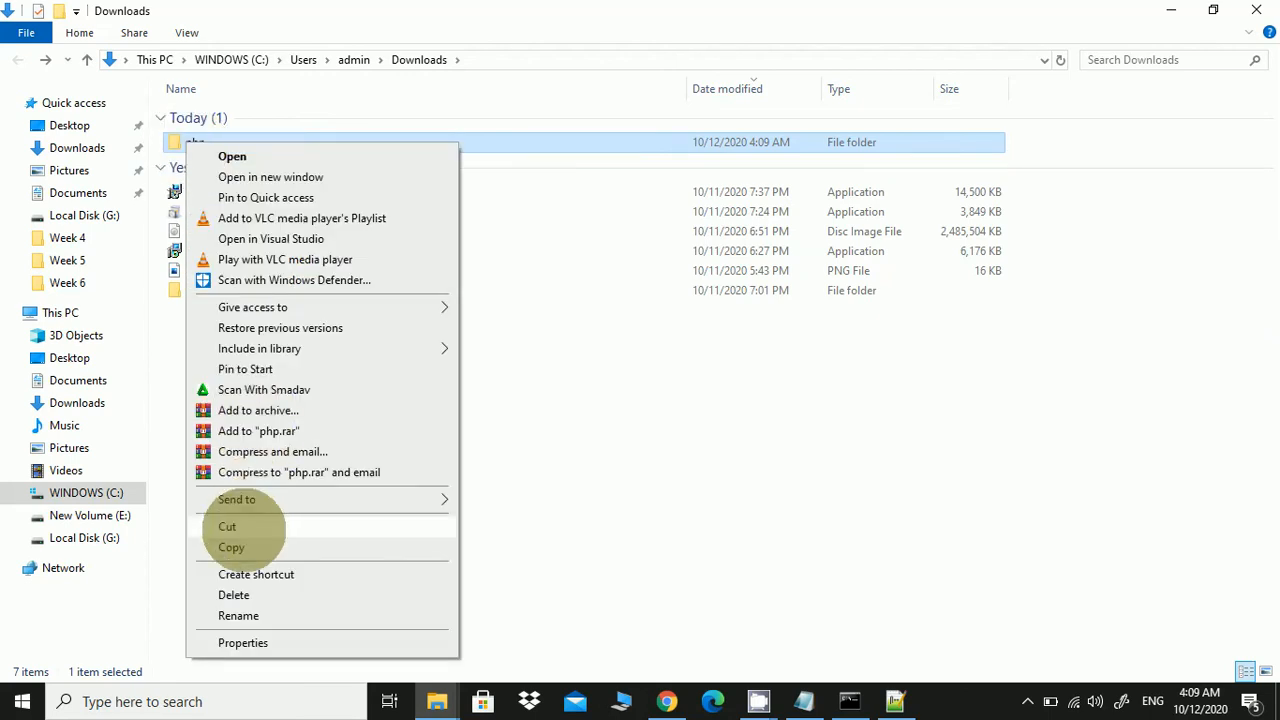
{"action": "left_click", "coordinate": [235, 527]}
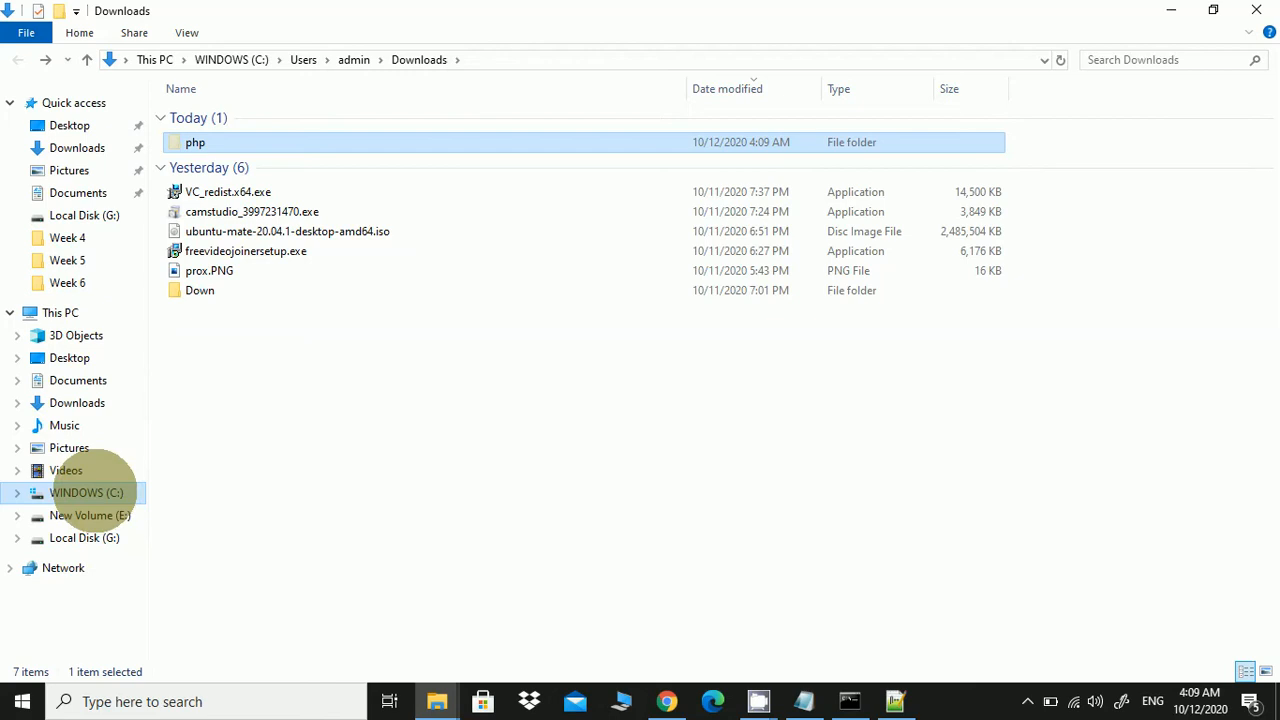
{"action": "left_click", "coordinate": [86, 492]}
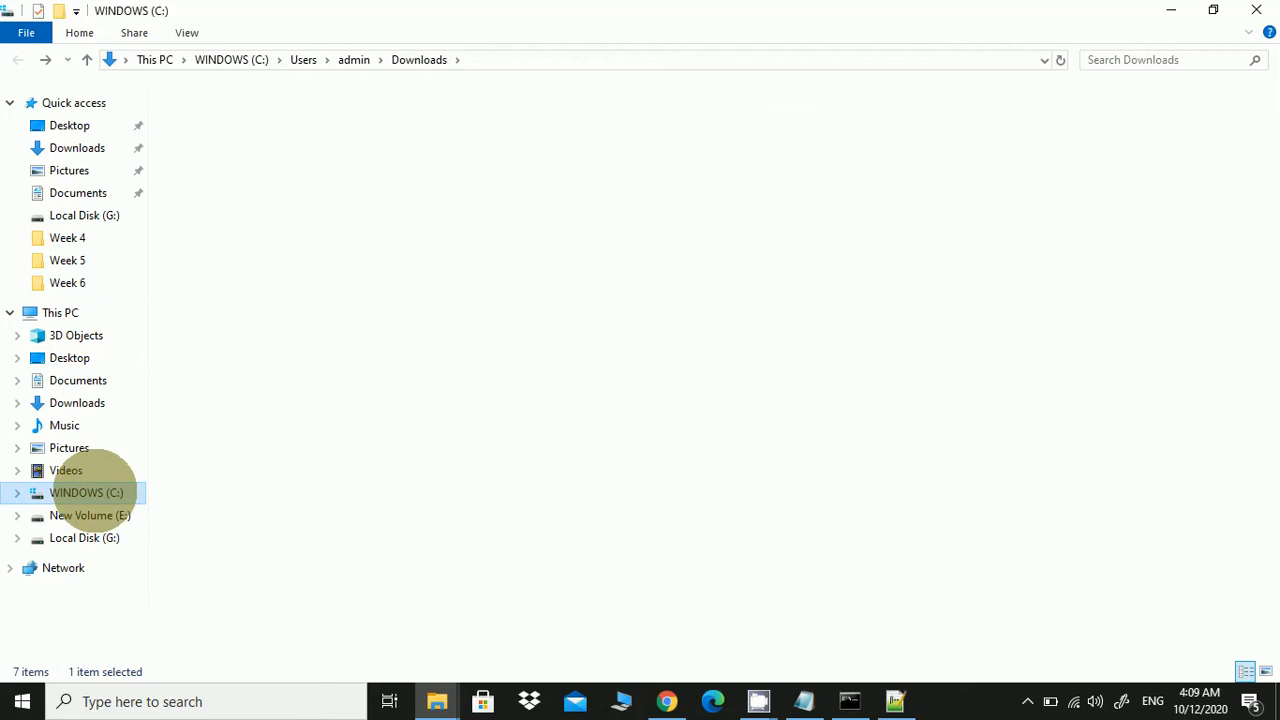
{"action": "right_click", "coordinate": [281, 508]}
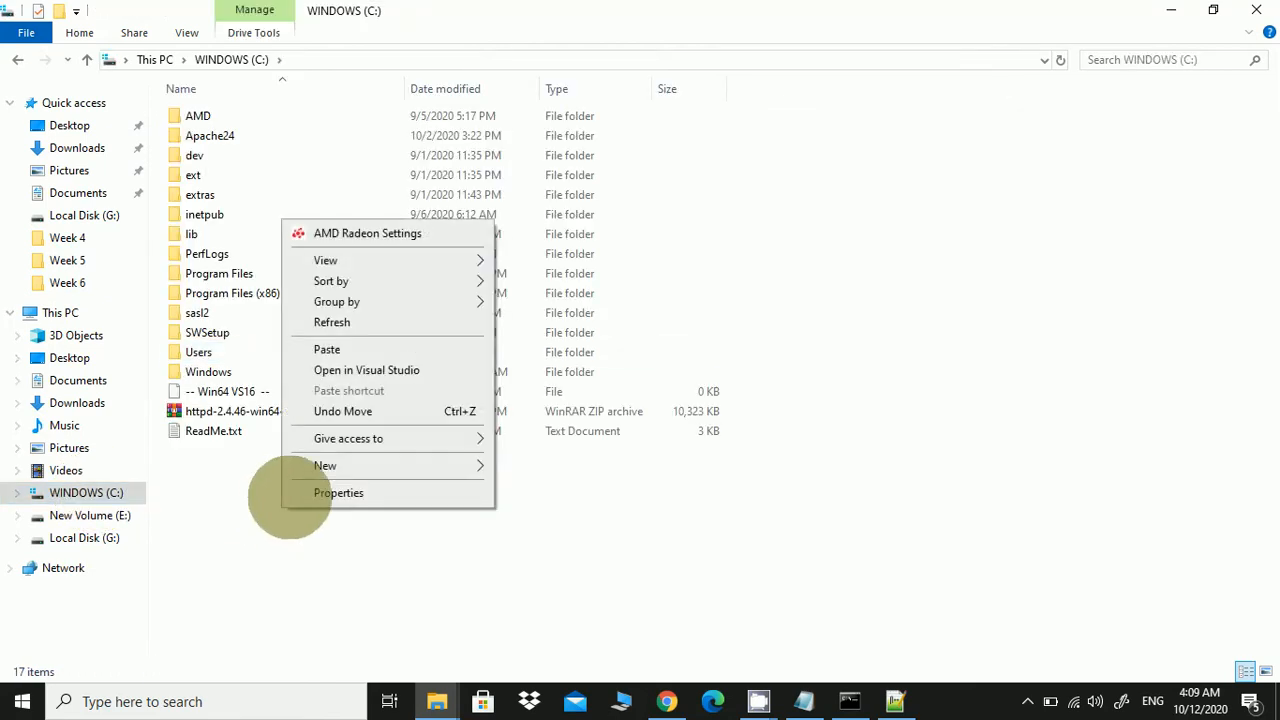
{"action": "left_click", "coordinate": [341, 349]}
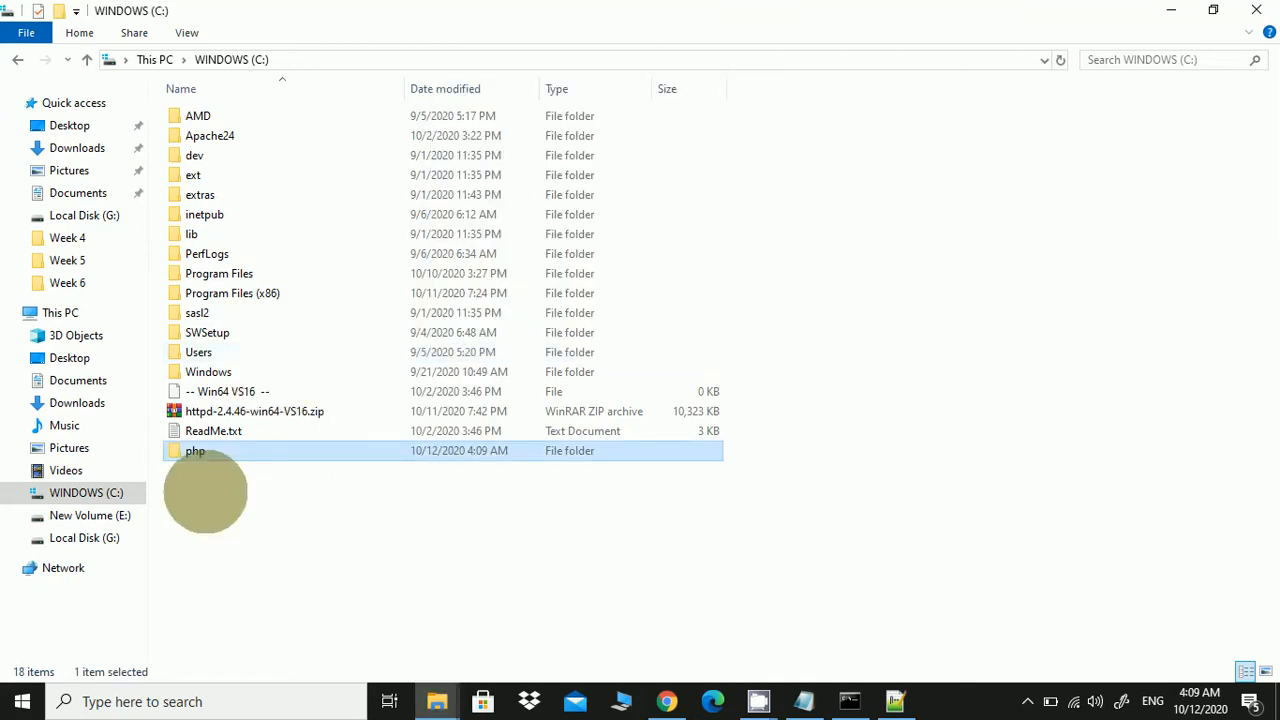
{"action": "mouse_move", "coordinate": [200, 460]}
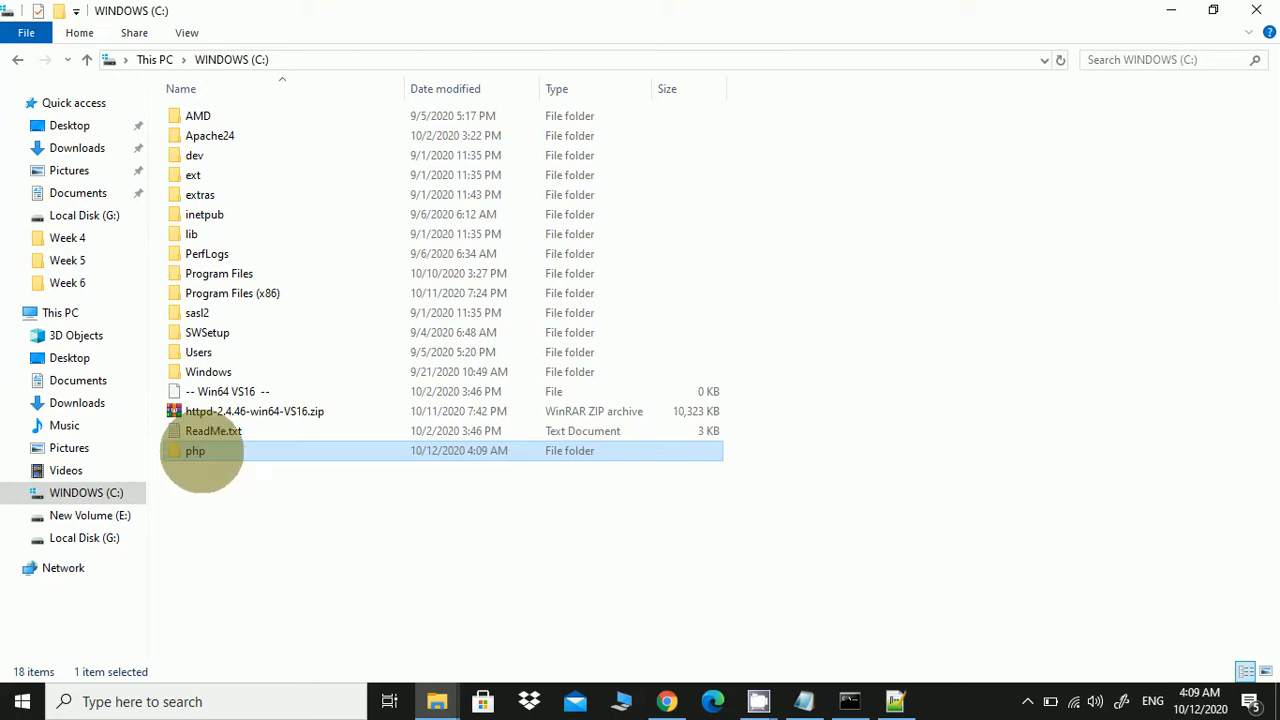
In C:\php, rename php.ini-development to php.ini, accepting the extension change
{"action": "double_click", "coordinate": [200, 452]}
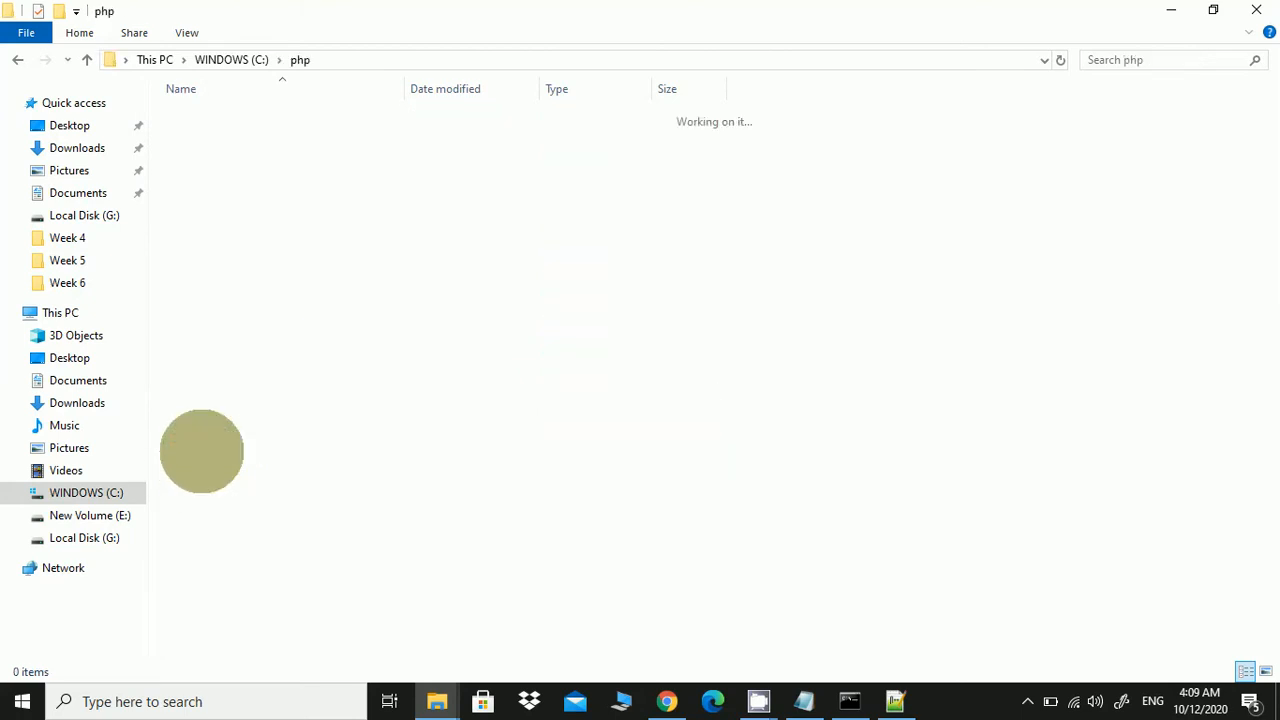
{"action": "scroll", "coordinate": [205, 450], "scroll_direction": "down", "scroll_amount": 2}
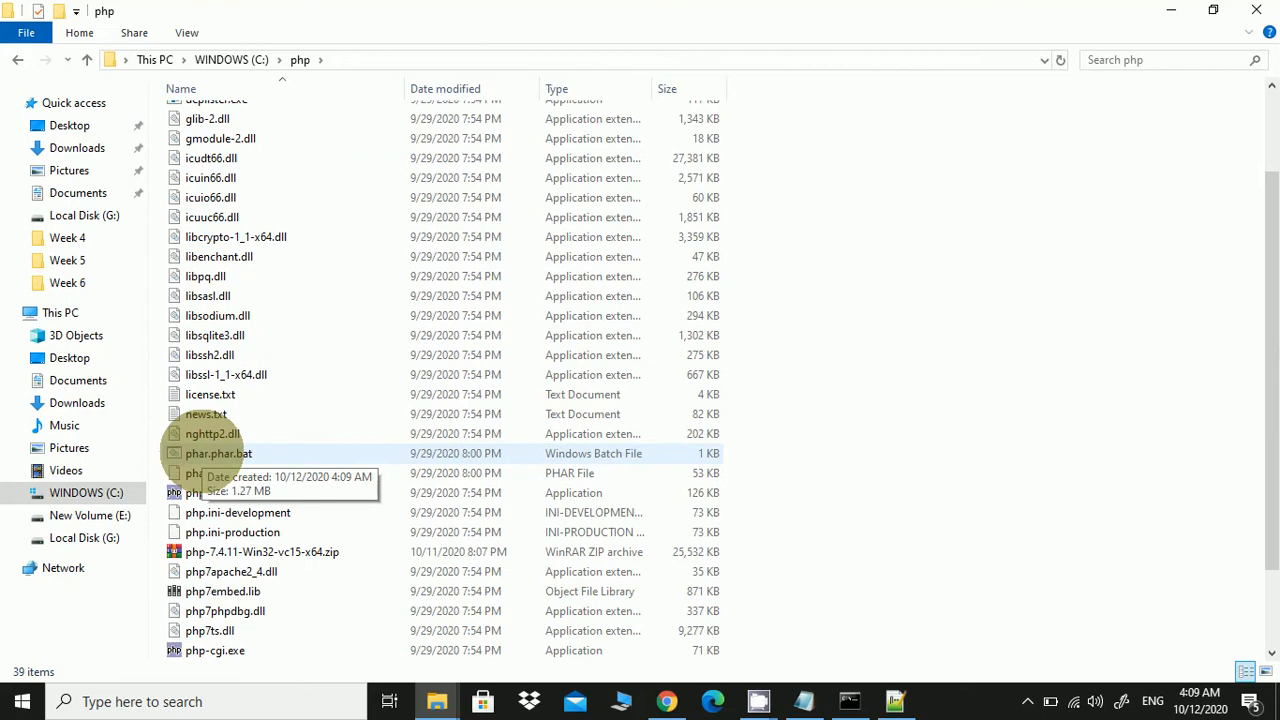
{"action": "left_click", "coordinate": [232, 512]}
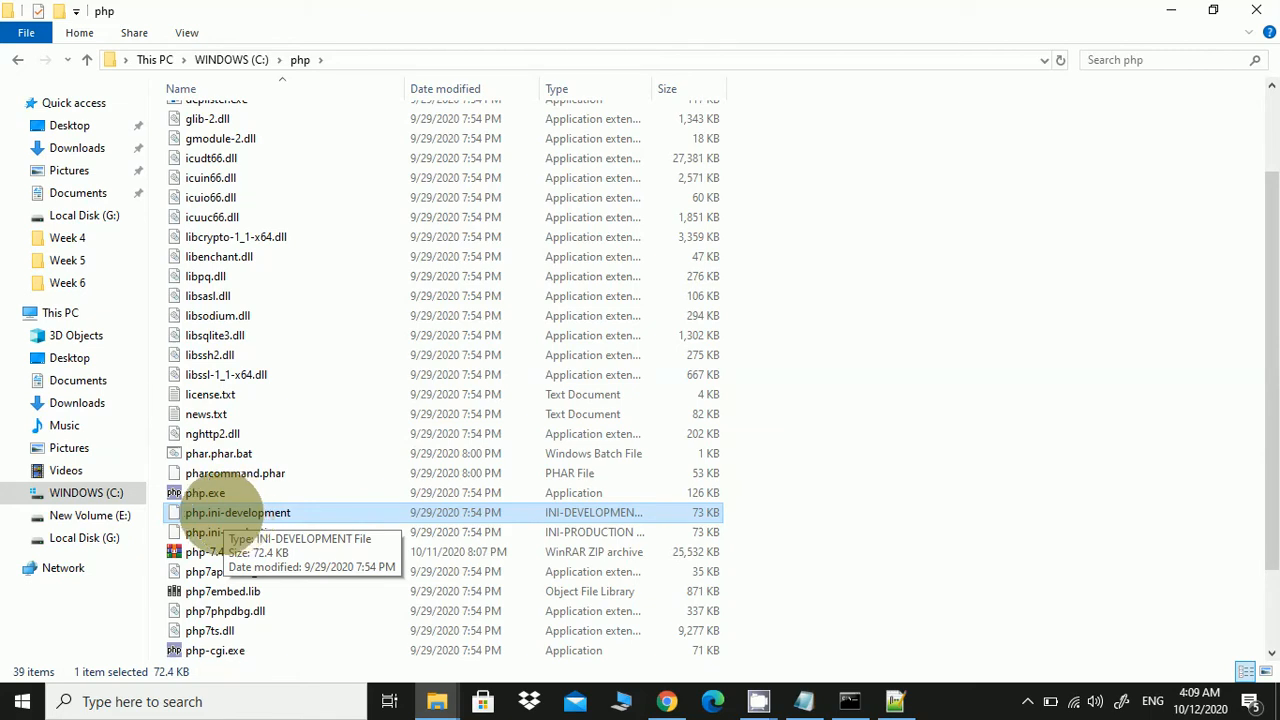
{"action": "left_click", "coordinate": [232, 512]}
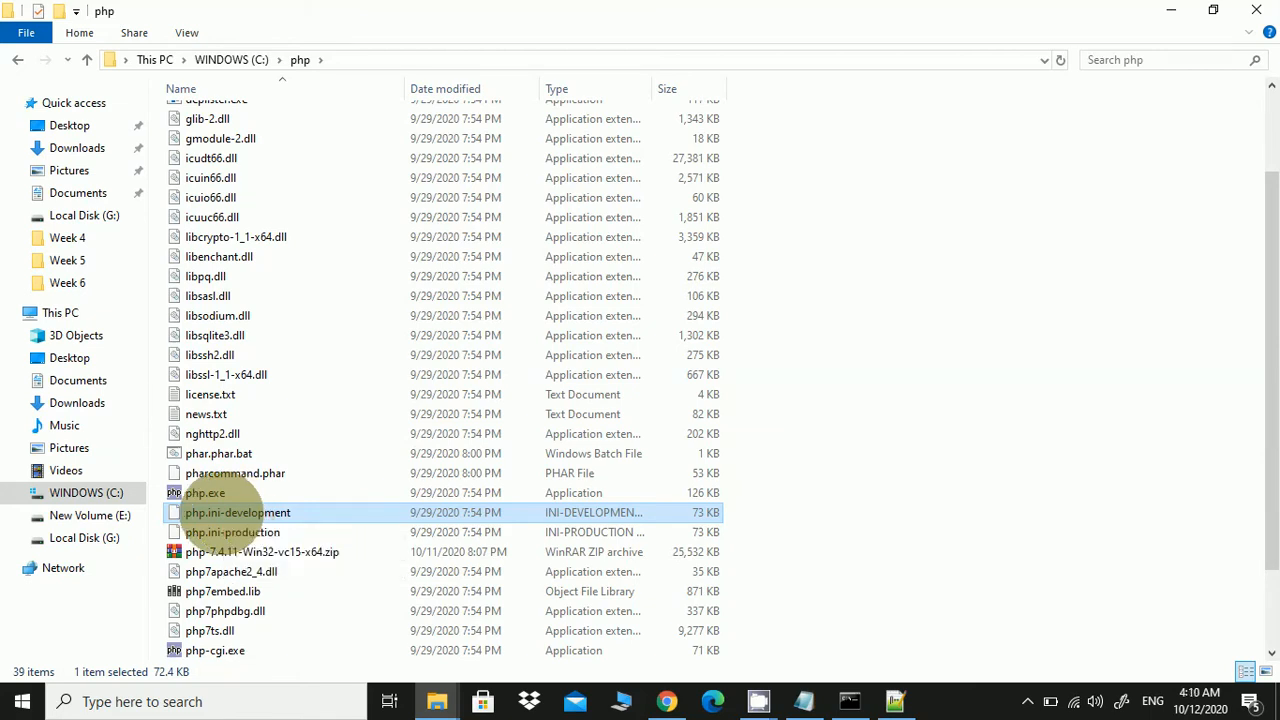
{"action": "left_click_drag", "start_coordinate": [223, 512], "coordinate": [305, 514]}
{"action": "key", "text": "BackSpace"}
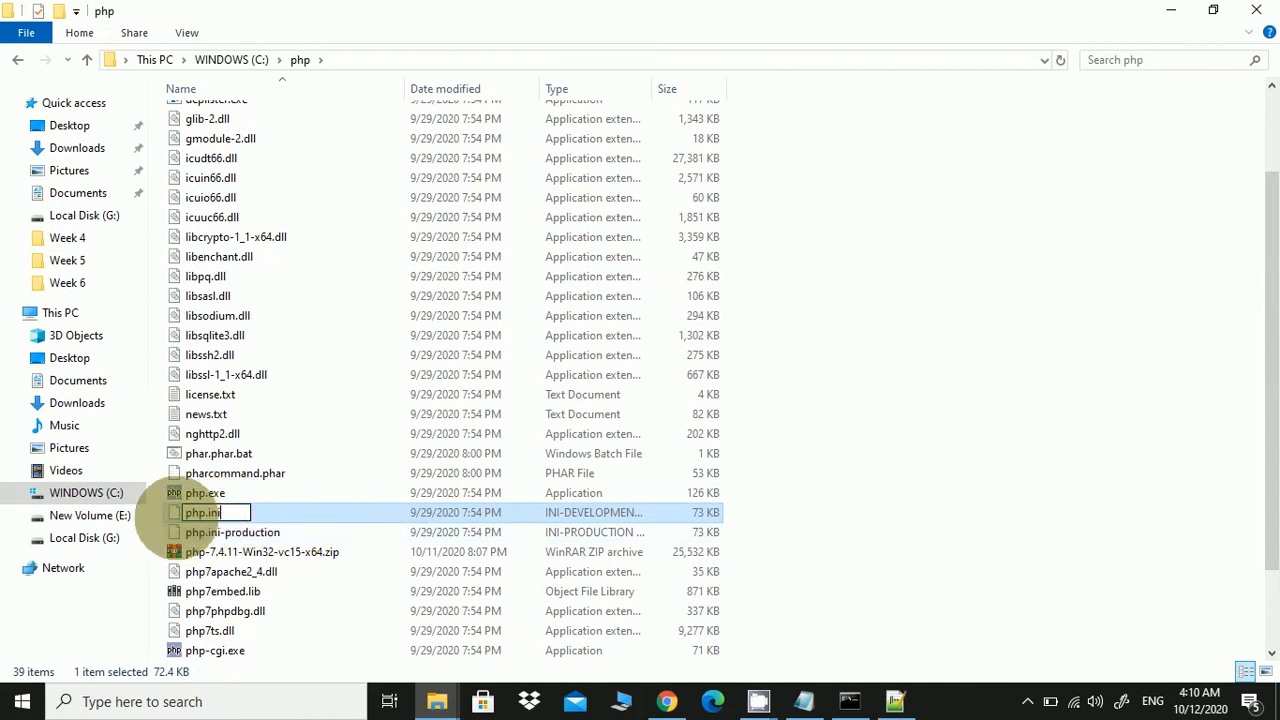
{"action": "key", "text": "Return"}
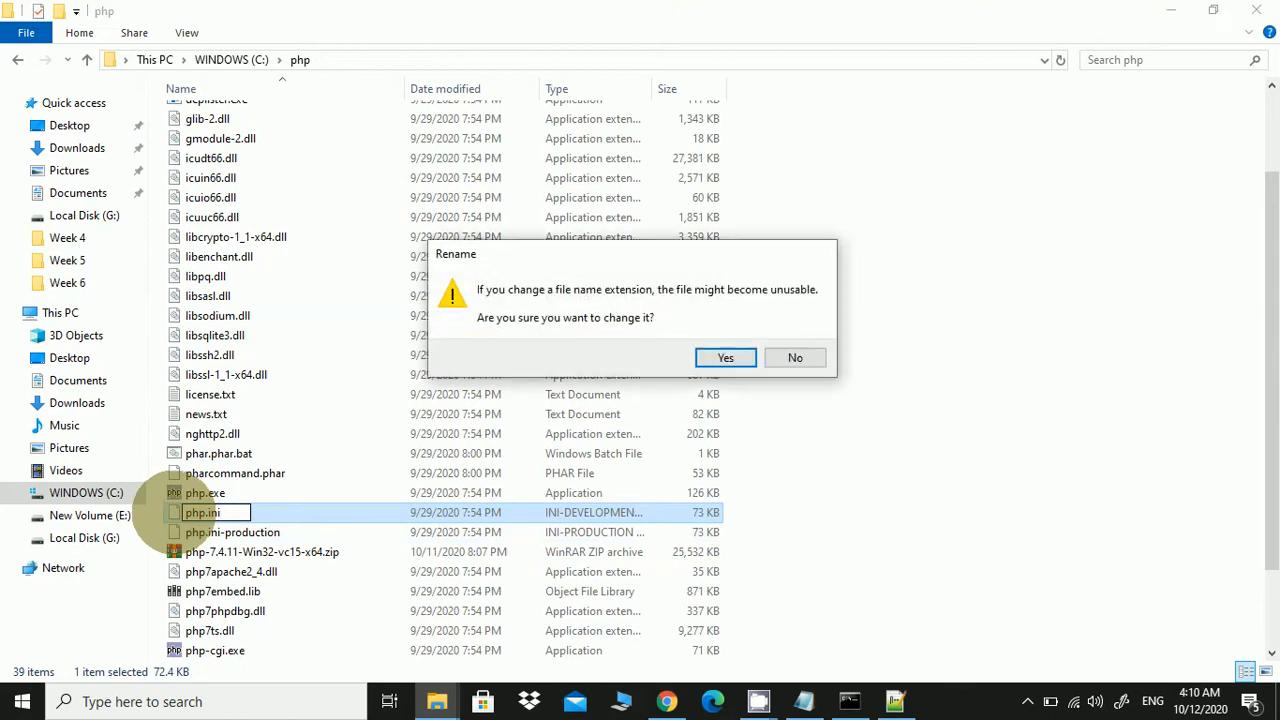
{"action": "left_click", "coordinate": [725, 358]}
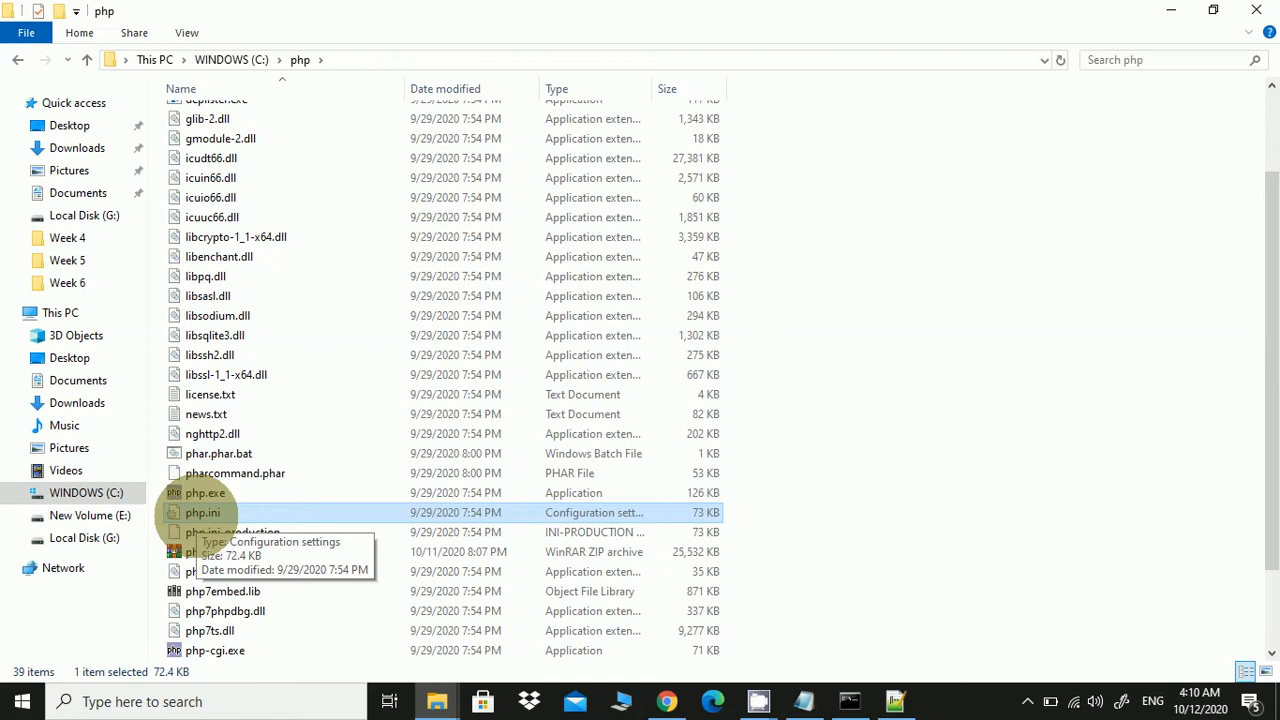
{"action": "right_click", "coordinate": [195, 512]}
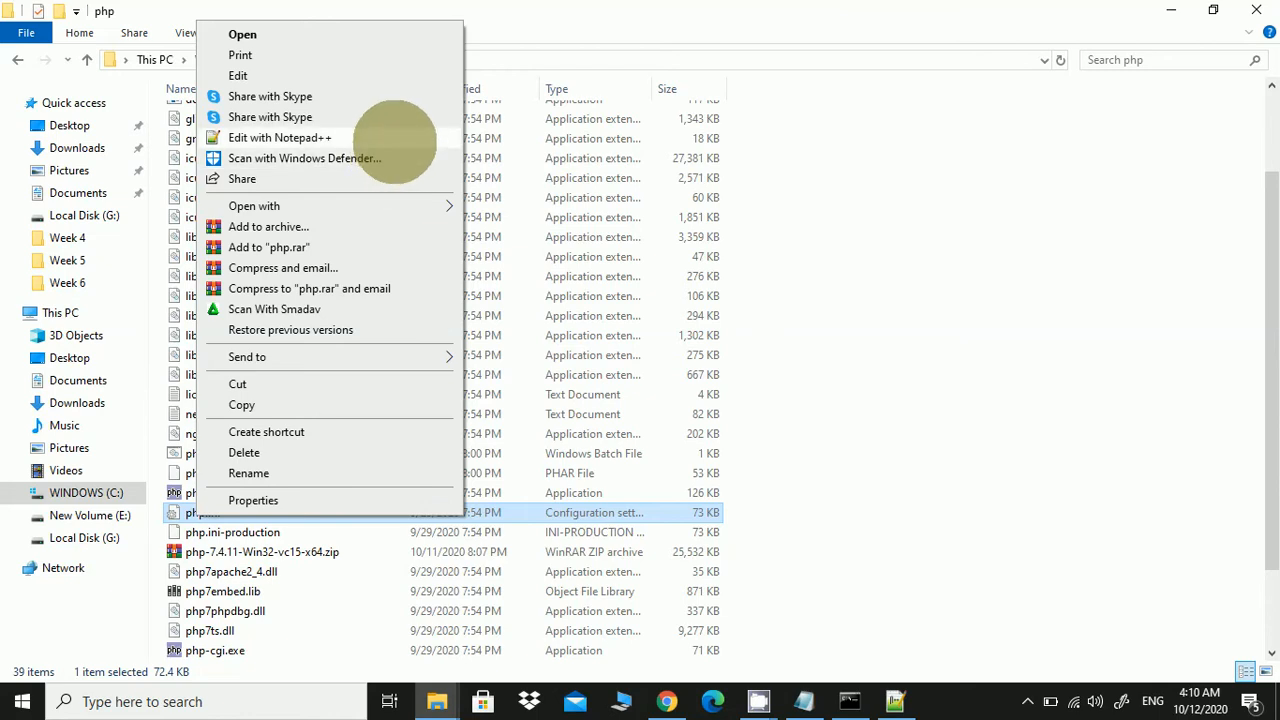
Edit php.ini with Notepad++ and scroll to the error_reporting = E_ALL line near 463
{"action": "left_click", "coordinate": [395, 140]}
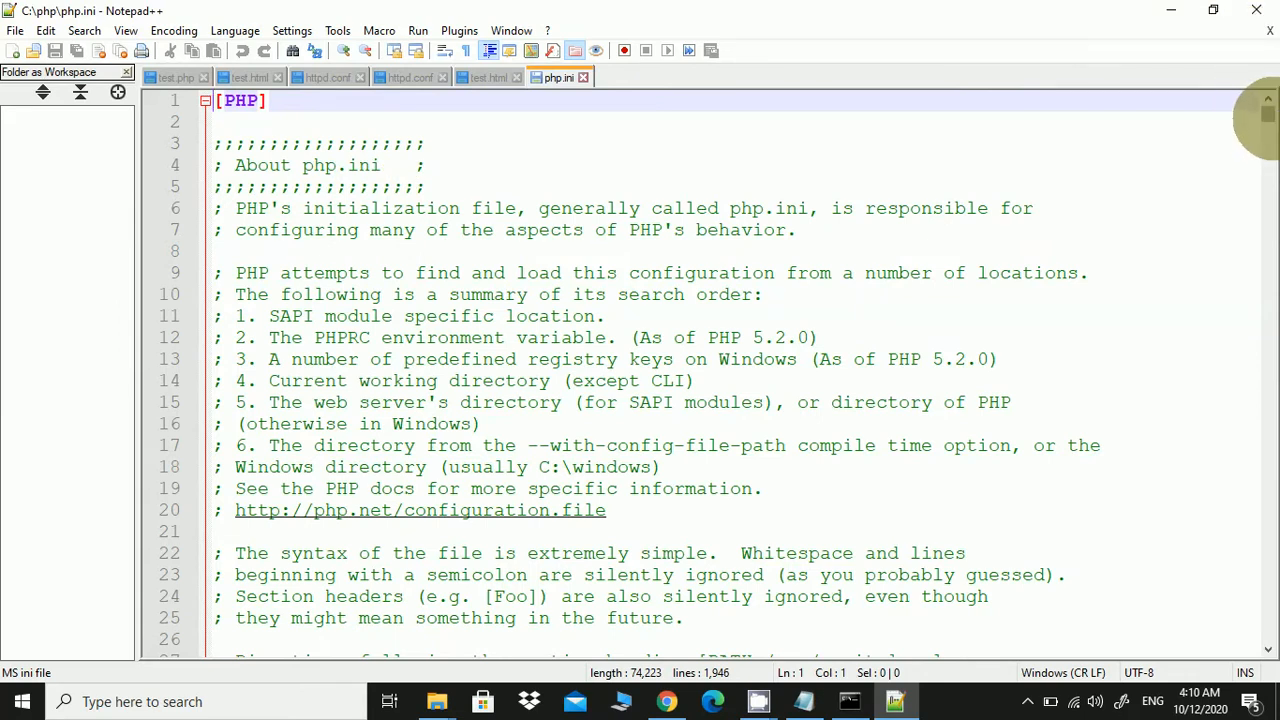
{"action": "left_click_drag", "start_coordinate": [1267, 113], "coordinate": [1232, 118]}
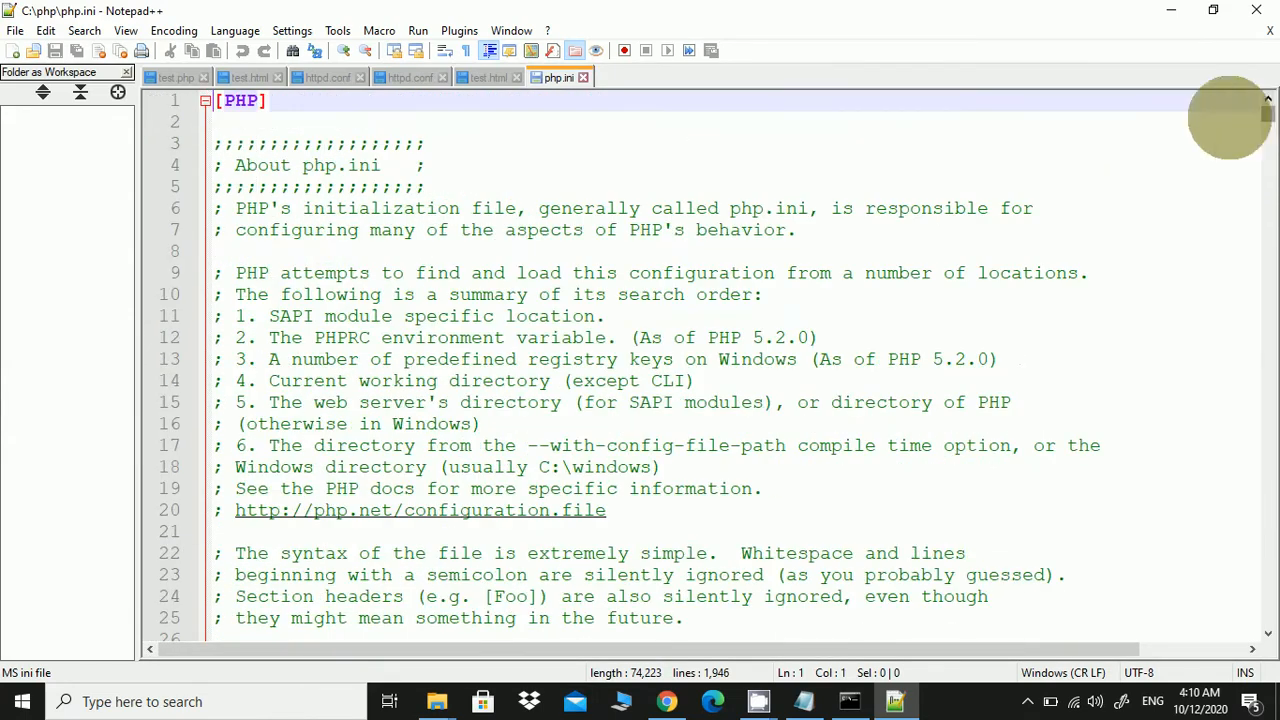
{"action": "scroll", "coordinate": [845, 322], "scroll_direction": "down", "scroll_amount": 20}
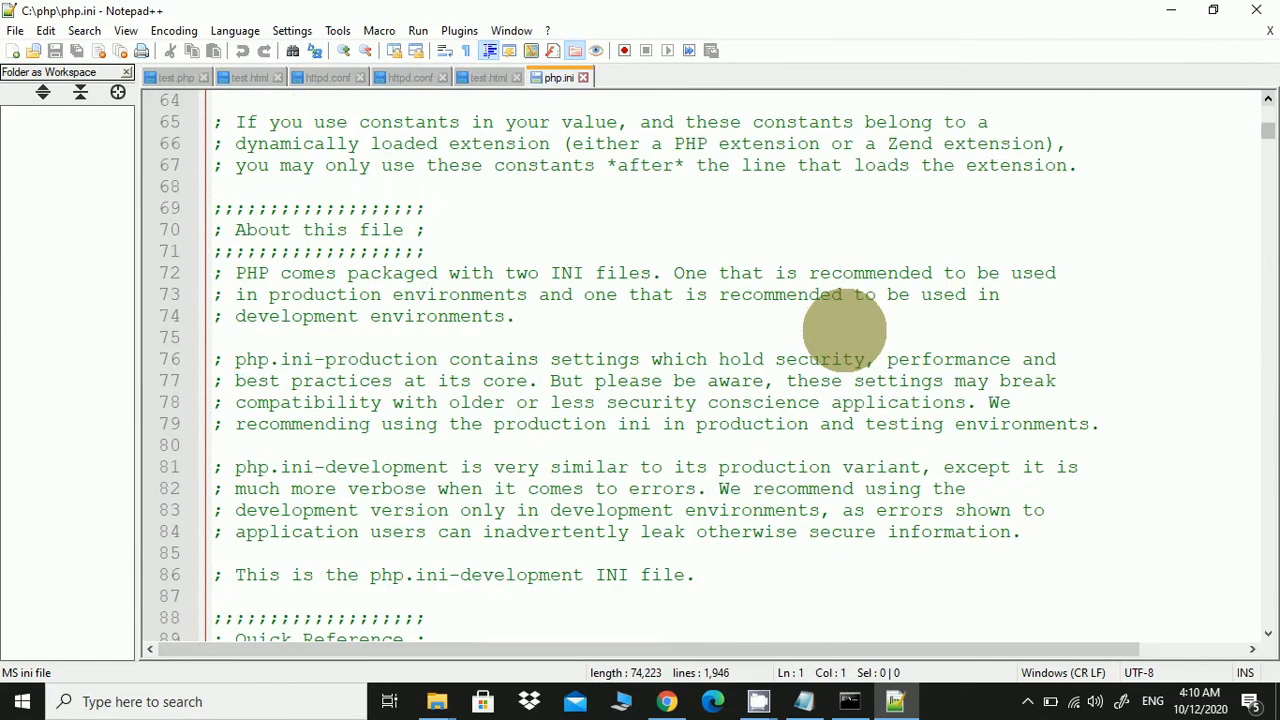
{"action": "scroll", "coordinate": [845, 329], "scroll_direction": "down", "scroll_amount": 20}
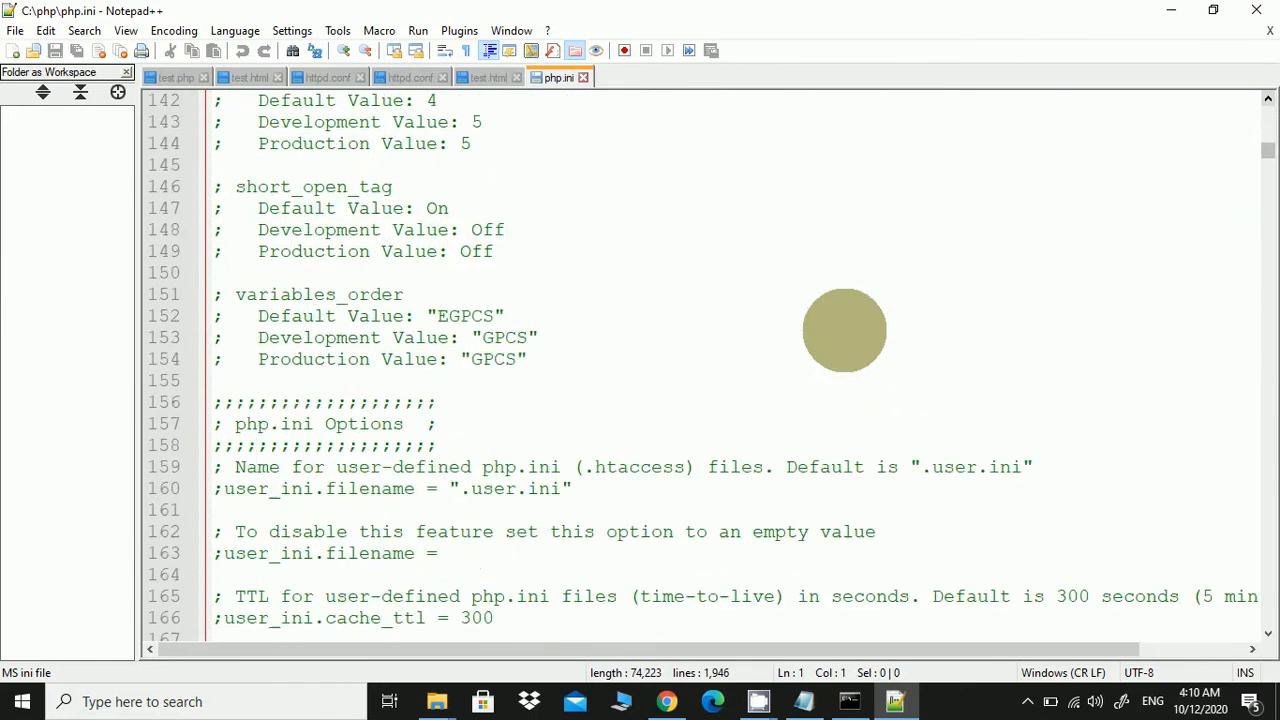
{"action": "scroll", "coordinate": [845, 330], "scroll_direction": "down", "scroll_amount": 20}
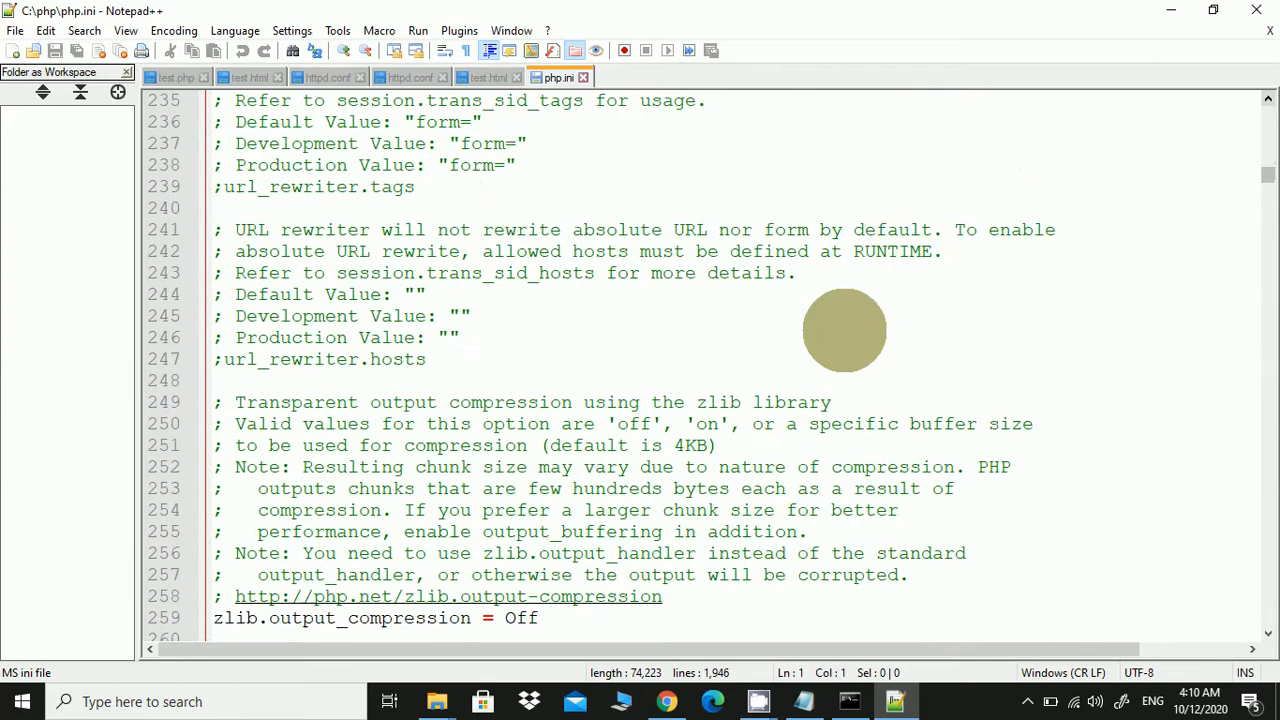
{"action": "scroll", "coordinate": [845, 330], "scroll_direction": "down", "scroll_amount": 20}
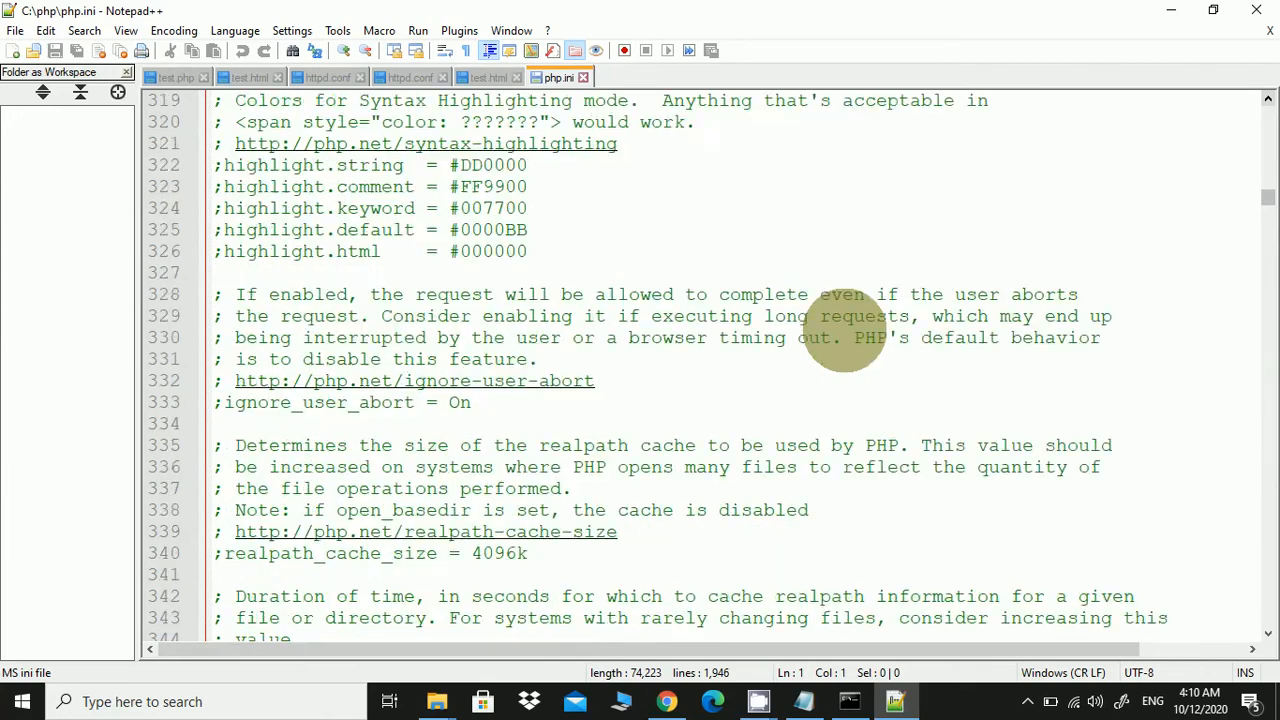
{"action": "scroll", "coordinate": [845, 331], "scroll_direction": "down", "scroll_amount": 20}
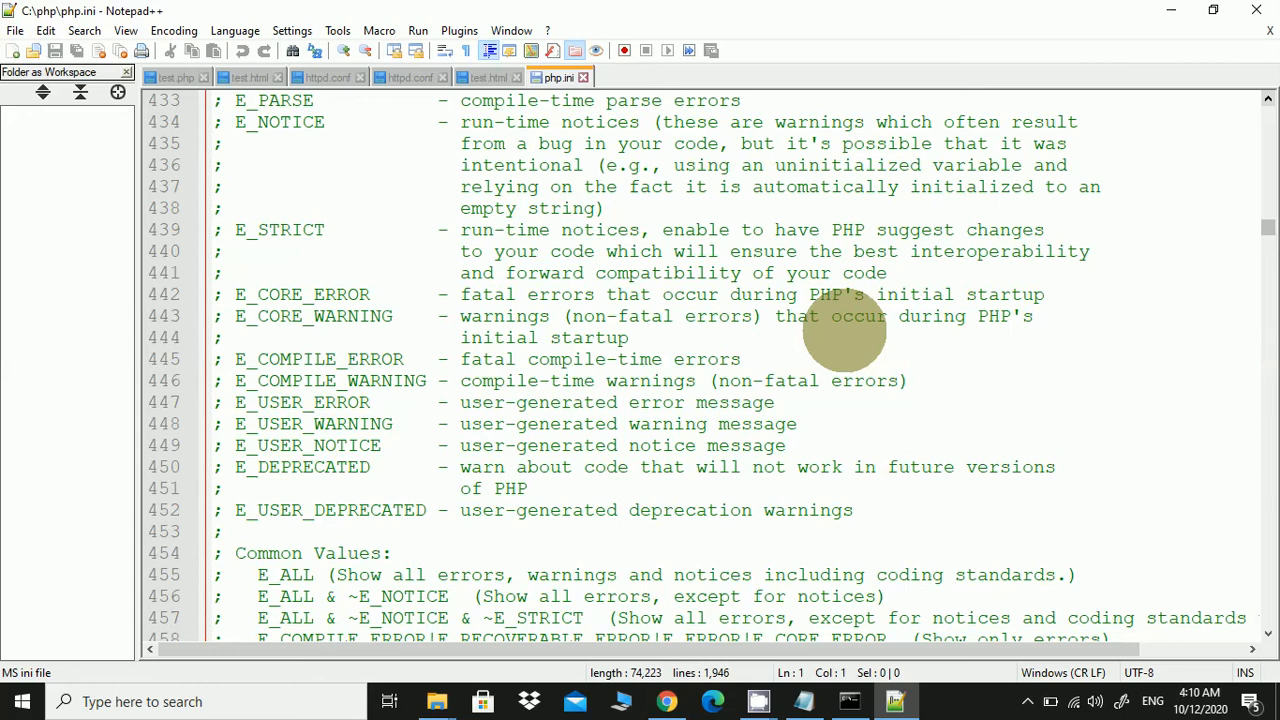
{"action": "scroll", "coordinate": [845, 333], "scroll_direction": "up", "scroll_amount": 3}
{"action": "scroll", "coordinate": [845, 316], "scroll_direction": "down", "scroll_amount": 8}
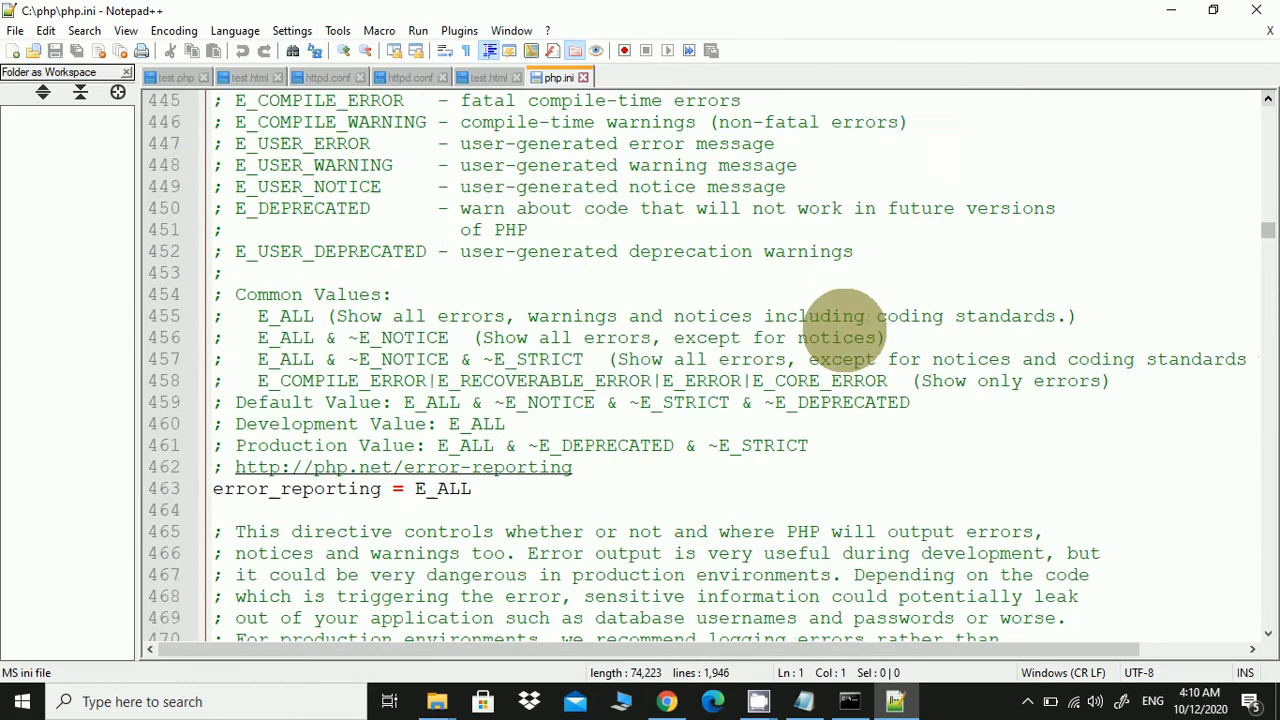
{"action": "scroll", "coordinate": [845, 316], "scroll_direction": "up", "scroll_amount": 1}
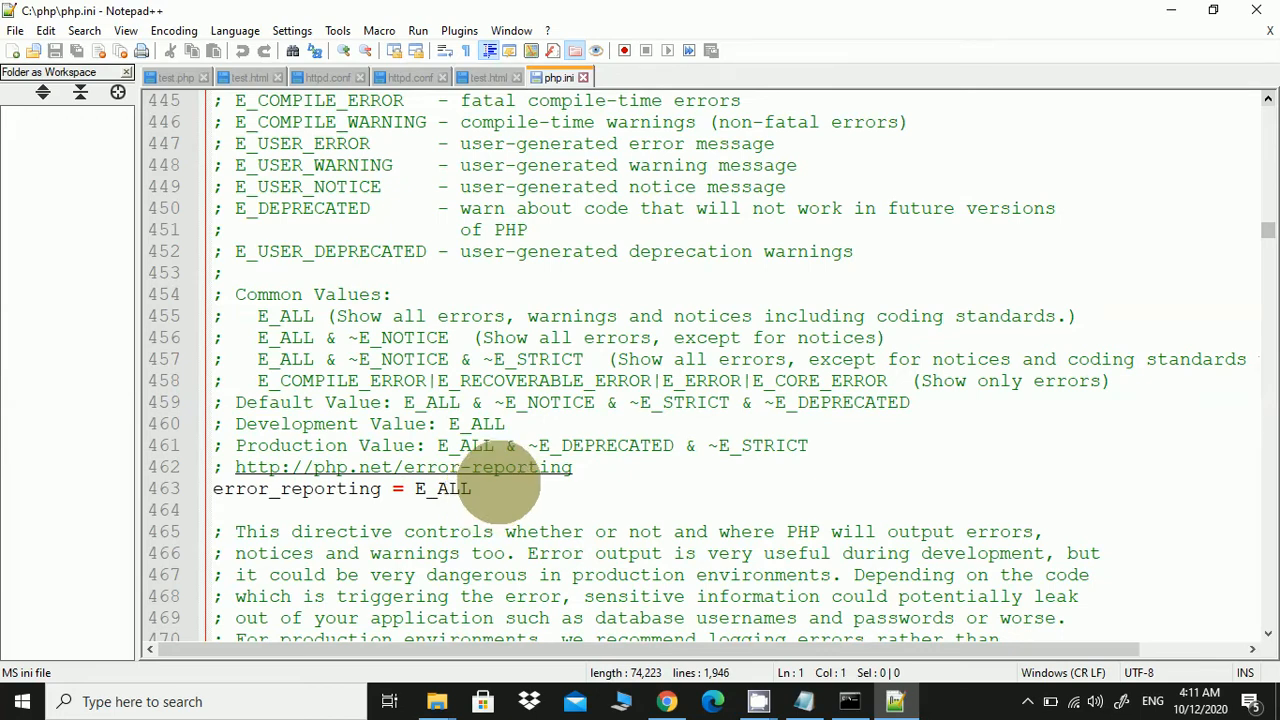
Copy ~E_NOTICE from line 459 and paste it after E_ALL on line 463
{"action": "left_click", "coordinate": [498, 488]}
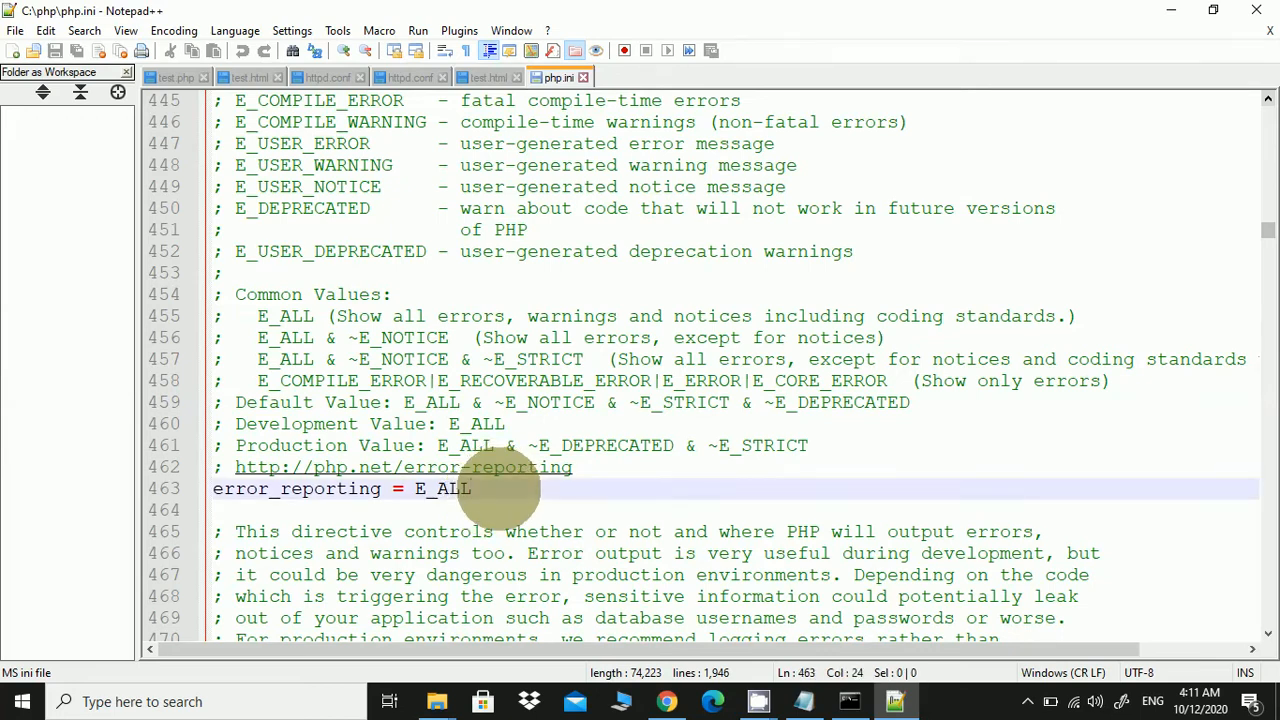
{"action": "scroll", "coordinate": [498, 488], "scroll_direction": "up", "scroll_amount": 2}
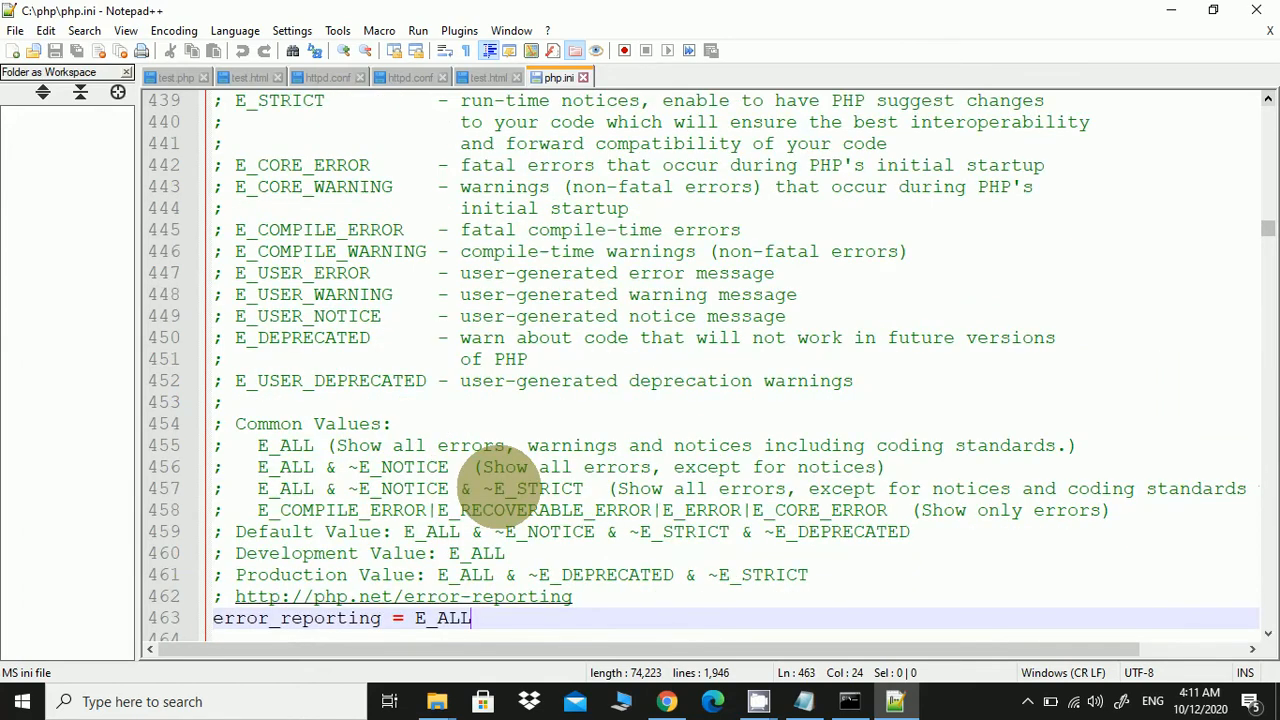
{"action": "scroll", "coordinate": [512, 488], "scroll_direction": "down", "scroll_amount": 1}
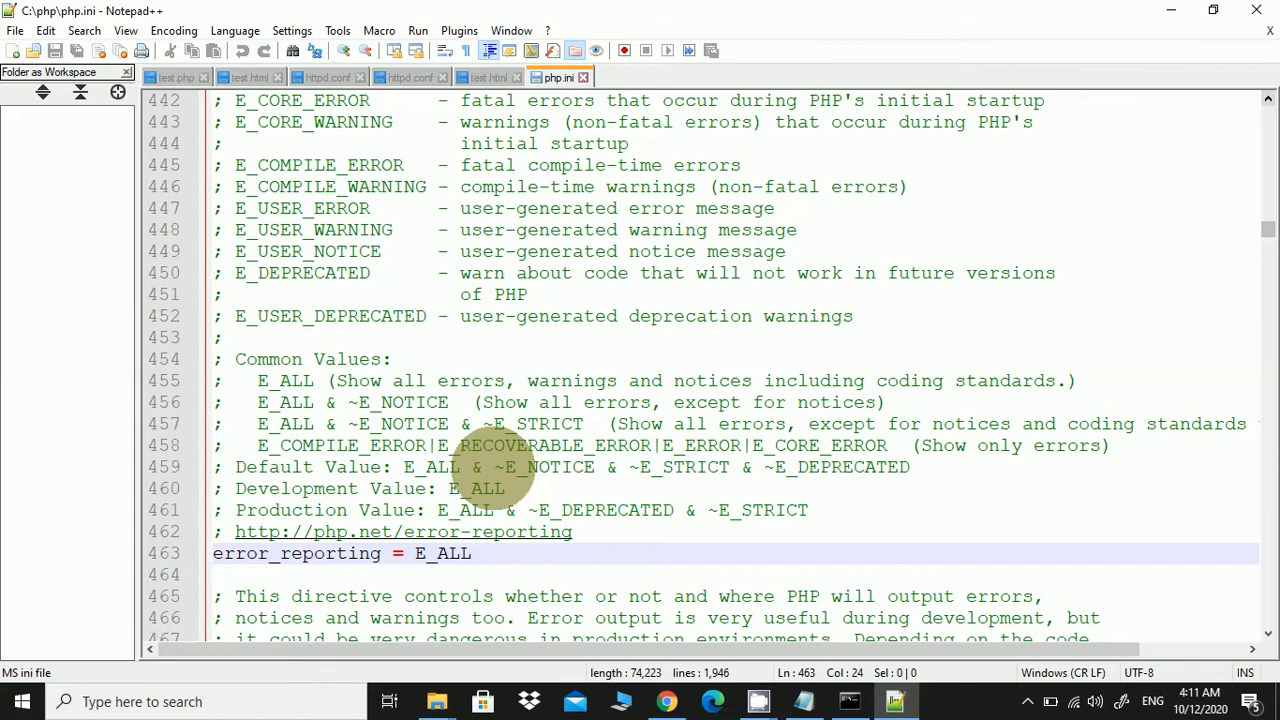
{"action": "left_click_drag", "start_coordinate": [494, 467], "coordinate": [595, 467]}
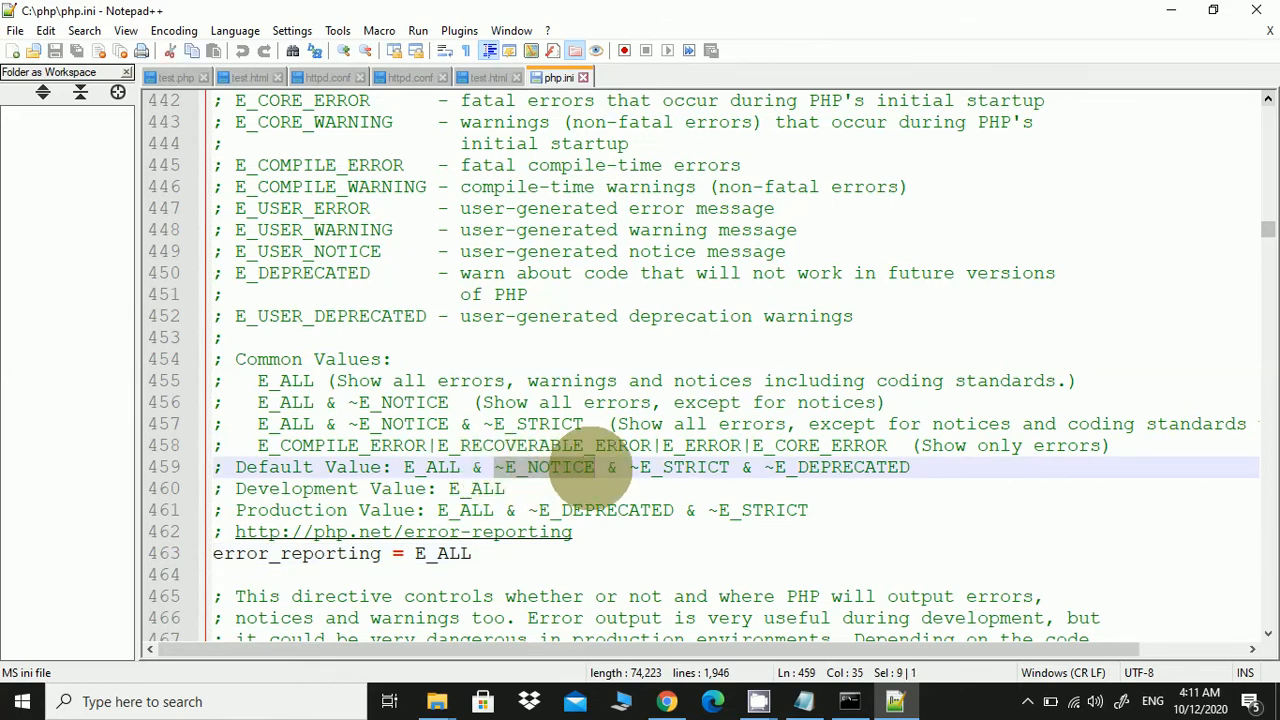
{"action": "right_click", "coordinate": [582, 467]}
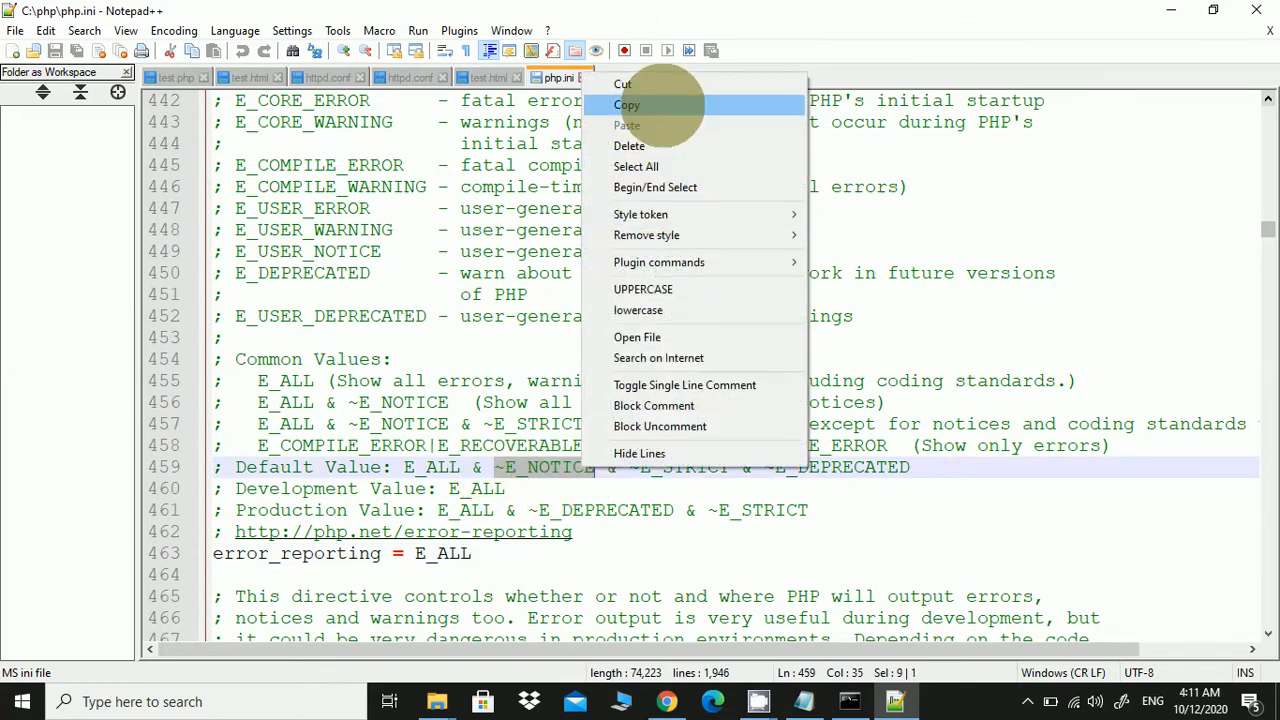
{"action": "left_click", "coordinate": [658, 104]}
{"action": "left_click", "coordinate": [503, 553]}
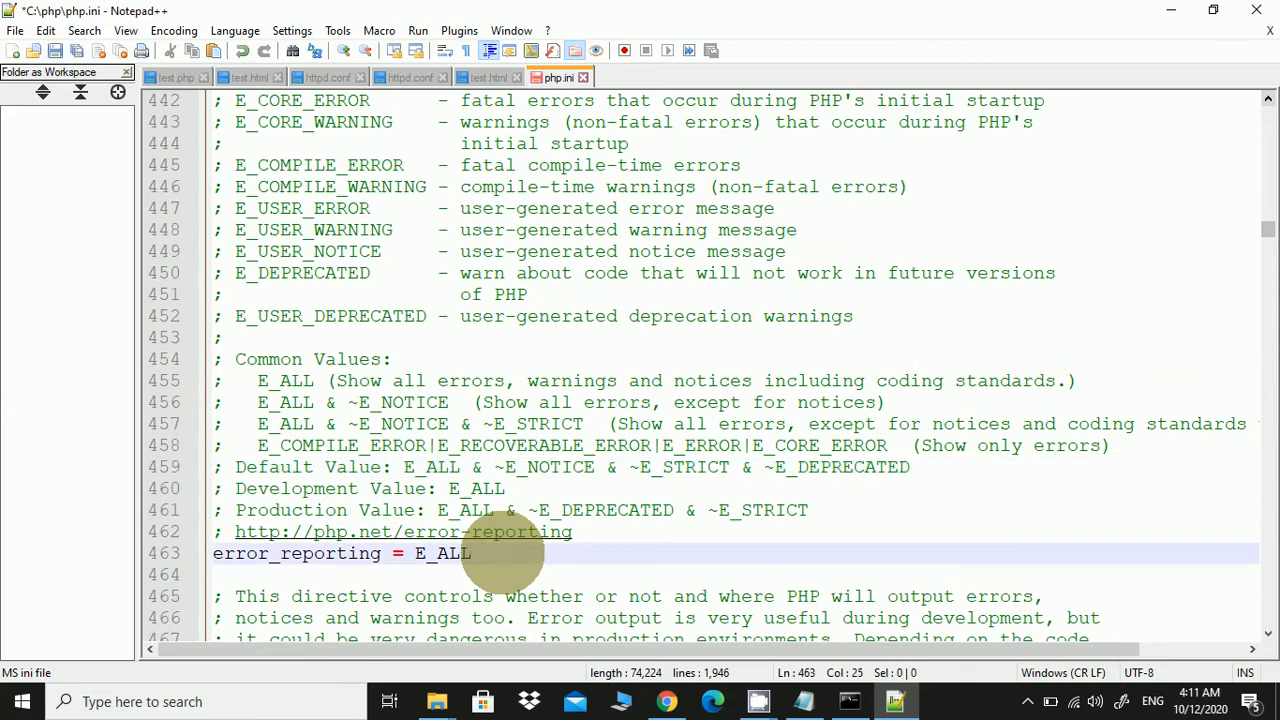
{"action": "key", "text": "ctrl+v"}
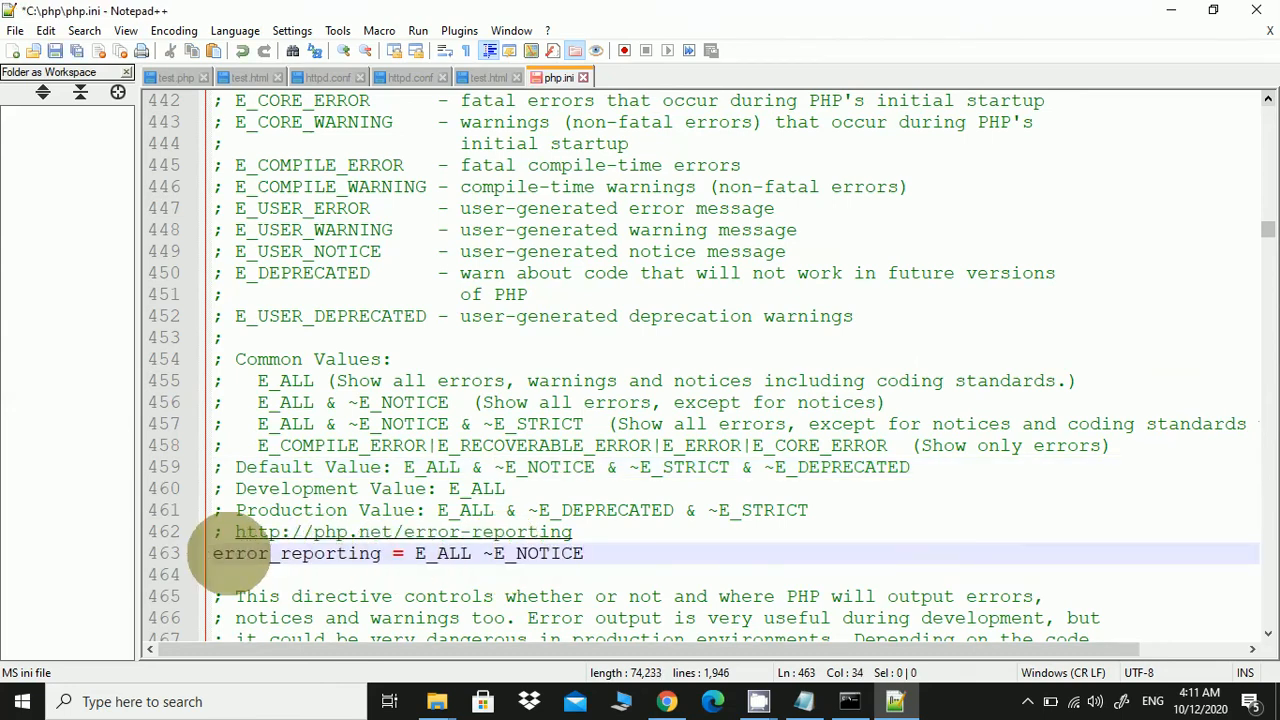
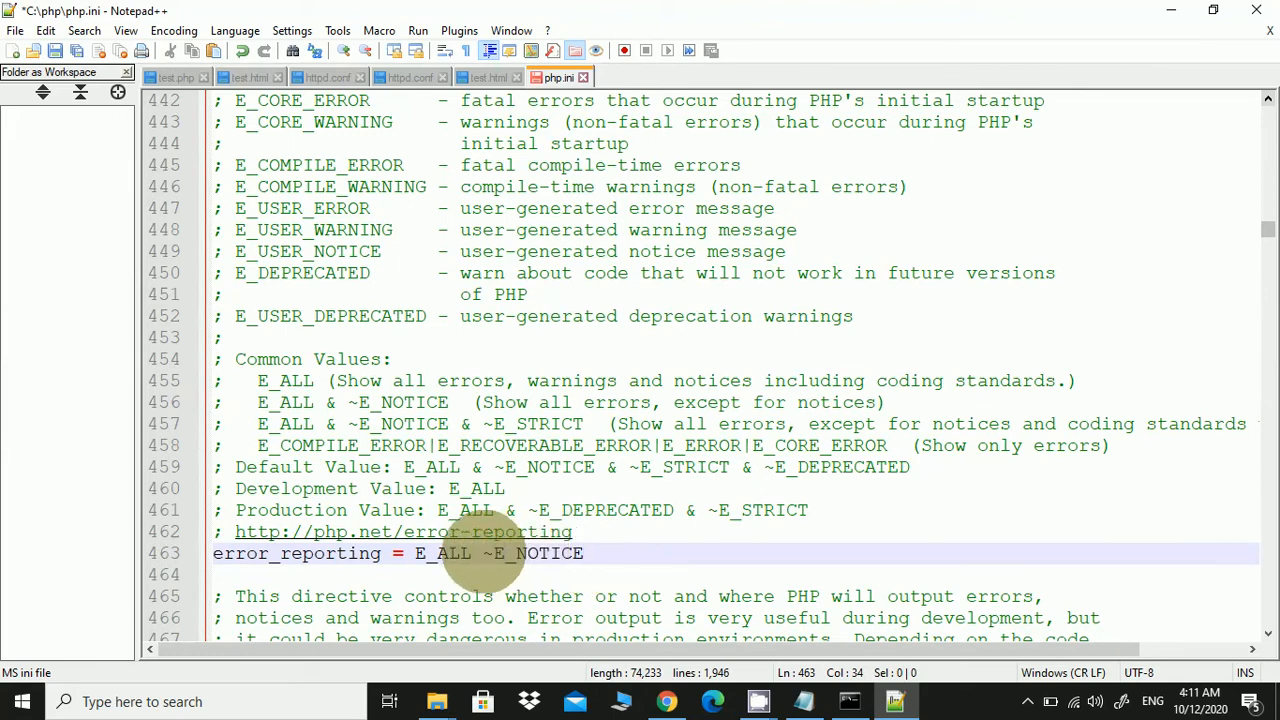
Add '&' so line 463 reads error_reporting = E_ALL & ~E_NOTICE, then save php.ini
{"action": "left_click", "coordinate": [484, 553]}
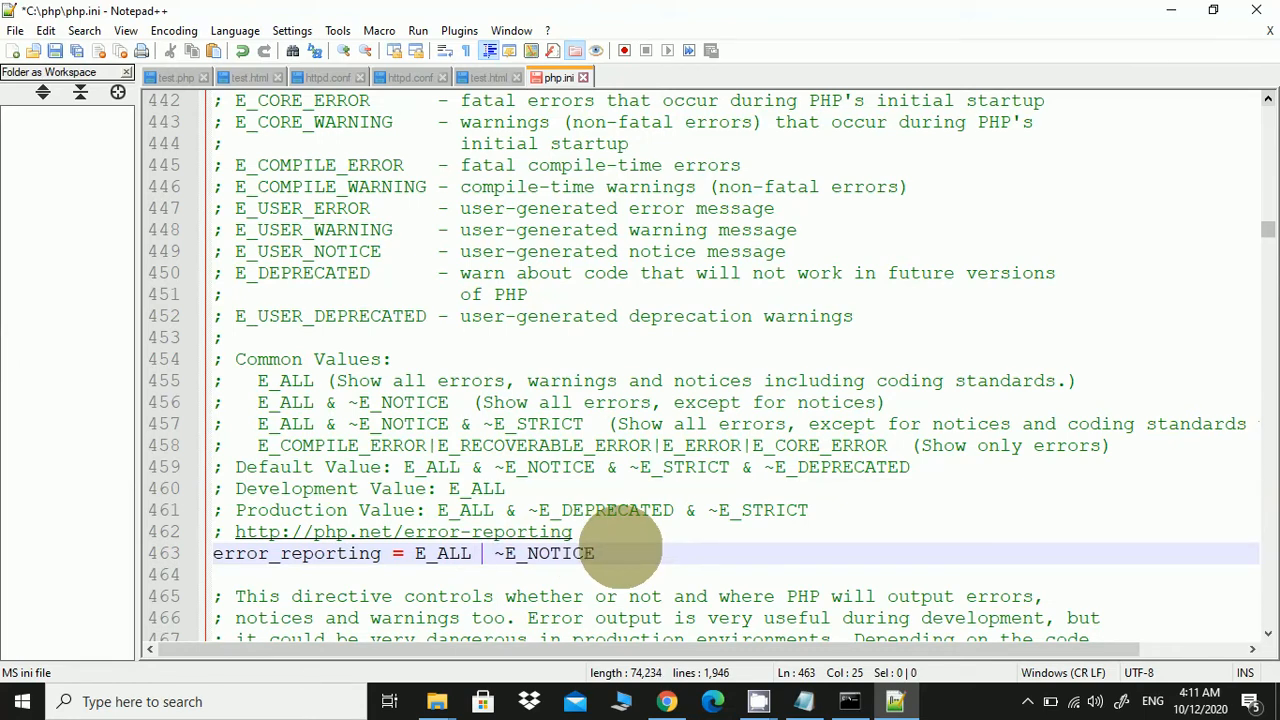
{"action": "type", "text": "&"}
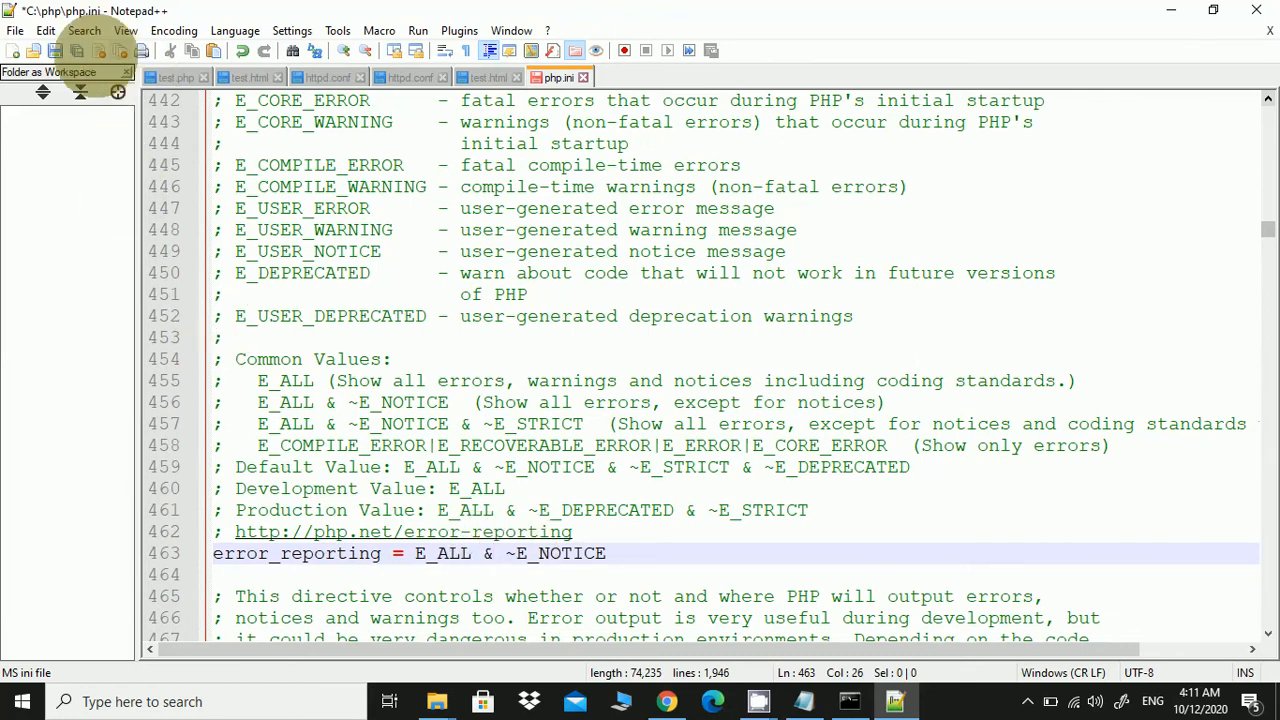
{"action": "left_click", "coordinate": [54, 50]}
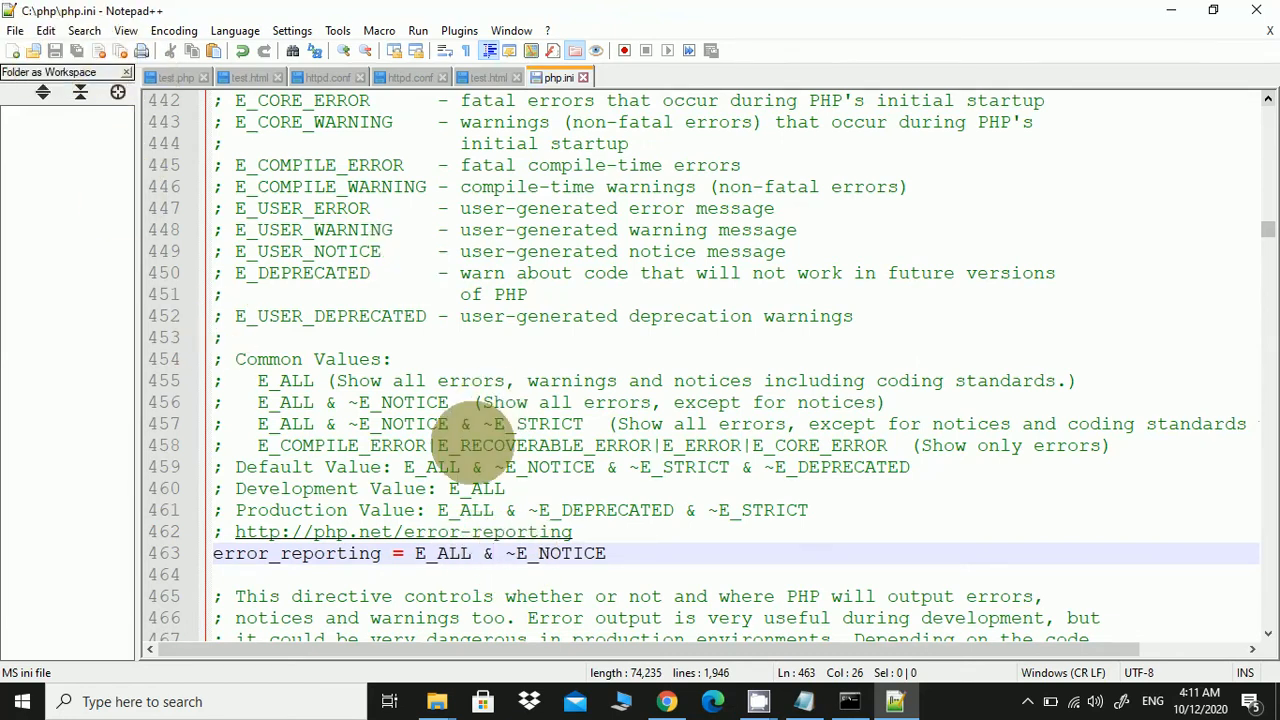
Scroll php.ini down to the commented-out Windows extension list starting around line 909
{"action": "scroll", "coordinate": [460, 490], "scroll_direction": "down", "scroll_amount": 18}
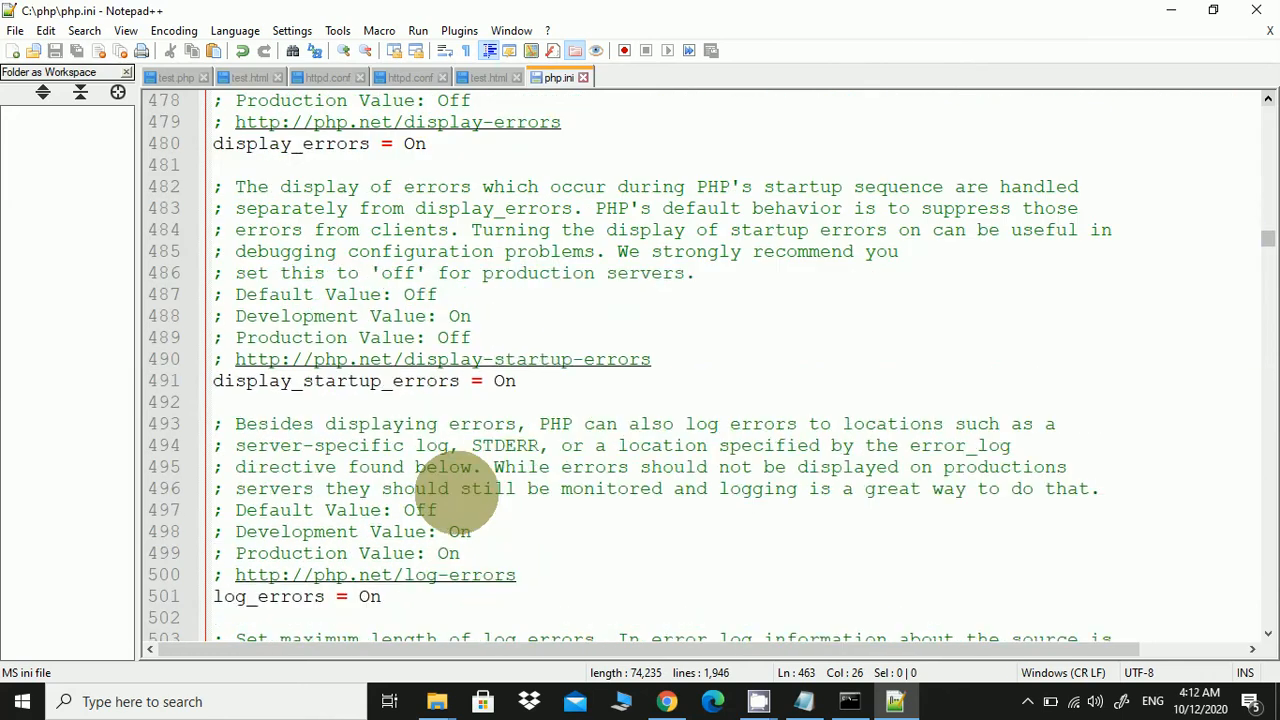
{"action": "scroll", "coordinate": [460, 490], "scroll_direction": "down", "scroll_amount": 20}
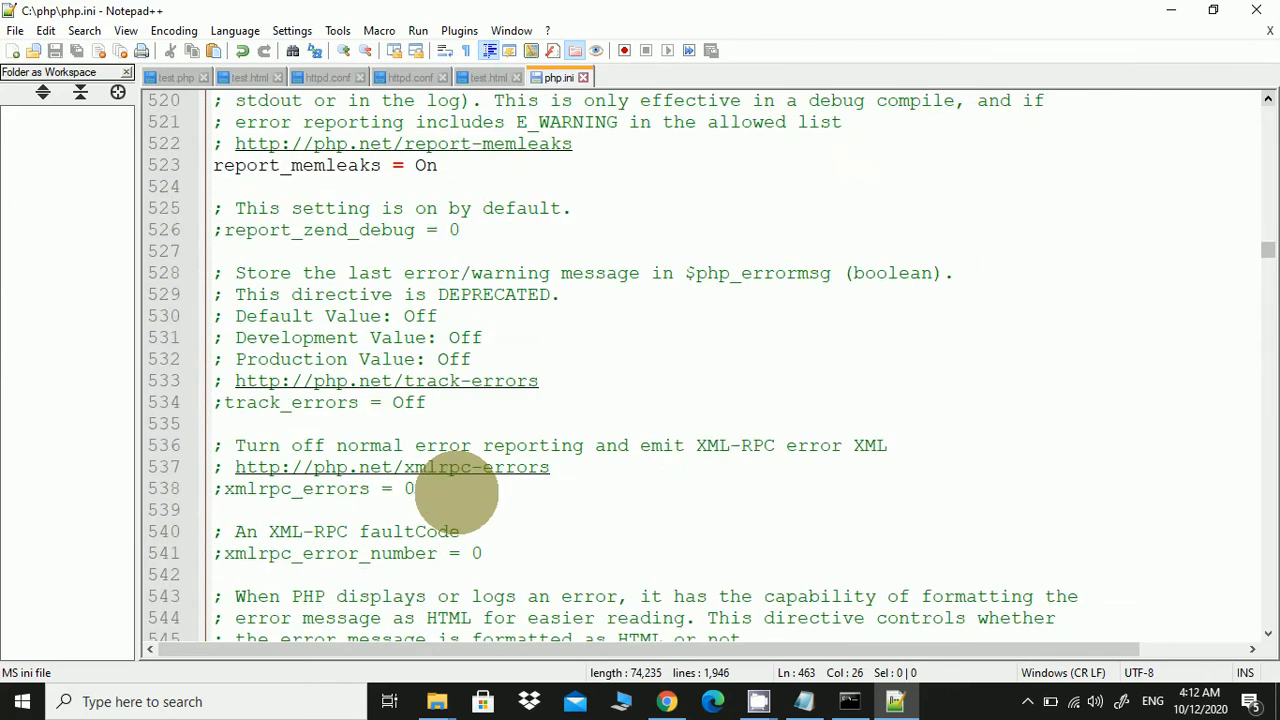
{"action": "scroll", "coordinate": [458, 497], "scroll_direction": "down", "scroll_amount": 20}
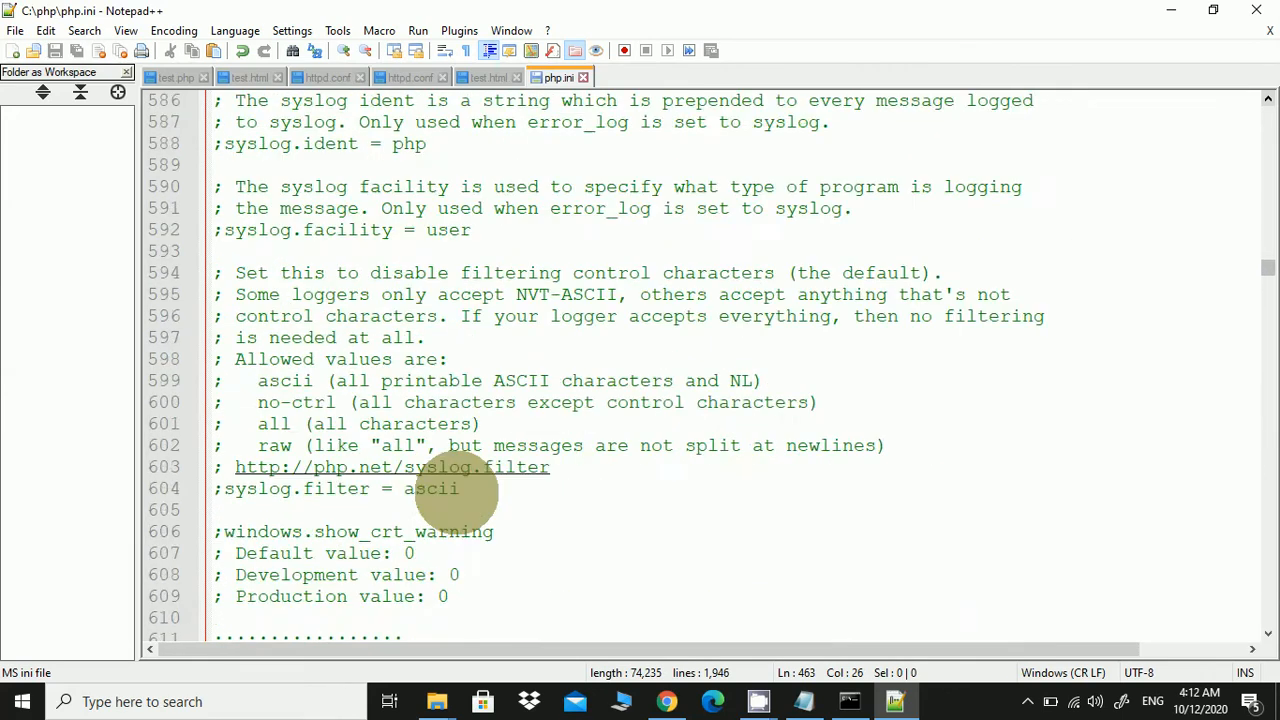
{"action": "scroll", "coordinate": [460, 490], "scroll_direction": "down", "scroll_amount": 20}
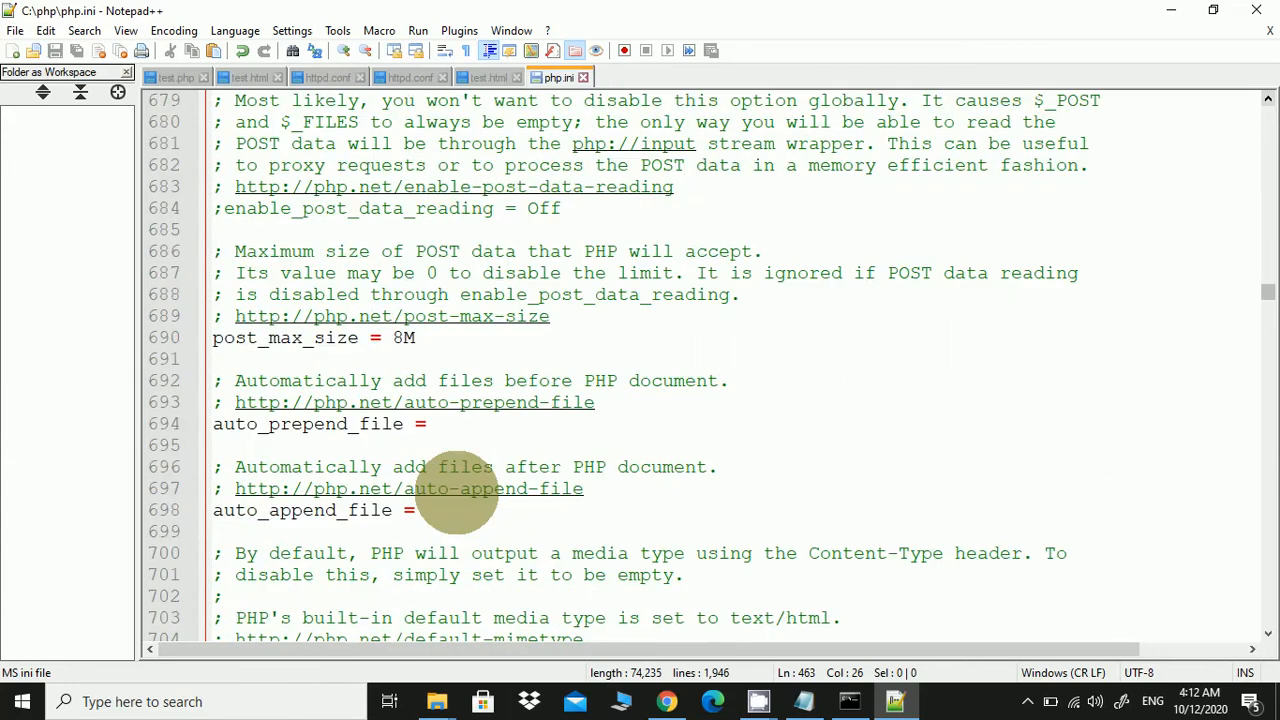
{"action": "scroll", "coordinate": [457, 490], "scroll_direction": "down", "scroll_amount": 20}
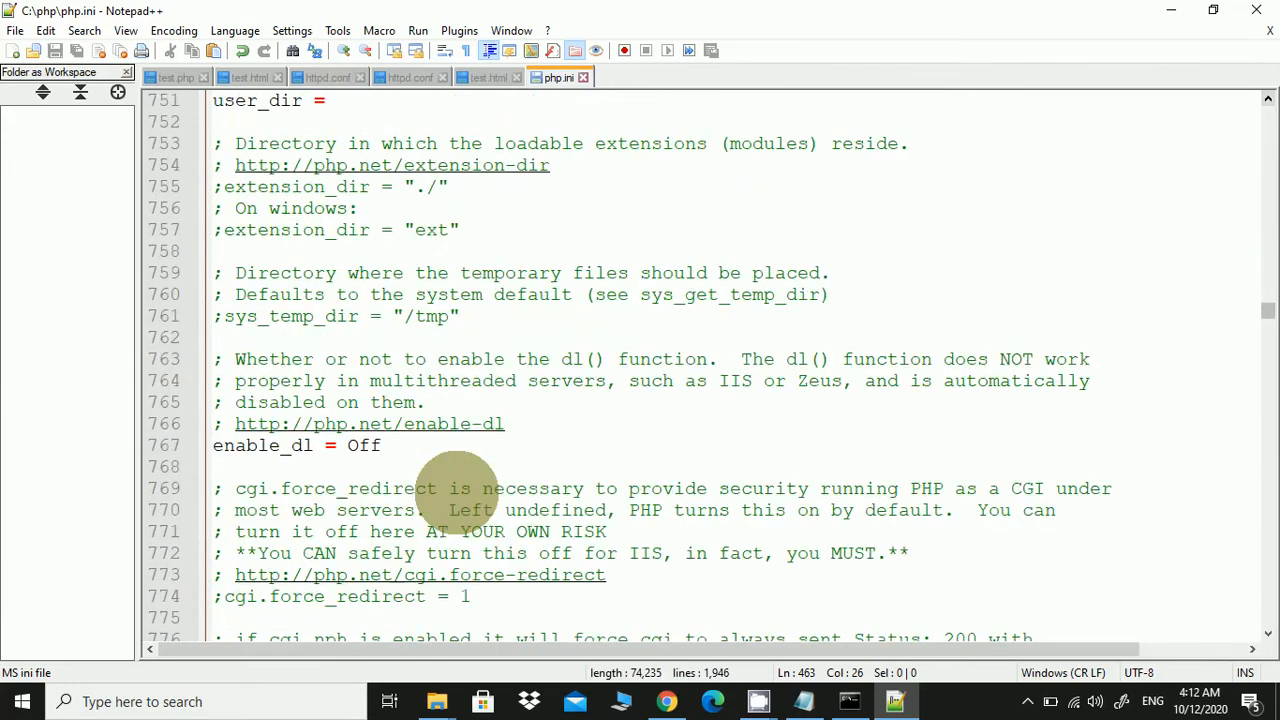
{"action": "scroll", "coordinate": [458, 495], "scroll_direction": "down", "scroll_amount": 20}
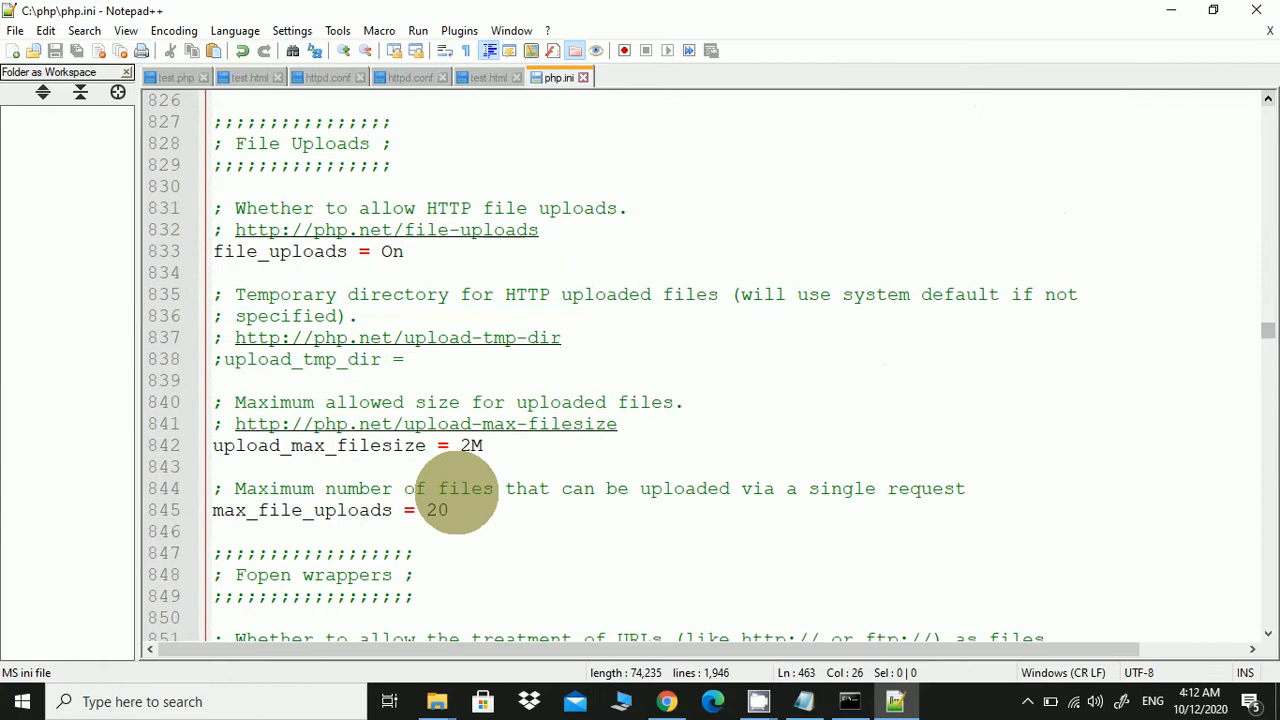
{"action": "scroll", "coordinate": [455, 490], "scroll_direction": "down", "scroll_amount": 13}
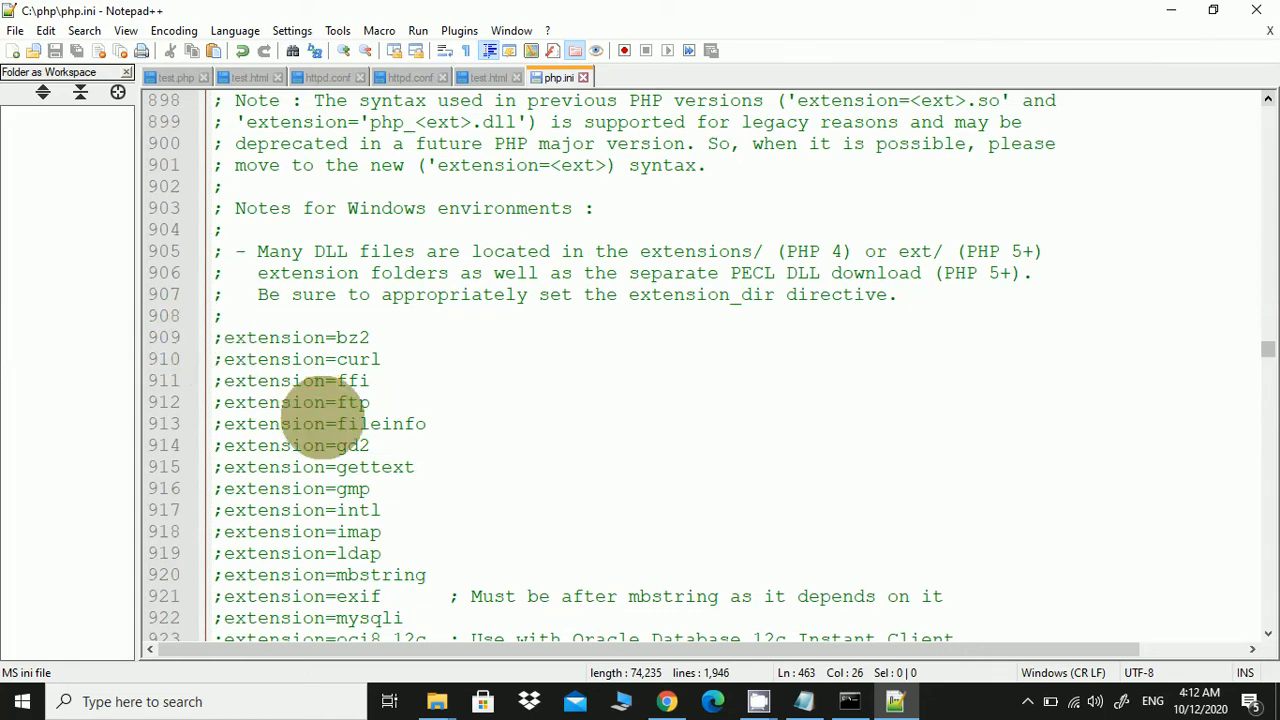
{"action": "scroll", "coordinate": [320, 413], "scroll_direction": "down", "scroll_amount": 3}
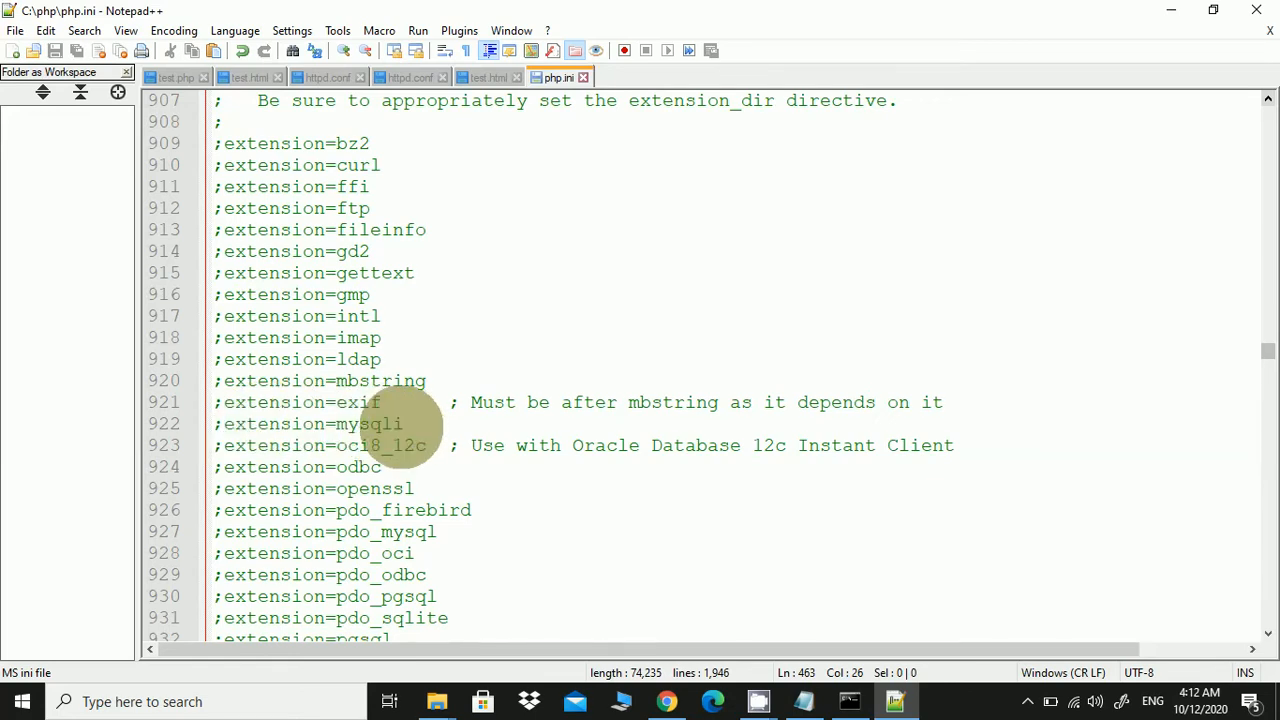
{"action": "scroll", "coordinate": [400, 430], "scroll_direction": "up", "scroll_amount": 1}
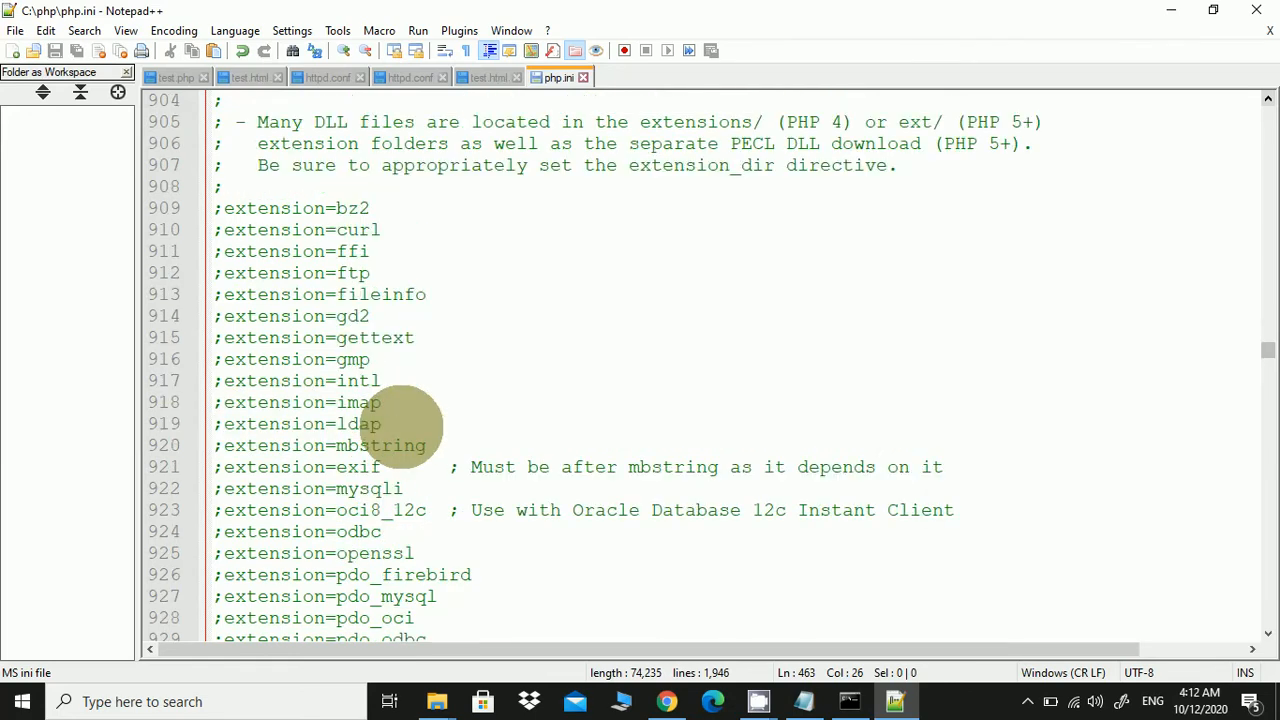
Remove the semicolons from the mysqli, exif, mbstring, ldap, imap, intl and gmp extension lines
{"action": "double_click", "coordinate": [372, 488]}
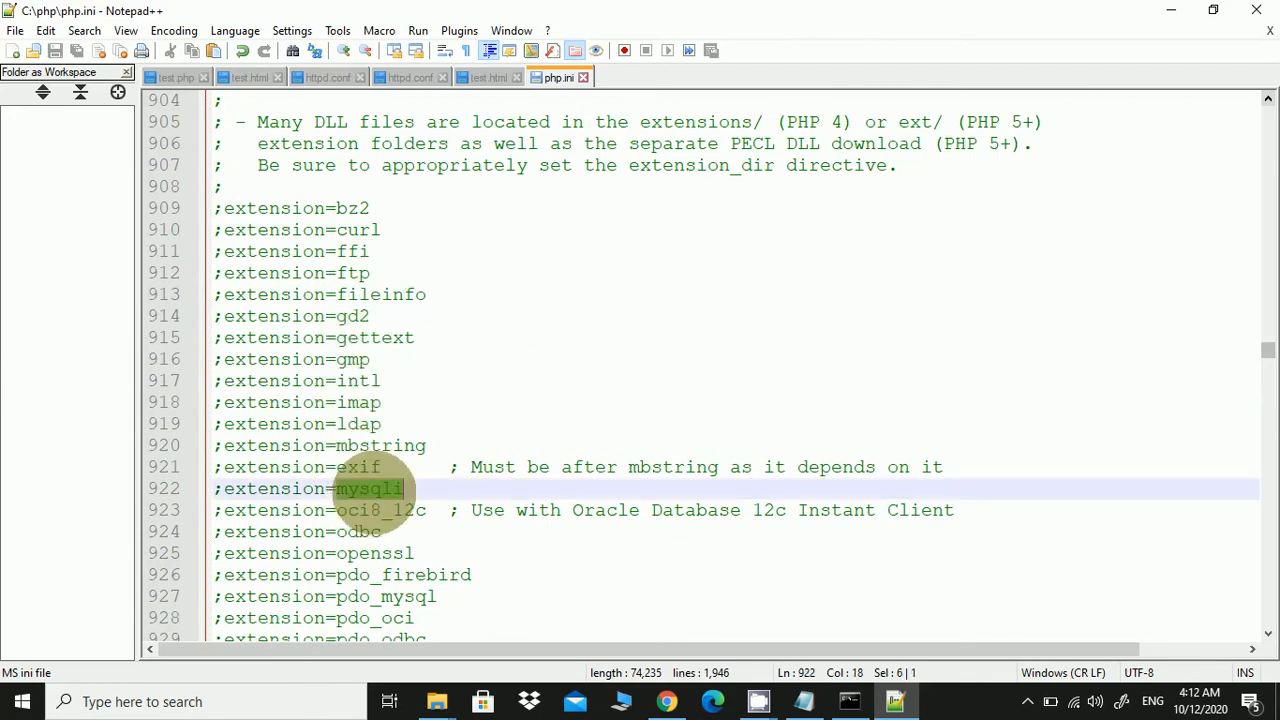
{"action": "triple_click", "coordinate": [372, 488]}
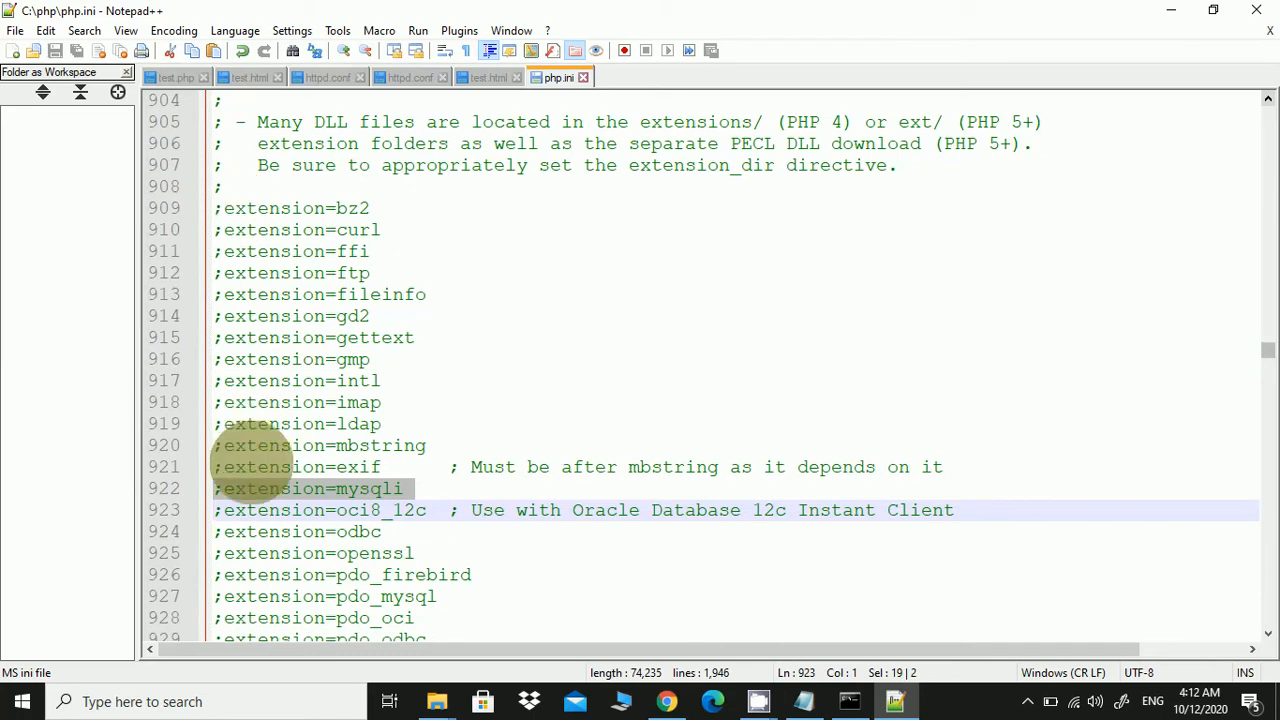
{"action": "left_click", "coordinate": [245, 488]}
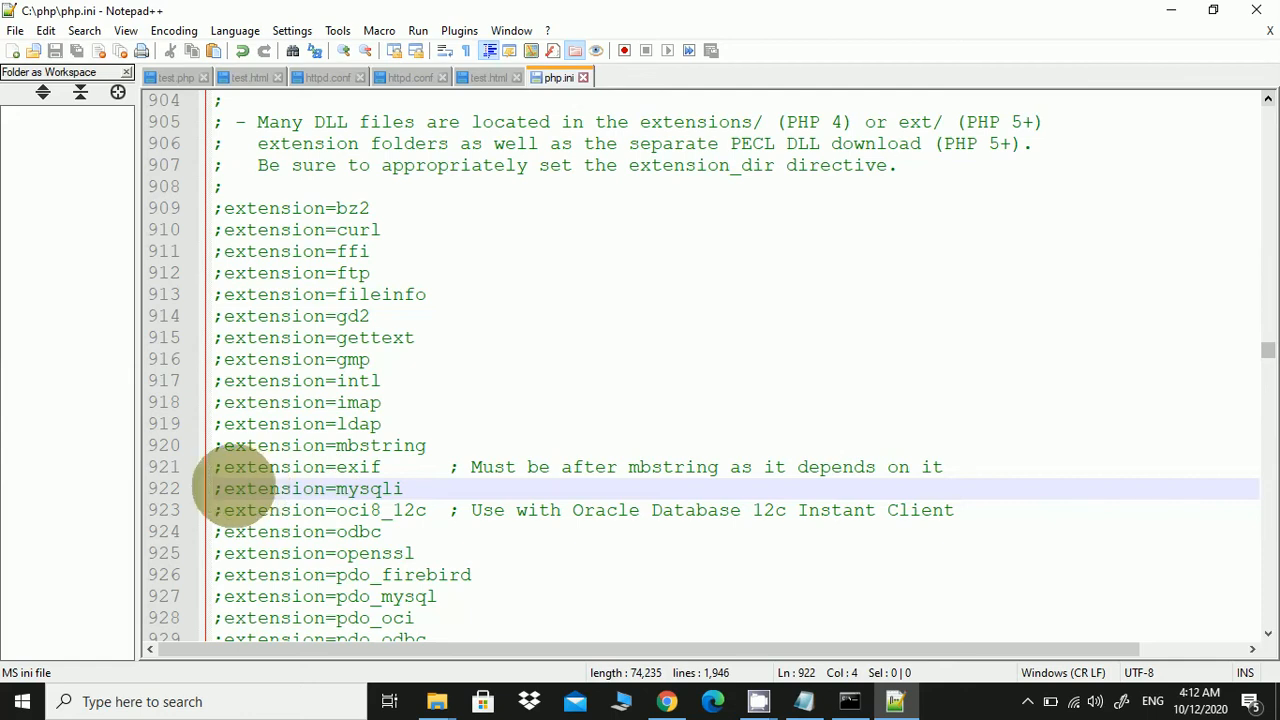
{"action": "left_click", "coordinate": [229, 490]}
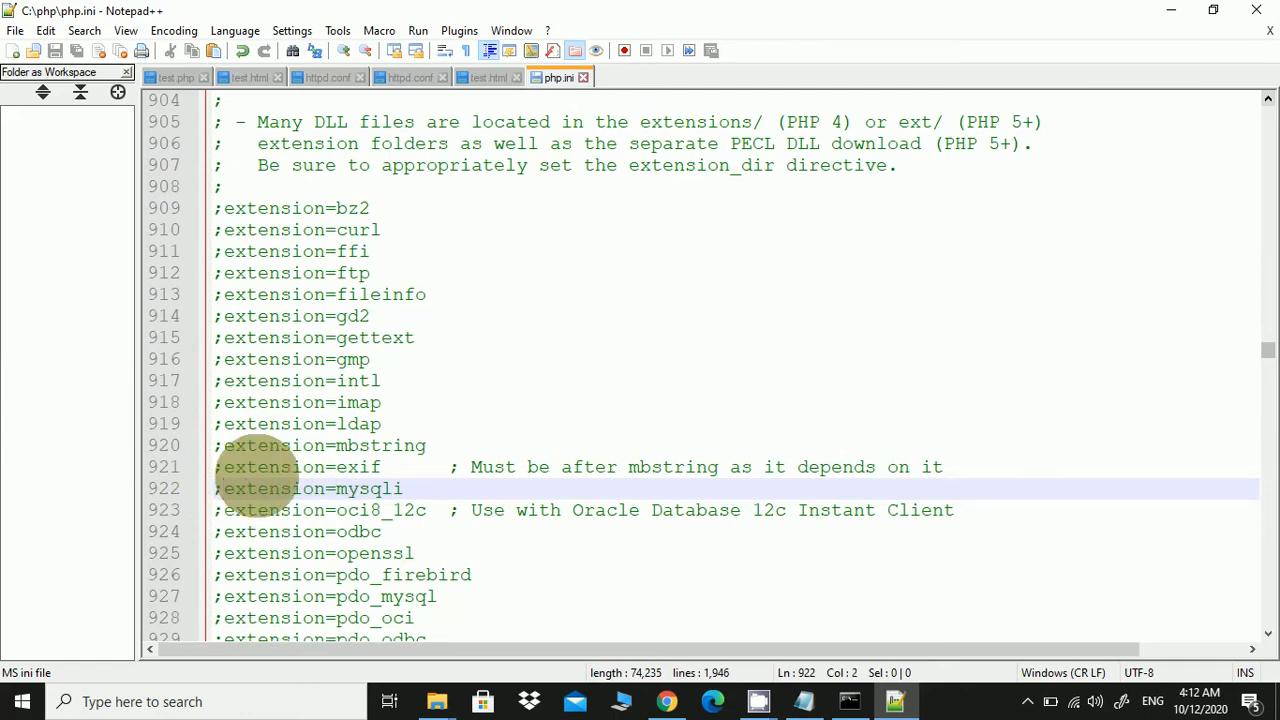
{"action": "key", "text": "BackSpace"}
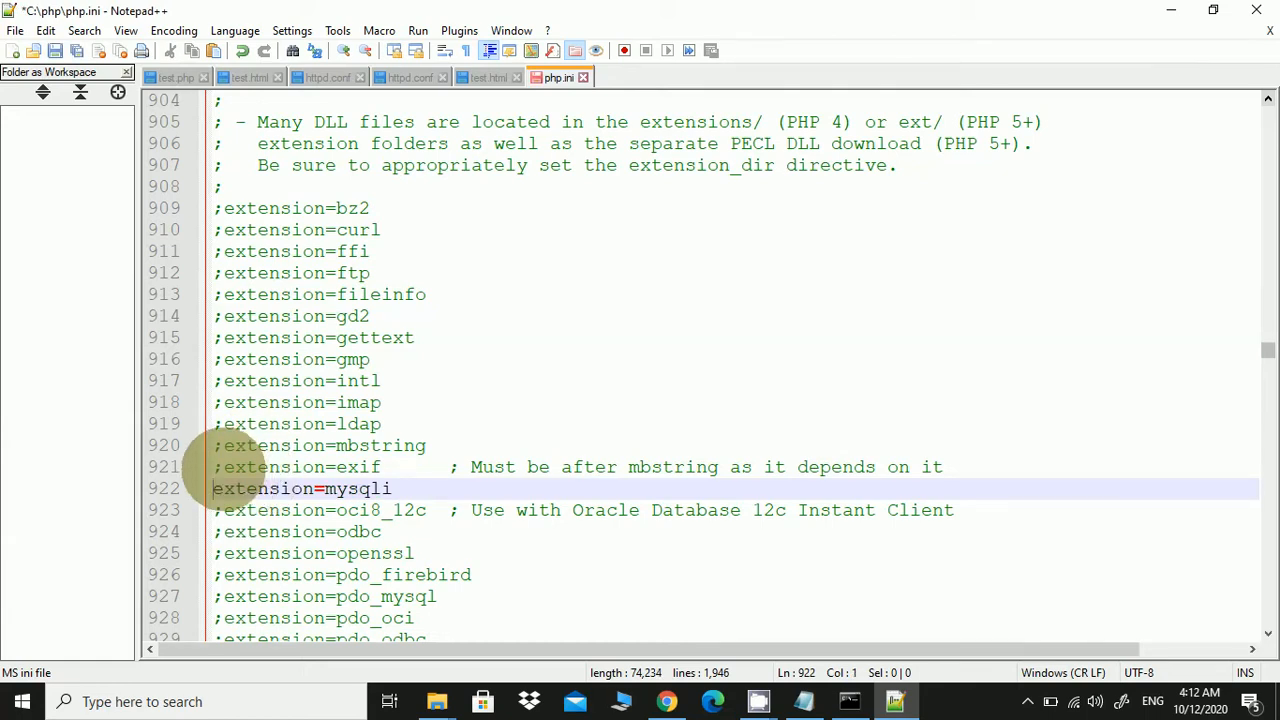
{"action": "left_click", "coordinate": [224, 467]}
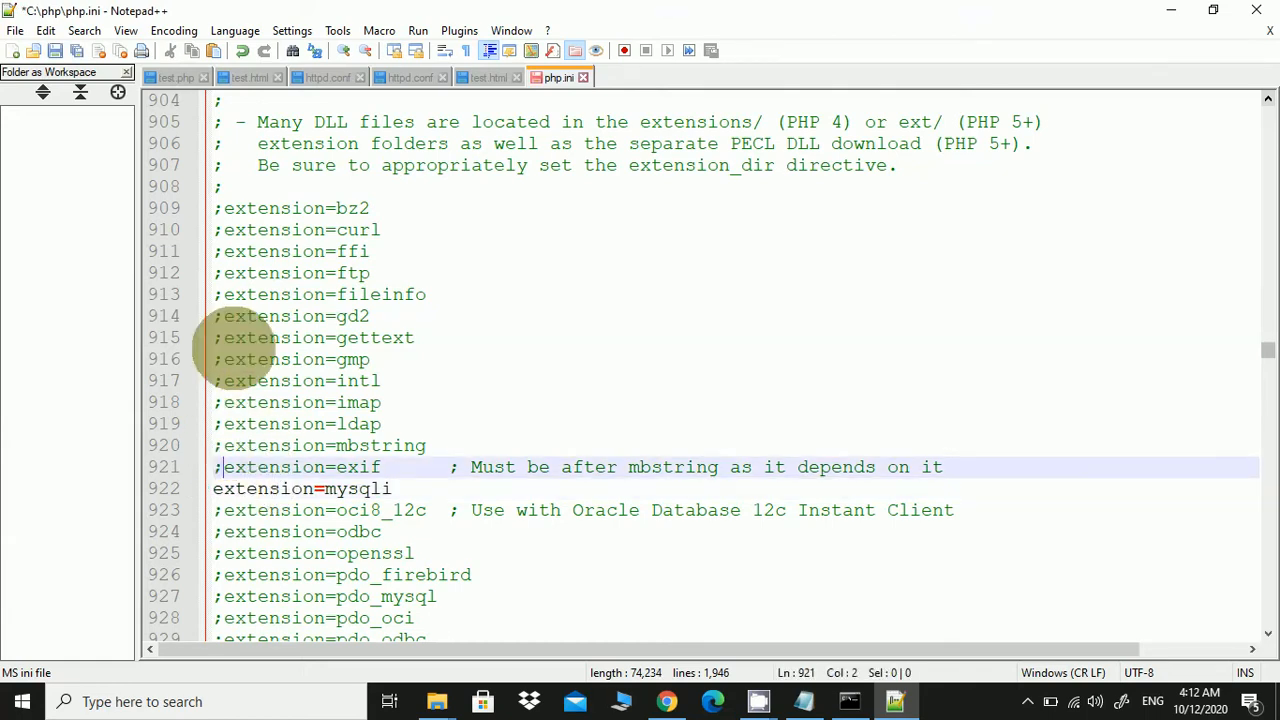
{"action": "key", "text": "BackSpace"}
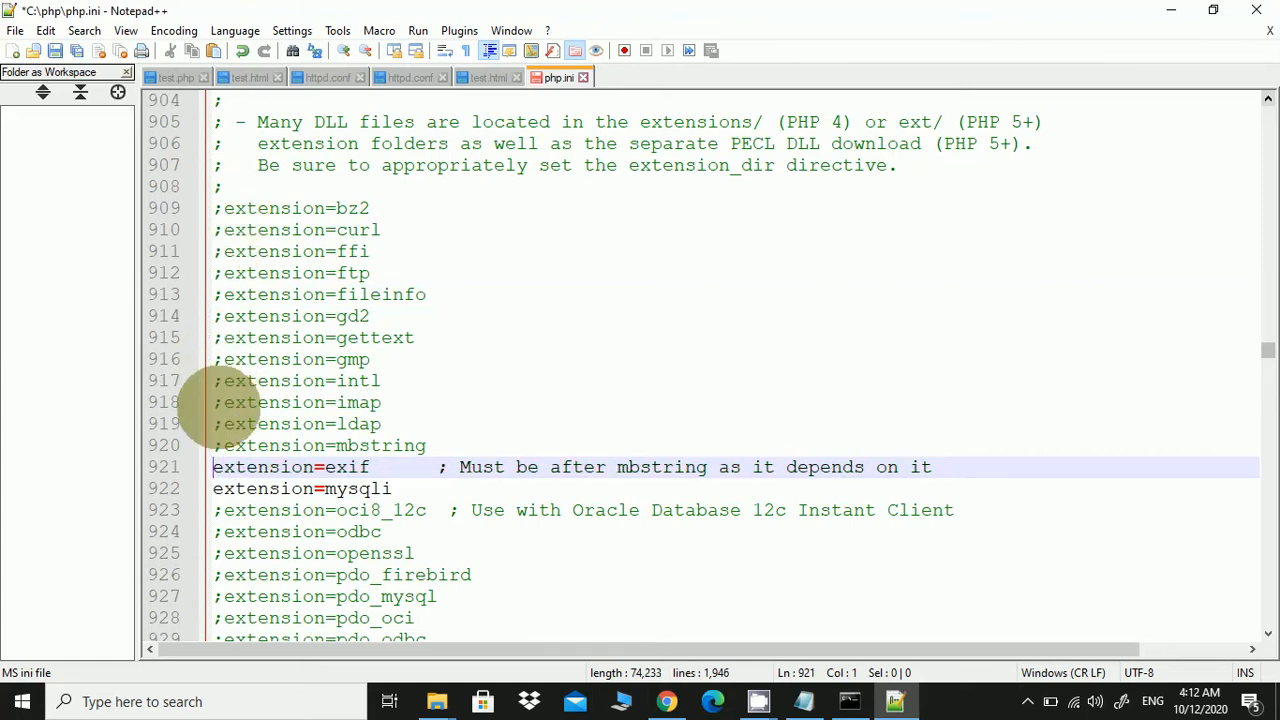
{"action": "left_click", "coordinate": [224, 445]}
{"action": "key", "text": "BackSpace"}
{"action": "left_click", "coordinate": [224, 424]}
{"action": "key", "text": "BackSpace"}
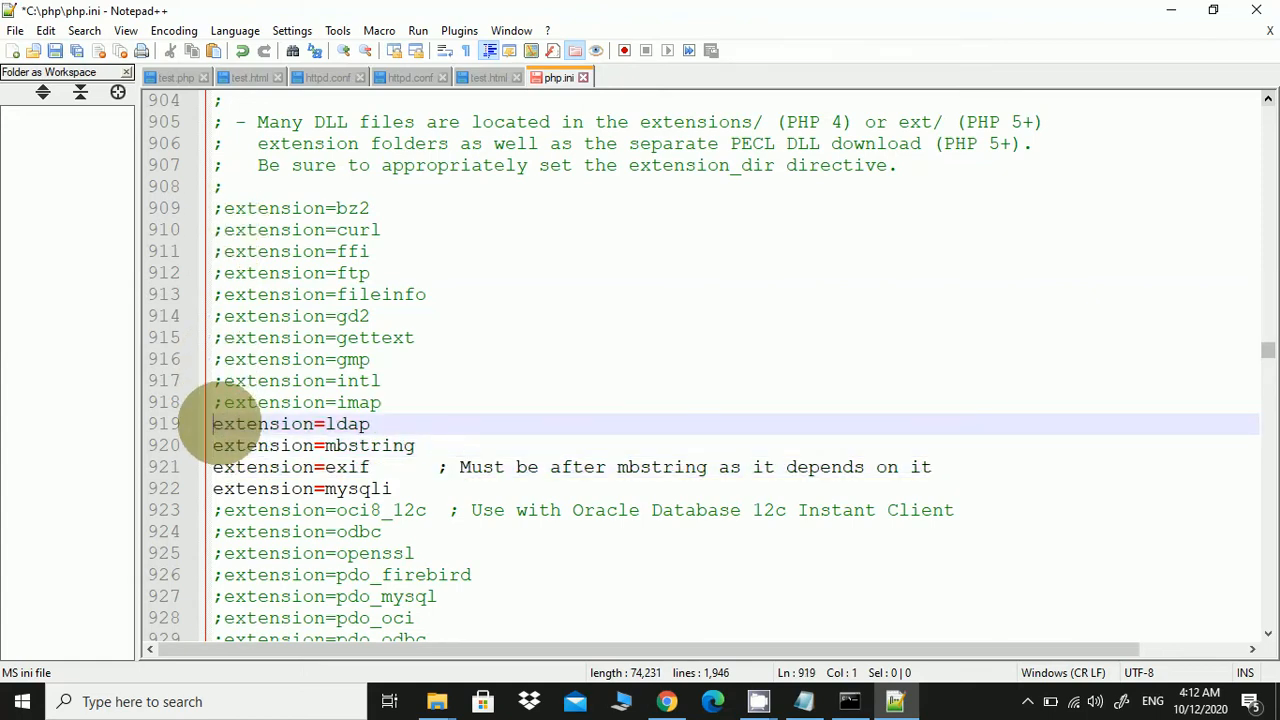
{"action": "left_click", "coordinate": [224, 402]}
{"action": "key", "text": "BackSpace"}
{"action": "left_click", "coordinate": [224, 381]}
{"action": "key", "text": "BackSpace"}
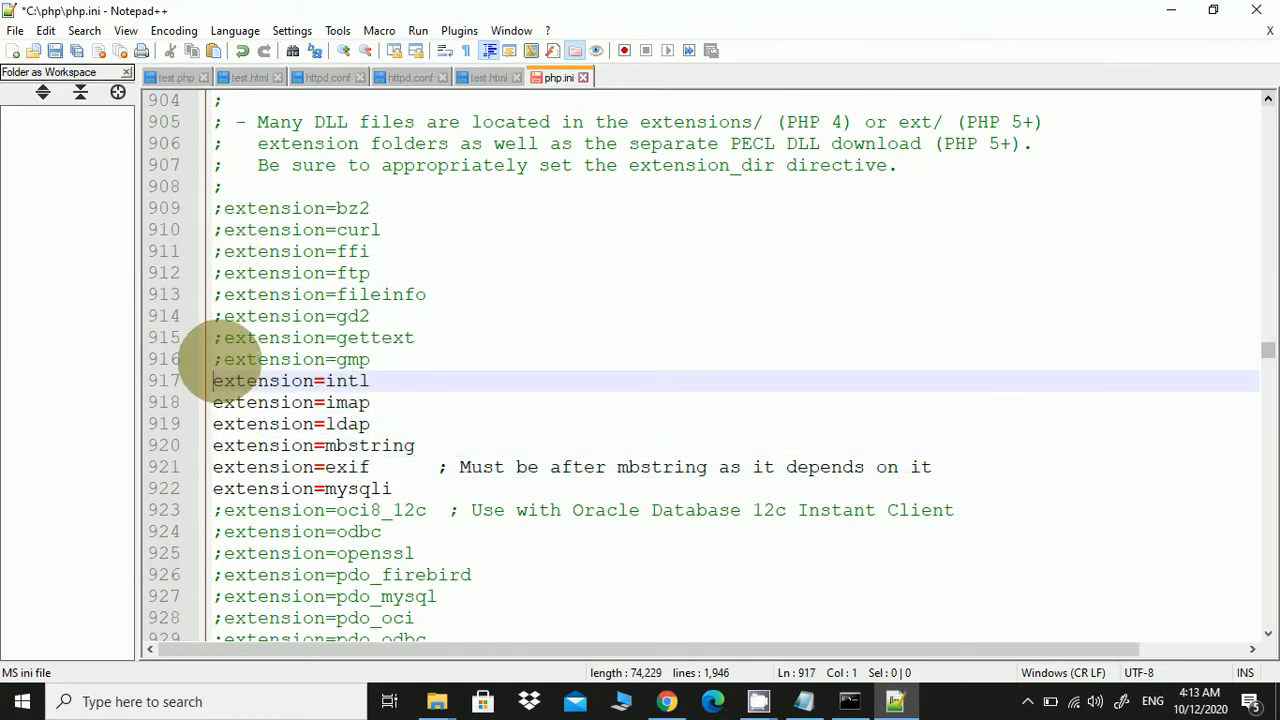
{"action": "left_click", "coordinate": [224, 359]}
{"action": "key", "text": "BackSpace"}
Remove the semicolons from the gettext, gd2, fileinfo, ftp, ffi, curl and bz2 extension lines
{"action": "left_click", "coordinate": [224, 337]}
{"action": "key", "text": "BackSpace"}
{"action": "left_click", "coordinate": [224, 316]}
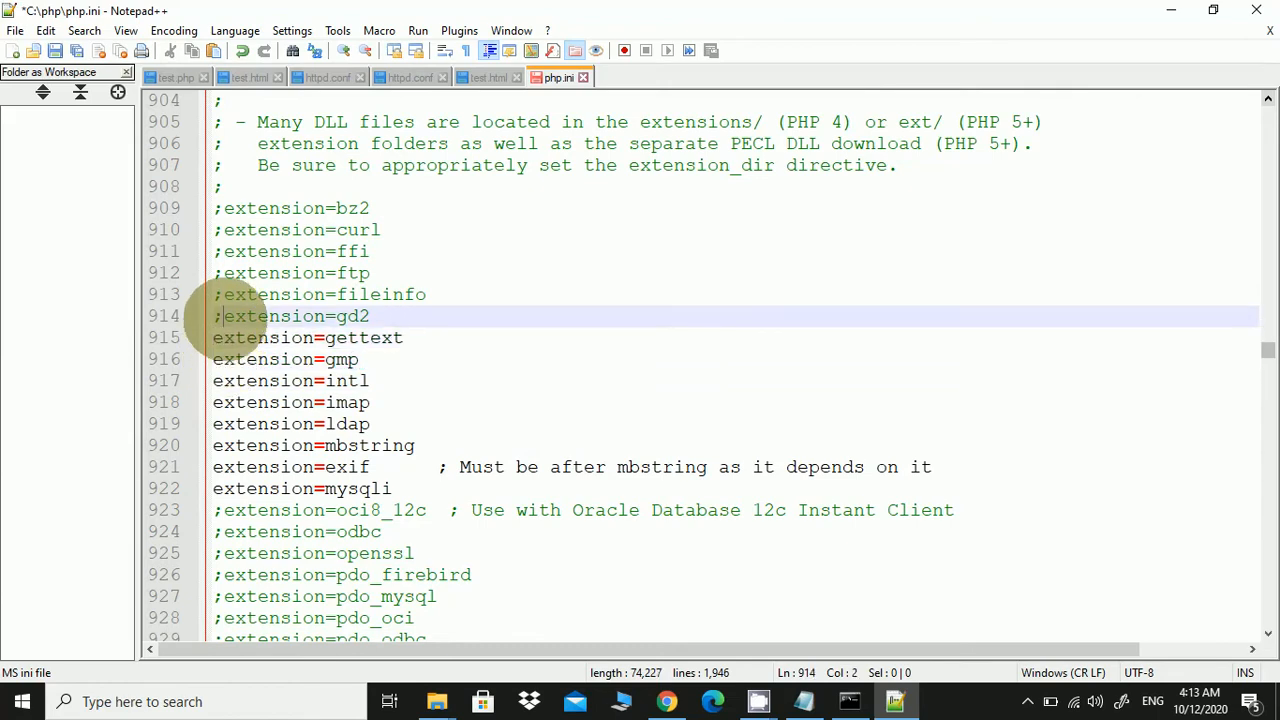
{"action": "key", "text": "BackSpace"}
{"action": "left_click", "coordinate": [224, 294]}
{"action": "key", "text": "BackSpace"}
{"action": "left_click", "coordinate": [224, 273]}
{"action": "key", "text": "BackSpace"}
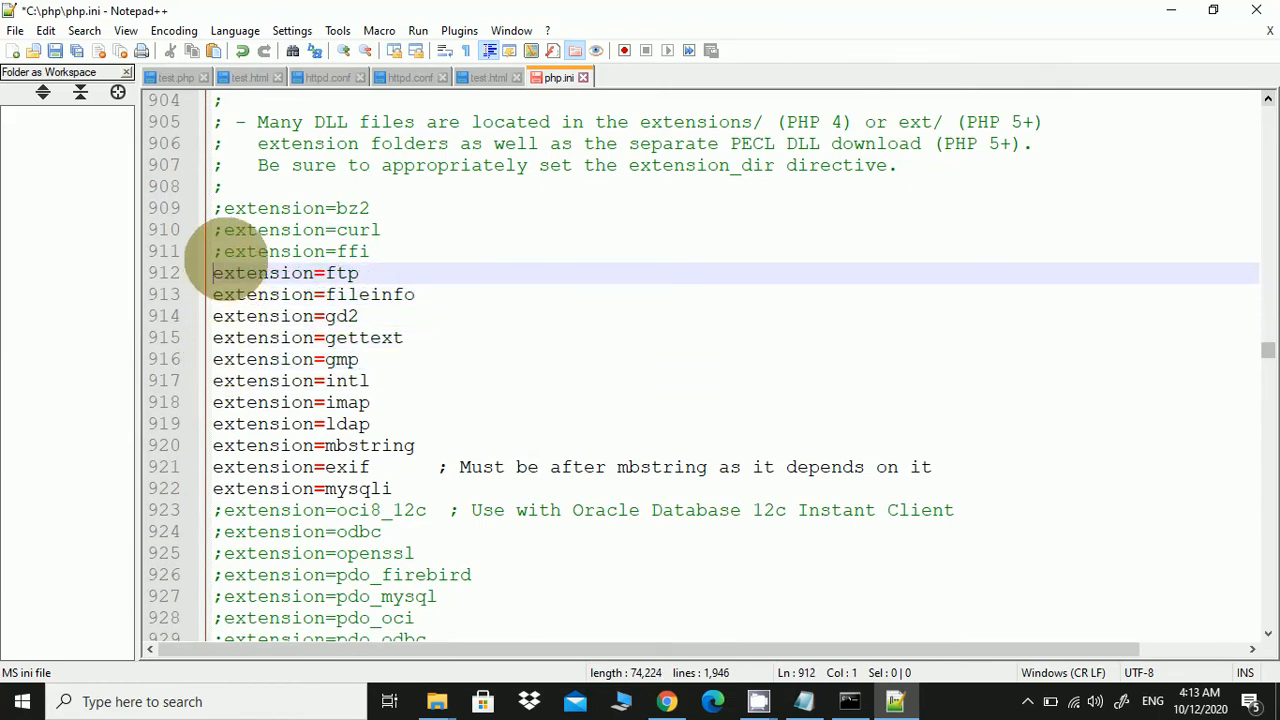
{"action": "left_click", "coordinate": [224, 251]}
{"action": "key", "text": "BackSpace"}
{"action": "left_click", "coordinate": [224, 230]}
{"action": "key", "text": "BackSpace"}
{"action": "left_click", "coordinate": [224, 208]}
{"action": "key", "text": "BackSpace"}
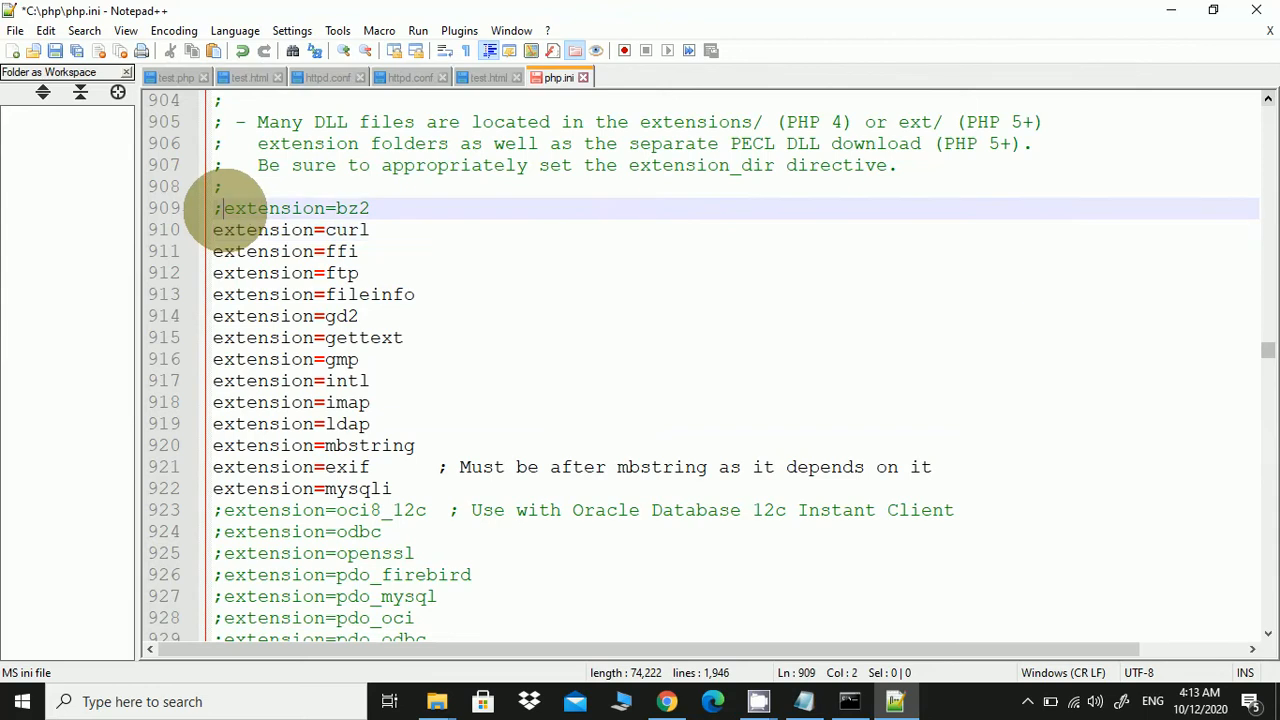
Uncomment the extension lines from oci8_12c and odbc through openssl, the pdo_* drivers, pgsql and shmop
{"action": "scroll", "coordinate": [224, 300], "scroll_direction": "down", "scroll_amount": 5}
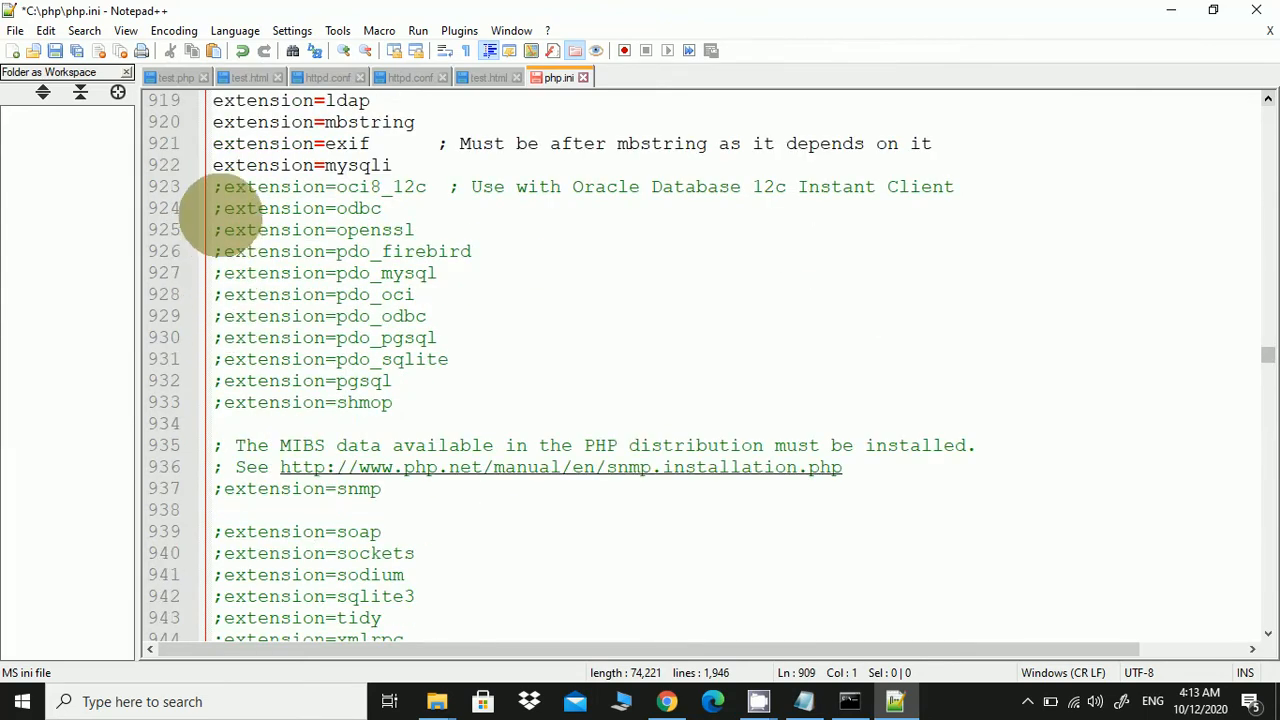
{"action": "left_click", "coordinate": [224, 187]}
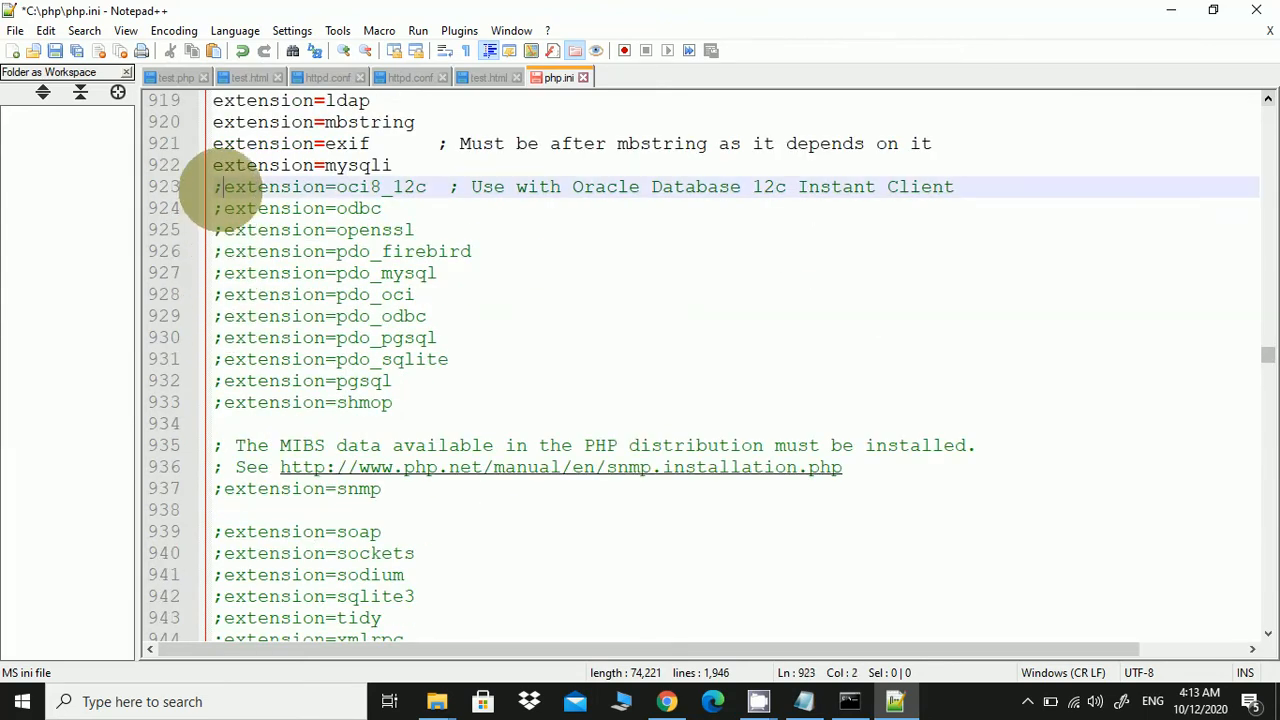
{"action": "key", "text": "BackSpace"}
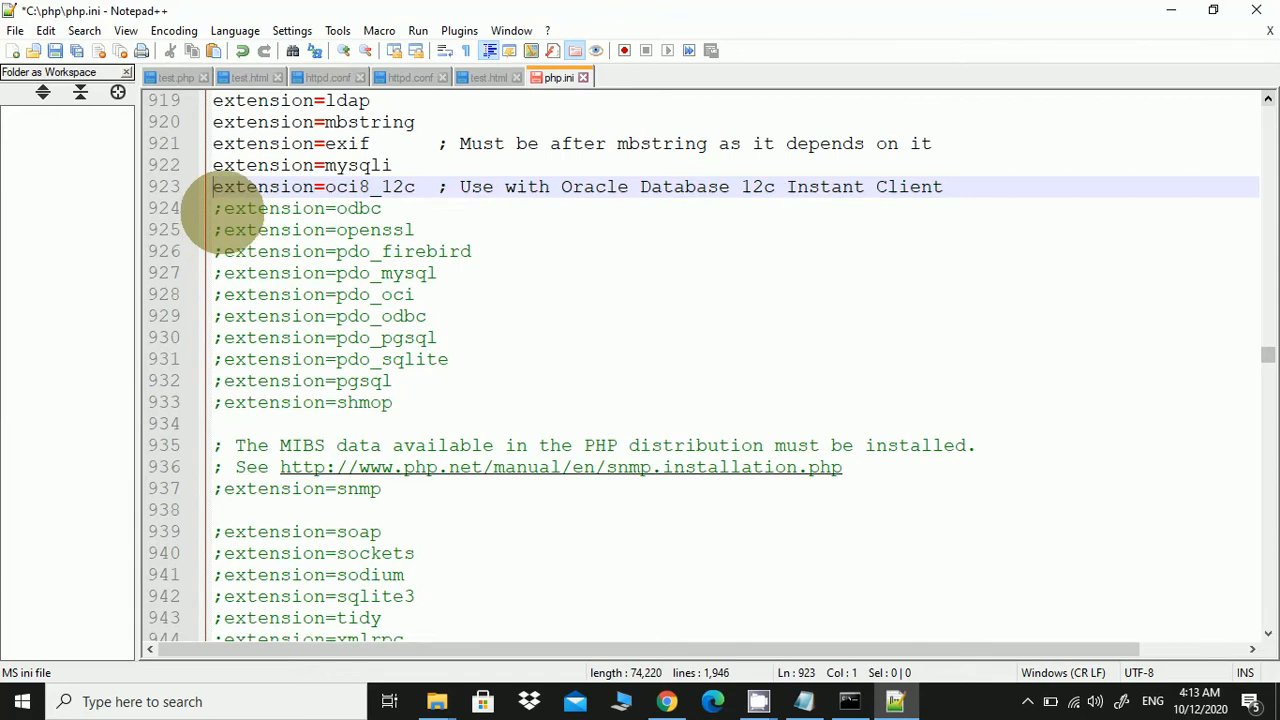
{"action": "left_click", "coordinate": [224, 208]}
{"action": "key", "text": "BackSpace"}
{"action": "left_click", "coordinate": [224, 230]}
{"action": "key", "text": "BackSpace"}
{"action": "left_click", "coordinate": [224, 251]}
{"action": "key", "text": "BackSpace"}
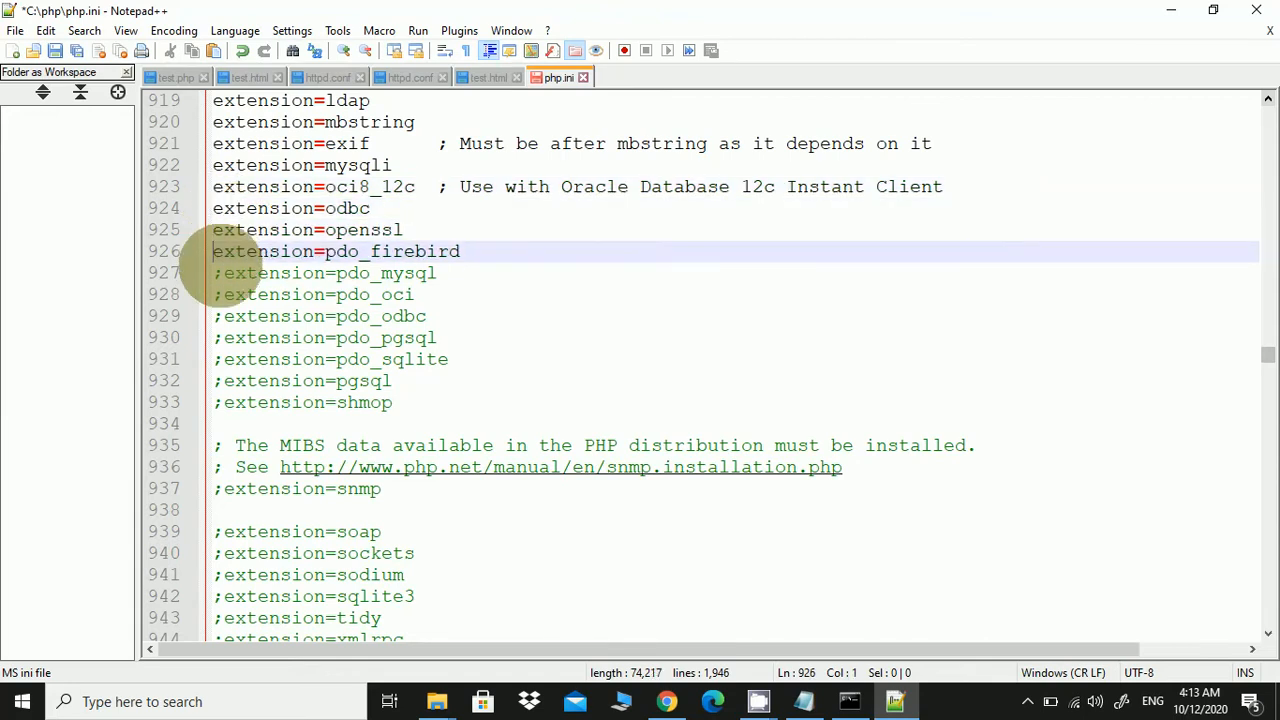
{"action": "left_click", "coordinate": [224, 273]}
{"action": "key", "text": "BackSpace"}
{"action": "left_click", "coordinate": [224, 294]}
{"action": "key", "text": "BackSpace"}
{"action": "left_click", "coordinate": [224, 316]}
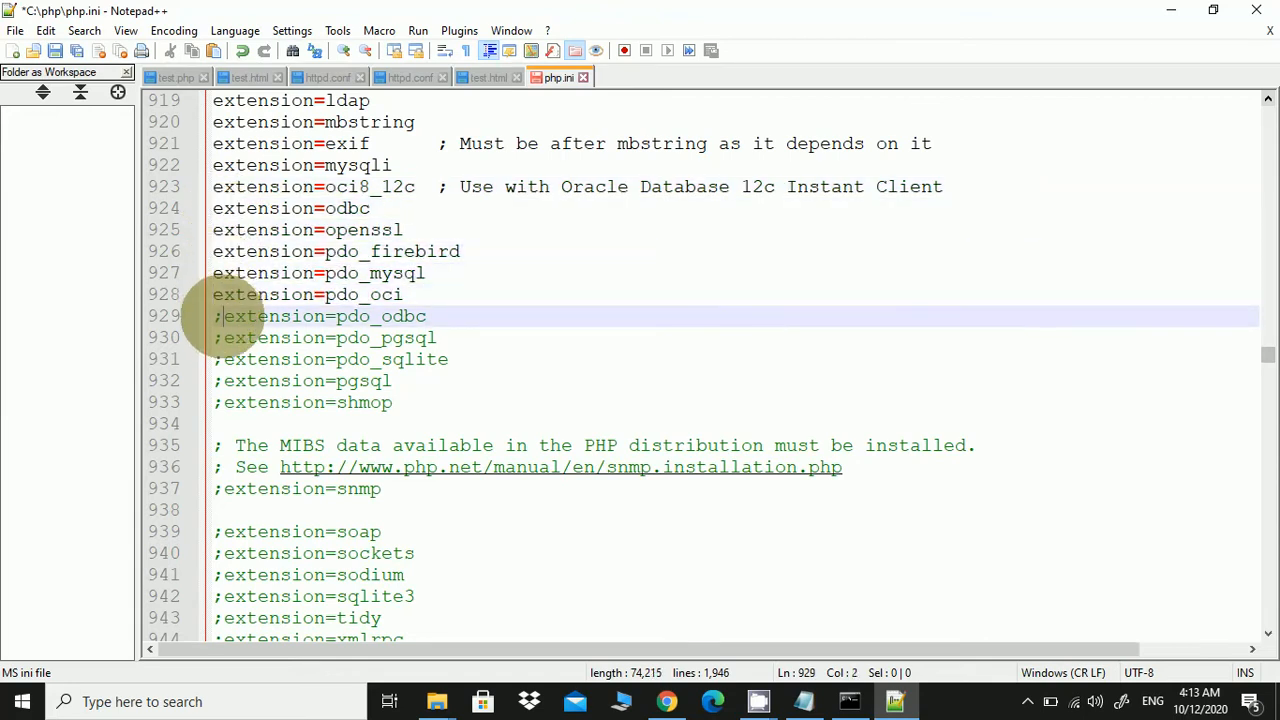
{"action": "key", "text": "BackSpace"}
{"action": "left_click", "coordinate": [224, 338]}
{"action": "key", "text": "BackSpace"}
{"action": "left_click", "coordinate": [224, 359]}
{"action": "key", "text": "BackSpace"}
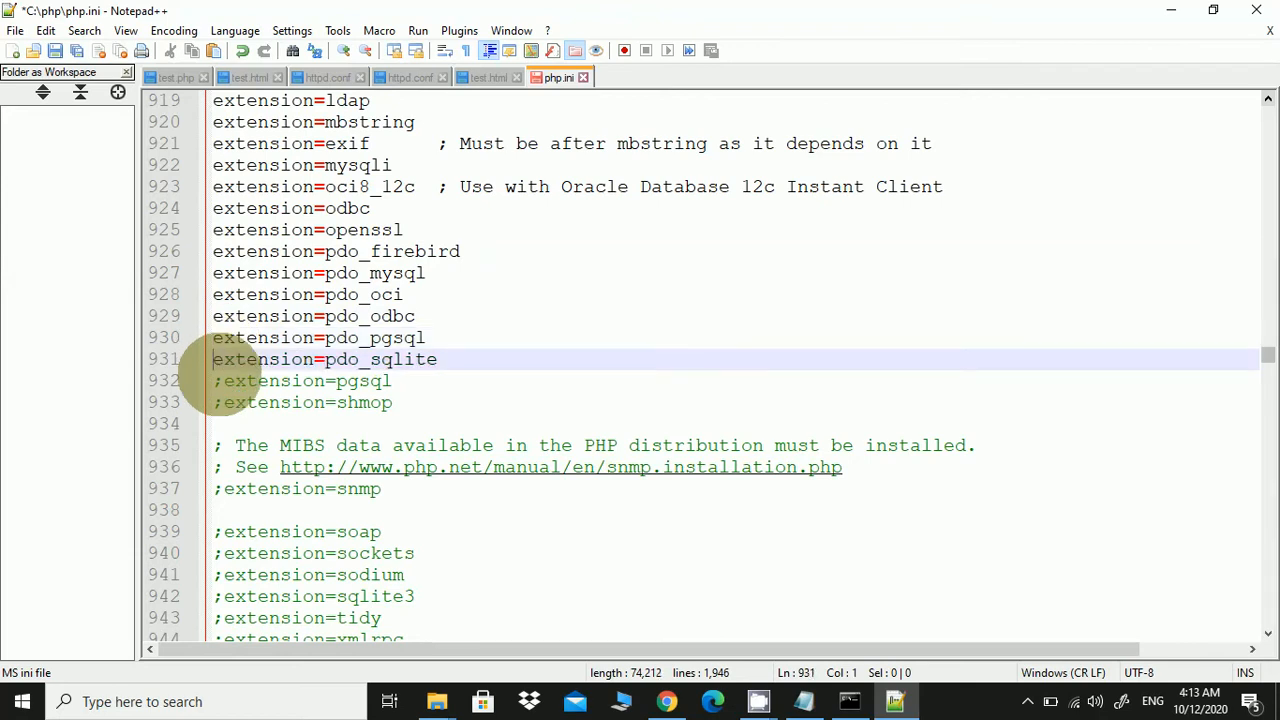
{"action": "left_click", "coordinate": [224, 381]}
{"action": "key", "text": "BackSpace"}
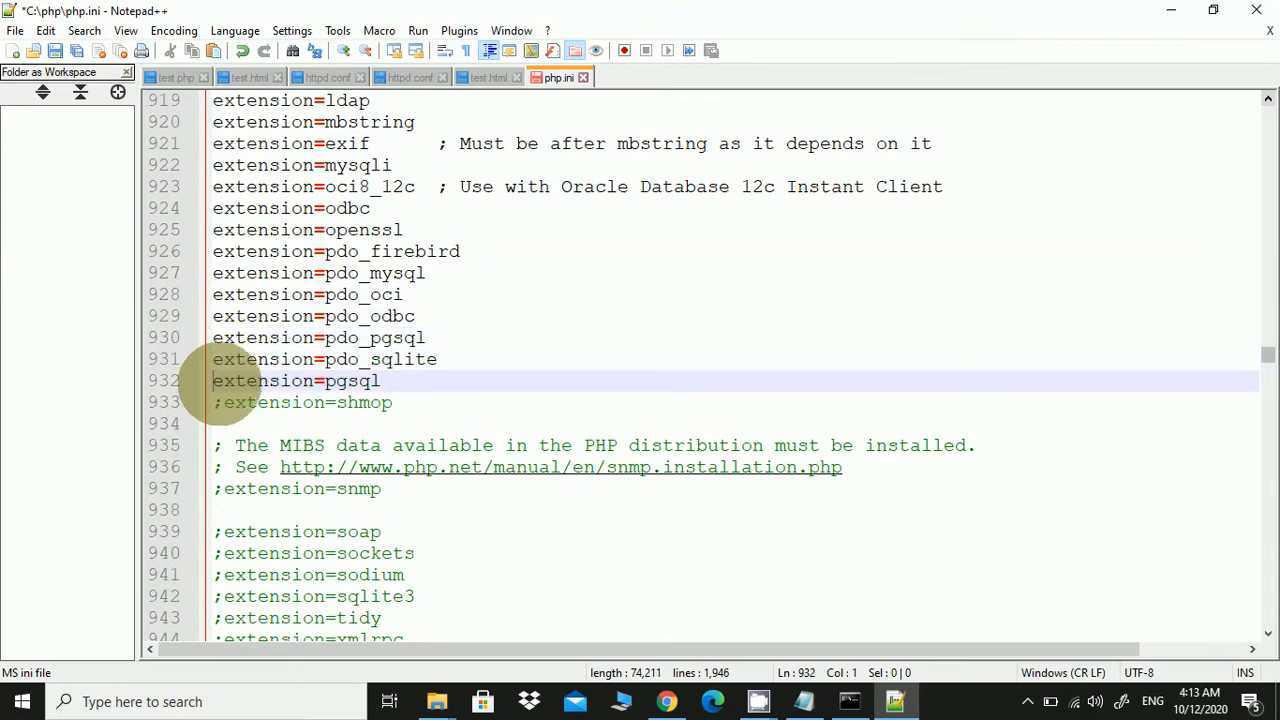
{"action": "left_click", "coordinate": [224, 402]}
{"action": "key", "text": "BackSpace"}
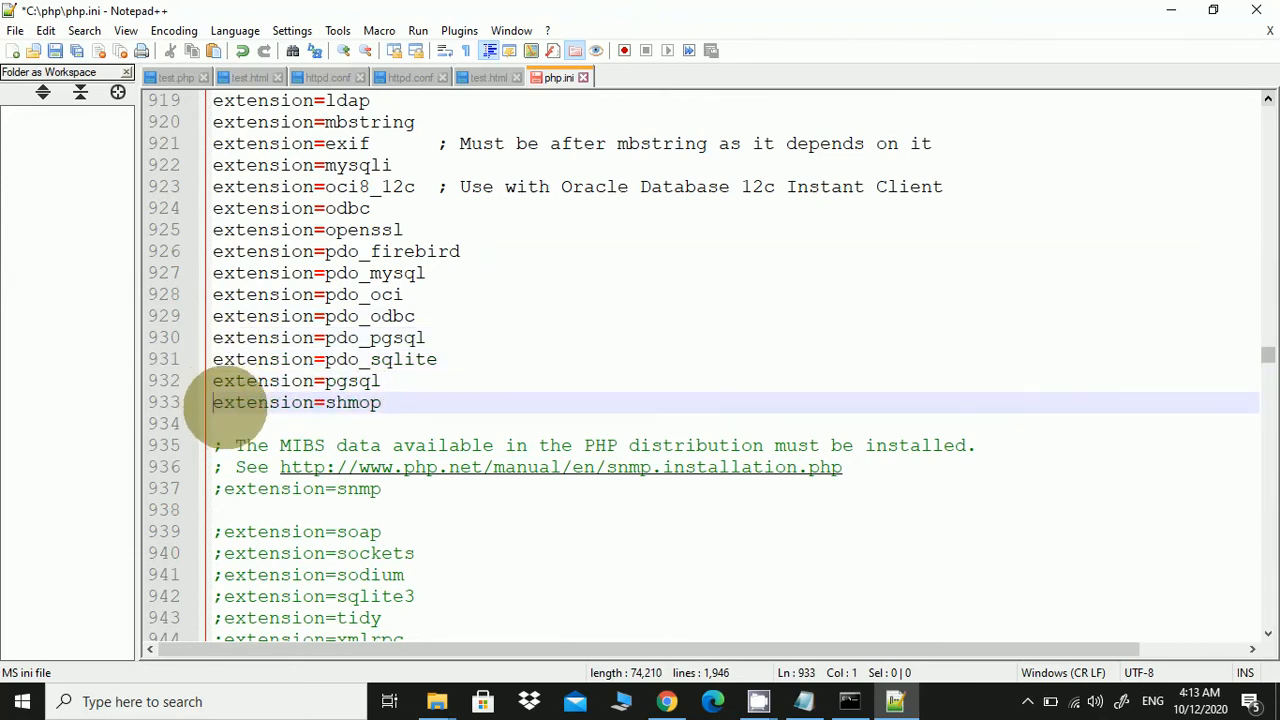
Uncomment the snmp, soap, sockets, sodium, sqlite3, tidy, xmlrpc and xsl extension lines
{"action": "scroll", "coordinate": [224, 402], "scroll_direction": "down", "scroll_amount": 4}
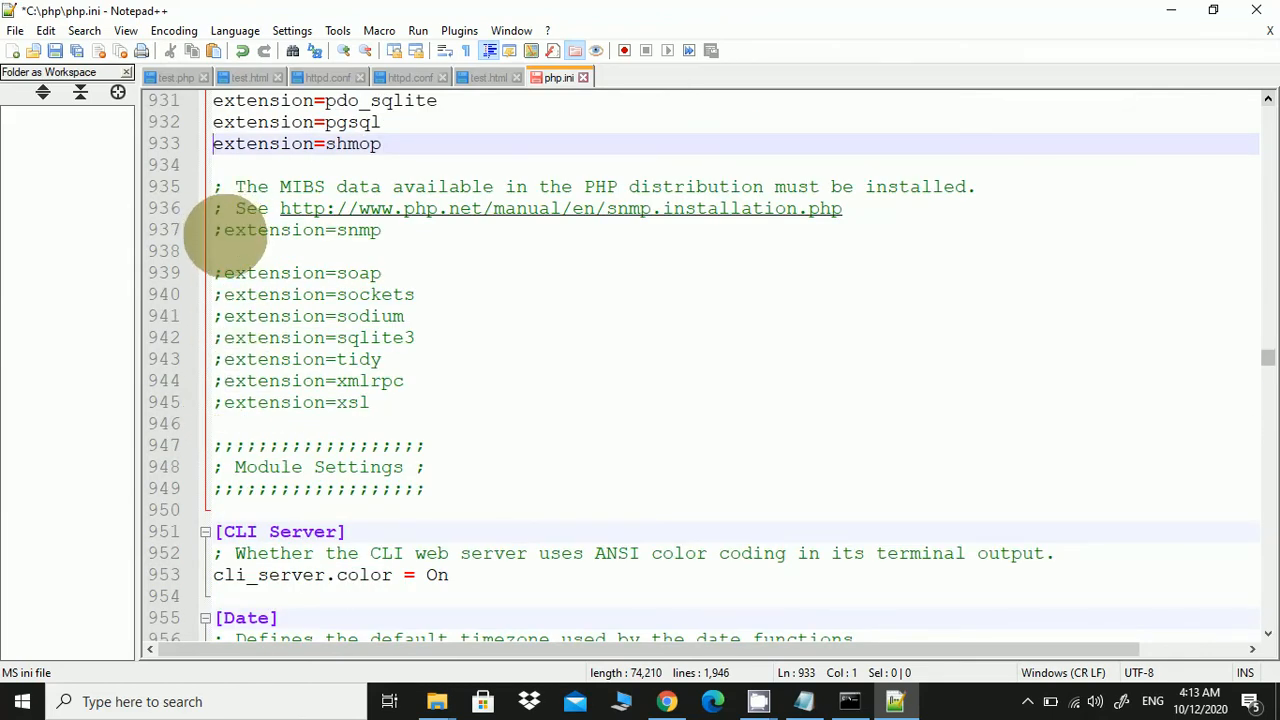
{"action": "left_click", "coordinate": [224, 231]}
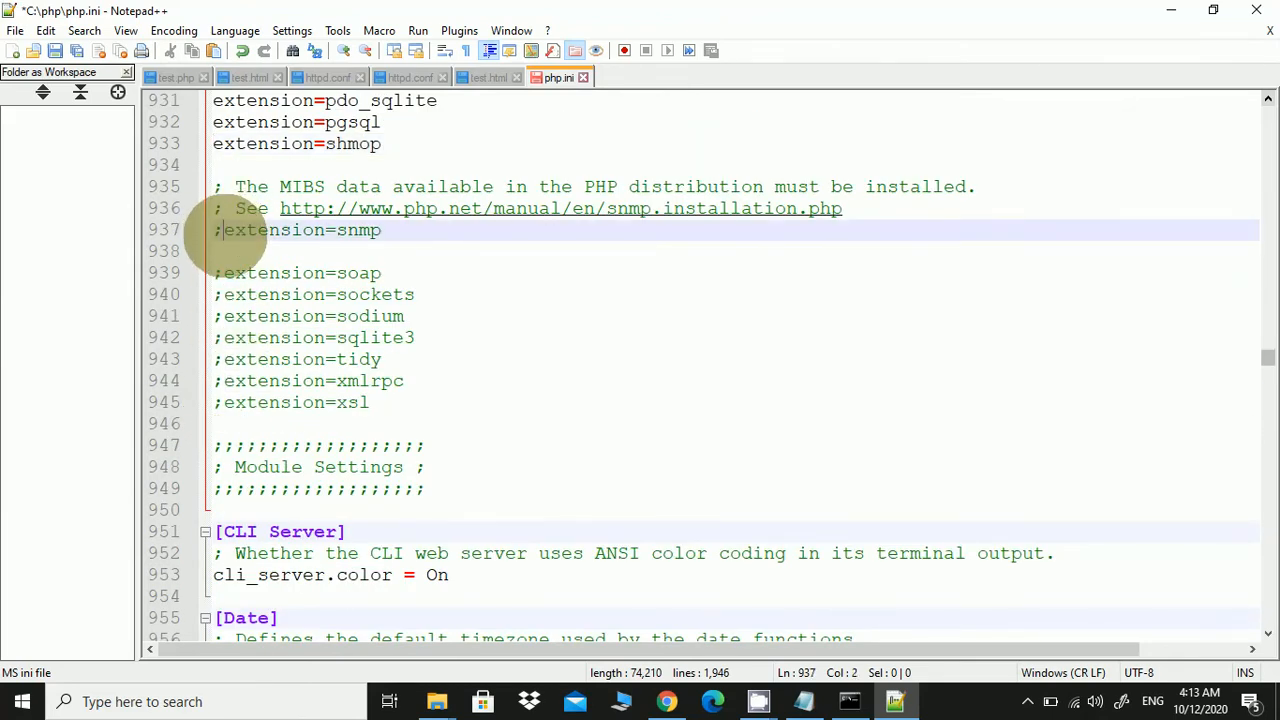
{"action": "key", "text": "BackSpace"}
{"action": "left_click", "coordinate": [222, 275]}
{"action": "key", "text": "BackSpace"}
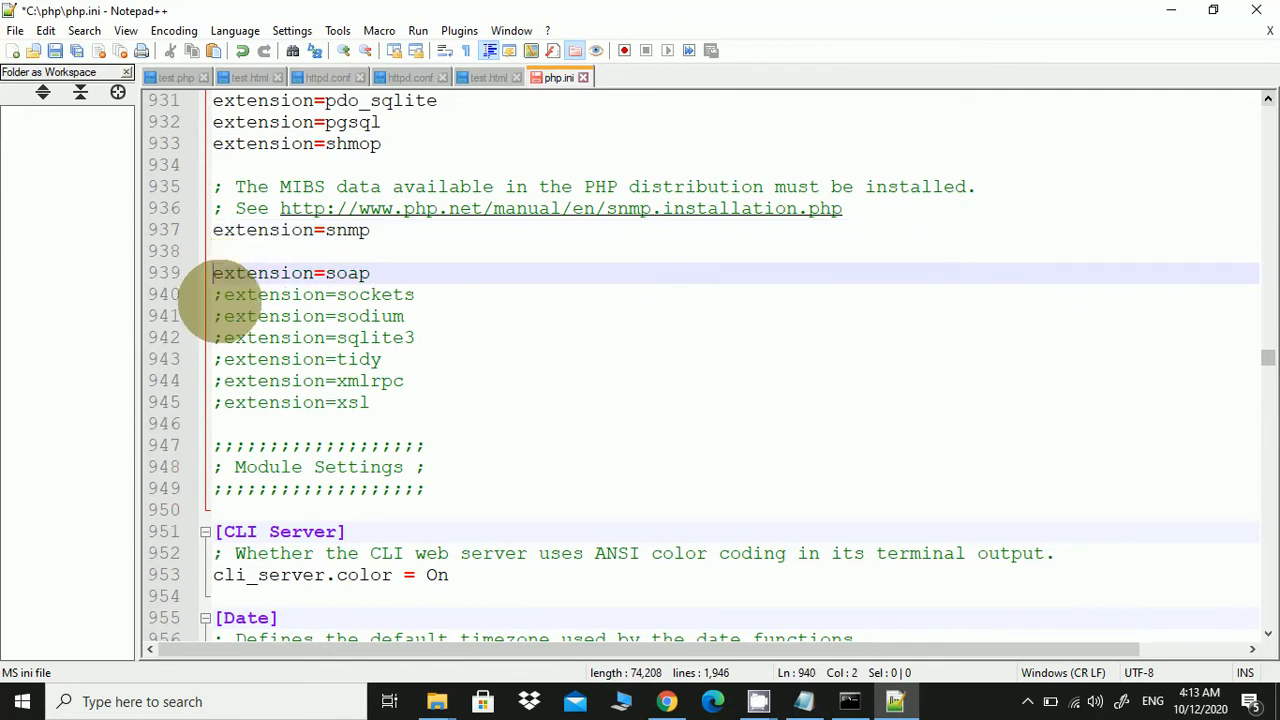
{"action": "left_click", "coordinate": [222, 295]}
{"action": "key", "text": "BackSpace"}
{"action": "left_click", "coordinate": [222, 316]}
{"action": "key", "text": "BackSpace"}
{"action": "left_click", "coordinate": [222, 338]}
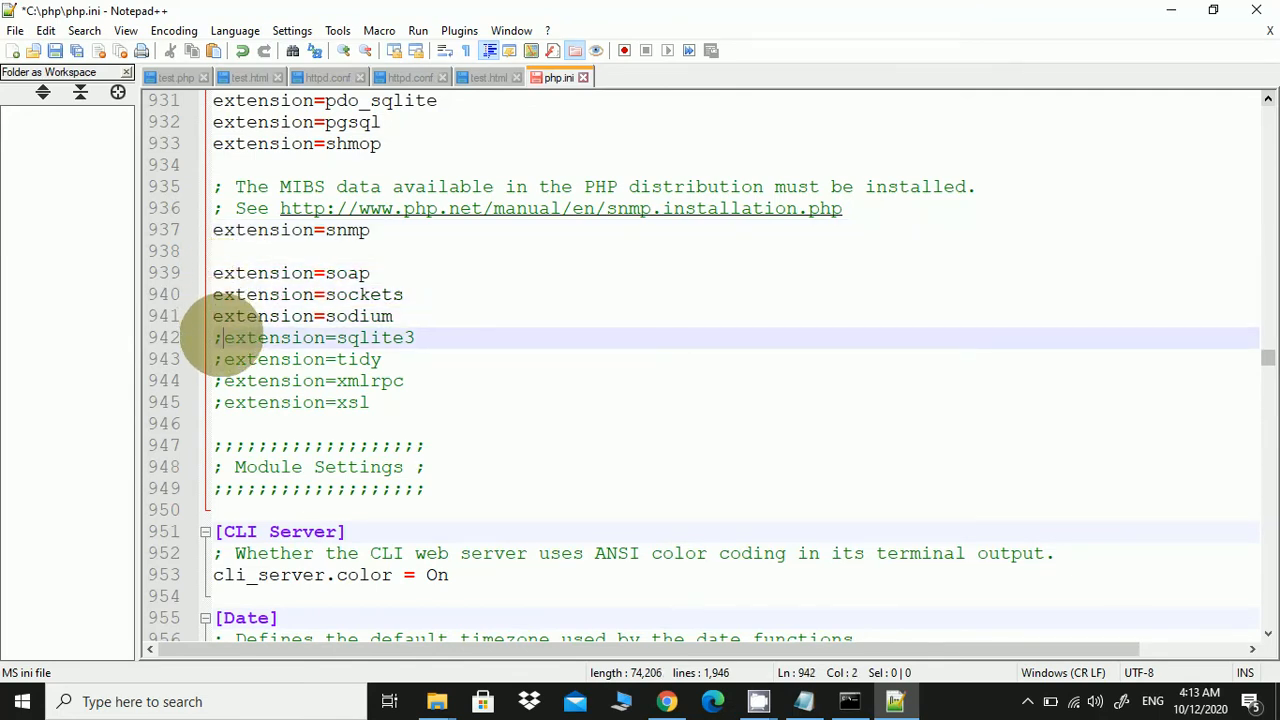
{"action": "key", "text": "BackSpace"}
{"action": "left_click", "coordinate": [222, 359]}
{"action": "key", "text": "BackSpace"}
{"action": "left_click", "coordinate": [222, 381]}
{"action": "key", "text": "BackSpace"}
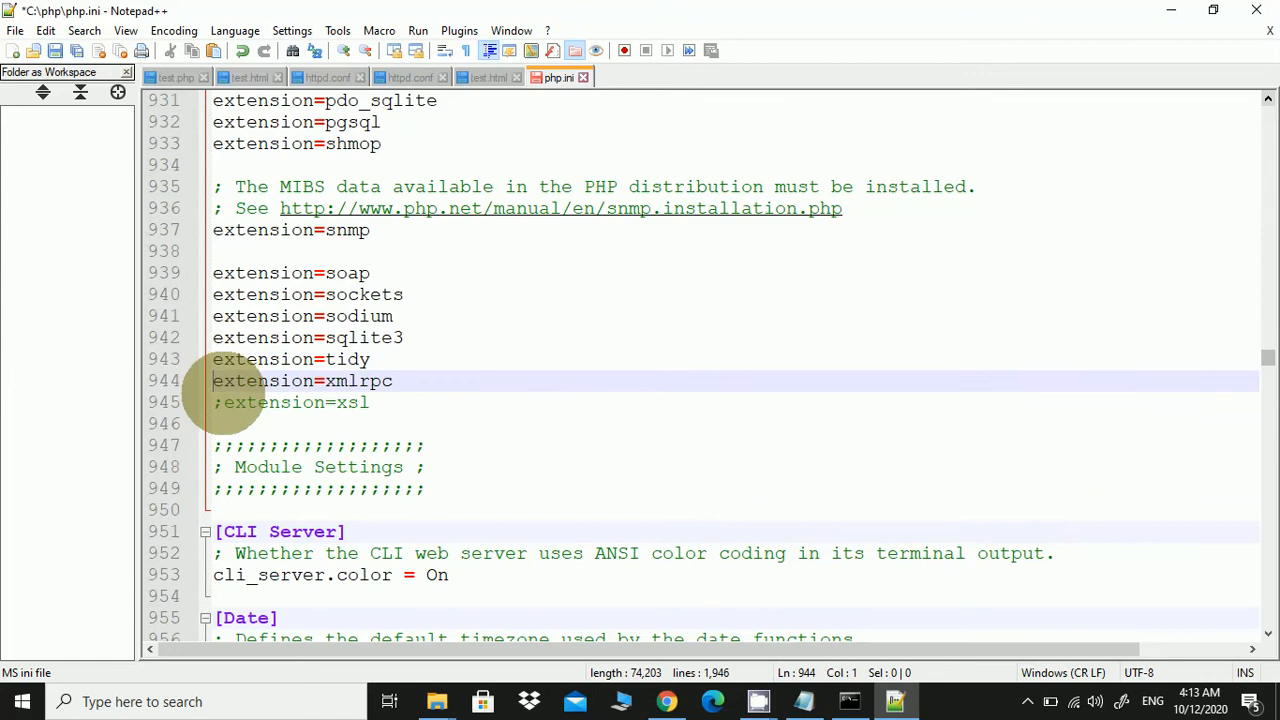
{"action": "left_click", "coordinate": [222, 402]}
{"action": "key", "text": "BackSpace"}
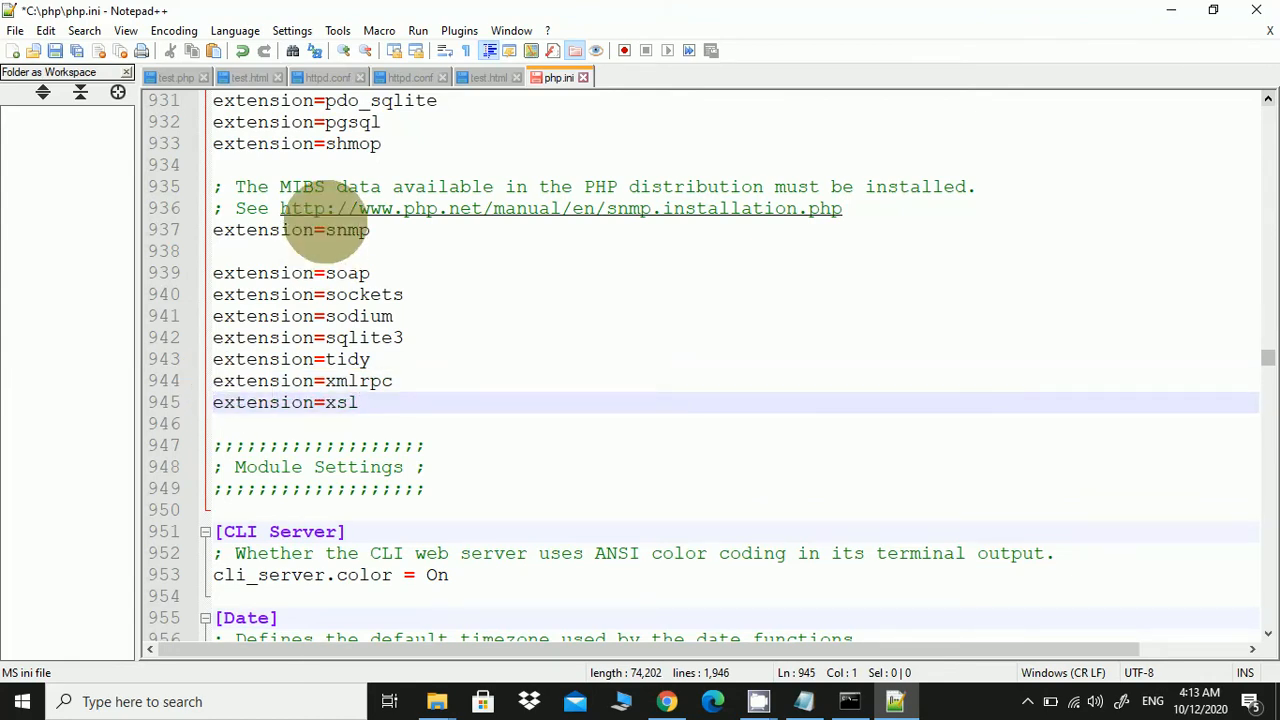
Save php.ini with every extension line from bz2 through xsl enabled
{"action": "scroll", "coordinate": [325, 228], "scroll_direction": "up", "scroll_amount": 3}
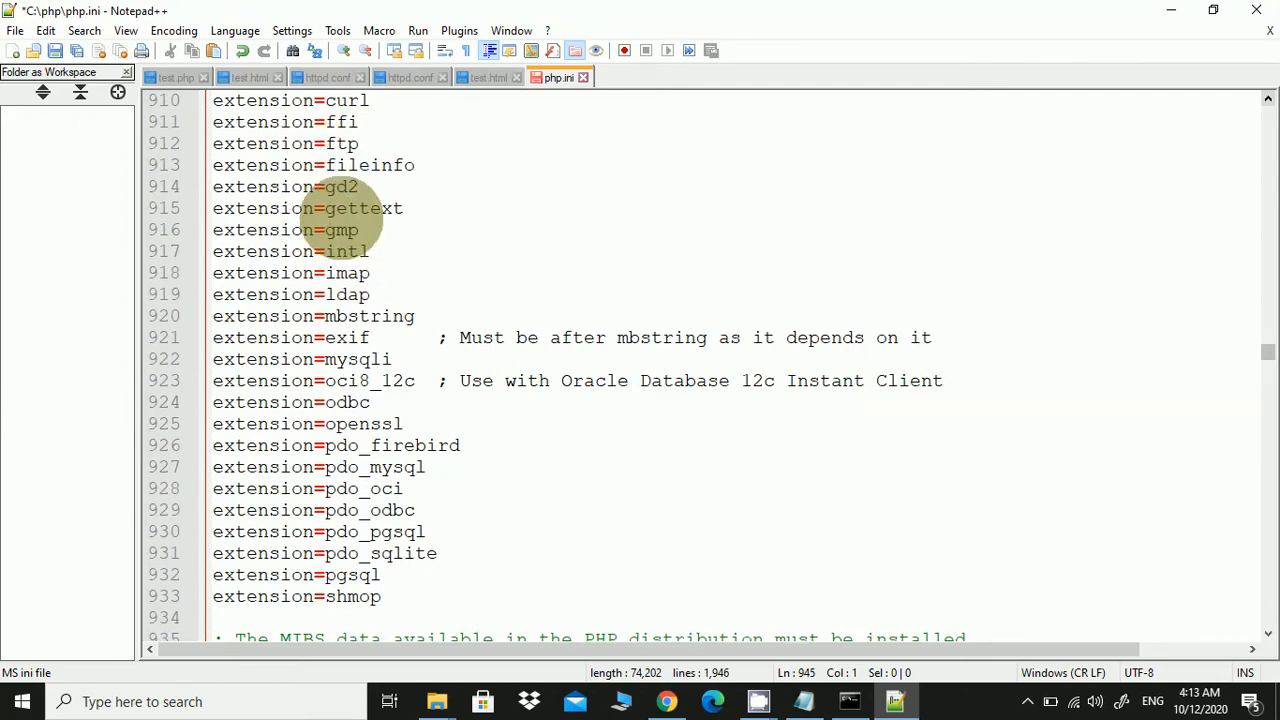
{"action": "scroll", "coordinate": [320, 180], "scroll_direction": "up", "scroll_amount": 3}
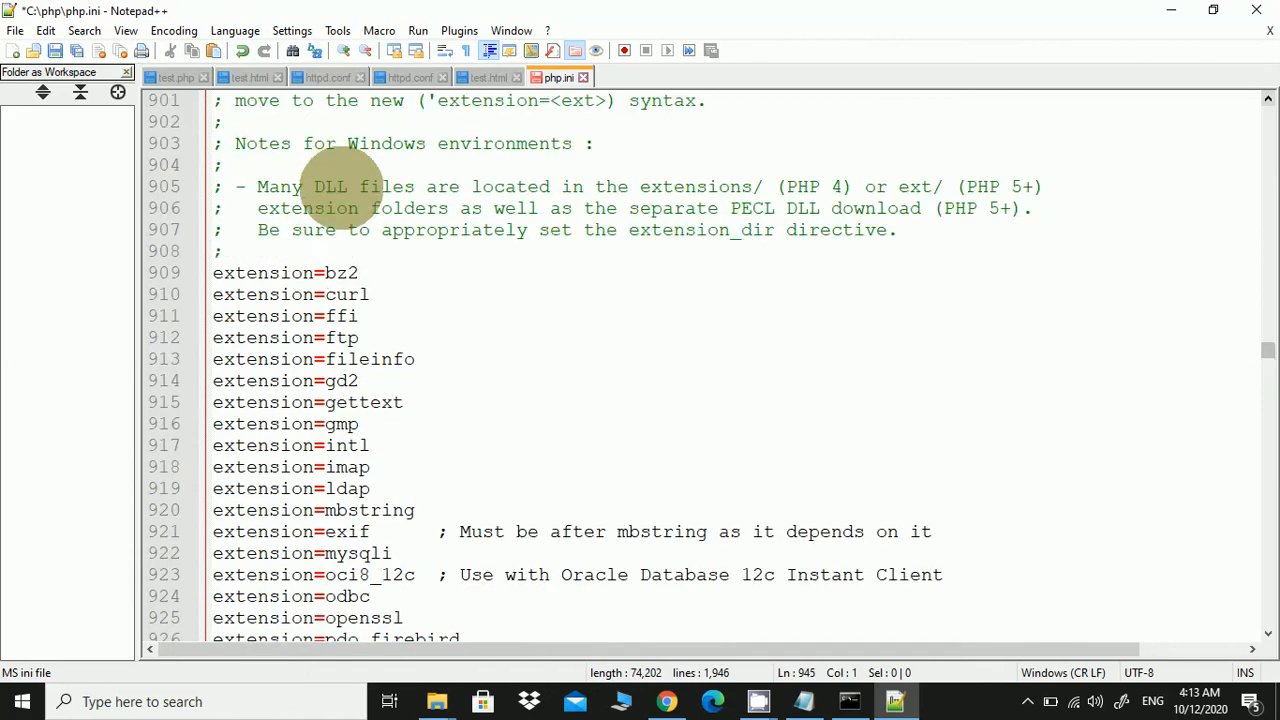
{"action": "scroll", "coordinate": [320, 320], "scroll_direction": "down", "scroll_amount": 9}
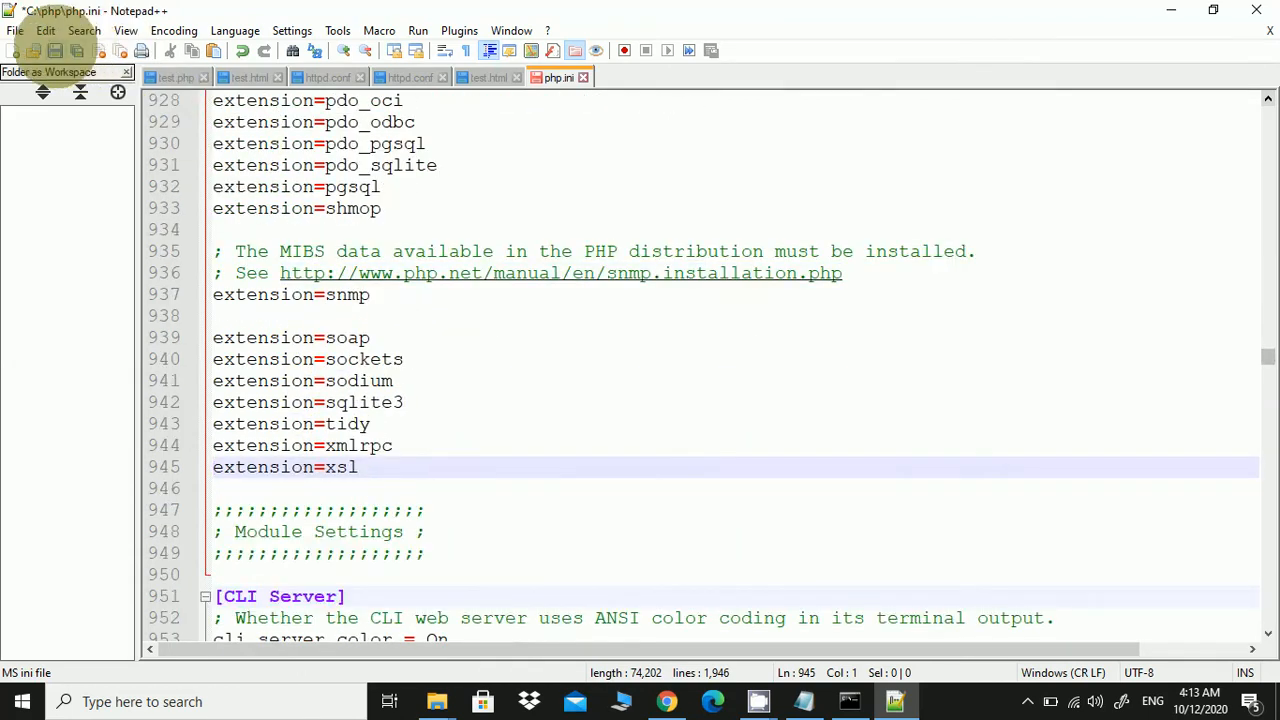
{"action": "left_click", "coordinate": [56, 50]}
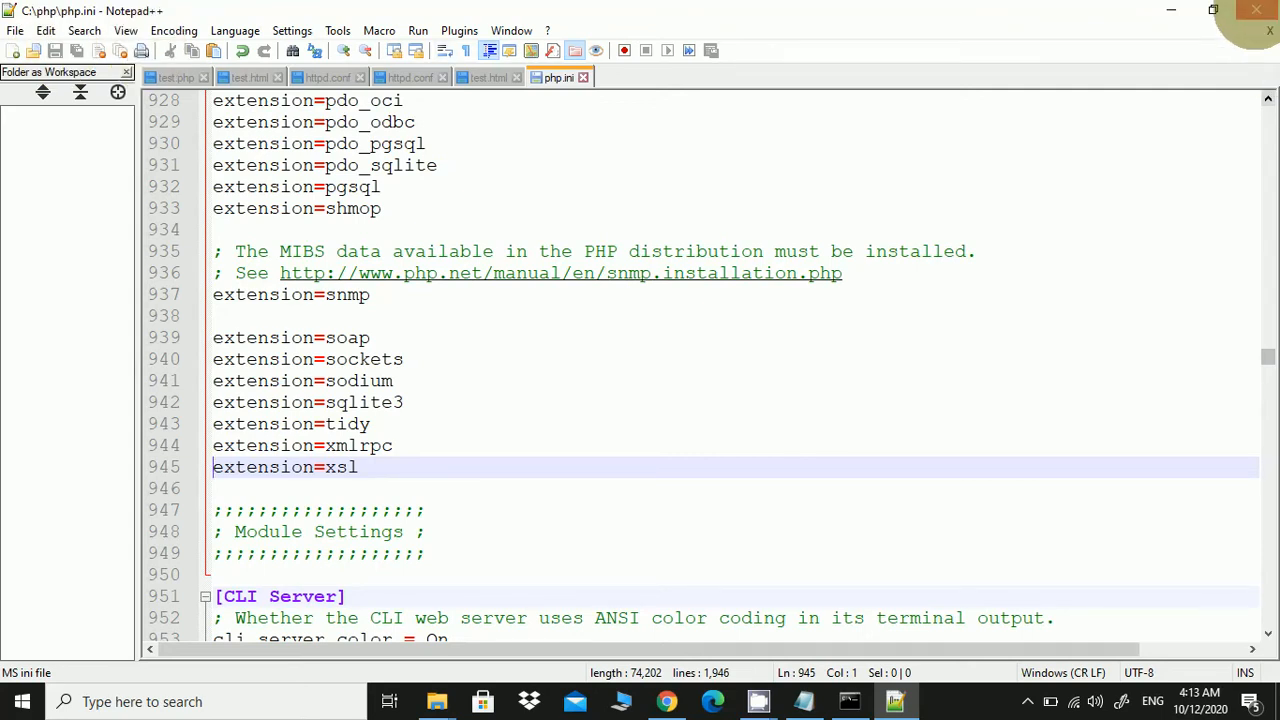
Close Notepad++, browse to C:\Apache24\conf, and bring up the context menu for httpd.conf
{"action": "left_click", "coordinate": [1256, 12]}
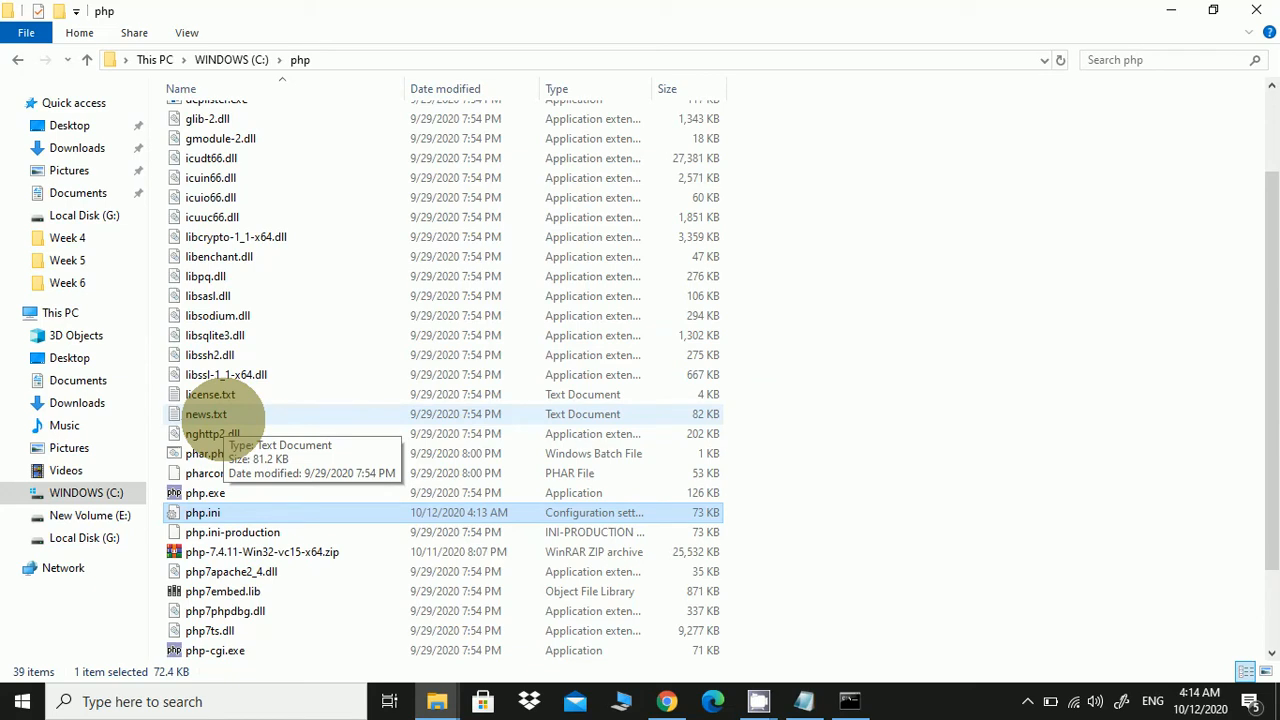
{"action": "scroll", "coordinate": [222, 415], "scroll_direction": "up", "scroll_amount": 2}
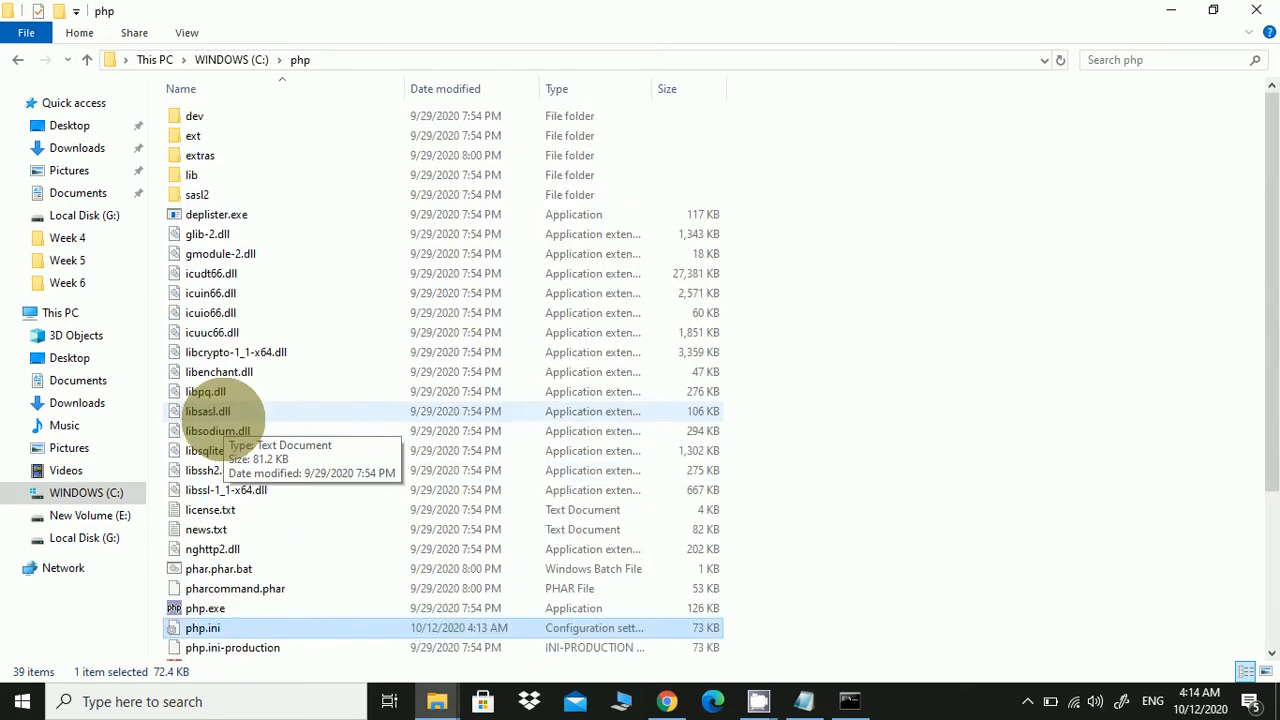
{"action": "left_click", "coordinate": [250, 58]}
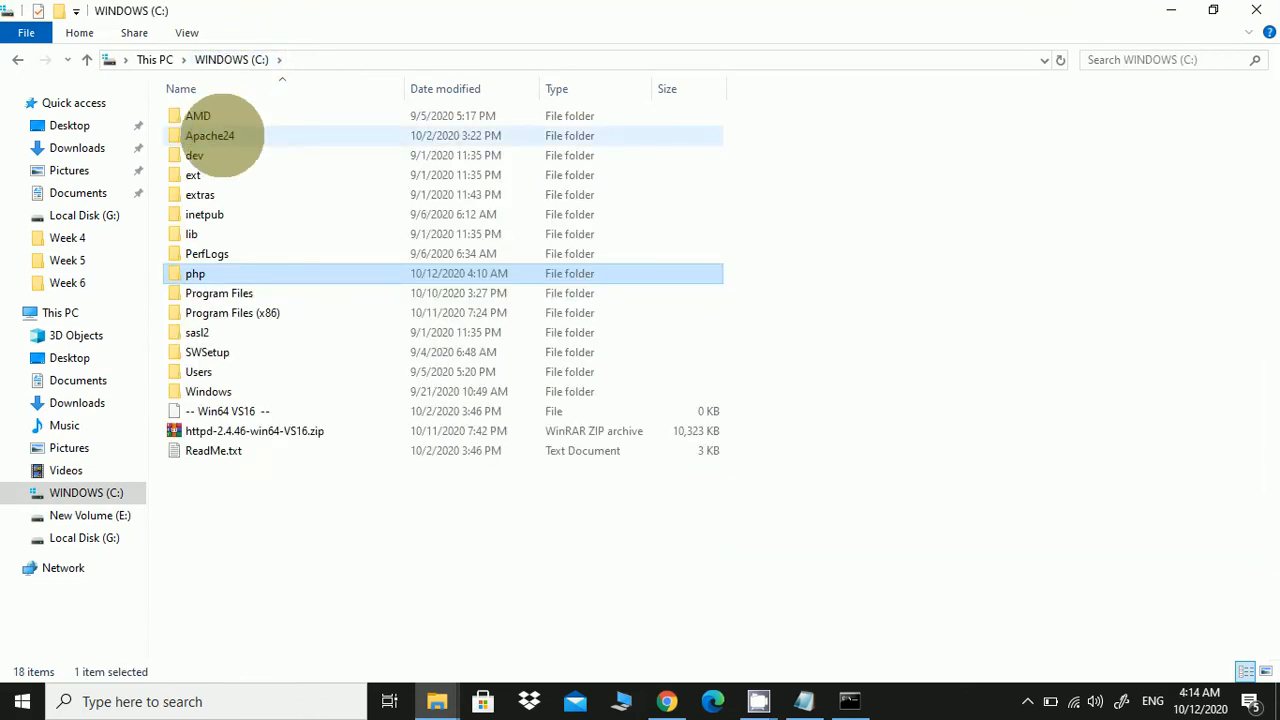
{"action": "double_click", "coordinate": [222, 135]}
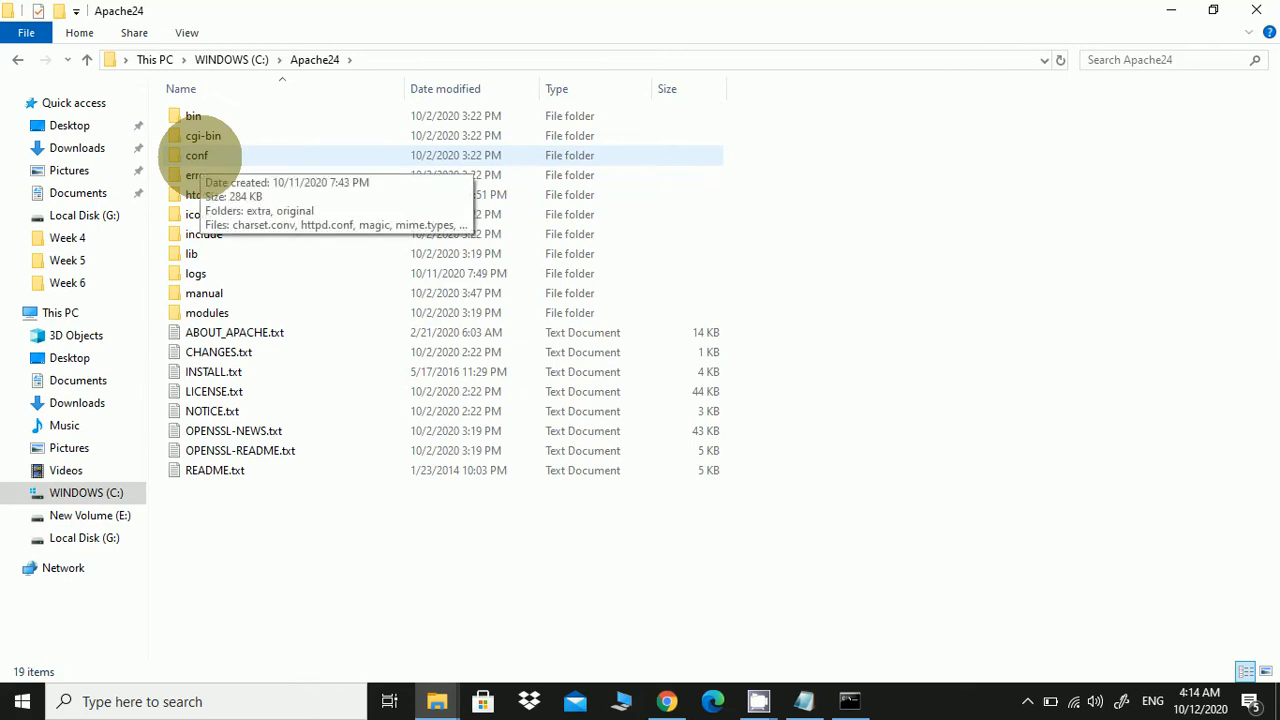
{"action": "double_click", "coordinate": [200, 155]}
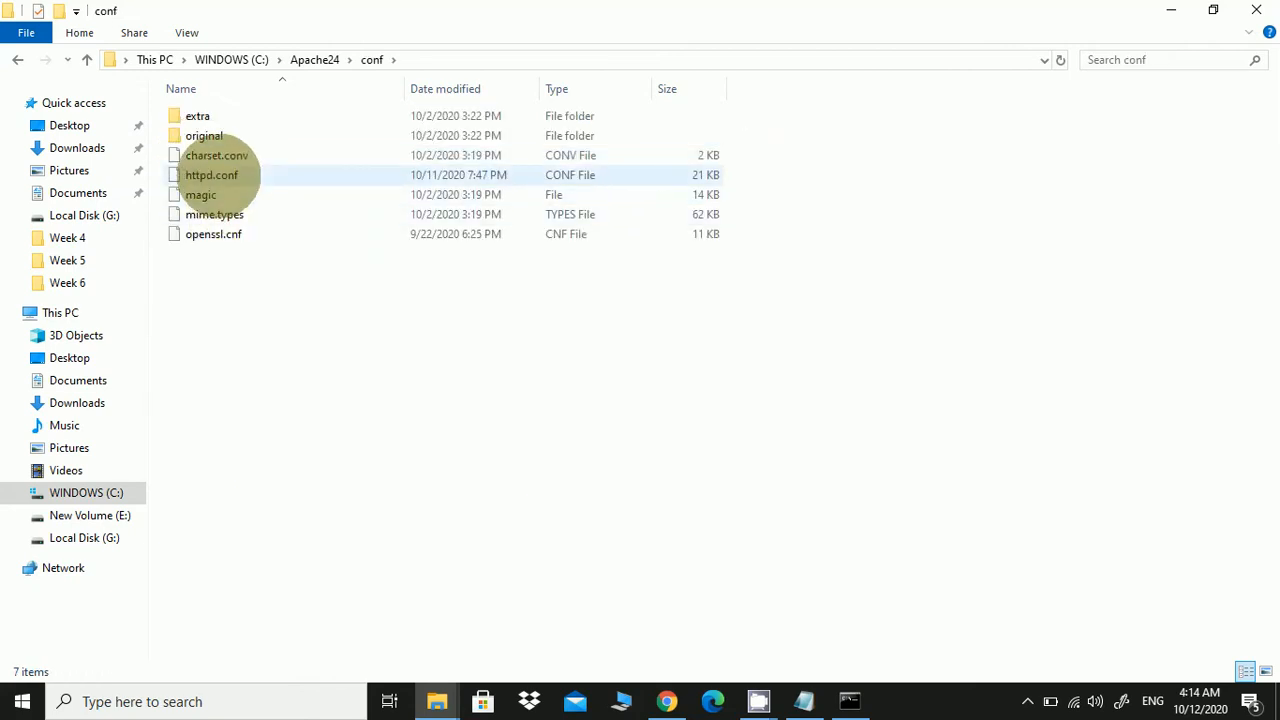
{"action": "left_click", "coordinate": [212, 175]}
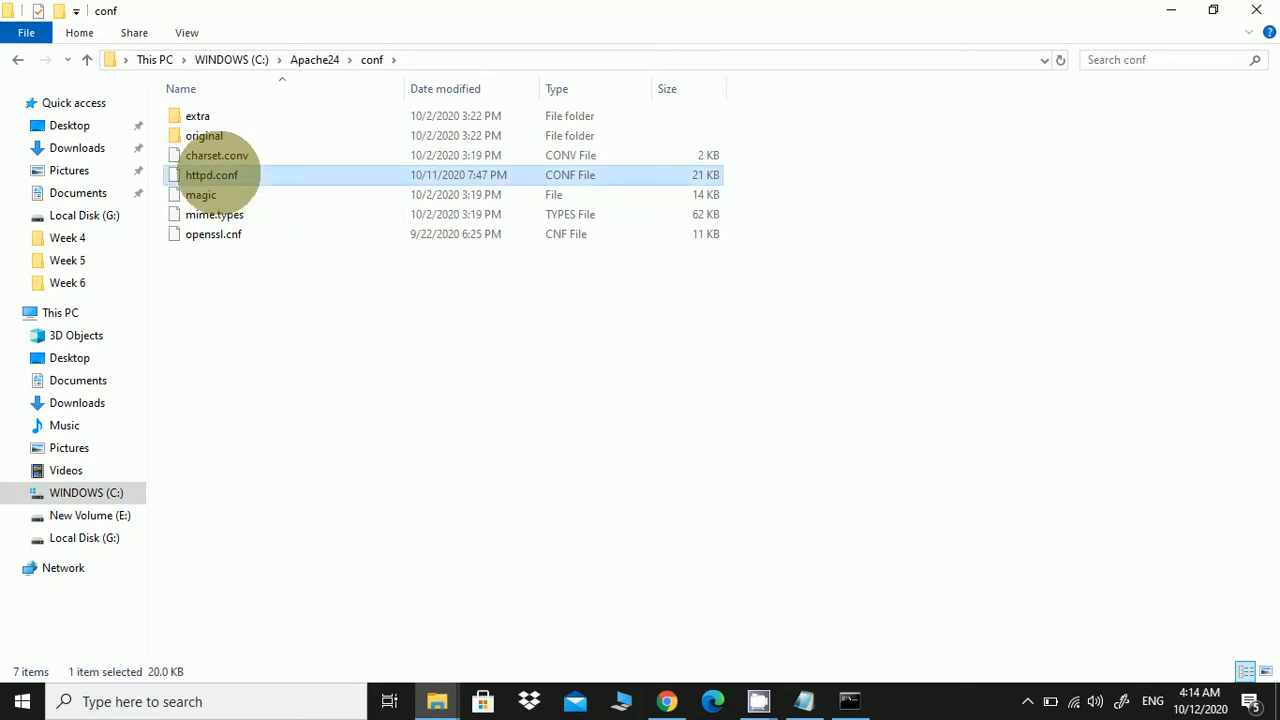
{"action": "right_click", "coordinate": [218, 171]}
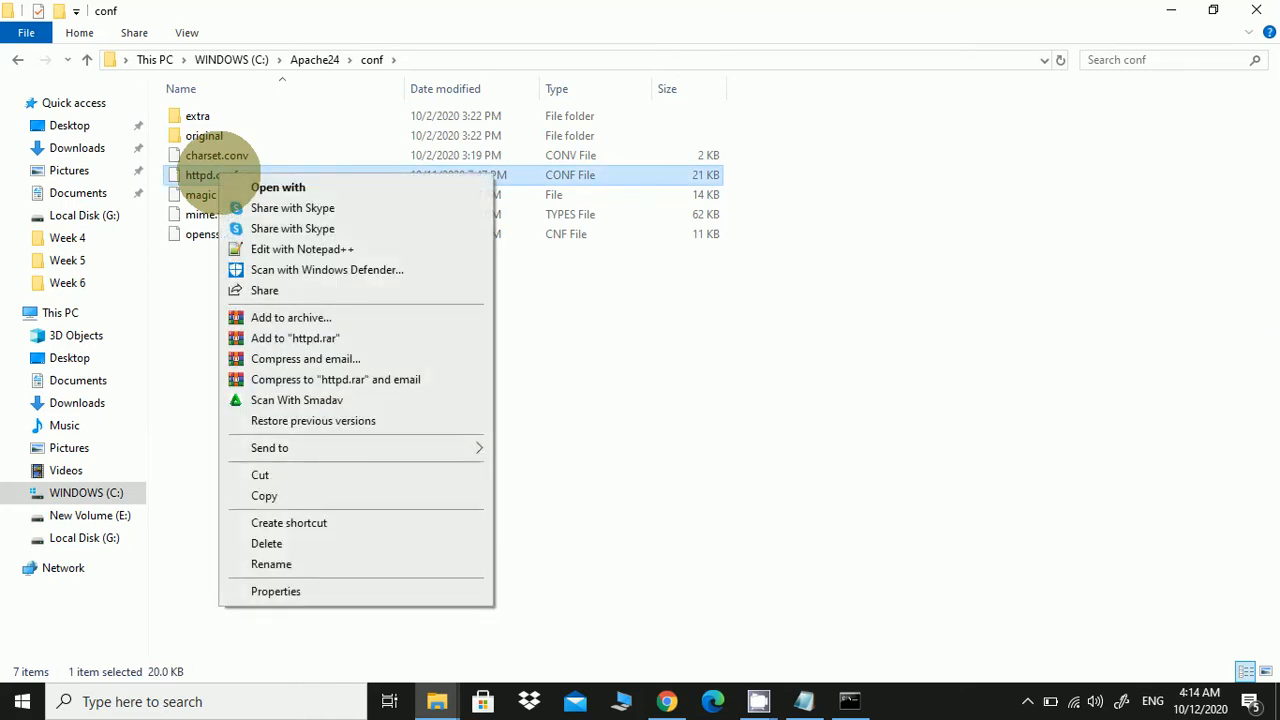
Edit httpd.conf in Notepad++, adding two blank lines after the final </IfModule> at line 536
{"action": "left_click", "coordinate": [280, 250]}
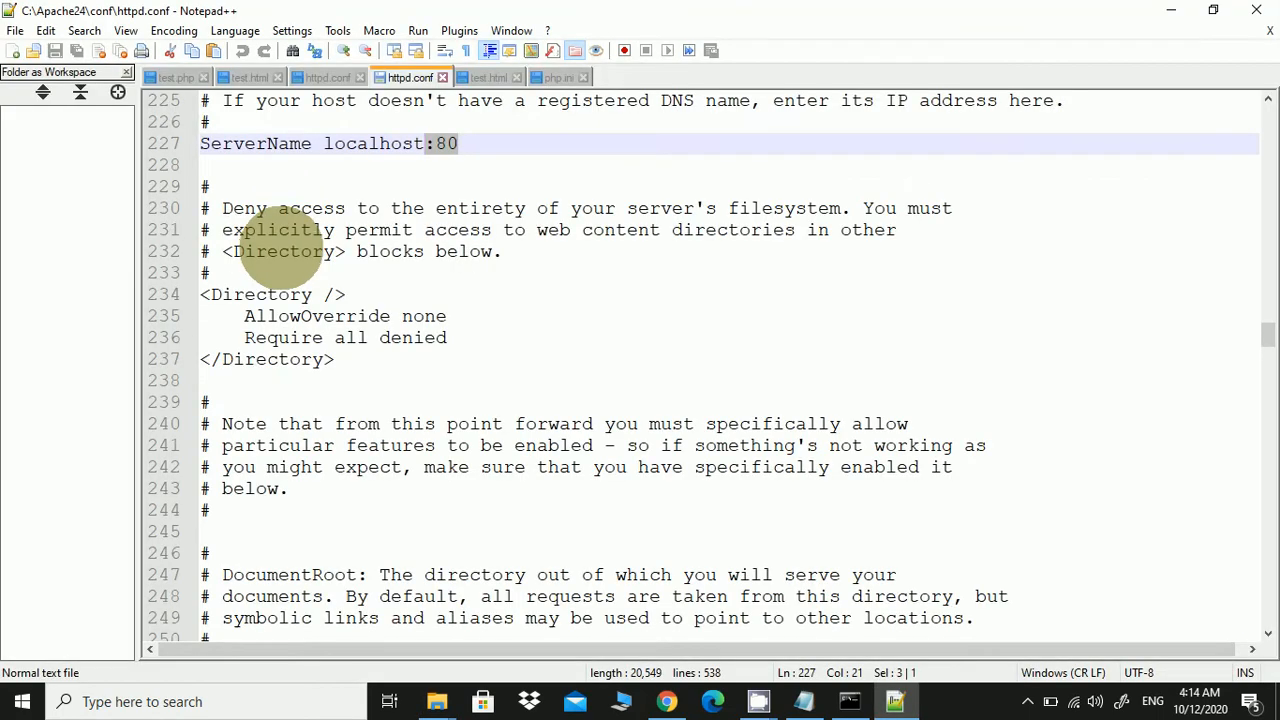
{"action": "left_click_drag", "start_coordinate": [1262, 330], "coordinate": [1268, 606]}
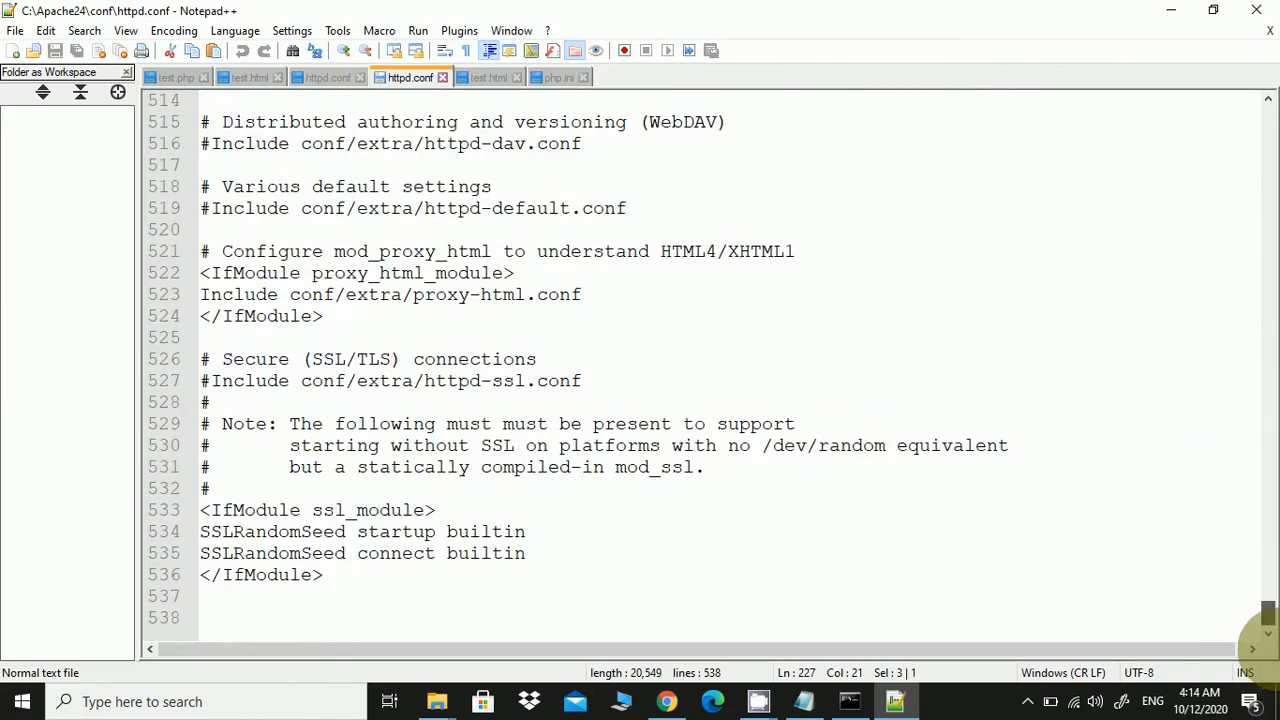
{"action": "left_click", "coordinate": [329, 596]}
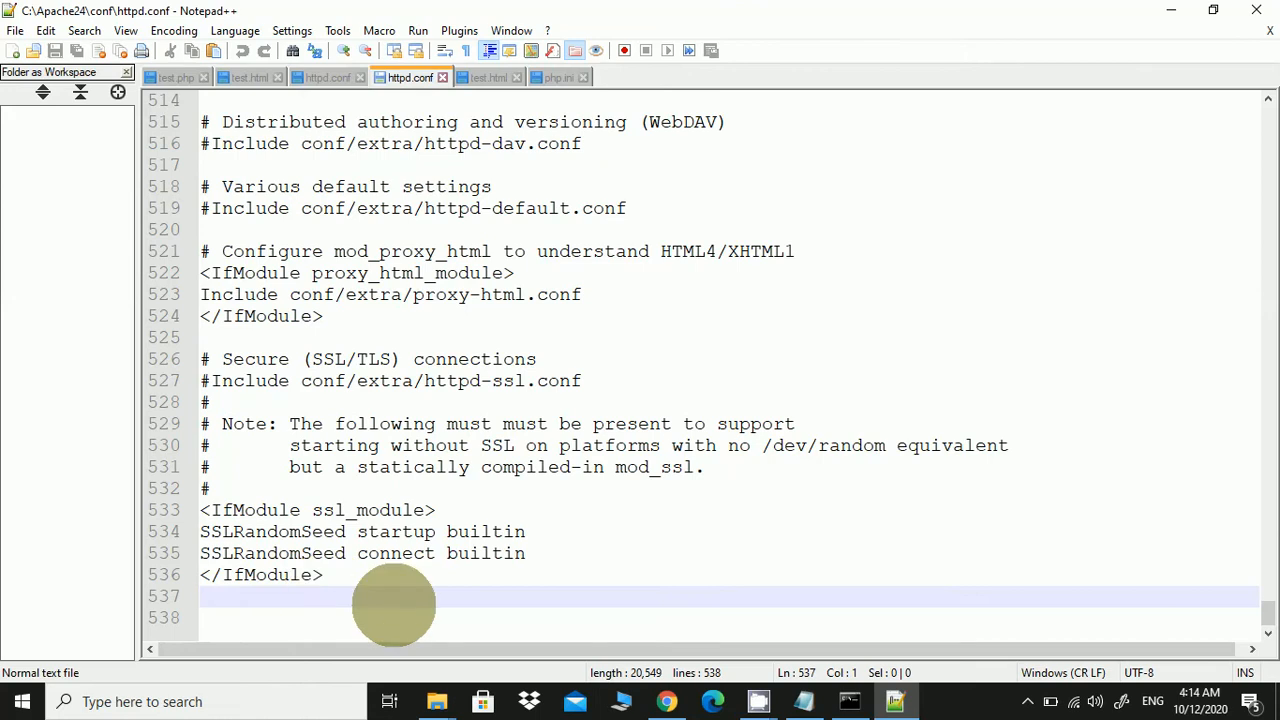
{"action": "key", "text": "Return"}
{"action": "key", "text": "Return"}
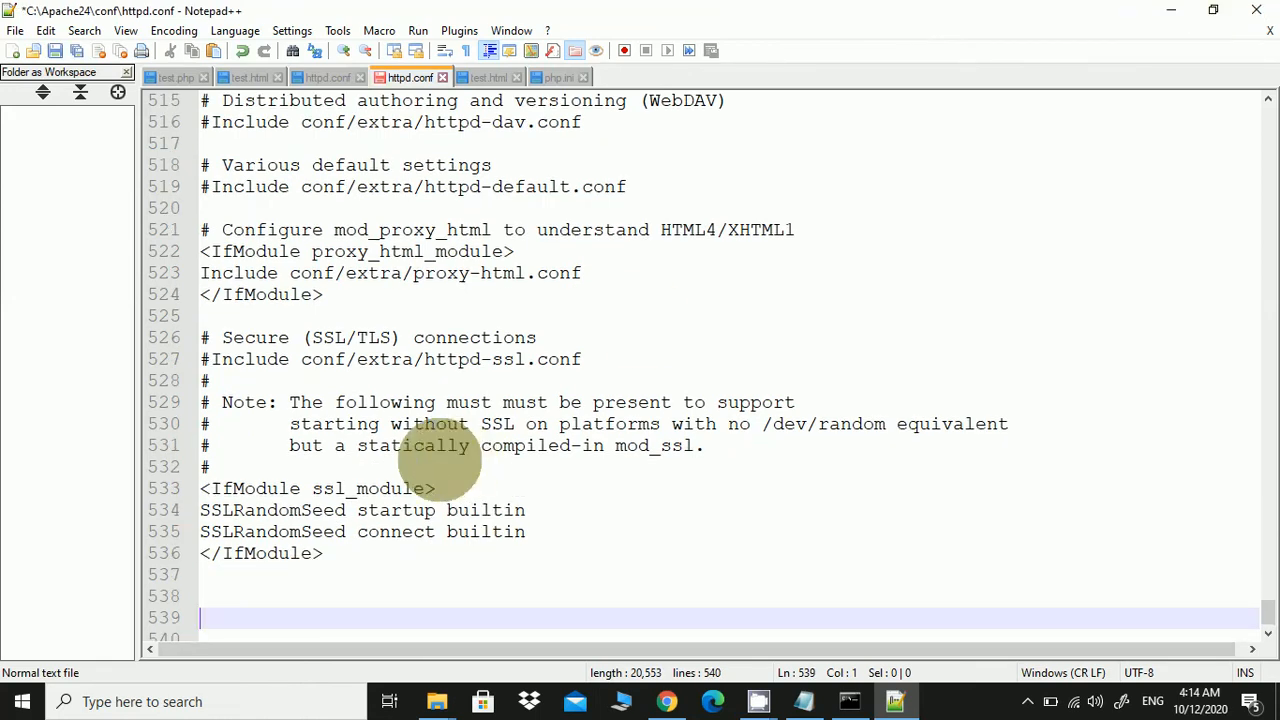
{"action": "left_click", "coordinate": [275, 595]}
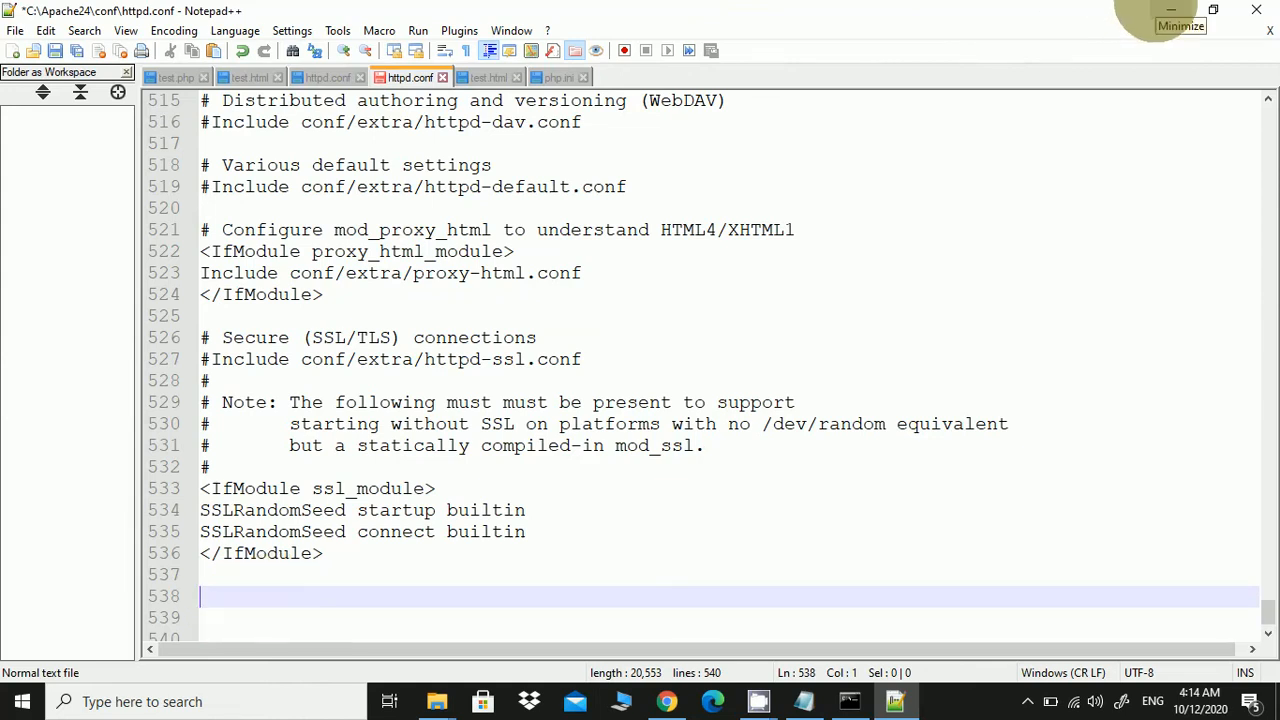
{"action": "left_click", "coordinate": [1168, 12]}
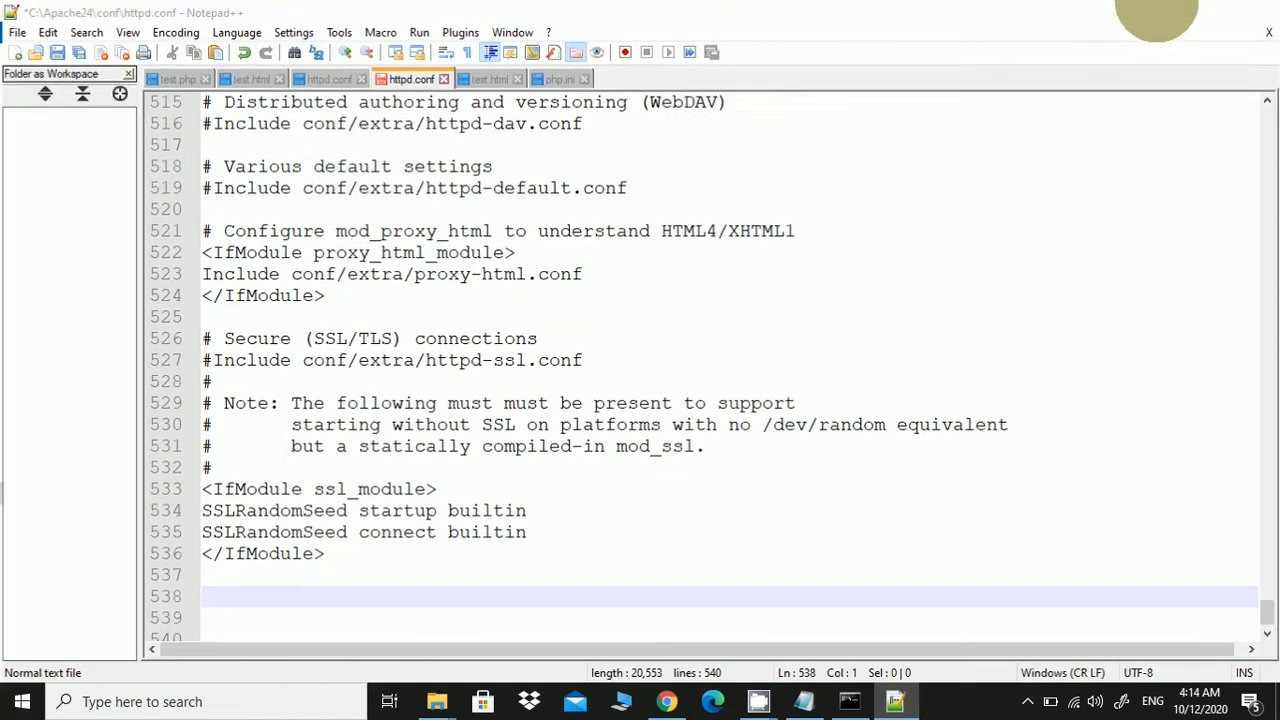
Minimize Explorer, Chrome and Notepad, reopen and close install steps.txt, and minimize Command Prompt
{"action": "left_click", "coordinate": [1168, 12]}
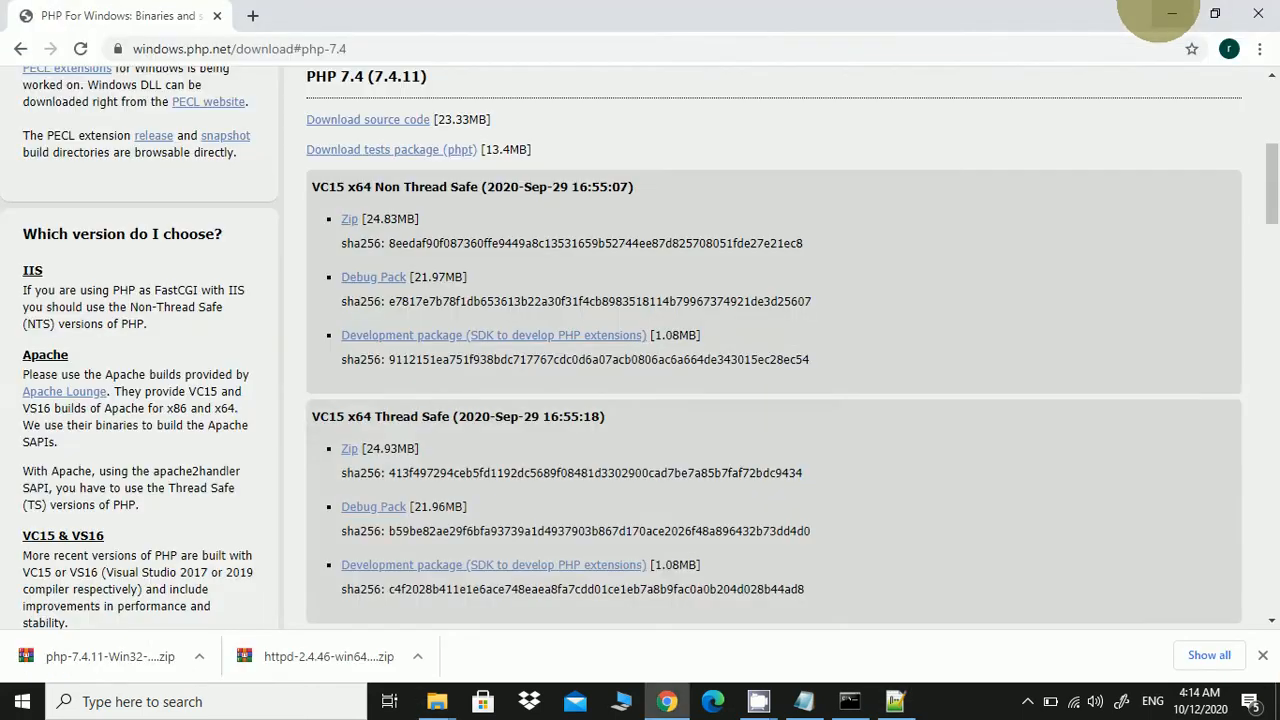
{"action": "left_click", "coordinate": [1168, 12]}
{"action": "left_click", "coordinate": [1168, 12]}
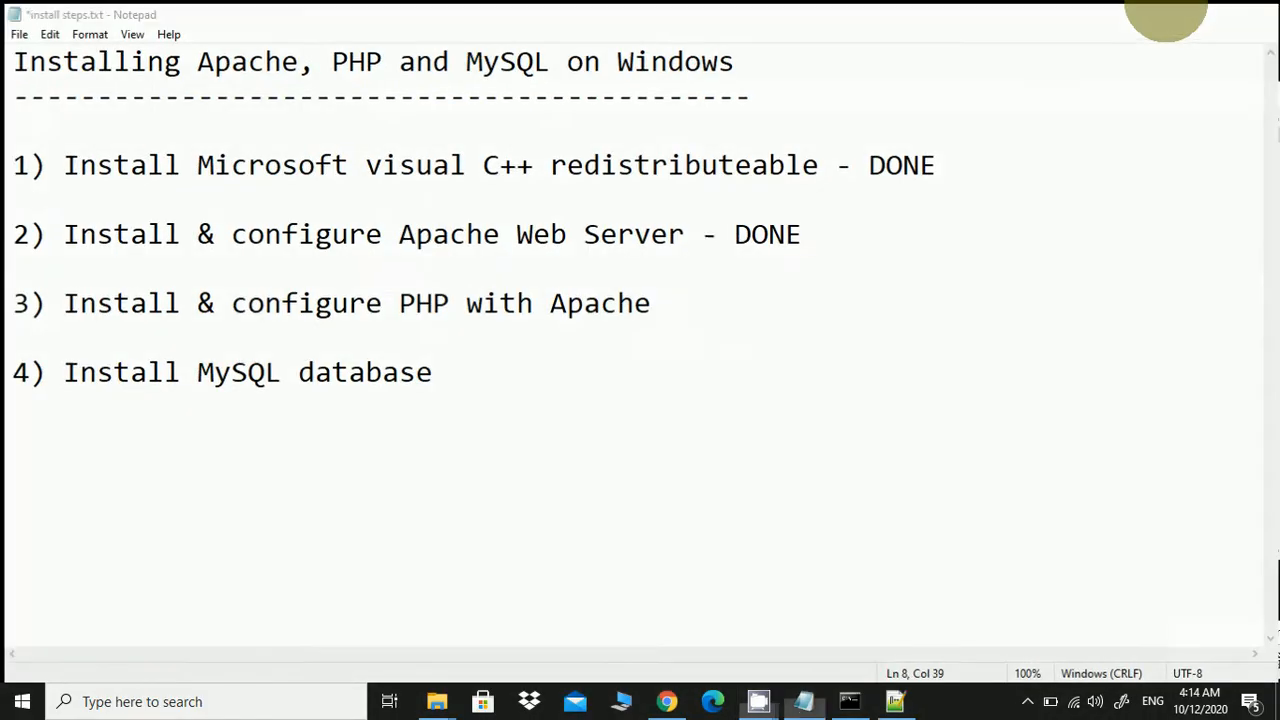
{"action": "left_click", "coordinate": [1168, 12]}
{"action": "left_click", "coordinate": [38, 335]}
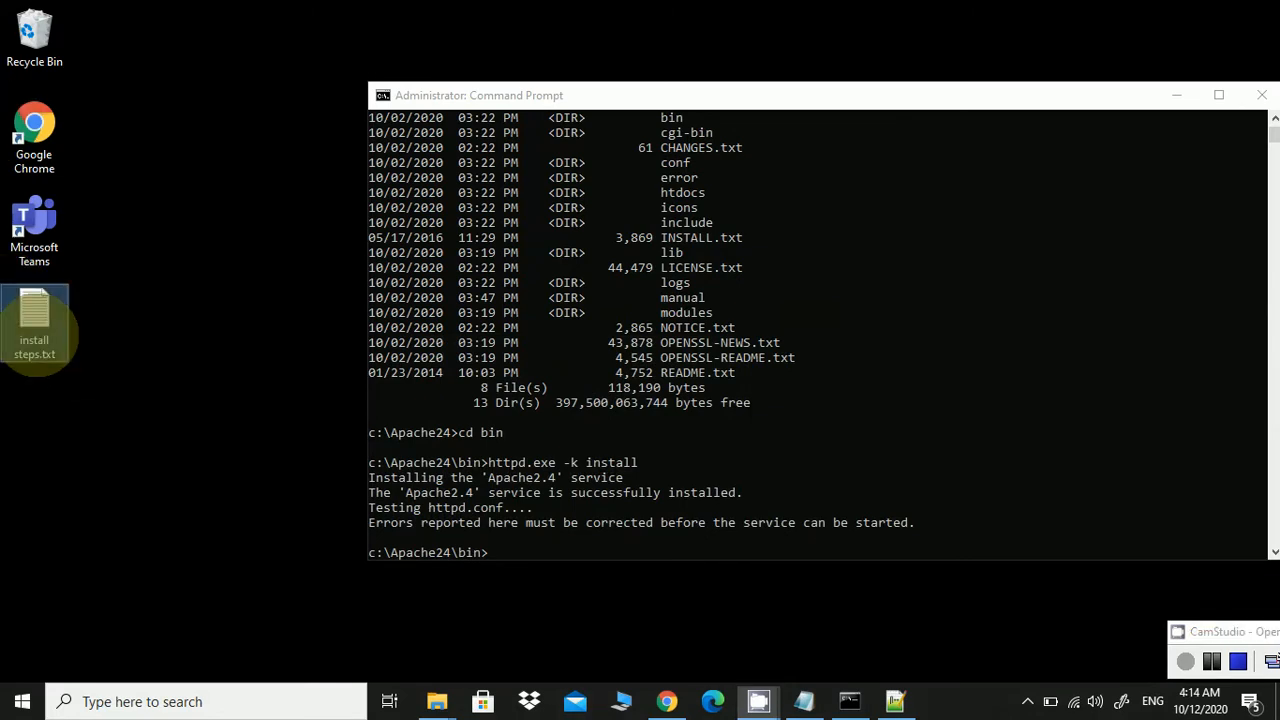
{"action": "double_click", "coordinate": [36, 330]}
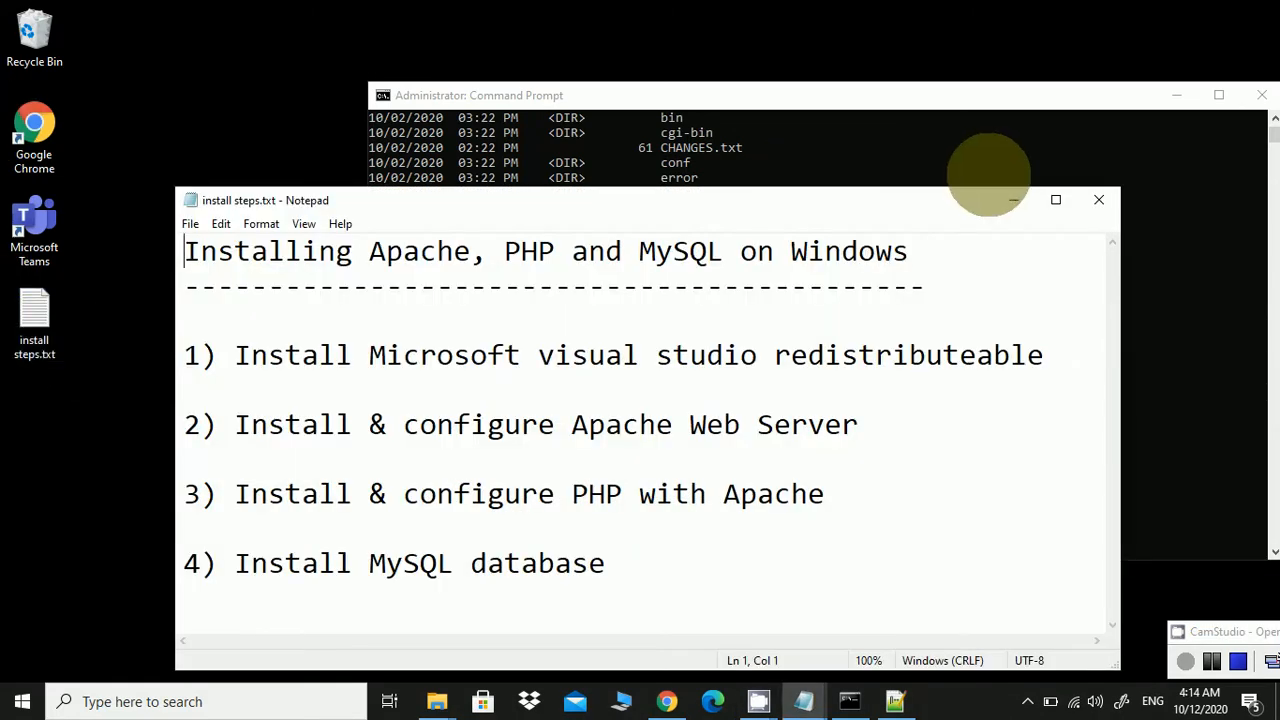
{"action": "left_click", "coordinate": [1090, 198]}
{"action": "left_click", "coordinate": [1178, 95]}
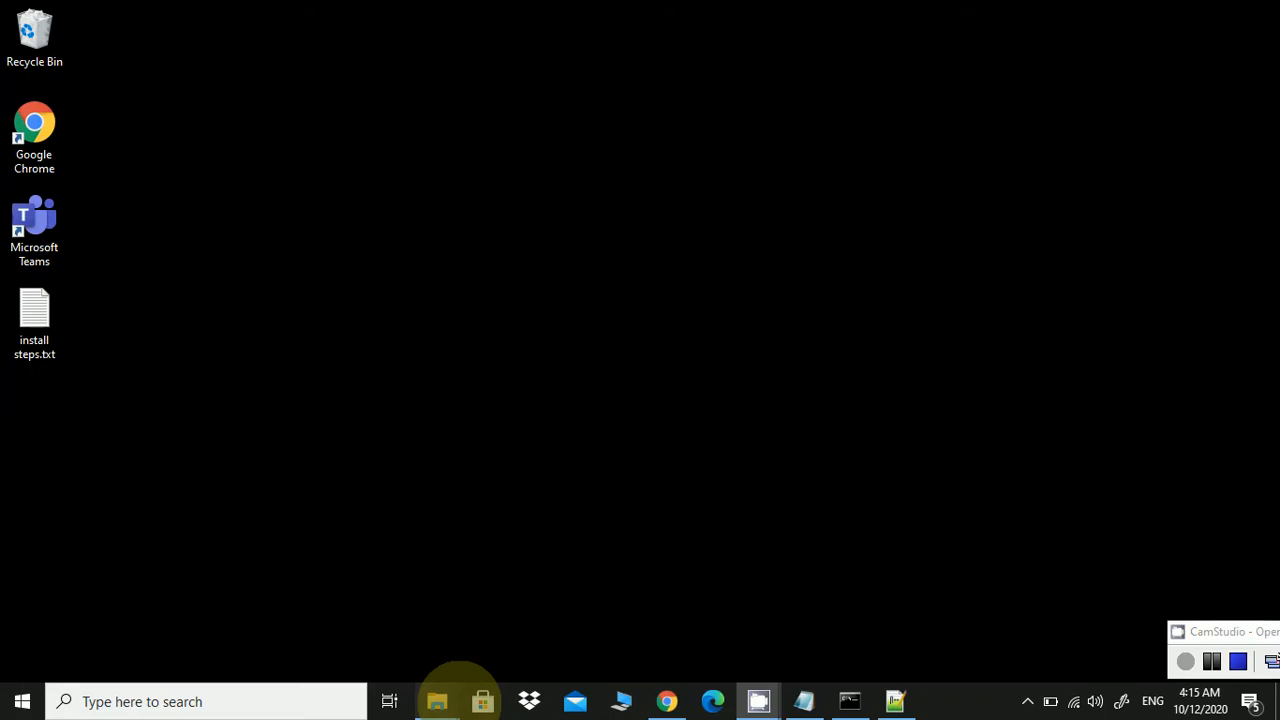
Open G:\Apache24\conf\httpd.conf in Notepad++ from the Local Disk (G:) window
{"action": "mouse_move", "coordinate": [455, 690]}
{"action": "mouse_move", "coordinate": [483, 640]}
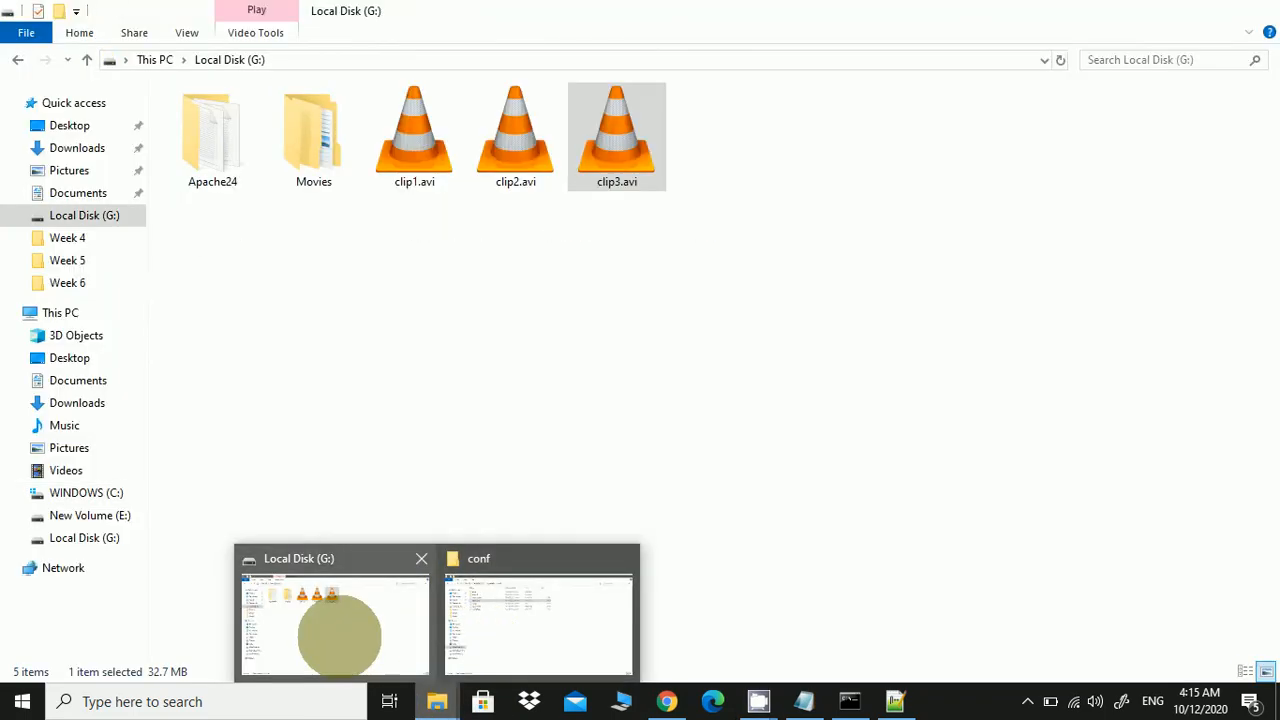
{"action": "left_click", "coordinate": [336, 630]}
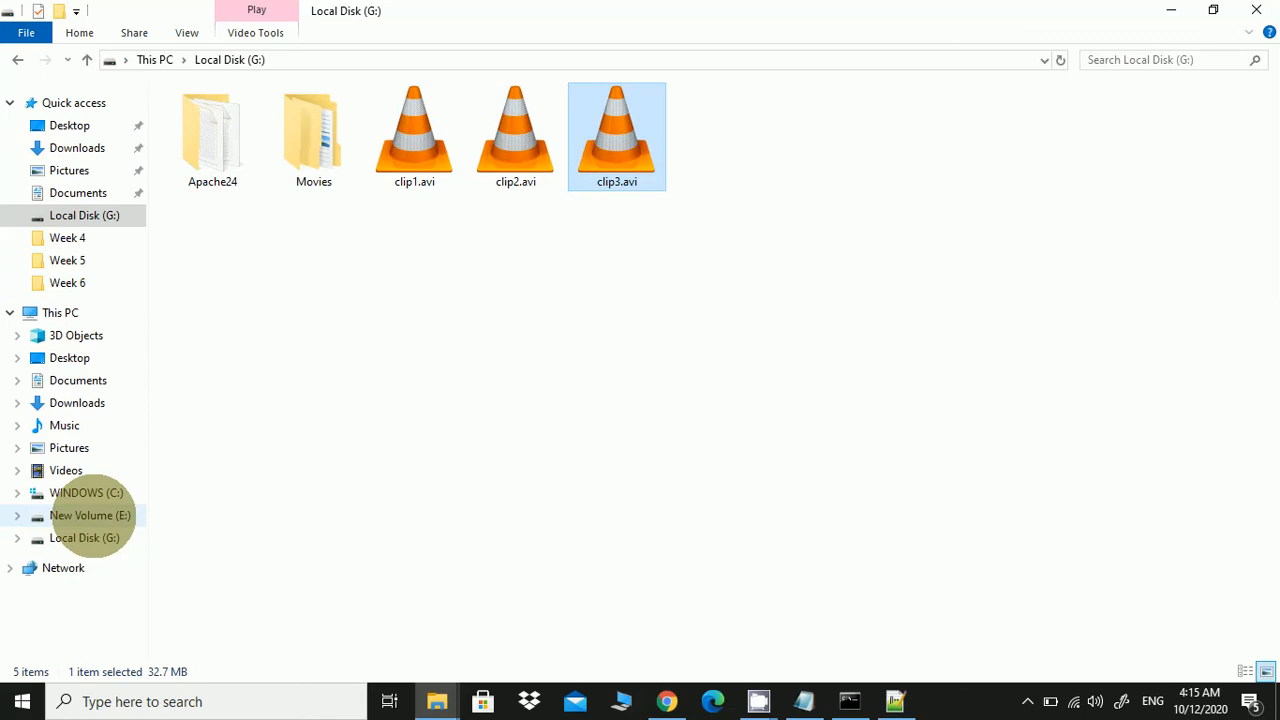
{"action": "double_click", "coordinate": [216, 128]}
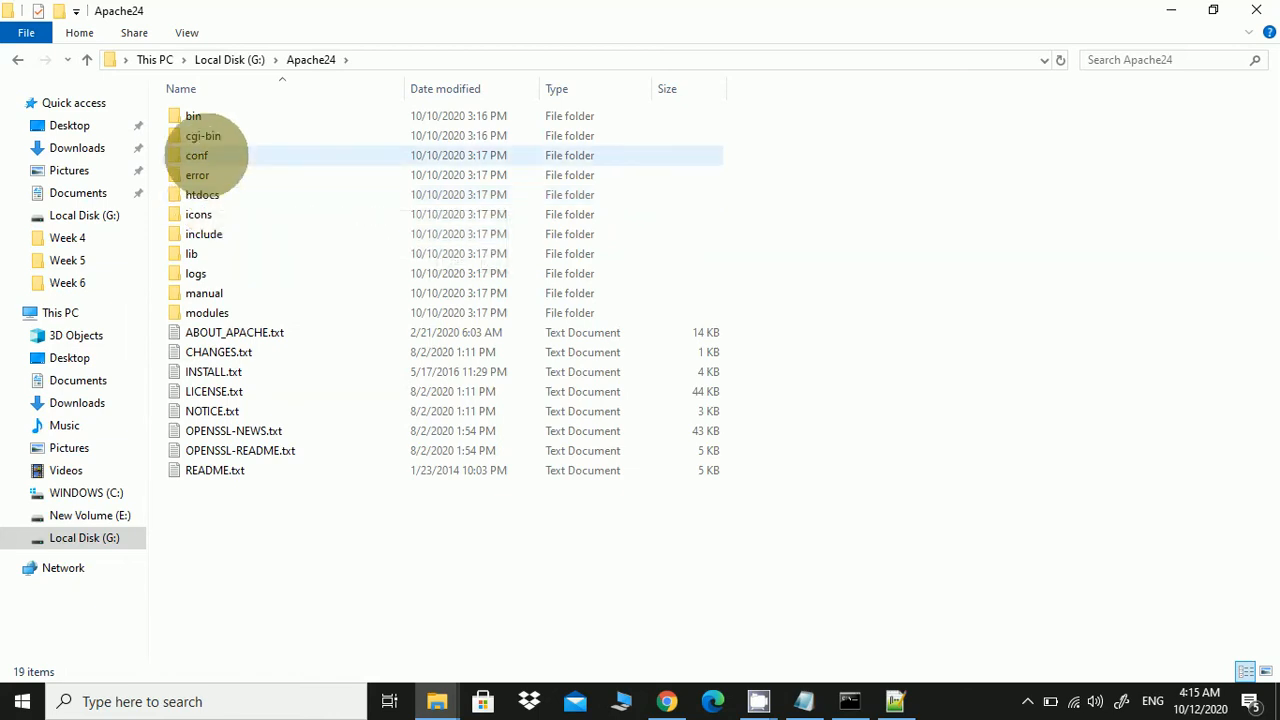
{"action": "double_click", "coordinate": [205, 155]}
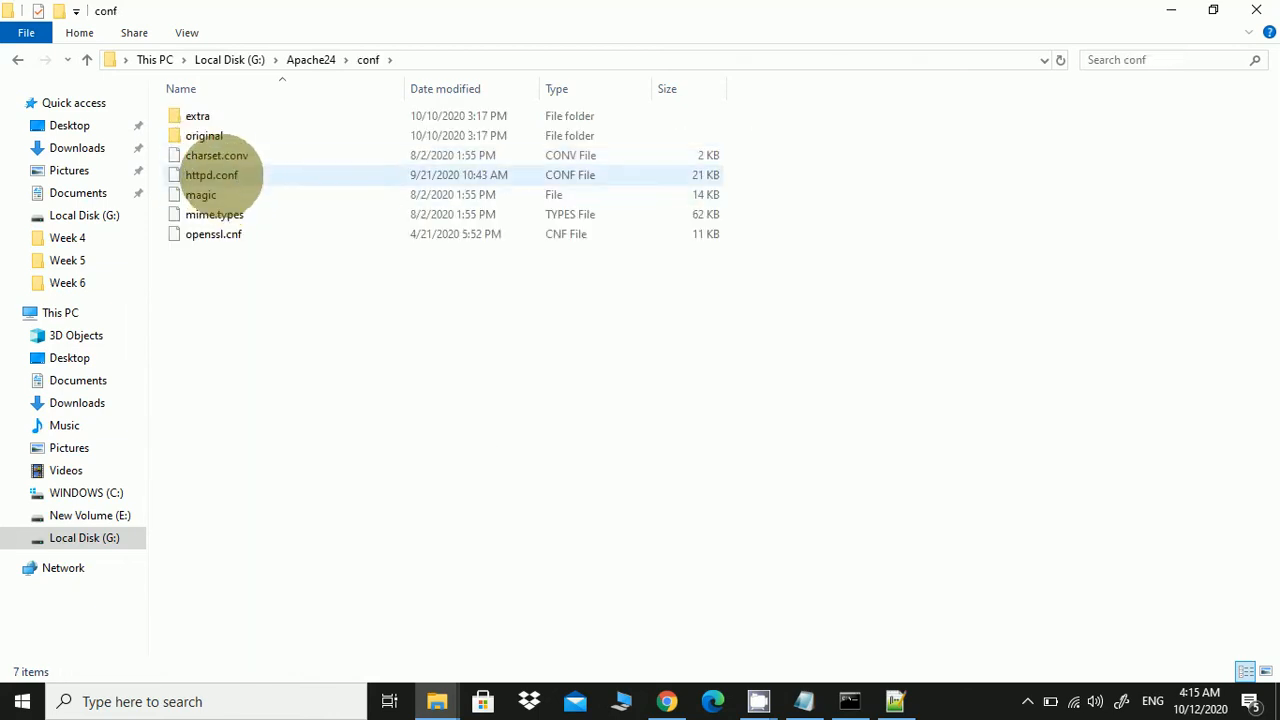
{"action": "left_click", "coordinate": [220, 175]}
{"action": "right_click", "coordinate": [220, 175]}
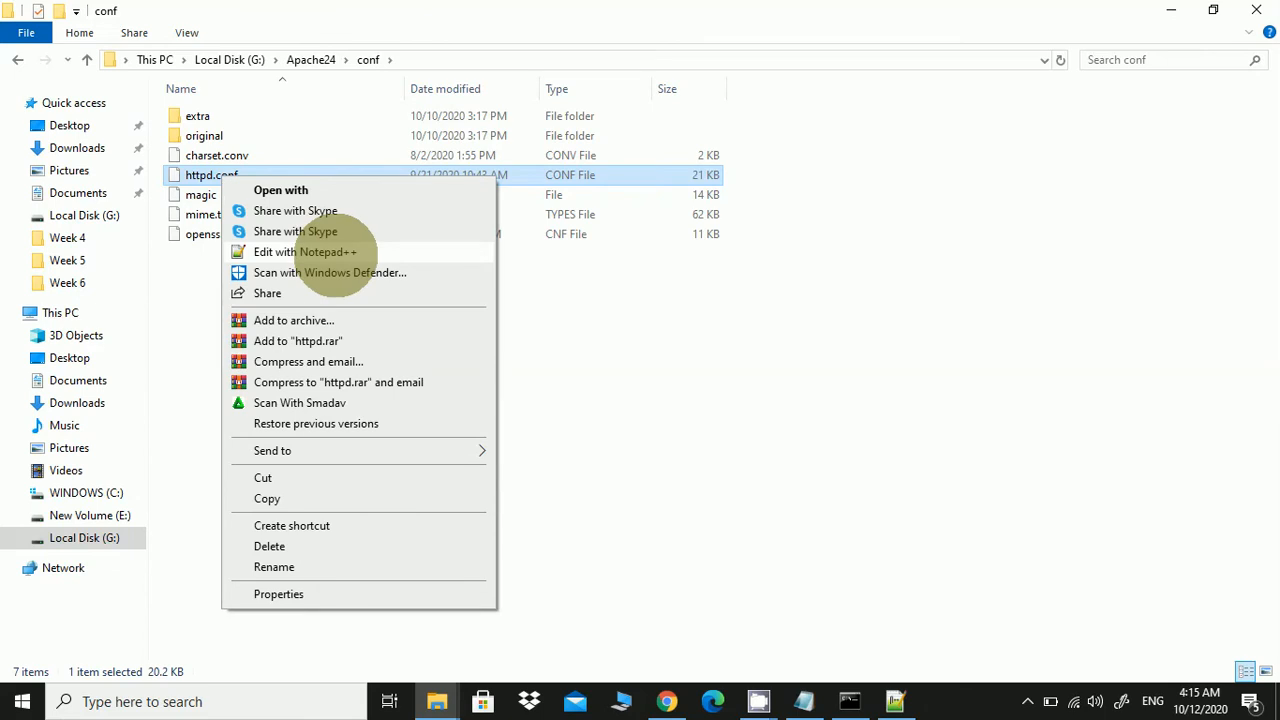
{"action": "left_click", "coordinate": [335, 252]}
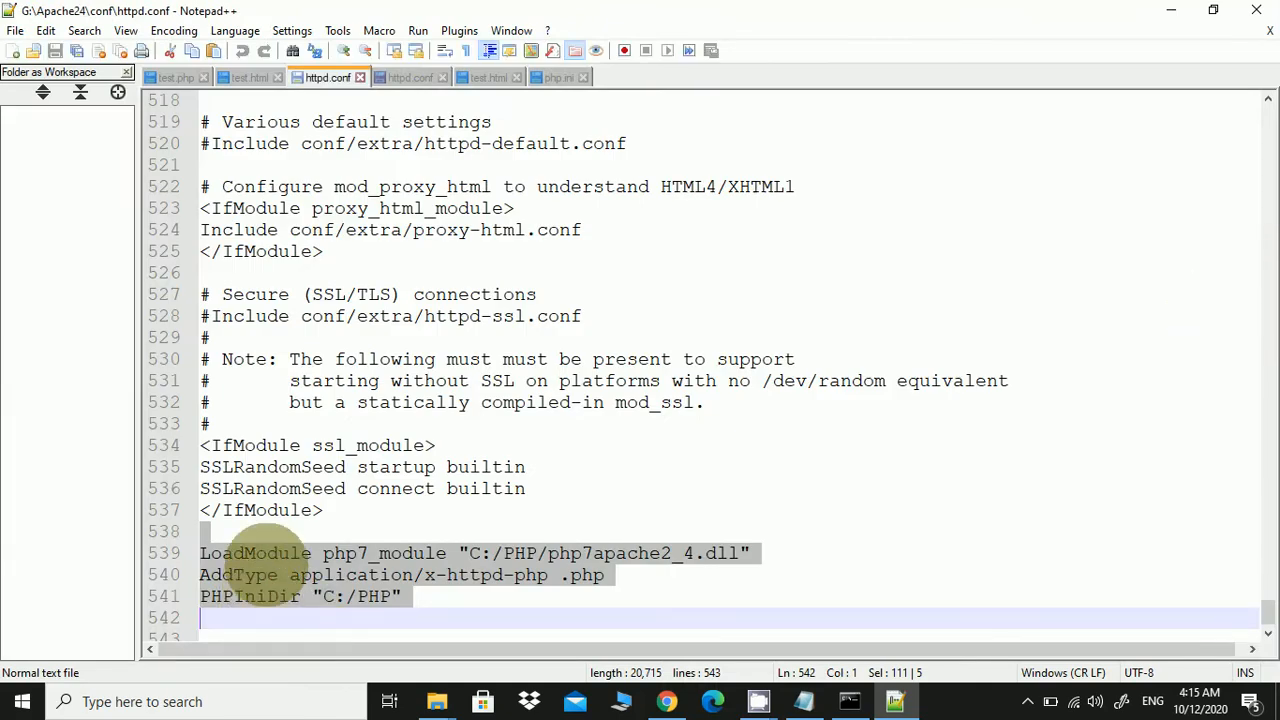
Copy the selected LoadModule php7_module, AddType and PHPIniDir lines, then close Notepad++
{"action": "right_click", "coordinate": [264, 564]}
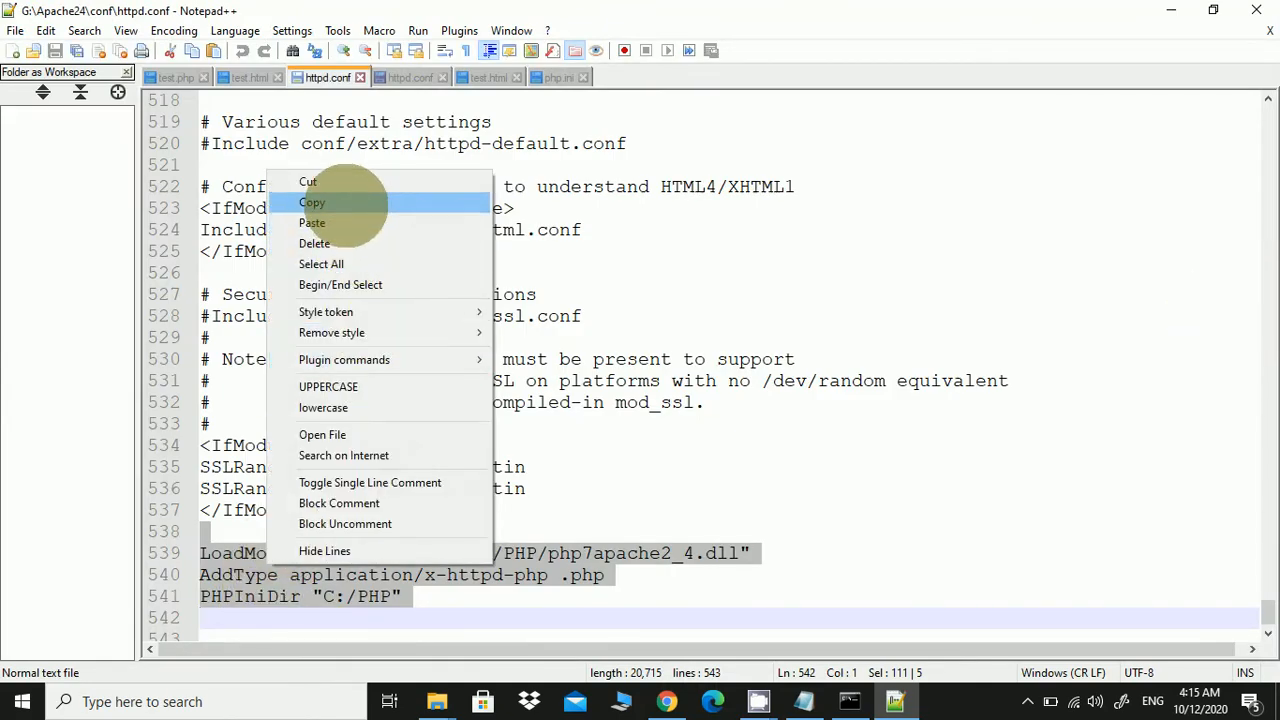
{"action": "left_click", "coordinate": [343, 203]}
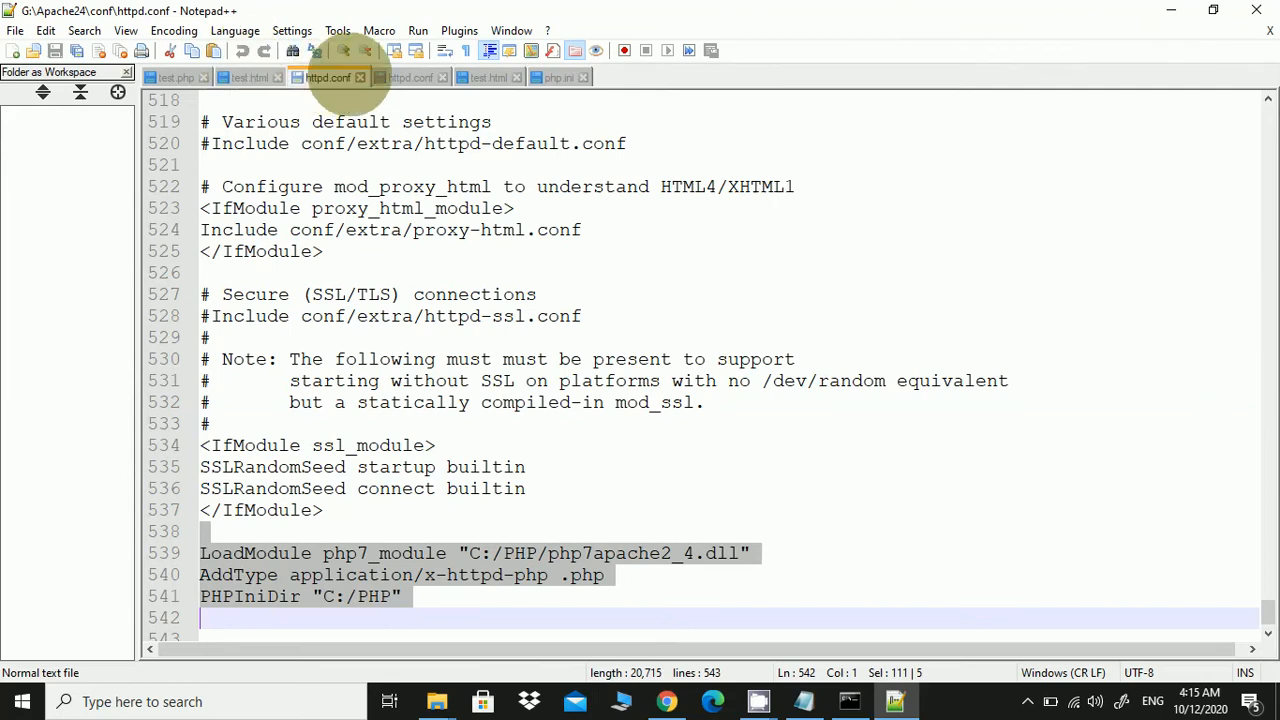
{"action": "left_click", "coordinate": [360, 77]}
{"action": "left_click", "coordinate": [1256, 10]}
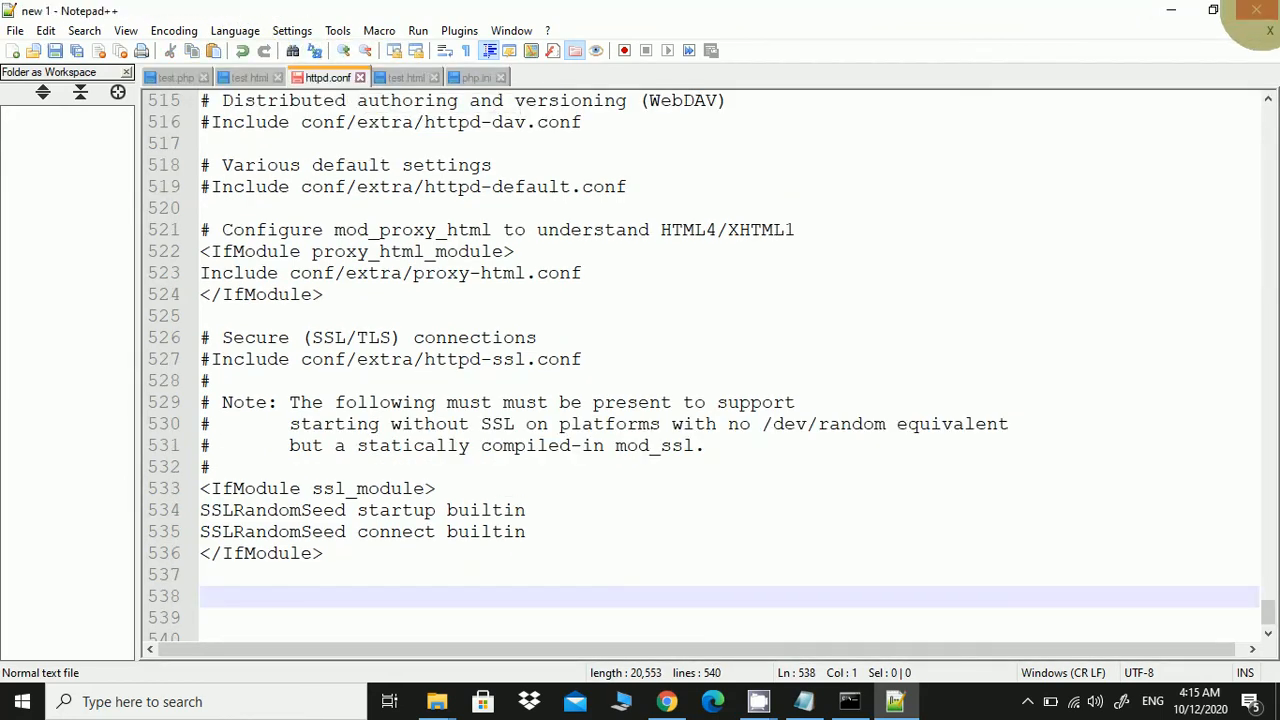
Create a new desktop text document and paste the LoadModule, AddType and PHPIniDir lines into it
{"action": "left_click", "coordinate": [1171, 10]}
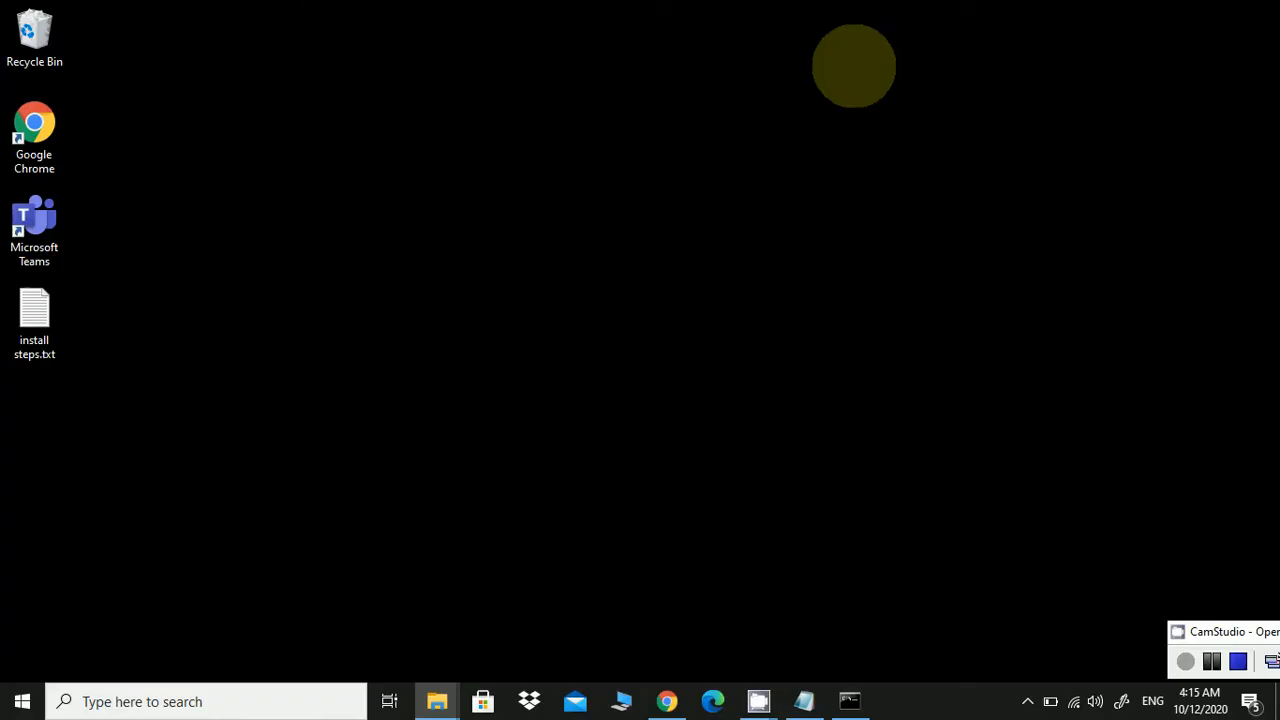
{"action": "right_click", "coordinate": [226, 278]}
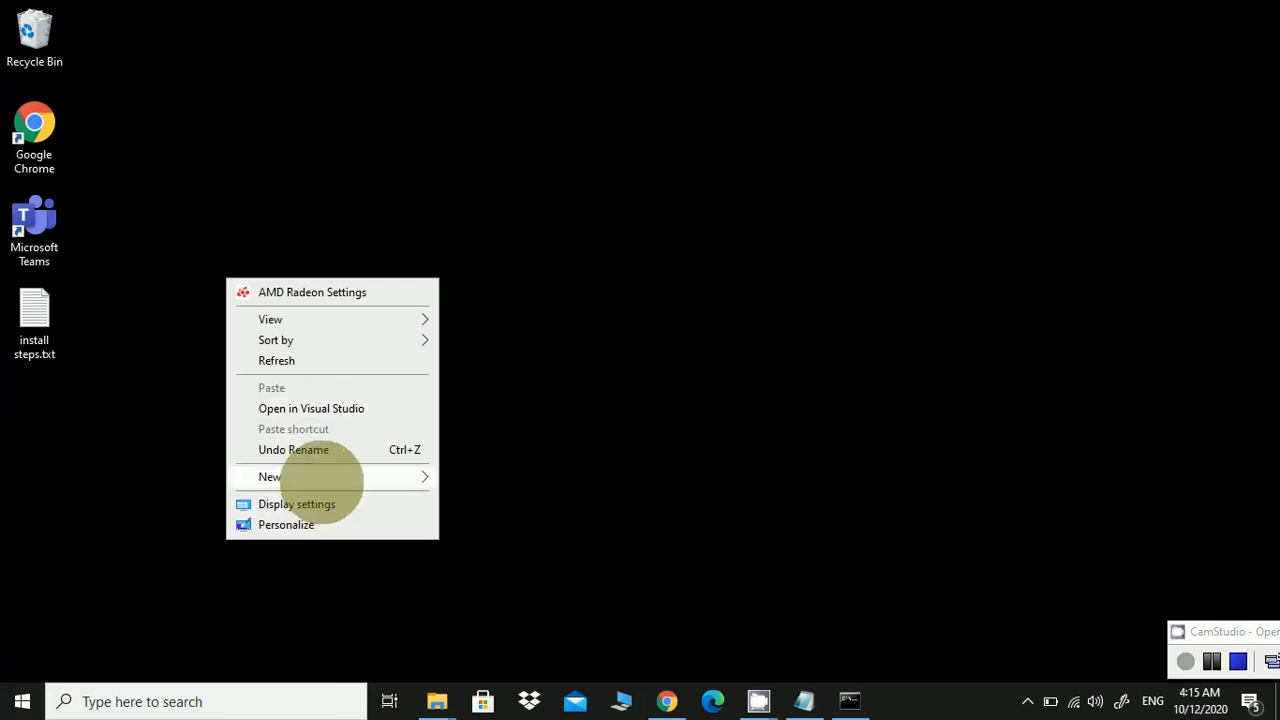
{"action": "mouse_move", "coordinate": [322, 476]}
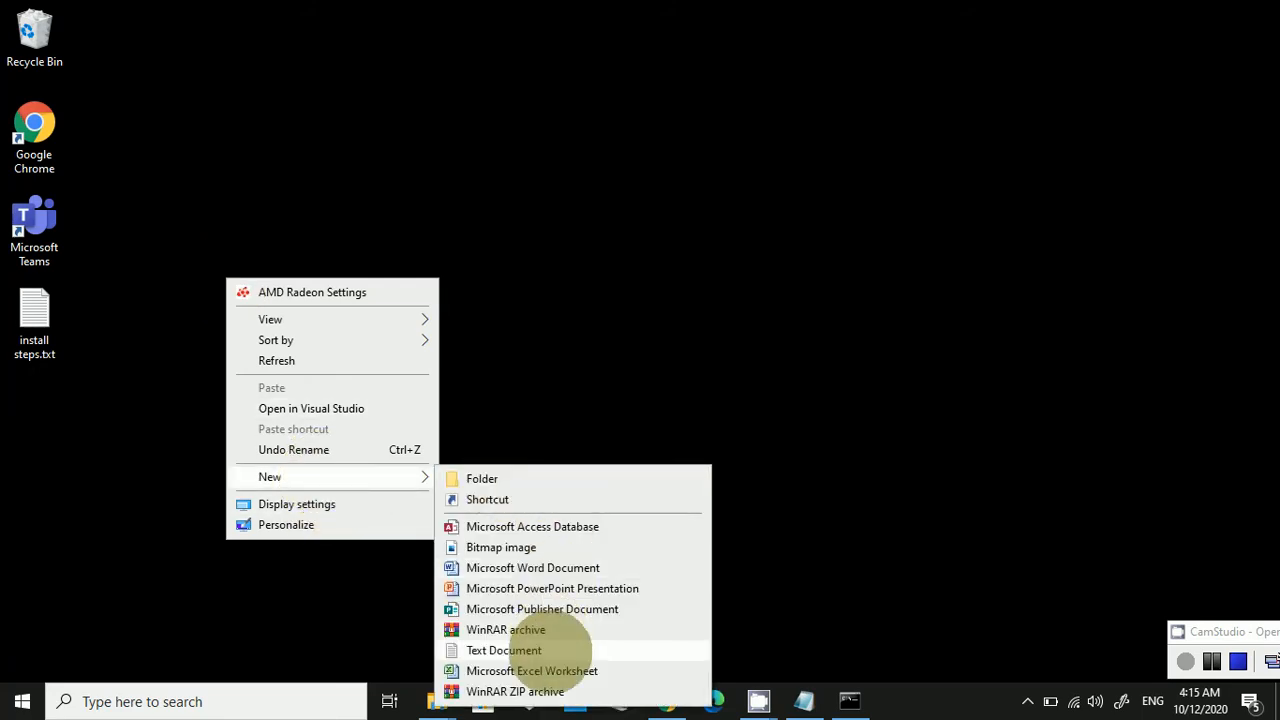
{"action": "left_click", "coordinate": [555, 650]}
{"action": "key", "text": "Return"}
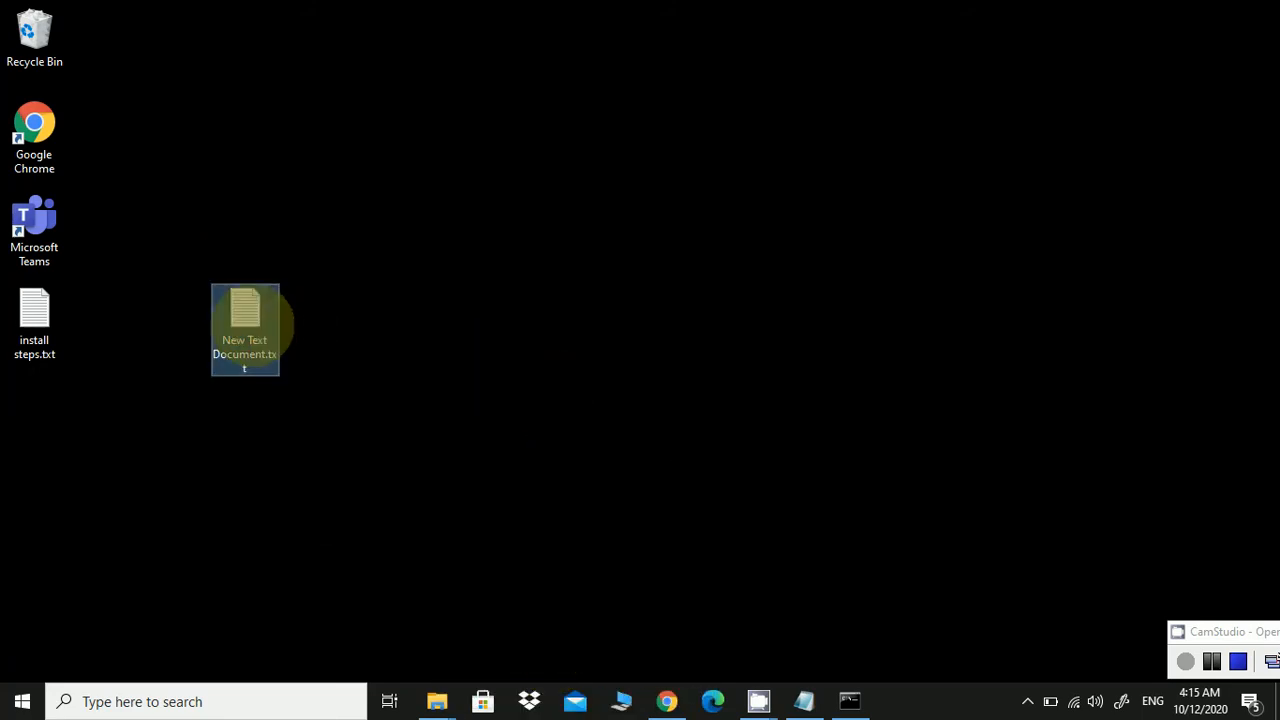
{"action": "double_click", "coordinate": [252, 320]}
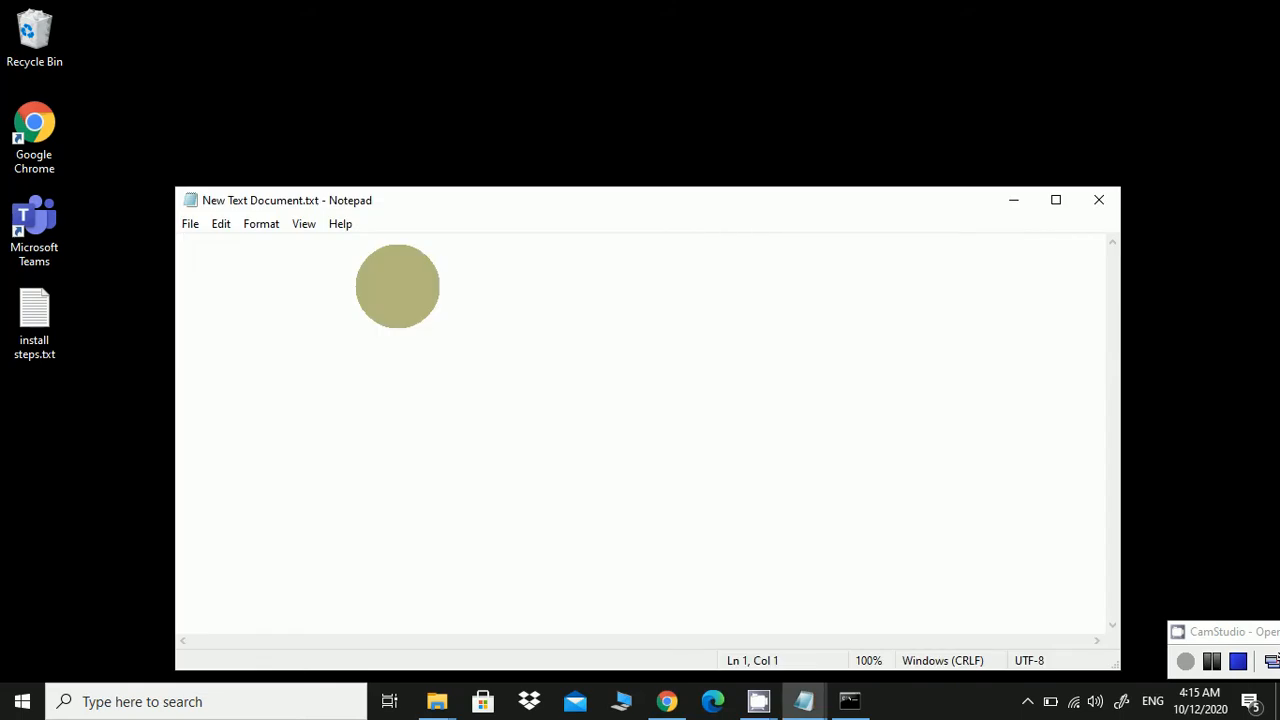
{"action": "key", "text": "ctrl+v"}
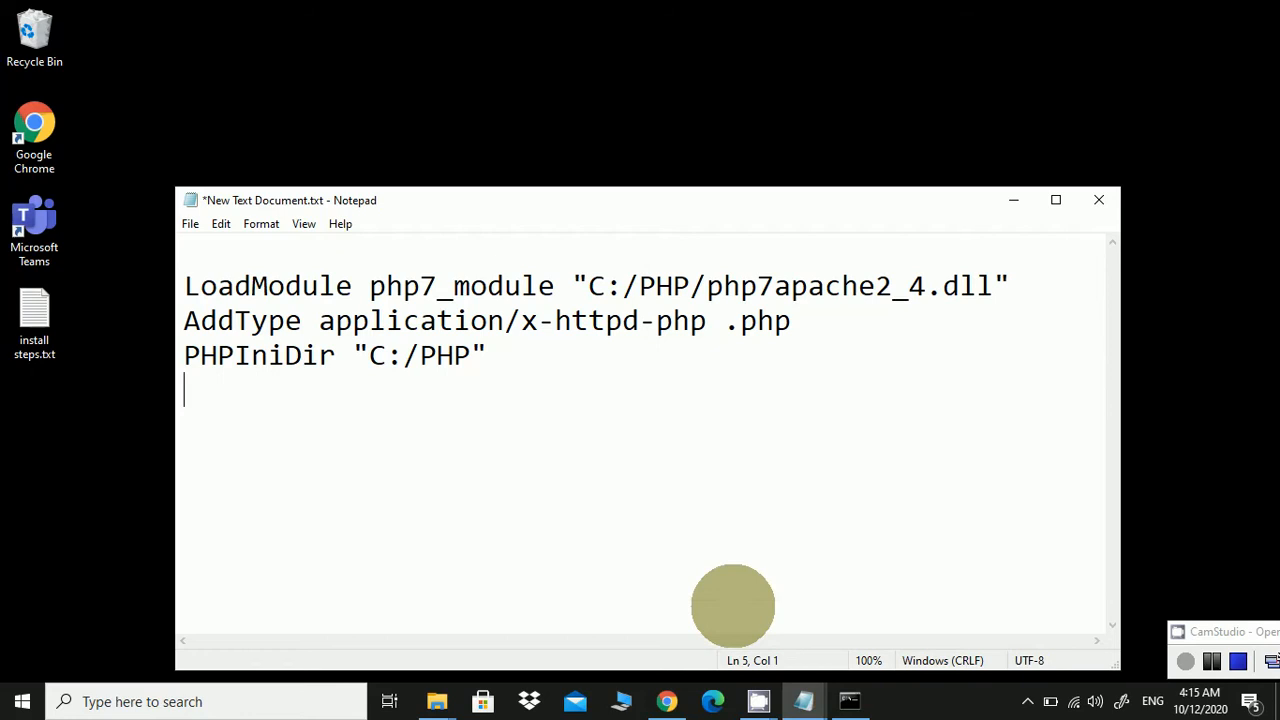
Open C:\Apache24\conf\httpd.conf in Notepad++ from the C: drive's Explorer window
{"action": "mouse_move", "coordinate": [438, 695]}
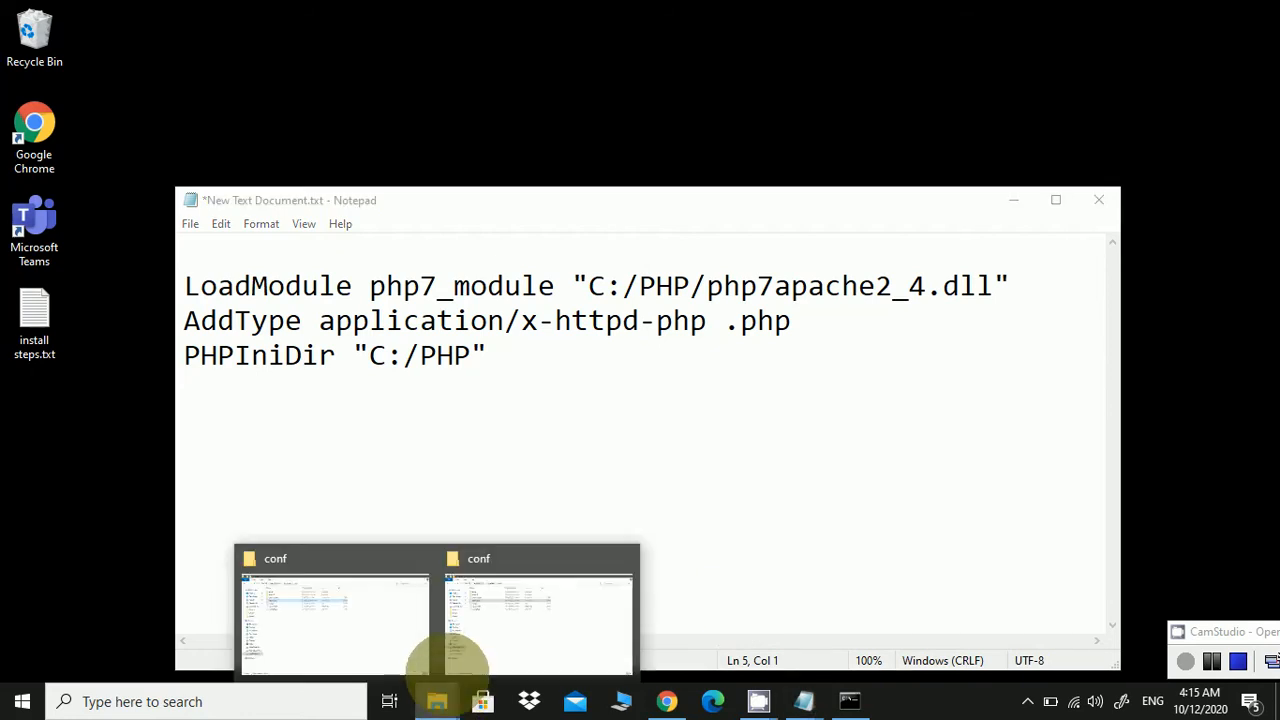
{"action": "mouse_move", "coordinate": [480, 630]}
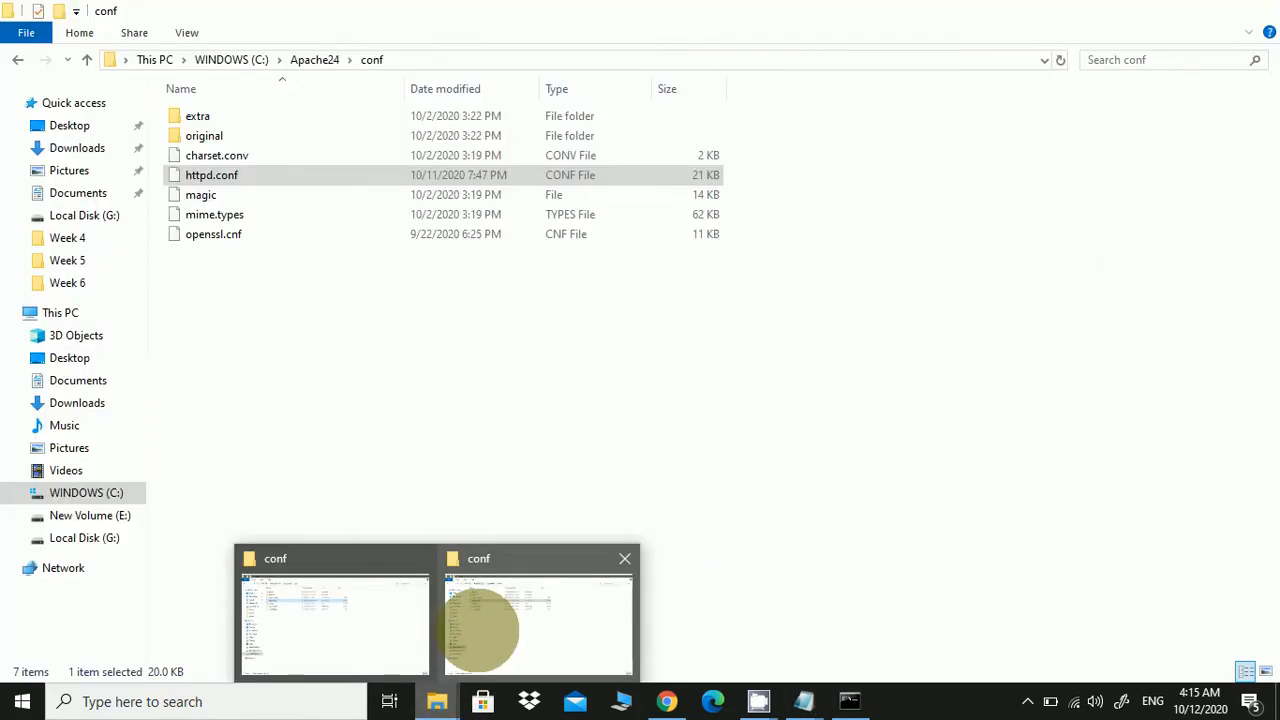
{"action": "left_click", "coordinate": [480, 630]}
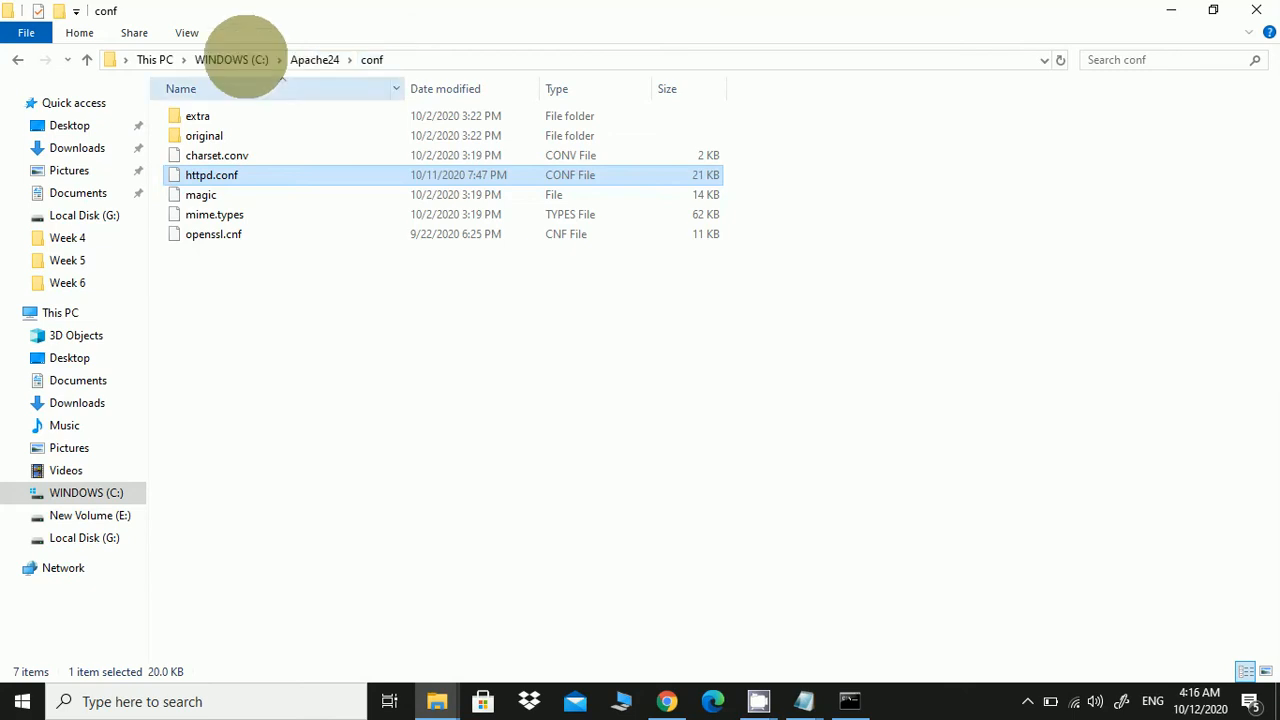
{"action": "left_click", "coordinate": [242, 60]}
{"action": "left_click", "coordinate": [440, 58]}
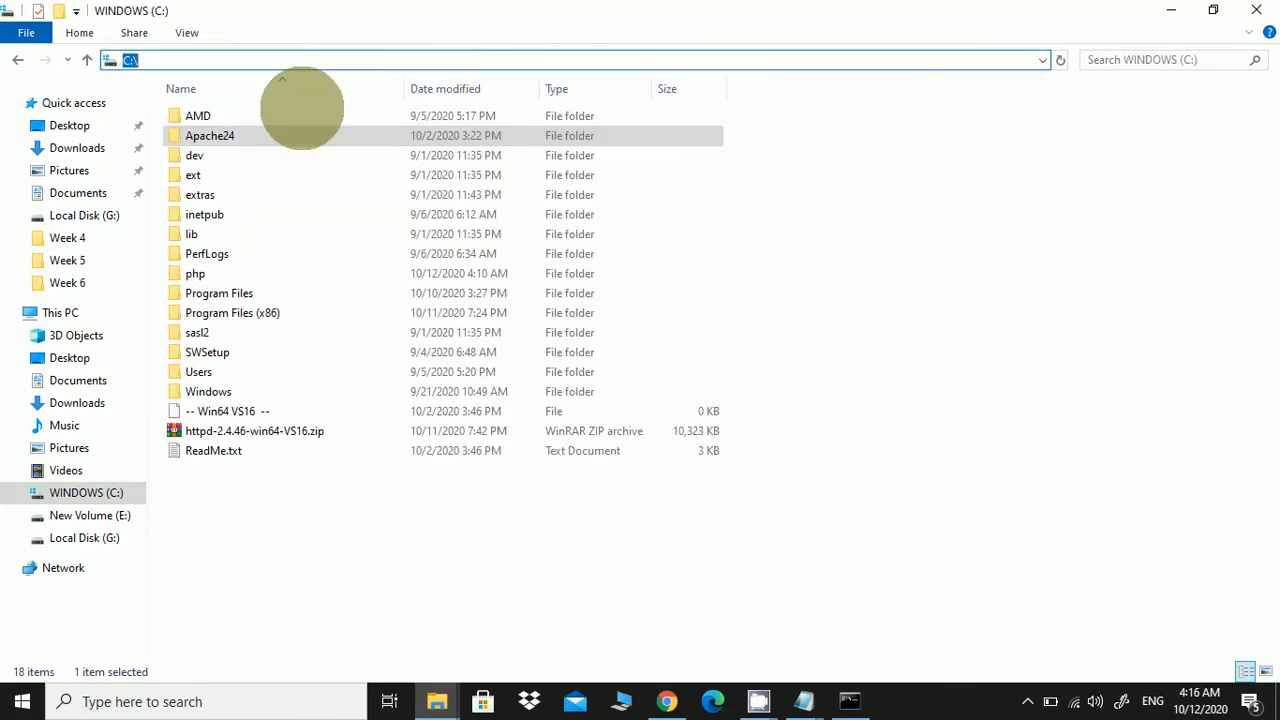
{"action": "left_click", "coordinate": [214, 136]}
{"action": "double_click", "coordinate": [214, 136]}
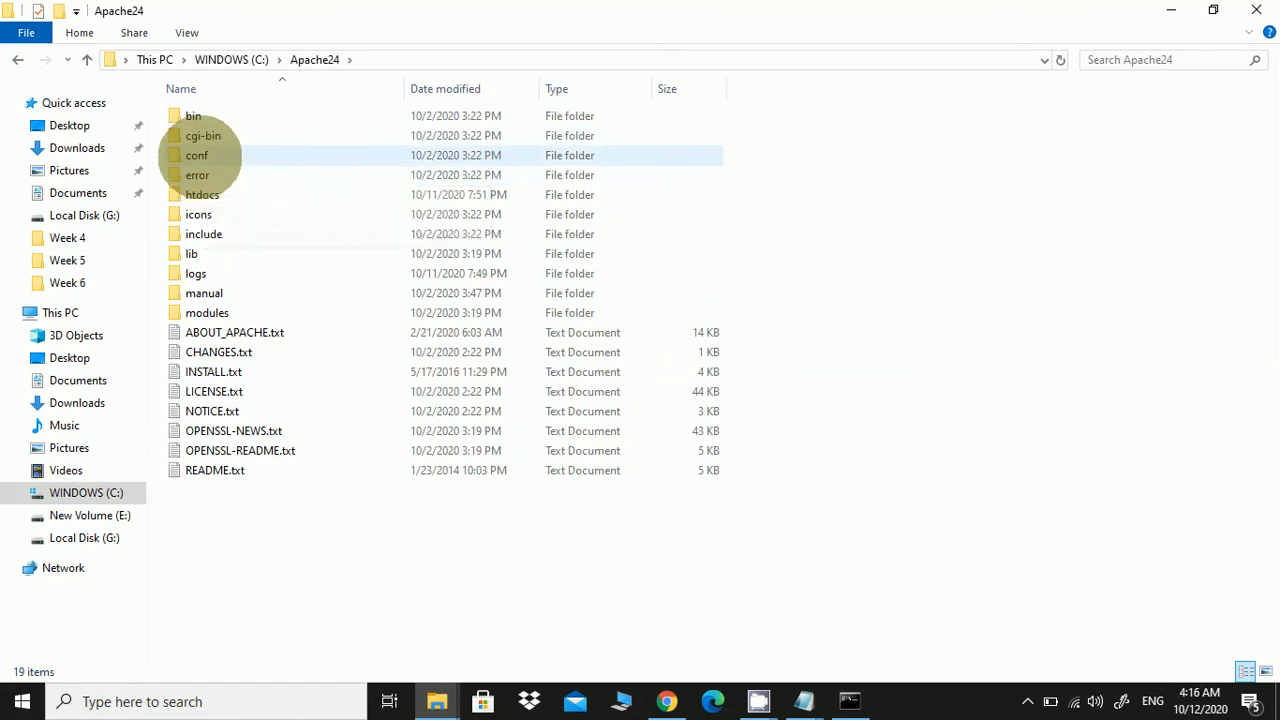
{"action": "double_click", "coordinate": [198, 155]}
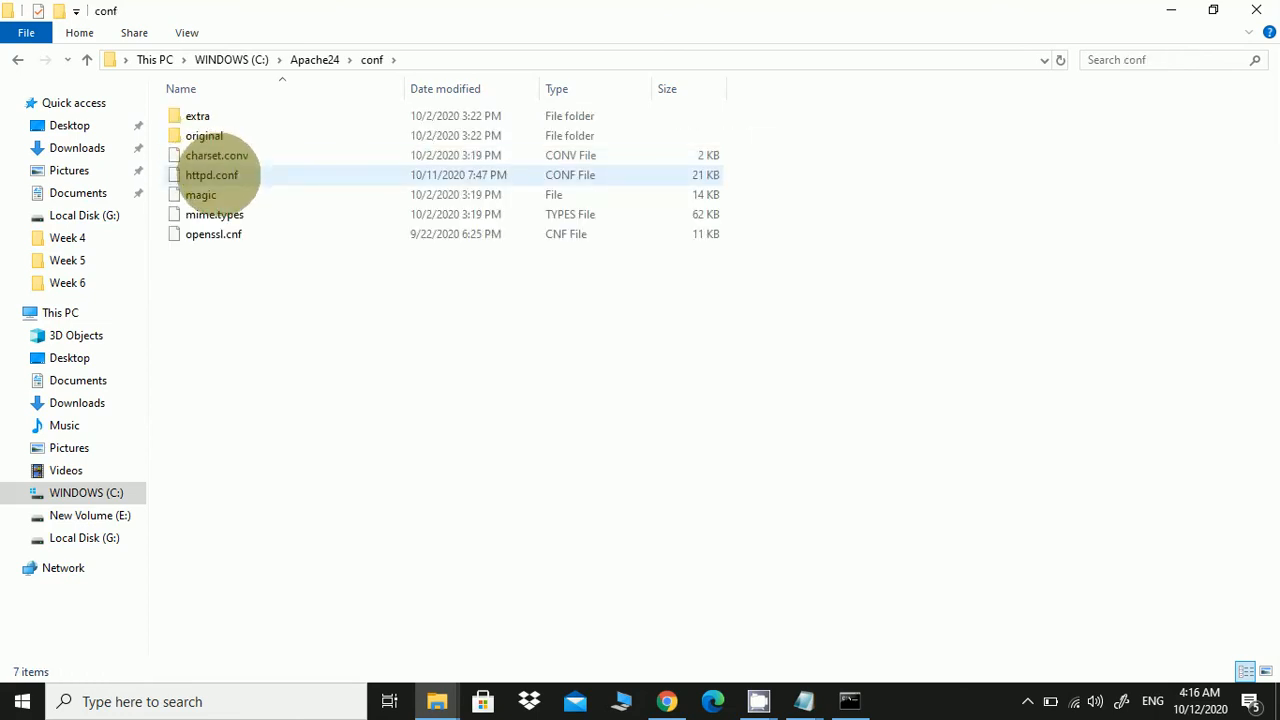
{"action": "left_click", "coordinate": [220, 175]}
{"action": "right_click", "coordinate": [219, 174]}
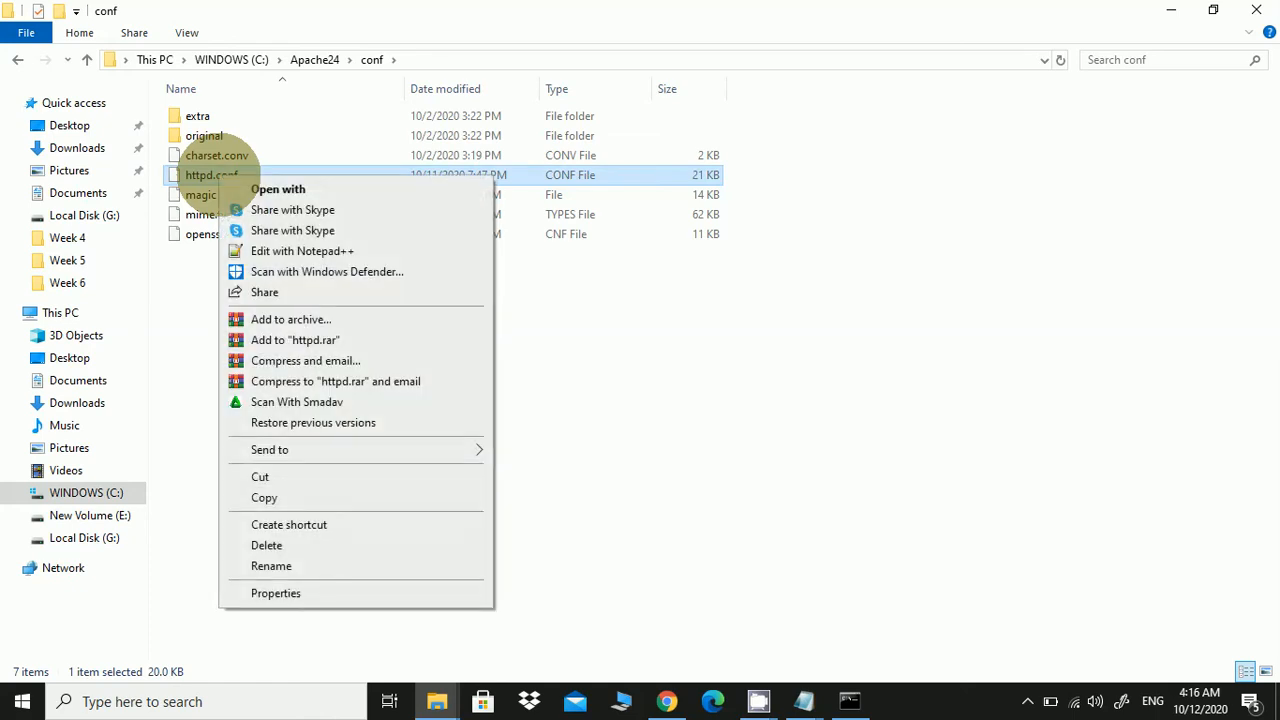
{"action": "left_click", "coordinate": [313, 251]}
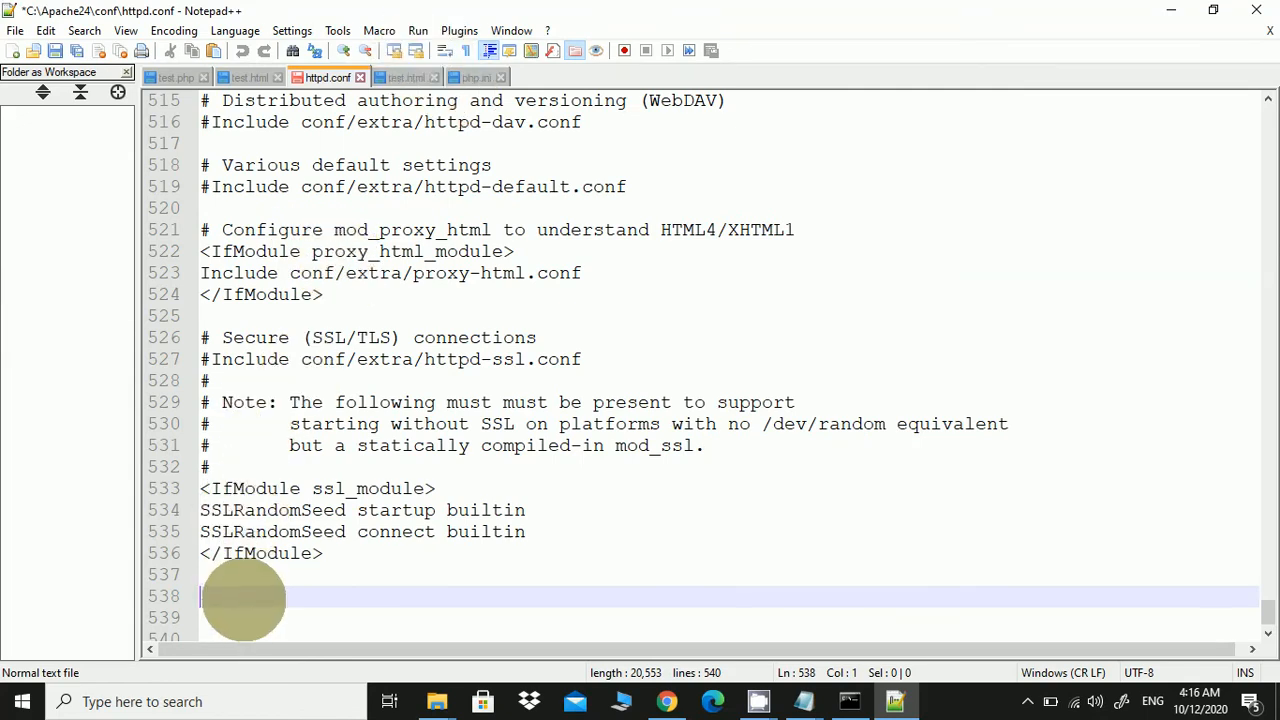
Copy the three PHP configuration lines from the New Text Document notes in Notepad
{"action": "left_click", "coordinate": [804, 700]}
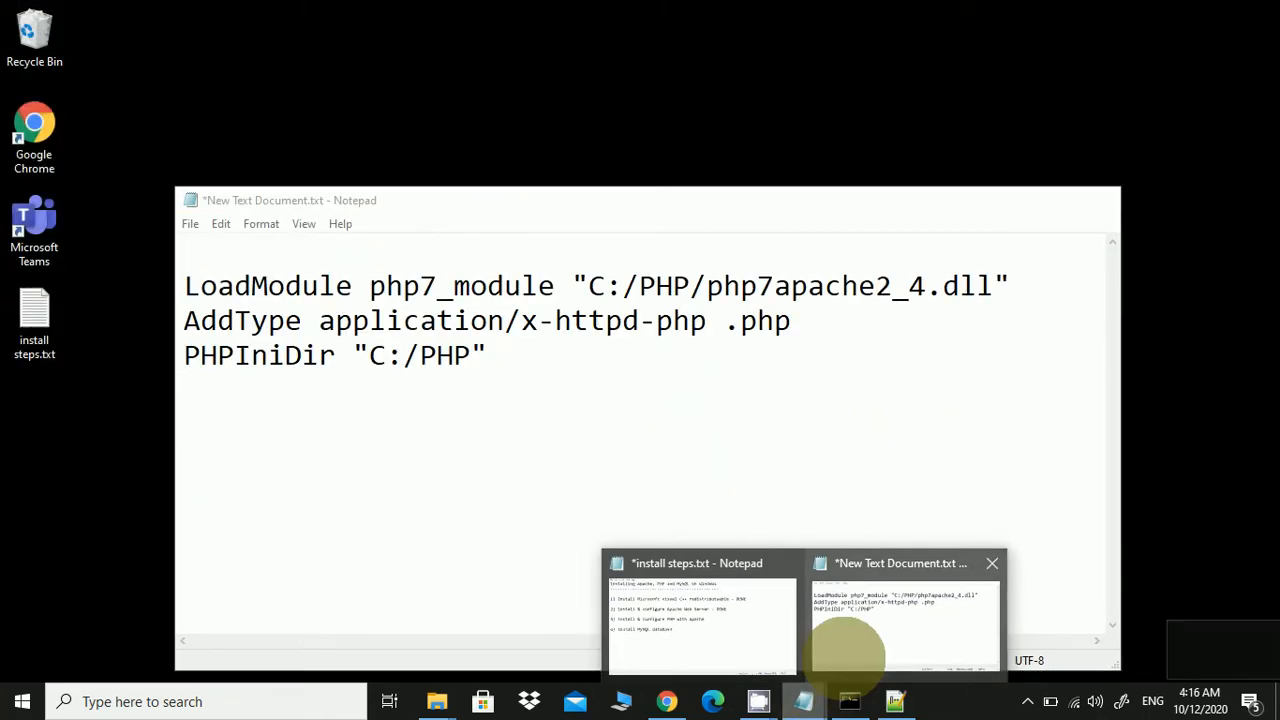
{"action": "left_click", "coordinate": [843, 641]}
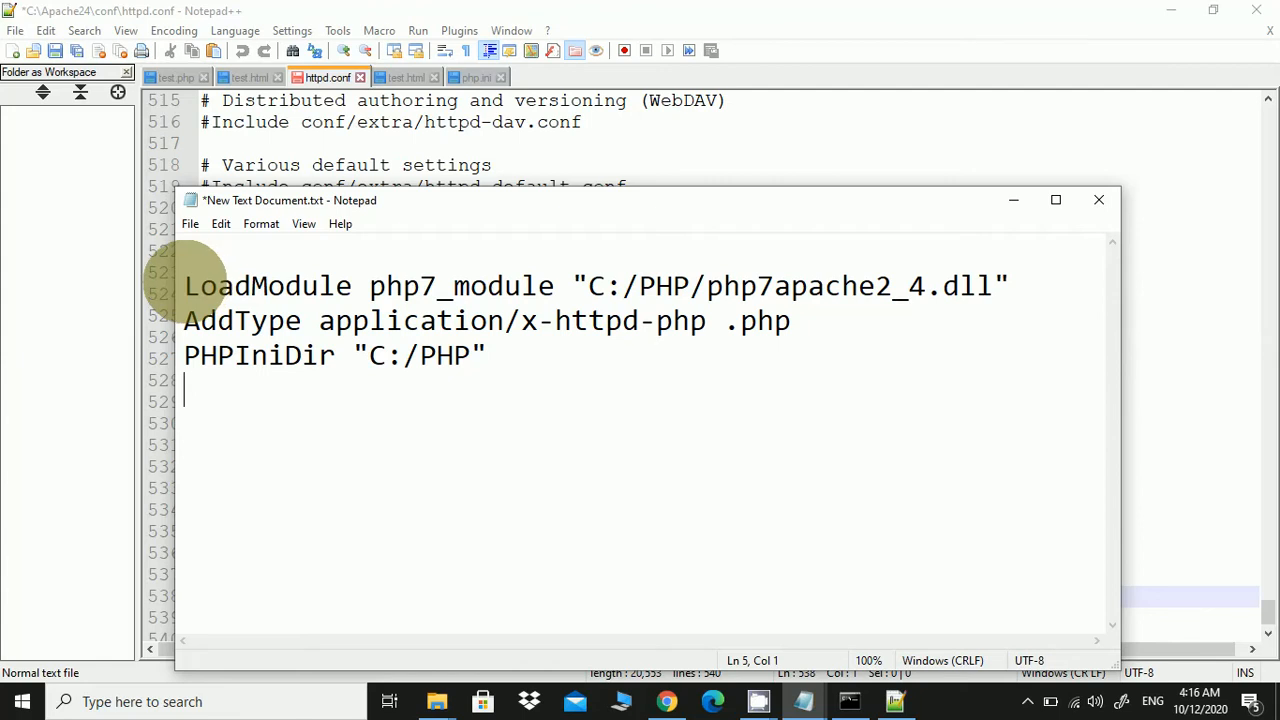
{"action": "left_click_drag", "start_coordinate": [185, 285], "coordinate": [534, 370]}
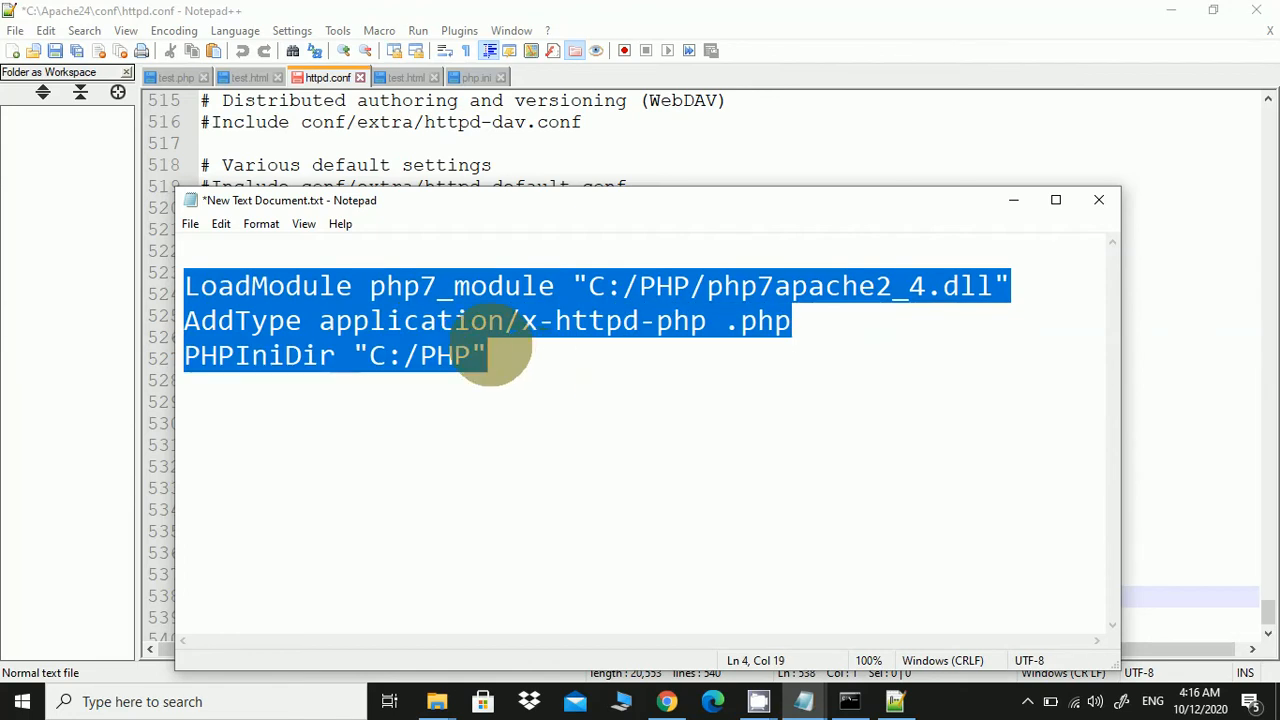
{"action": "right_click", "coordinate": [469, 309]}
{"action": "left_click", "coordinate": [534, 368]}
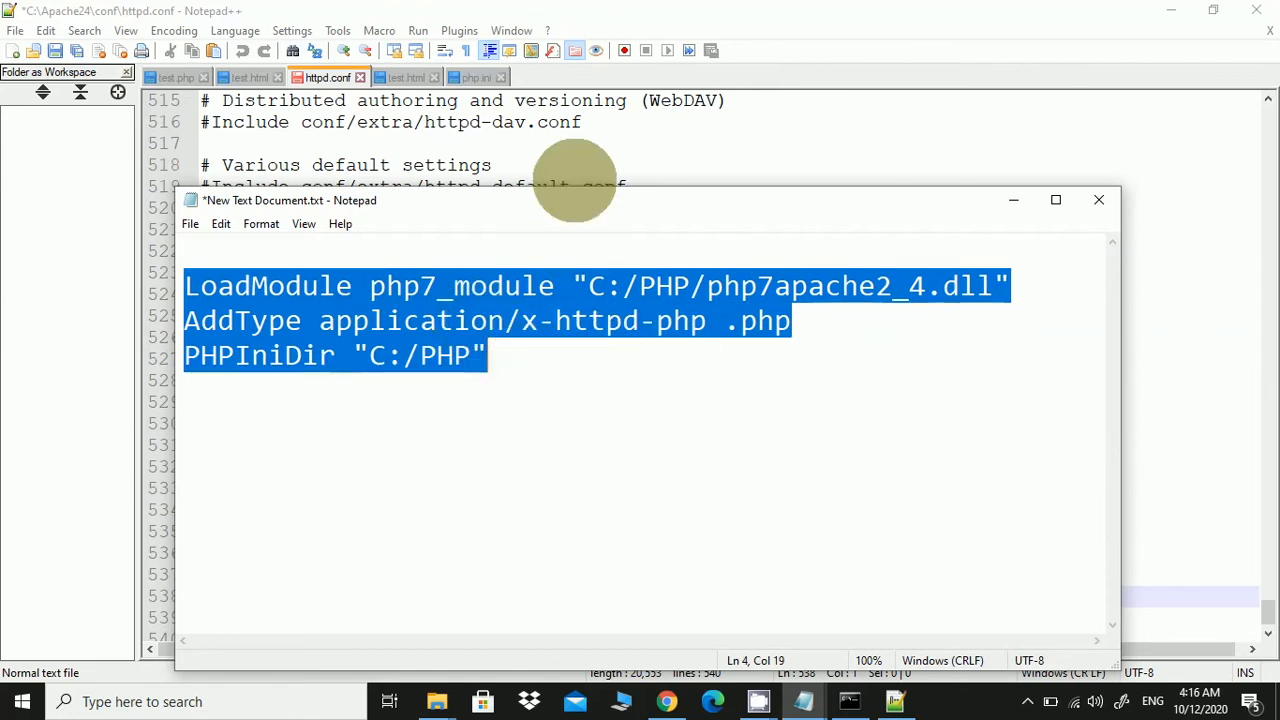
Return to httpd.conf in Notepad++ and place the cursor on empty line 538
{"action": "left_click", "coordinate": [578, 168]}
{"action": "scroll", "coordinate": [440, 495], "scroll_direction": "down", "scroll_amount": 1}
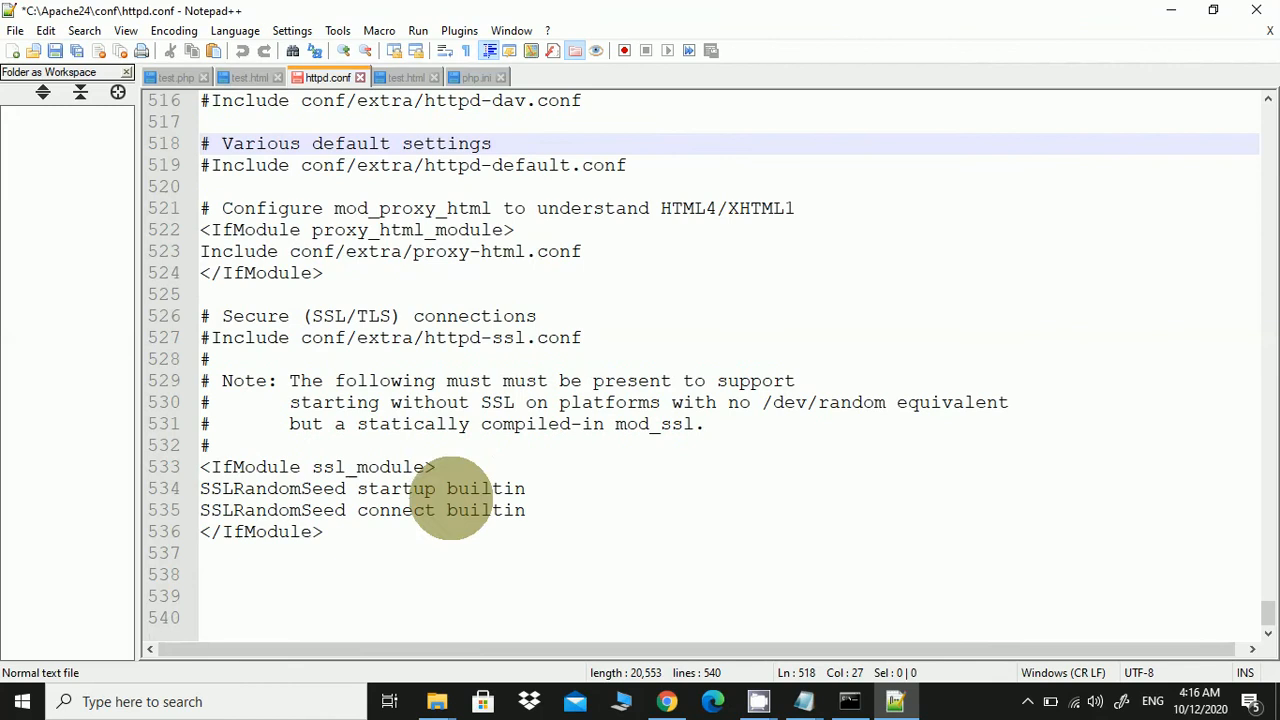
{"action": "left_click", "coordinate": [410, 575]}
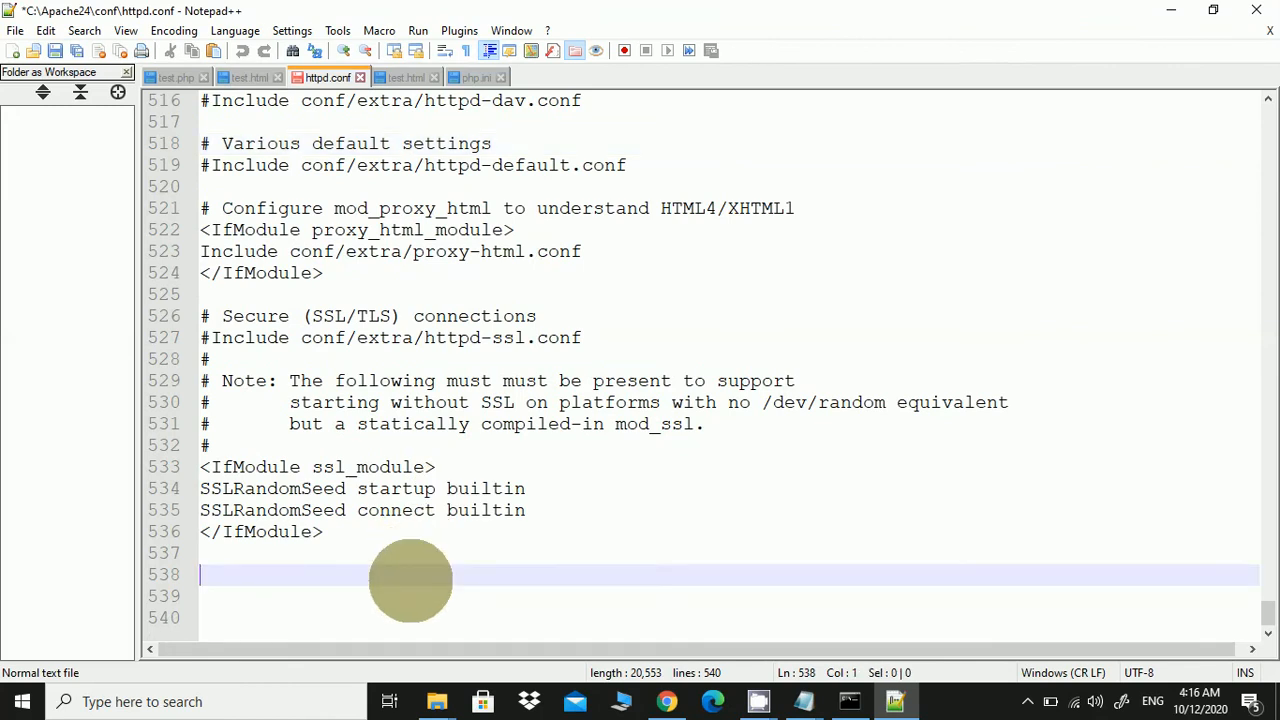
Paste the LoadModule, AddType and PHPIniDir lines at line 538, changing both paths to lowercase C:/php
{"action": "key", "text": "ctrl+v"}
{"action": "left_click_drag", "start_coordinate": [429, 622], "coordinate": [200, 577]}
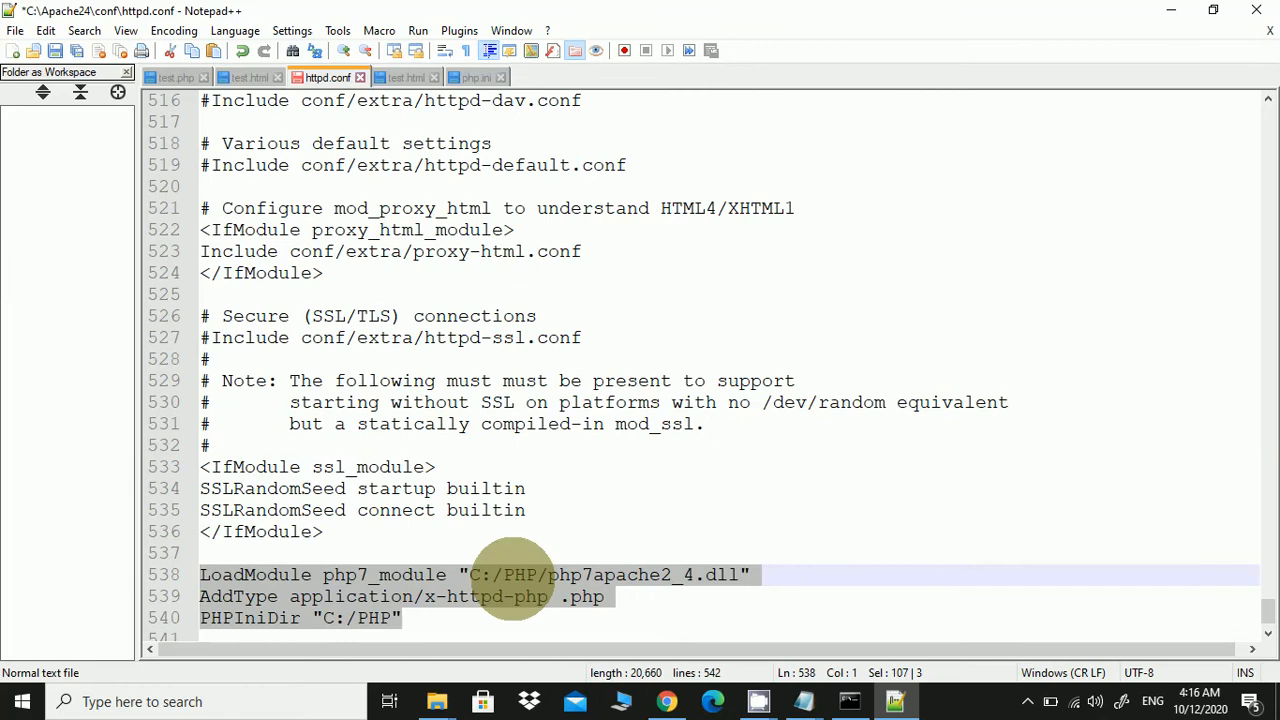
{"action": "left_click", "coordinate": [515, 575]}
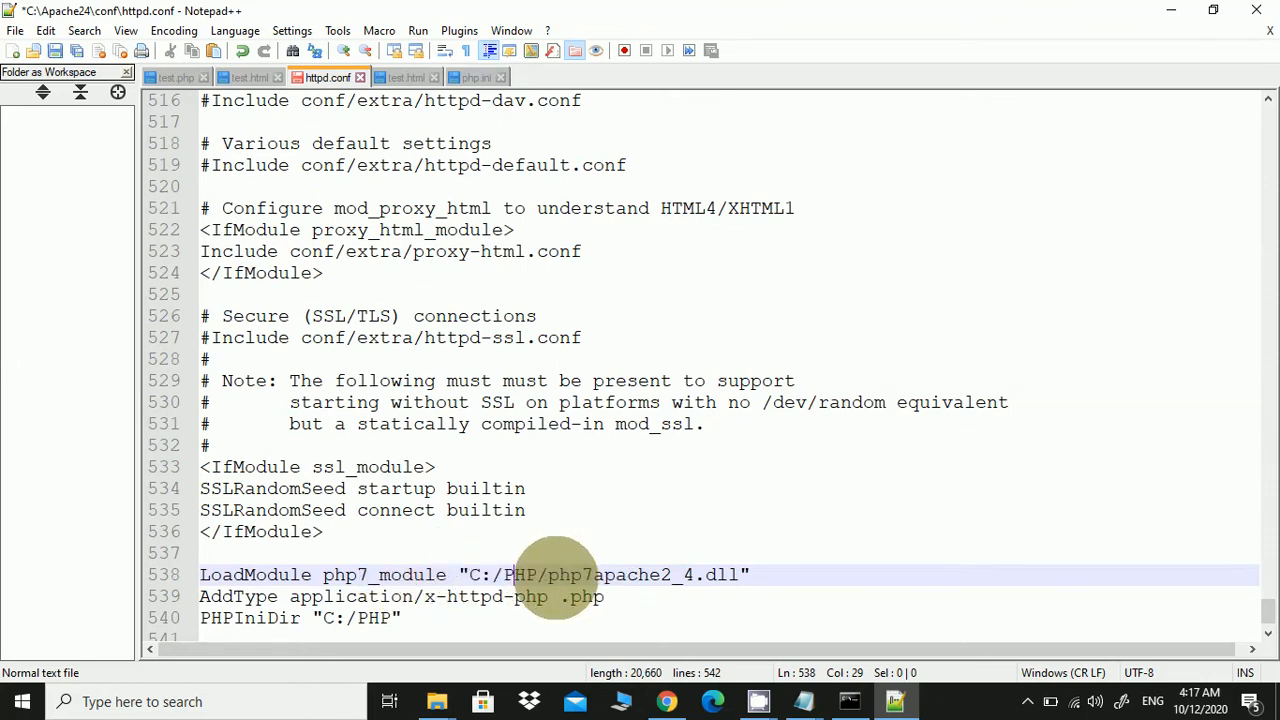
{"action": "left_click", "coordinate": [538, 575]}
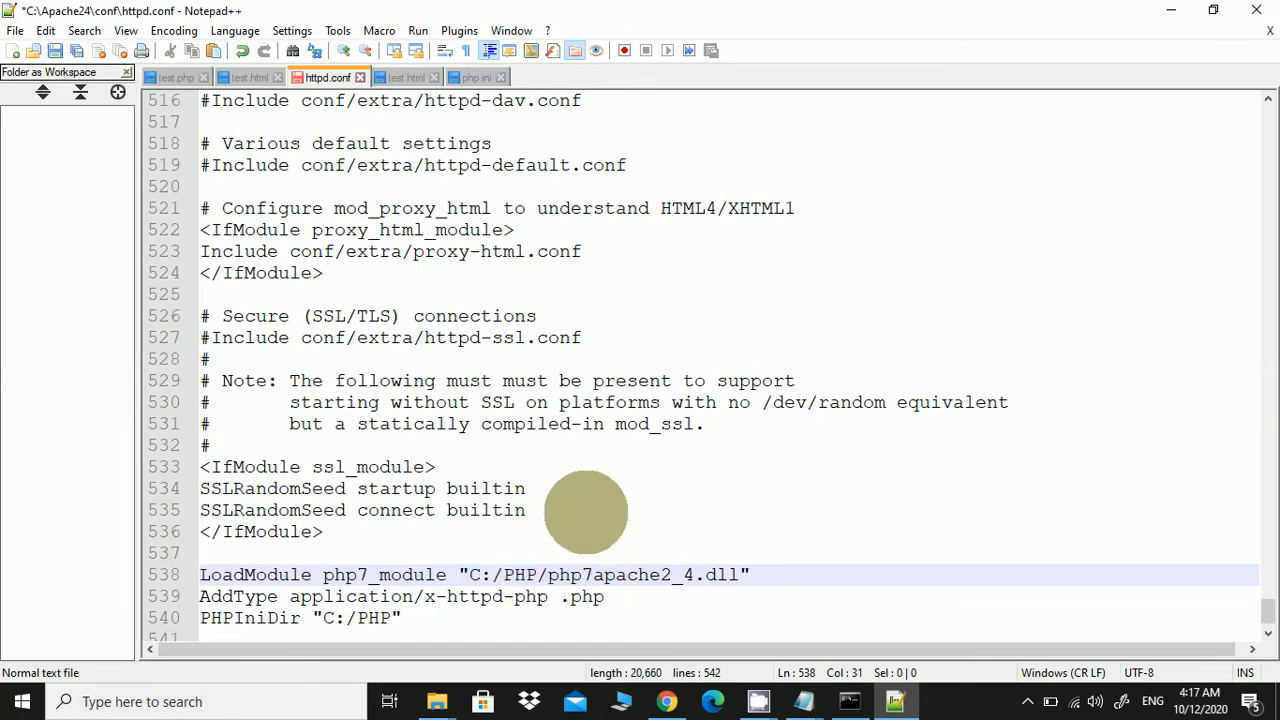
{"action": "key", "text": "BackSpace"}
{"action": "key", "text": "BackSpace"}
{"action": "key", "text": "BackSpace"}
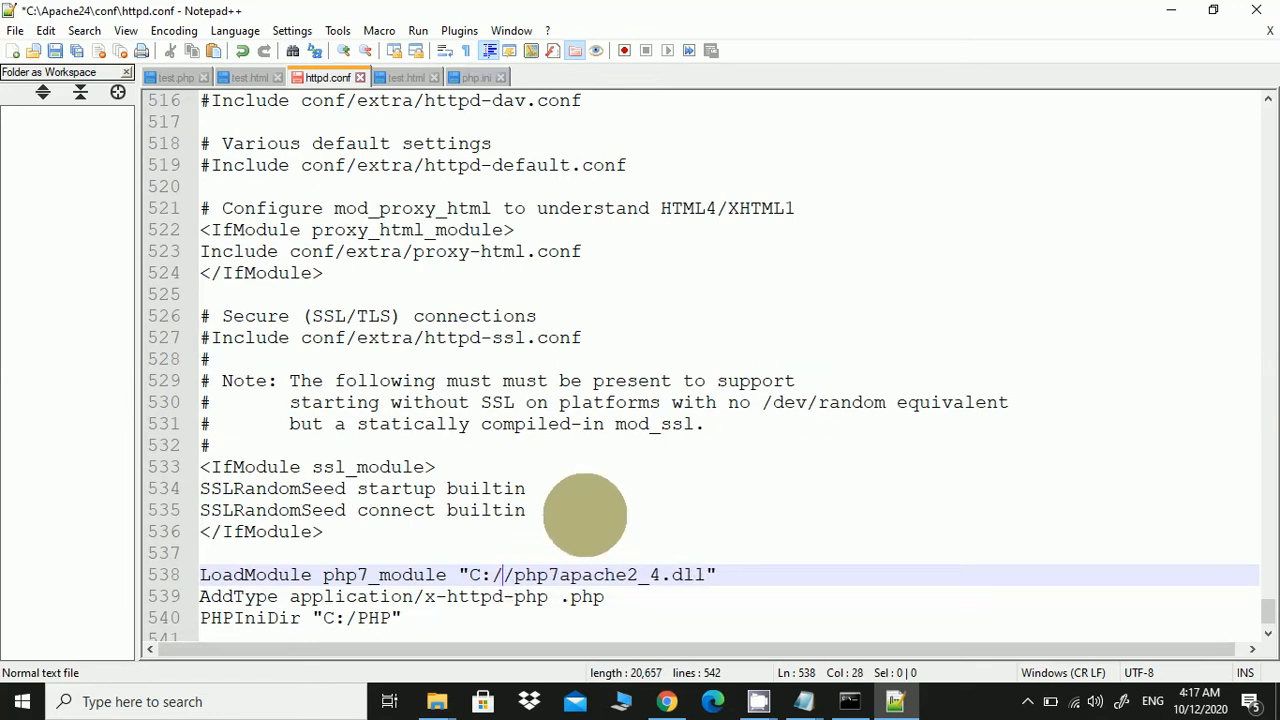
{"action": "type", "text": "php"}
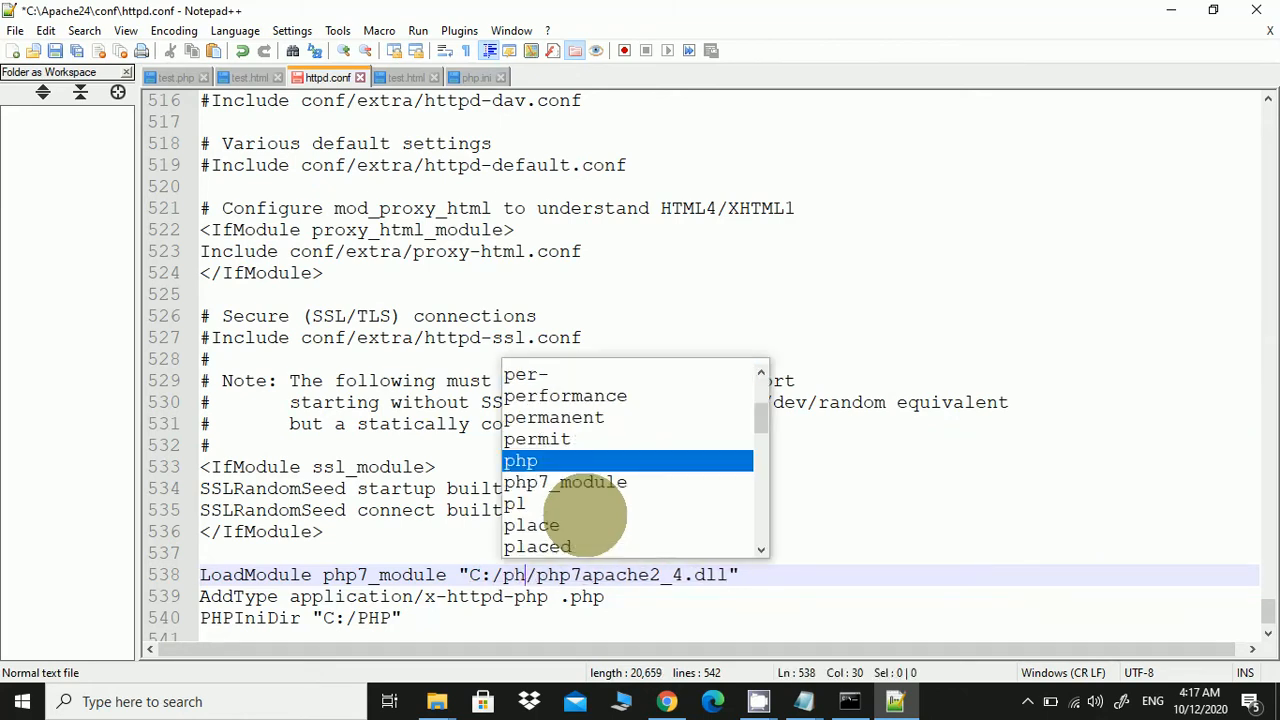
{"action": "left_click", "coordinate": [835, 594]}
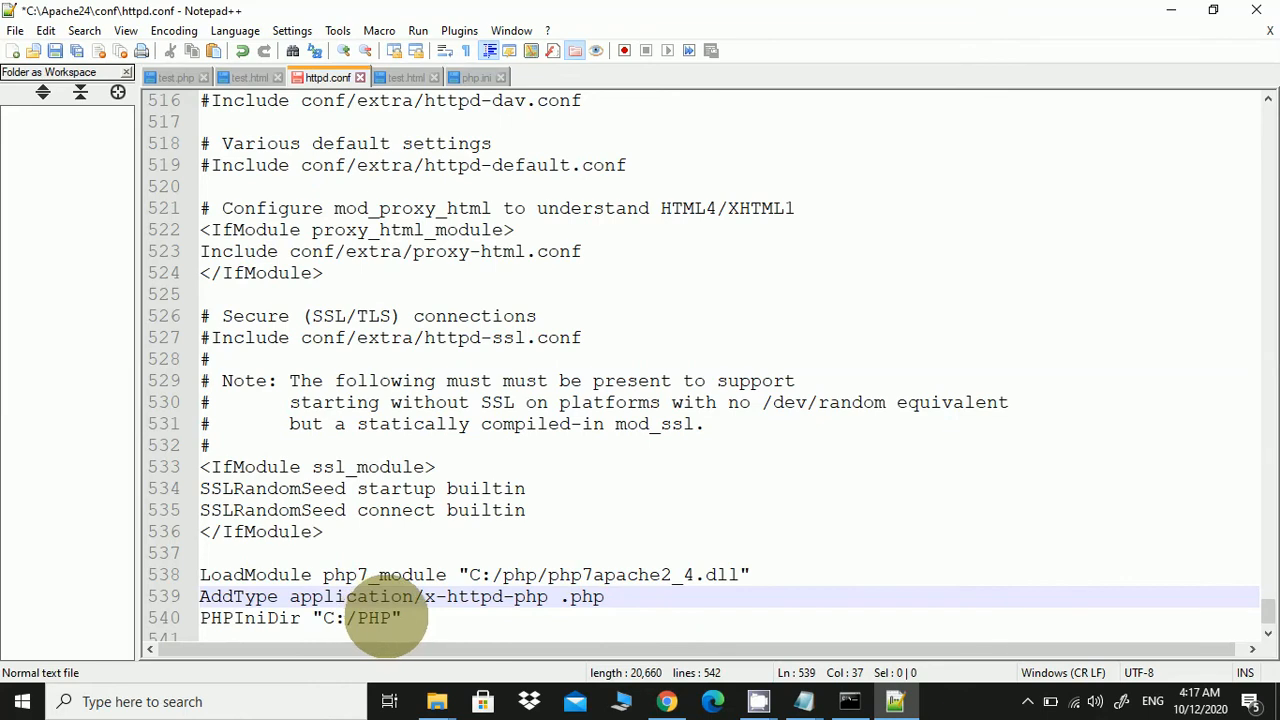
{"action": "left_click", "coordinate": [400, 618]}
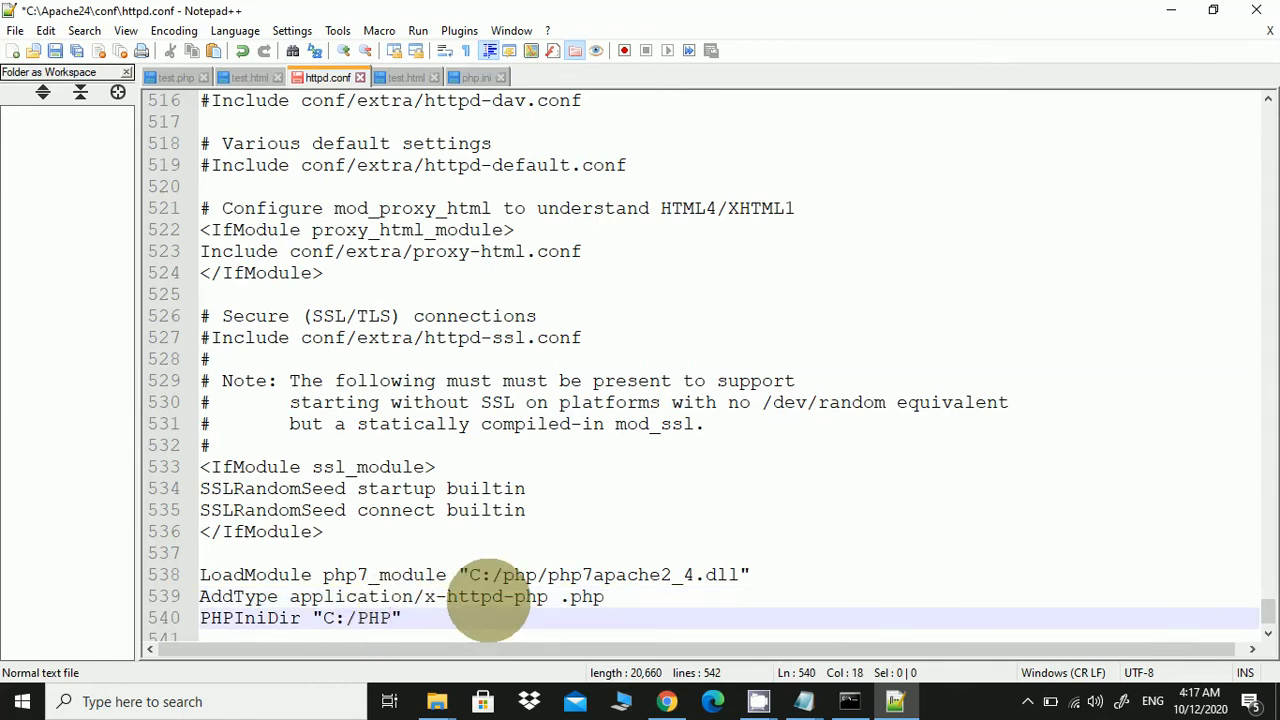
{"action": "type", "text": "php"}
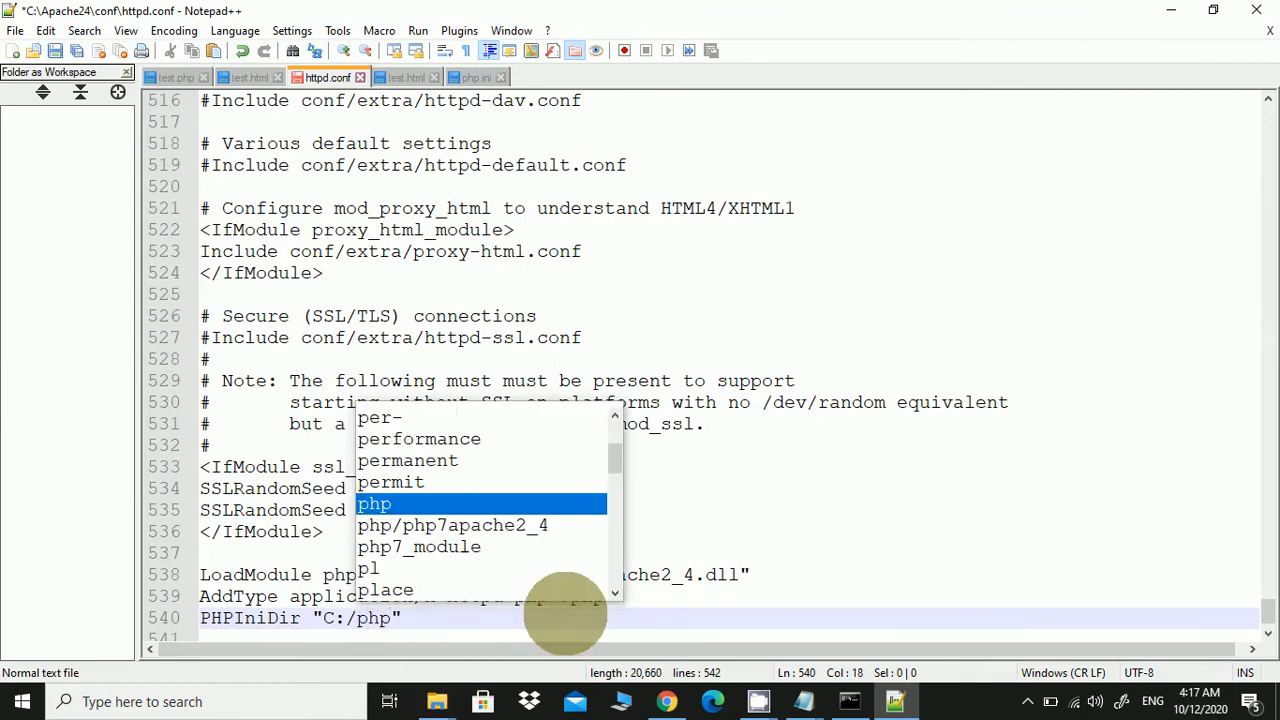
{"action": "left_click", "coordinate": [565, 613]}
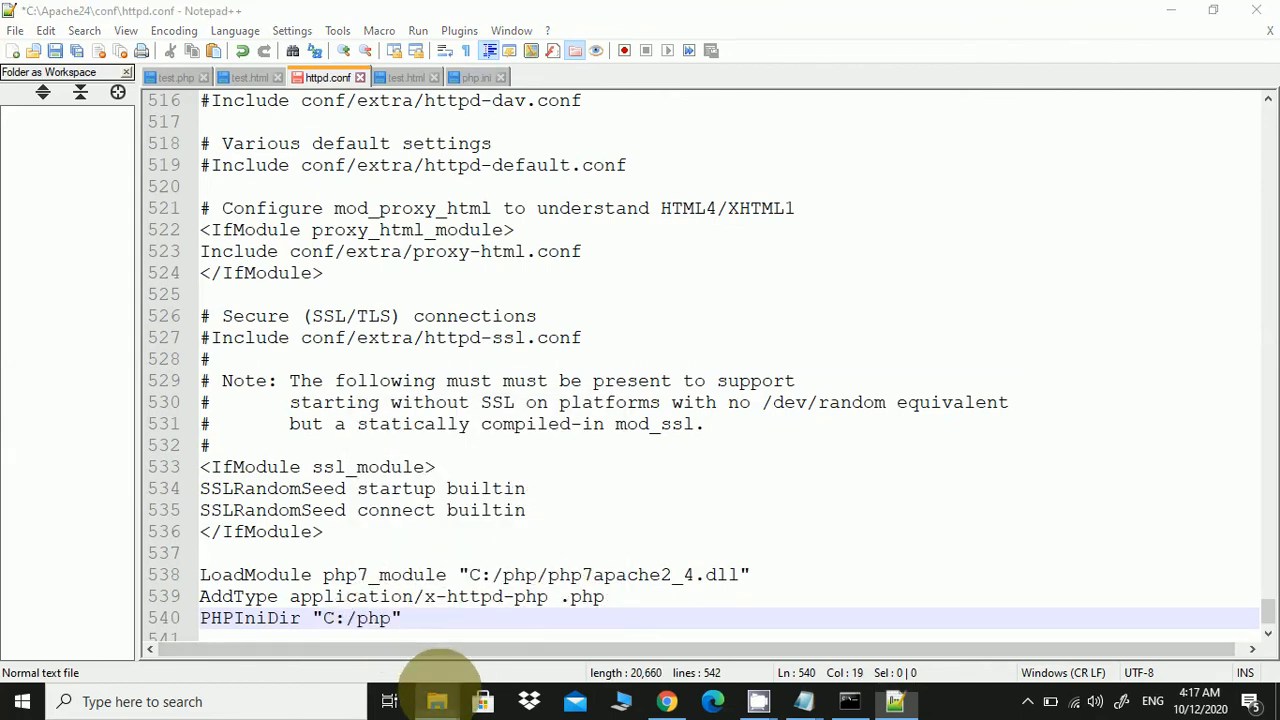
Browse to drive C in File Explorer, then check the php7apache2_4.dll name on line 538
{"action": "mouse_move", "coordinate": [437, 695]}
{"action": "left_click", "coordinate": [466, 630]}
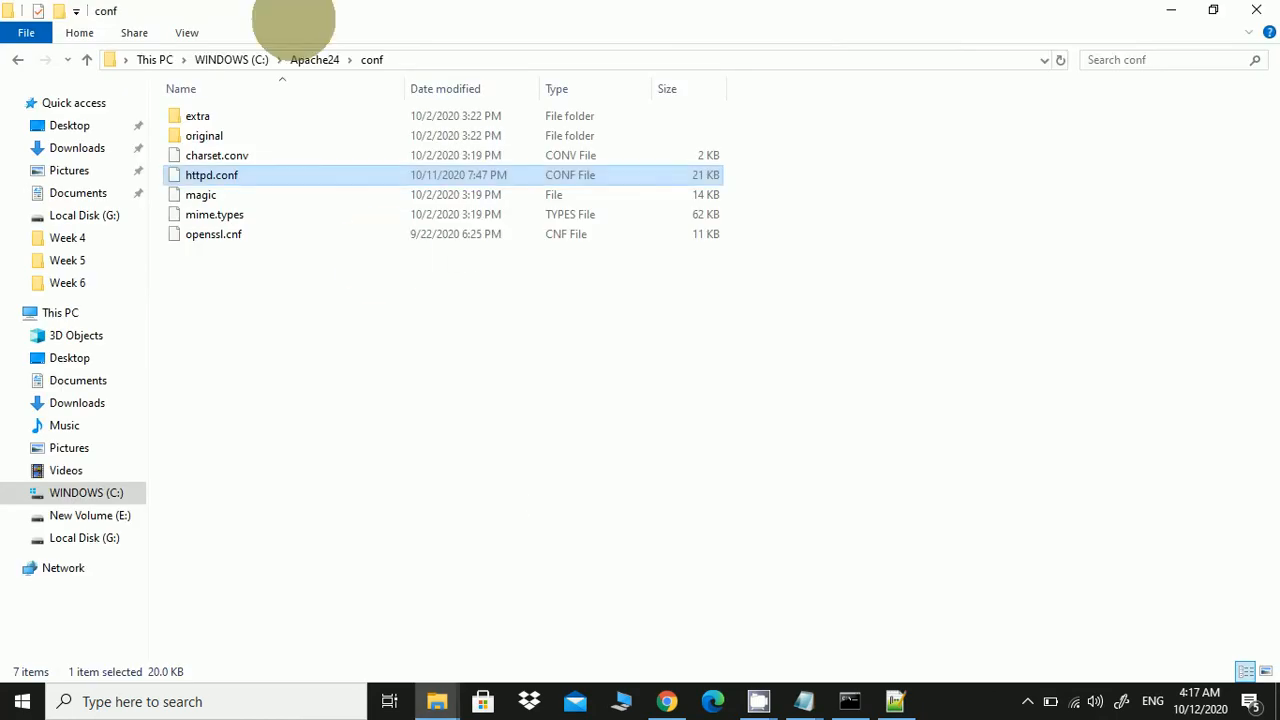
{"action": "left_click", "coordinate": [245, 59]}
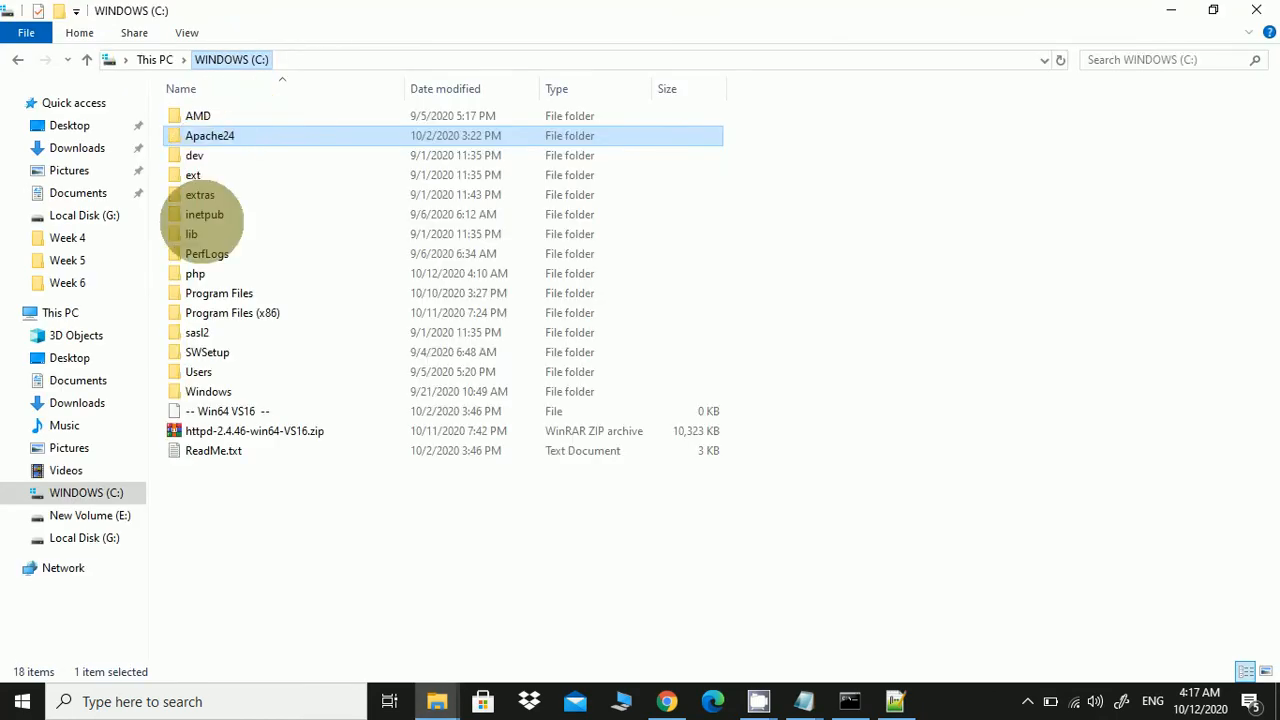
{"action": "left_click", "coordinate": [203, 271]}
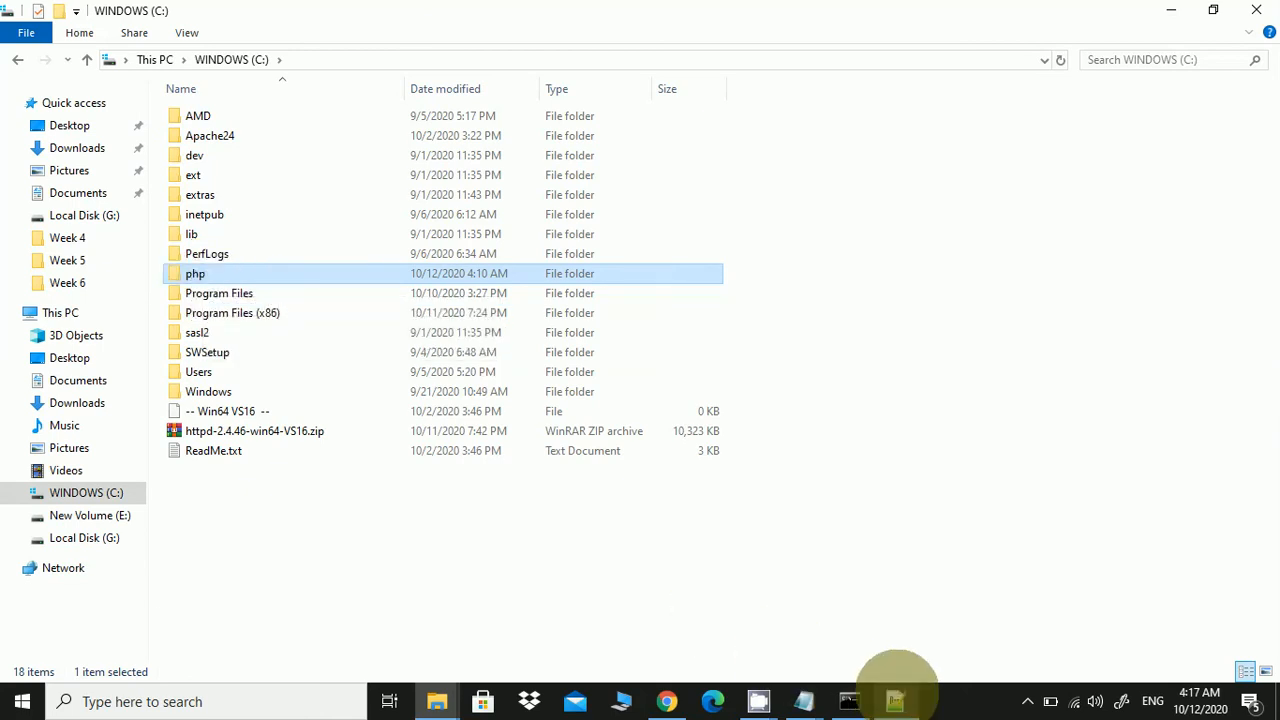
{"action": "left_click", "coordinate": [895, 701]}
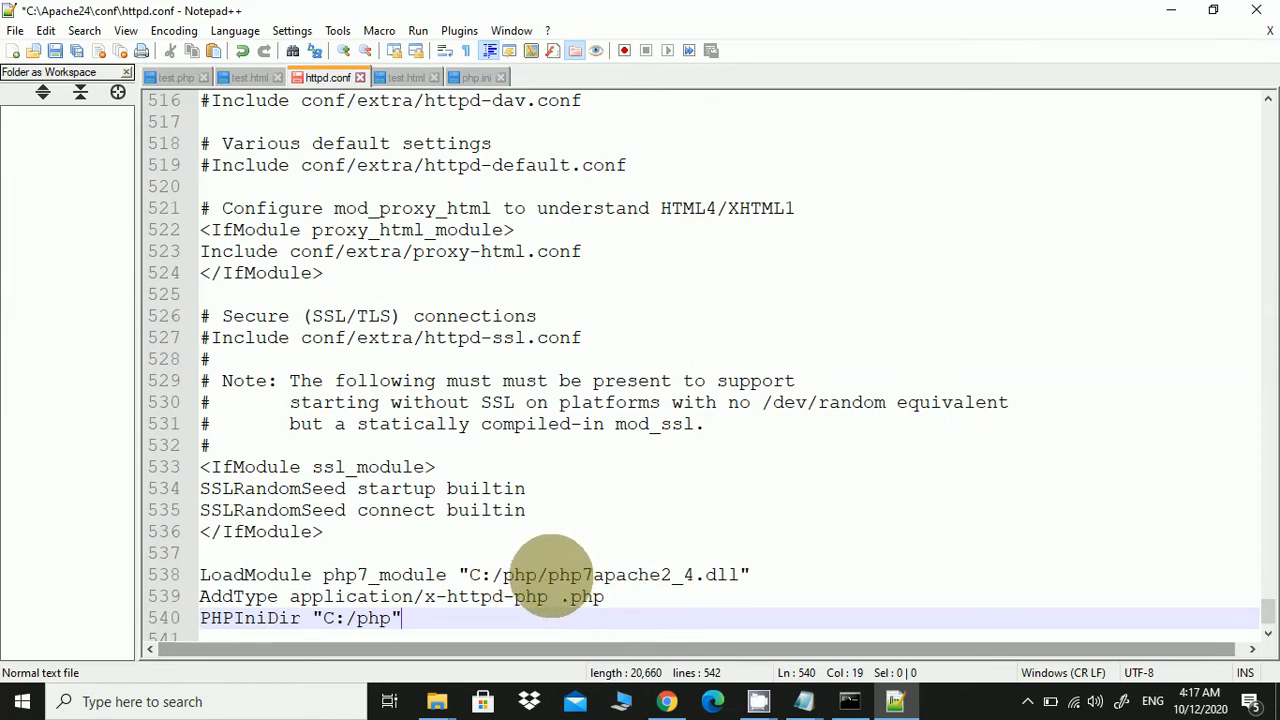
{"action": "left_click_drag", "start_coordinate": [548, 576], "coordinate": [737, 577]}
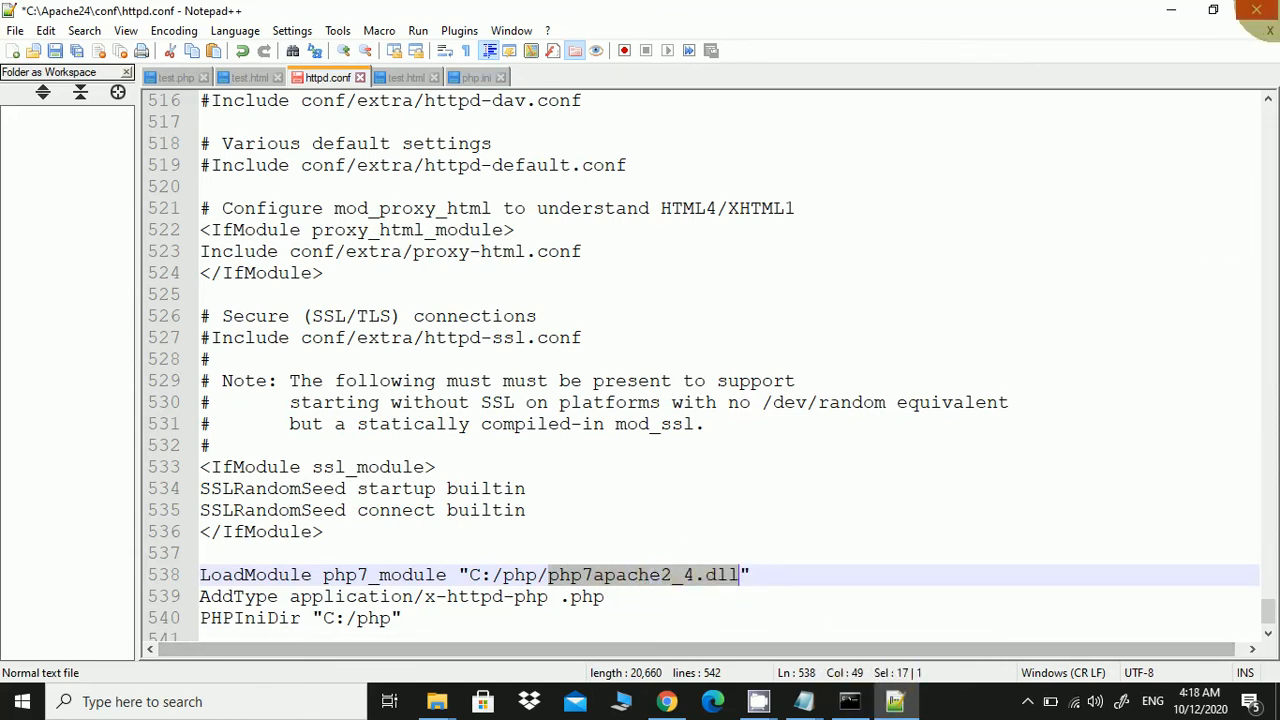
Open C:\php, locate php7apache2_4.dll, and return to httpd.conf
{"action": "left_click", "coordinate": [1171, 10]}
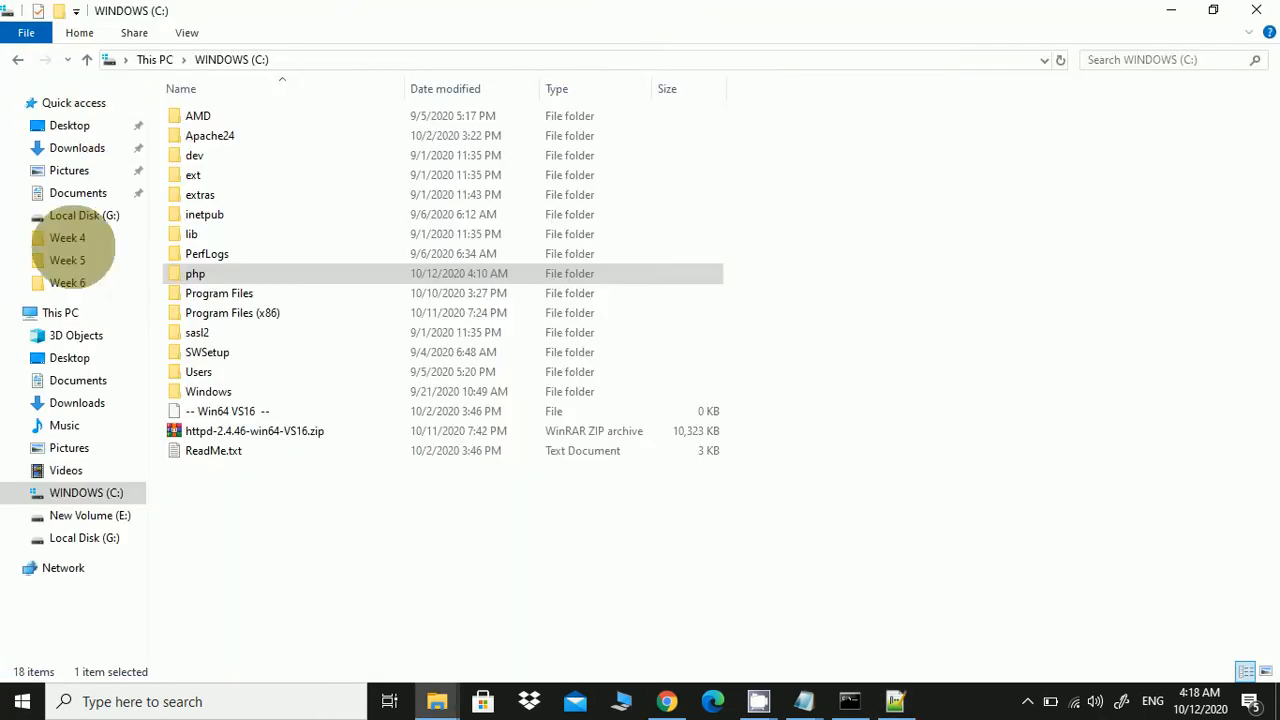
{"action": "left_click", "coordinate": [218, 275]}
{"action": "double_click", "coordinate": [218, 275]}
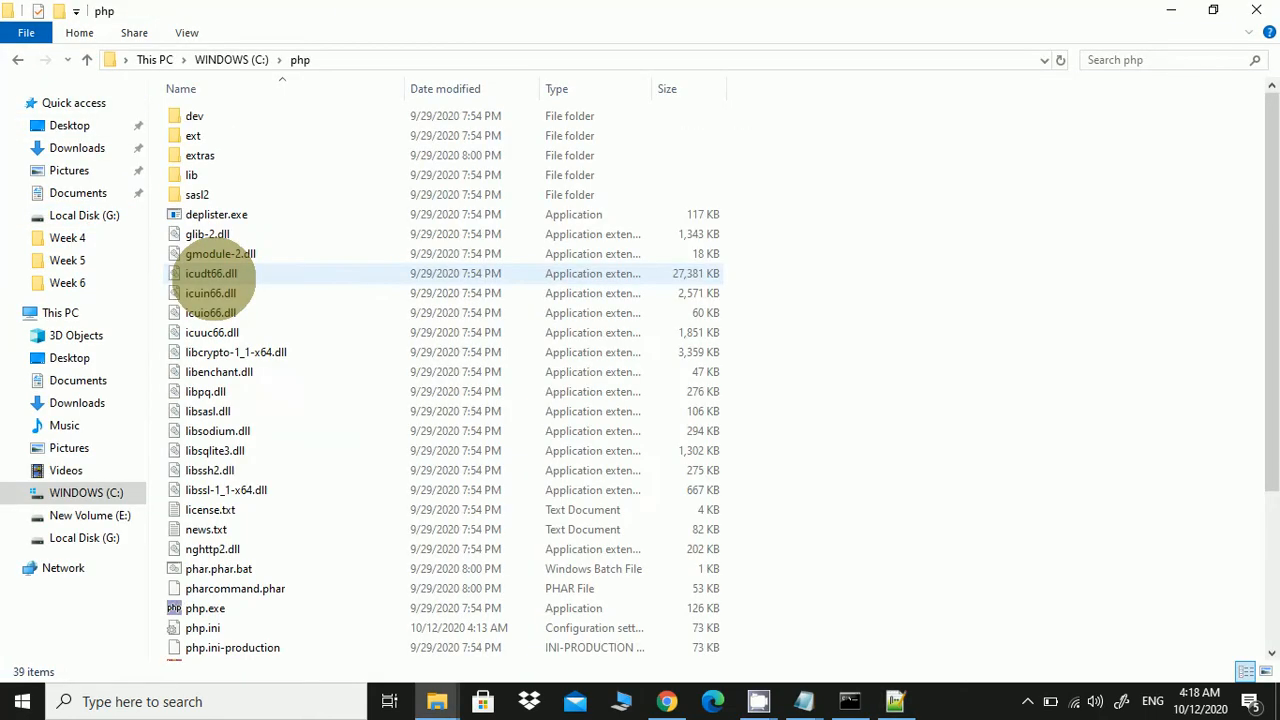
{"action": "scroll", "coordinate": [211, 277], "scroll_direction": "down", "scroll_amount": 4}
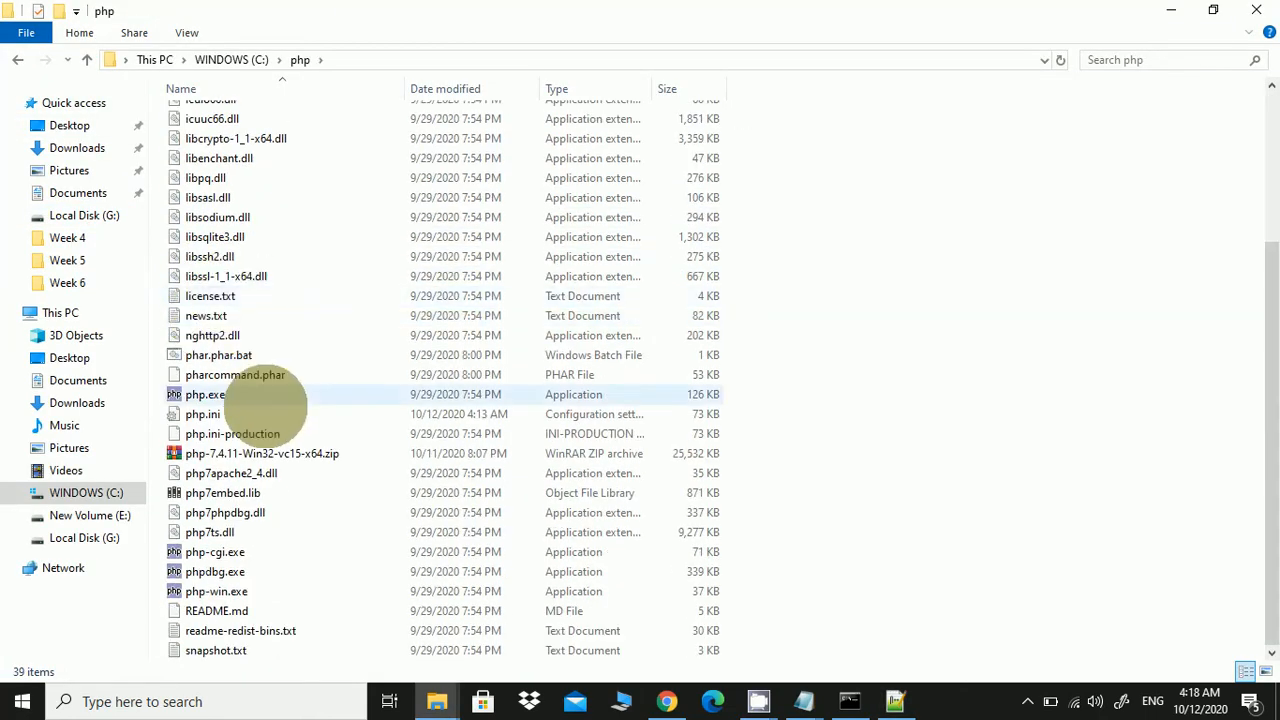
{"action": "left_click", "coordinate": [253, 476]}
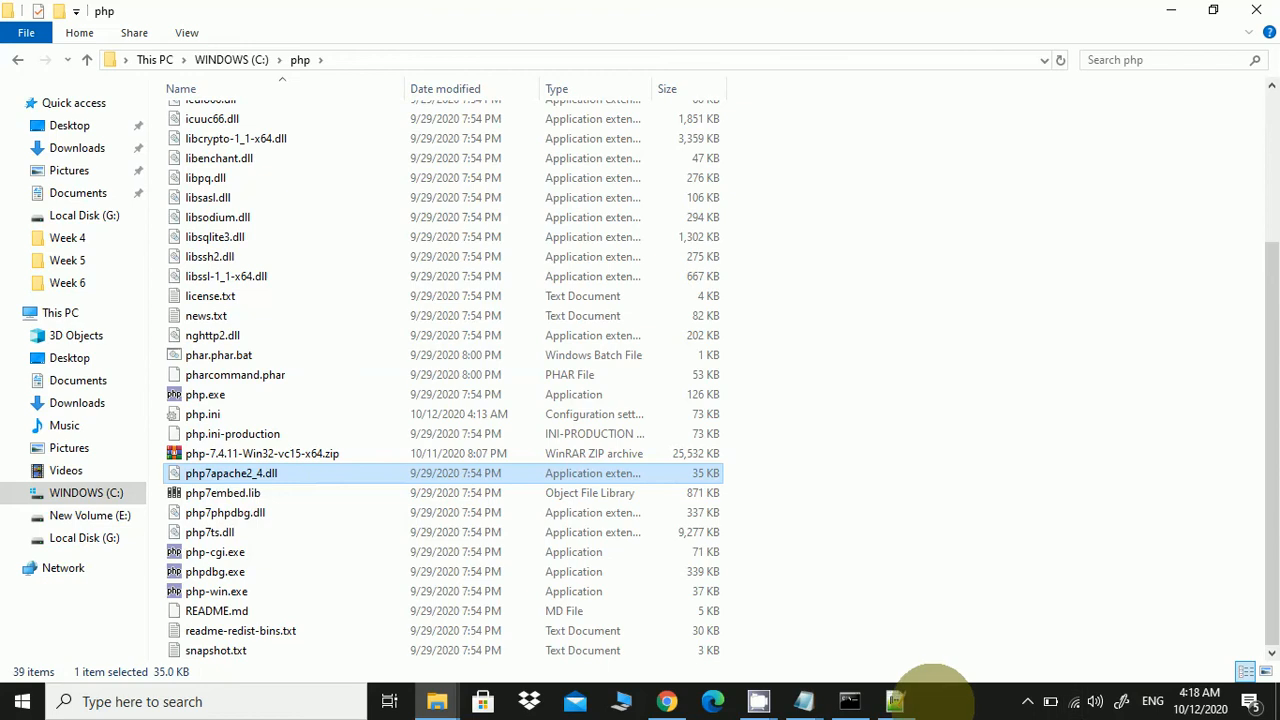
{"action": "left_click", "coordinate": [895, 701]}
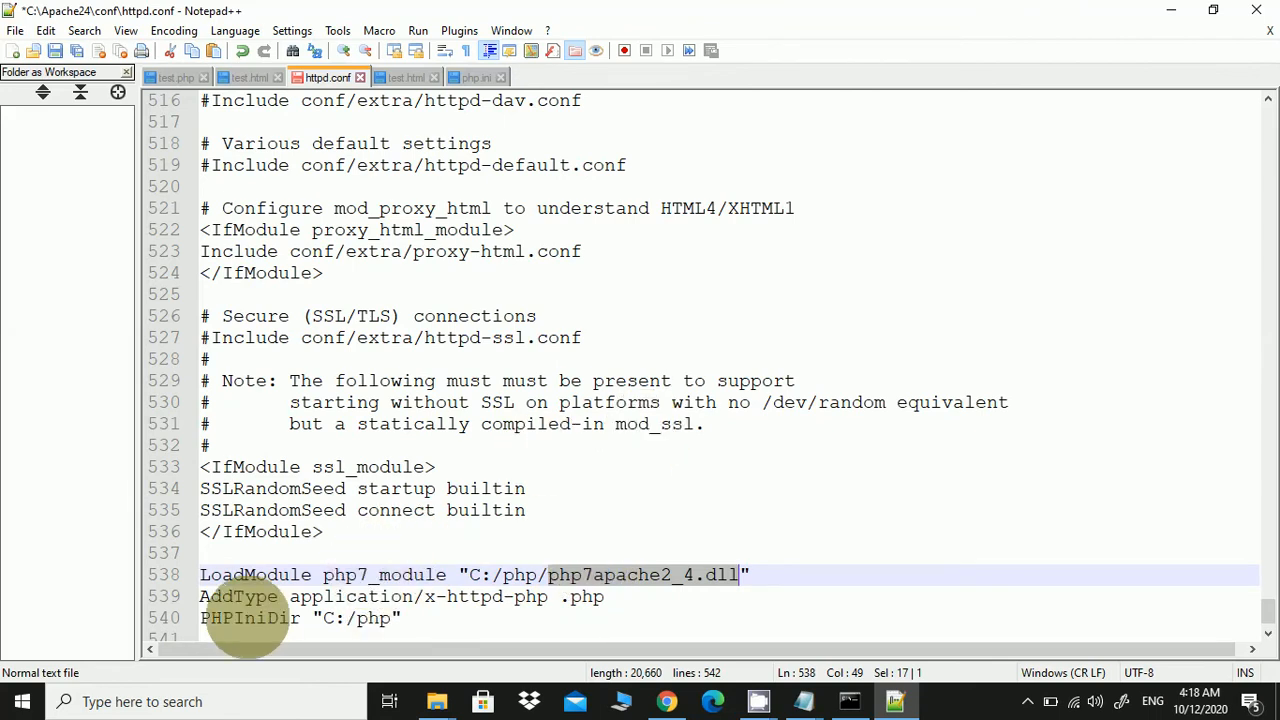
Review the AddType and PHPIniDir lines and save httpd.conf
{"action": "triple_click", "coordinate": [250, 618]}
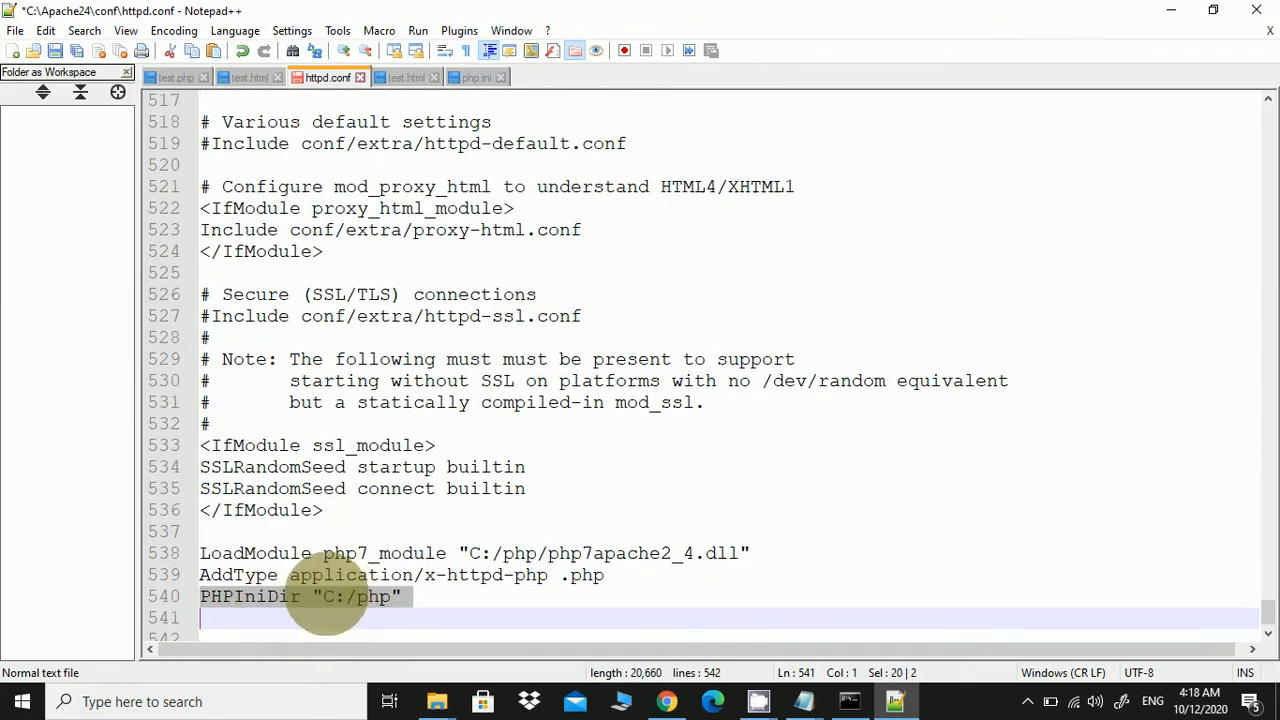
{"action": "triple_click", "coordinate": [300, 578]}
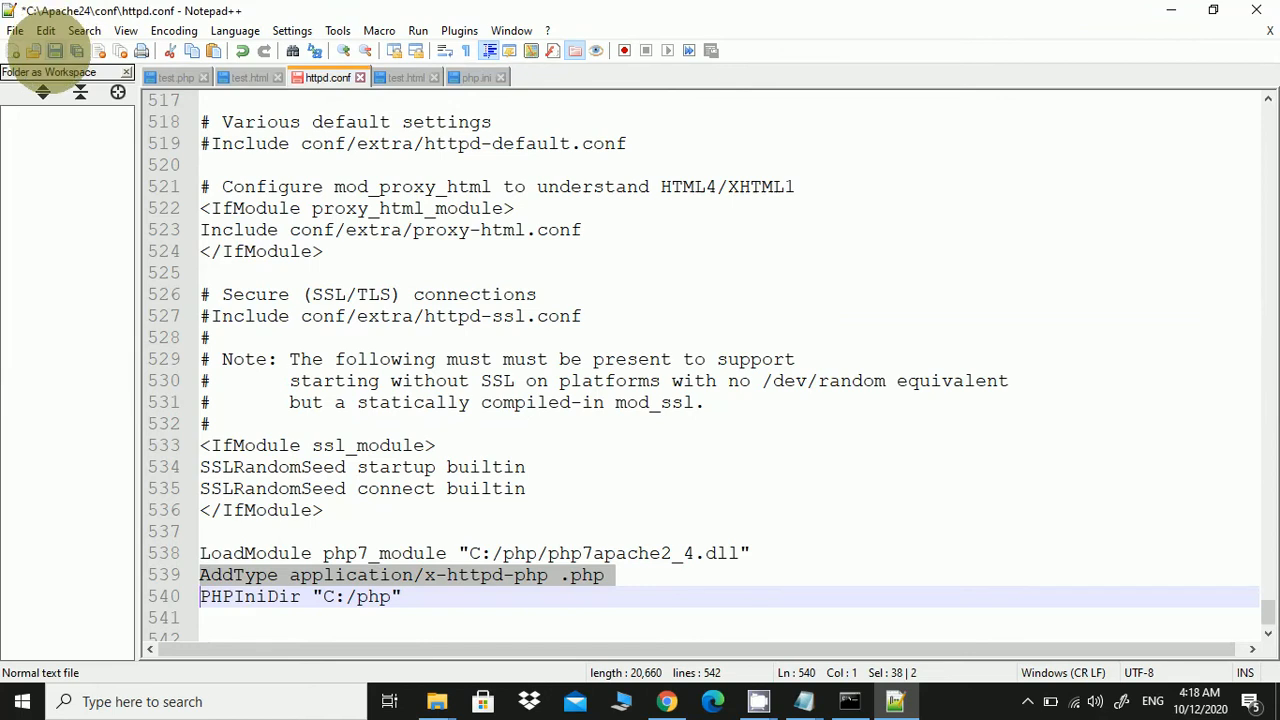
{"action": "left_click", "coordinate": [60, 50]}
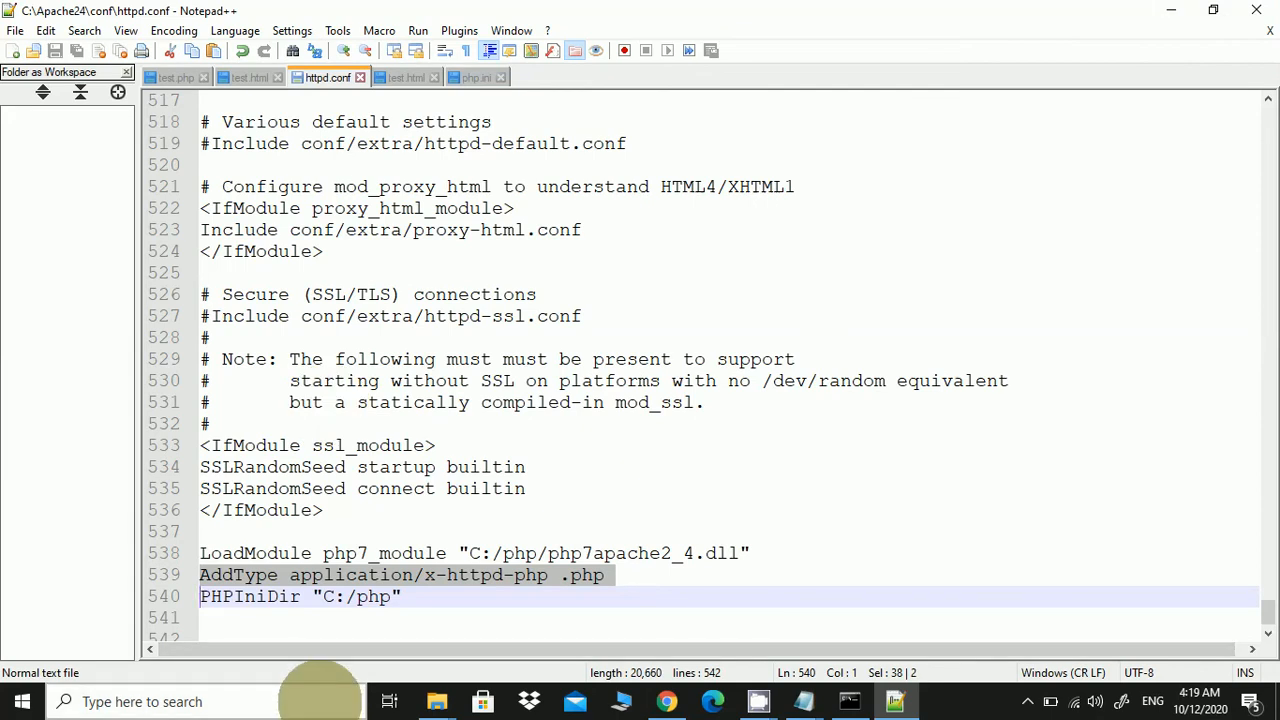
{"action": "left_click", "coordinate": [320, 695]}
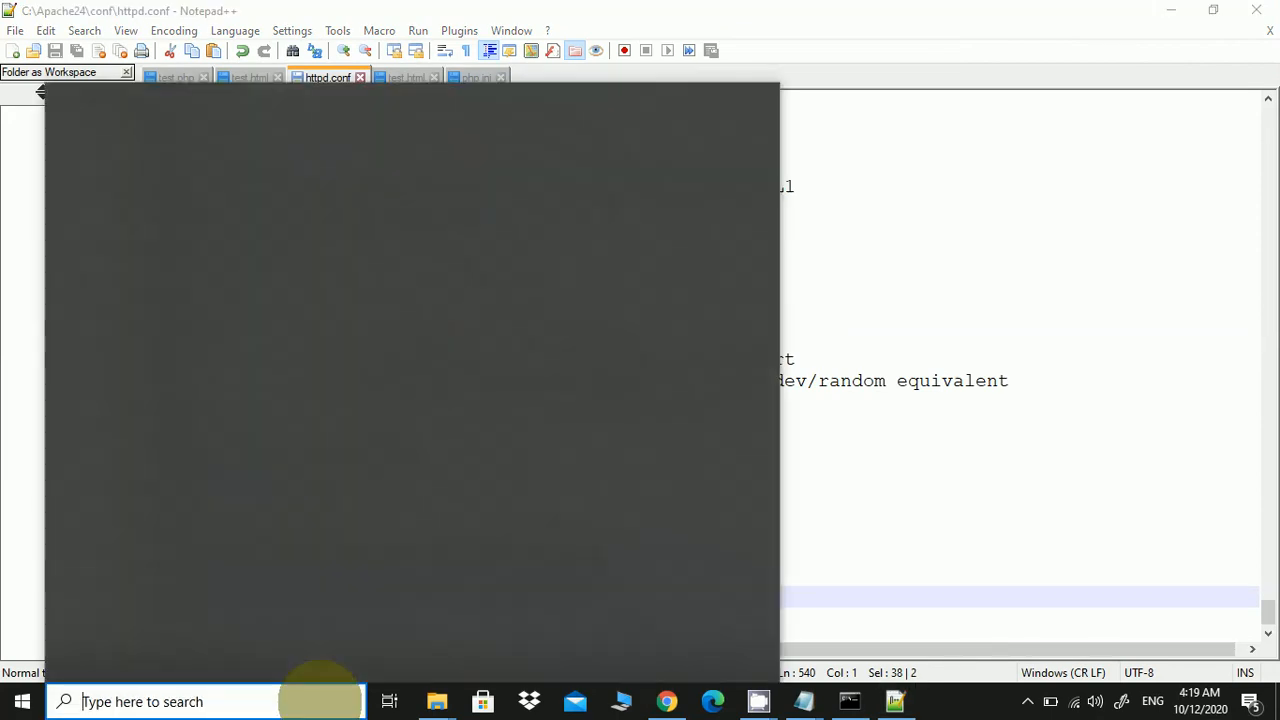
Restart the Apache2.4 service from the Services app
{"action": "type", "text": "sevic"}
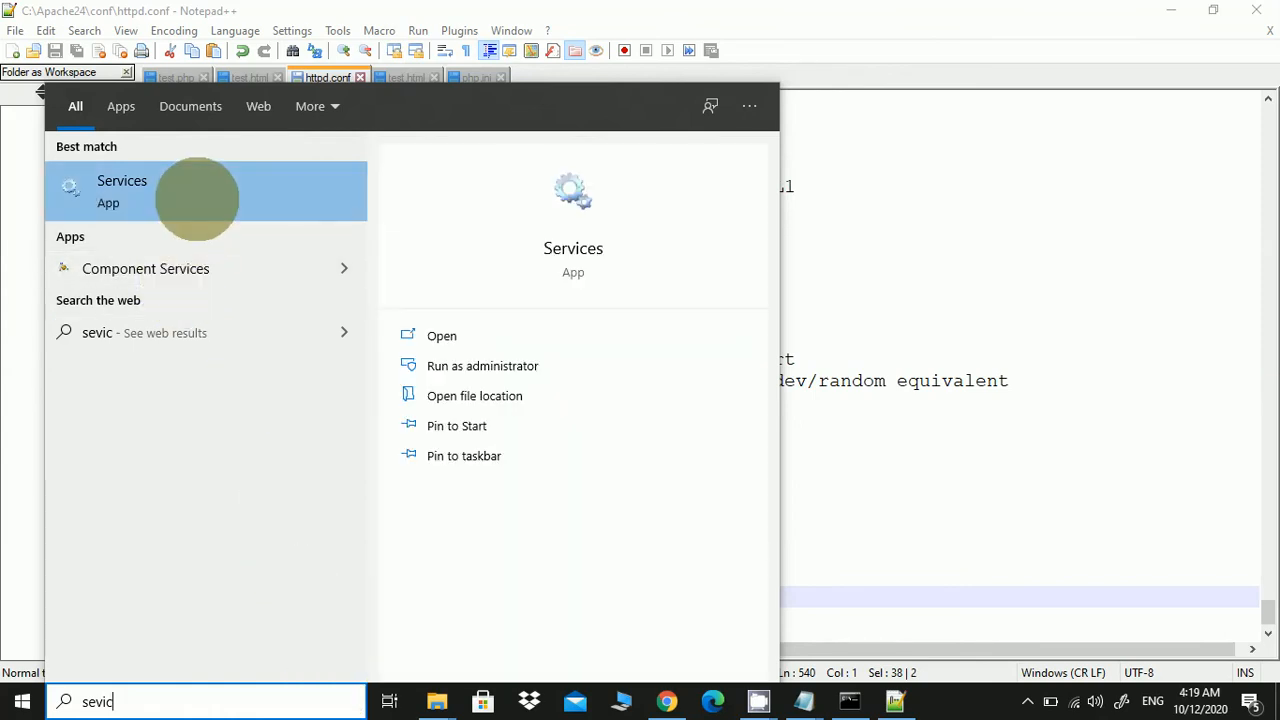
{"action": "left_click", "coordinate": [197, 199]}
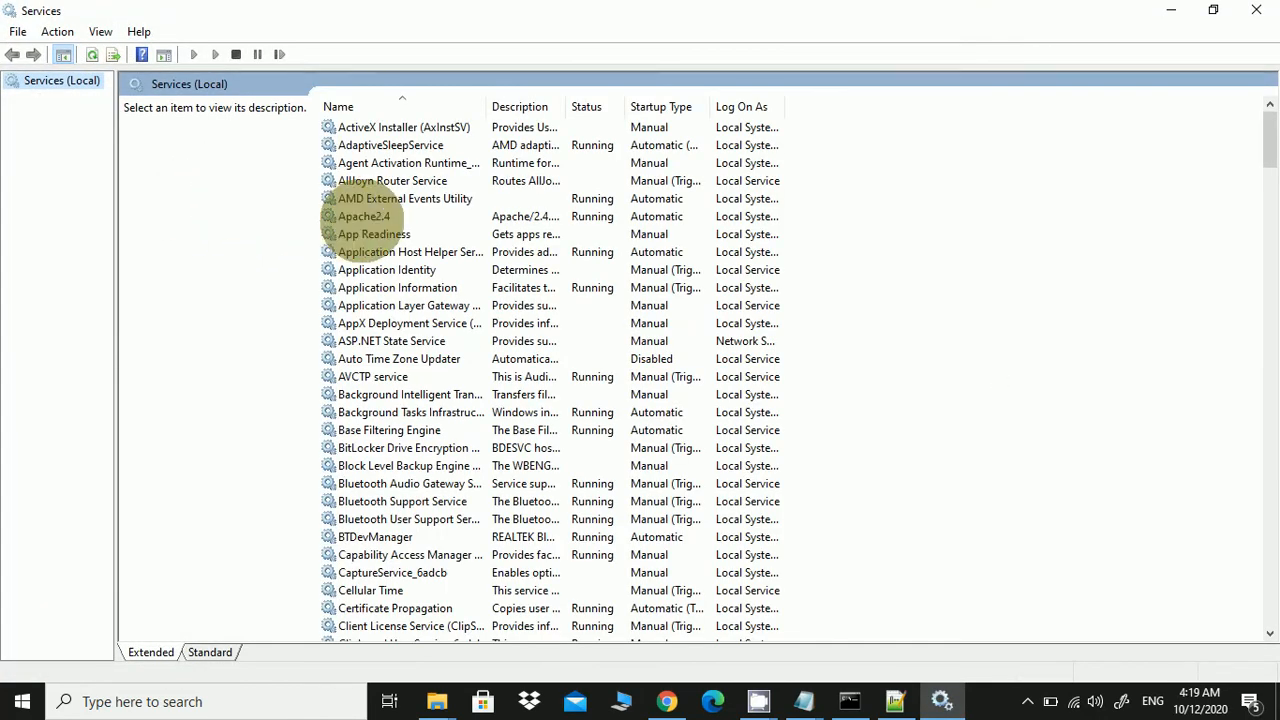
{"action": "right_click", "coordinate": [362, 216]}
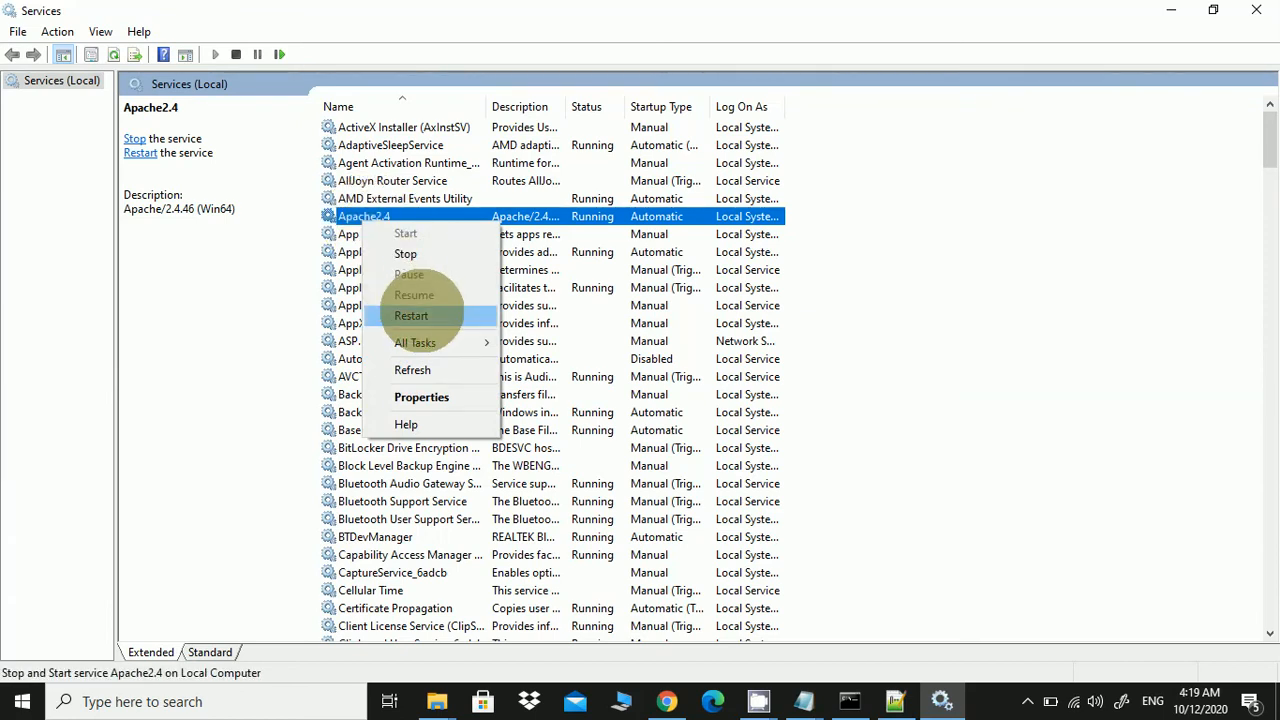
{"action": "left_click", "coordinate": [428, 316]}
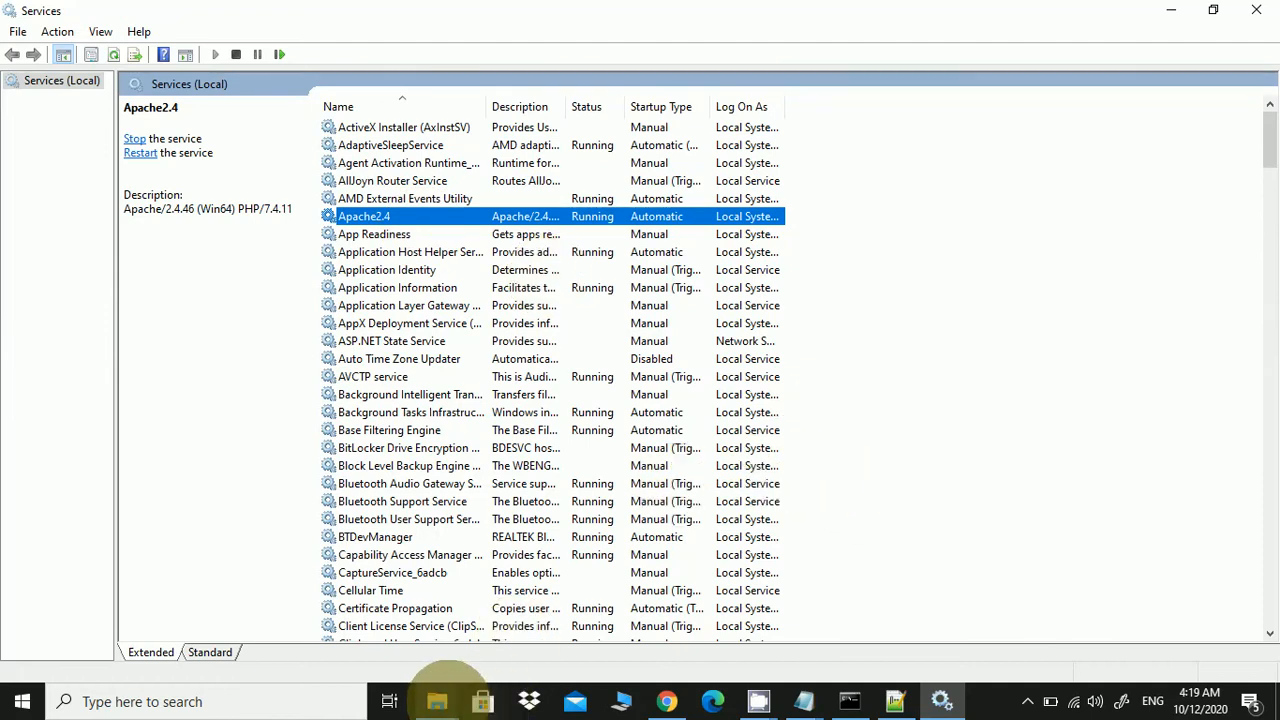
{"action": "left_click", "coordinate": [438, 700]}
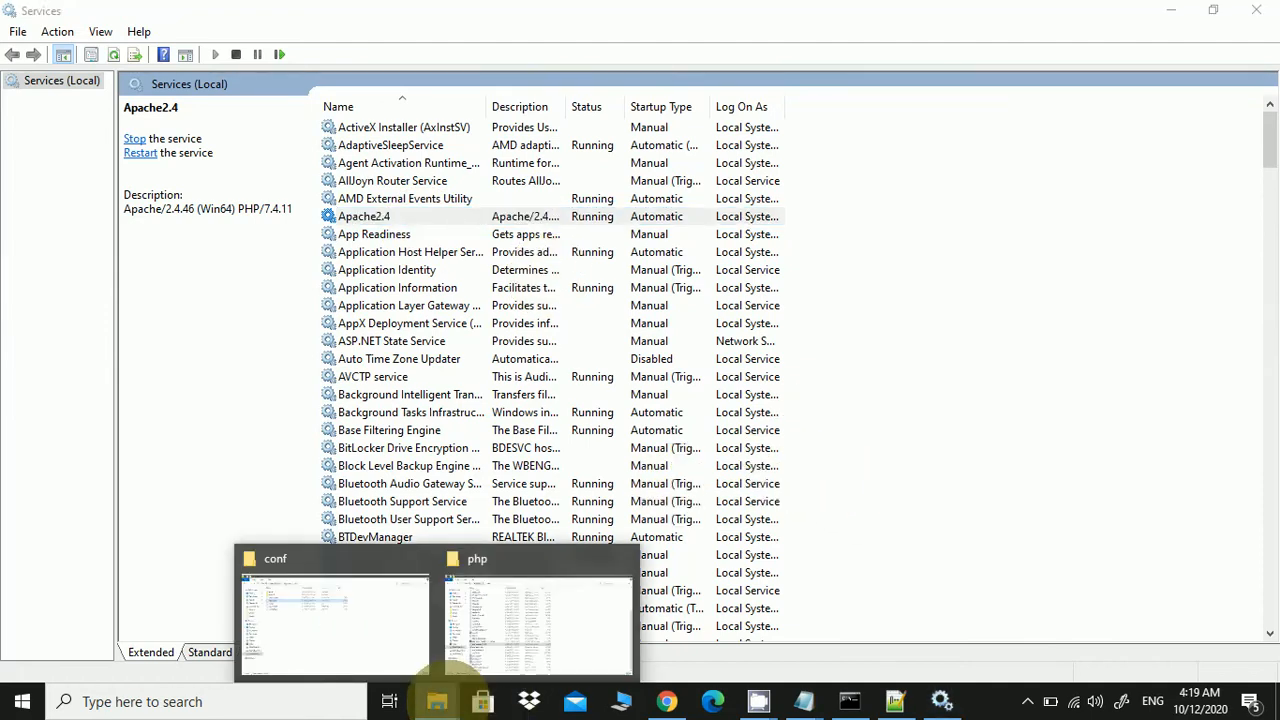
Navigate to C:\Apache24\htdocs in File Explorer
{"action": "left_click", "coordinate": [490, 650]}
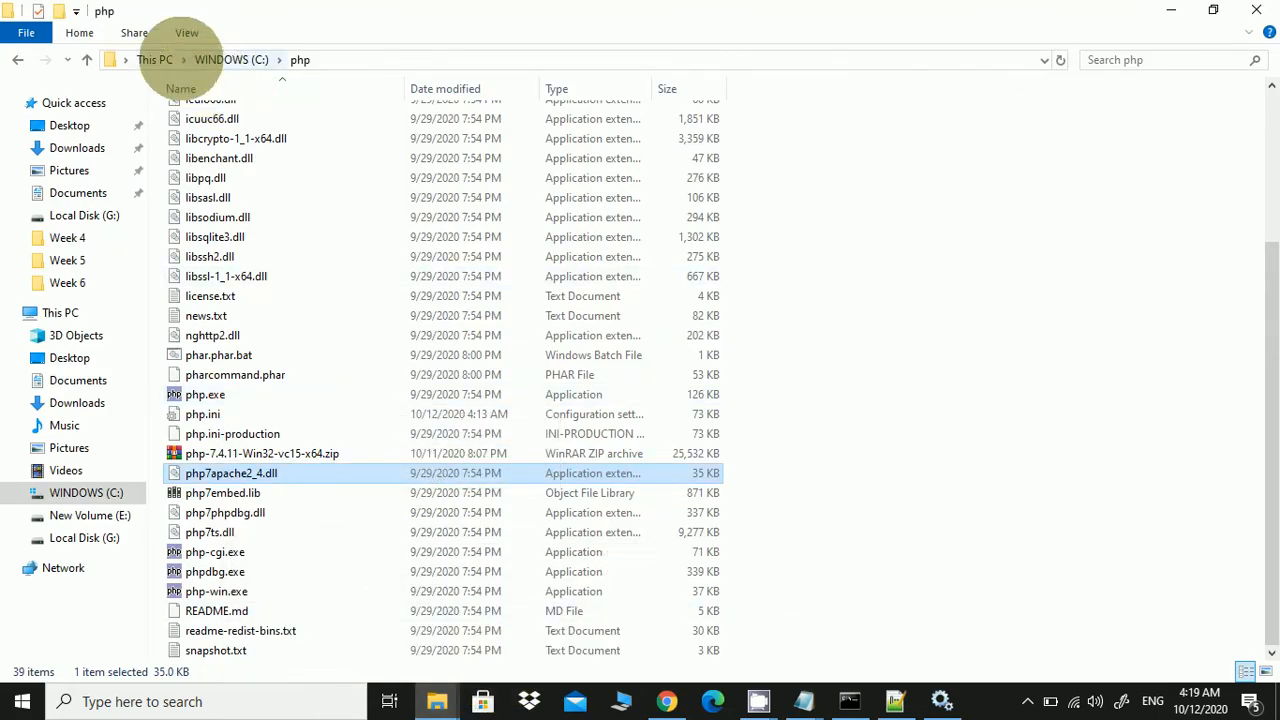
{"action": "left_click", "coordinate": [223, 59]}
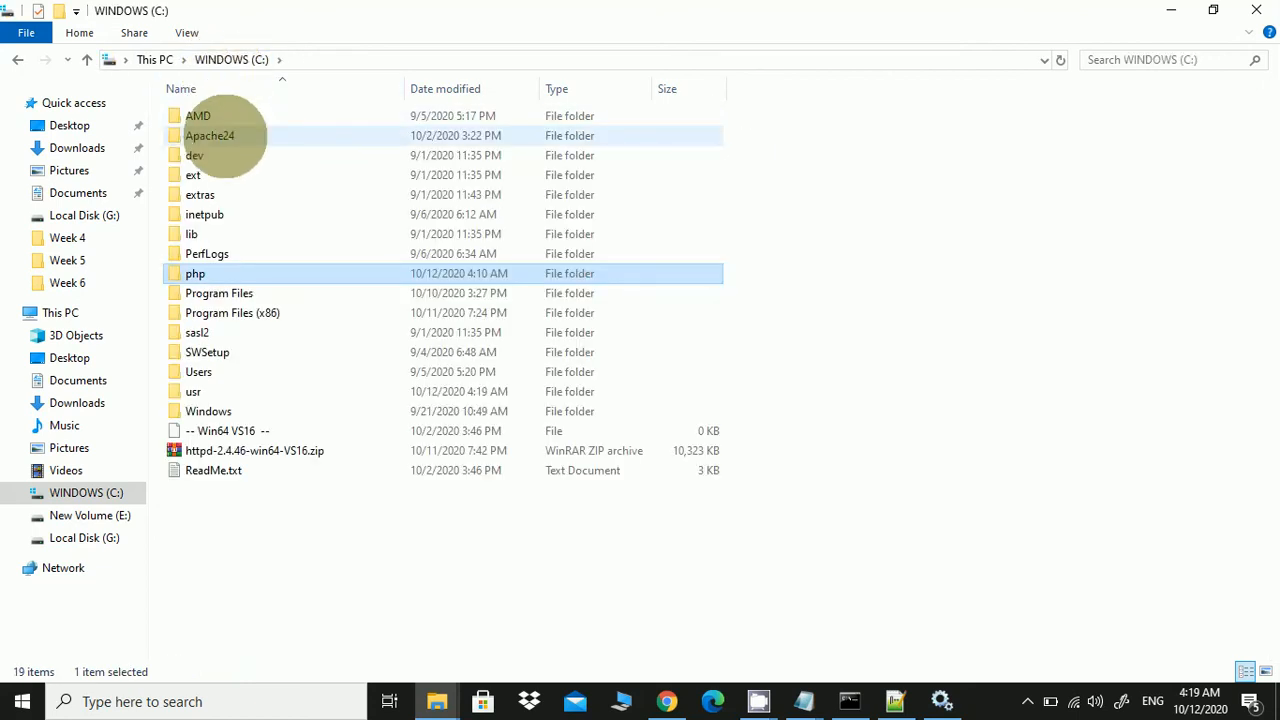
{"action": "double_click", "coordinate": [224, 136]}
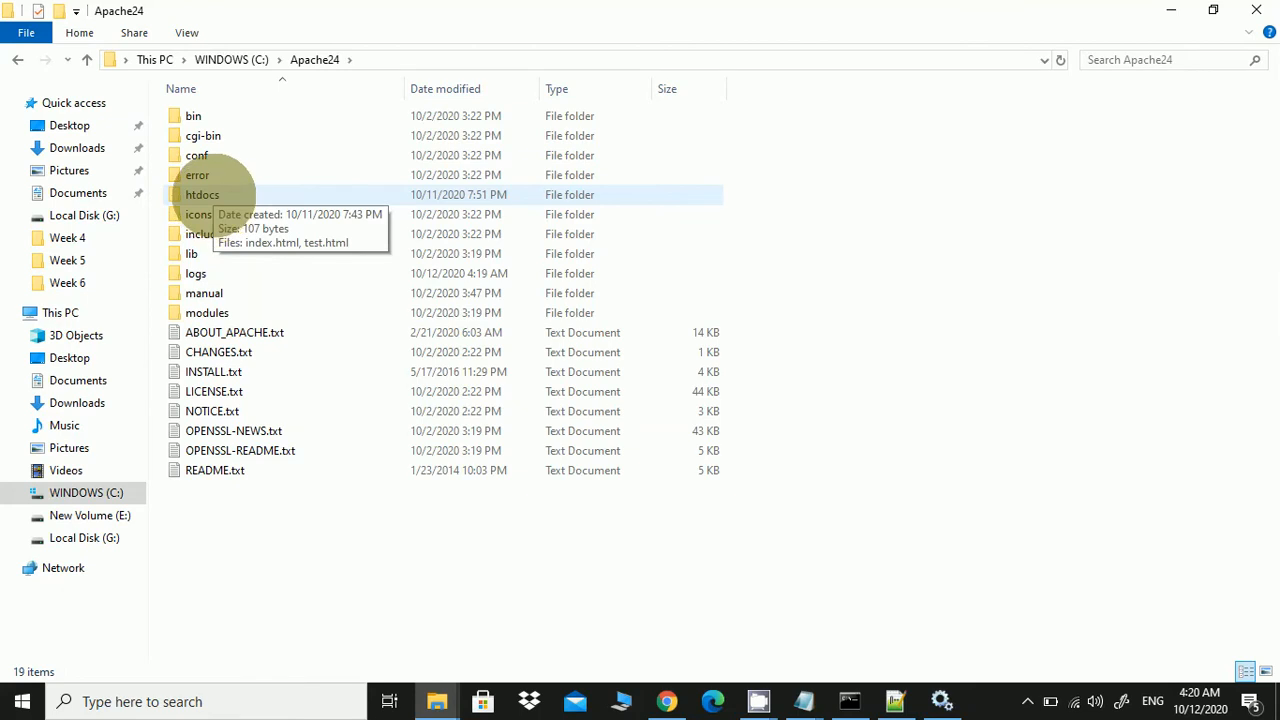
{"action": "double_click", "coordinate": [213, 195]}
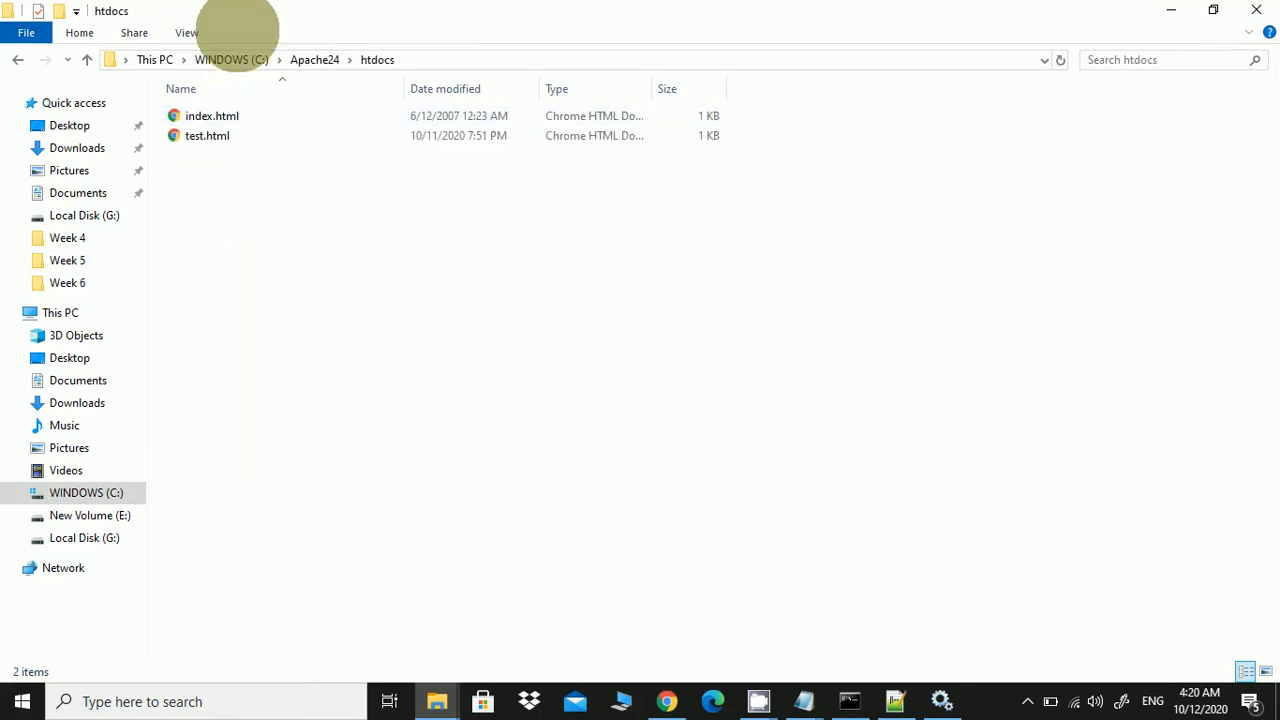
Create a new file named test.php in htdocs, accepting the extension change
{"action": "right_click", "coordinate": [235, 227]}
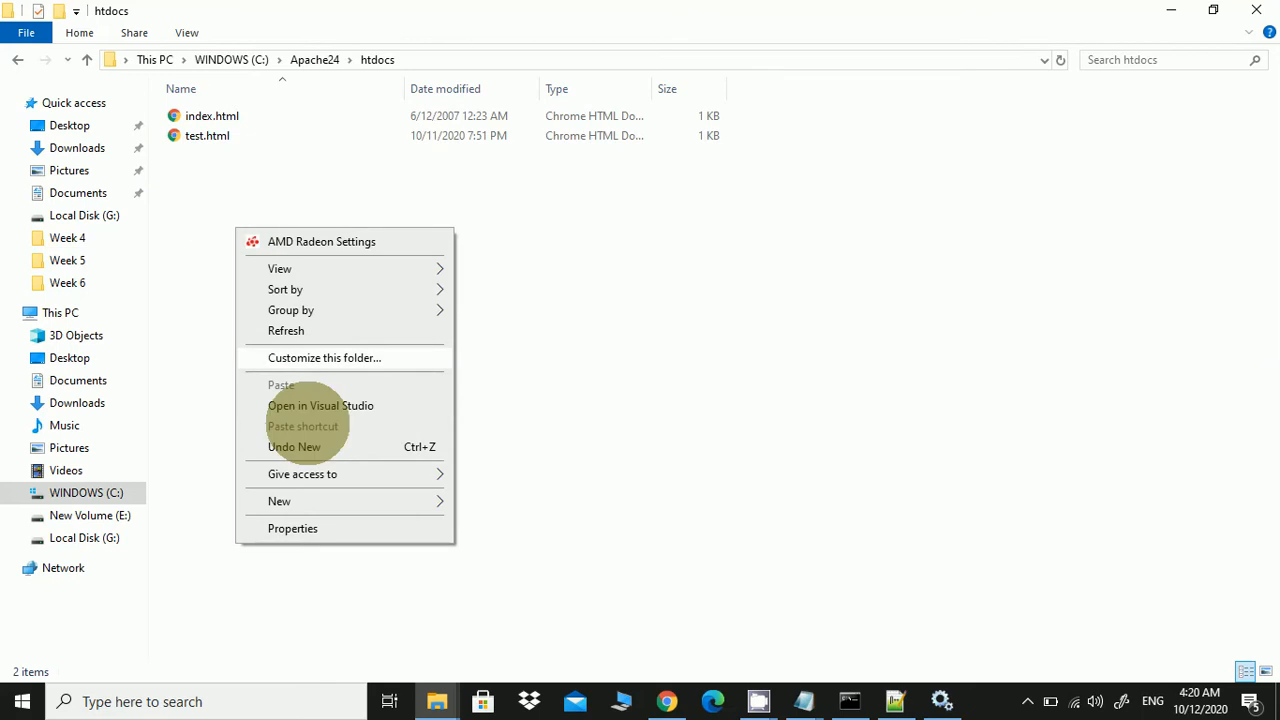
{"action": "mouse_move", "coordinate": [330, 501]}
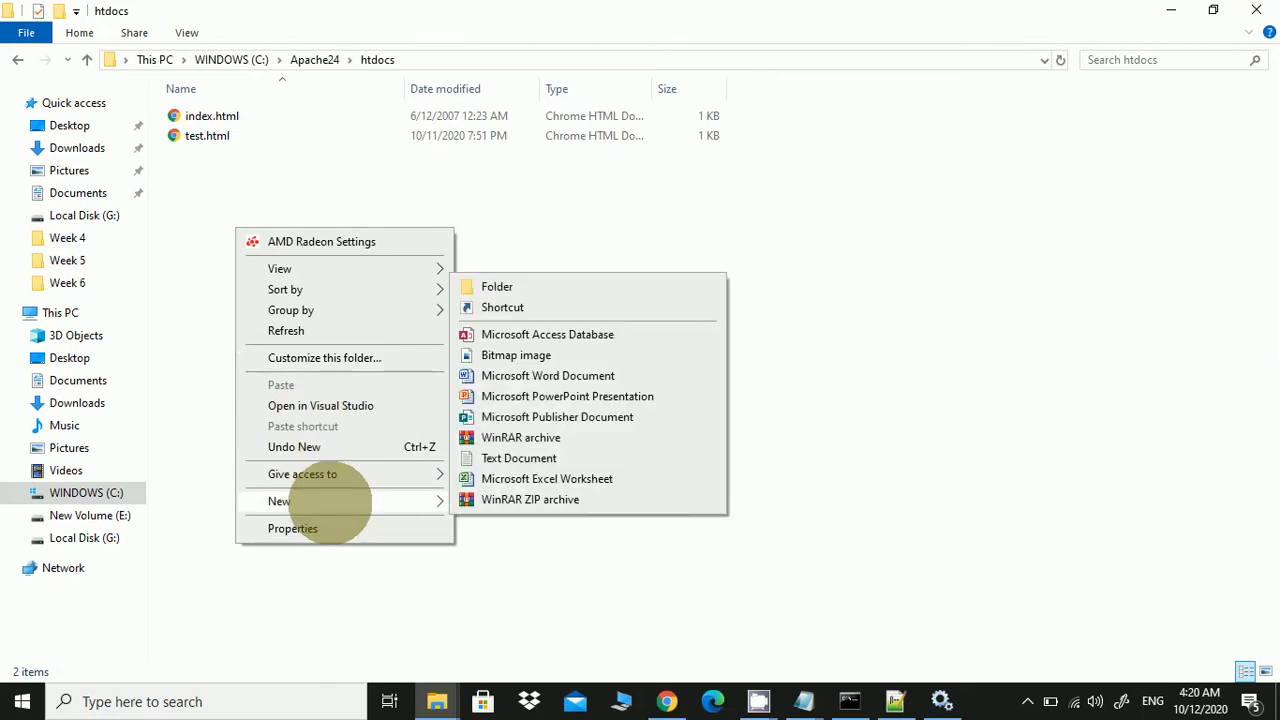
{"action": "left_click", "coordinate": [497, 457]}
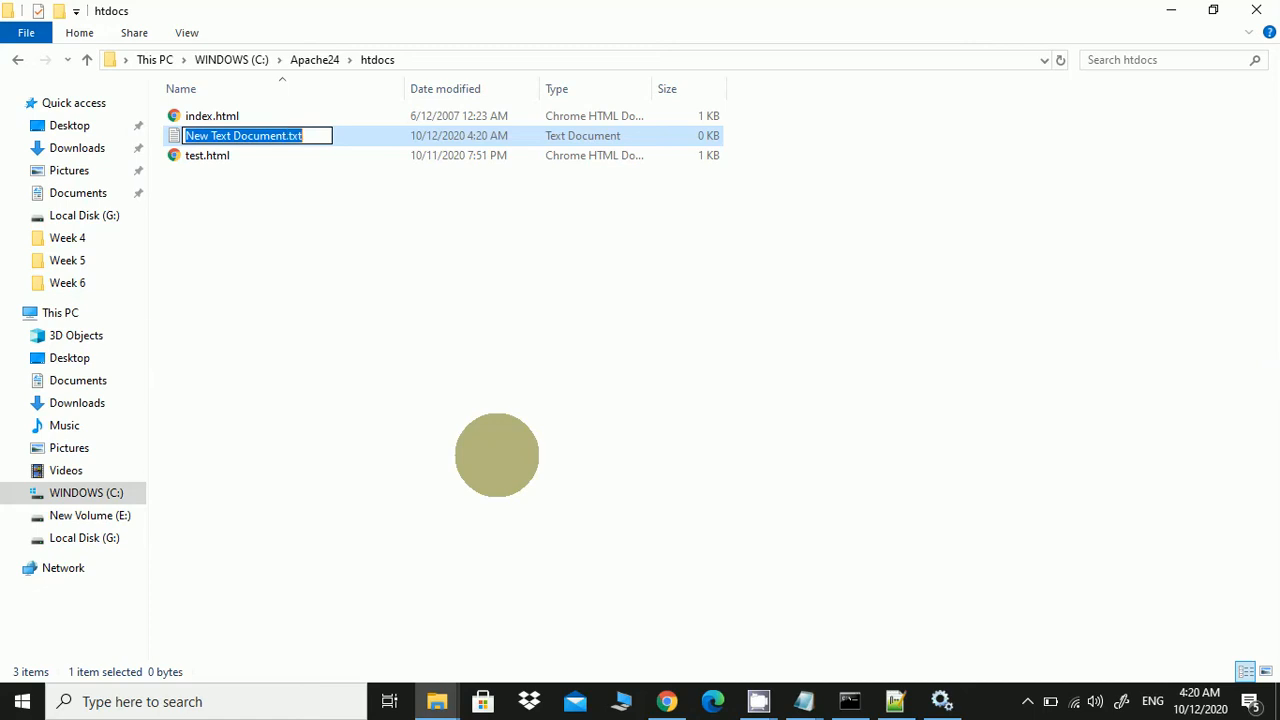
{"action": "type", "text": "test.php"}
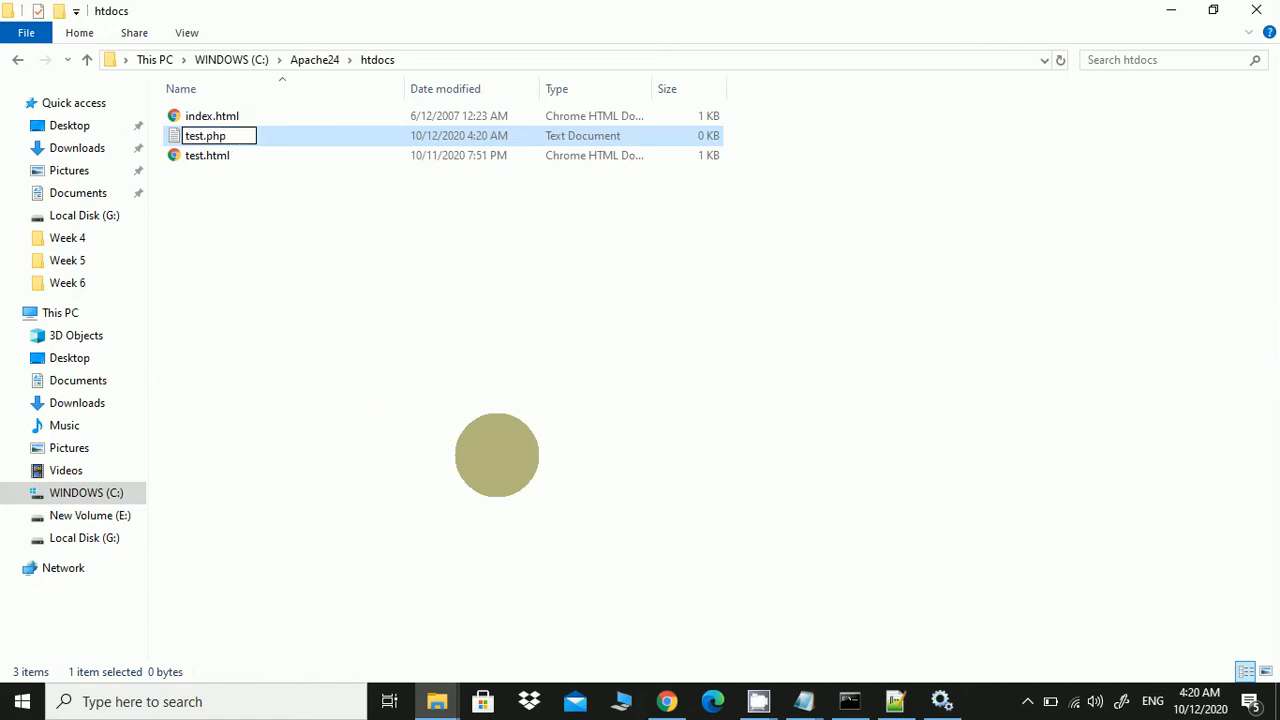
{"action": "key", "text": "Return"}
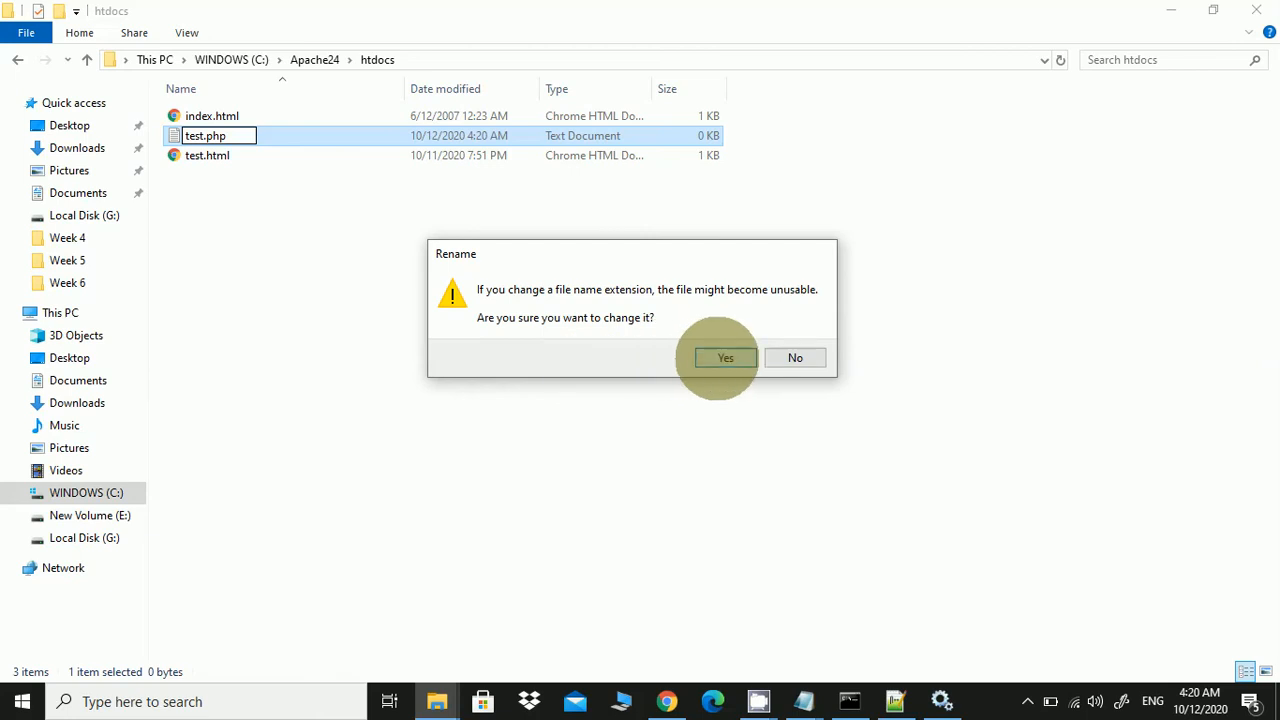
{"action": "left_click", "coordinate": [712, 356]}
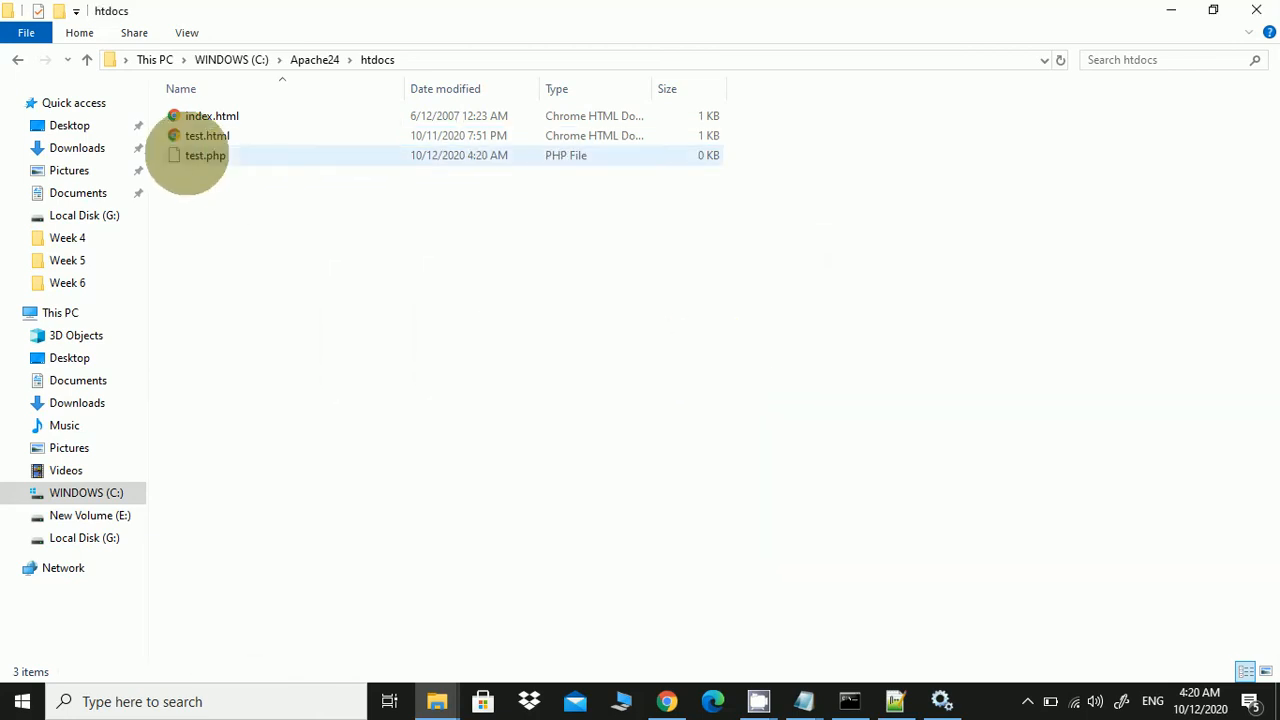
Open test.php for editing in Notepad++
{"action": "left_click", "coordinate": [190, 155]}
{"action": "right_click", "coordinate": [190, 155]}
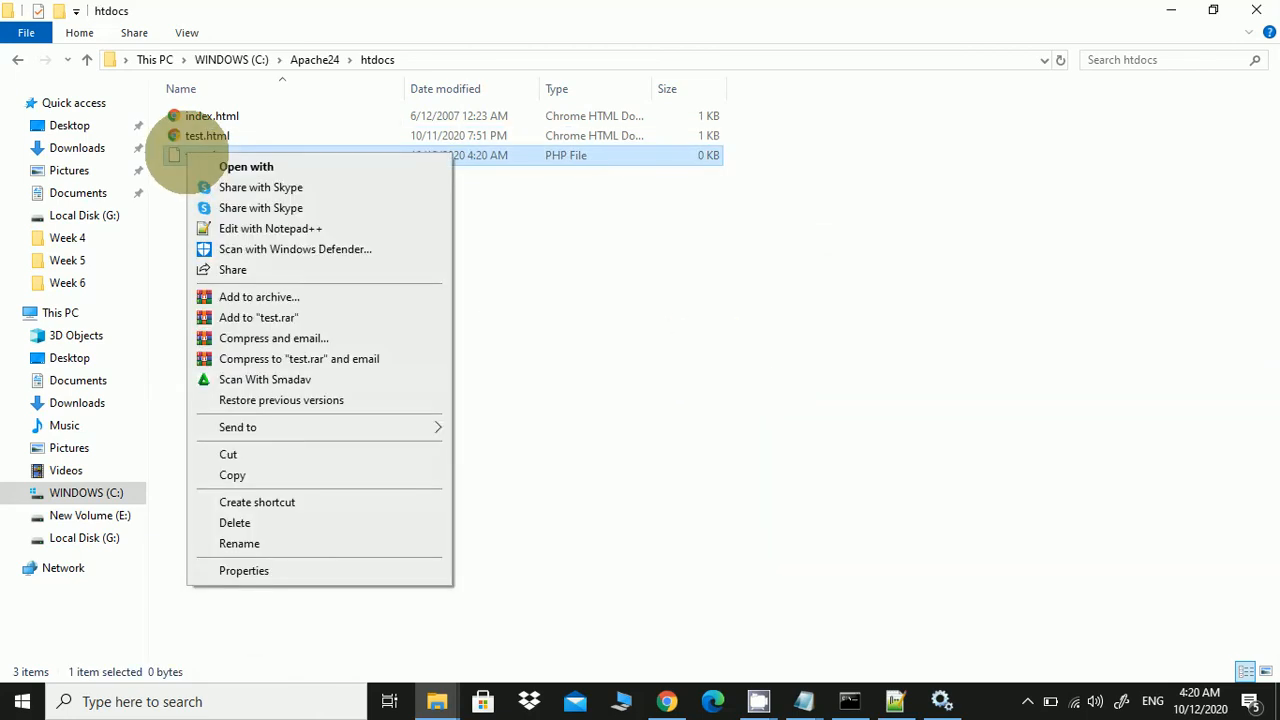
{"action": "left_click", "coordinate": [285, 228]}
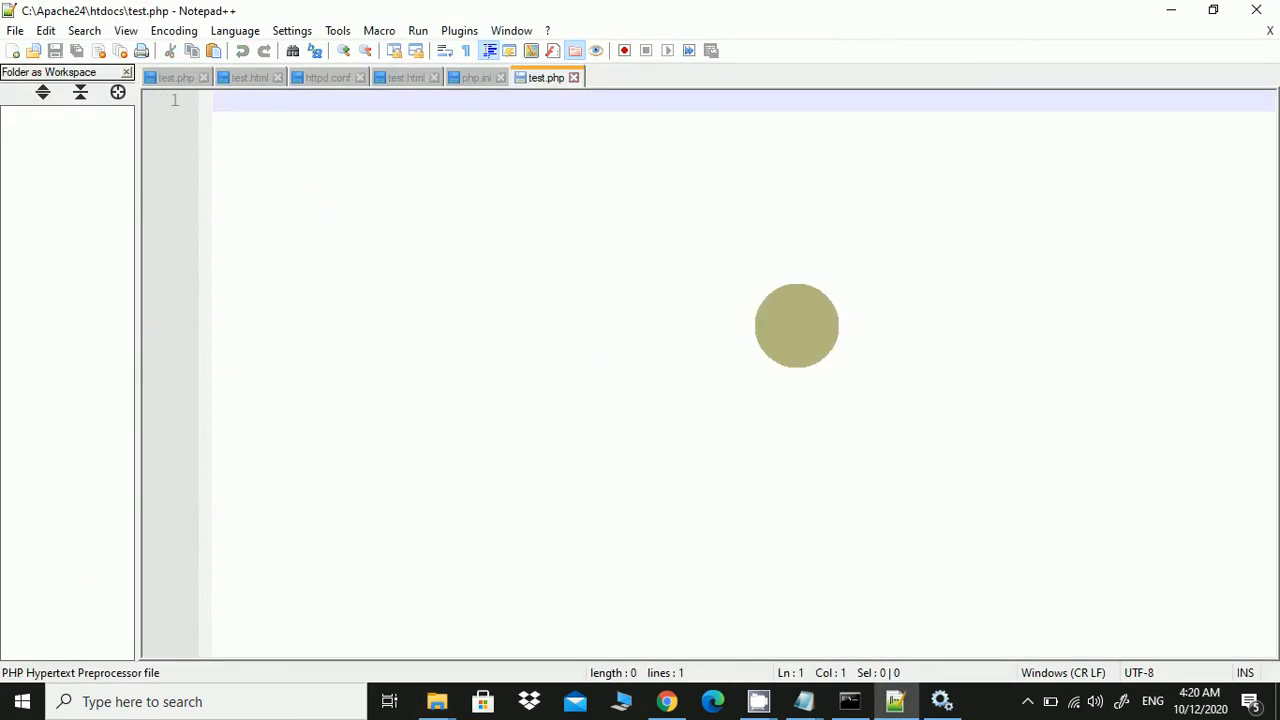
Write a <?php ?> block echoing "php testing" in test.php and save it
{"action": "type", "text": "<"}
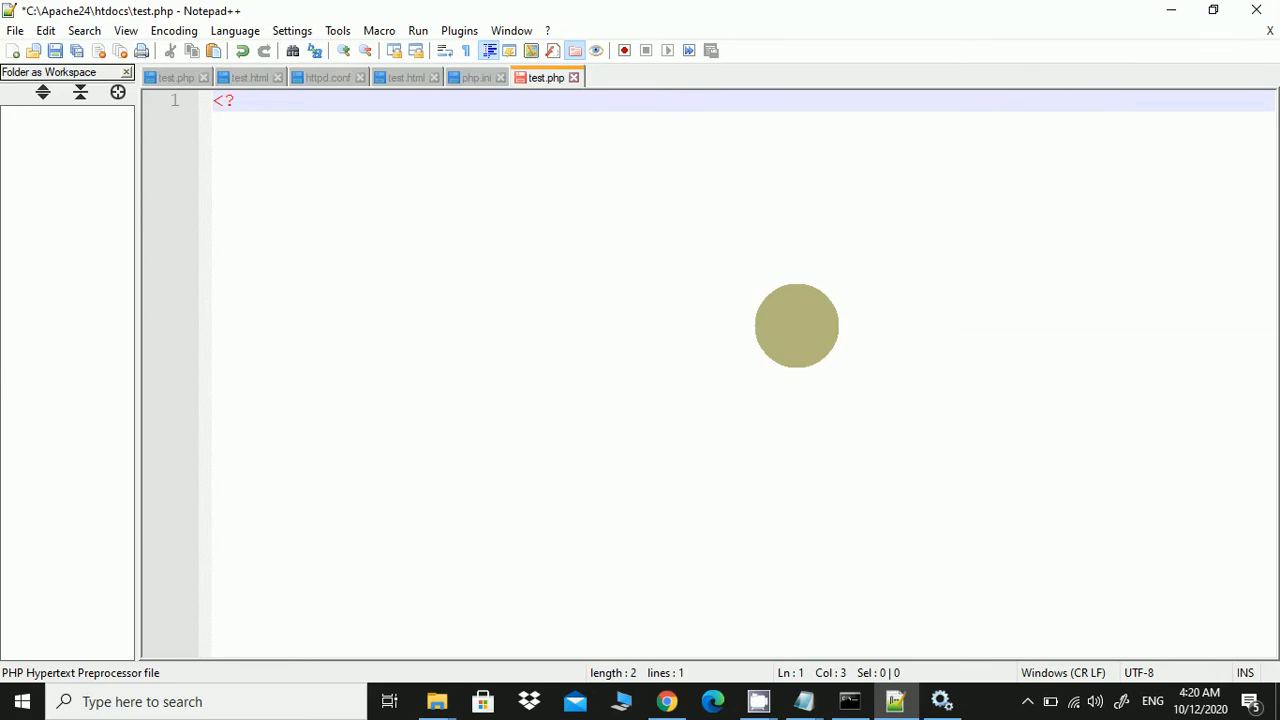
{"action": "type", "text": "?php"}
{"action": "key", "text": "Return"}
{"action": "key", "text": "Return"}
{"action": "key", "text": "Return"}
{"action": "key", "text": "Return"}
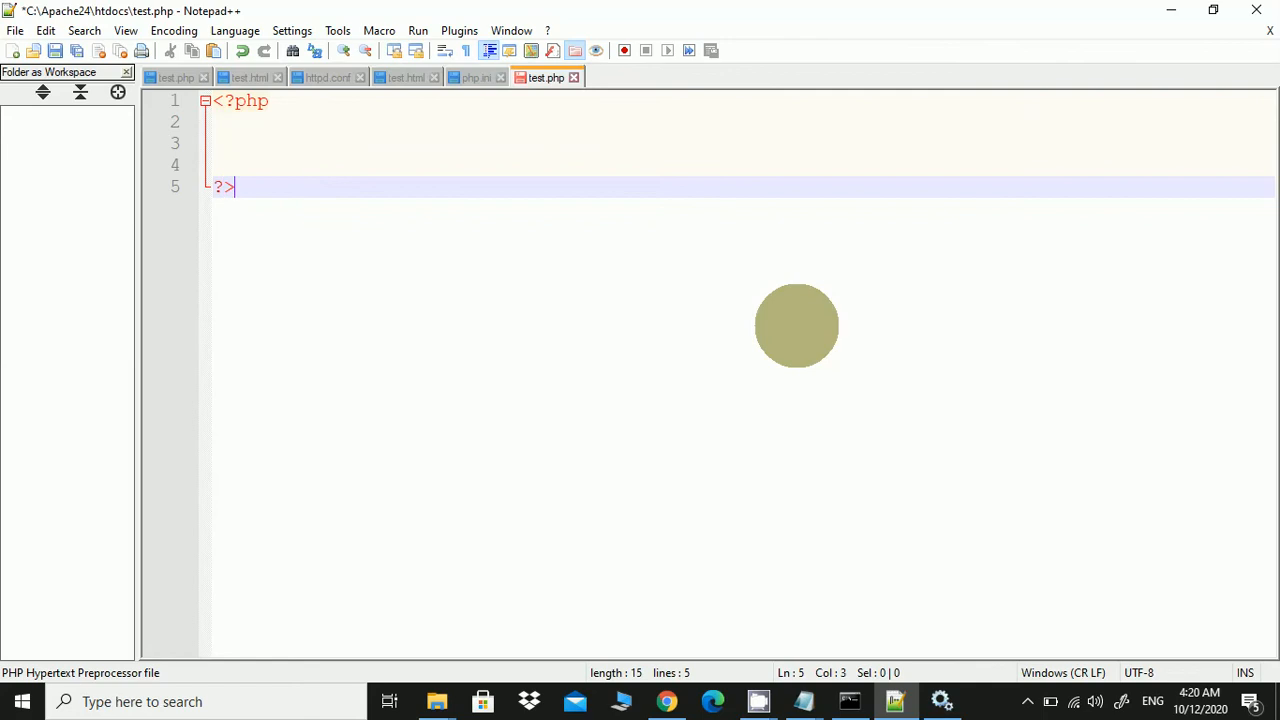
{"action": "key", "text": "Up"}
{"action": "key", "text": "Up"}
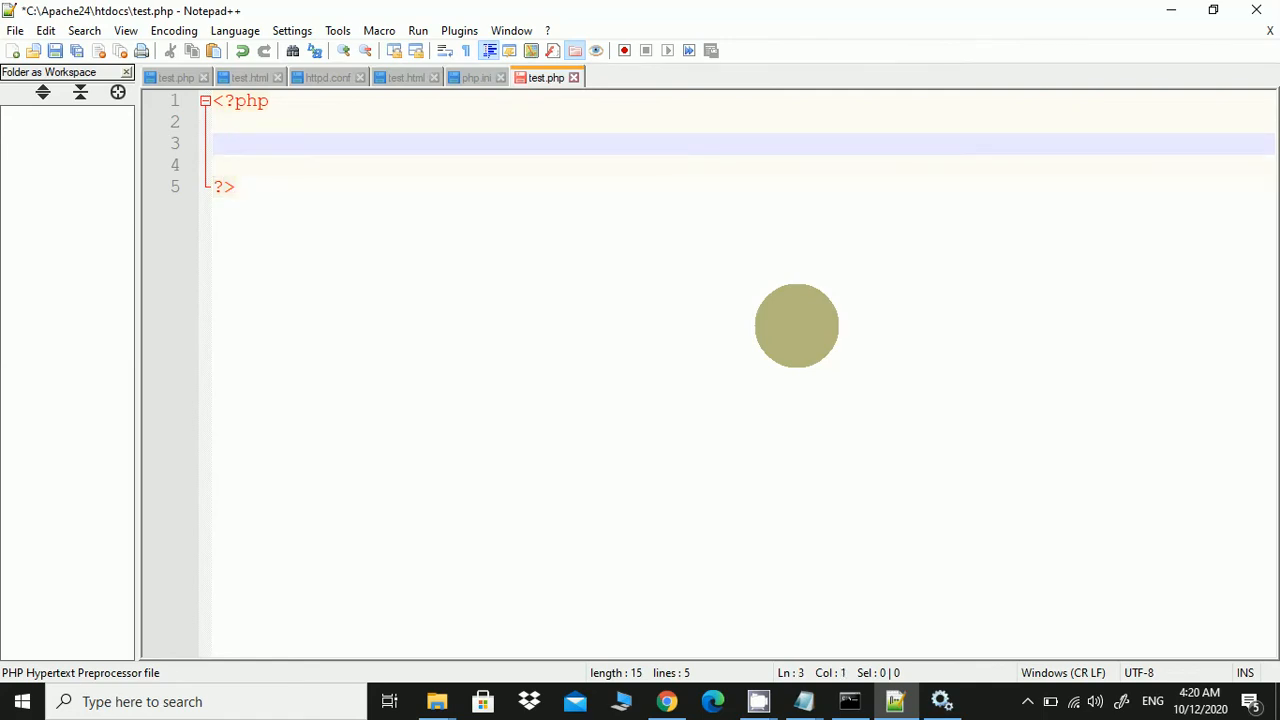
{"action": "type", "text": "echo \""}
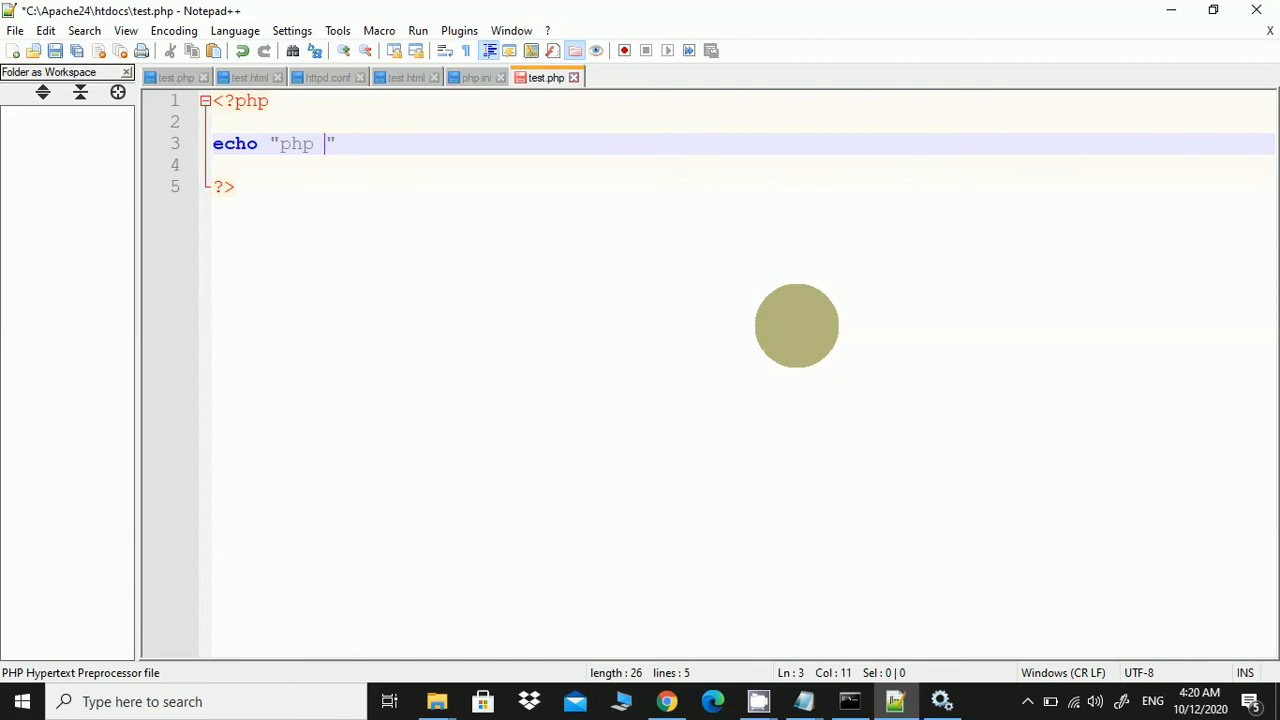
{"action": "type", "text": "phphtesting"}
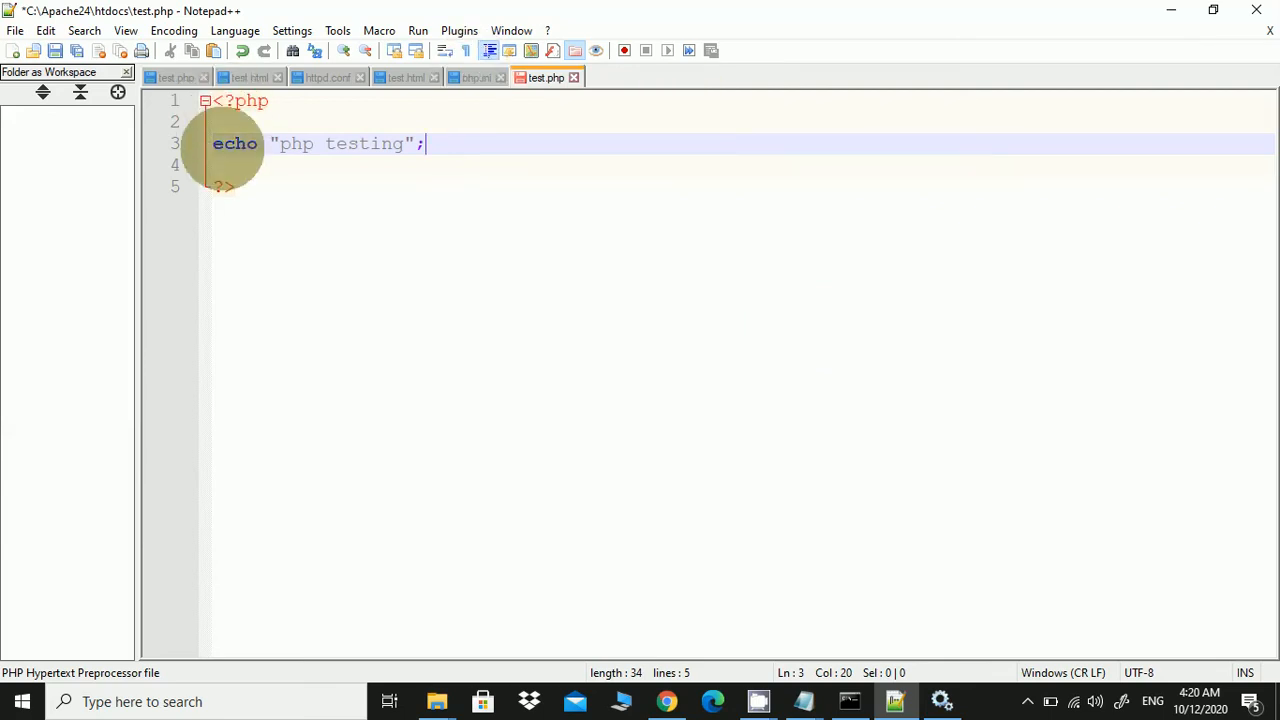
{"action": "left_click_drag", "start_coordinate": [281, 146], "coordinate": [408, 143]}
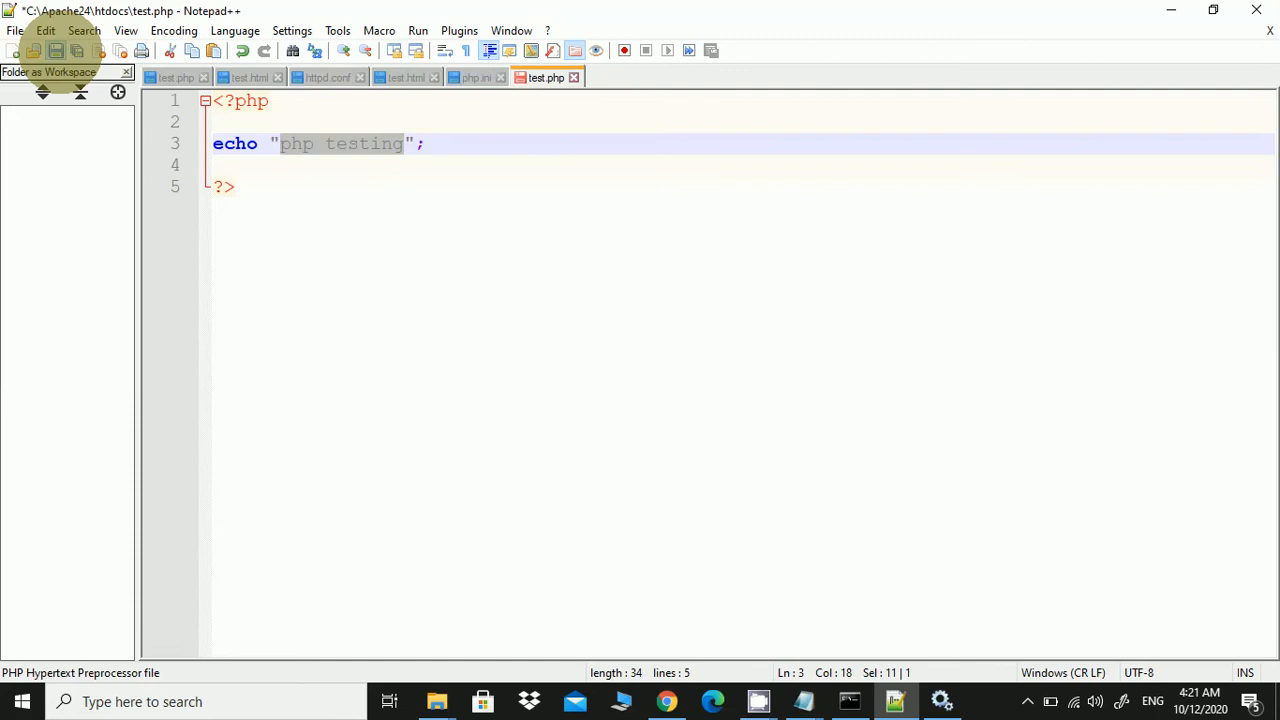
{"action": "left_click", "coordinate": [55, 50]}
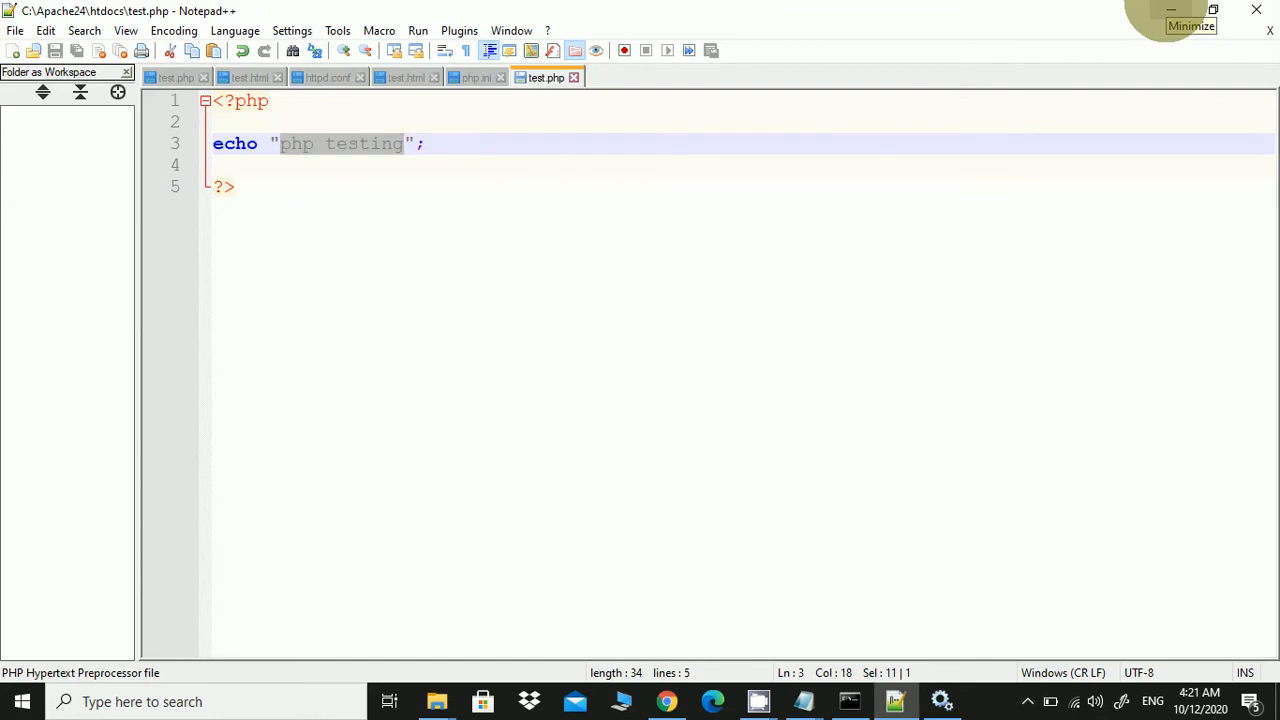
{"action": "left_click", "coordinate": [1171, 10]}
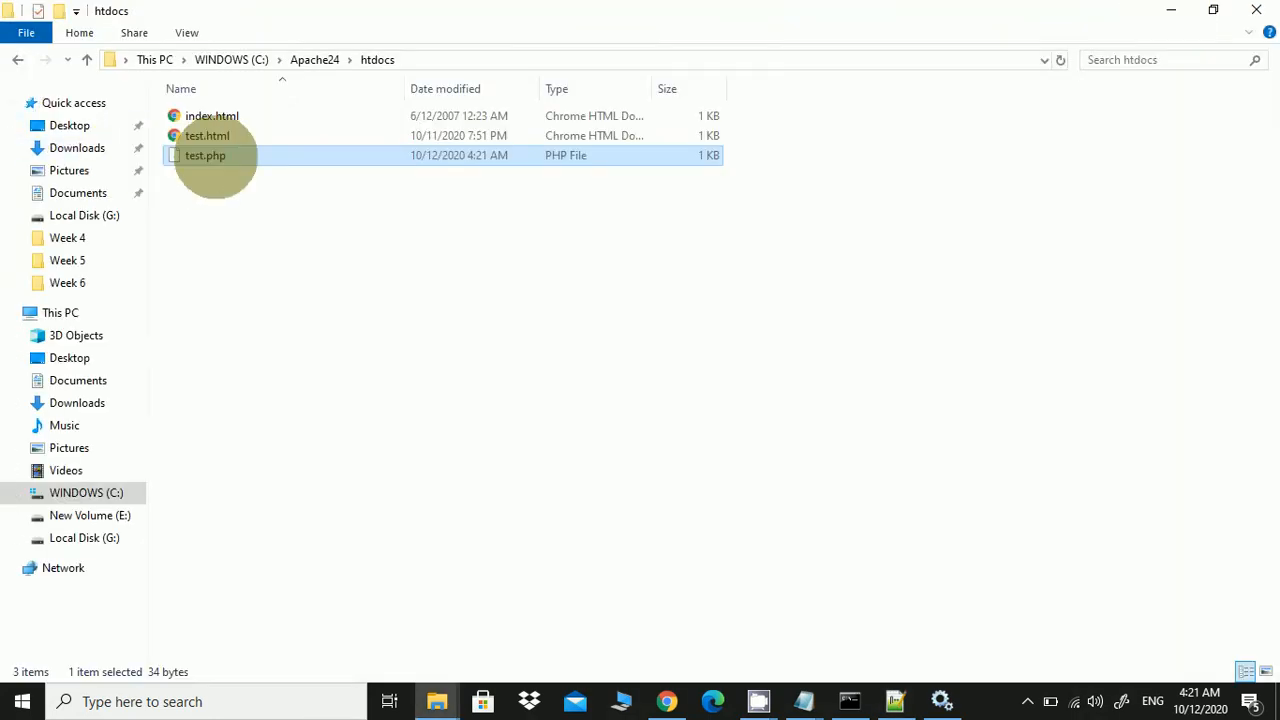
Dismiss the app-choice prompt for test.php and switch to Chrome
{"action": "double_click", "coordinate": [215, 157]}
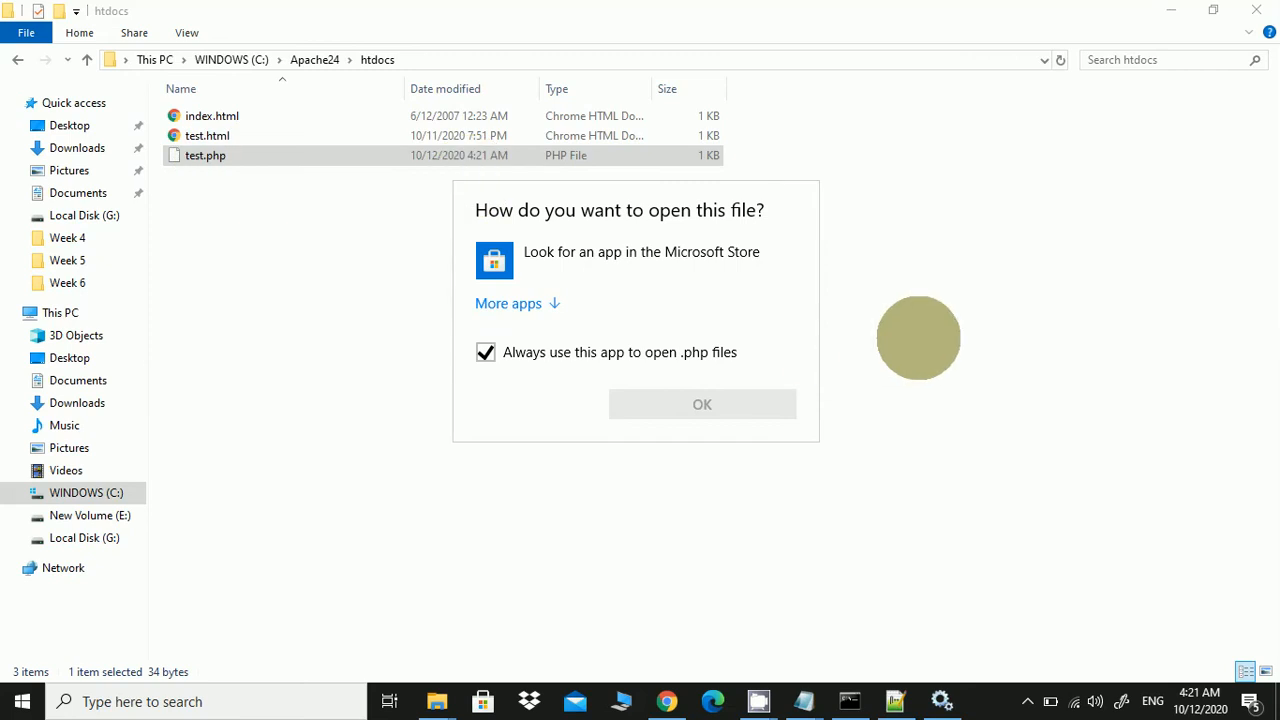
{"action": "left_click", "coordinate": [917, 336]}
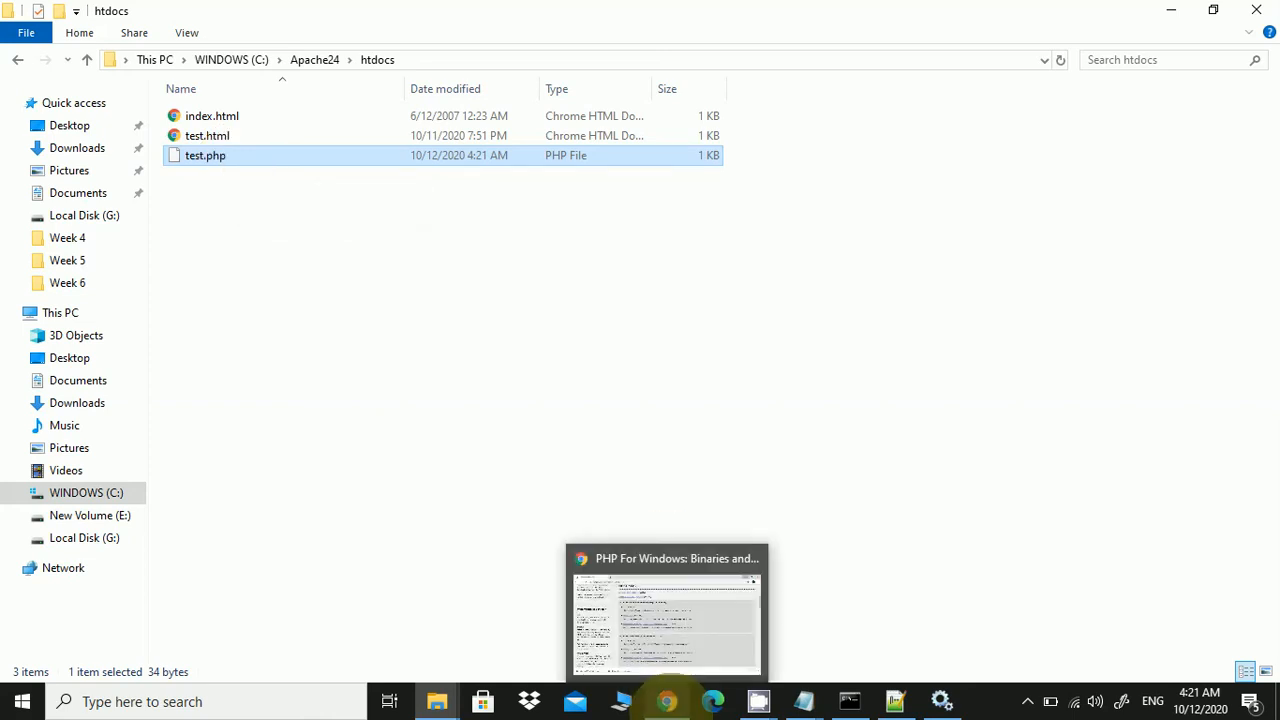
{"action": "left_click", "coordinate": [666, 701]}
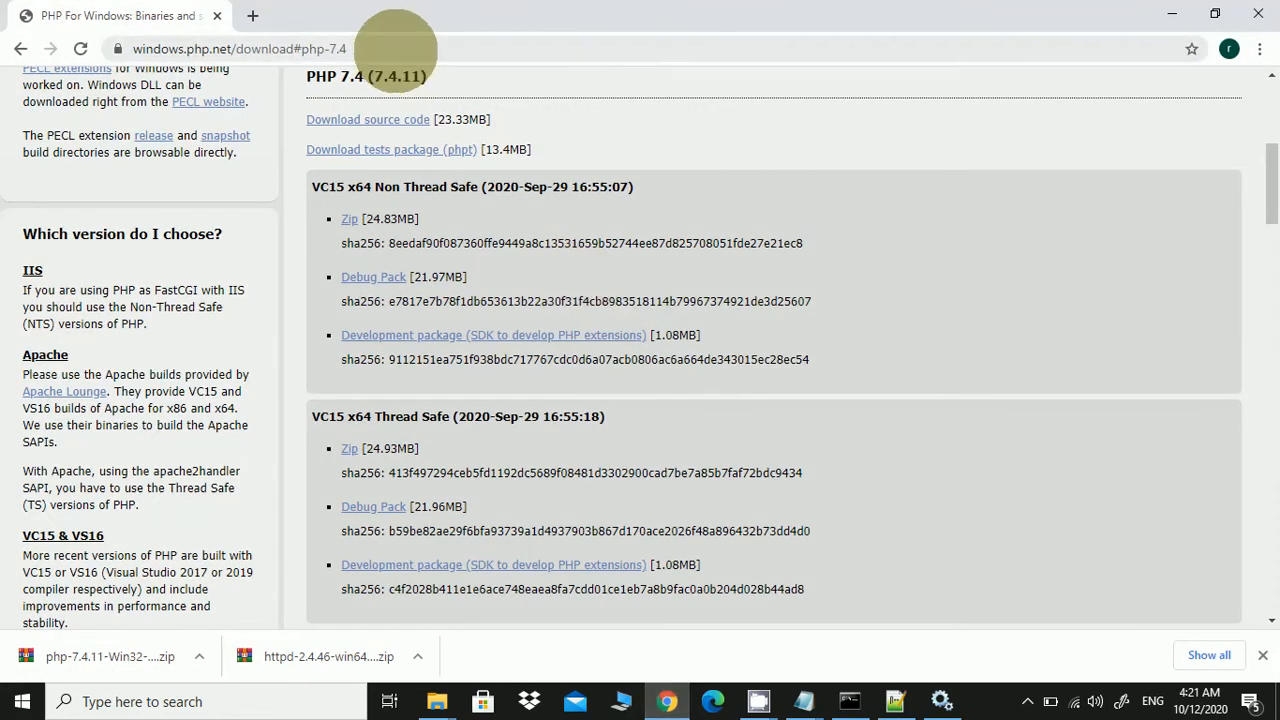
Load localhost/test.php in Chrome to see the php testing output
{"action": "left_click", "coordinate": [397, 49]}
{"action": "type", "text": "loc"}
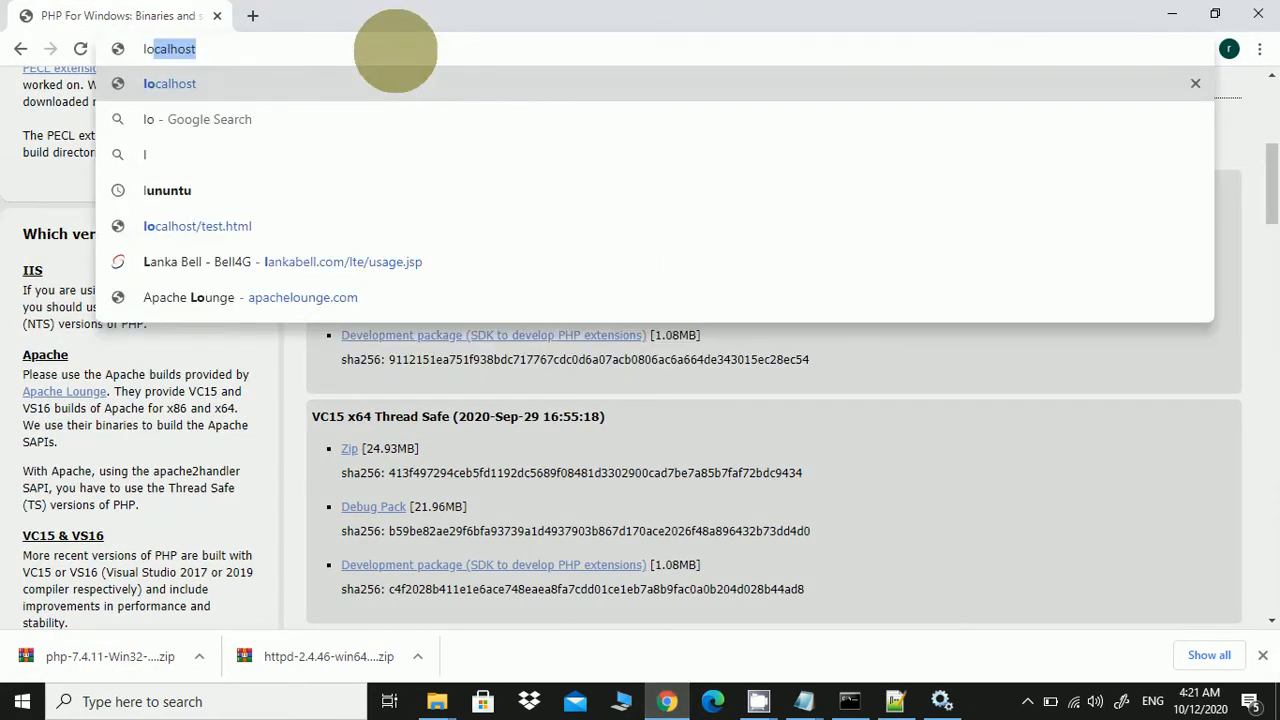
{"action": "type", "text": "alhost"}
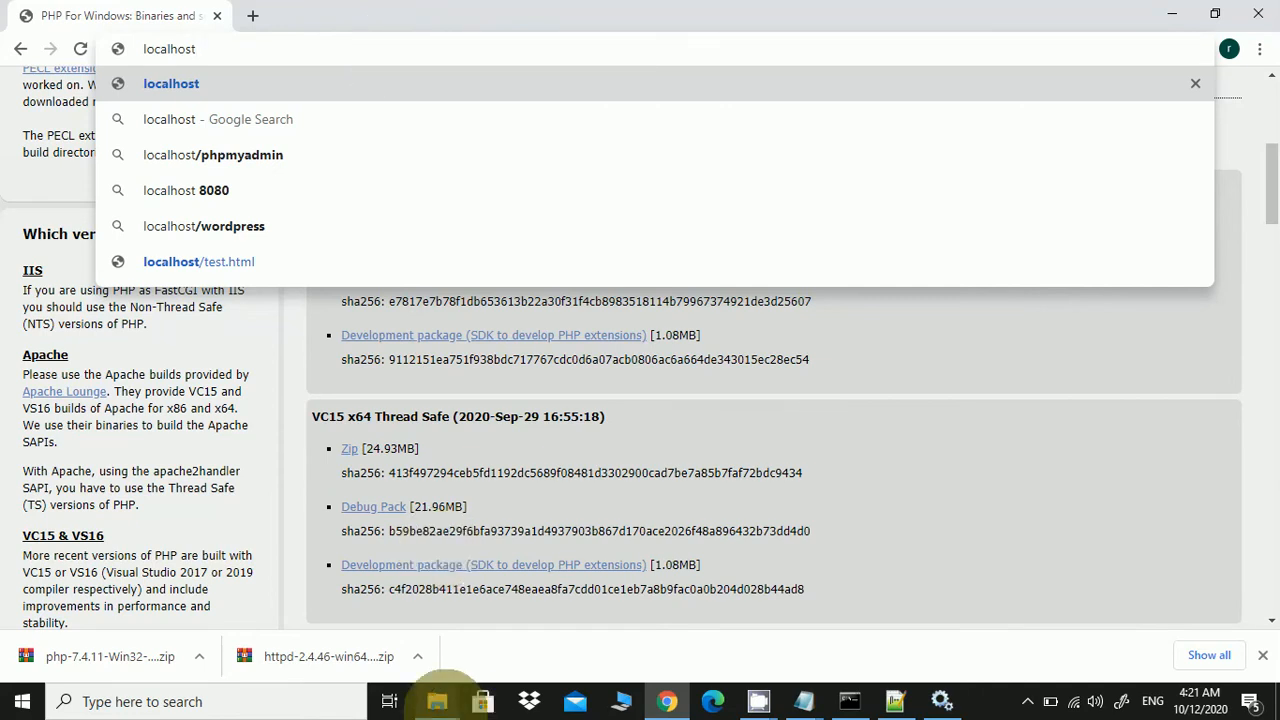
{"action": "left_click", "coordinate": [437, 701]}
{"action": "left_click", "coordinate": [475, 630]}
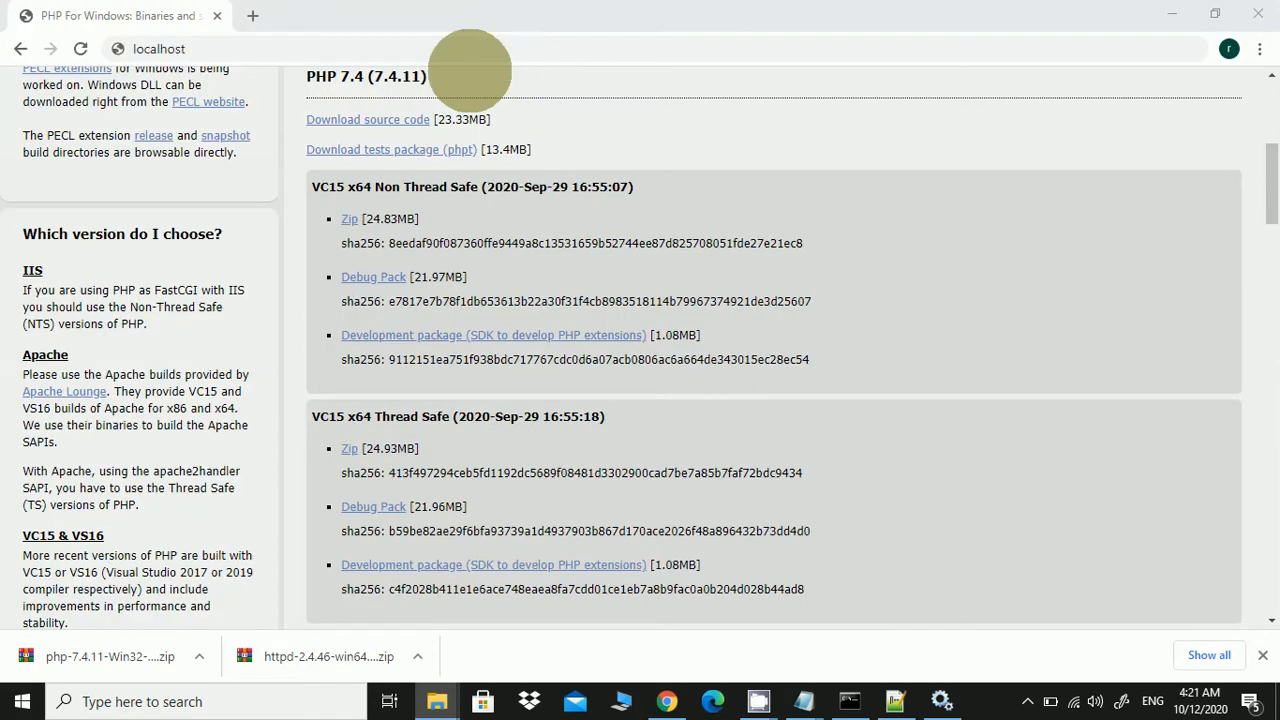
{"action": "left_click", "coordinate": [343, 45]}
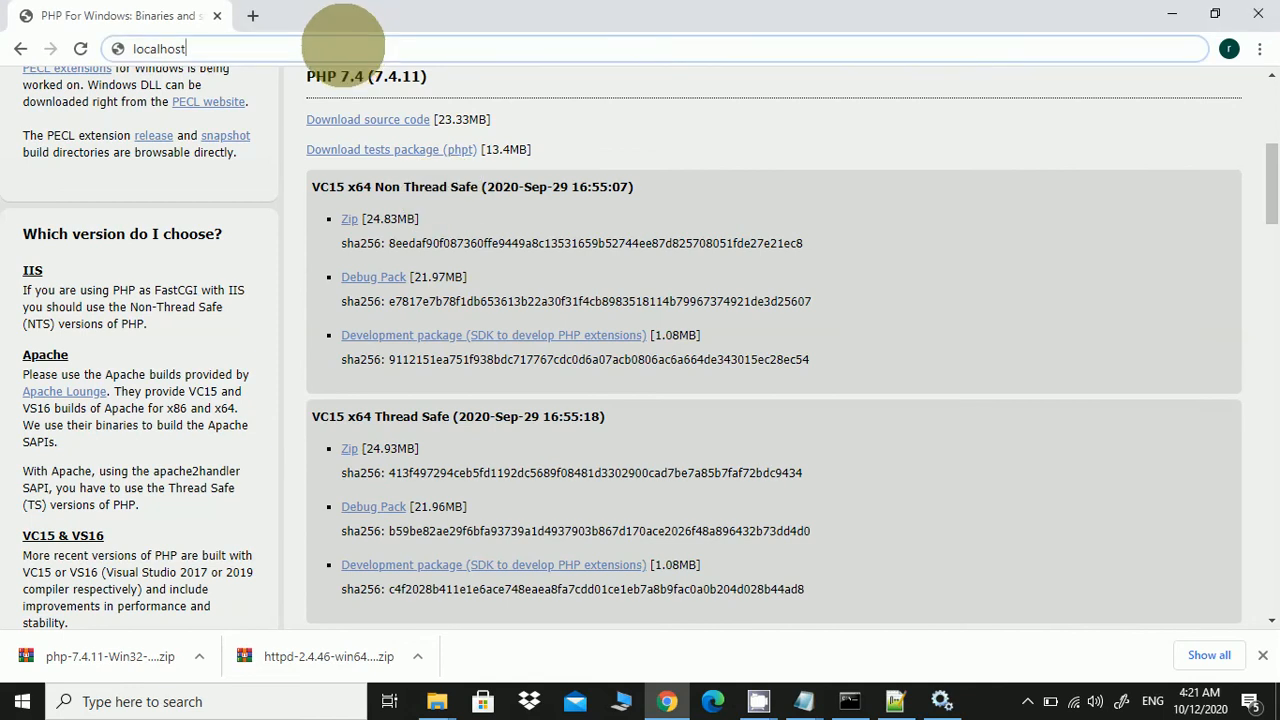
{"action": "type", "text": "/"}
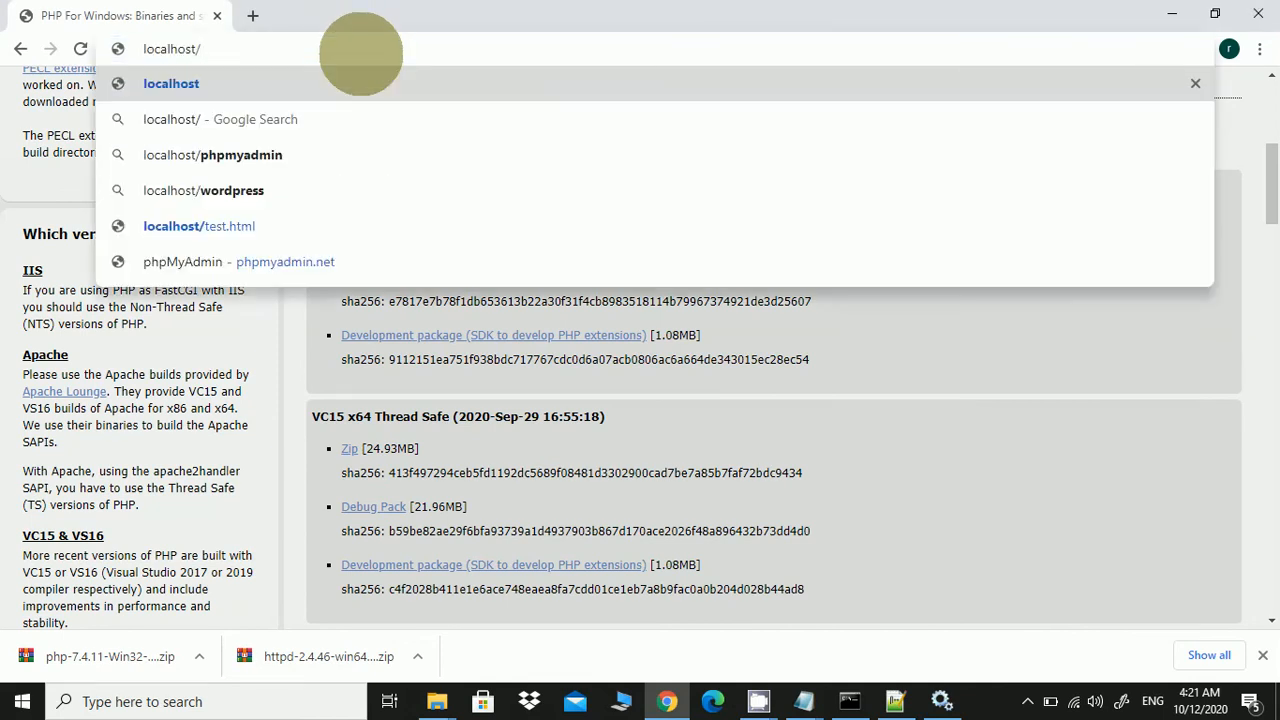
{"action": "type", "text": "test"}
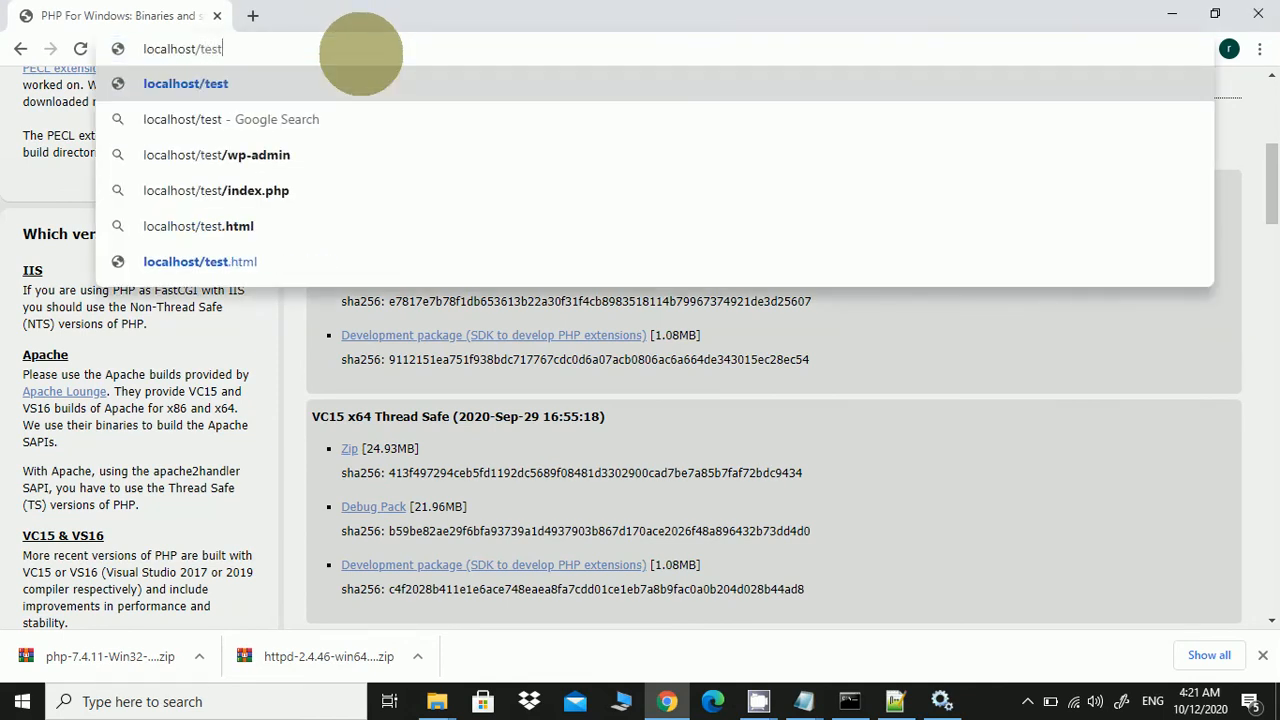
{"action": "type", "text": ".php"}
{"action": "key", "text": "Return"}
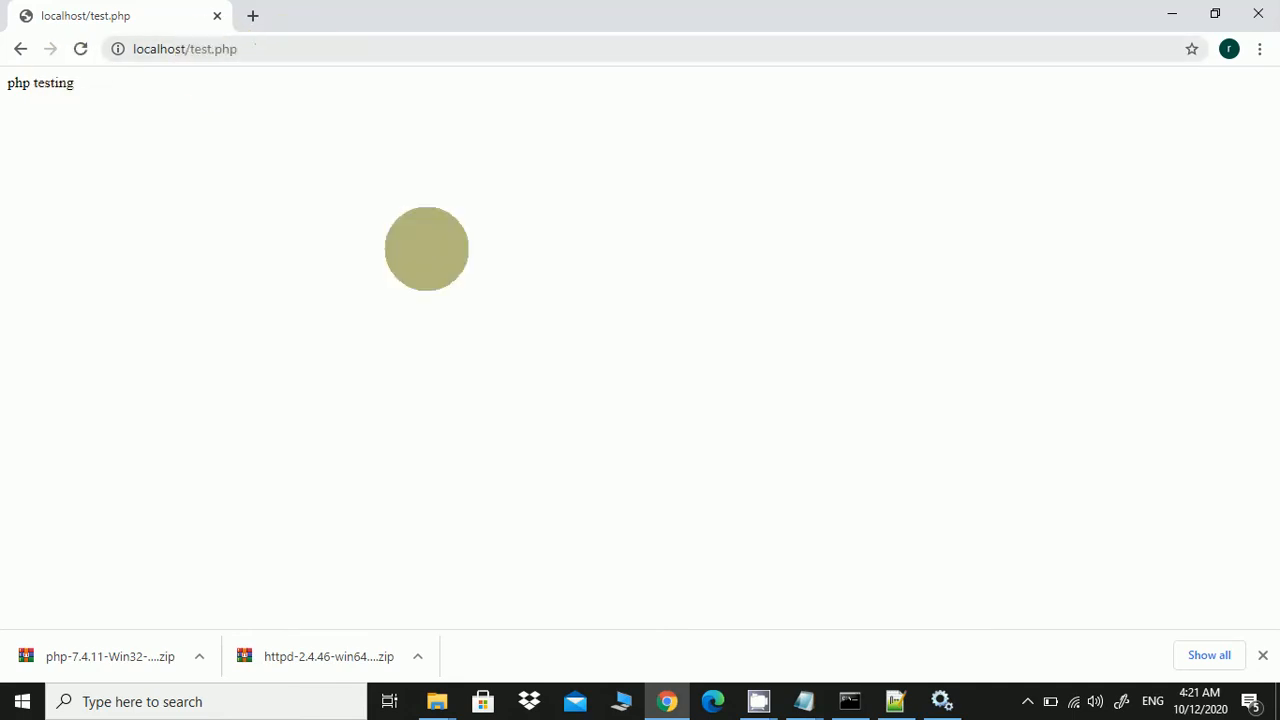
{"action": "left_click", "coordinate": [893, 695]}
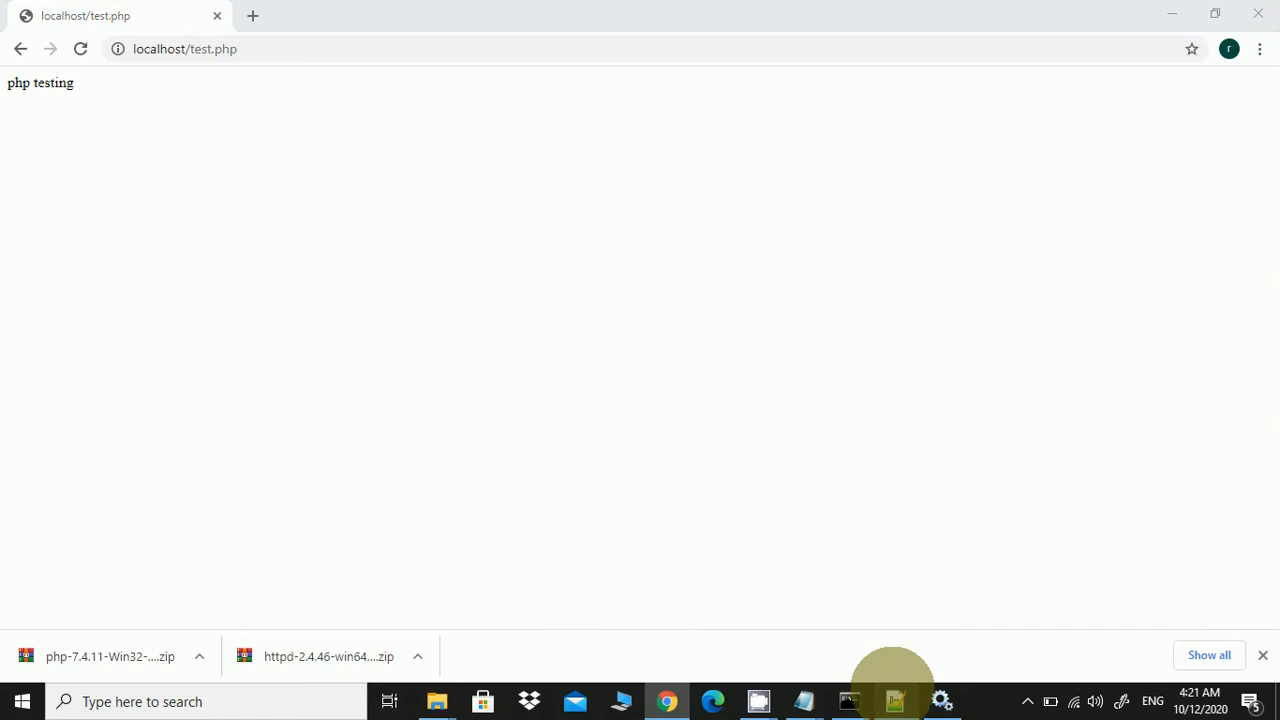
Add $var1 = 56; to test.php and echo $var1 instead of the string
{"action": "left_click", "coordinate": [351, 117]}
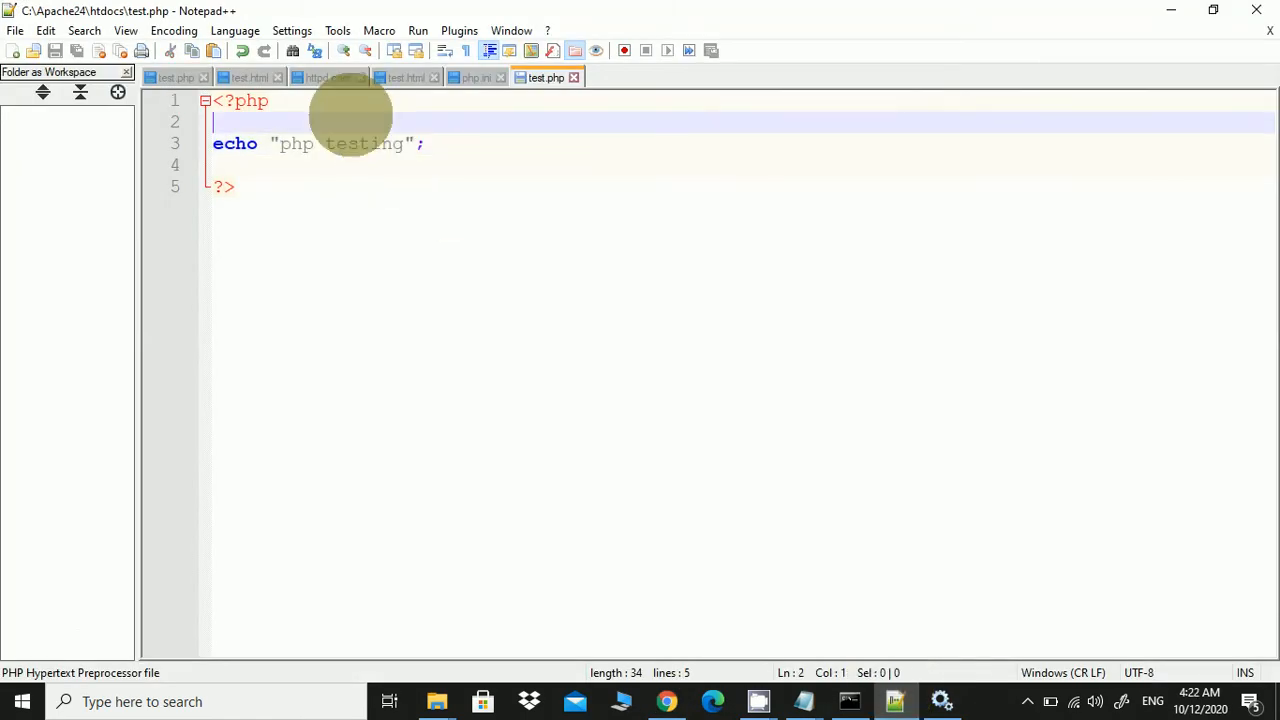
{"action": "key", "text": "Return"}
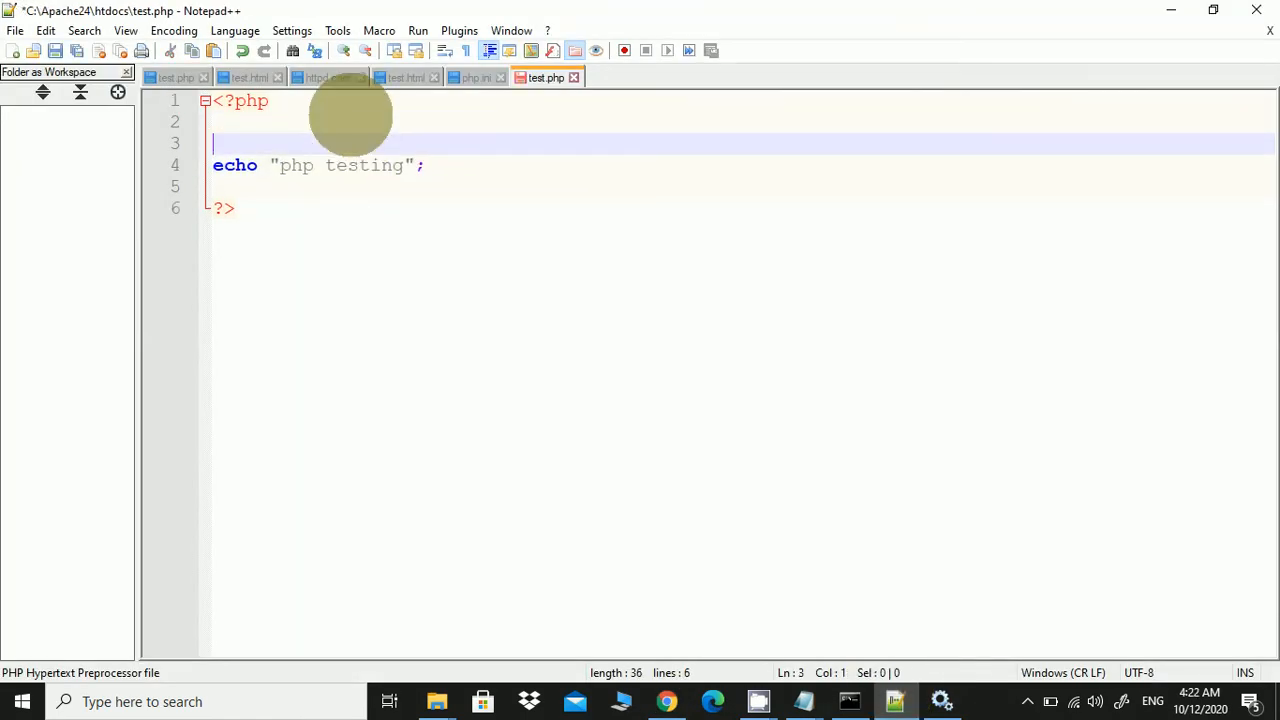
{"action": "left_click", "coordinate": [351, 117]}
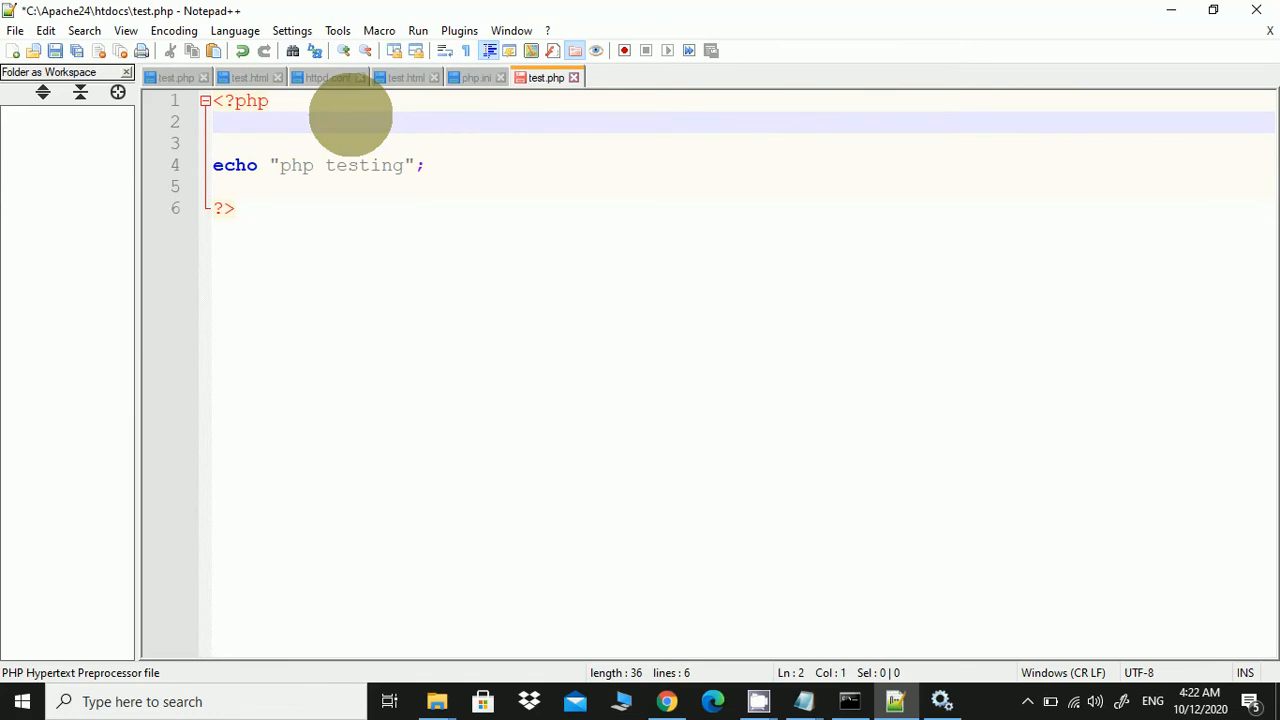
{"action": "key", "text": "Return"}
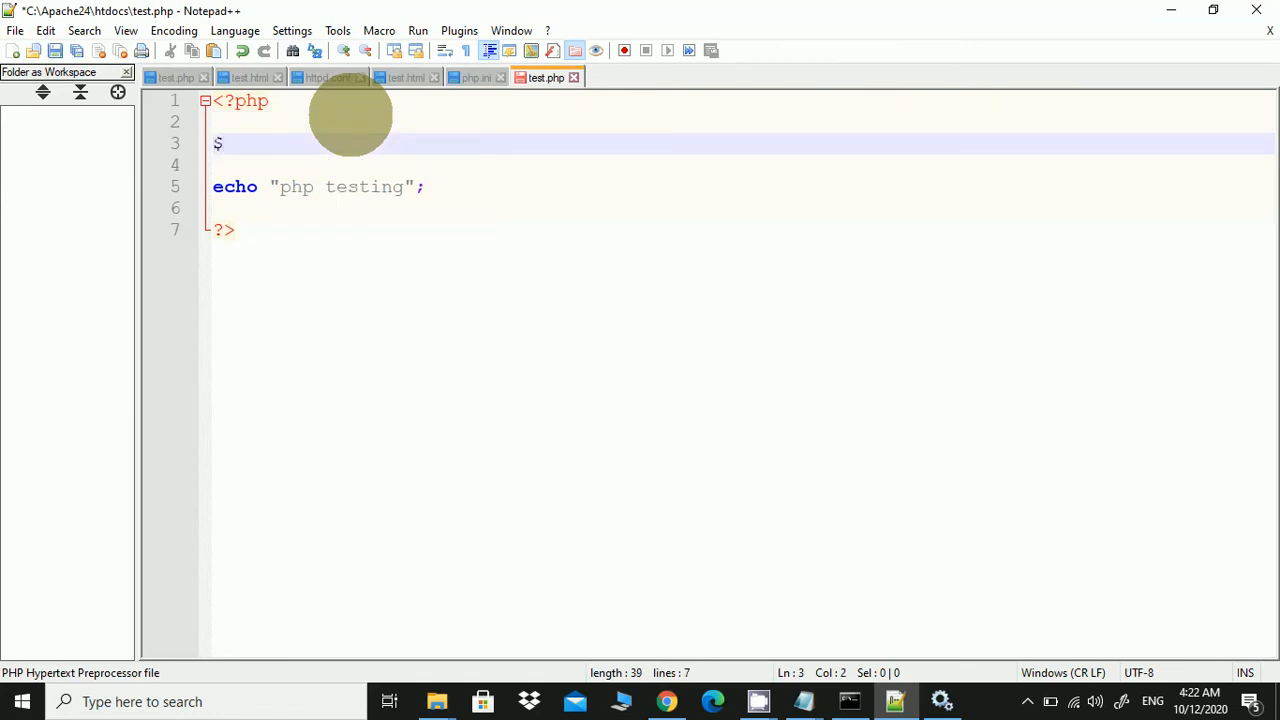
{"action": "type", "text": "$var"}
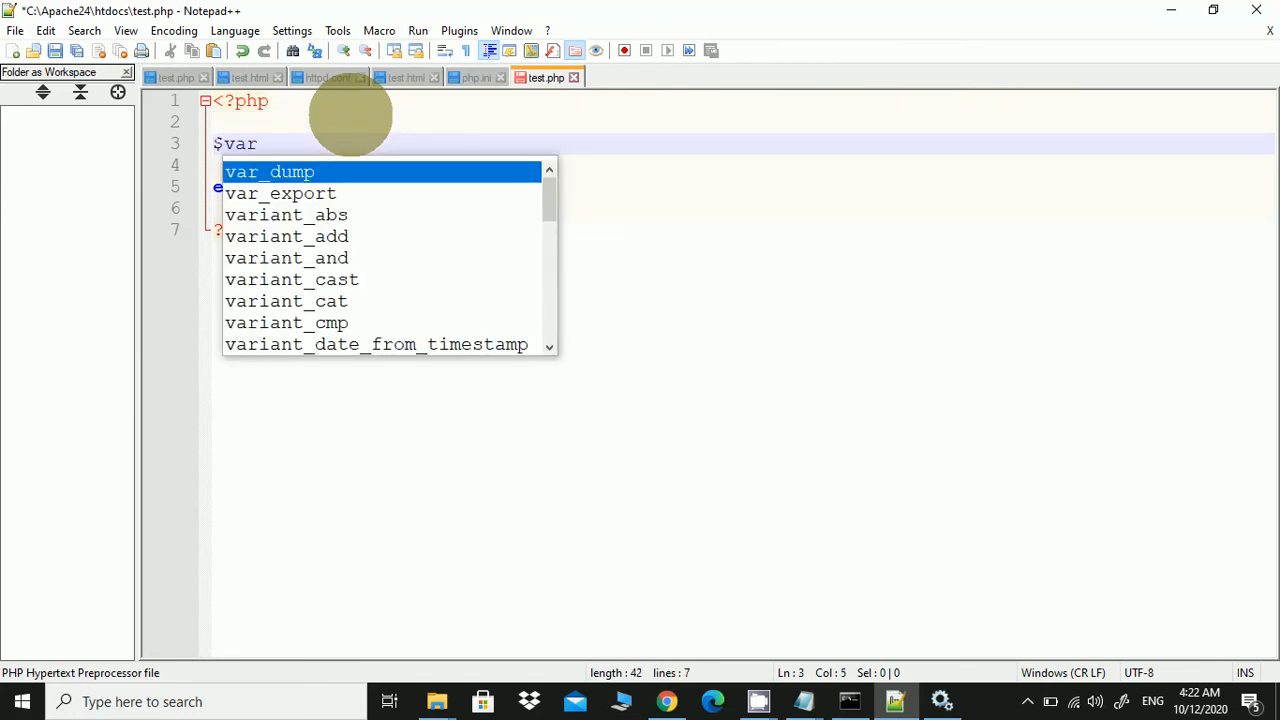
{"action": "type", "text": "1 = 56"}
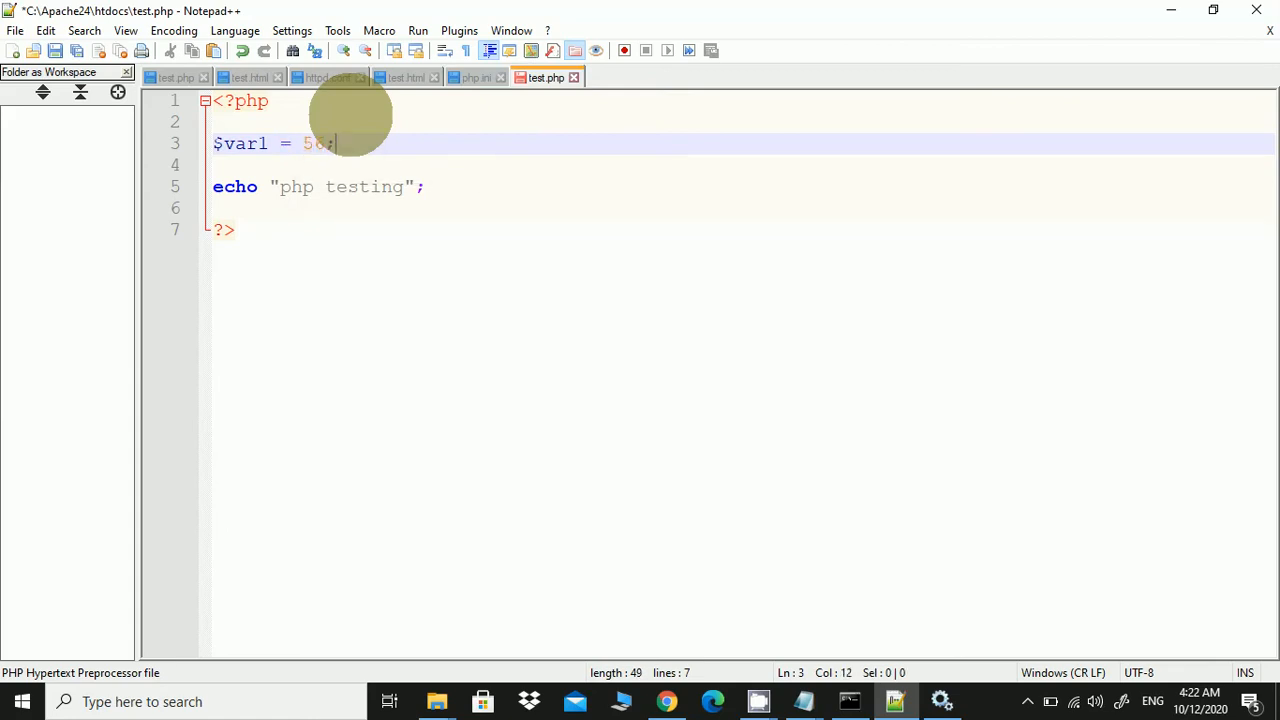
{"action": "type", "text": ";"}
{"action": "left_click", "coordinate": [414, 187]}
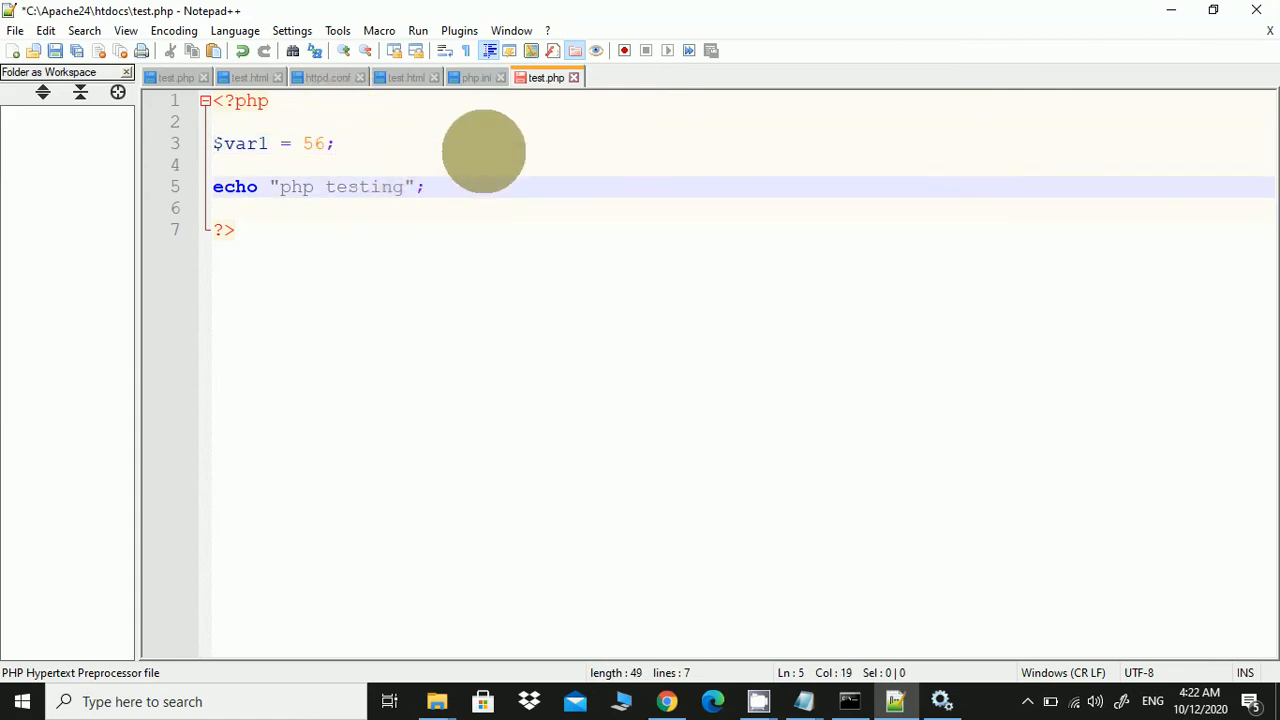
{"action": "key", "text": "BackSpace"}
{"action": "key", "text": "BackSpace"}
{"action": "key", "text": "BackSpace"}
{"action": "key", "text": "BackSpace"}
{"action": "key", "text": "BackSpace"}
{"action": "key", "text": "BackSpace"}
{"action": "key", "text": "BackSpace"}
{"action": "key", "text": "BackSpace"}
{"action": "key", "text": "BackSpace"}
{"action": "key", "text": "BackSpace"}
{"action": "key", "text": "BackSpace"}
{"action": "key", "text": "BackSpace"}
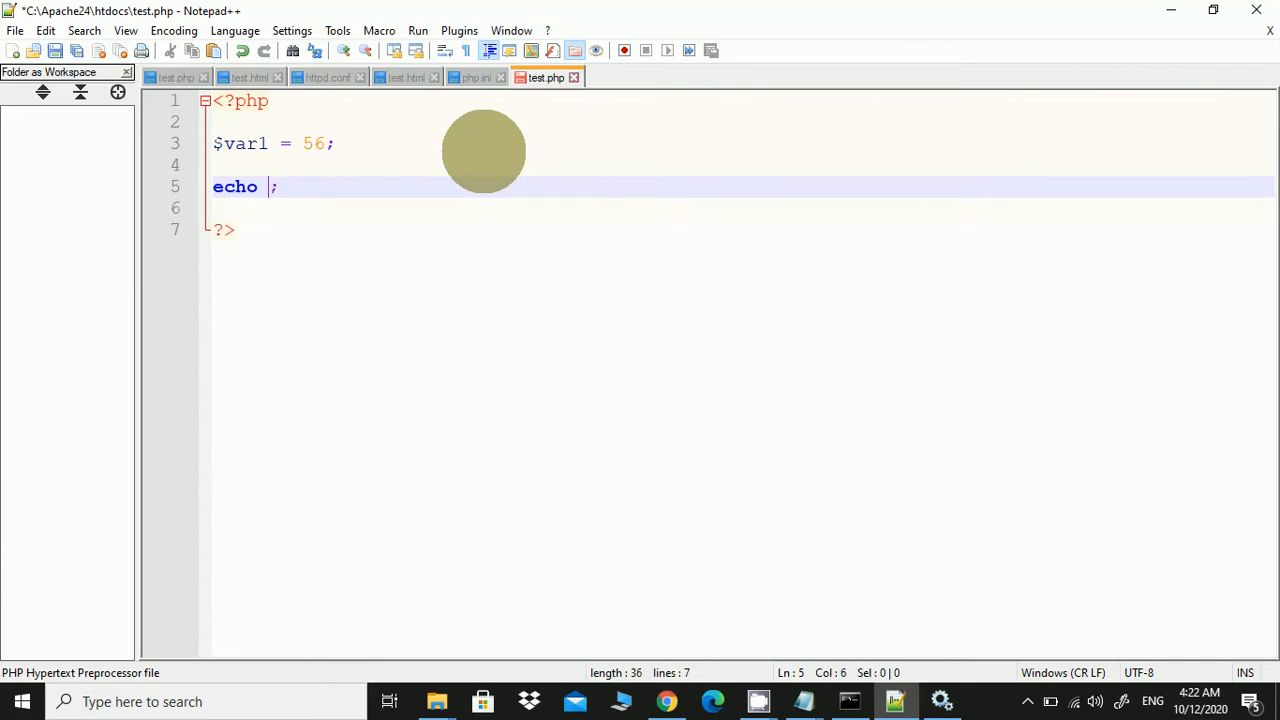
{"action": "type", "text": "$var"}
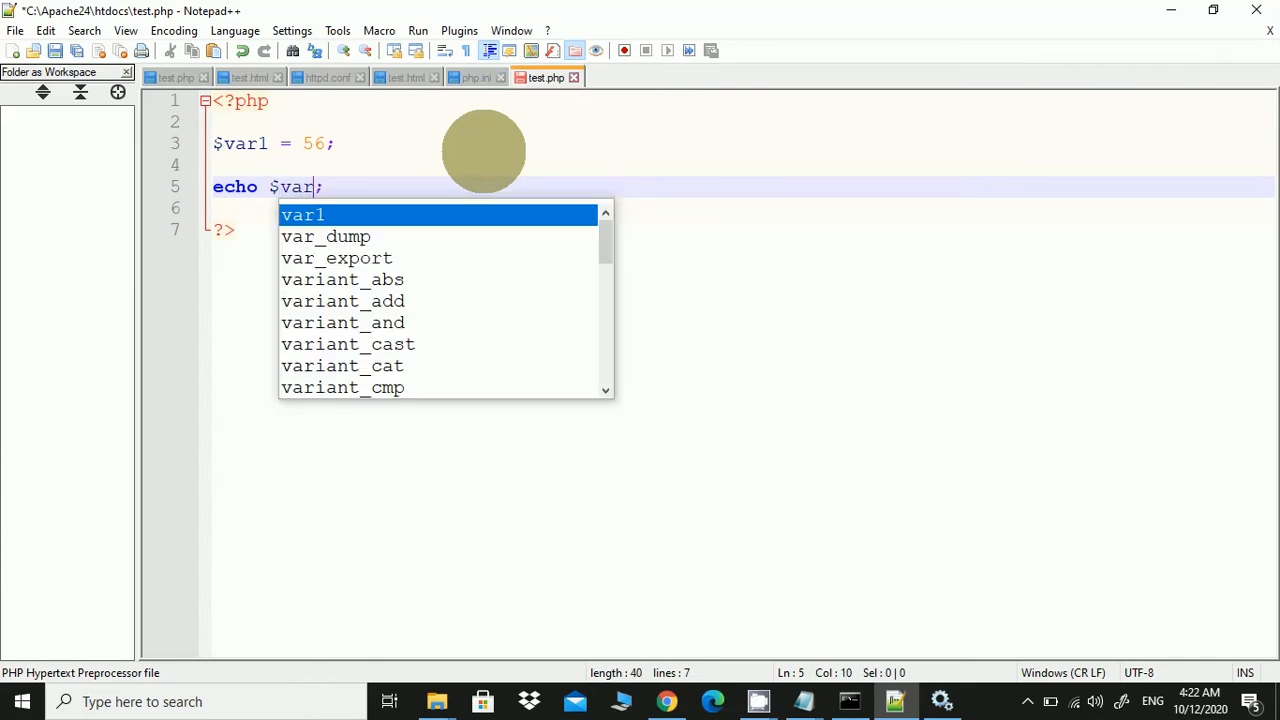
{"action": "type", "text": "1"}
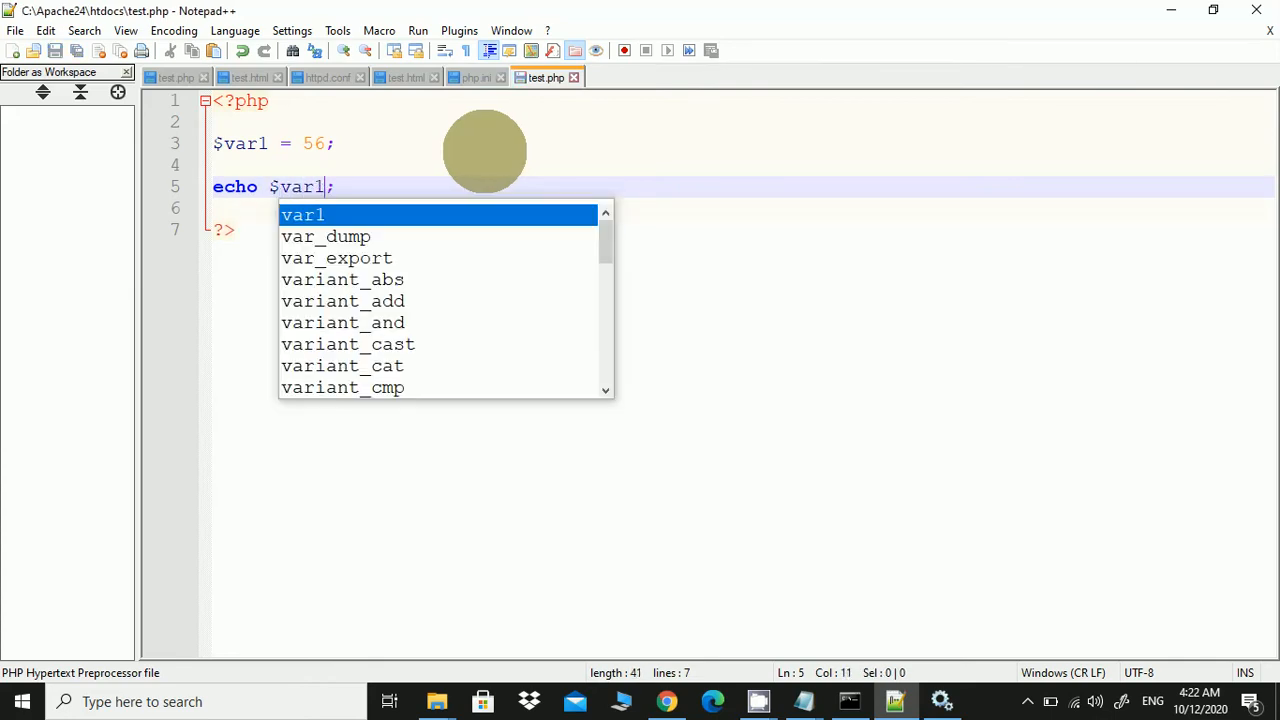
{"action": "key", "text": "Right"}
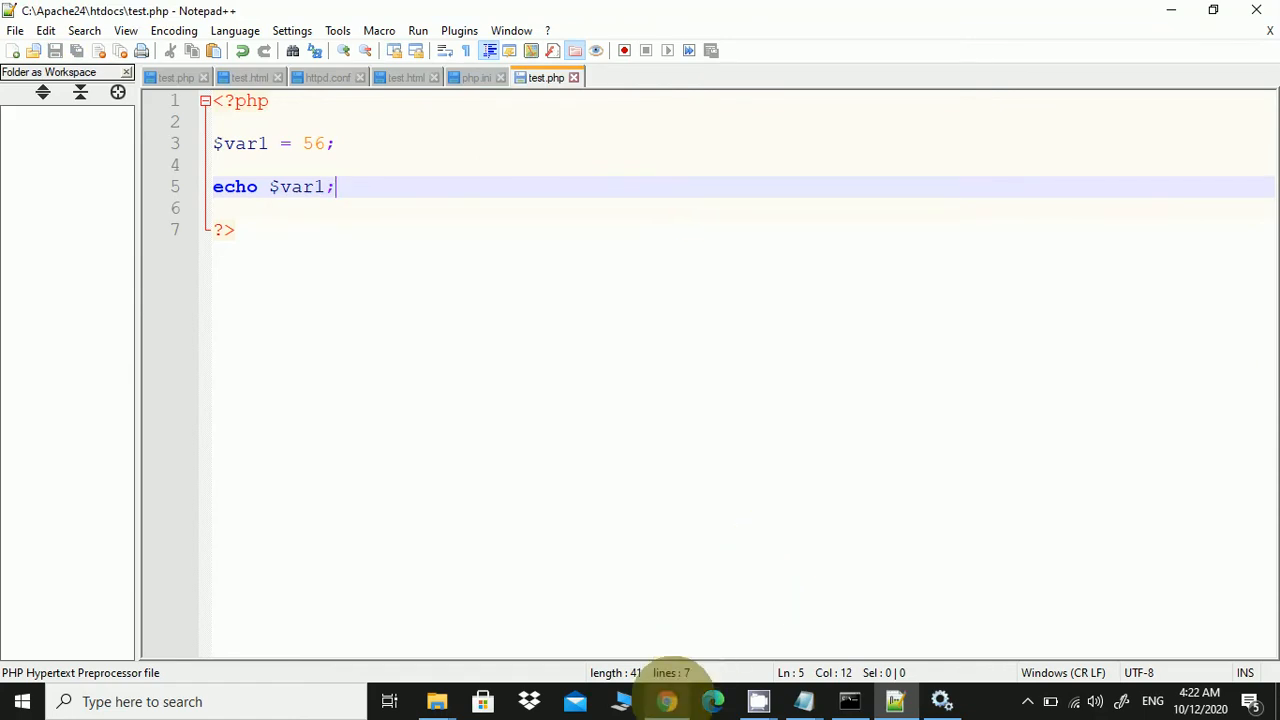
{"action": "left_click", "coordinate": [667, 701]}
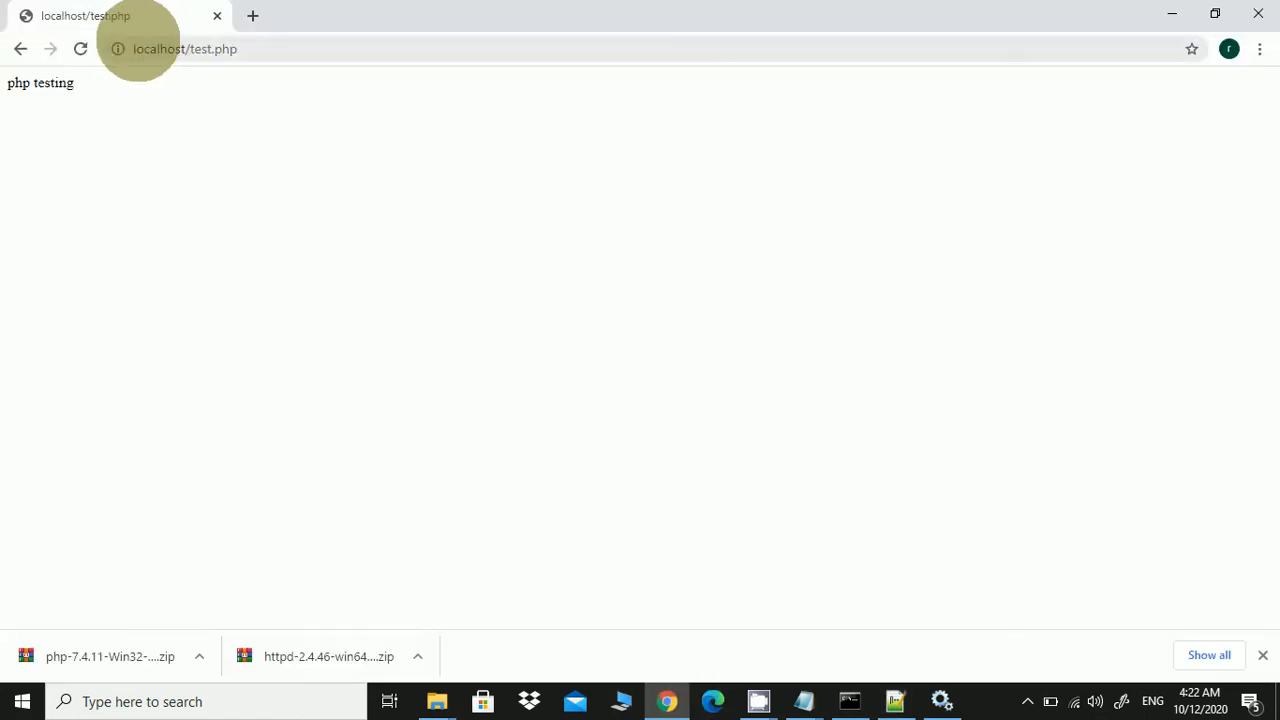
Reload localhost/test.php in Chrome to confirm it now shows 56, then return to Notepad++
{"action": "left_click", "coordinate": [80, 49]}
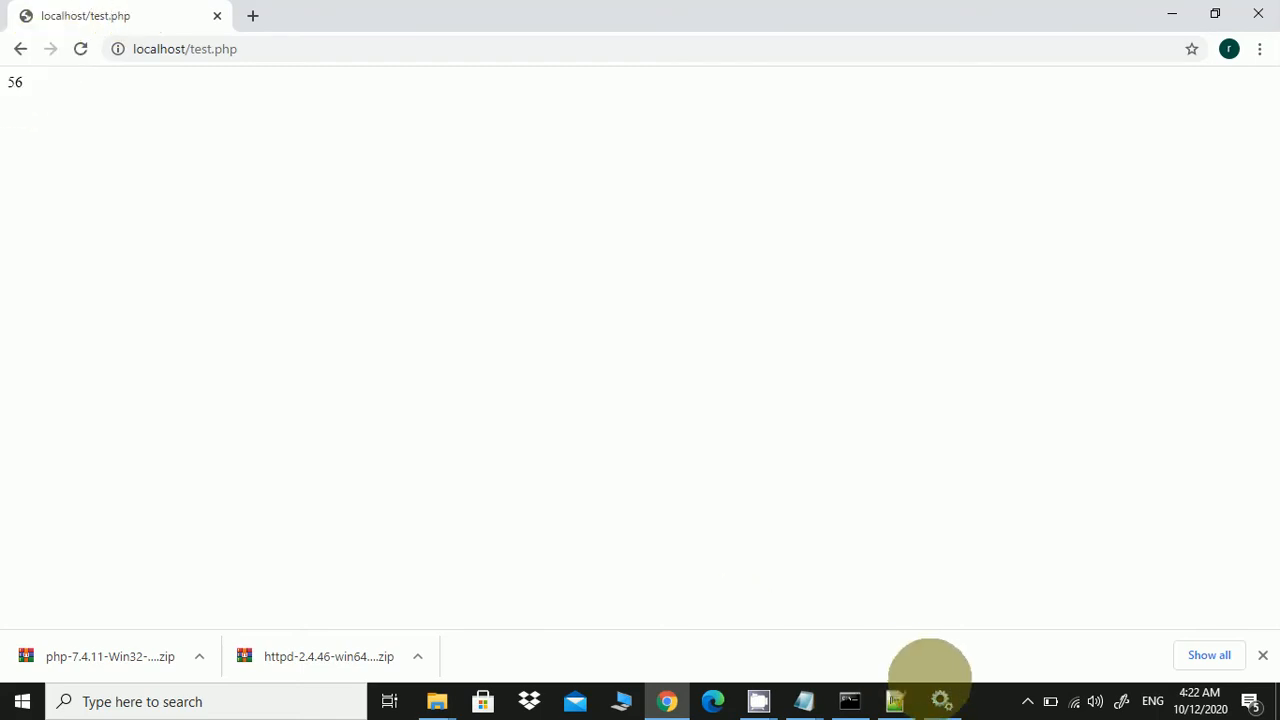
{"action": "left_click", "coordinate": [893, 698]}
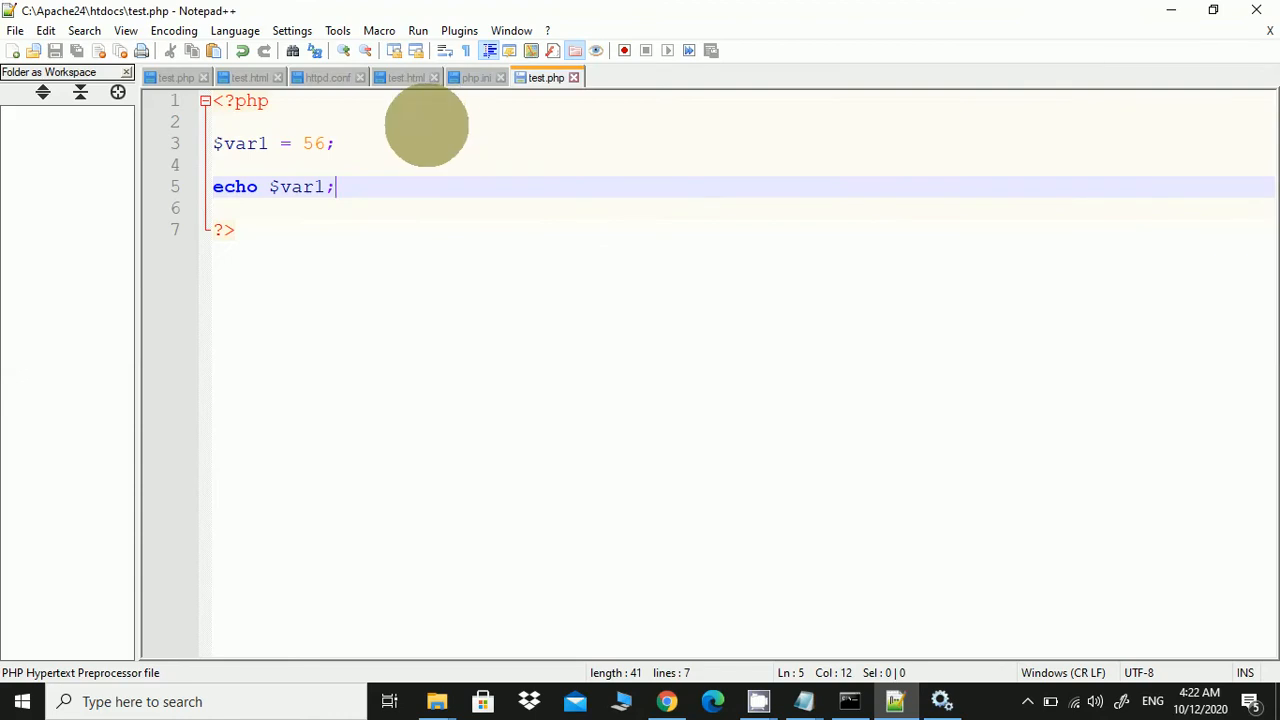
In httpd.conf, select line 539, 'AddType application/x-httpd-php .php'
{"action": "left_click", "coordinate": [328, 77]}
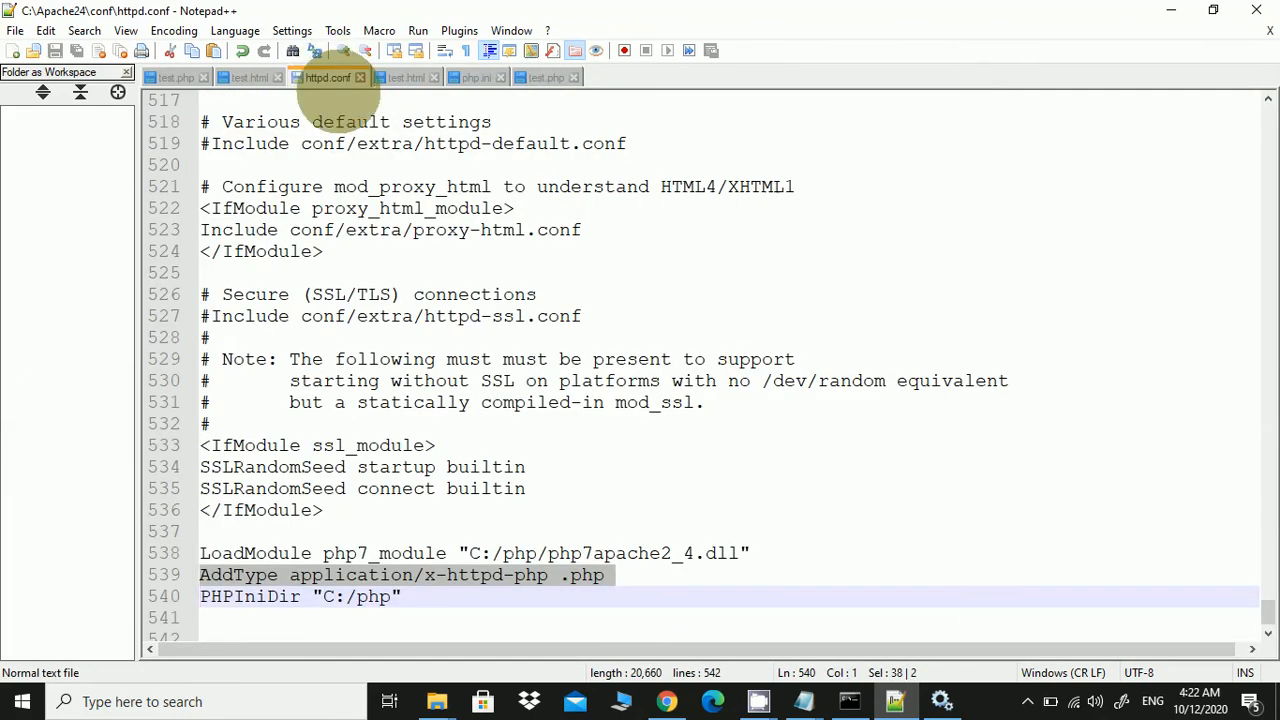
{"action": "left_click", "coordinate": [480, 594]}
{"action": "left_click", "coordinate": [605, 576]}
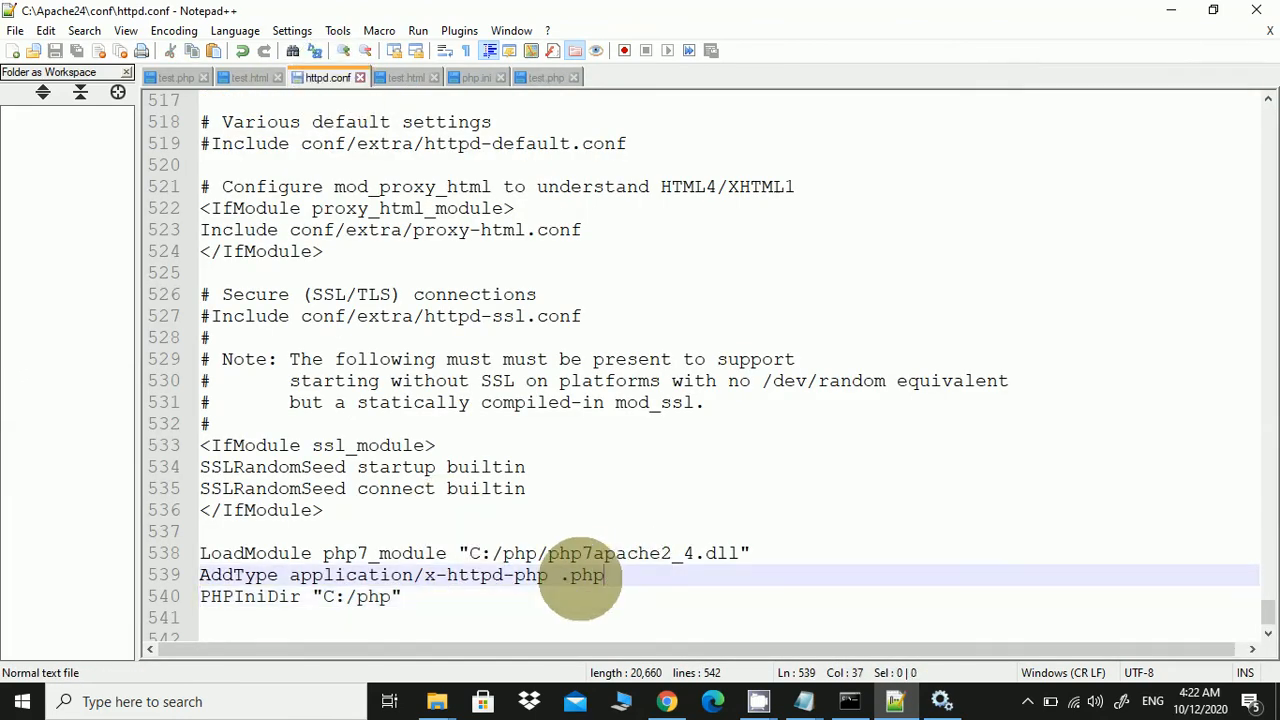
{"action": "left_click_drag", "start_coordinate": [605, 576], "coordinate": [200, 576]}
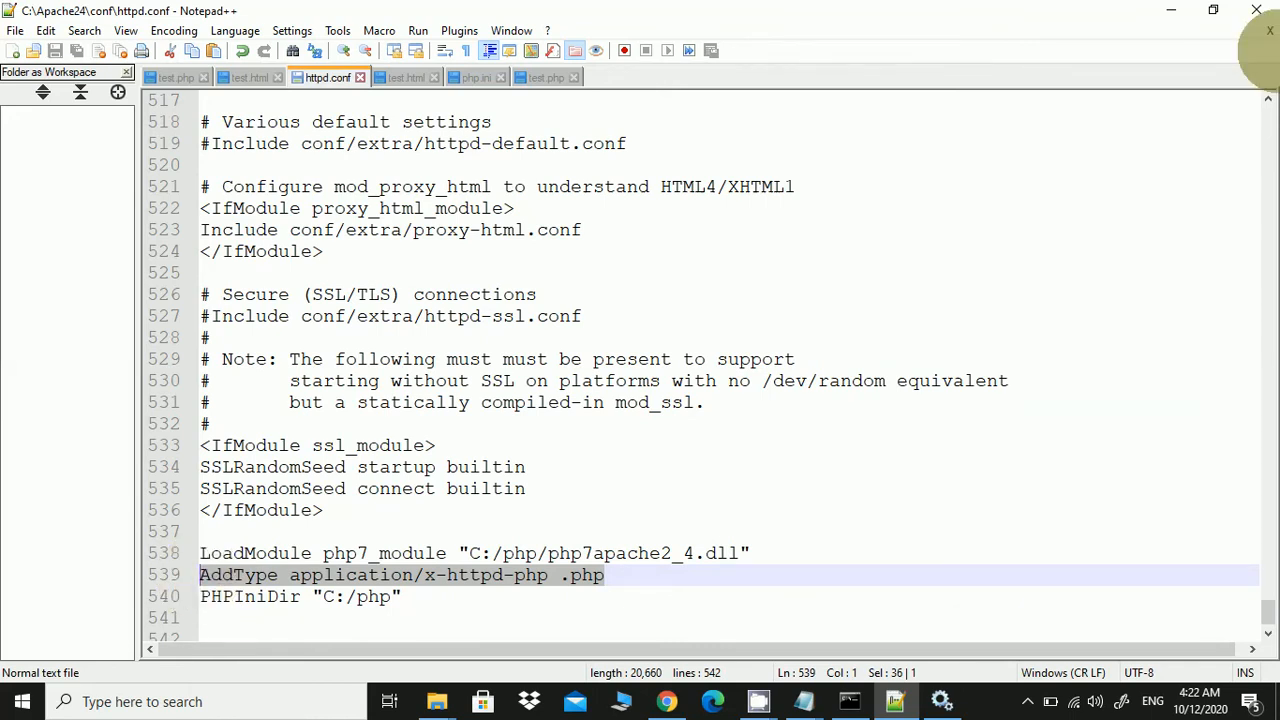
Minimize Notepad++ and bring the C:\Apache24\htdocs File Explorer window forward
{"action": "left_click", "coordinate": [1174, 11]}
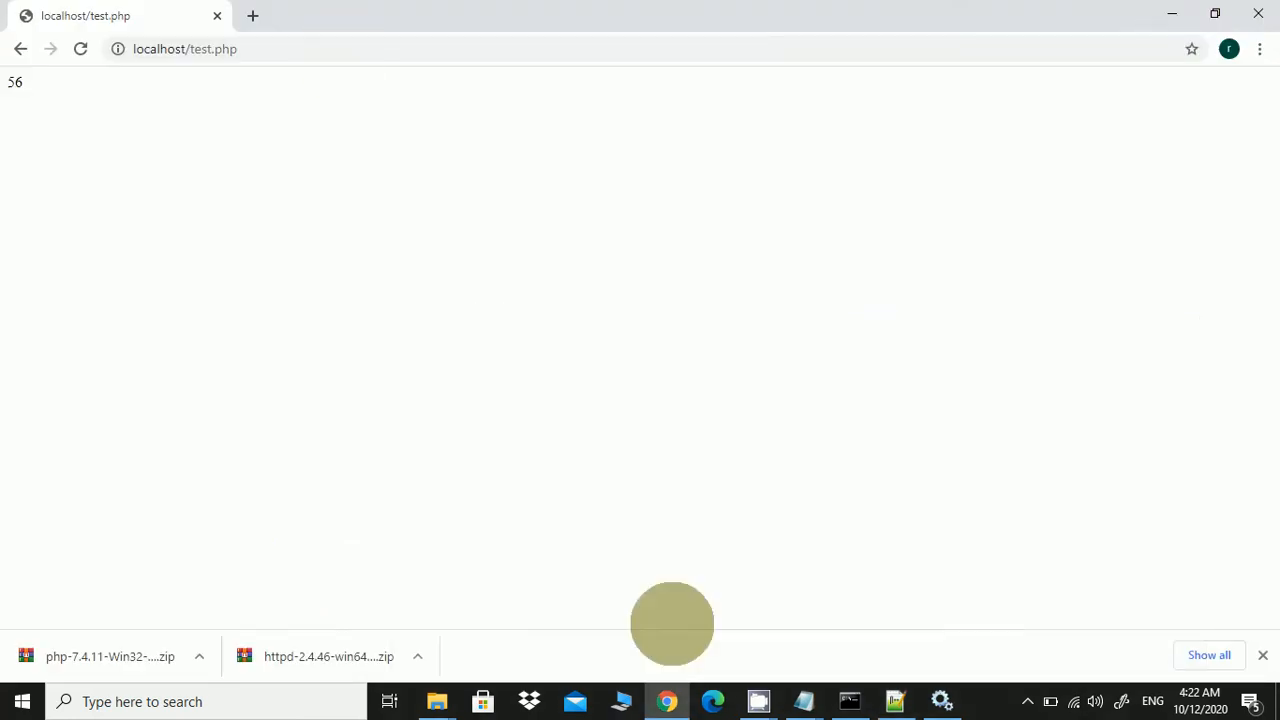
{"action": "left_click", "coordinate": [437, 700]}
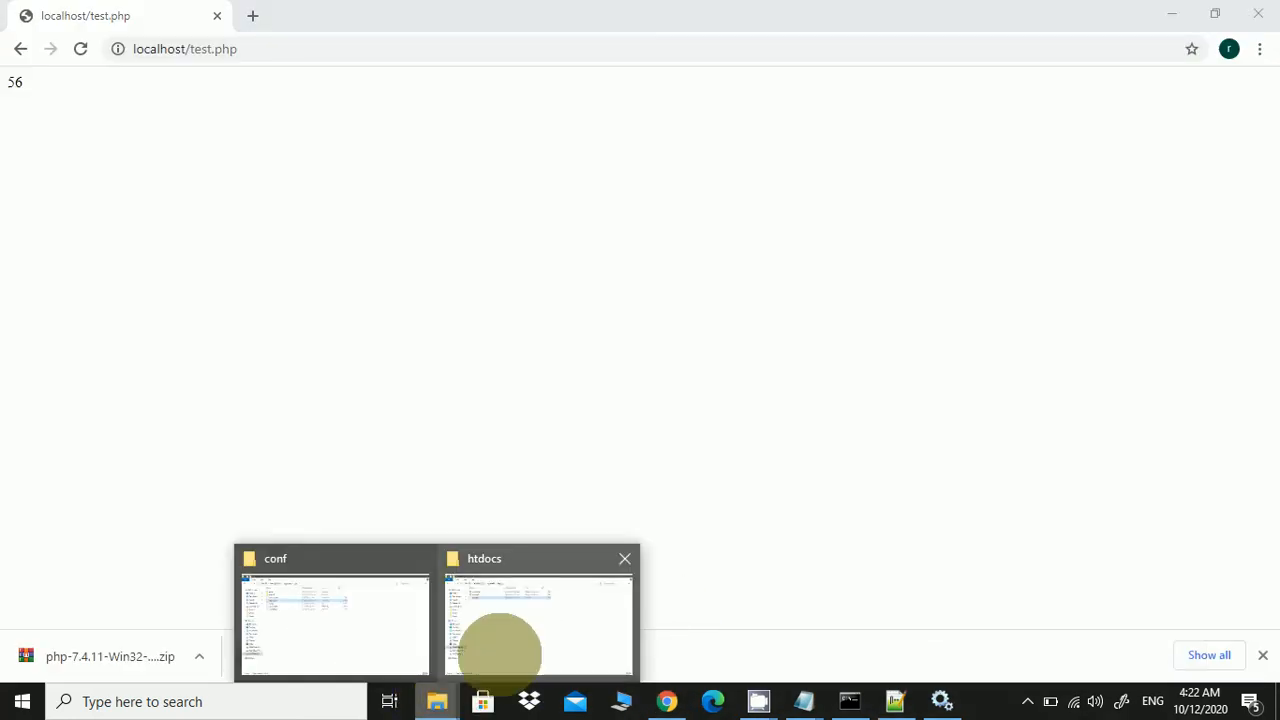
{"action": "left_click", "coordinate": [497, 651]}
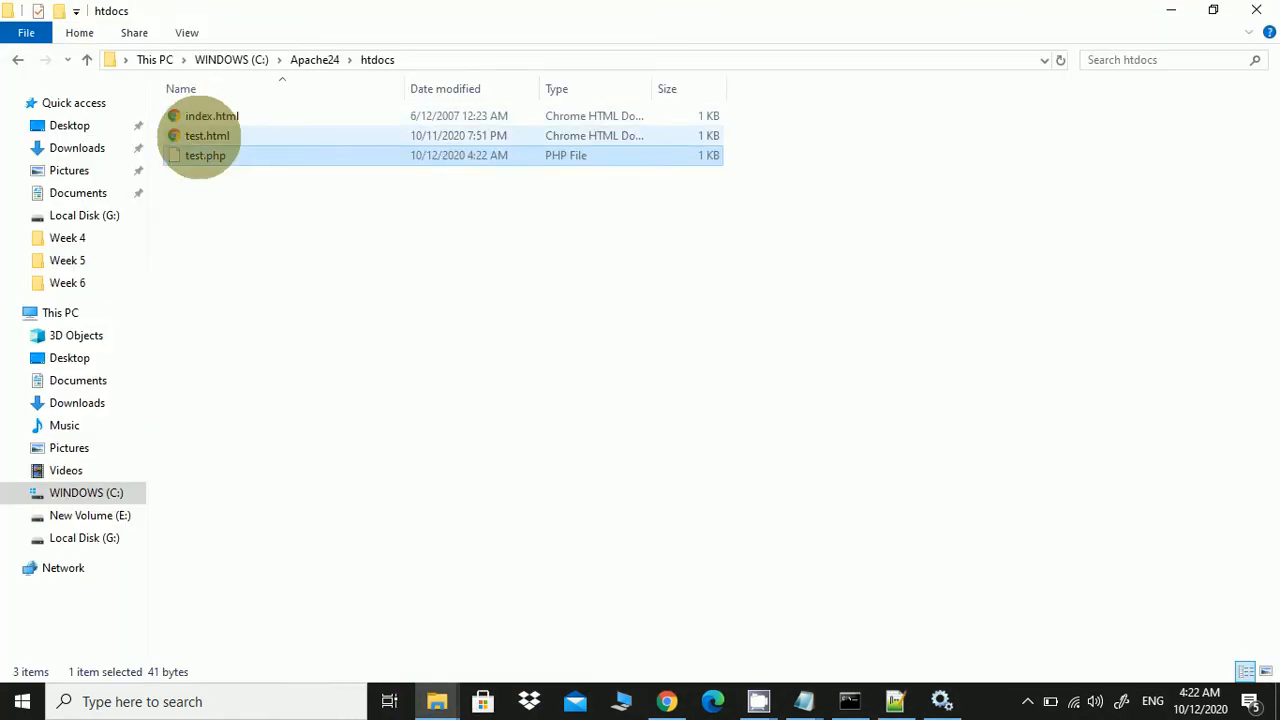
Open test.html from the htdocs folder with Edit with Notepad++ and place the cursor on line 3
{"action": "left_click", "coordinate": [203, 136]}
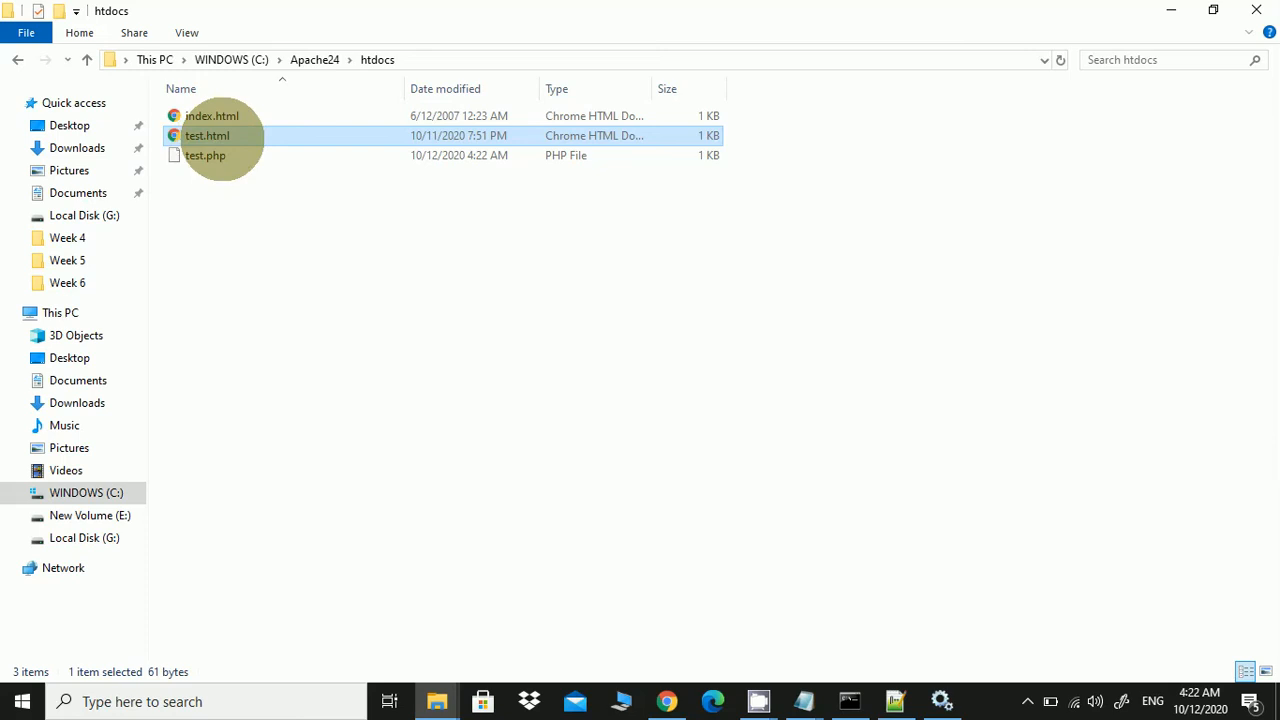
{"action": "right_click", "coordinate": [222, 138]}
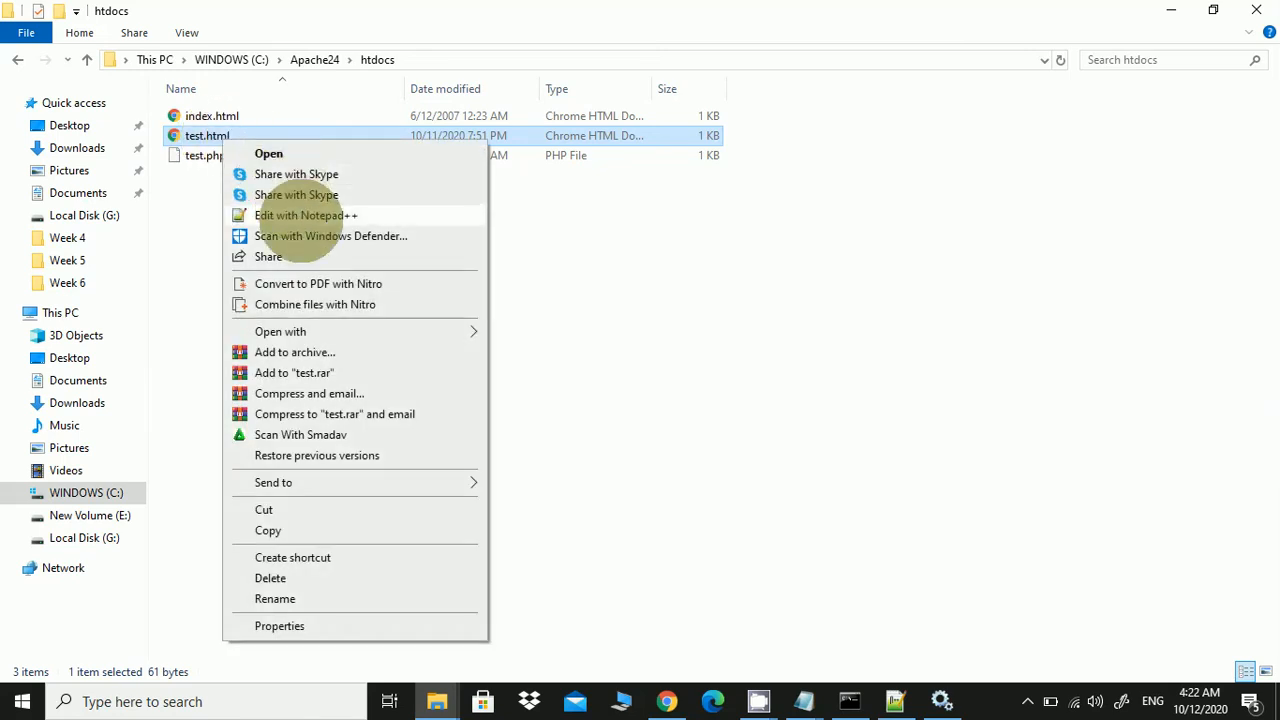
{"action": "left_click", "coordinate": [300, 215]}
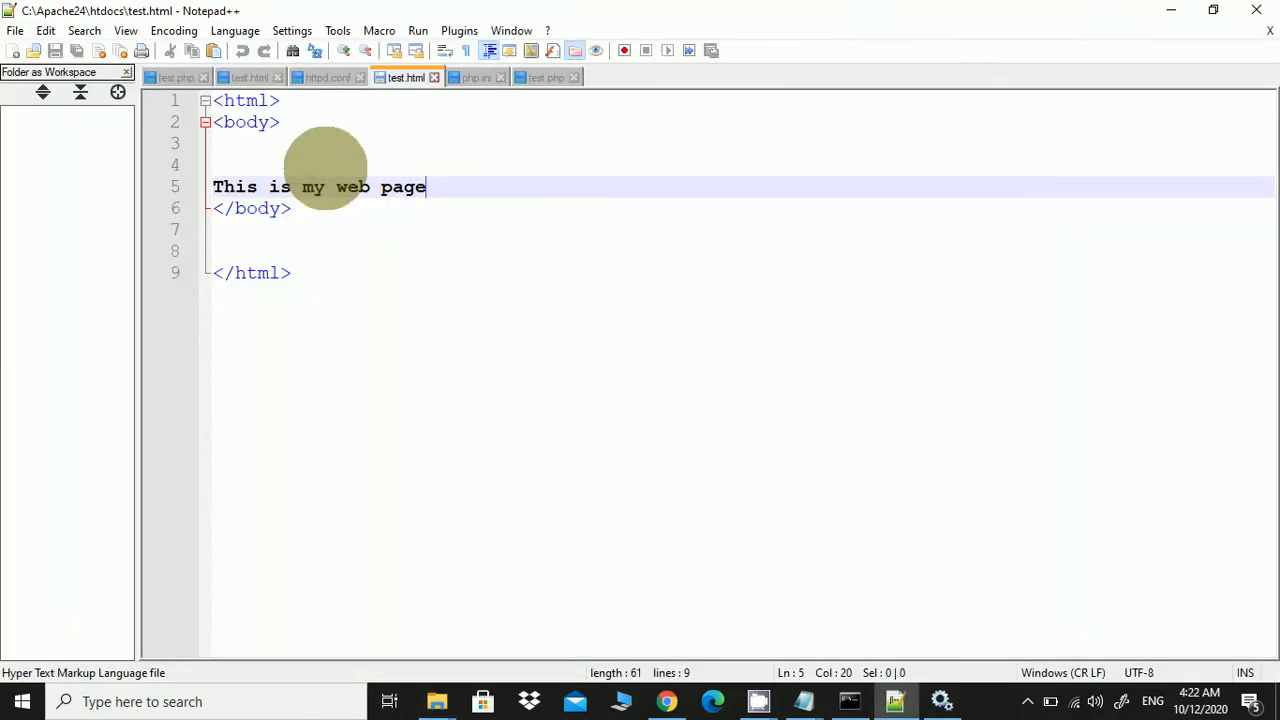
{"action": "left_click", "coordinate": [307, 146]}
Insert an empty <?php … ?> block above the page text in test.html
{"action": "key", "text": "Return"}
{"action": "key", "text": "Return"}
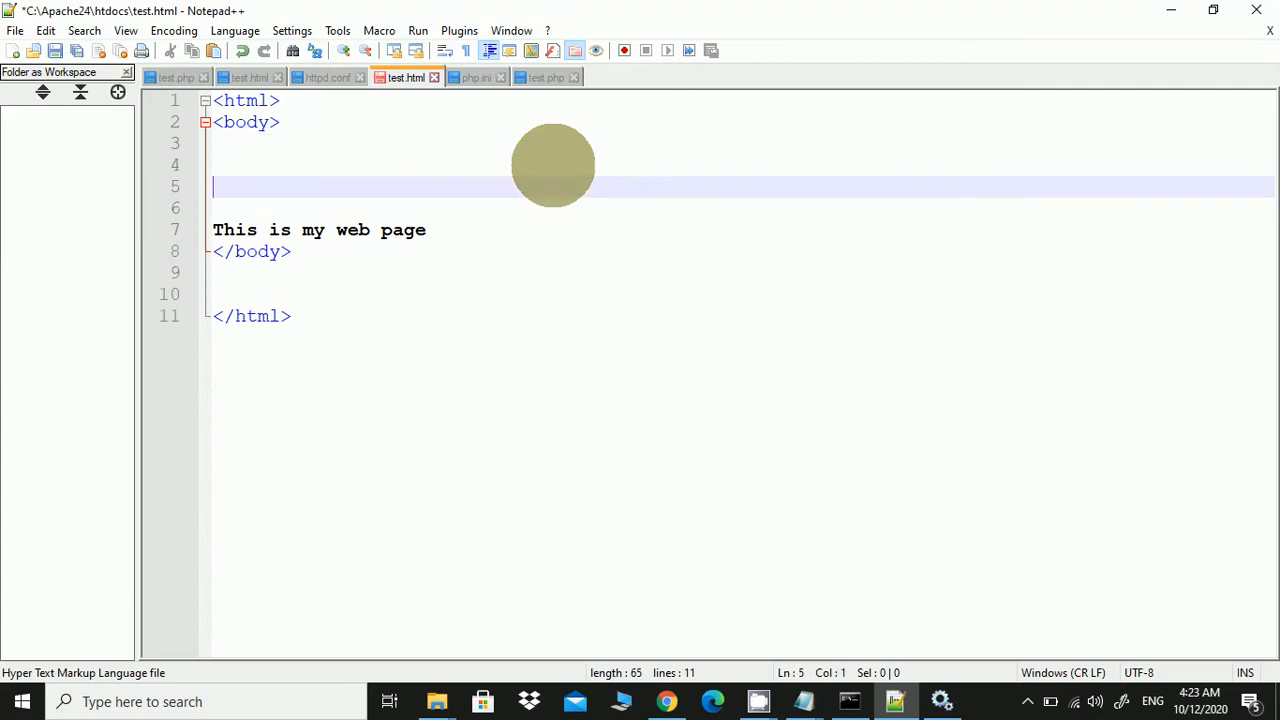
{"action": "key", "text": "Up"}
{"action": "type", "text": "<"}
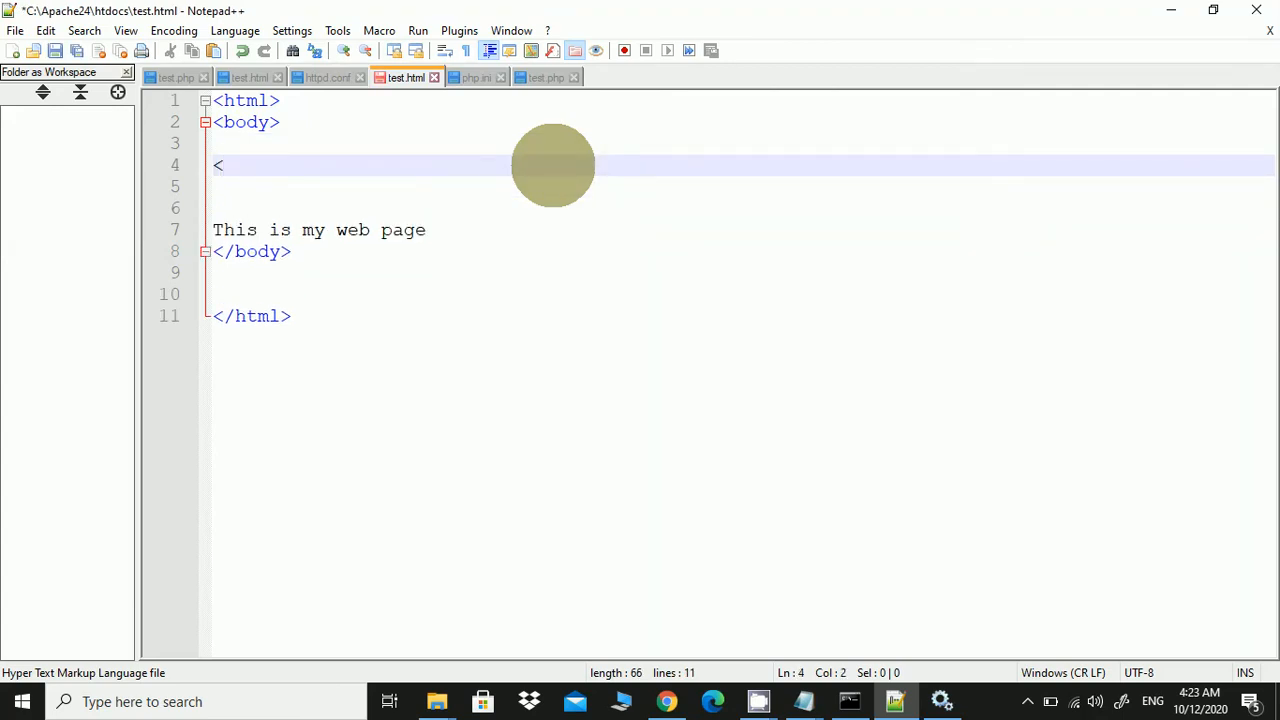
{"action": "type", "text": "?php"}
{"action": "key", "text": "Return"}
{"action": "key", "text": "Return"}
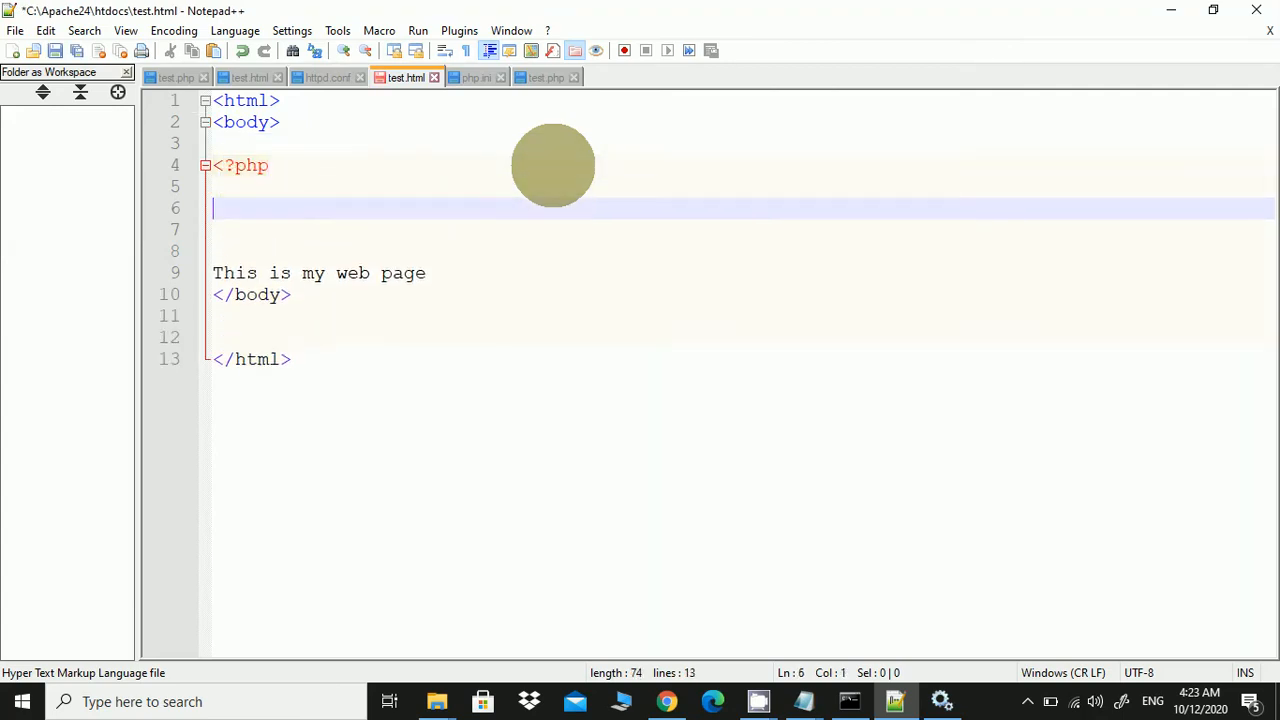
{"action": "key", "text": "Return"}
{"action": "type", "text": "?>"}
Fill the block with '$var1 = 56;' and 'echo $var1;', then save test.html
{"action": "key", "text": "Up"}
{"action": "key", "text": "Up"}
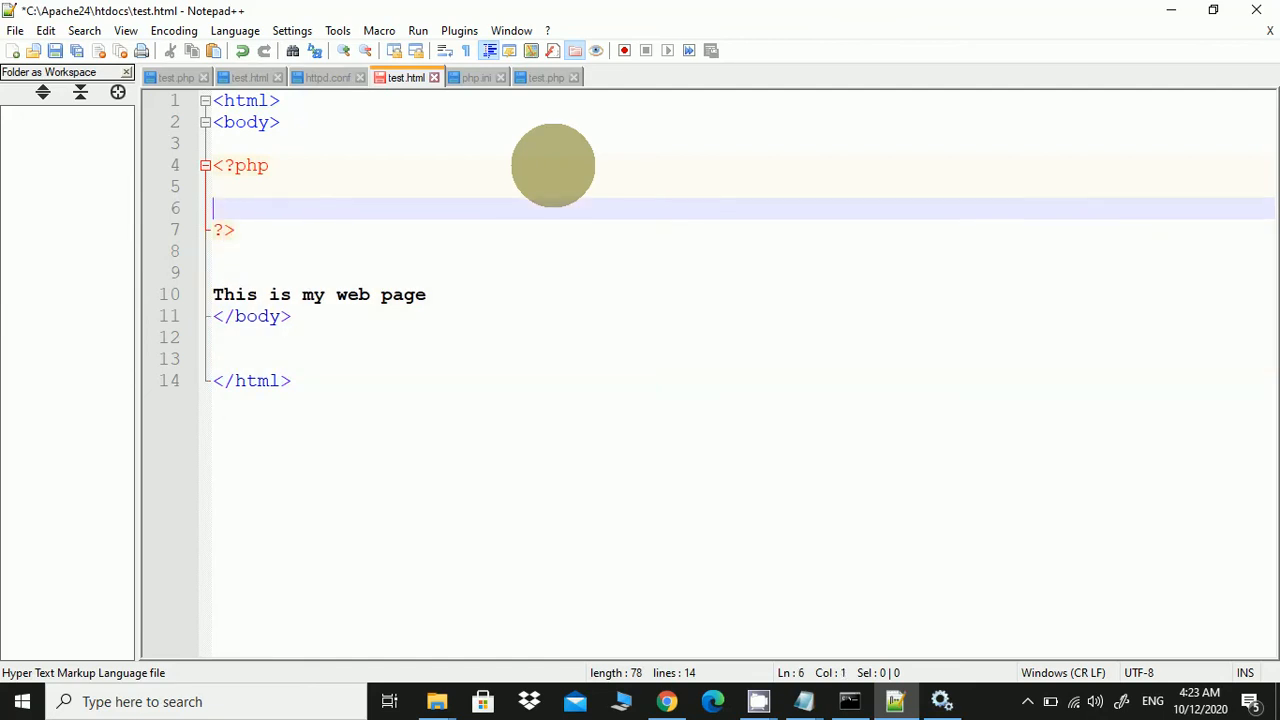
{"action": "key", "text": "Return"}
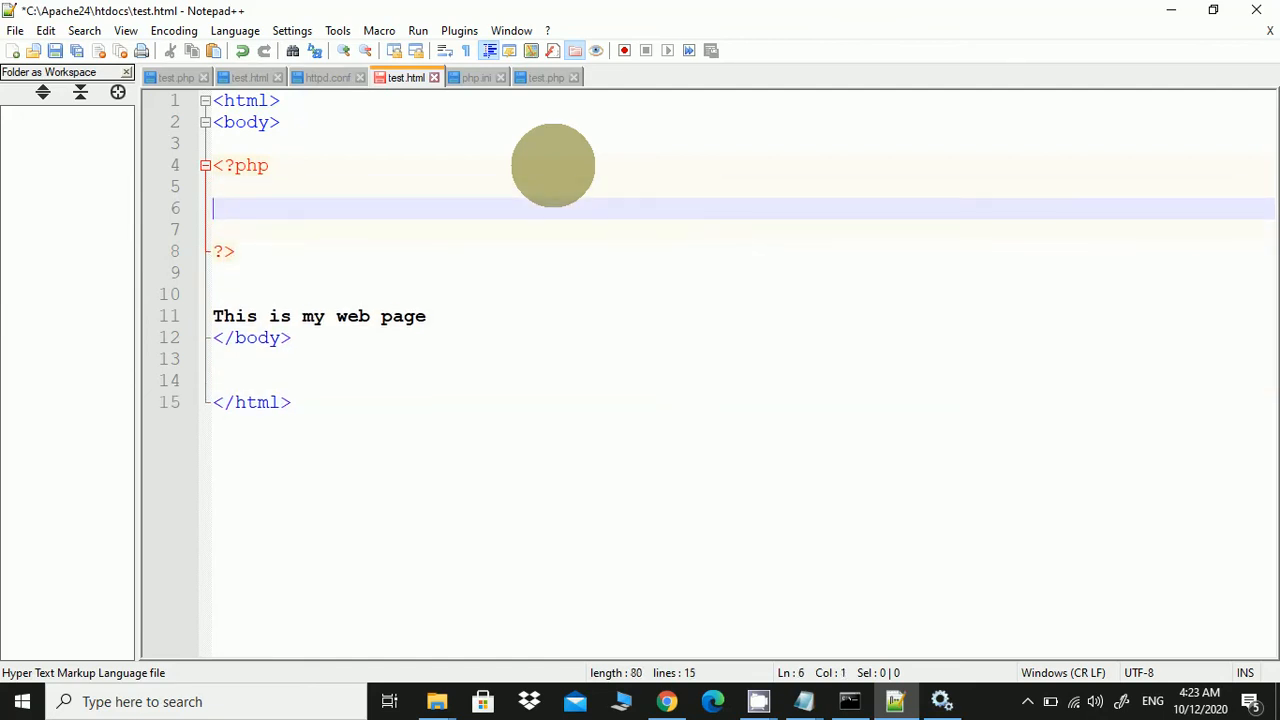
{"action": "type", "text": "$var"}
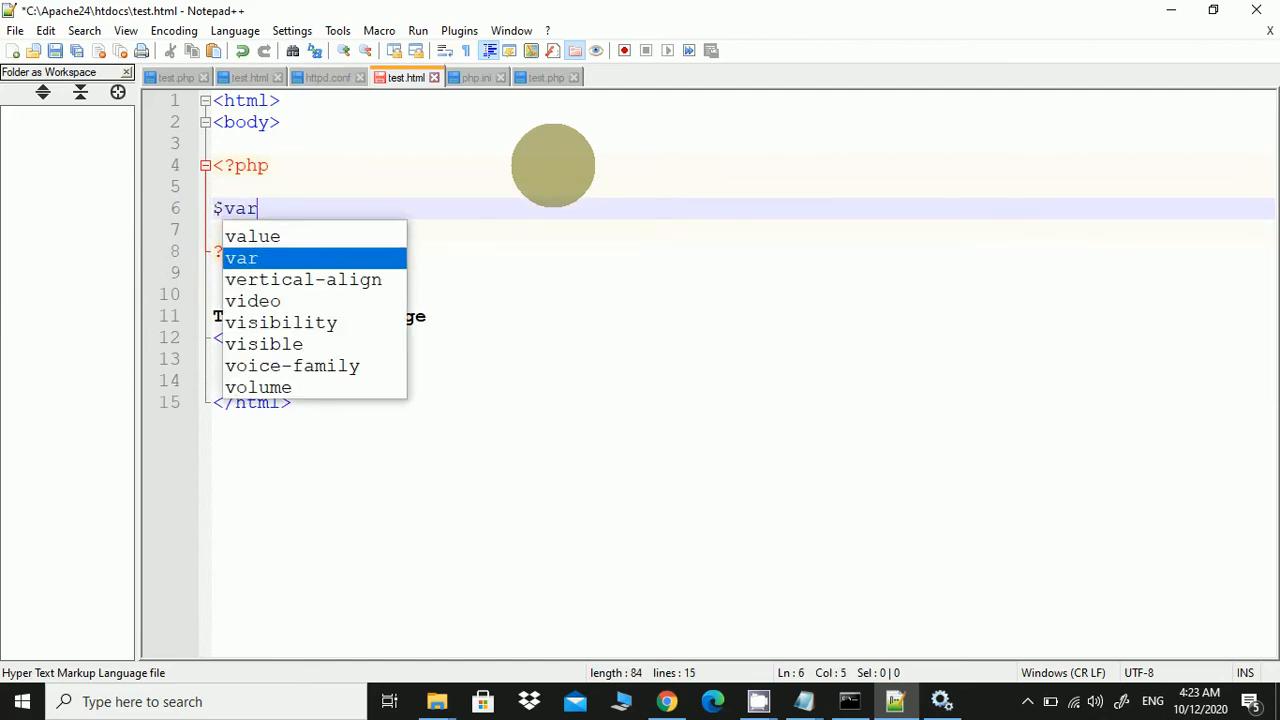
{"action": "type", "text": "1"}
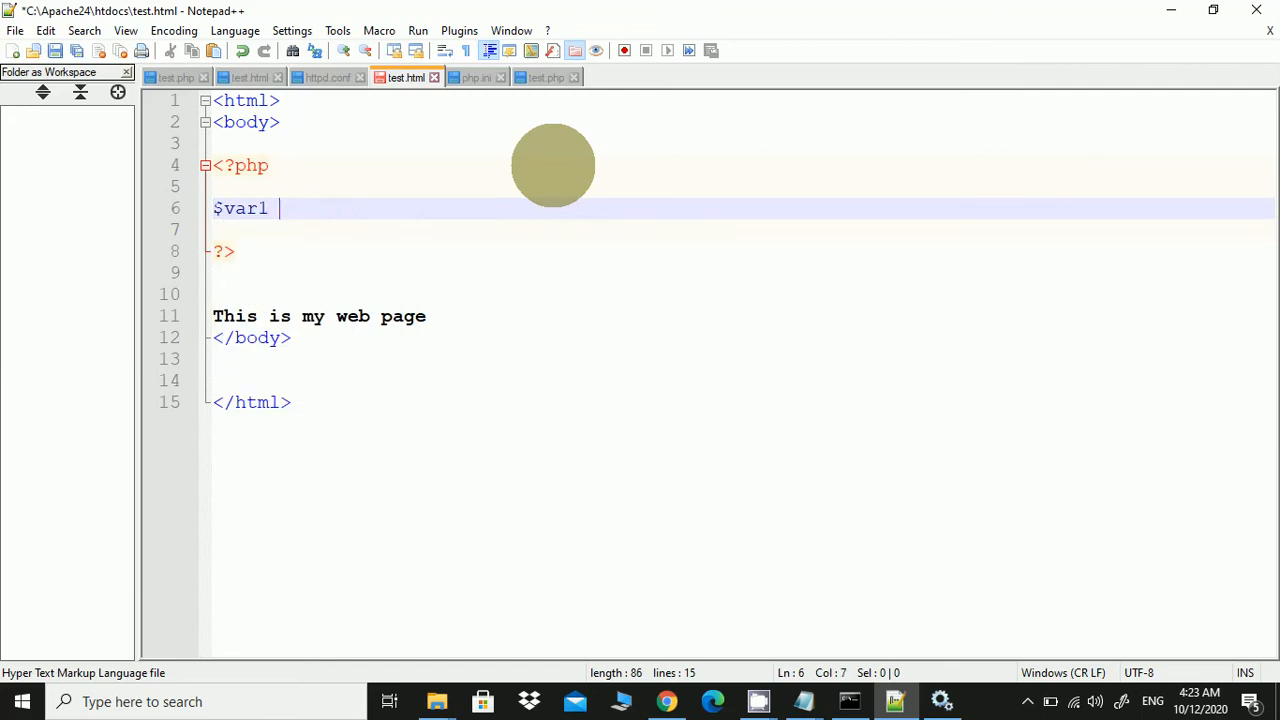
{"action": "type", "text": " = 56"}
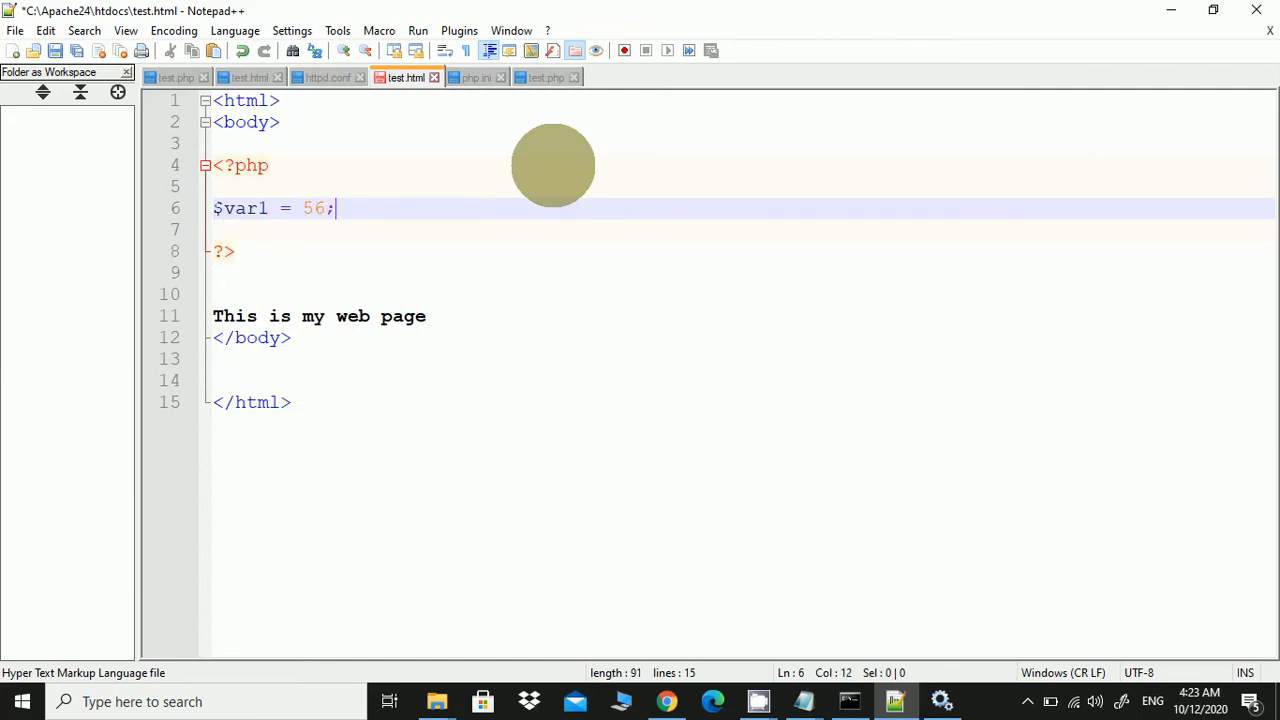
{"action": "type", "text": ";"}
{"action": "key", "text": "Return"}
{"action": "key", "text": "Return"}
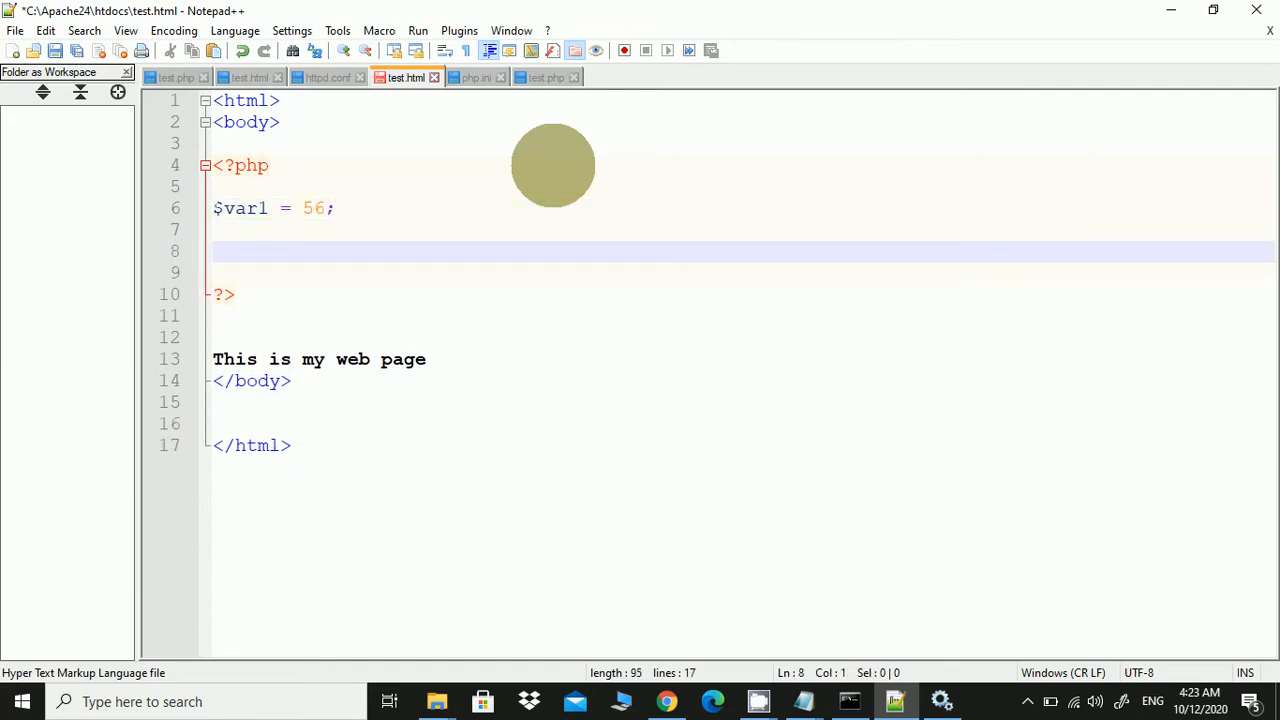
{"action": "type", "text": "scho"}
{"action": "key", "text": "BackSpace"}
{"action": "key", "text": "BackSpace"}
{"action": "key", "text": "BackSpace"}
{"action": "key", "text": "BackSpace"}
{"action": "type", "text": "echo $"}
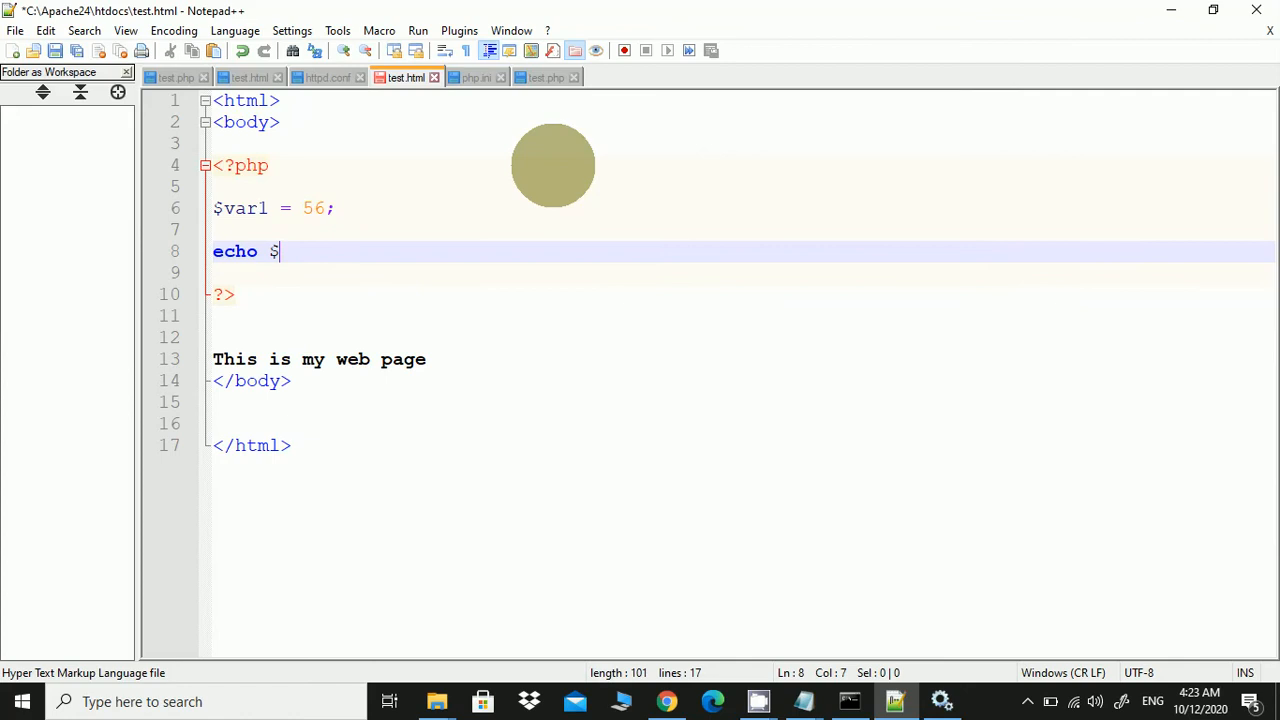
{"action": "type", "text": "var1;"}
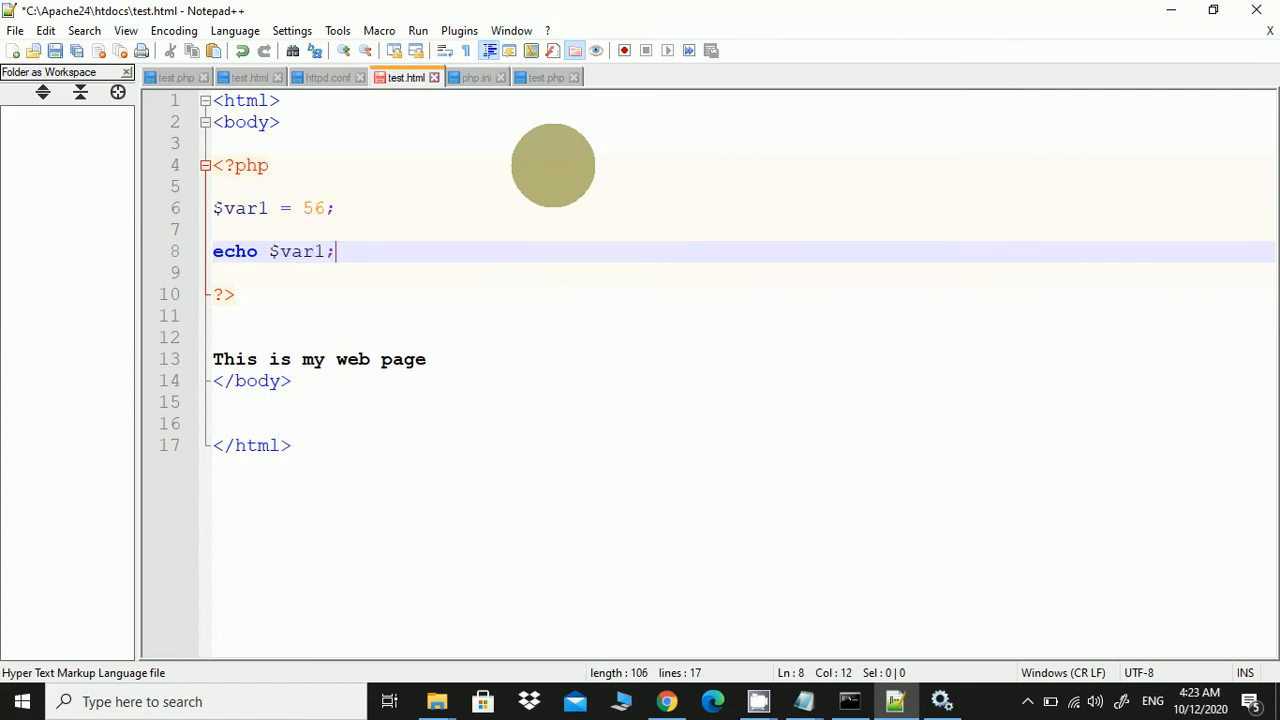
{"action": "key", "text": "ctrl+s"}
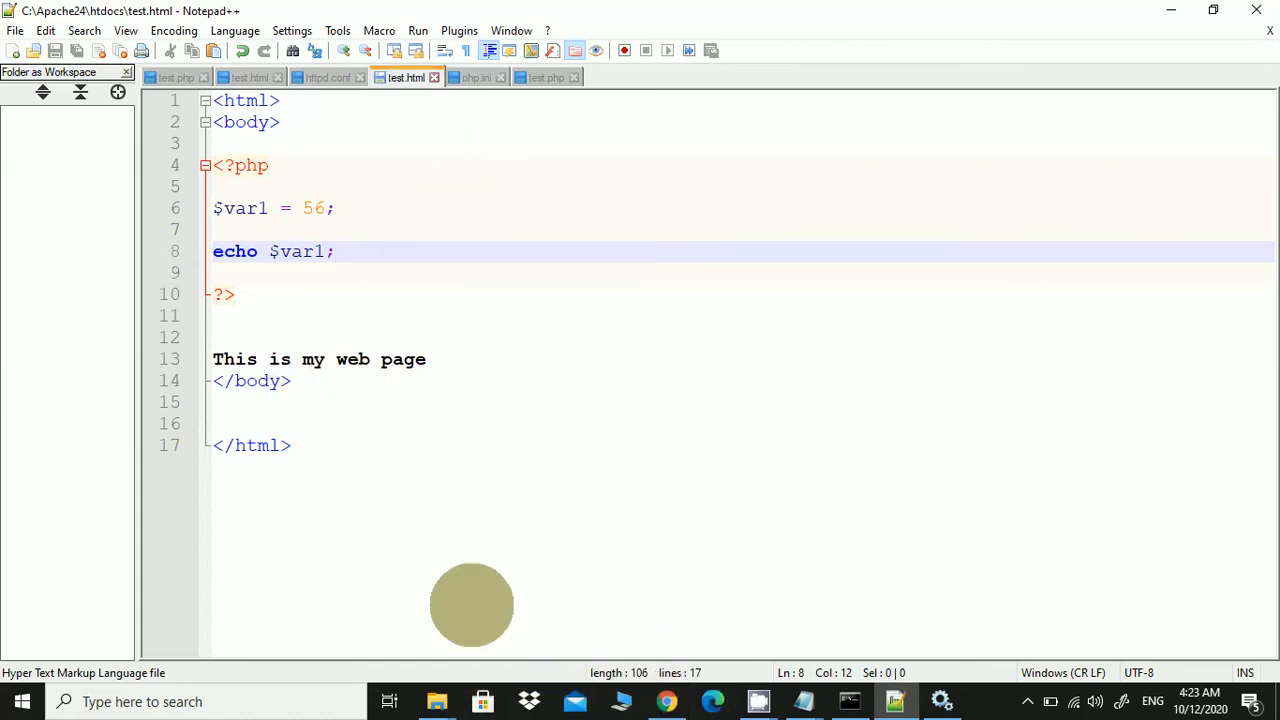
Load localhost/test.html in Chrome, which shows only 'This is my web page', then return to Notepad++
{"action": "left_click", "coordinate": [436, 695]}
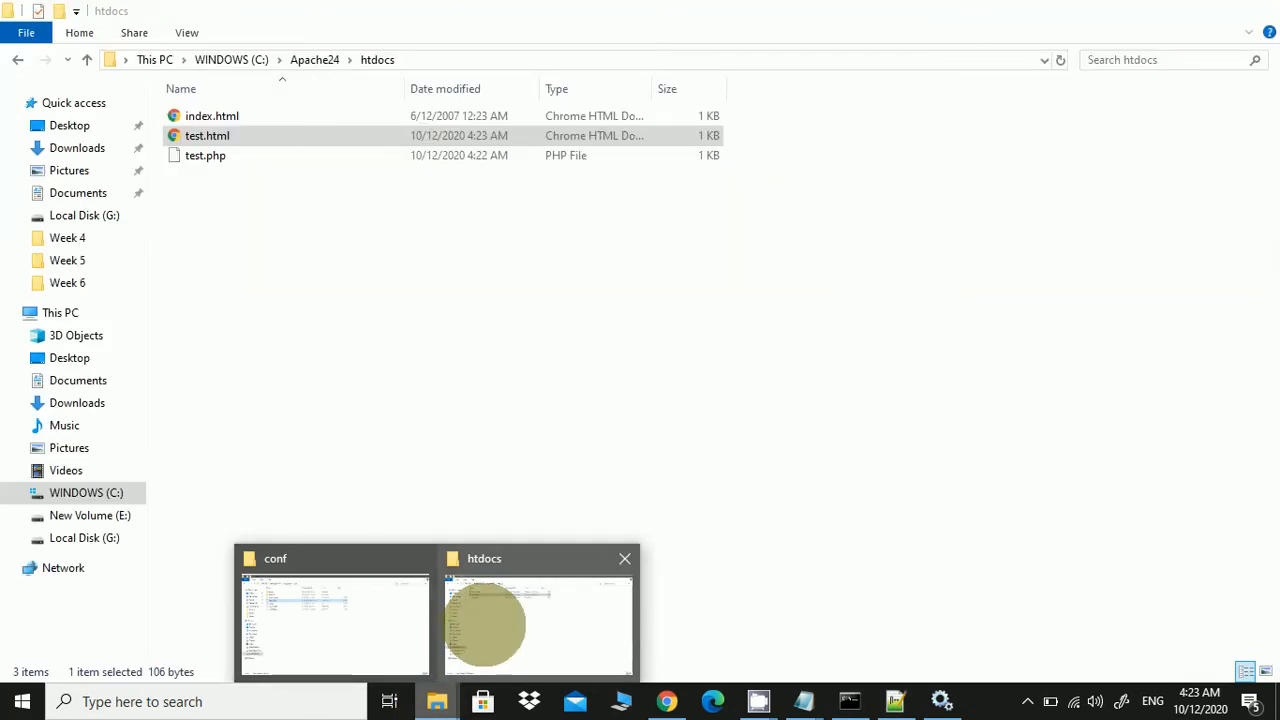
{"action": "left_click", "coordinate": [485, 625]}
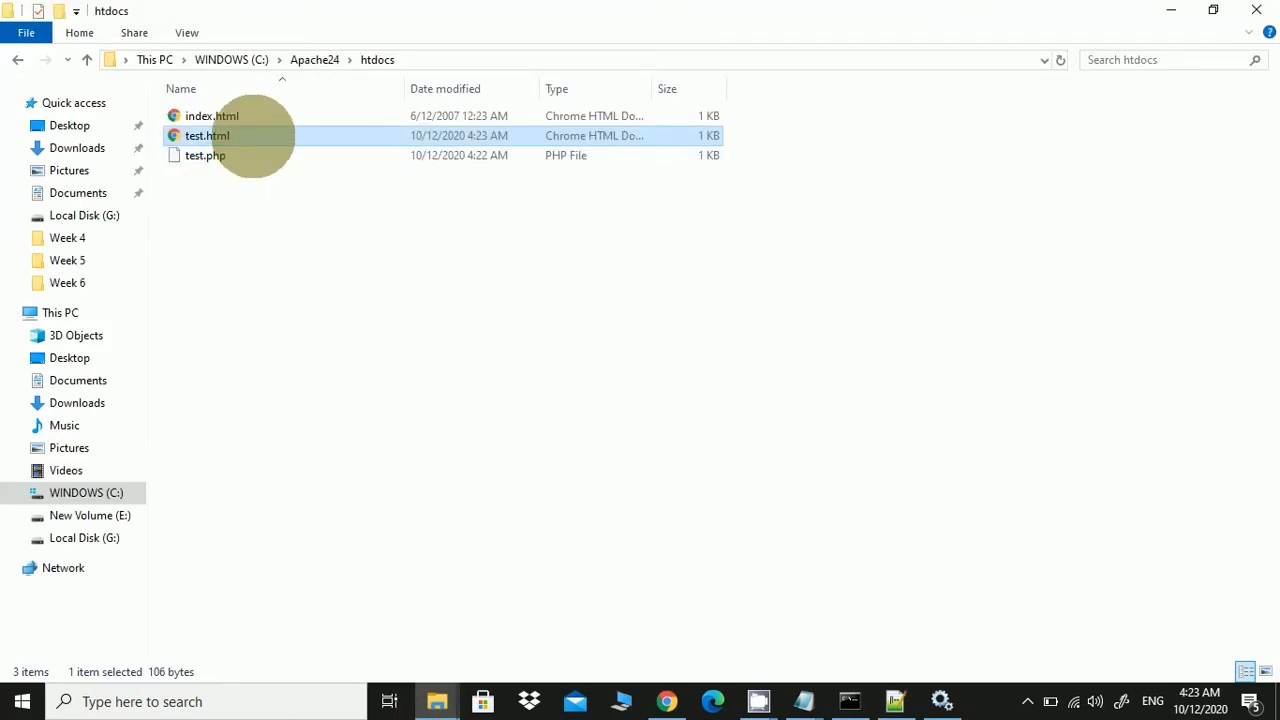
{"action": "left_click", "coordinate": [667, 700]}
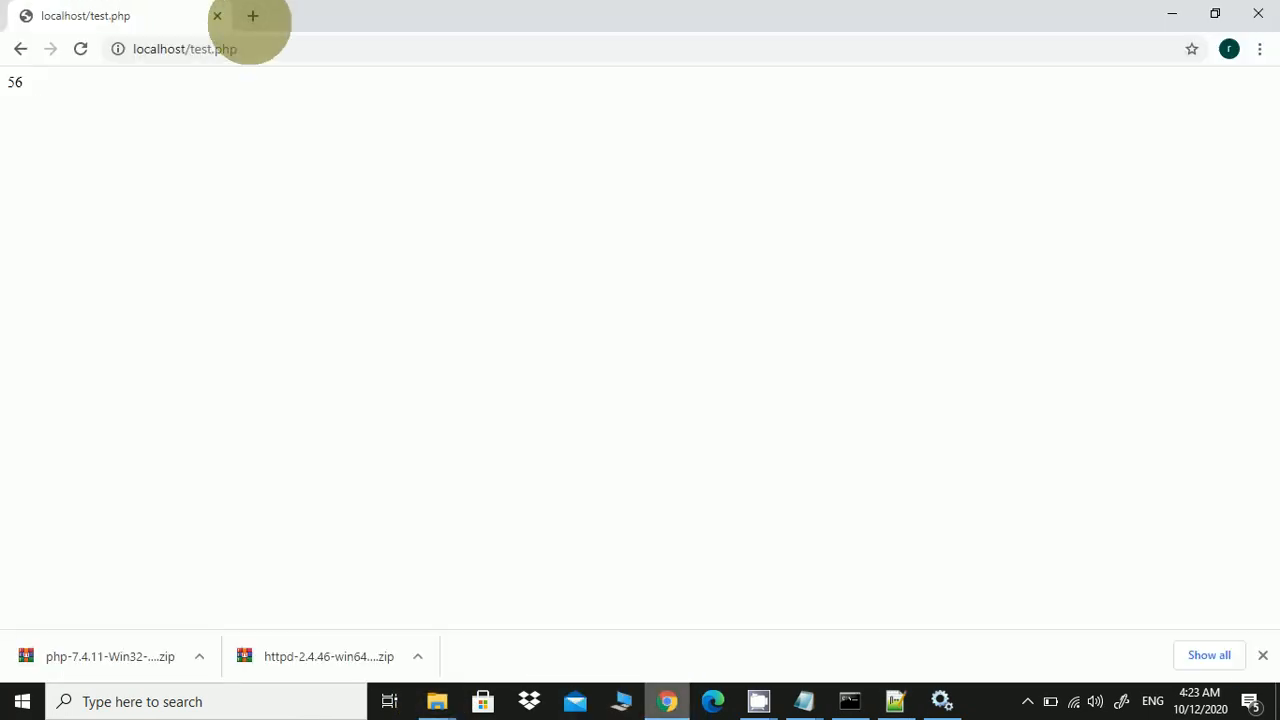
{"action": "left_click_drag", "start_coordinate": [211, 49], "coordinate": [262, 55]}
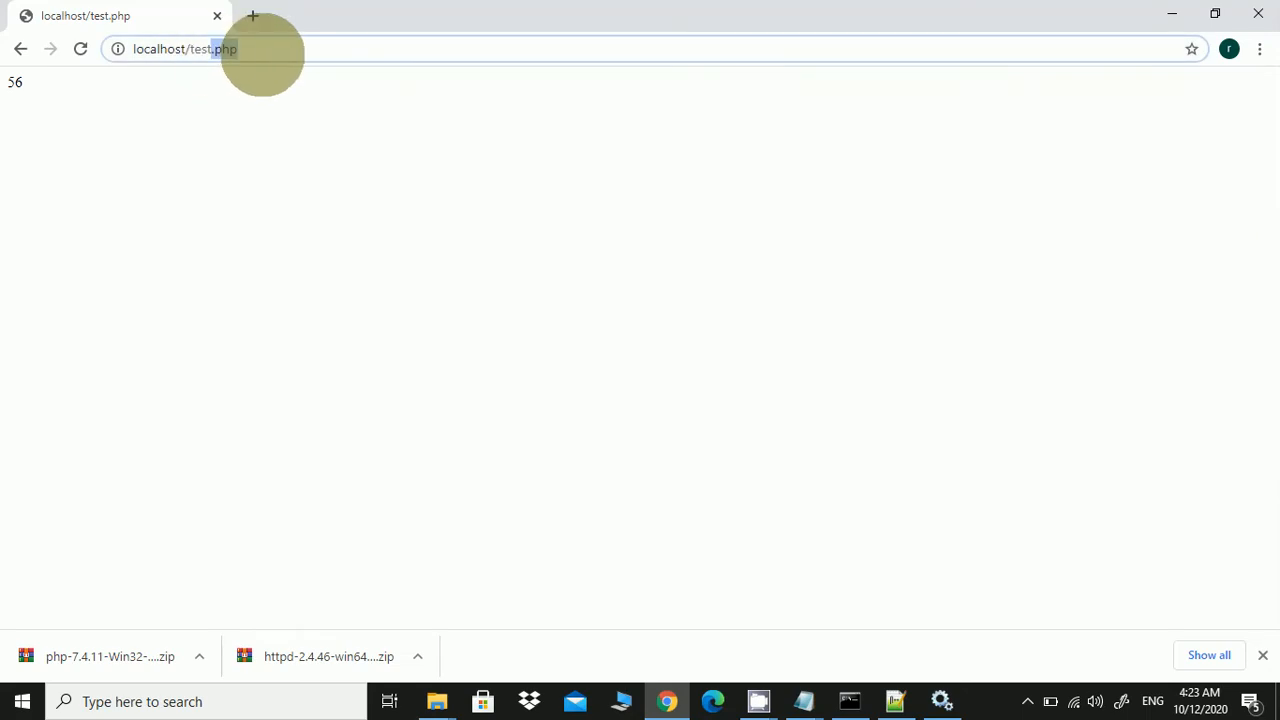
{"action": "key", "text": "BackSpace"}
{"action": "type", "text": "html"}
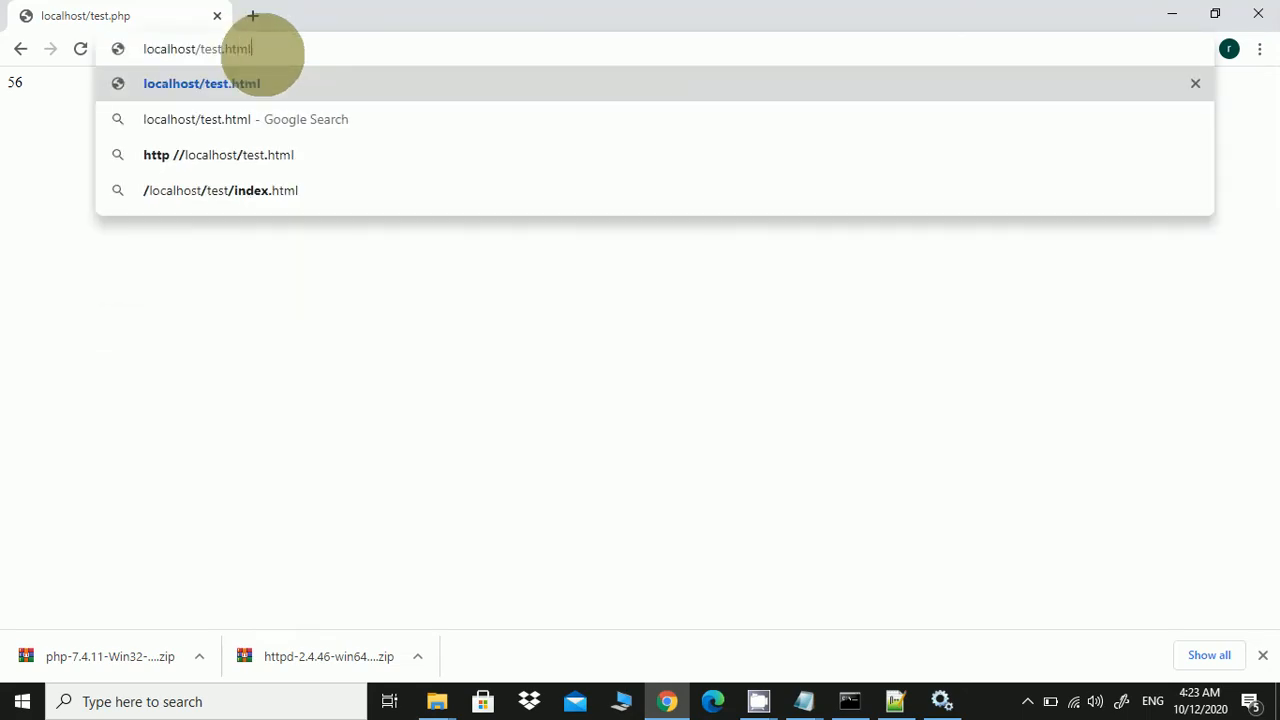
{"action": "key", "text": "Return"}
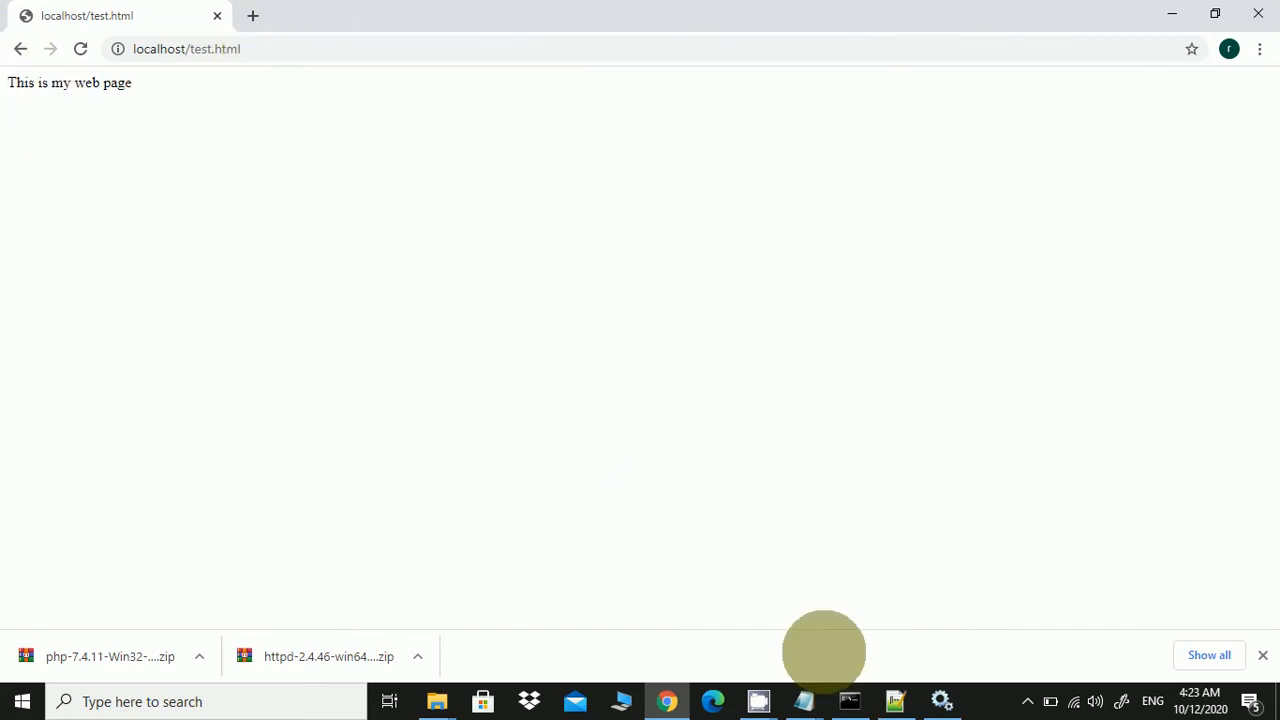
{"action": "left_click", "coordinate": [890, 697]}
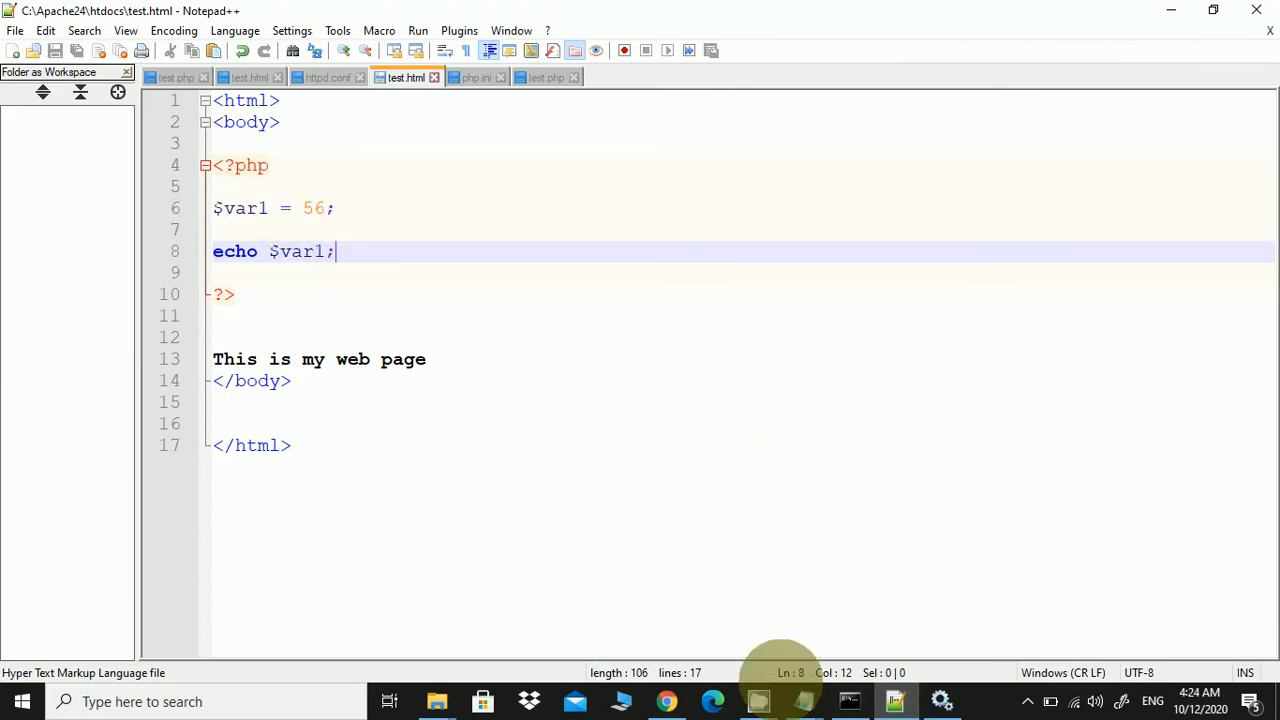
Append .html to line 539 so it reads 'AddType application/x-httpd-php .php .html', and save httpd.conf
{"action": "mouse_move", "coordinate": [790, 688]}
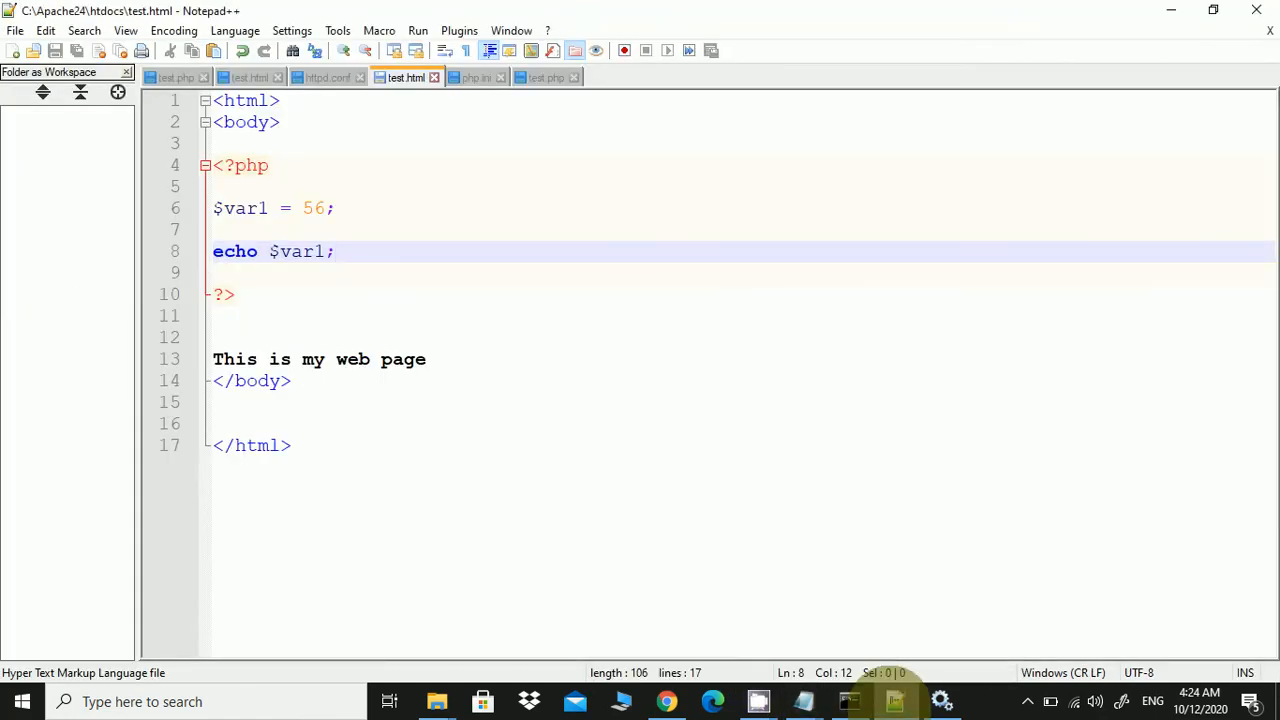
{"action": "left_click", "coordinate": [328, 77]}
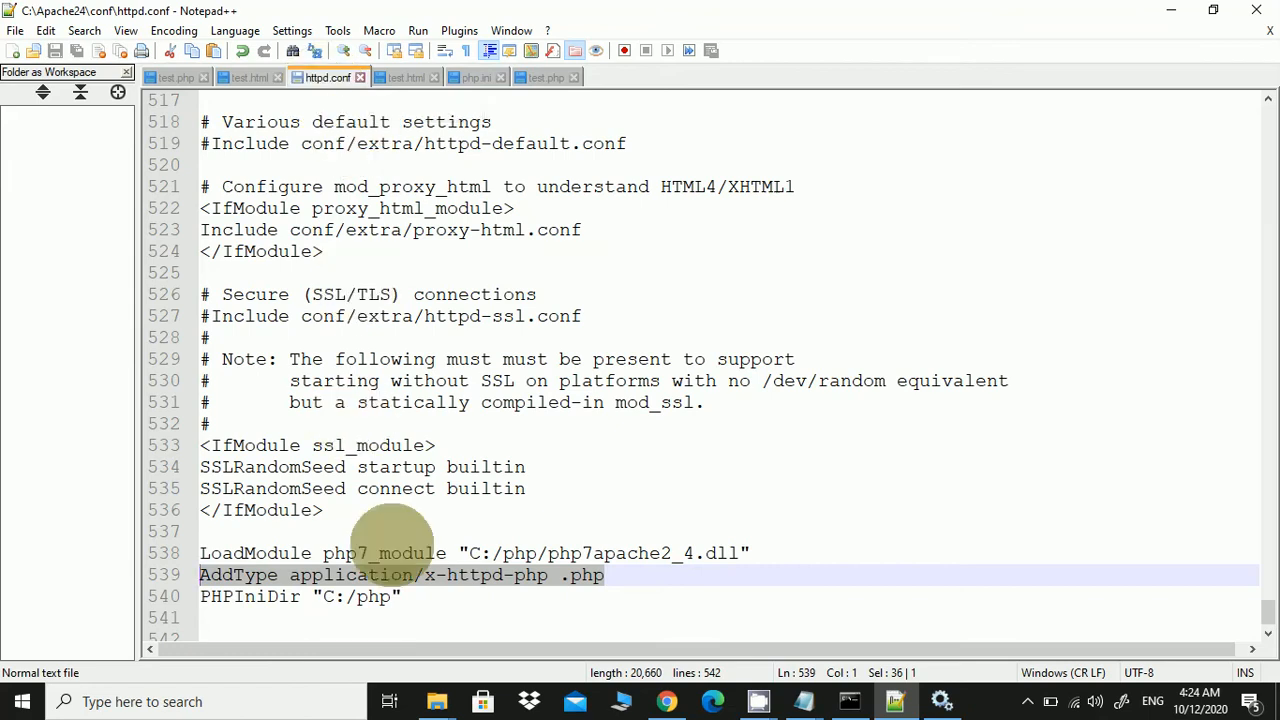
{"action": "left_click", "coordinate": [670, 580]}
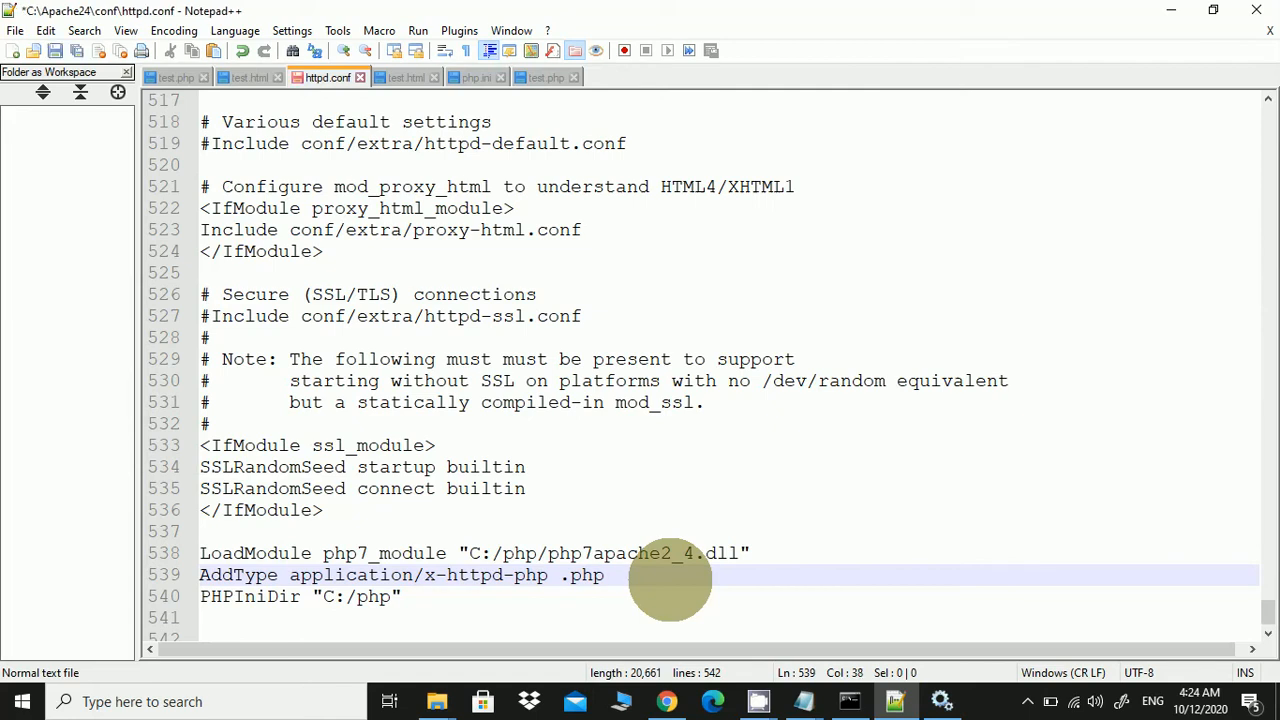
{"action": "type", "text": ".html"}
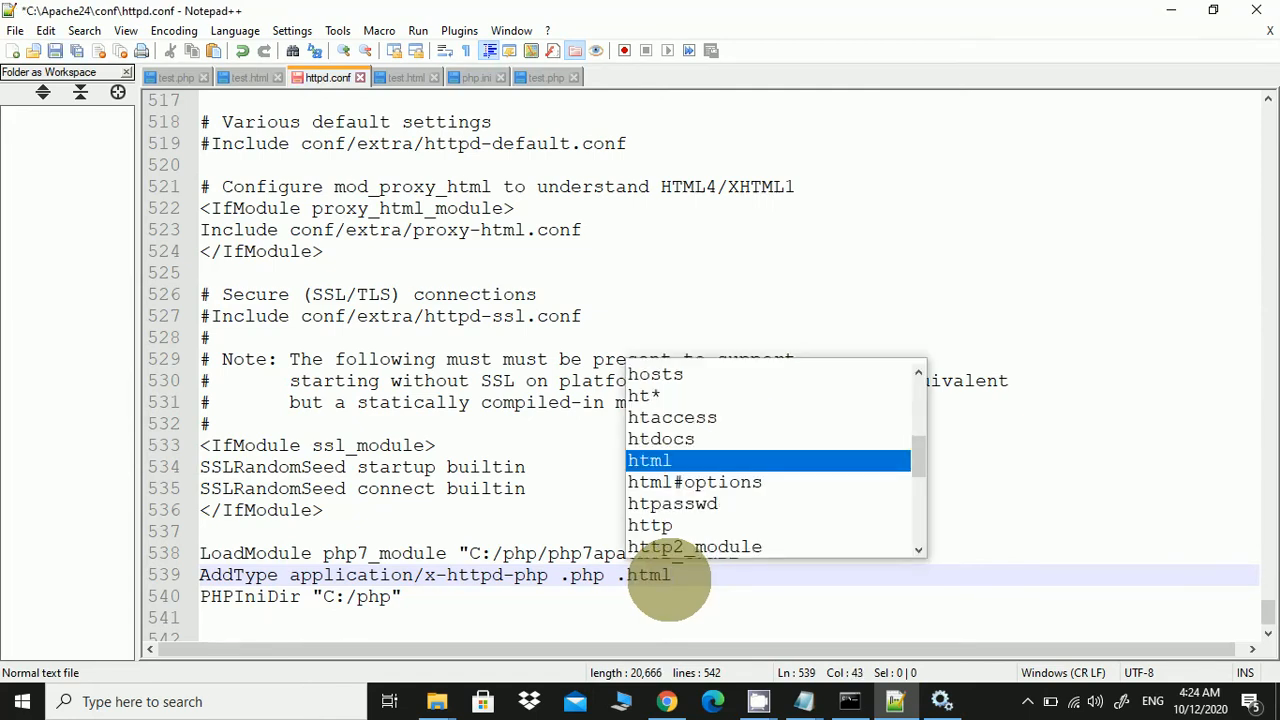
{"action": "left_click", "coordinate": [663, 580]}
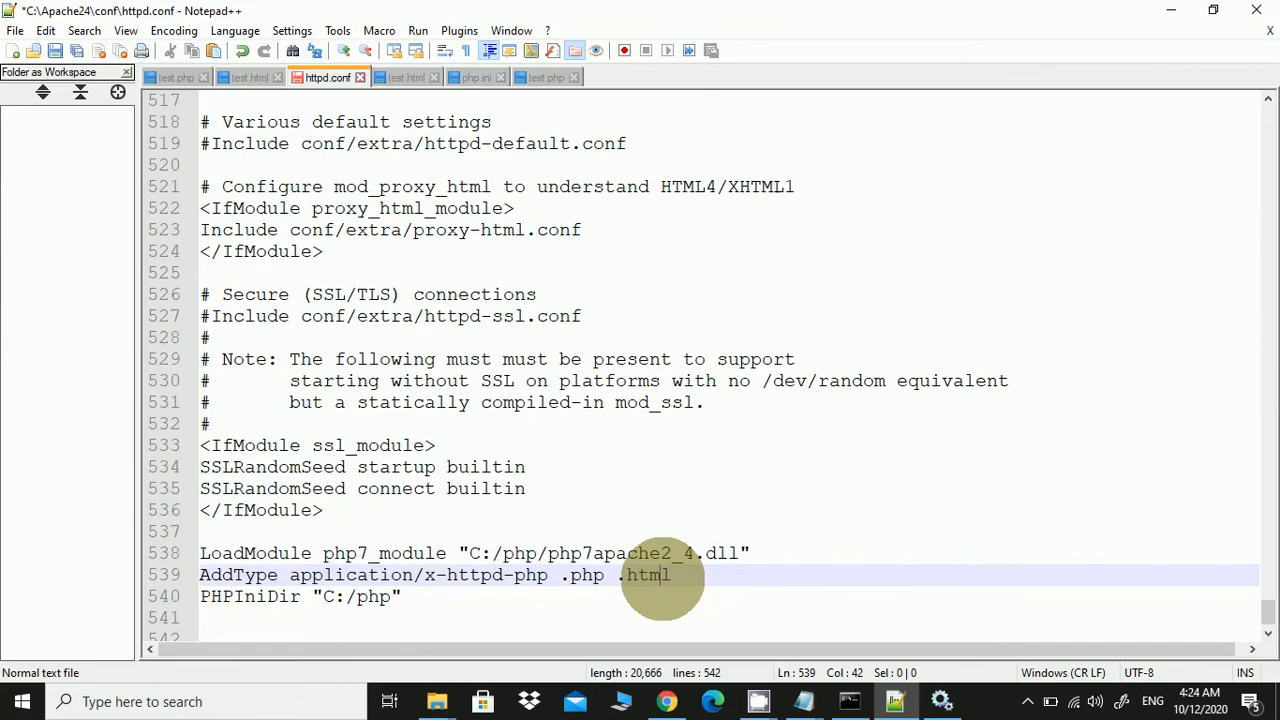
{"action": "left_click_drag", "start_coordinate": [668, 578], "coordinate": [616, 575]}
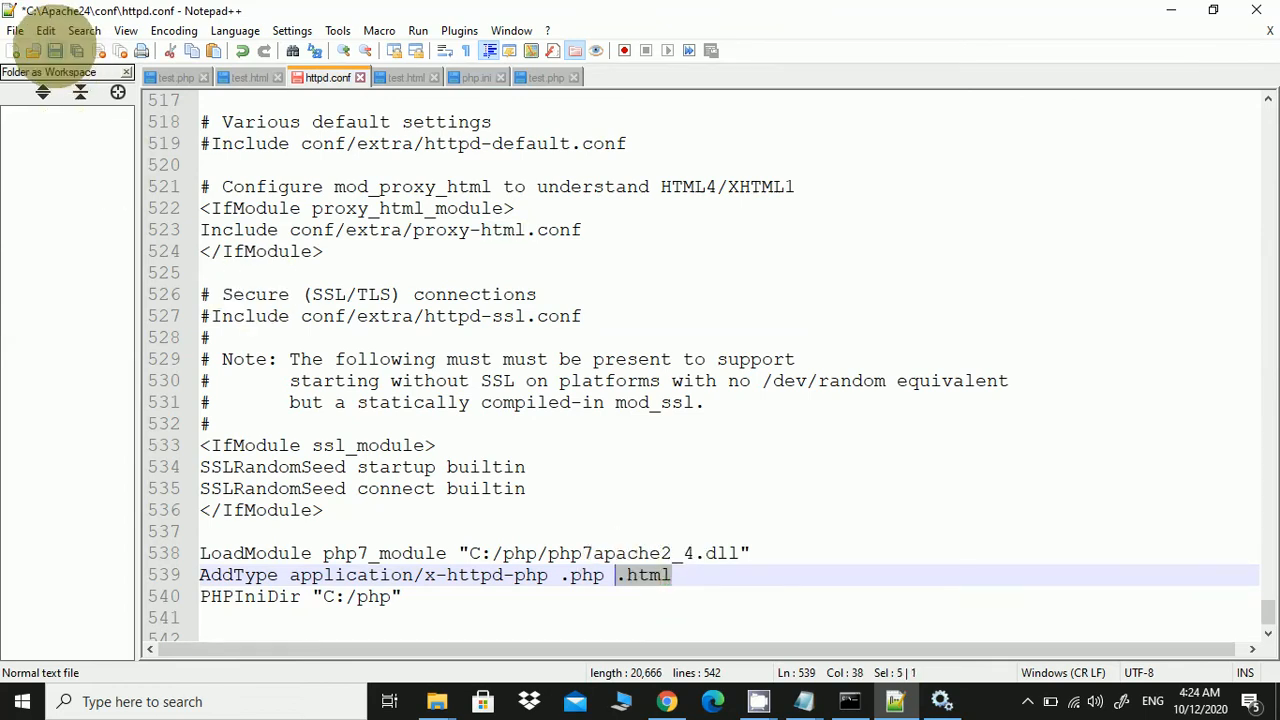
{"action": "left_click", "coordinate": [55, 50]}
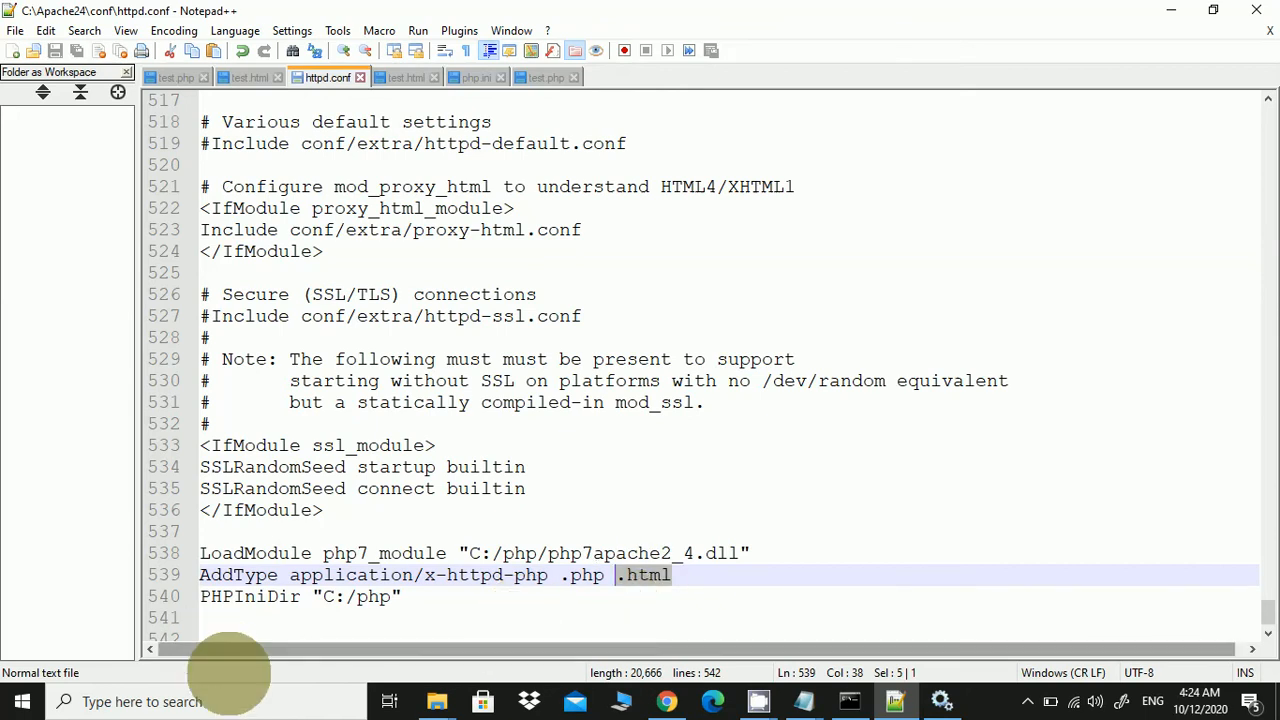
Open Services through Windows search and restart the Apache2.4 service
{"action": "left_click", "coordinate": [251, 700]}
{"action": "type", "text": "serv"}
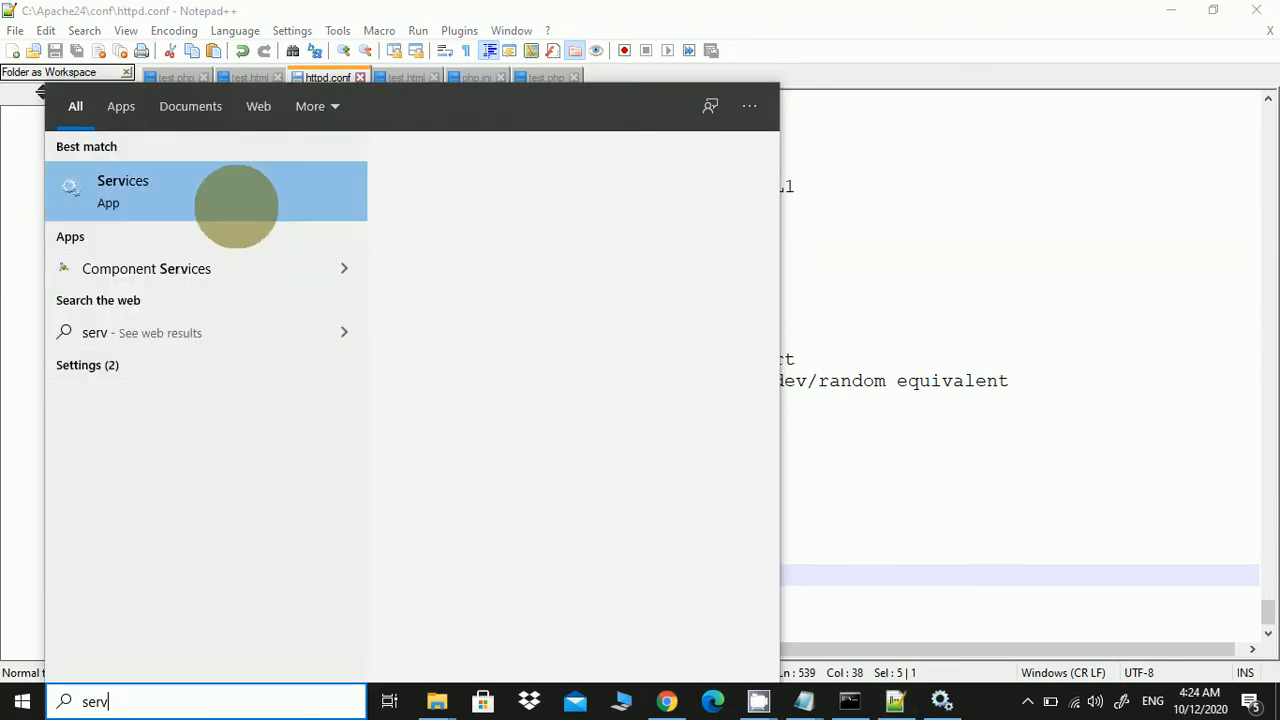
{"action": "left_click", "coordinate": [237, 206]}
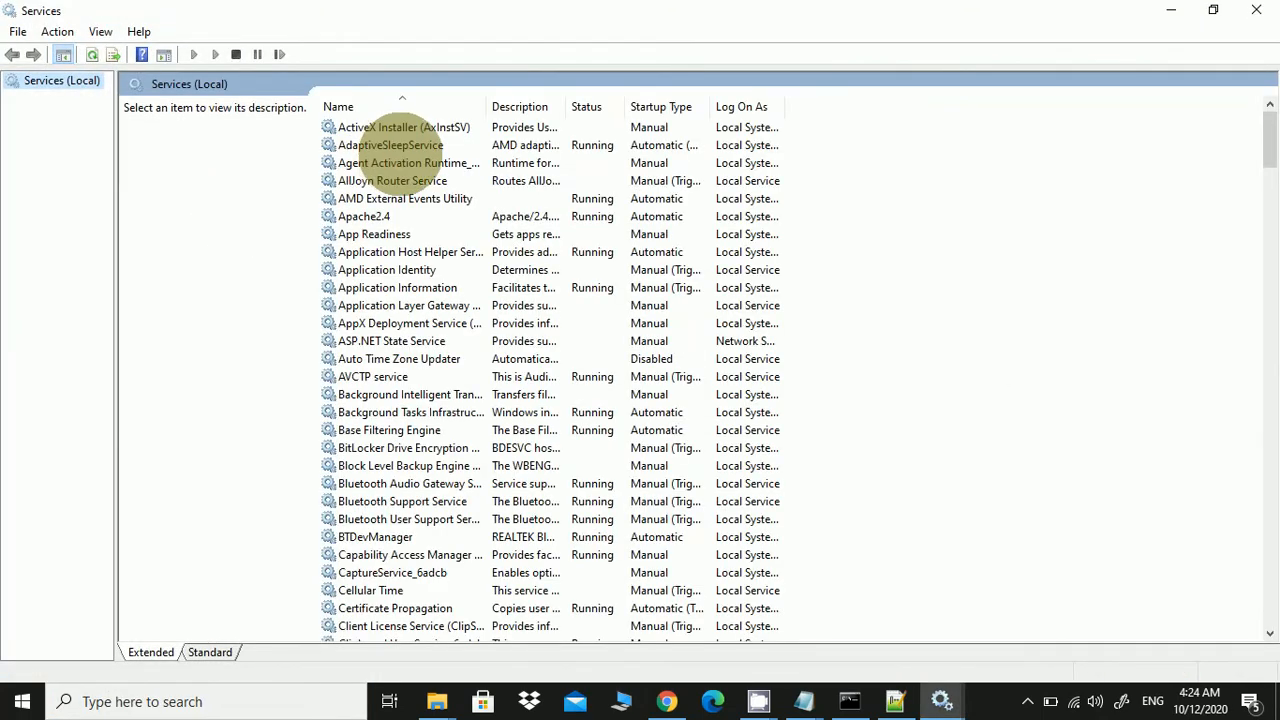
{"action": "right_click", "coordinate": [388, 217]}
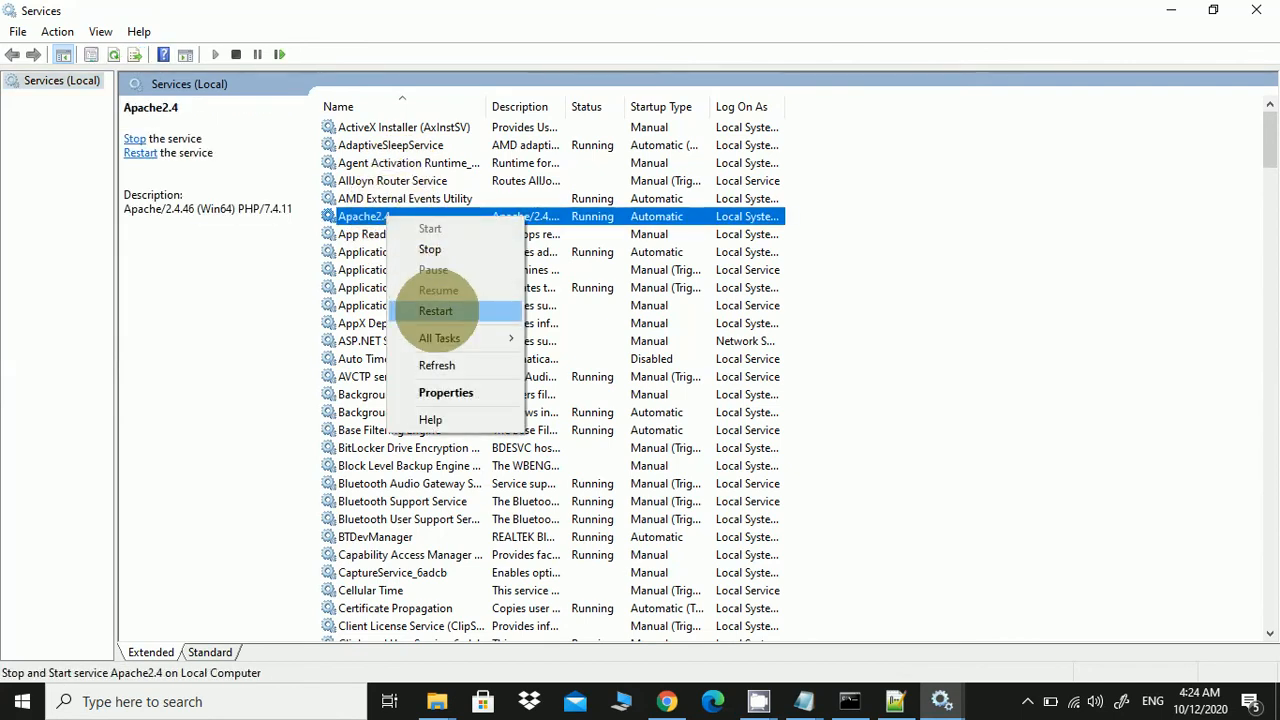
{"action": "left_click", "coordinate": [436, 311]}
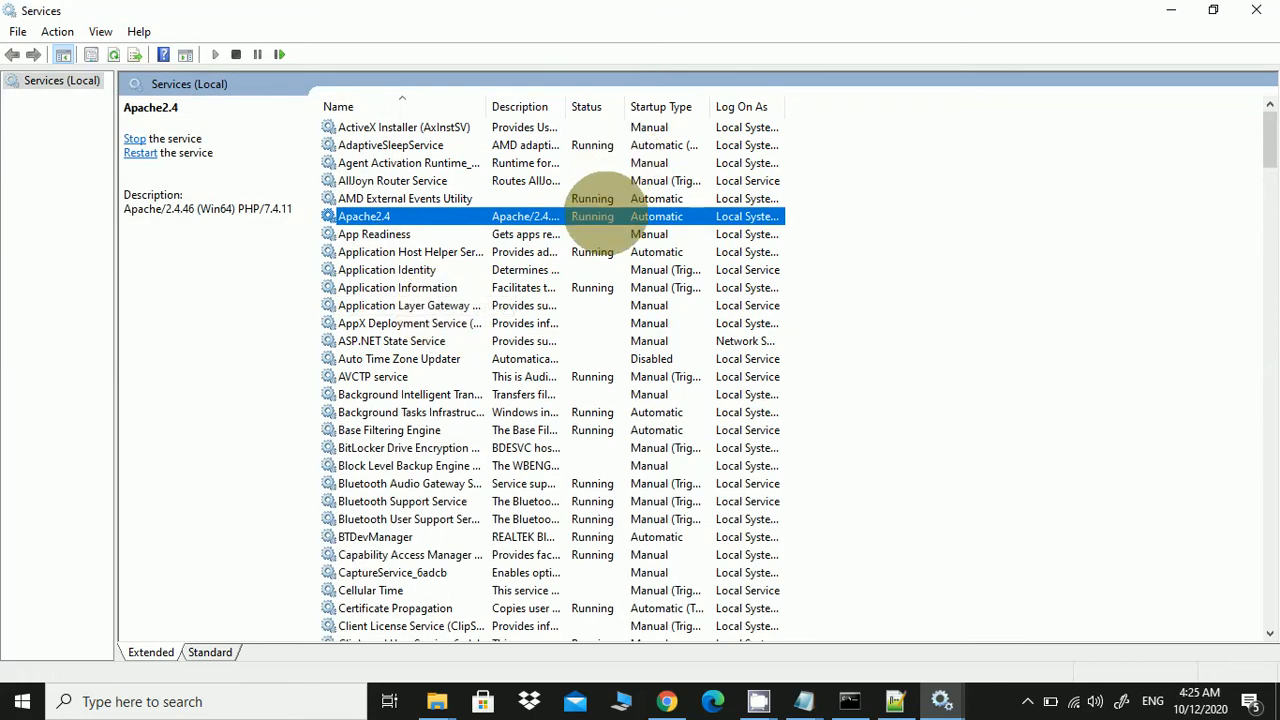
{"action": "left_click", "coordinate": [666, 701]}
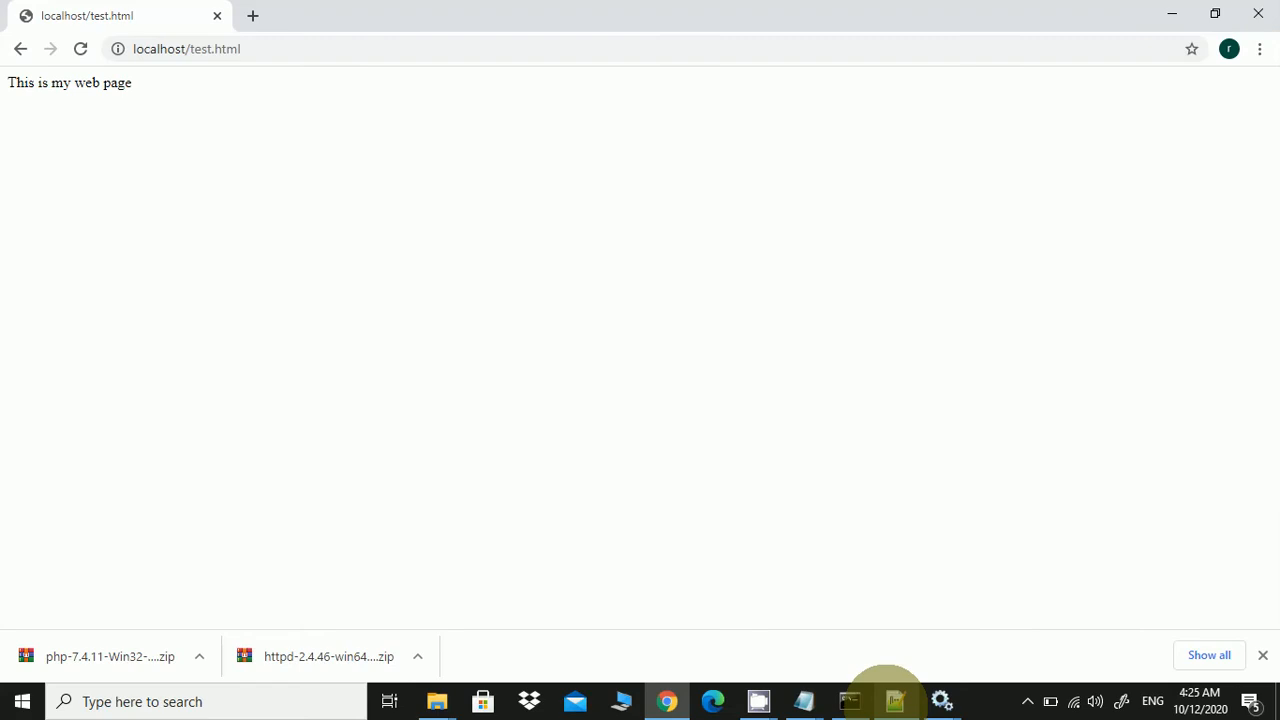
Check test.html's source, then reload localhost/test.html in Chrome to see '56 This is my web page'
{"action": "left_click", "coordinate": [895, 700]}
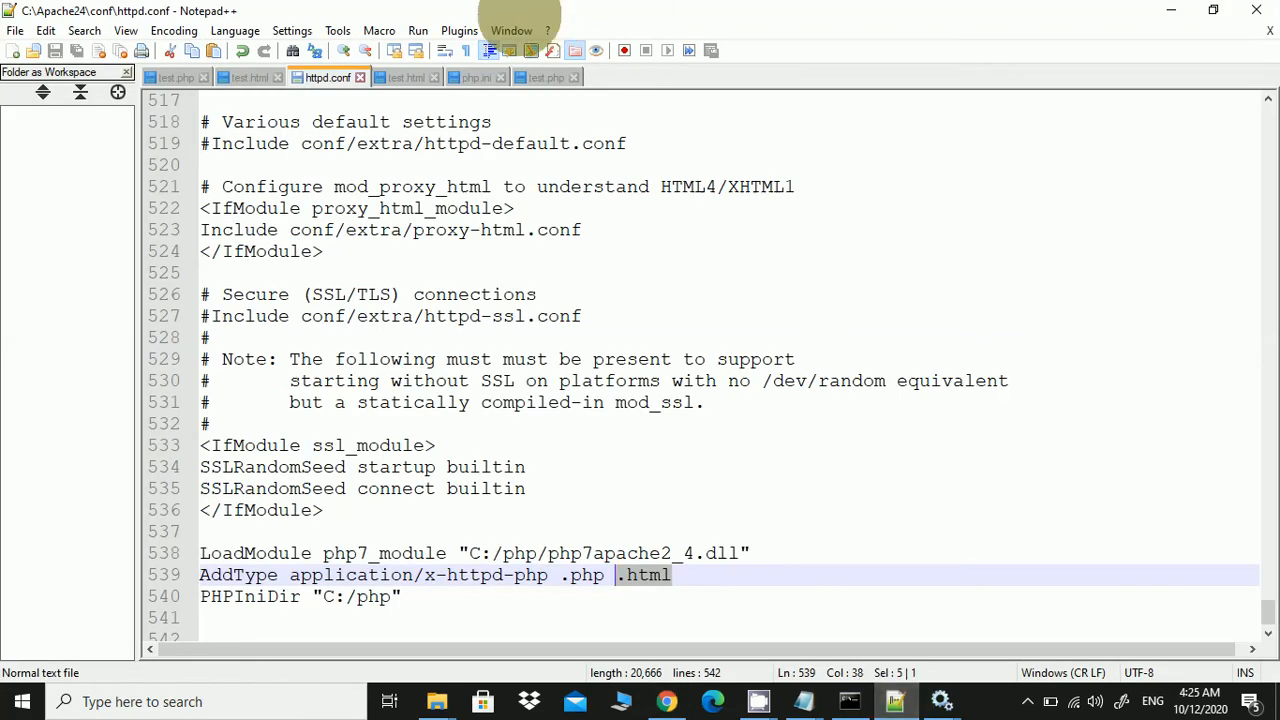
{"action": "left_click", "coordinate": [395, 77]}
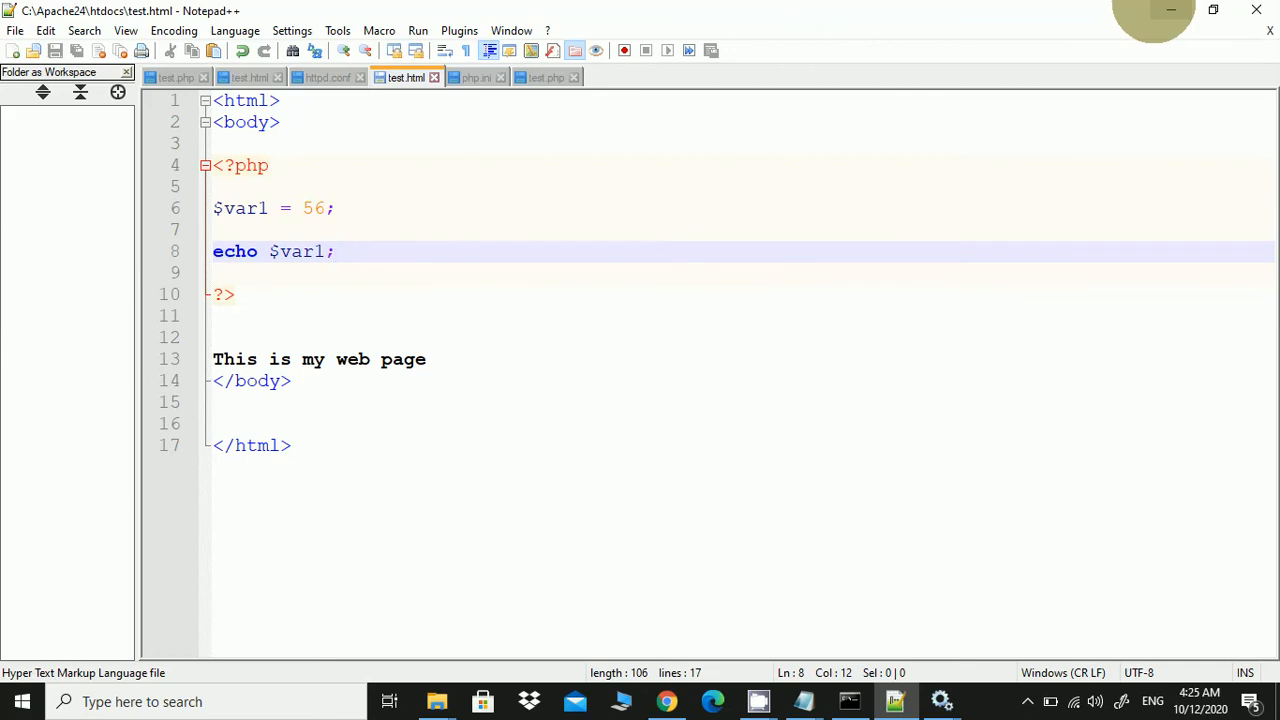
{"action": "left_click", "coordinate": [1168, 10]}
{"action": "left_click", "coordinate": [900, 698]}
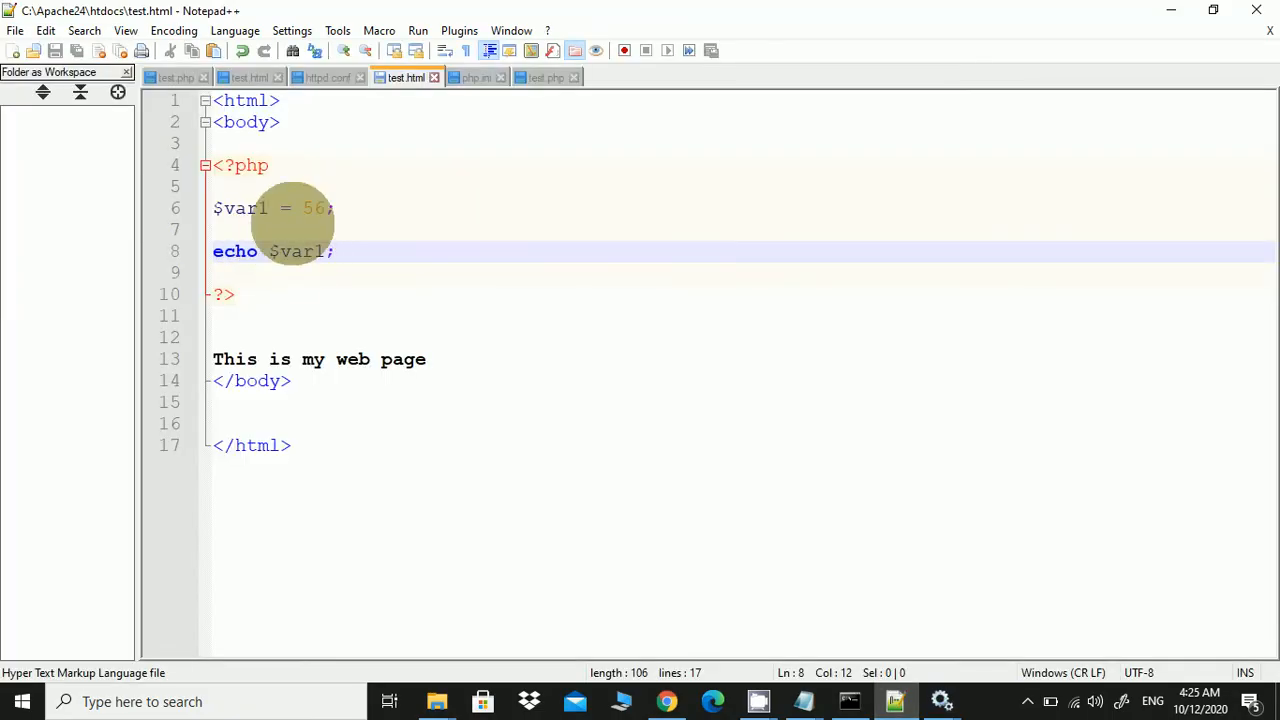
{"action": "left_click", "coordinate": [1170, 10]}
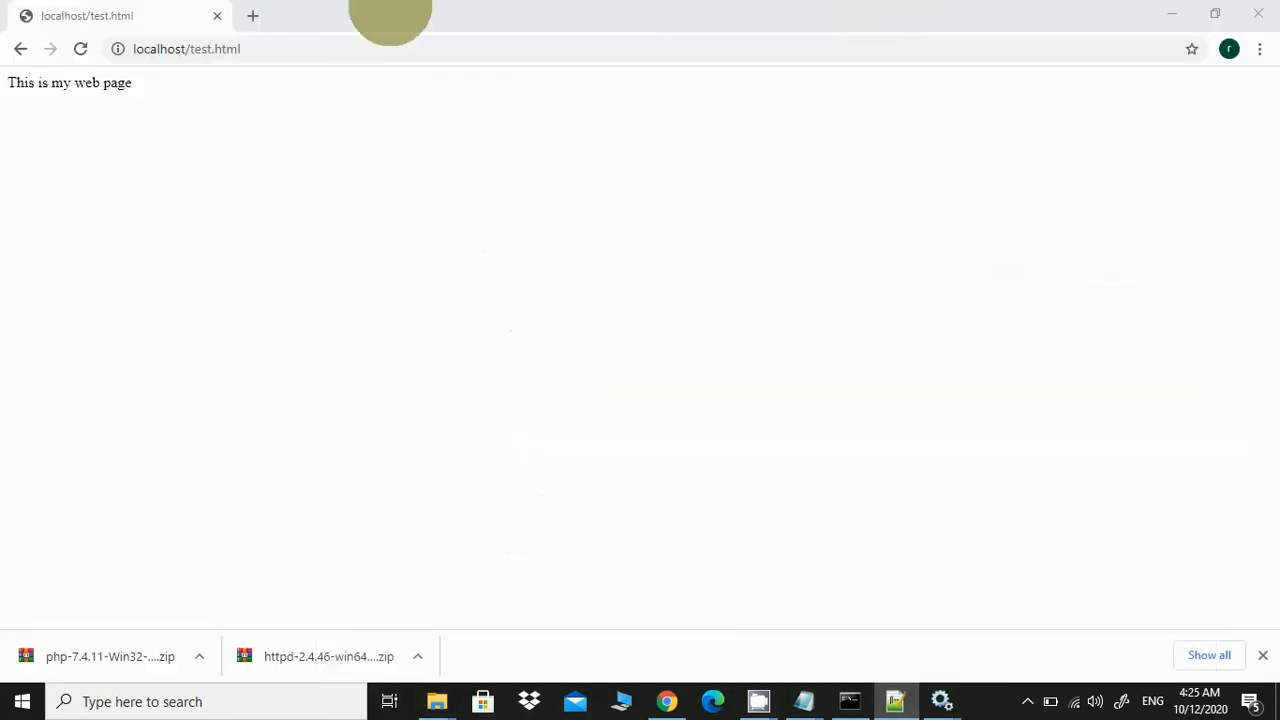
{"action": "left_click", "coordinate": [80, 48]}
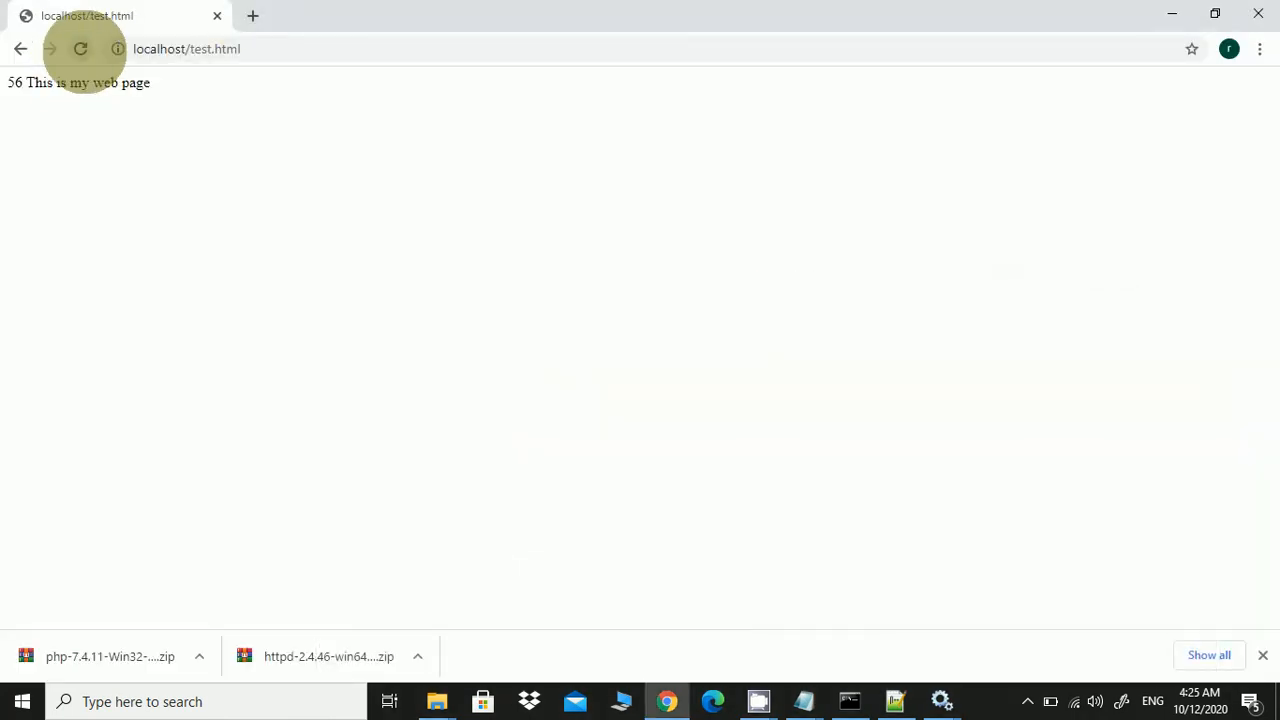
{"action": "double_click", "coordinate": [15, 82]}
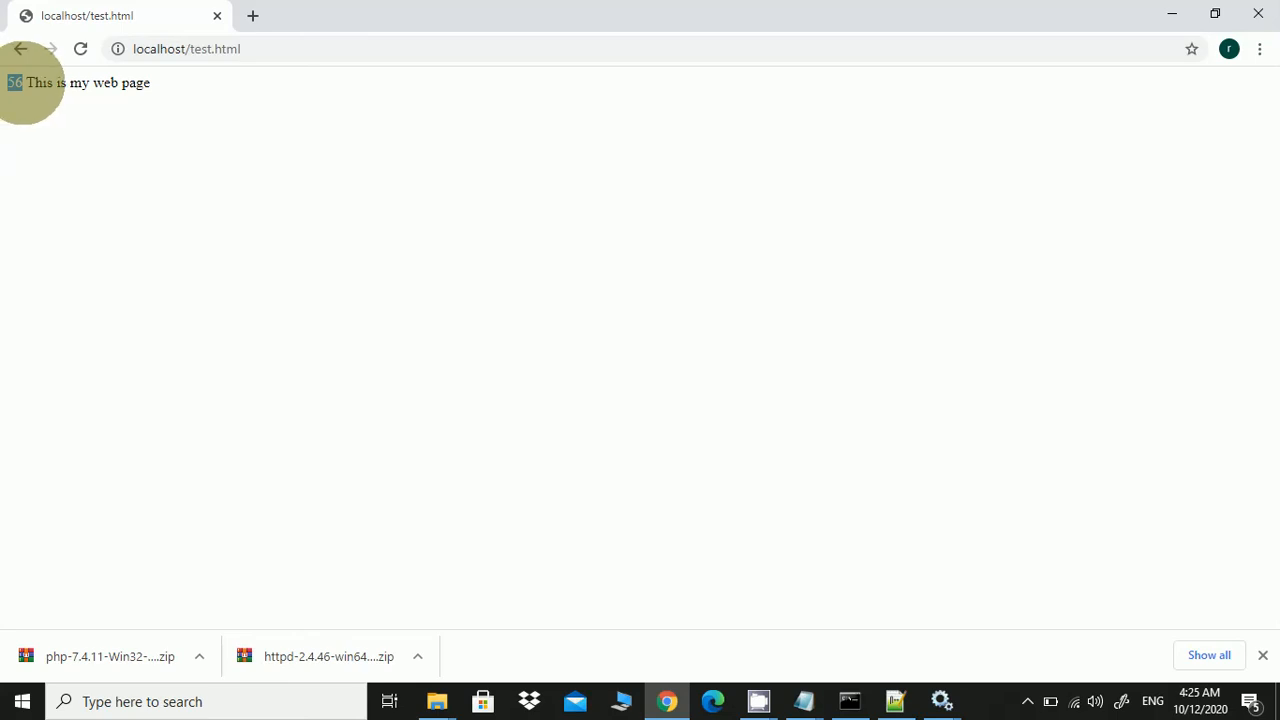
{"action": "left_click", "coordinate": [895, 697]}
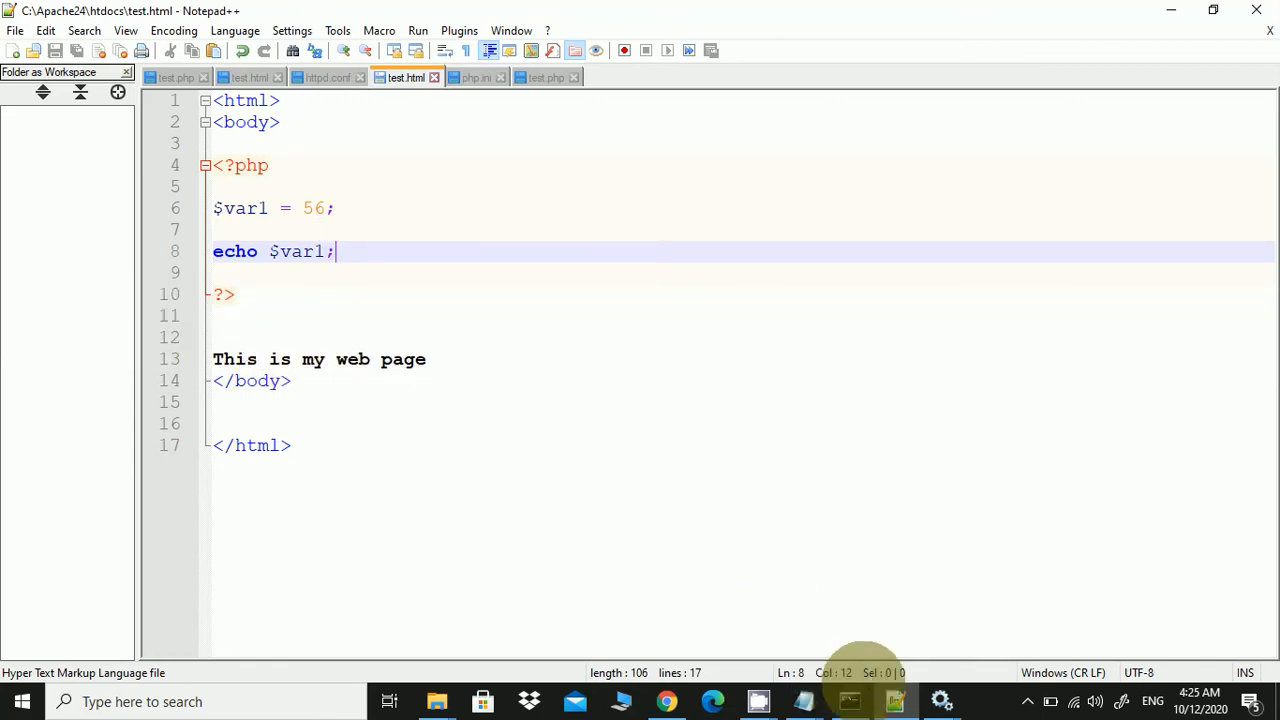
{"action": "left_click", "coordinate": [893, 700]}
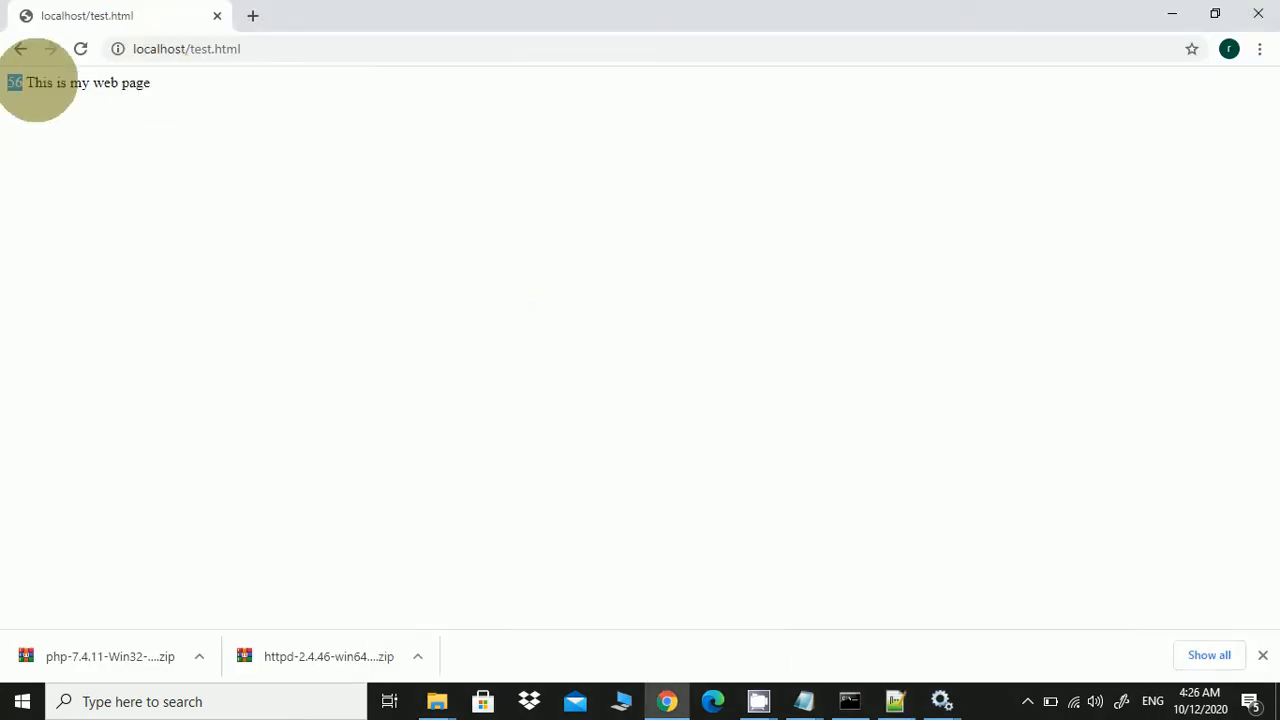
{"action": "left_click_drag", "start_coordinate": [34, 82], "coordinate": [137, 82]}
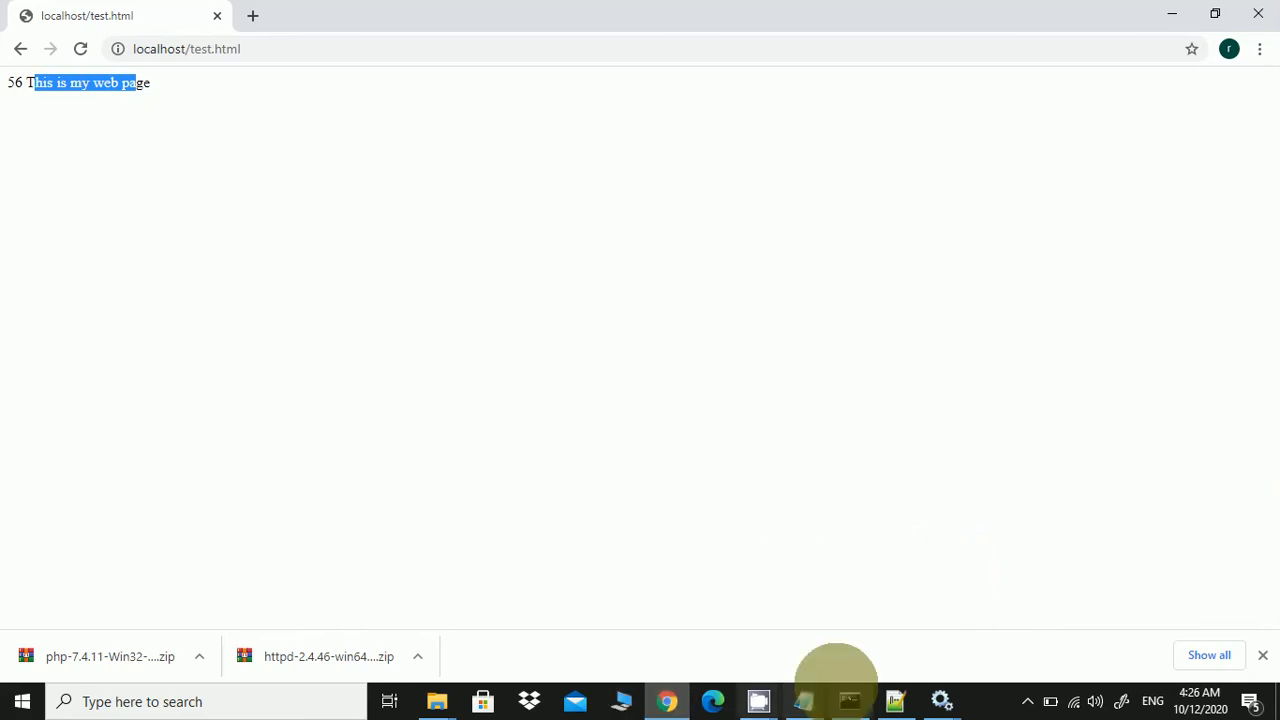
{"action": "left_click", "coordinate": [893, 690]}
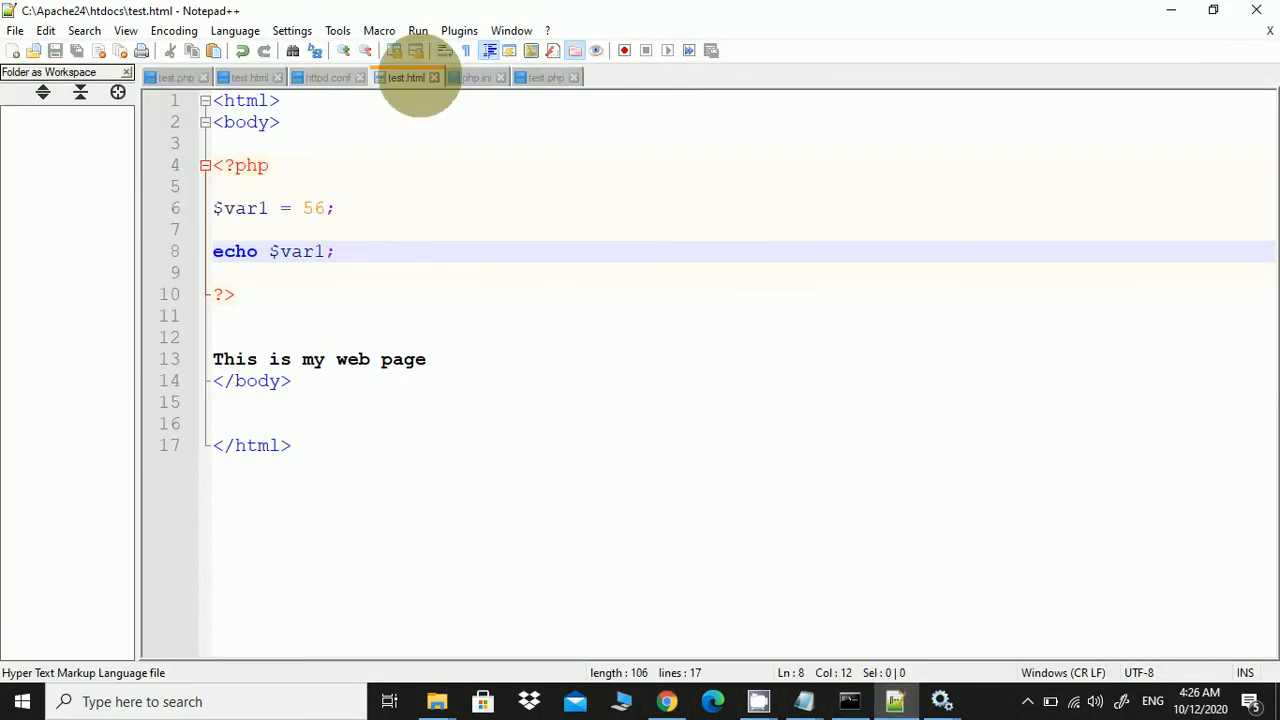
Look over httpd.conf, then show php.ini's enabled extension lines, ending with extension=xsl
{"action": "left_click", "coordinate": [328, 77]}
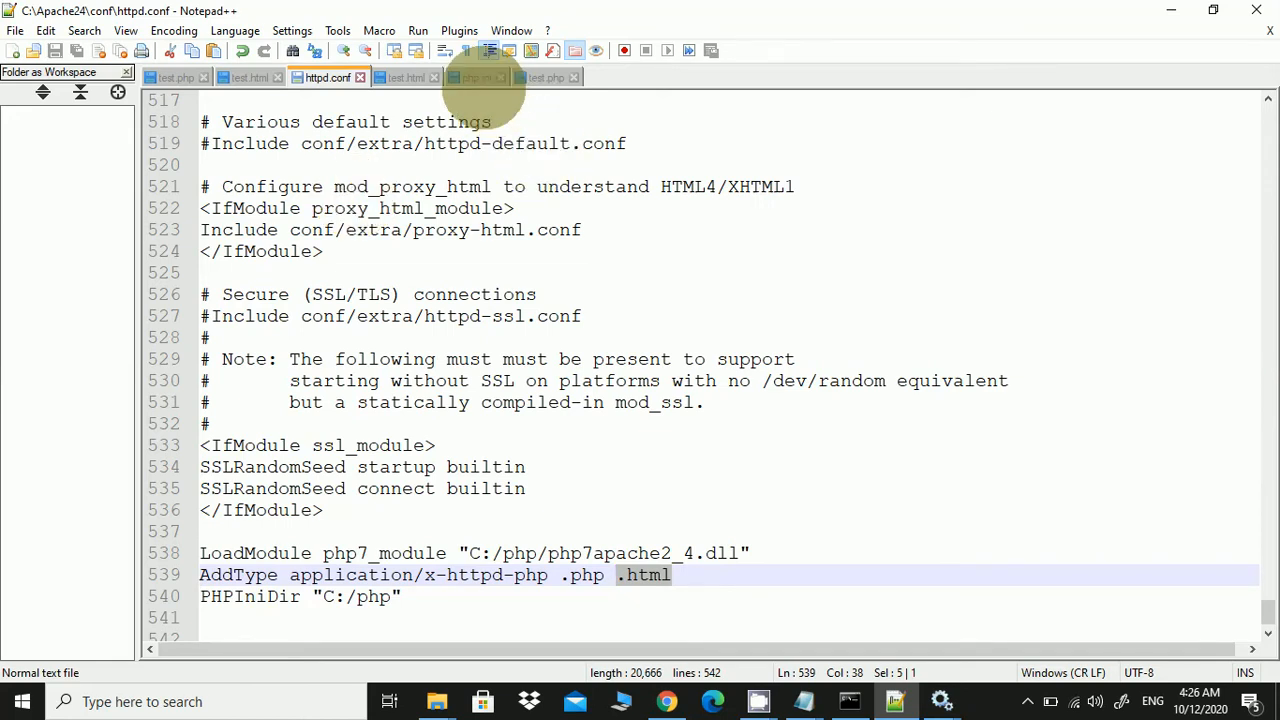
{"action": "left_click", "coordinate": [476, 77]}
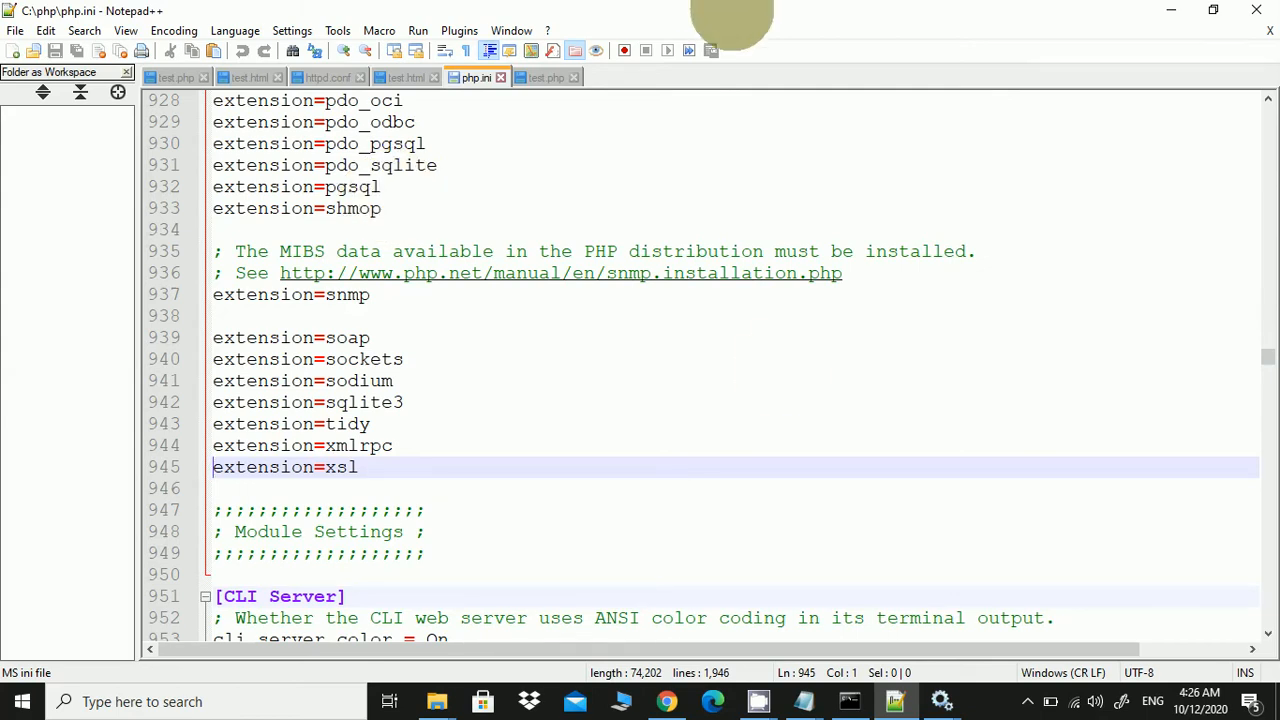
Mark step 3 as DONE in install steps.txt and save it, then return to Chrome
{"action": "mouse_move", "coordinate": [804, 699]}
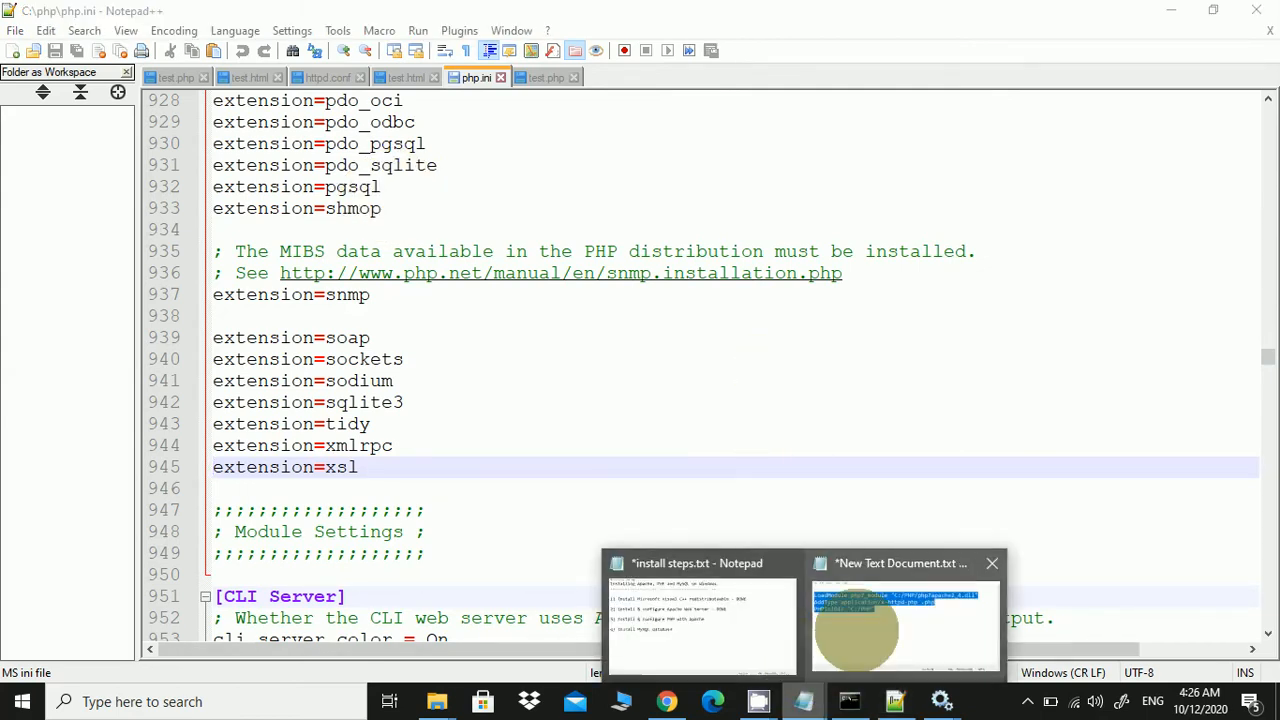
{"action": "left_click", "coordinate": [752, 624]}
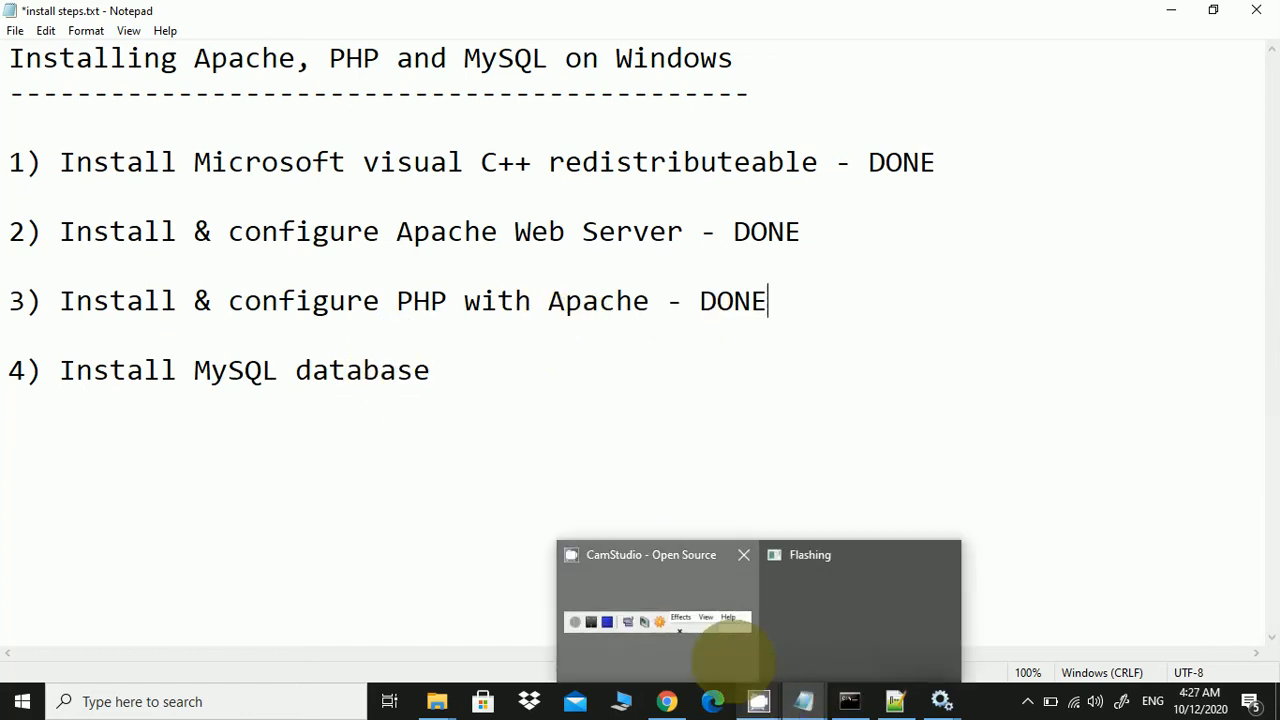
{"action": "left_click", "coordinate": [729, 660]}
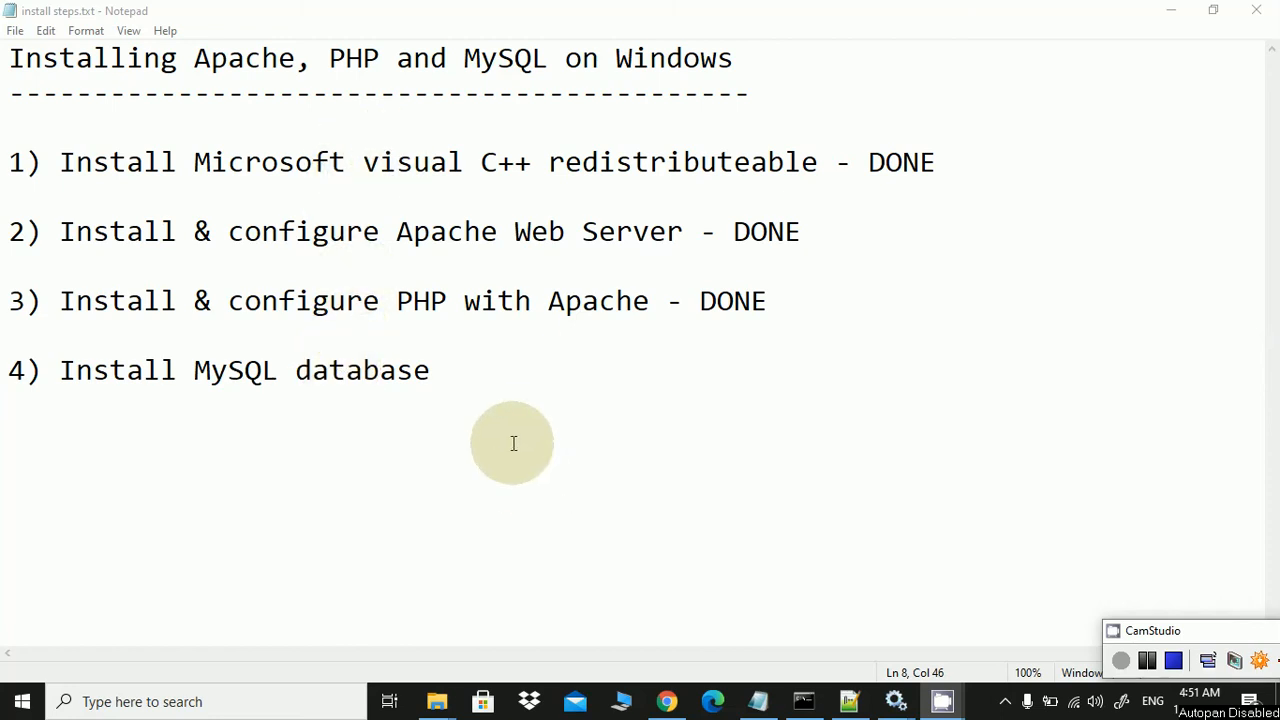
{"action": "left_click", "coordinate": [662, 695]}
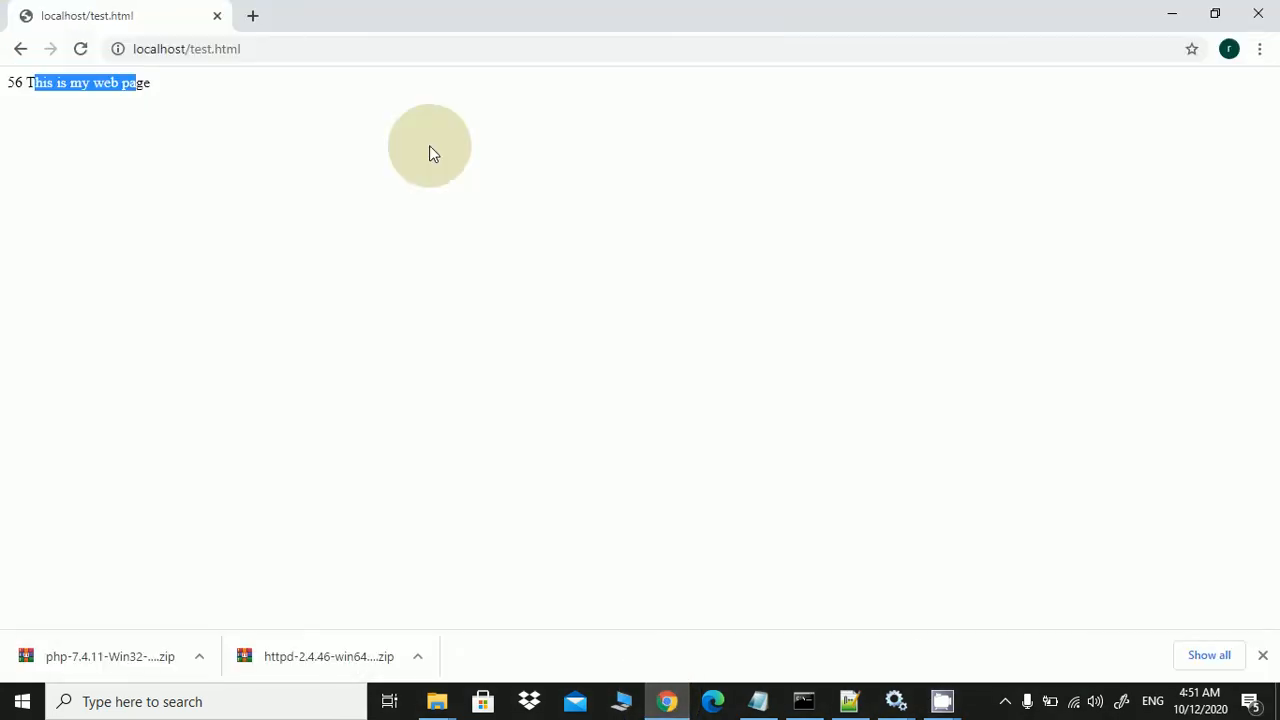
Go to google.com and search for 'mysql community server' via the suggestion list
{"action": "left_click", "coordinate": [348, 48]}
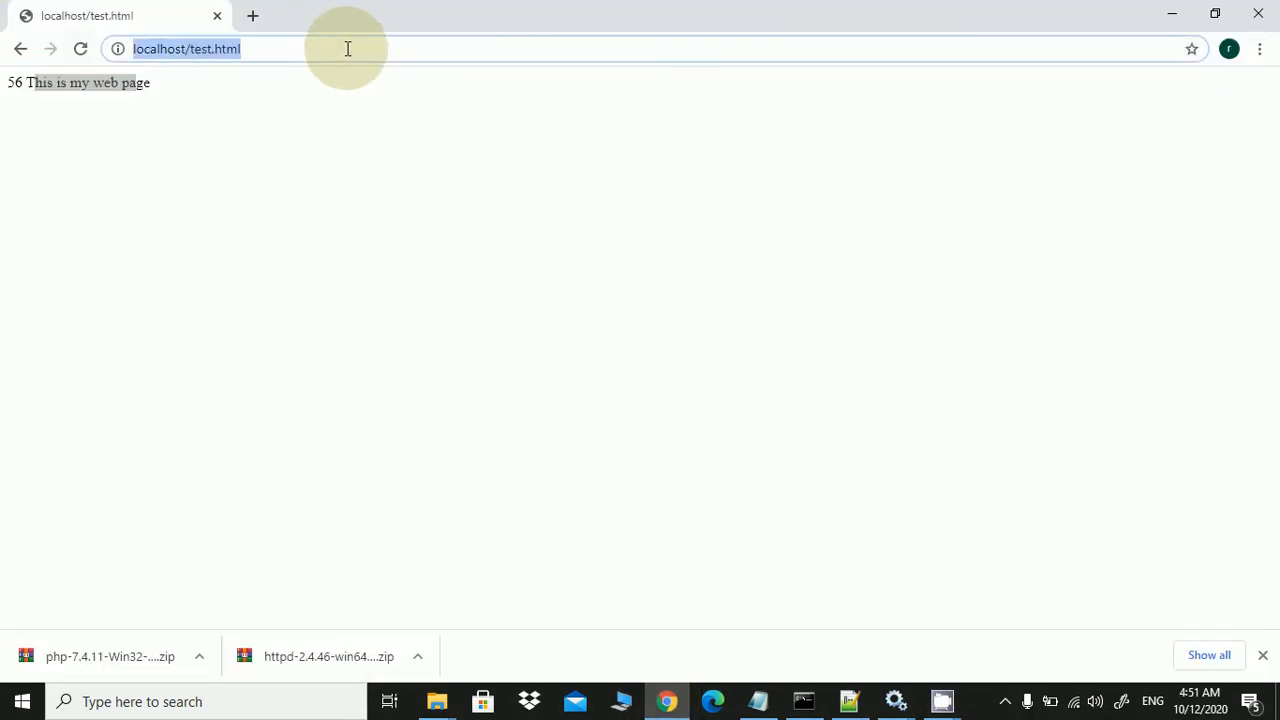
{"action": "type", "text": "google.com"}
{"action": "key", "text": "Return"}
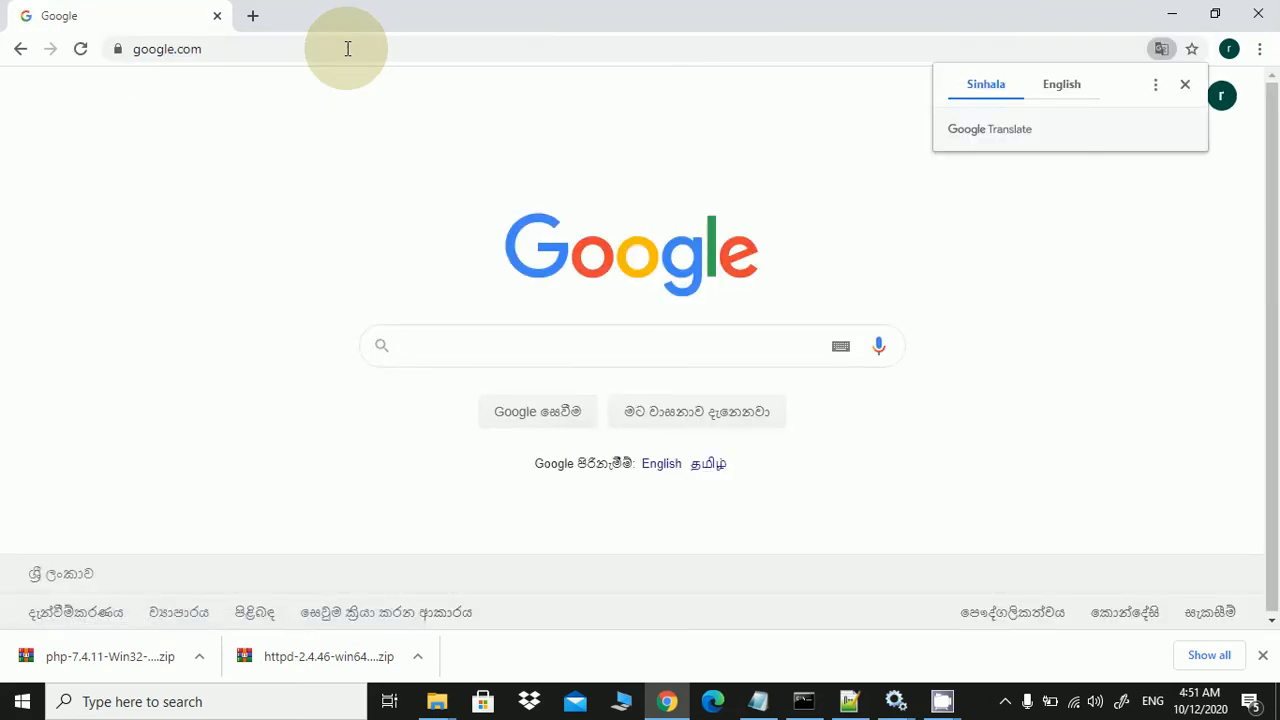
{"action": "type", "text": "mysql"}
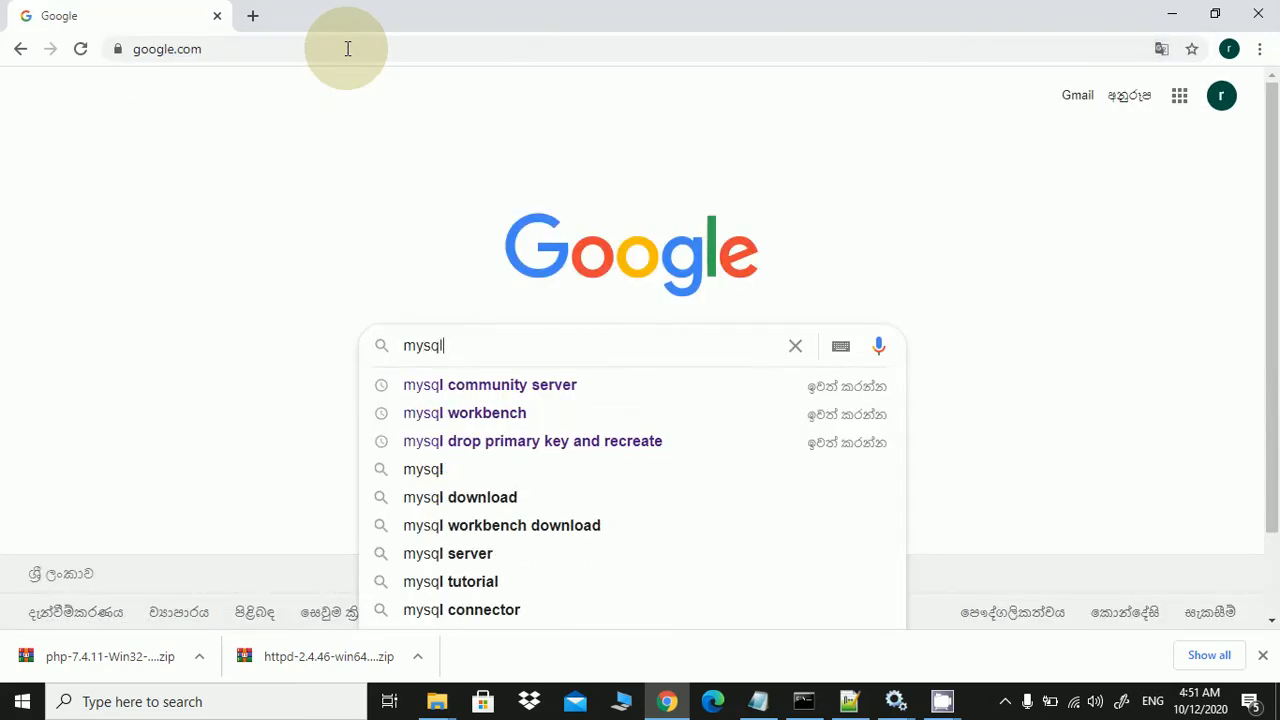
{"action": "key", "text": "Down"}
{"action": "key", "text": "Down"}
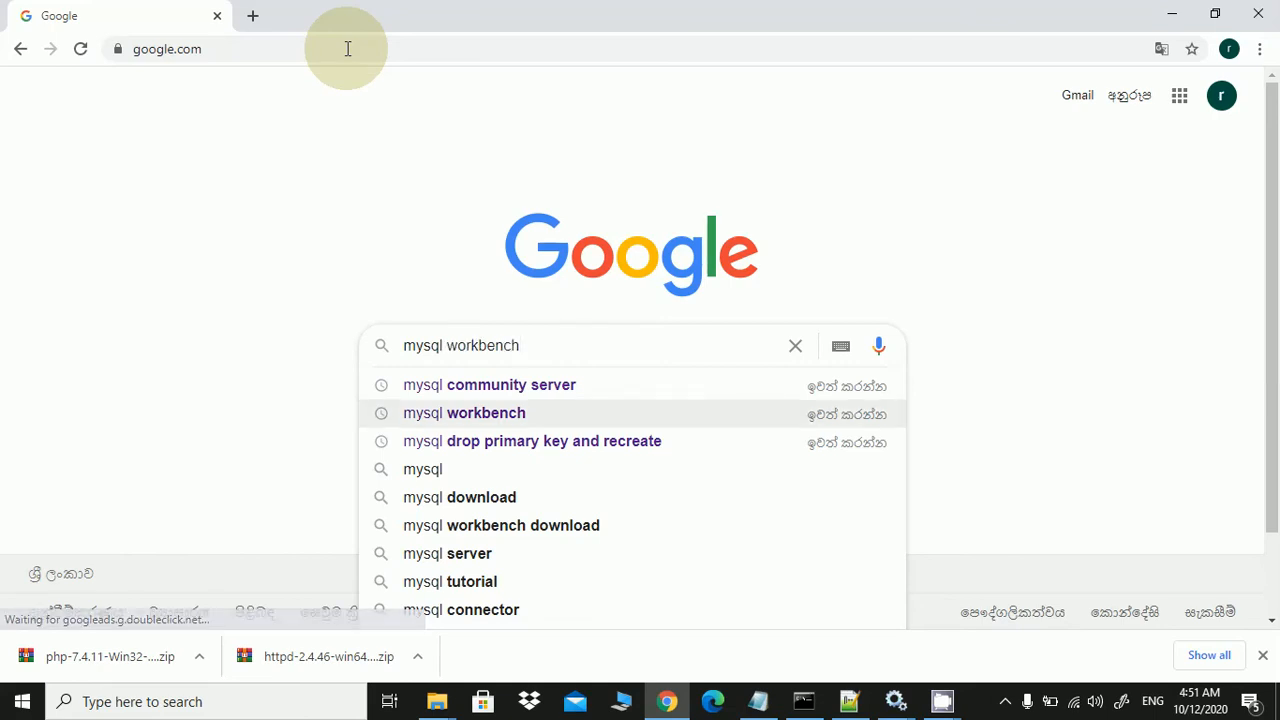
{"action": "key", "text": "BackSpace"}
{"action": "key", "text": "BackSpace"}
{"action": "key", "text": "BackSpace"}
{"action": "key", "text": "BackSpace"}
{"action": "key", "text": "BackSpace"}
{"action": "key", "text": "BackSpace"}
{"action": "key", "text": "BackSpace"}
{"action": "key", "text": "BackSpace"}
{"action": "key", "text": "BackSpace"}
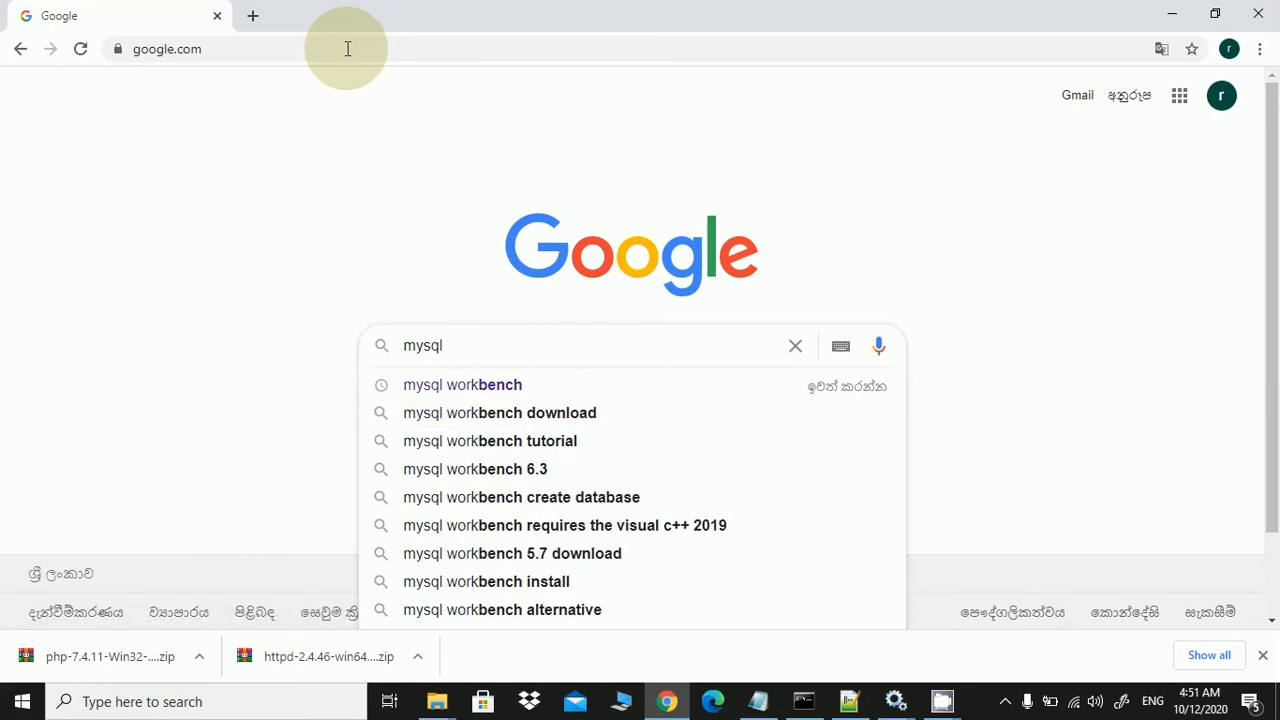
{"action": "type", "text": "comm"}
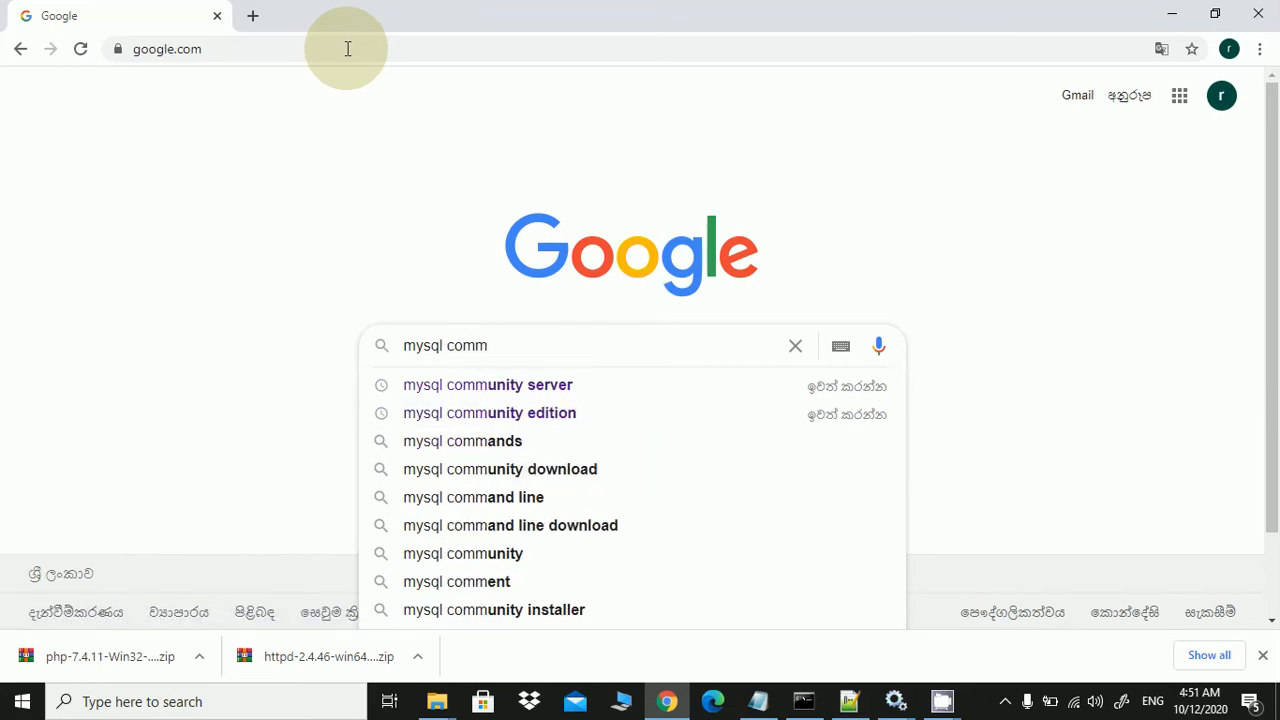
{"action": "left_click", "coordinate": [577, 390]}
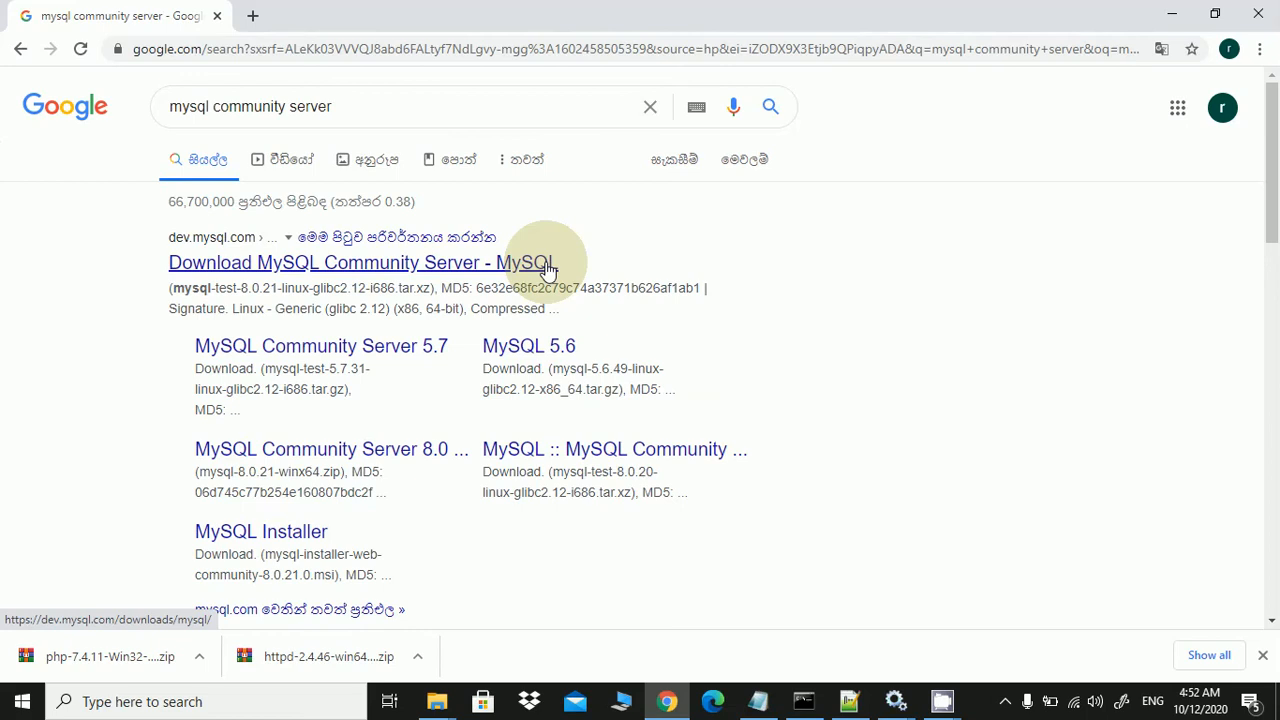
Open the Download MySQL Community Server page and scroll to MySQL Installer for Windows
{"action": "left_click", "coordinate": [549, 264]}
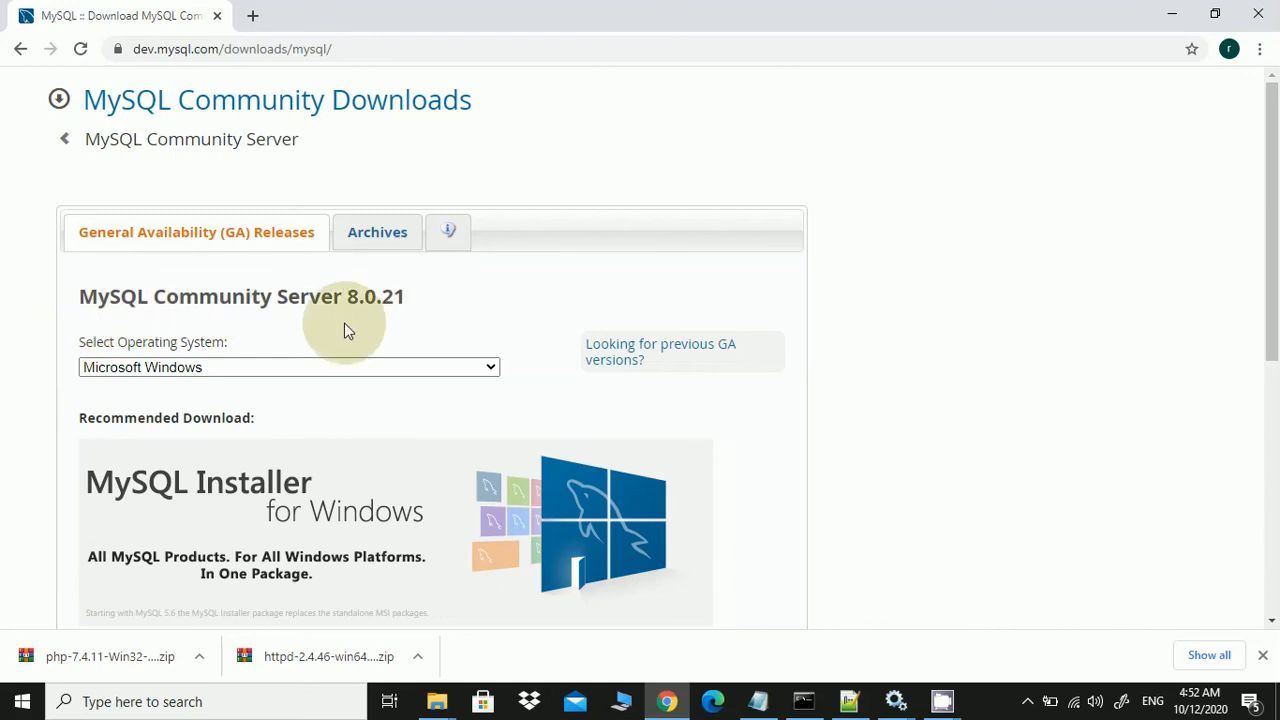
{"action": "scroll", "coordinate": [344, 323], "scroll_direction": "down", "scroll_amount": 3}
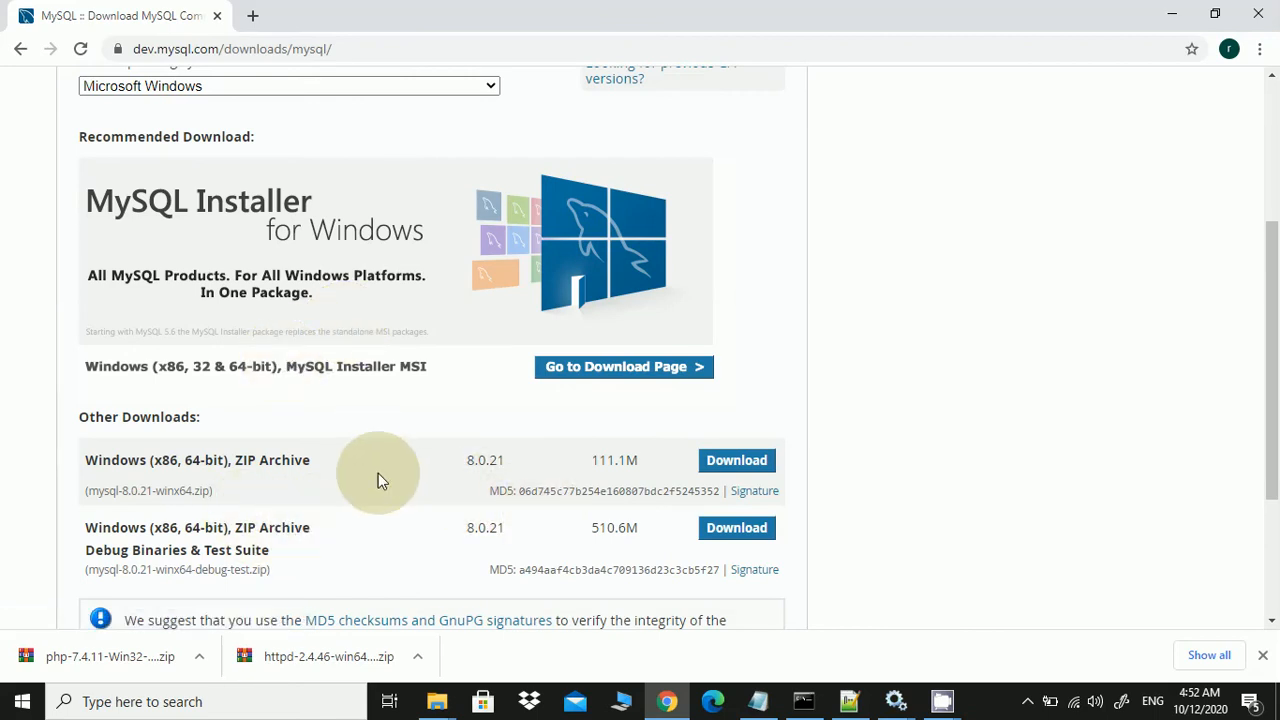
{"action": "scroll", "coordinate": [384, 477], "scroll_direction": "down", "scroll_amount": 1}
{"action": "scroll", "coordinate": [386, 477], "scroll_direction": "up", "scroll_amount": 4}
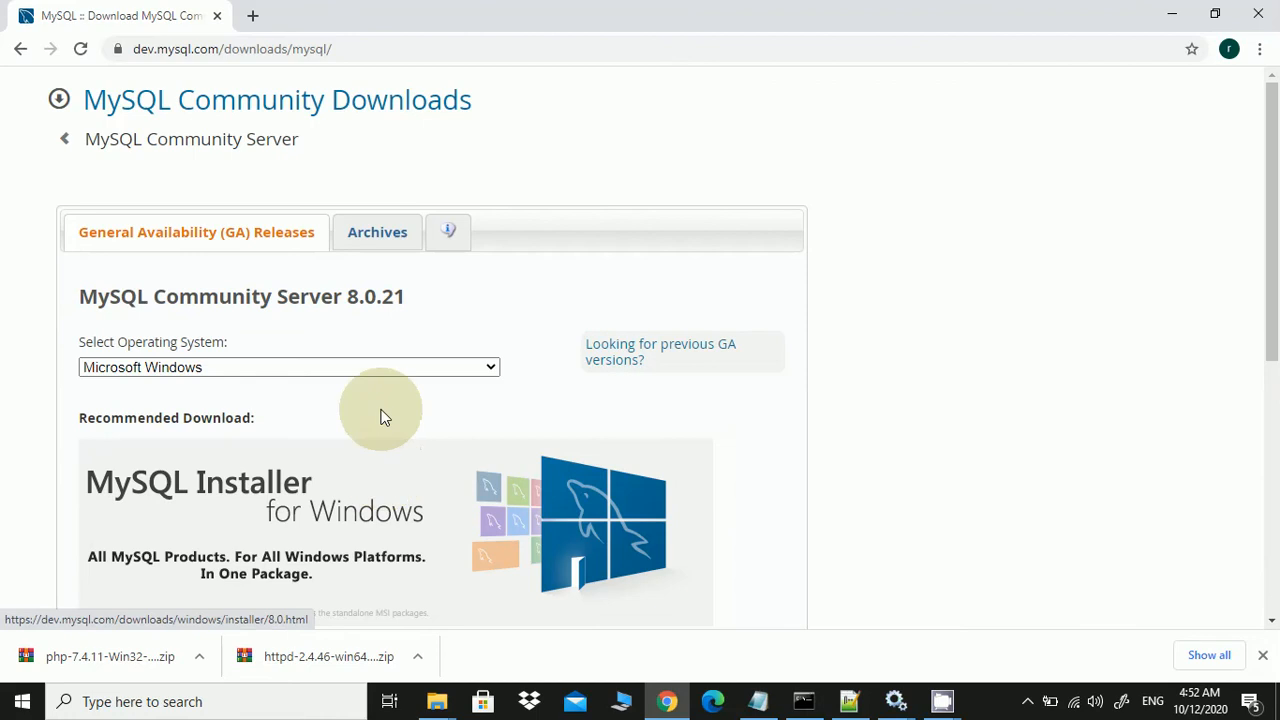
{"action": "scroll", "coordinate": [366, 374], "scroll_direction": "down", "scroll_amount": 2}
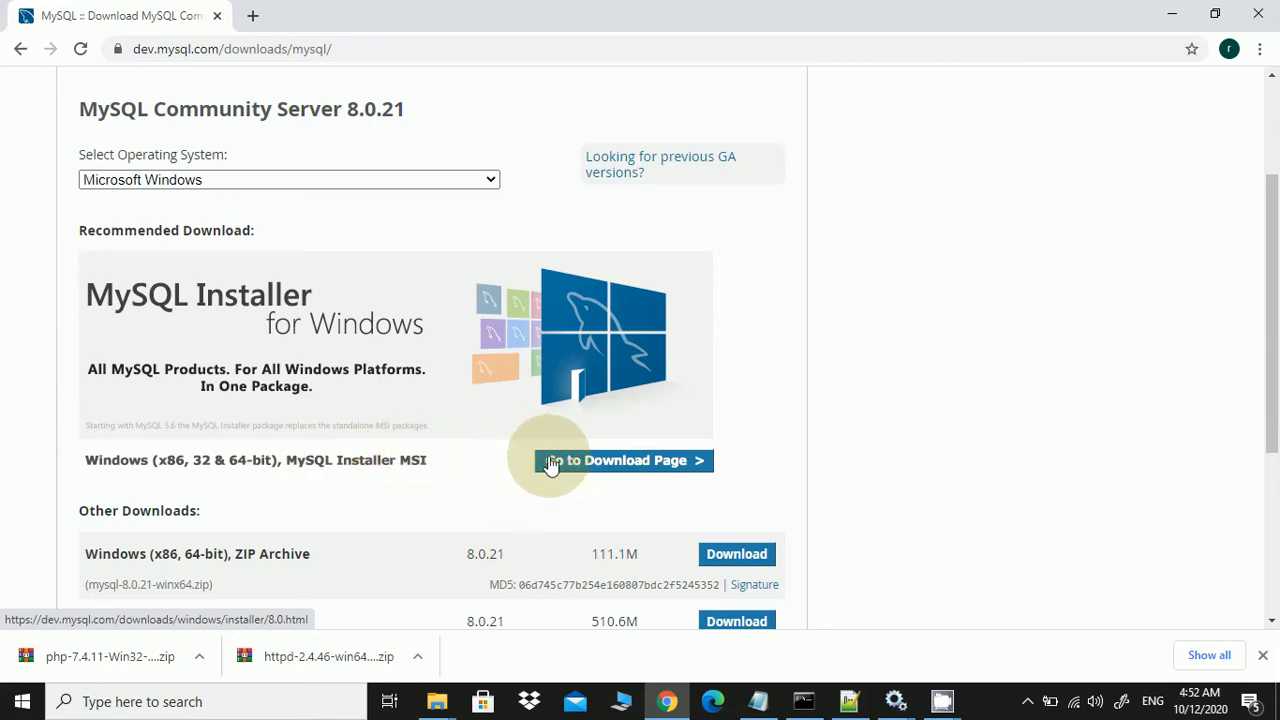
Go to the MySQL Installer 8.0.21 page listing the 24.5M and 427.6M MSI installers
{"action": "left_click", "coordinate": [610, 462]}
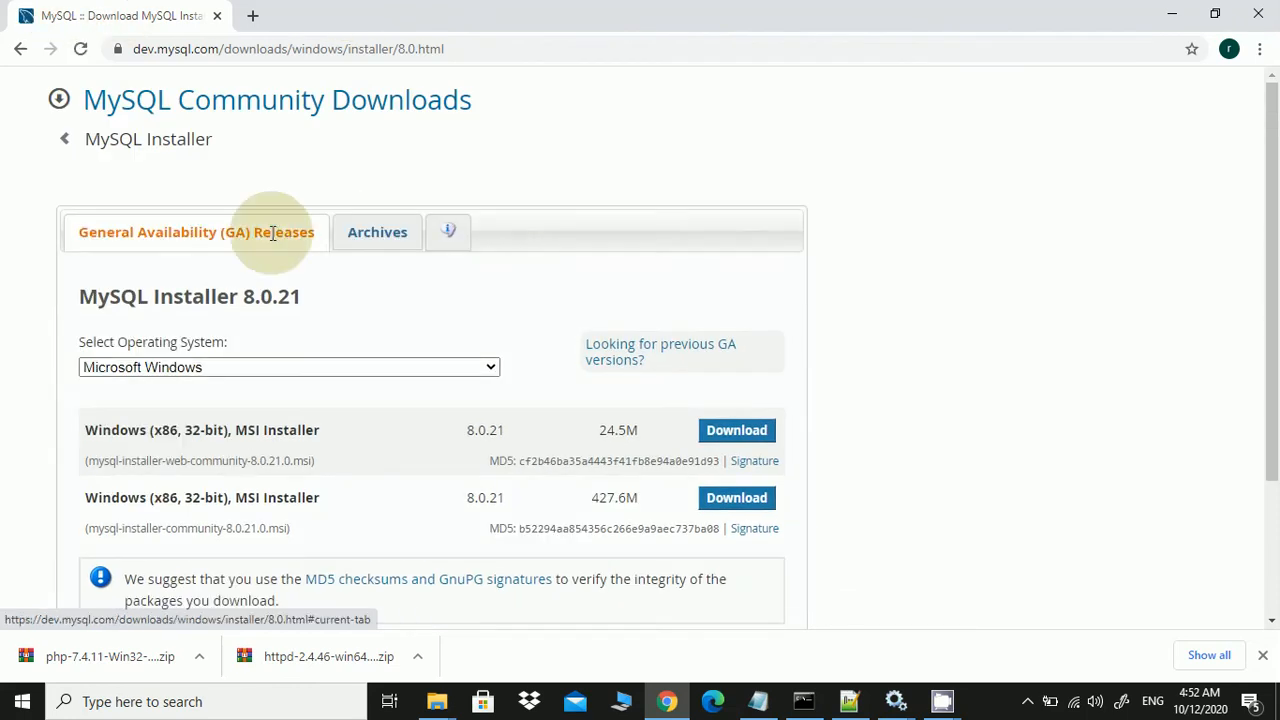
{"action": "scroll", "coordinate": [818, 453], "scroll_direction": "down", "scroll_amount": 2}
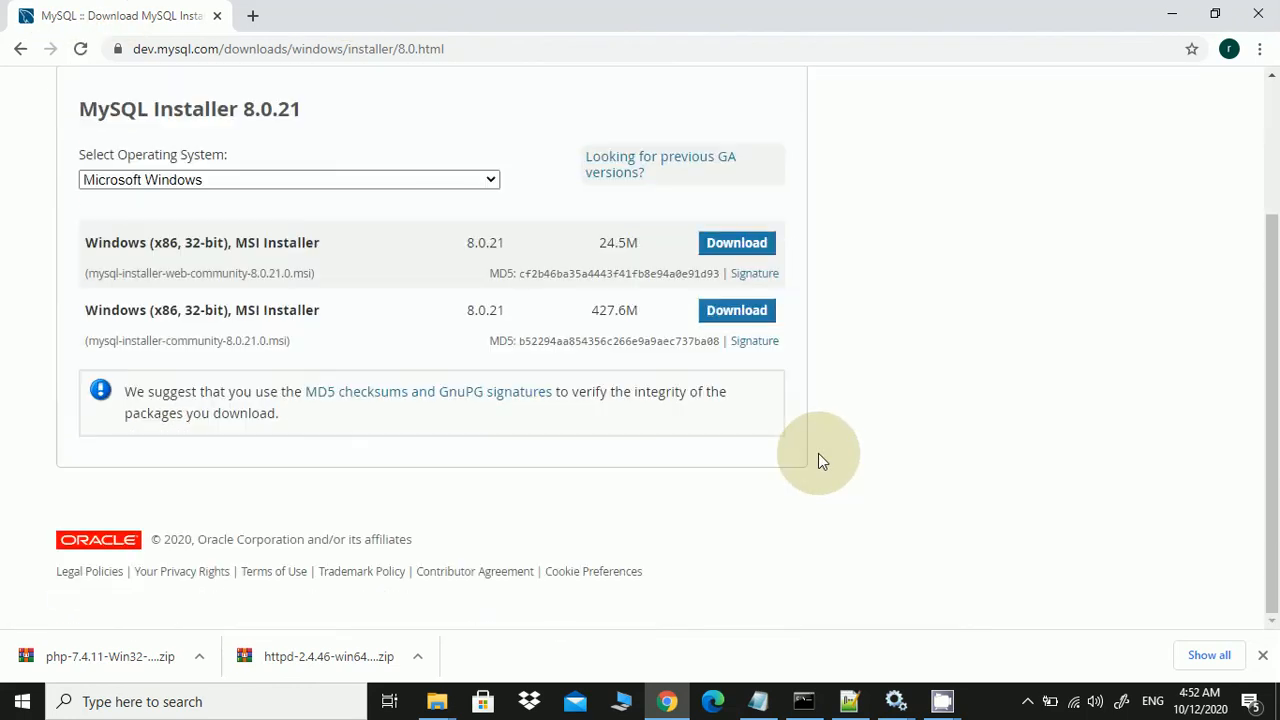
{"action": "scroll", "coordinate": [818, 453], "scroll_direction": "up", "scroll_amount": 2}
{"action": "scroll", "coordinate": [818, 453], "scroll_direction": "up", "scroll_amount": 1}
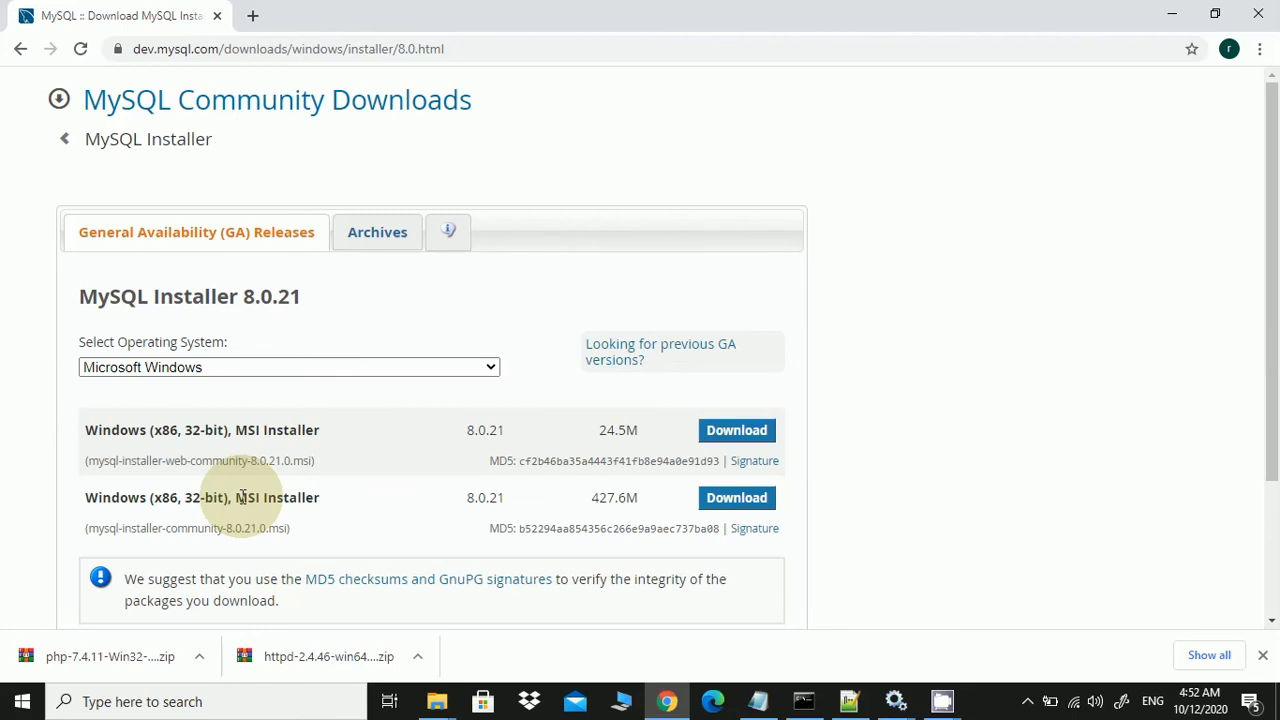
{"action": "scroll", "coordinate": [242, 497], "scroll_direction": "down", "scroll_amount": 2}
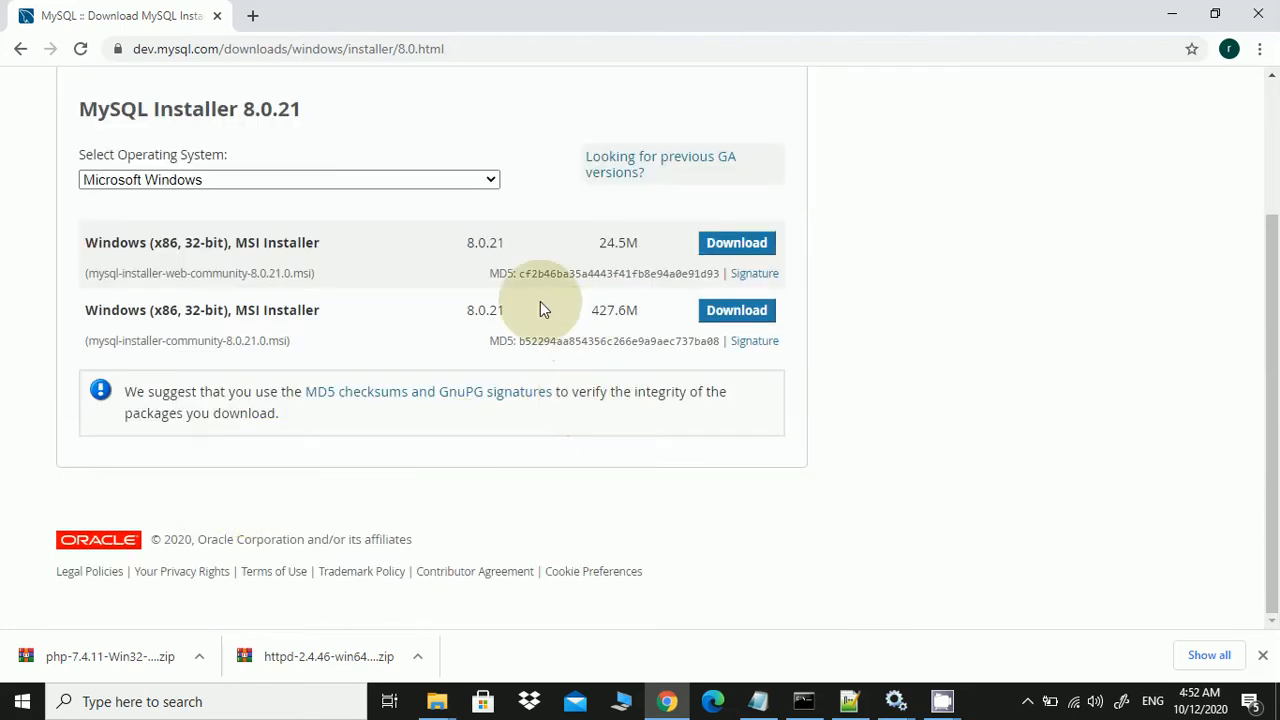
Download the 427.6M mysql-installer-community-8.0.21.0.msi to Downloads without logging in
{"action": "left_click", "coordinate": [752, 316]}
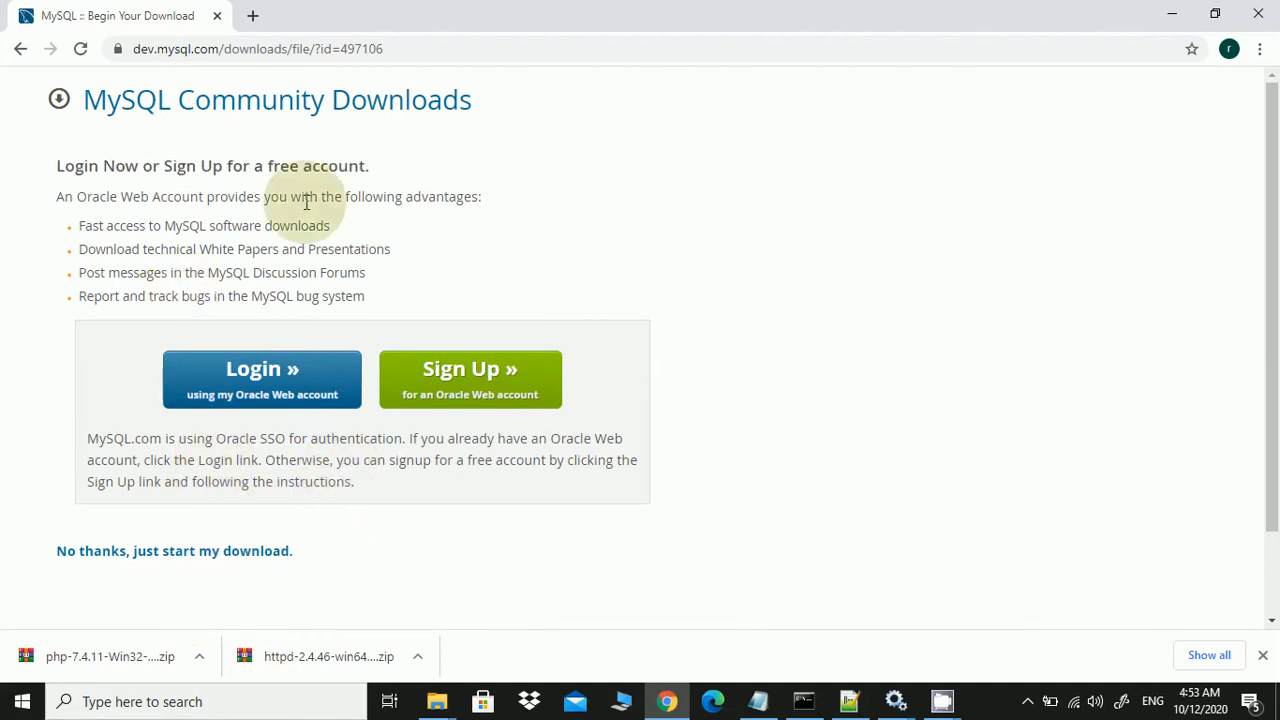
{"action": "left_click", "coordinate": [92, 556]}
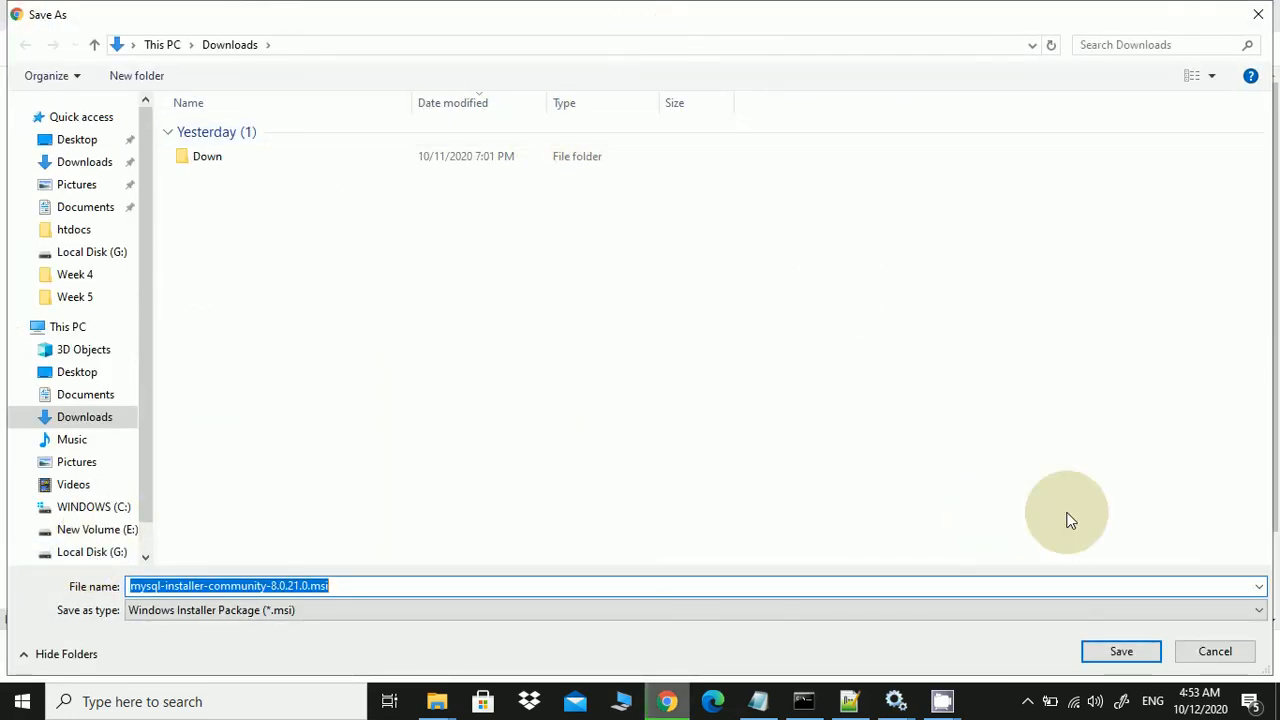
{"action": "left_click", "coordinate": [1121, 652]}
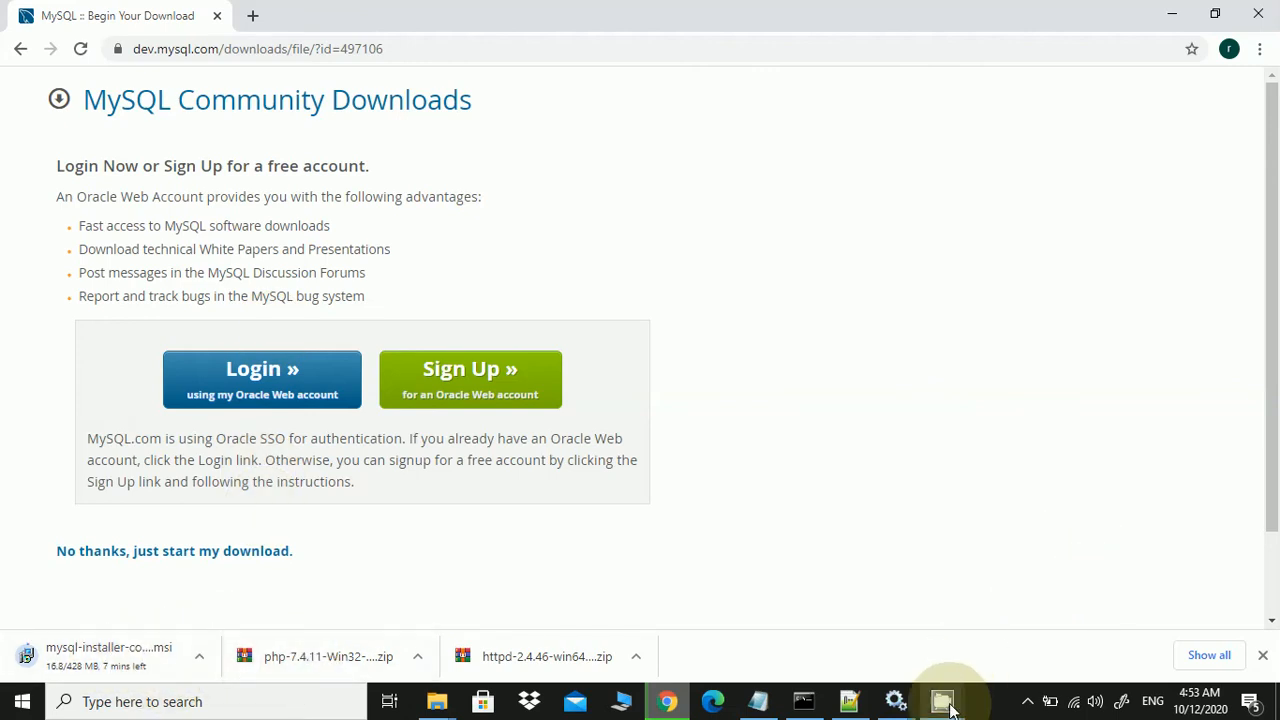
Reveal the finished 427 MB mysql-installer-community-8.0.21.0.msi in File Explorer's Downloads folder
{"action": "mouse_move", "coordinate": [942, 701]}
{"action": "left_click", "coordinate": [913, 668]}
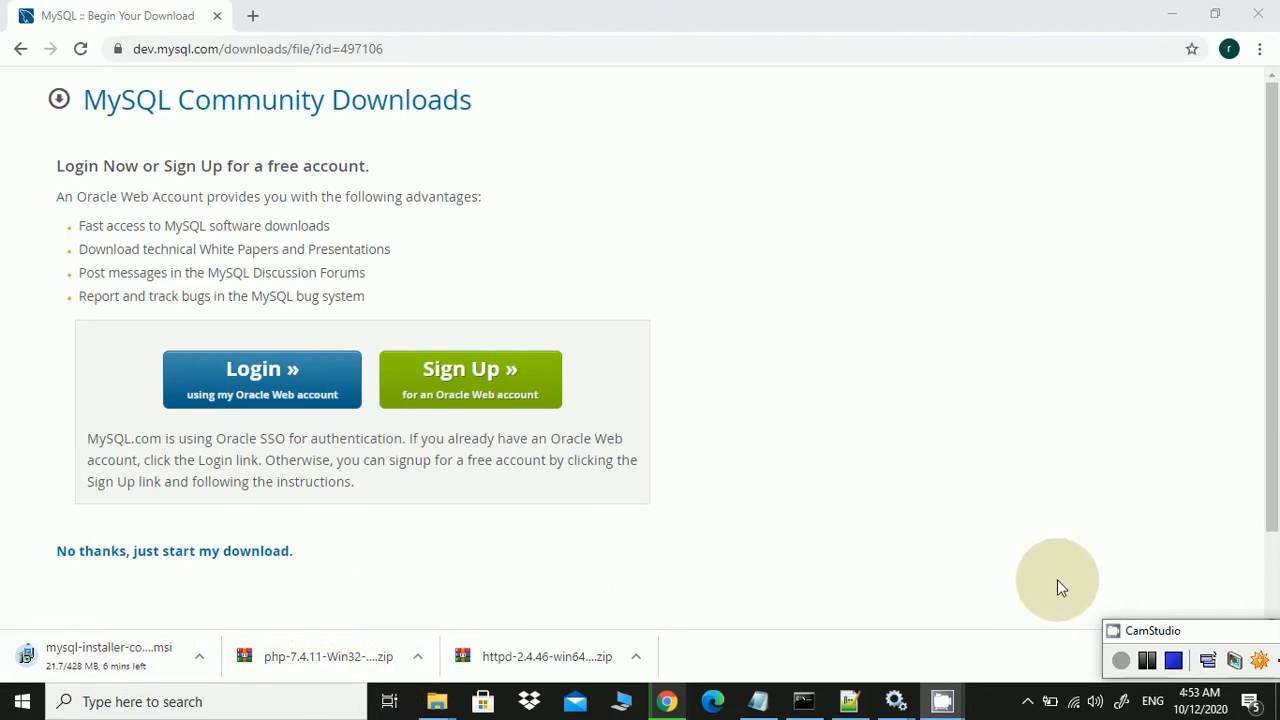
{"action": "left_click", "coordinate": [1178, 664]}
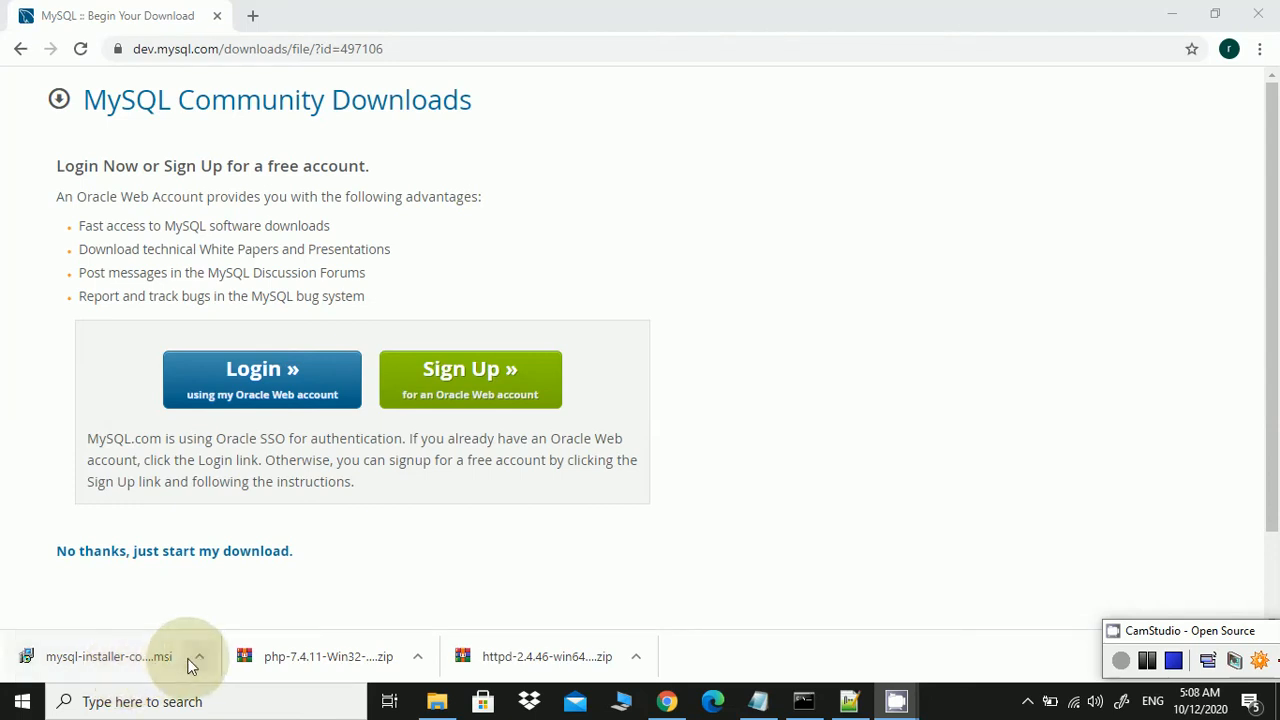
{"action": "left_click", "coordinate": [199, 660]}
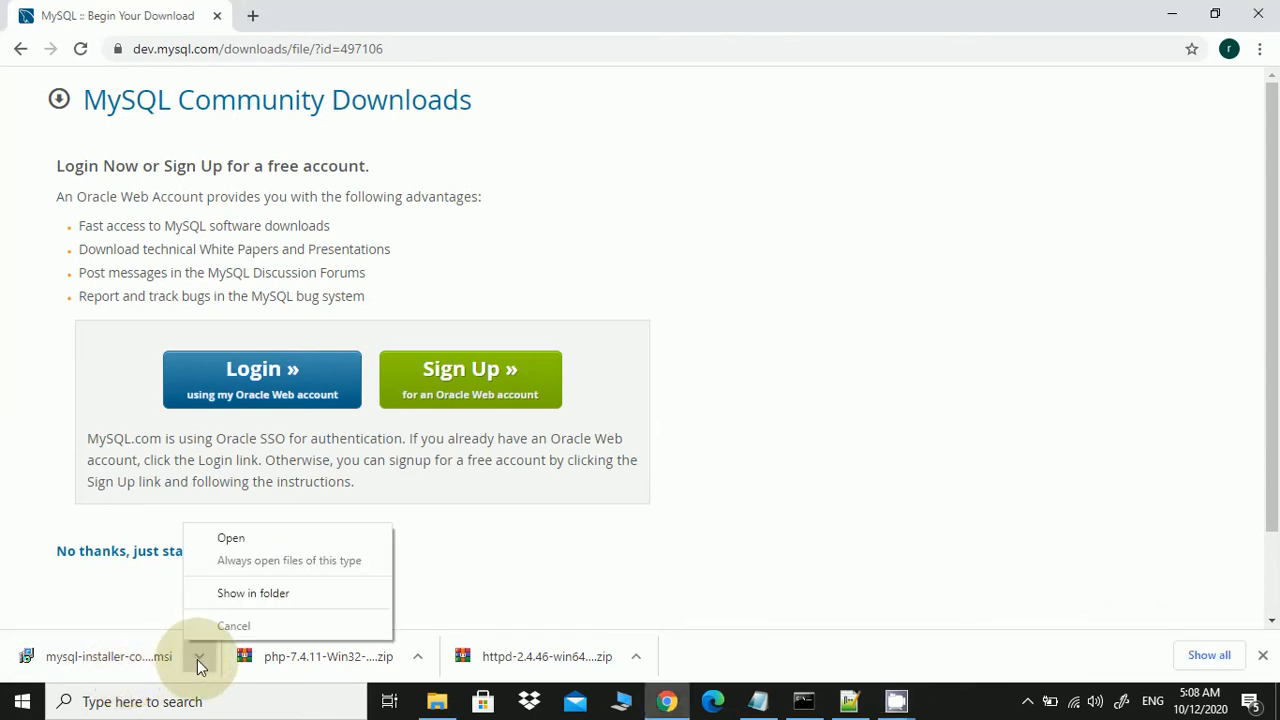
{"action": "left_click", "coordinate": [213, 593]}
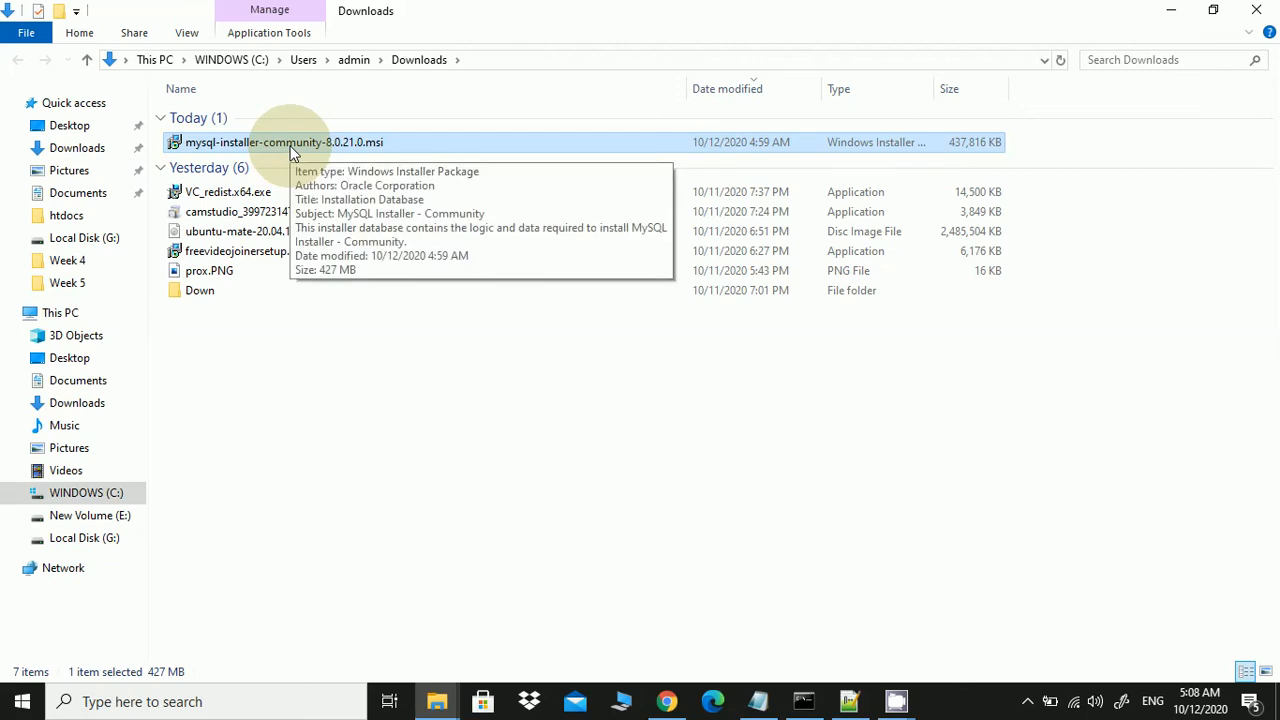
Run mysql-installer-community-8.0.21.0.msi from the Downloads folder
{"action": "double_click", "coordinate": [293, 148]}
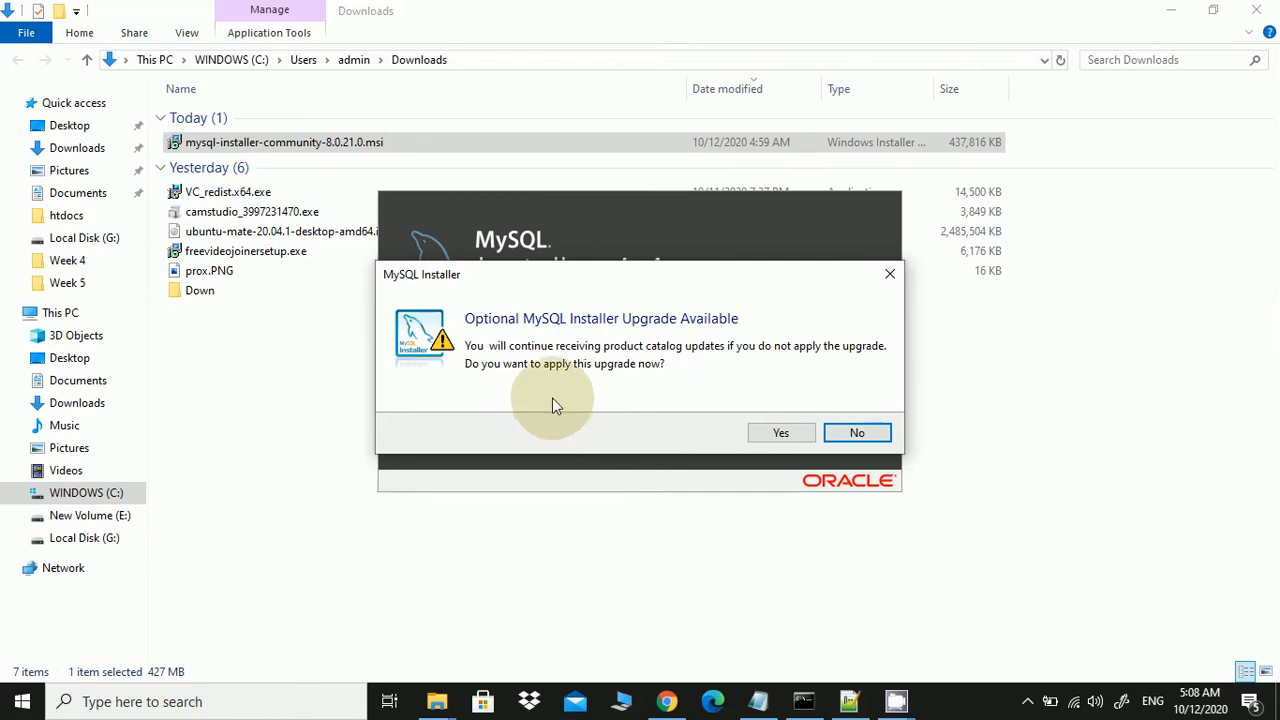
Decline the optional MySQL Installer upgrade
{"action": "left_click", "coordinate": [880, 434]}
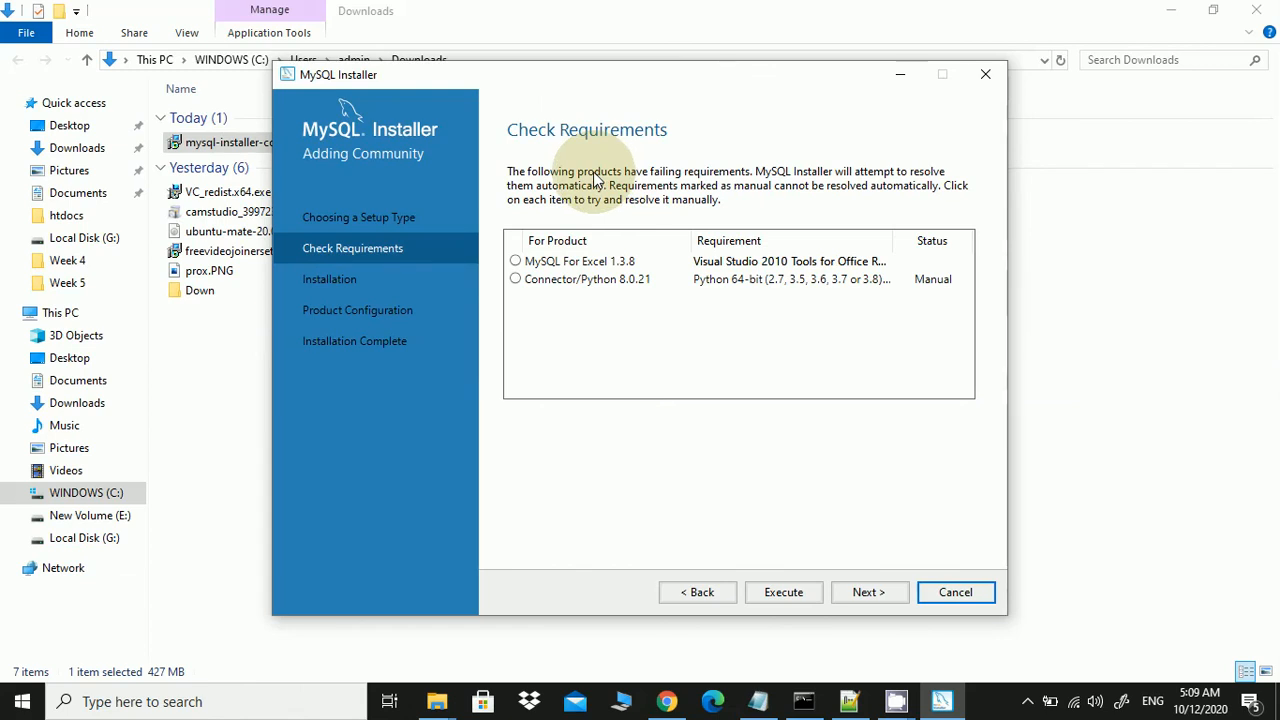
Accept the unmet MySQL For Excel and Connector/Python requirements and execute the product downloads
{"action": "left_click", "coordinate": [902, 593]}
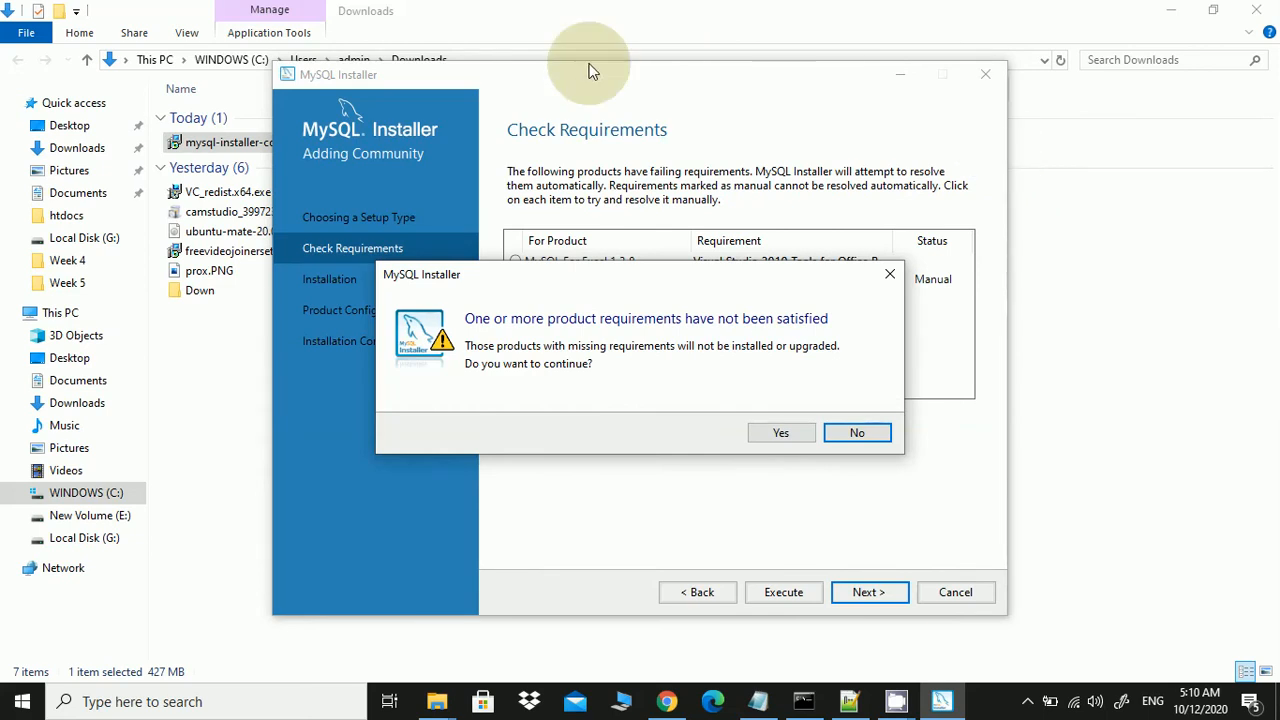
{"action": "left_click", "coordinate": [808, 436]}
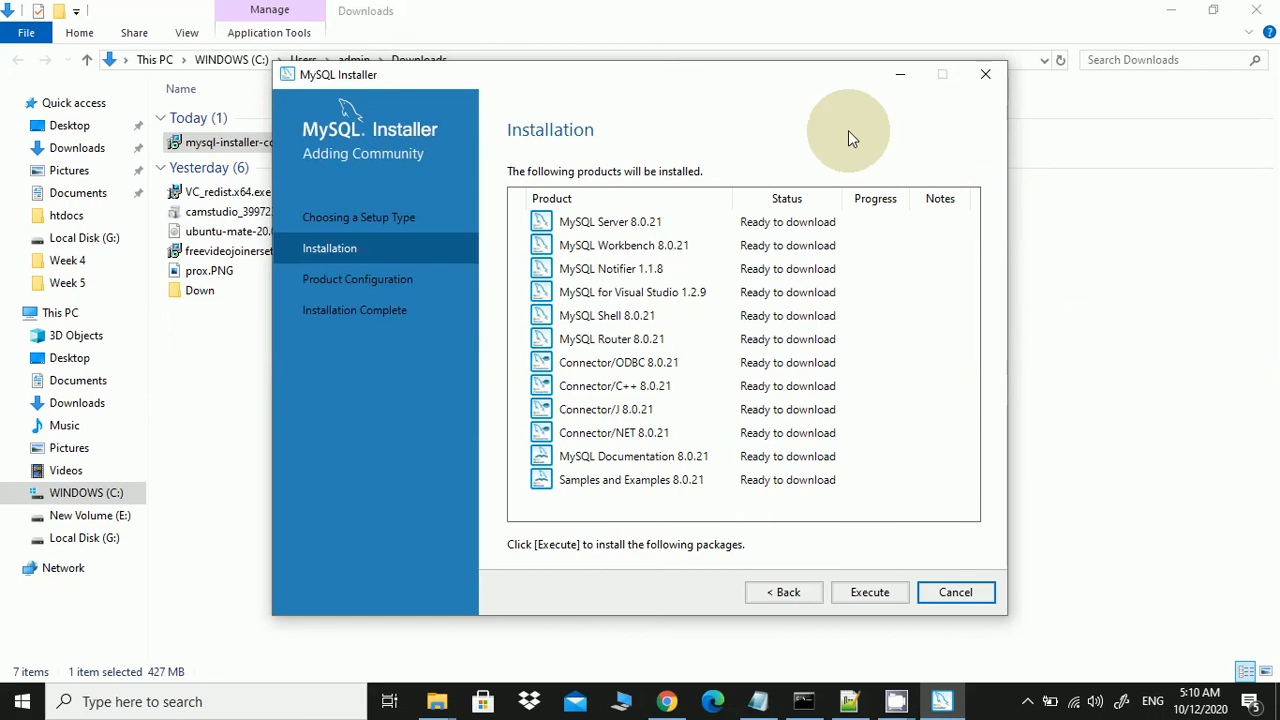
{"action": "left_click", "coordinate": [870, 592]}
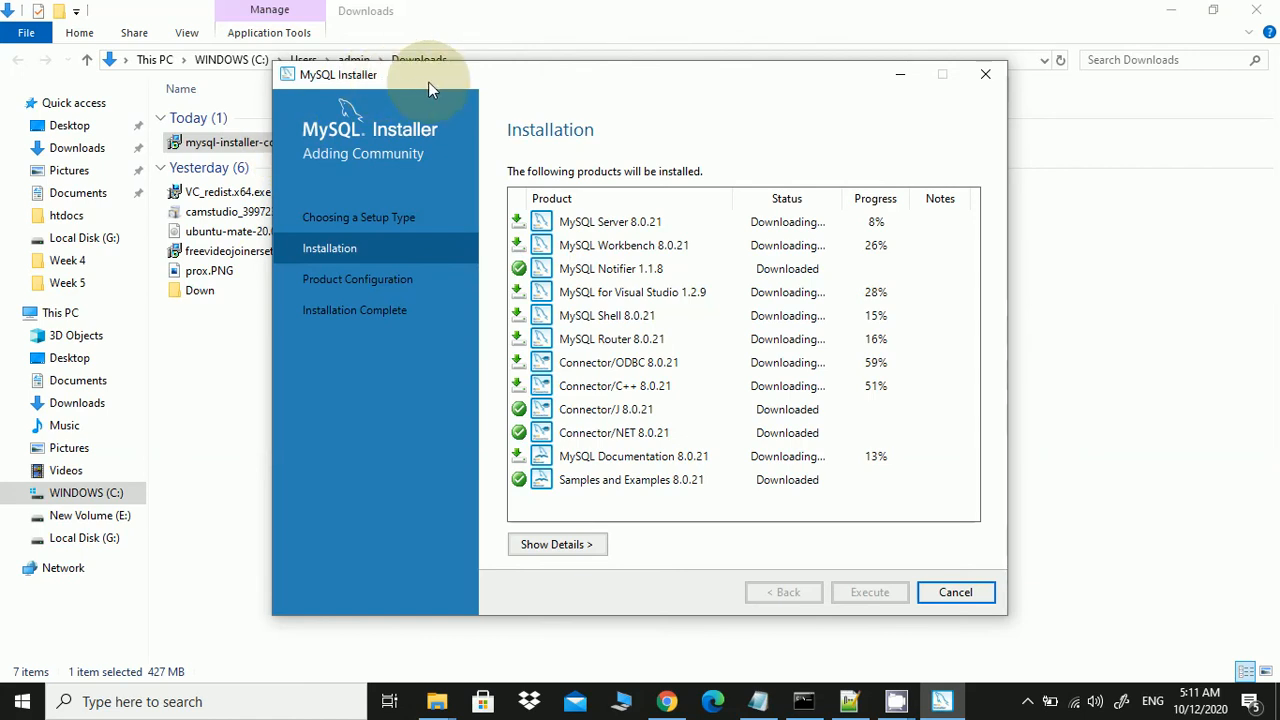
Move the MySQL Installer window down and right while products keep downloading
{"action": "left_click_drag", "start_coordinate": [407, 80], "coordinate": [467, 214]}
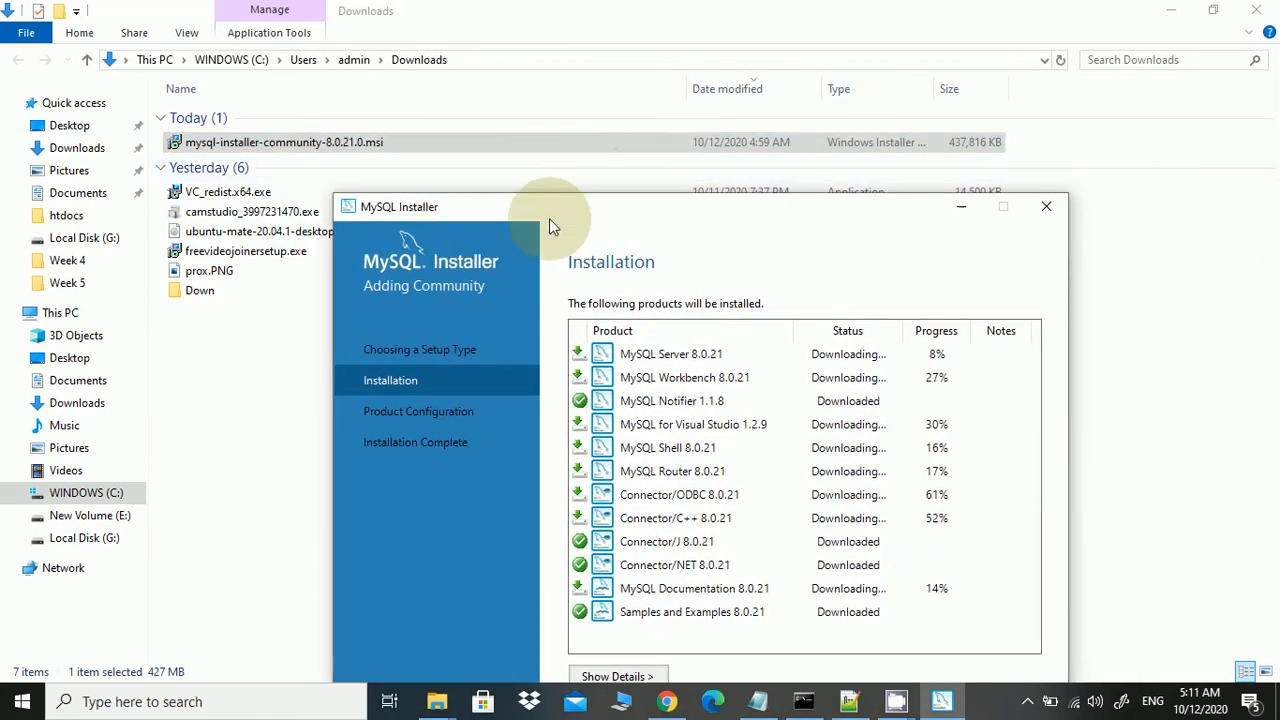
Reposition the installer window and wait until all products except MySQL Server are downloaded
{"action": "left_click_drag", "start_coordinate": [610, 220], "coordinate": [620, 116]}
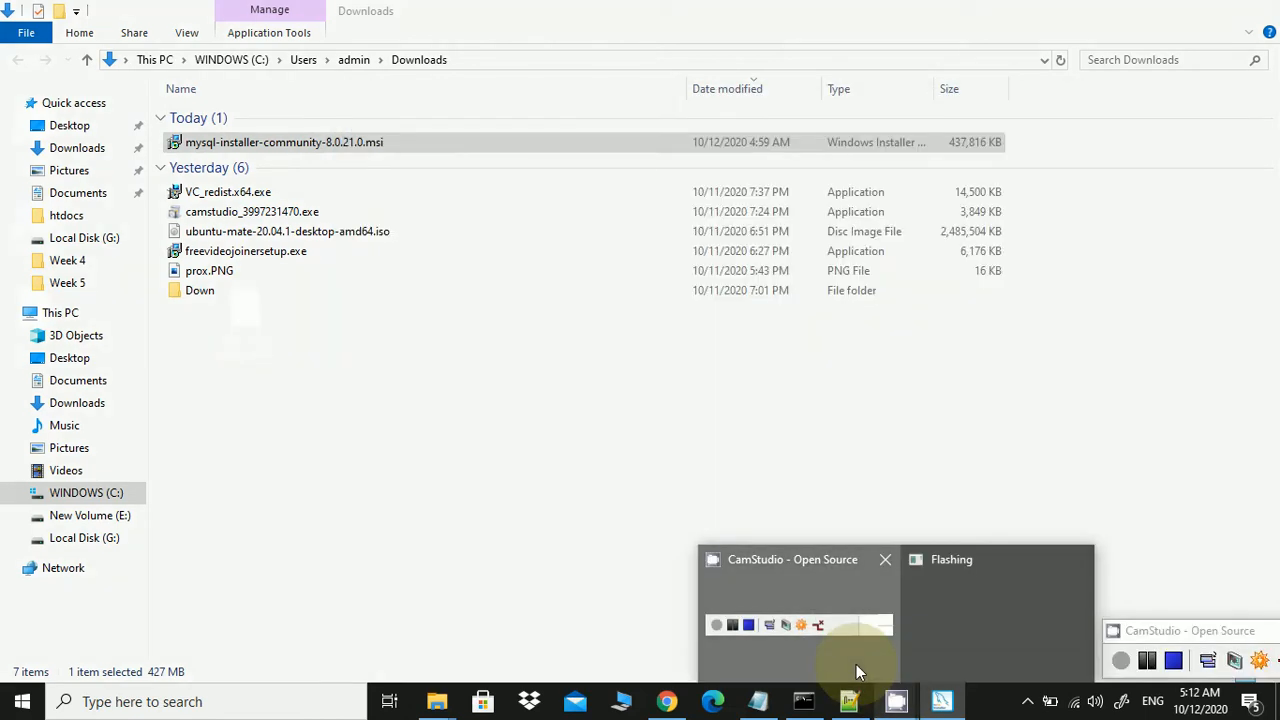
{"action": "left_click", "coordinate": [856, 664]}
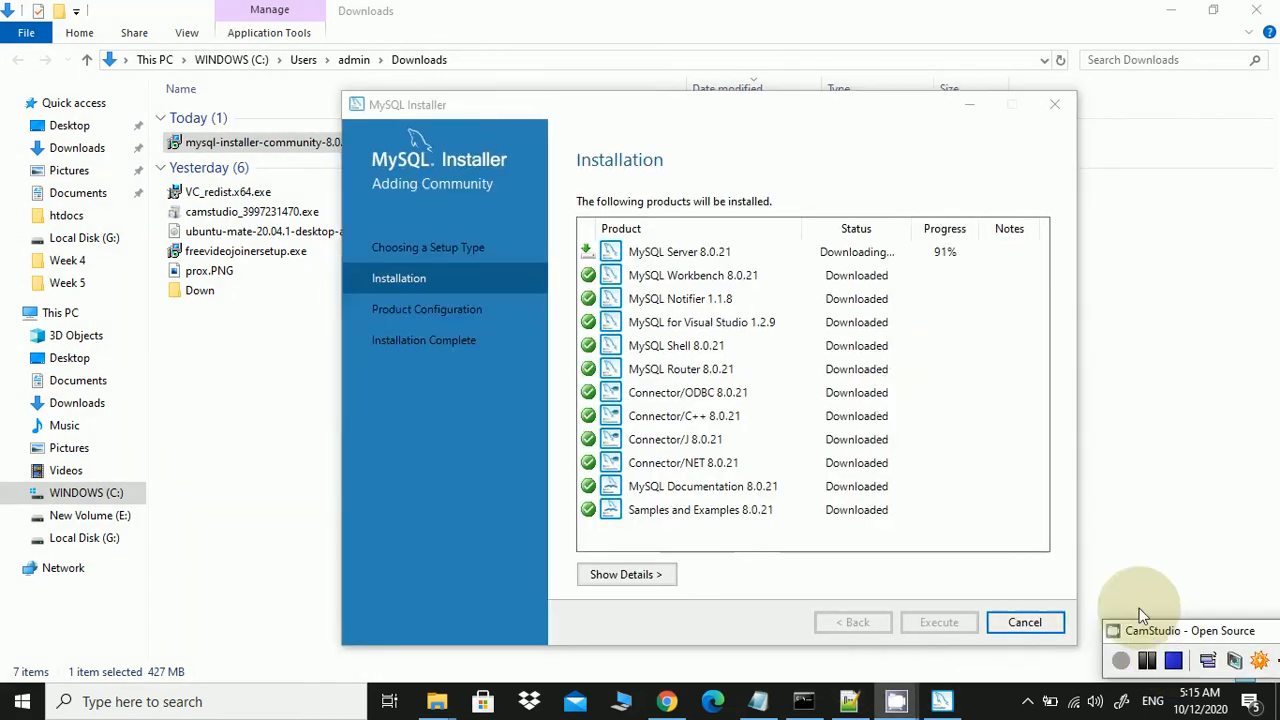
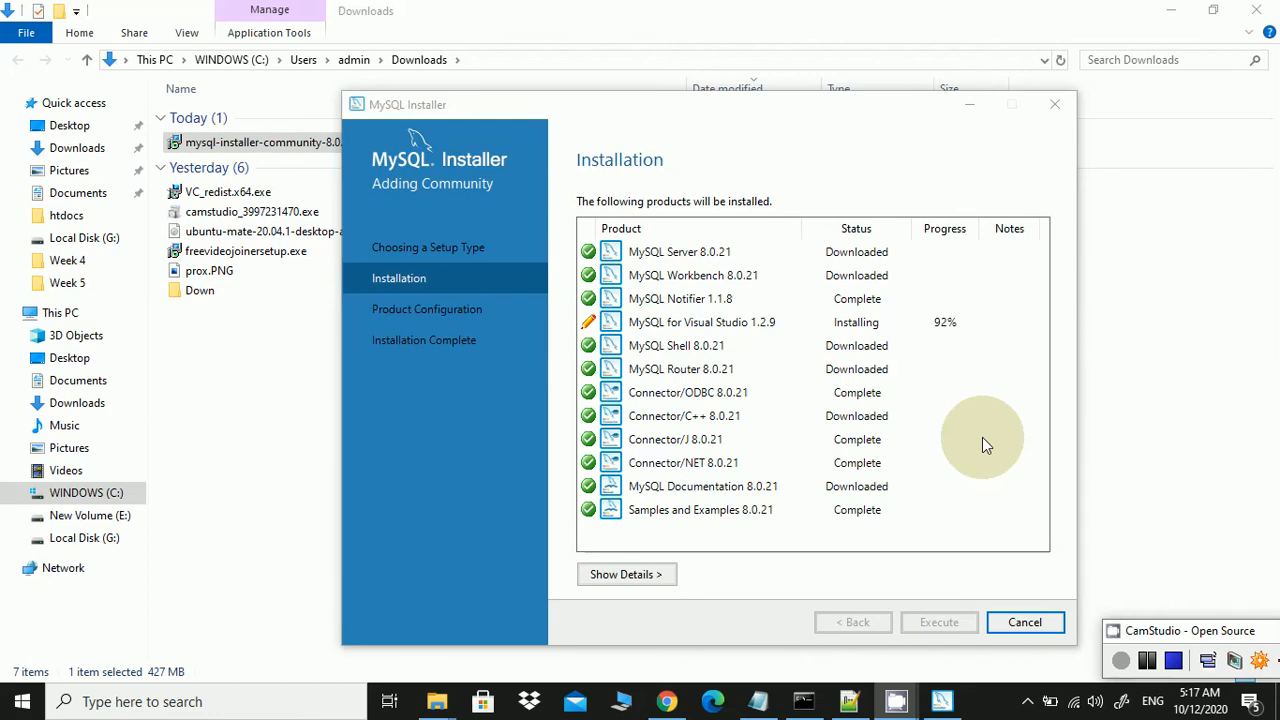
Once every product shows Complete, continue to the Product Configuration page
{"action": "left_click", "coordinate": [1175, 670]}
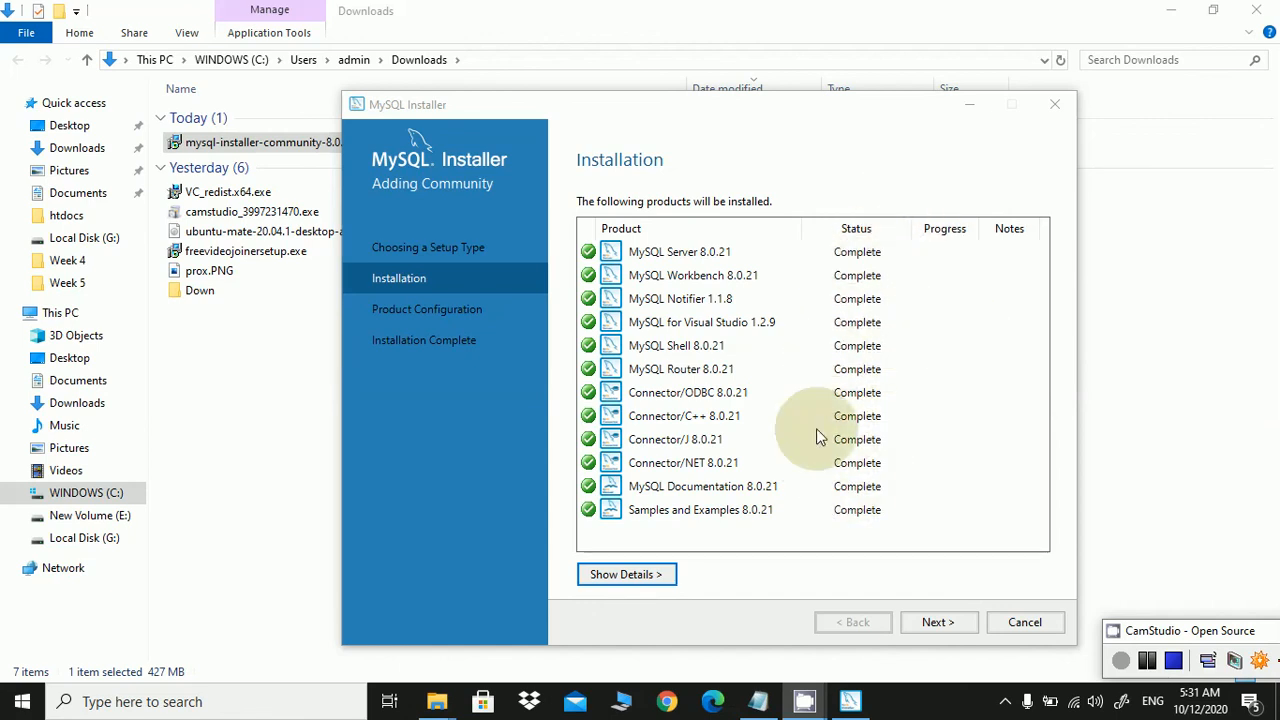
{"action": "left_click", "coordinate": [971, 625]}
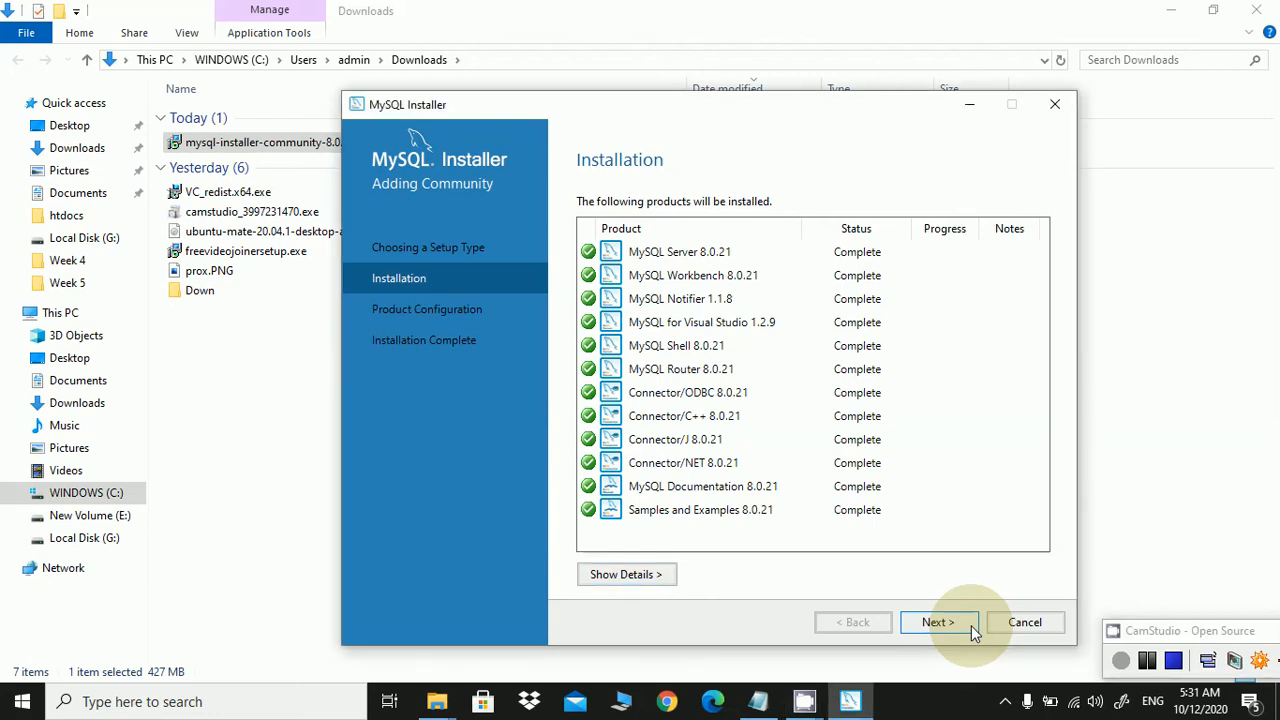
{"action": "key", "text": "Return"}
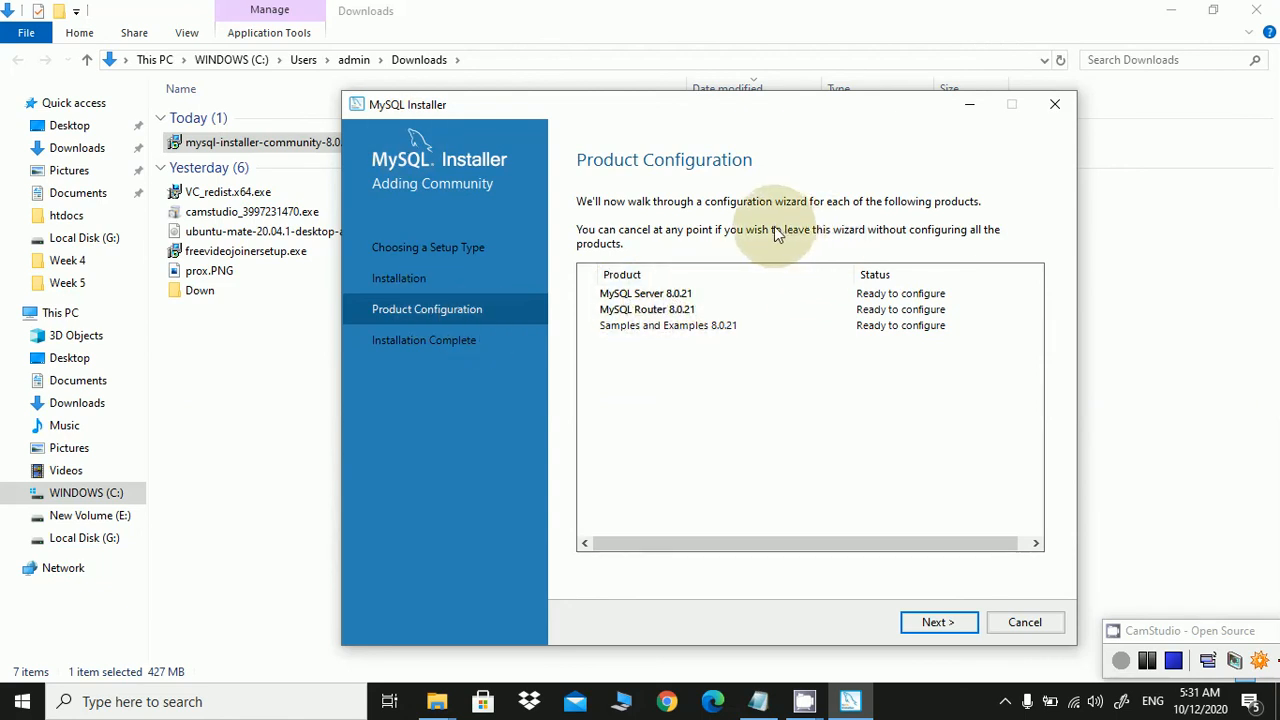
Keep standalone server, Development Computer on port 3306 and strong password authentication defaults
{"action": "left_click", "coordinate": [971, 630]}
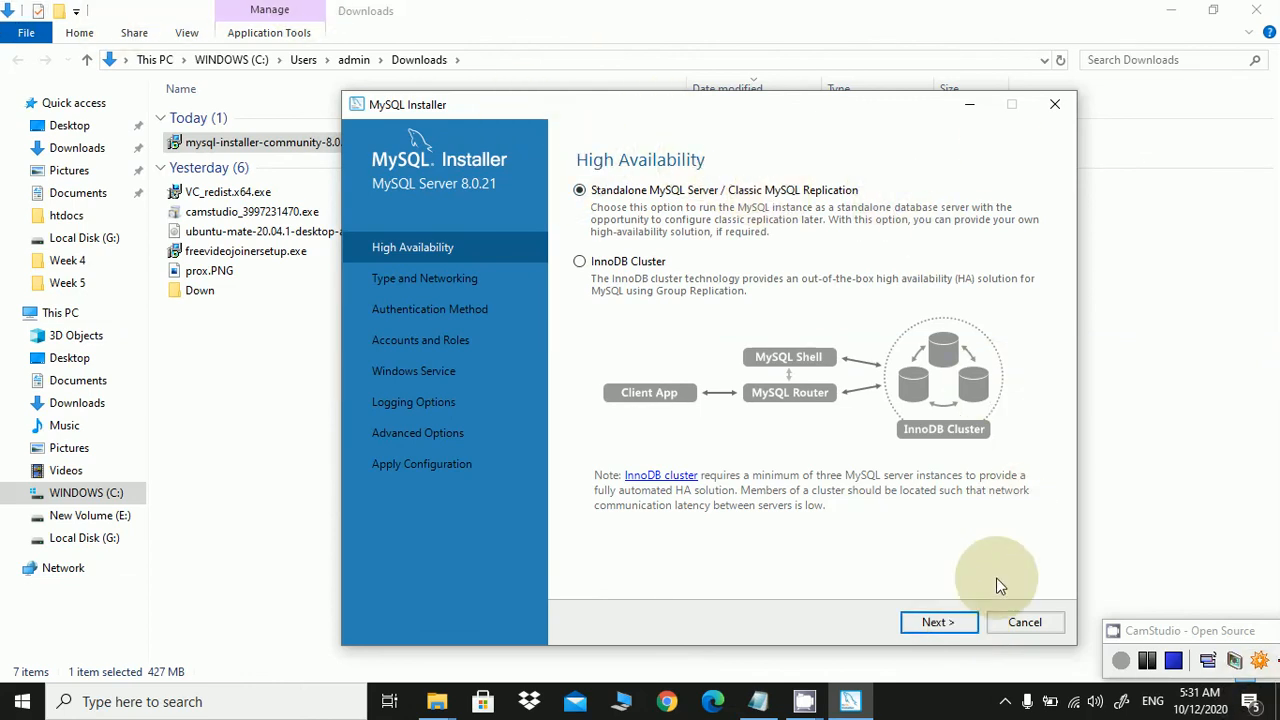
{"action": "left_click", "coordinate": [972, 625]}
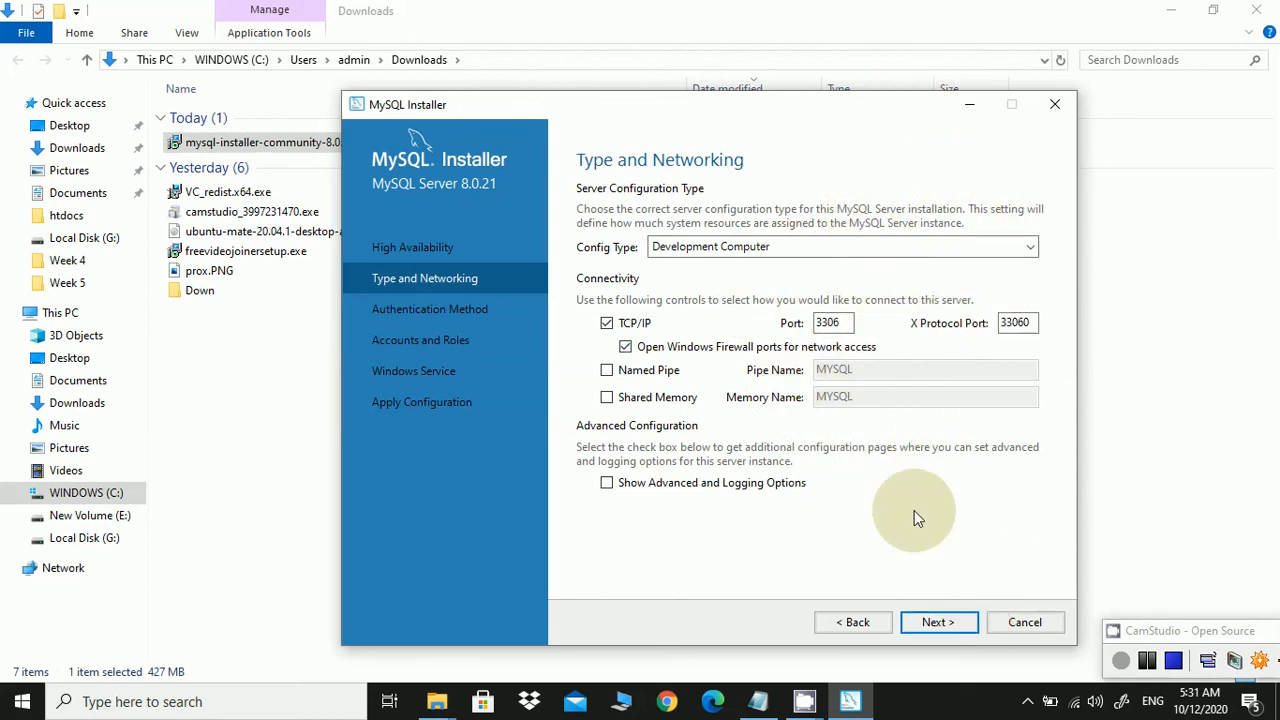
{"action": "left_click", "coordinate": [964, 625]}
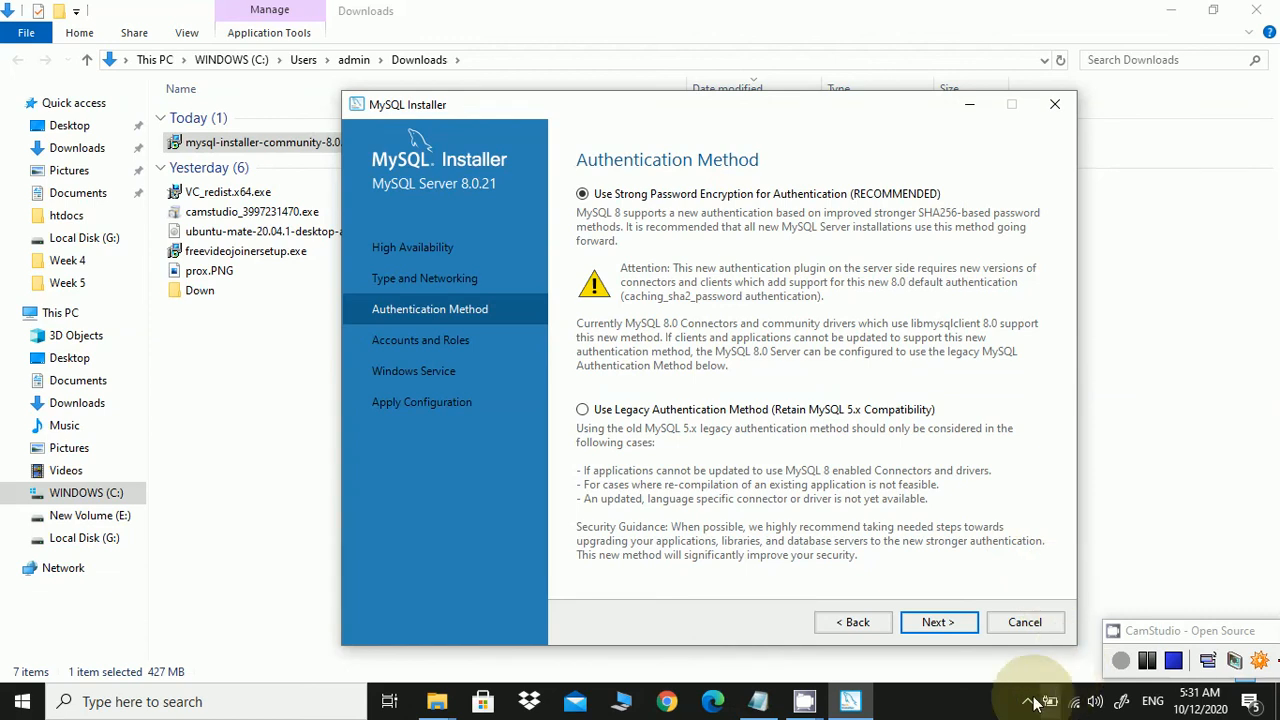
{"action": "left_click", "coordinate": [965, 627]}
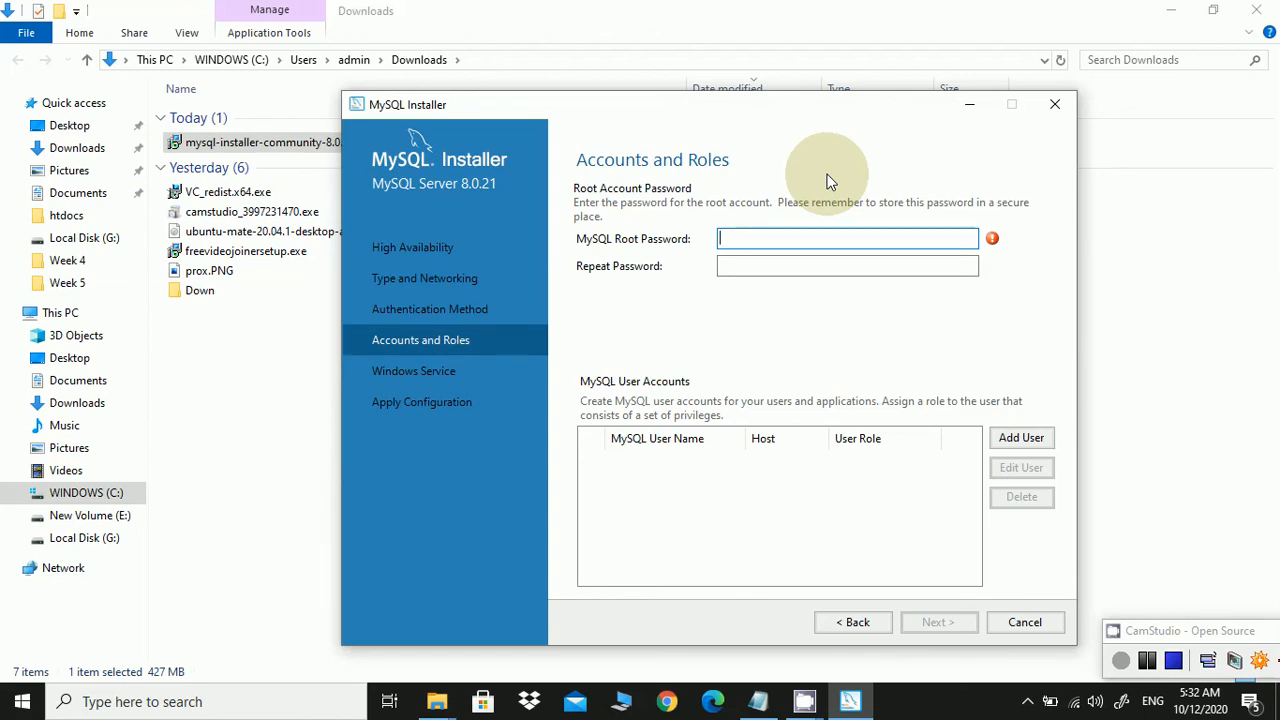
Enter the root account password, repeat it, and proceed to Windows Service
{"action": "type", "text": "root1234567"}
{"action": "key", "text": "Tab"}
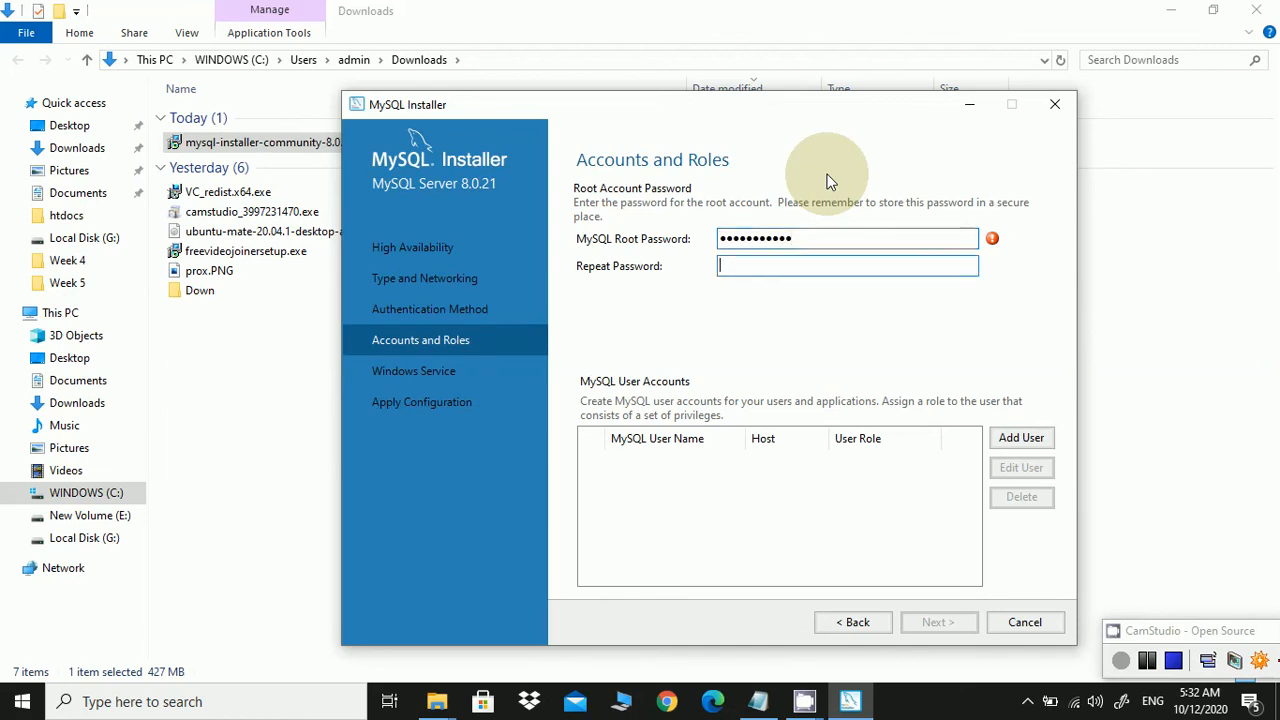
{"action": "type", "text": "root1234567"}
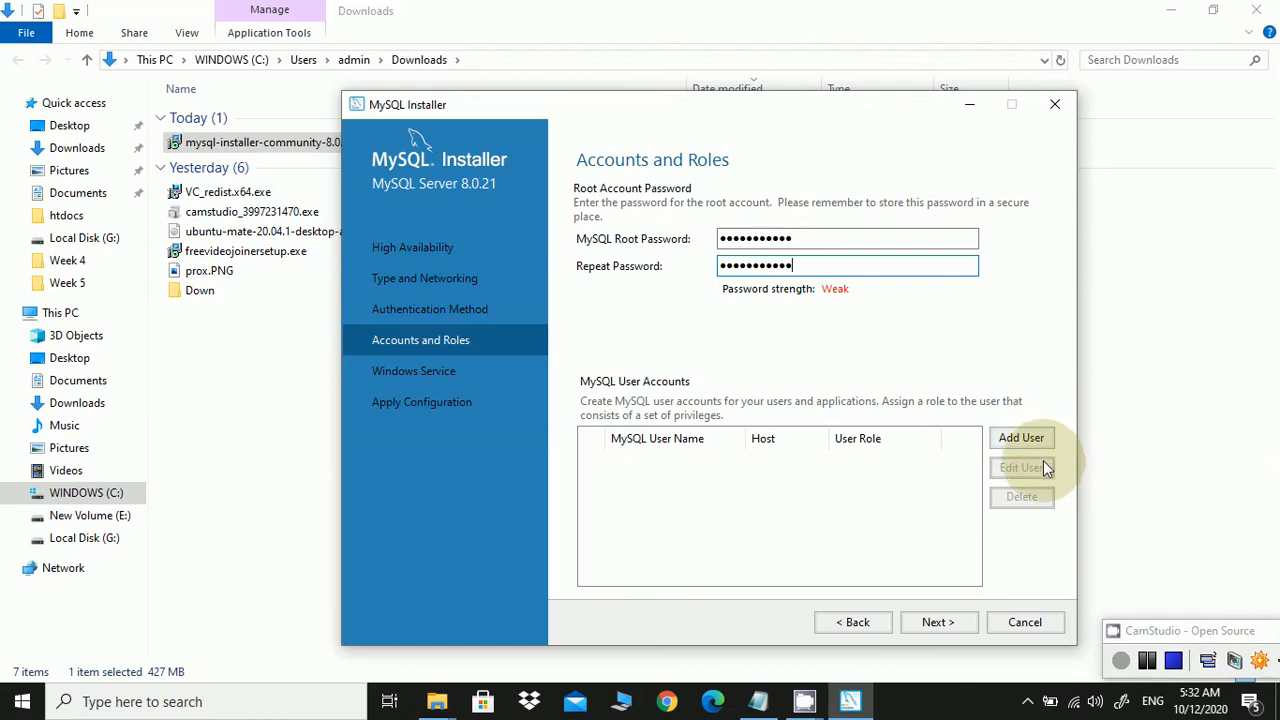
{"action": "left_click", "coordinate": [971, 623]}
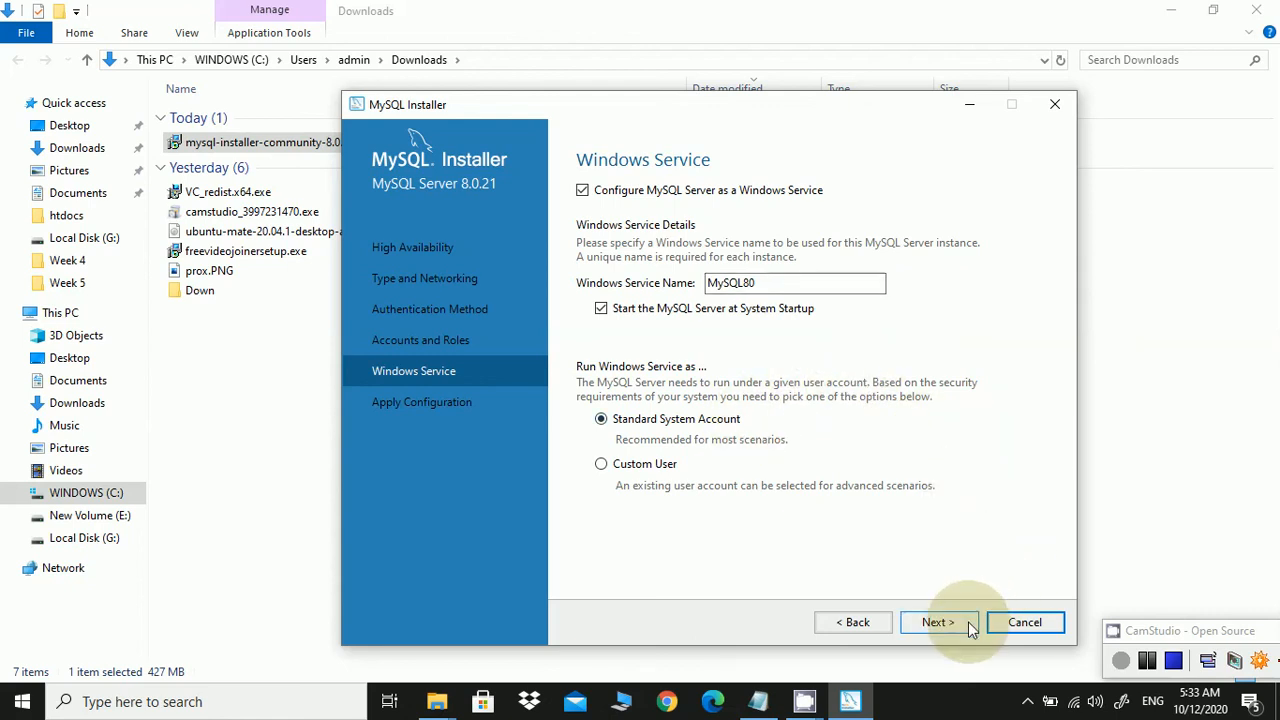
Keep the MySQL80 service defaults and execute all seven server configuration steps
{"action": "left_click", "coordinate": [938, 622]}
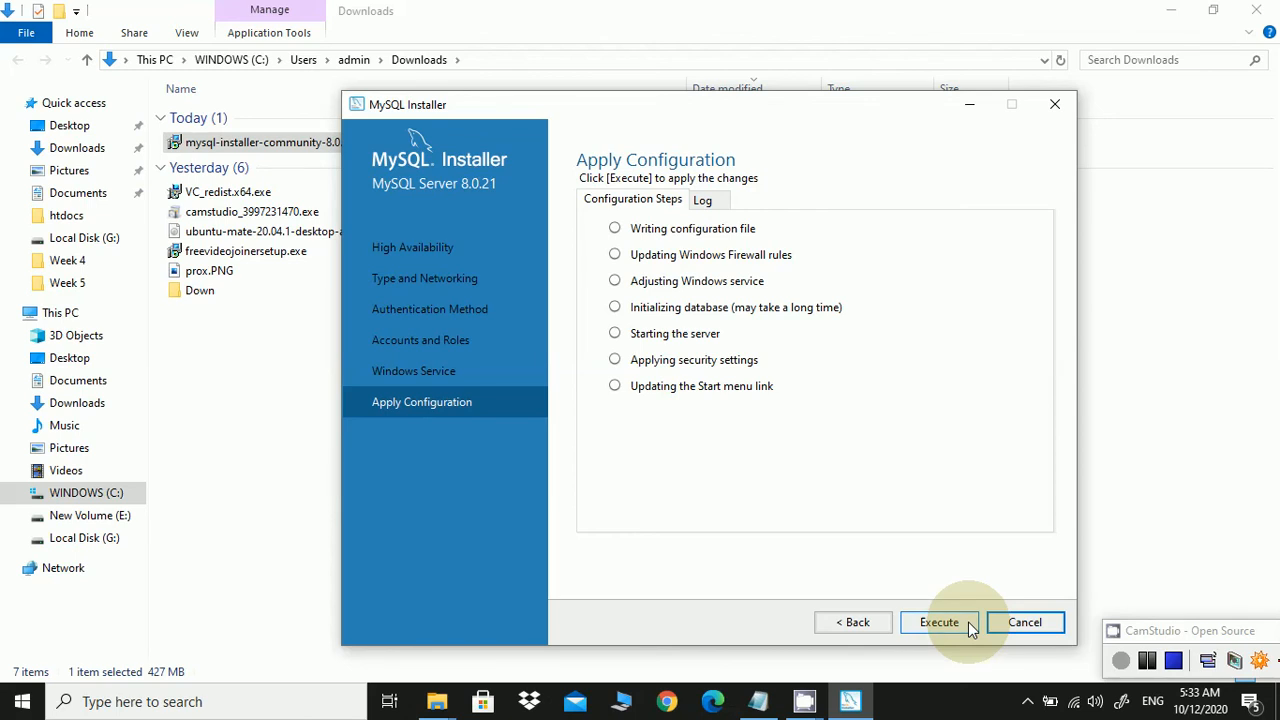
{"action": "left_click", "coordinate": [940, 622]}
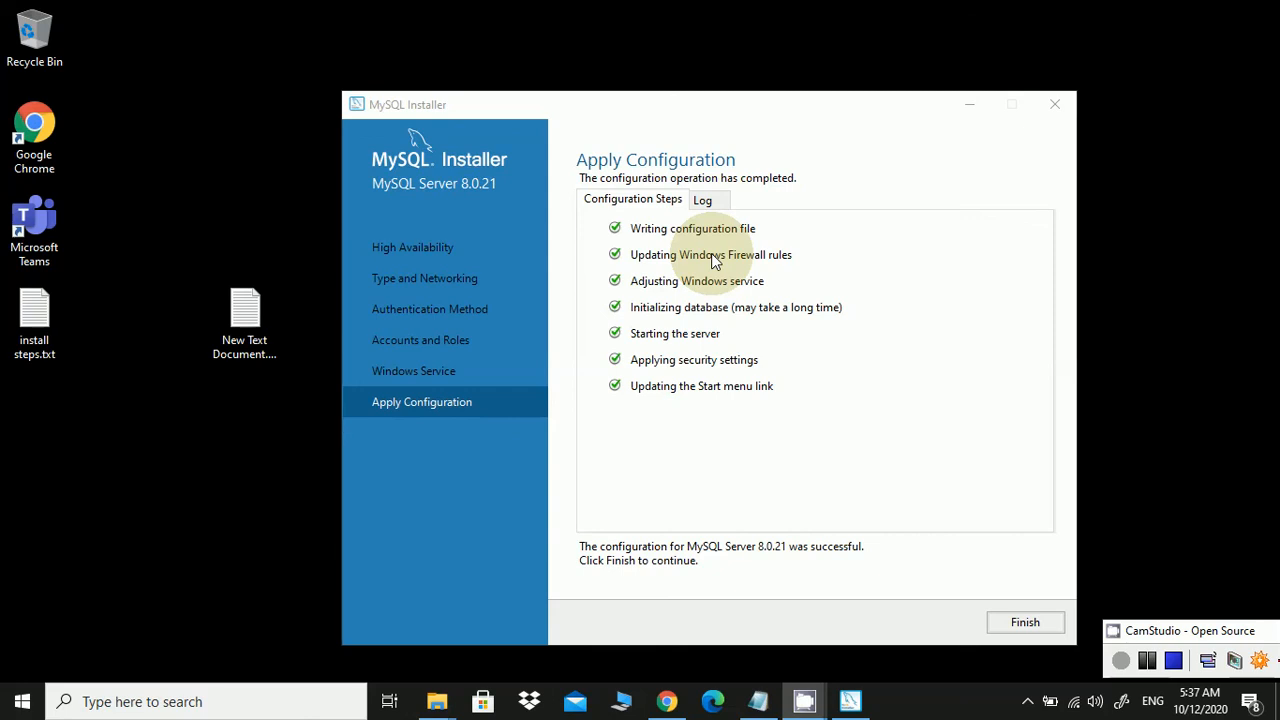
Finish the server configuration and skip MySQL Router setup without InnoDB cluster bootstrapping
{"action": "left_click", "coordinate": [1039, 621]}
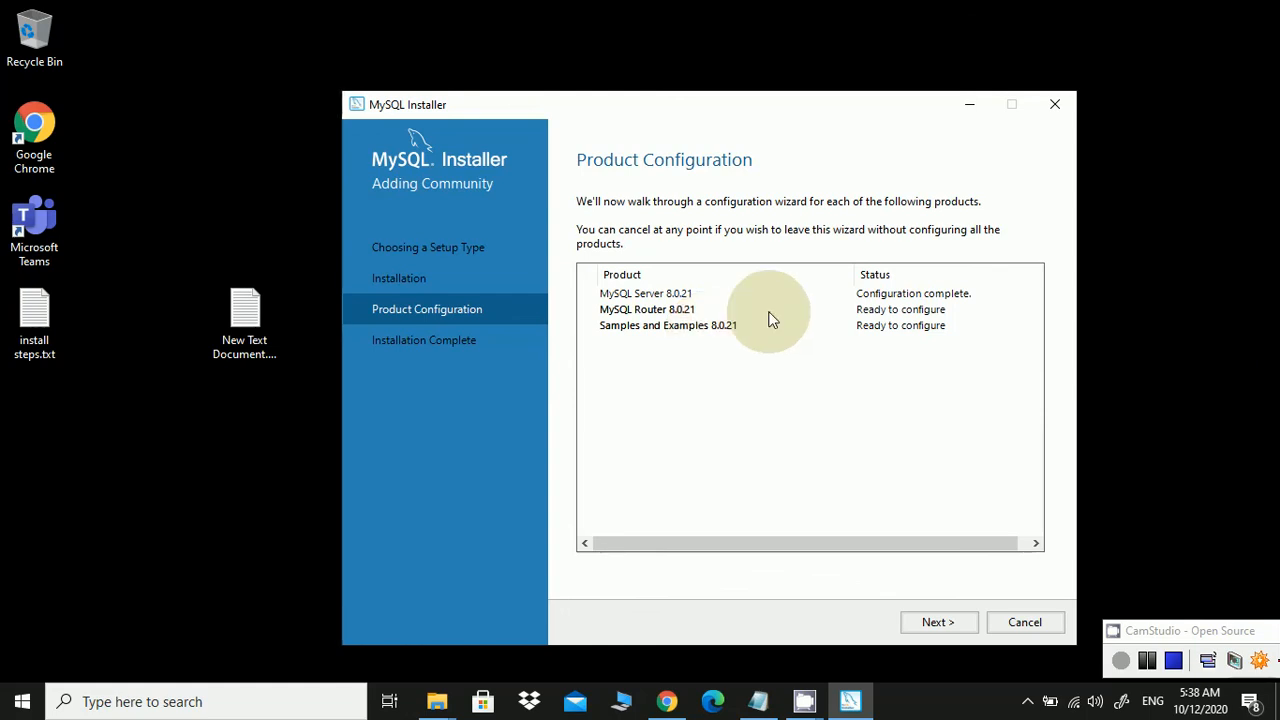
{"action": "left_click", "coordinate": [970, 621]}
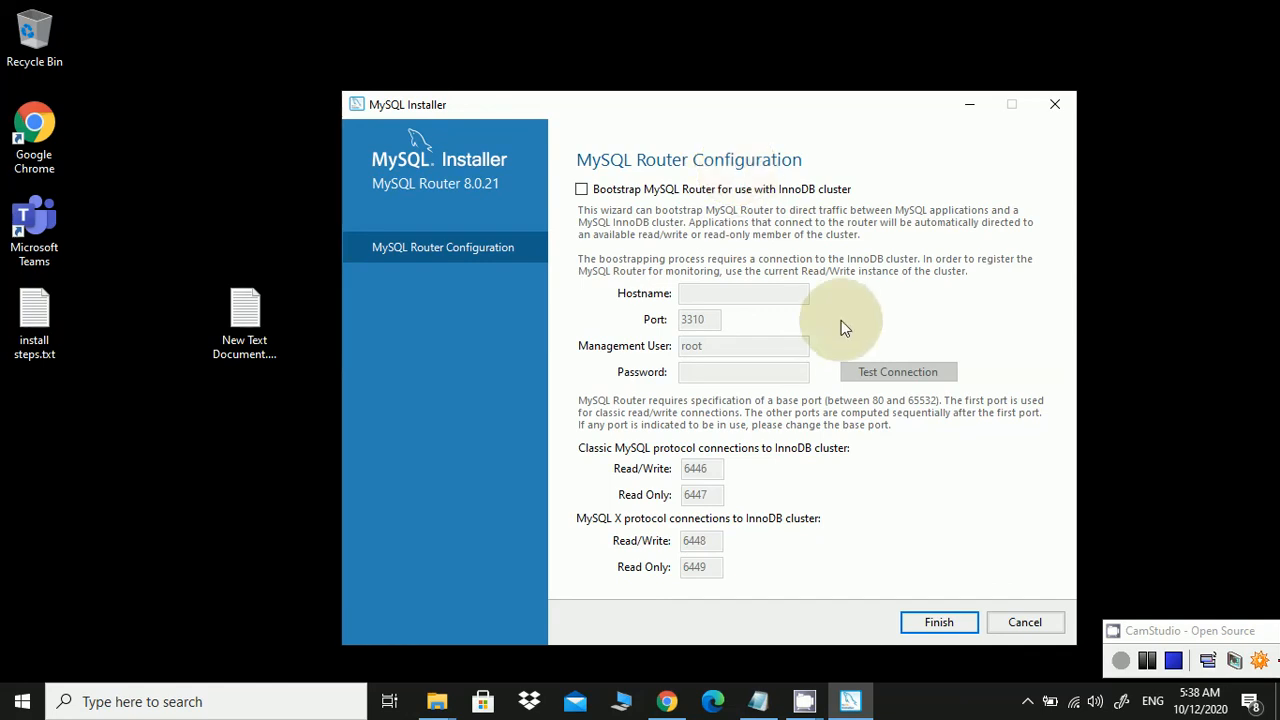
{"action": "left_click", "coordinate": [970, 623]}
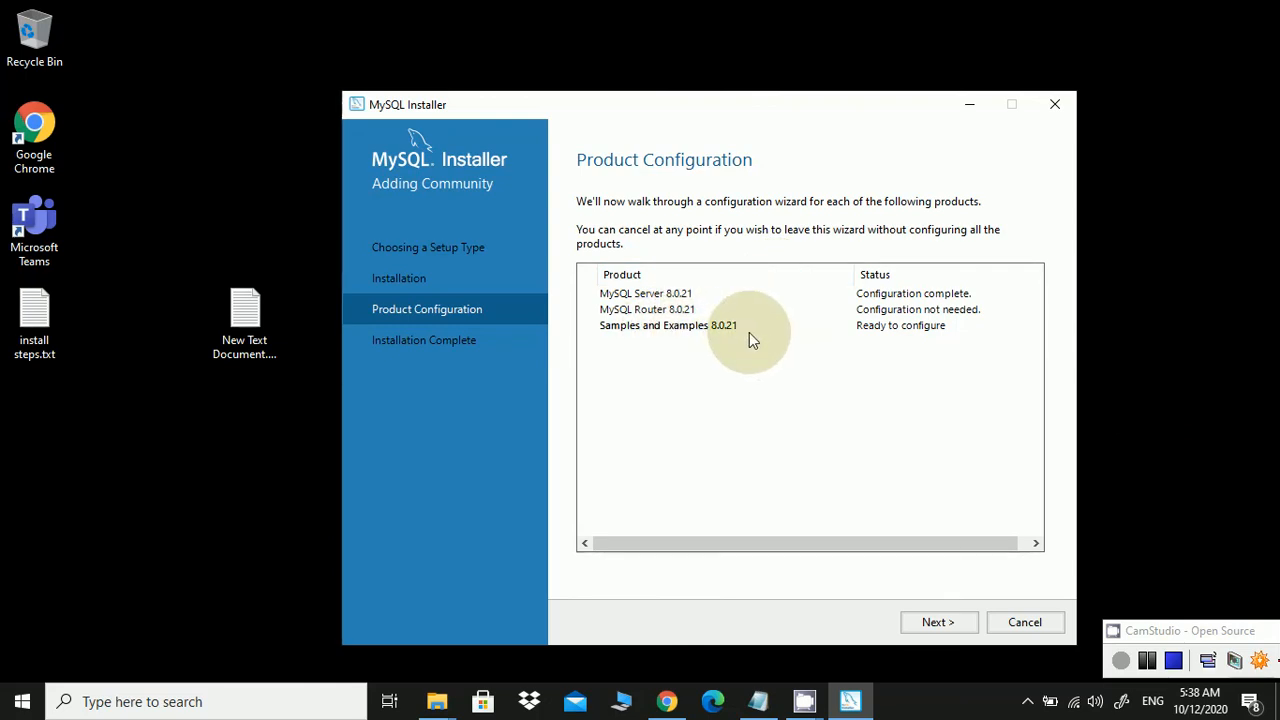
Check the root credentials against MySQL Server 8.0.21 for Samples and Examples, then continue
{"action": "left_click", "coordinate": [955, 623]}
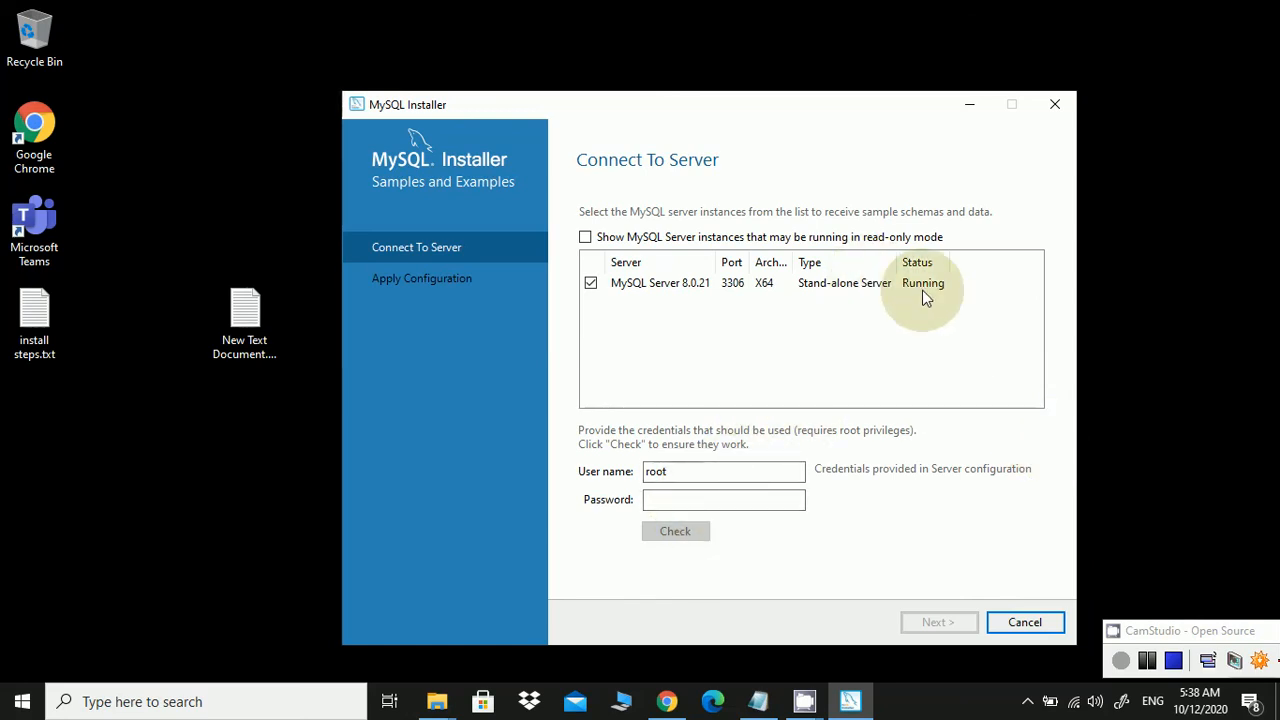
{"action": "left_click", "coordinate": [721, 501]}
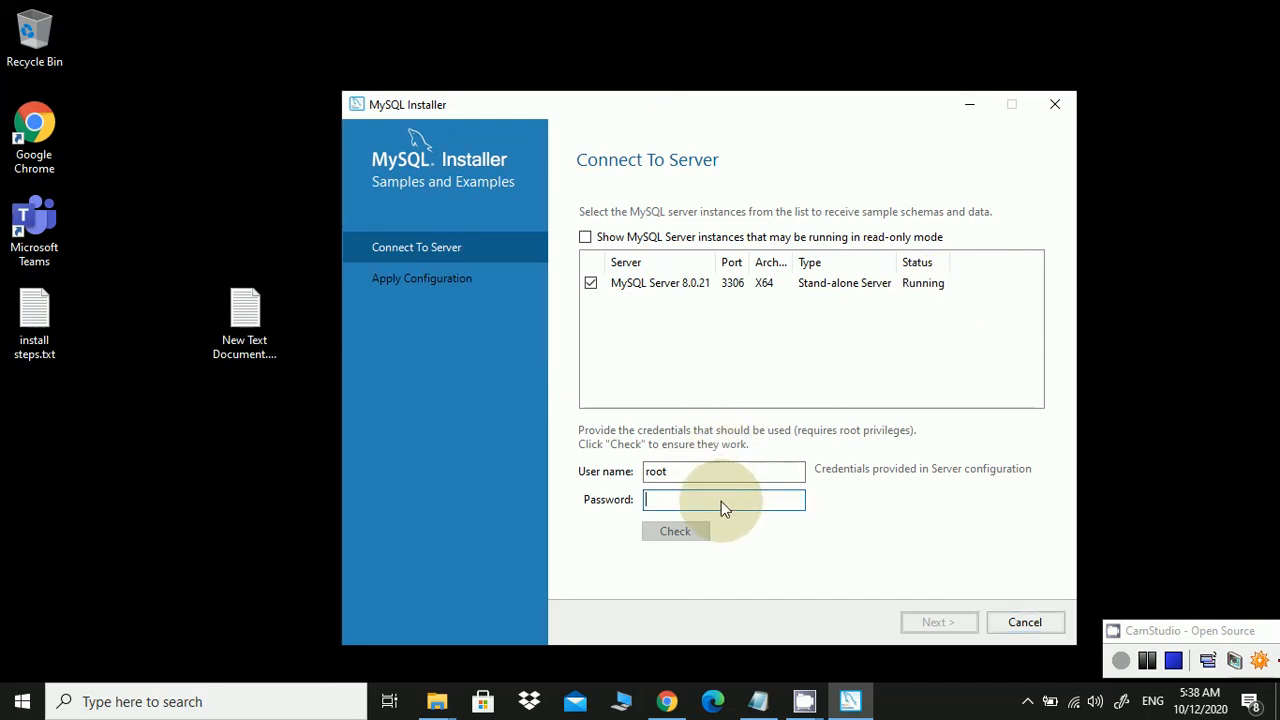
{"action": "type", "text": "******"}
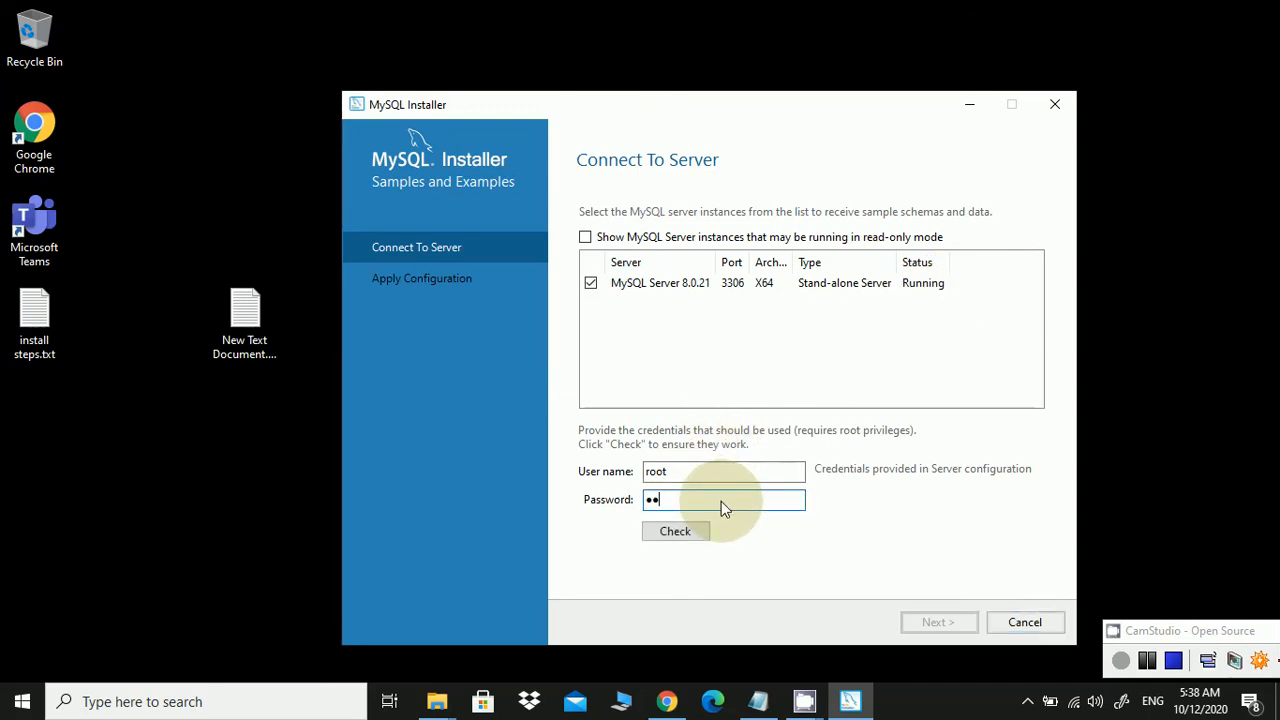
{"action": "type", "text": "******"}
{"action": "left_click", "coordinate": [698, 532]}
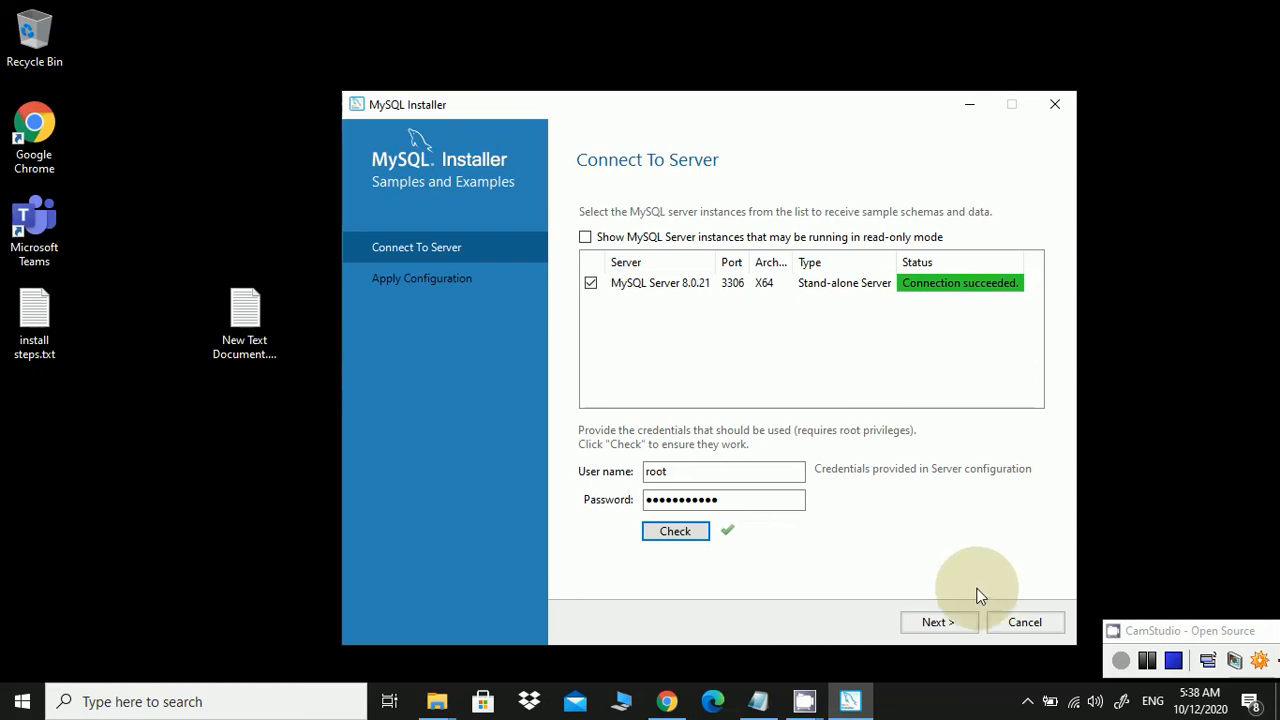
{"action": "left_click", "coordinate": [969, 623]}
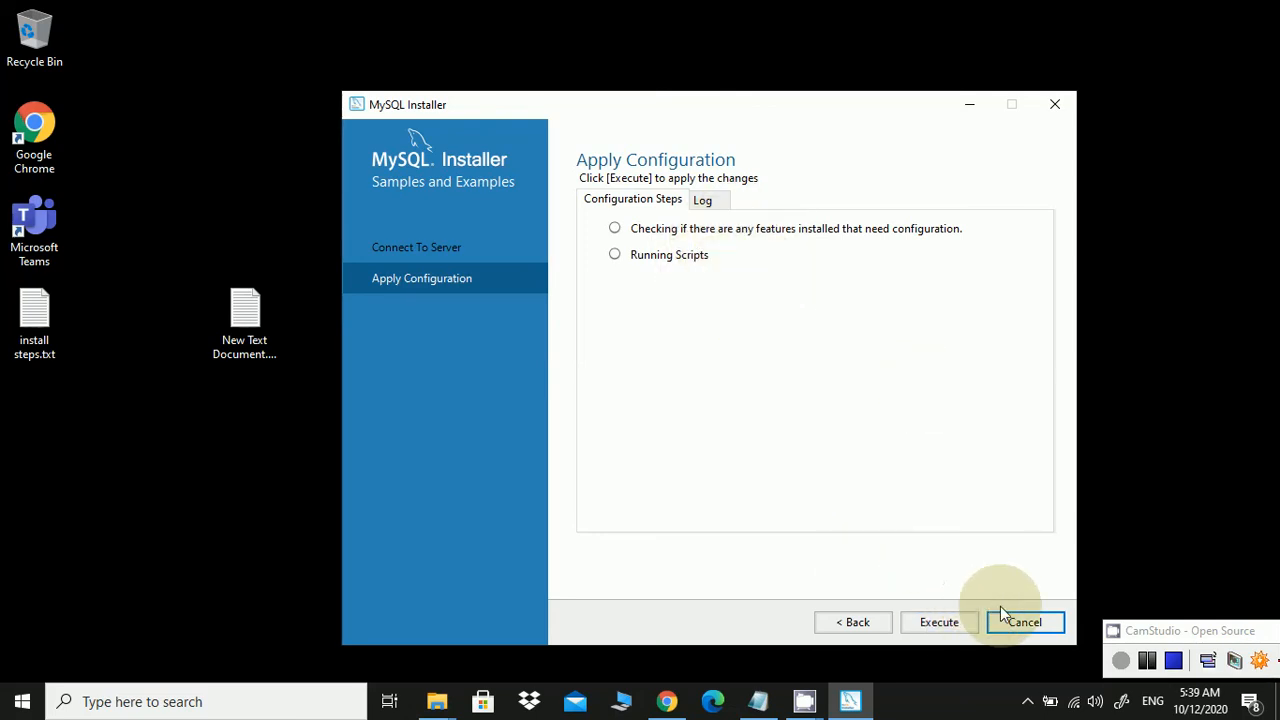
Execute both Samples and Examples configuration steps and finish back to the product list
{"action": "left_click", "coordinate": [972, 621]}
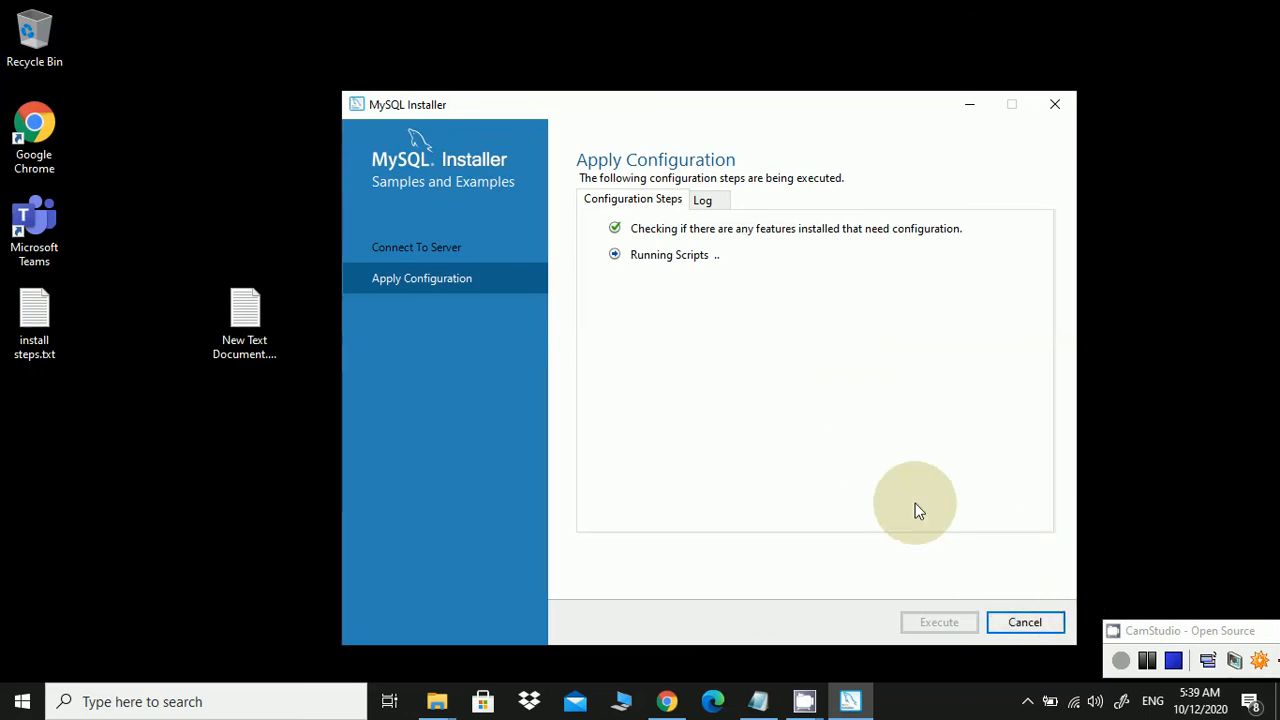
{"action": "left_click", "coordinate": [1173, 662]}
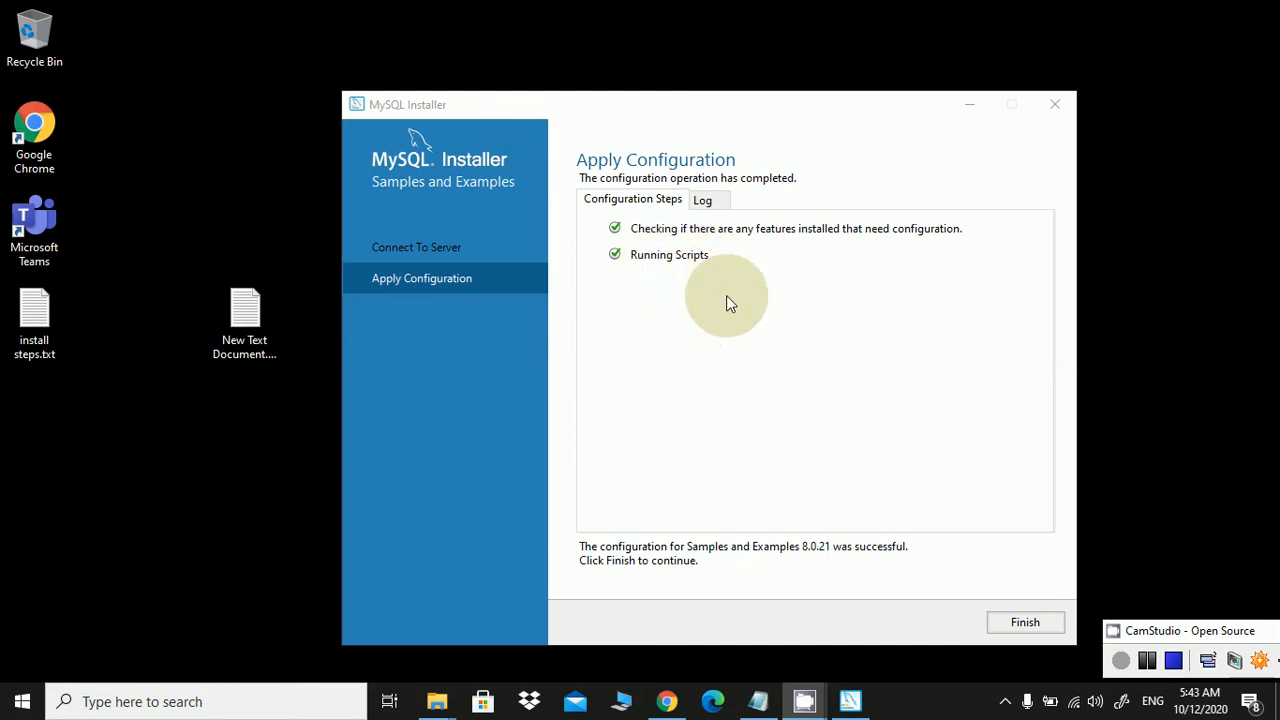
{"action": "left_click", "coordinate": [1025, 622]}
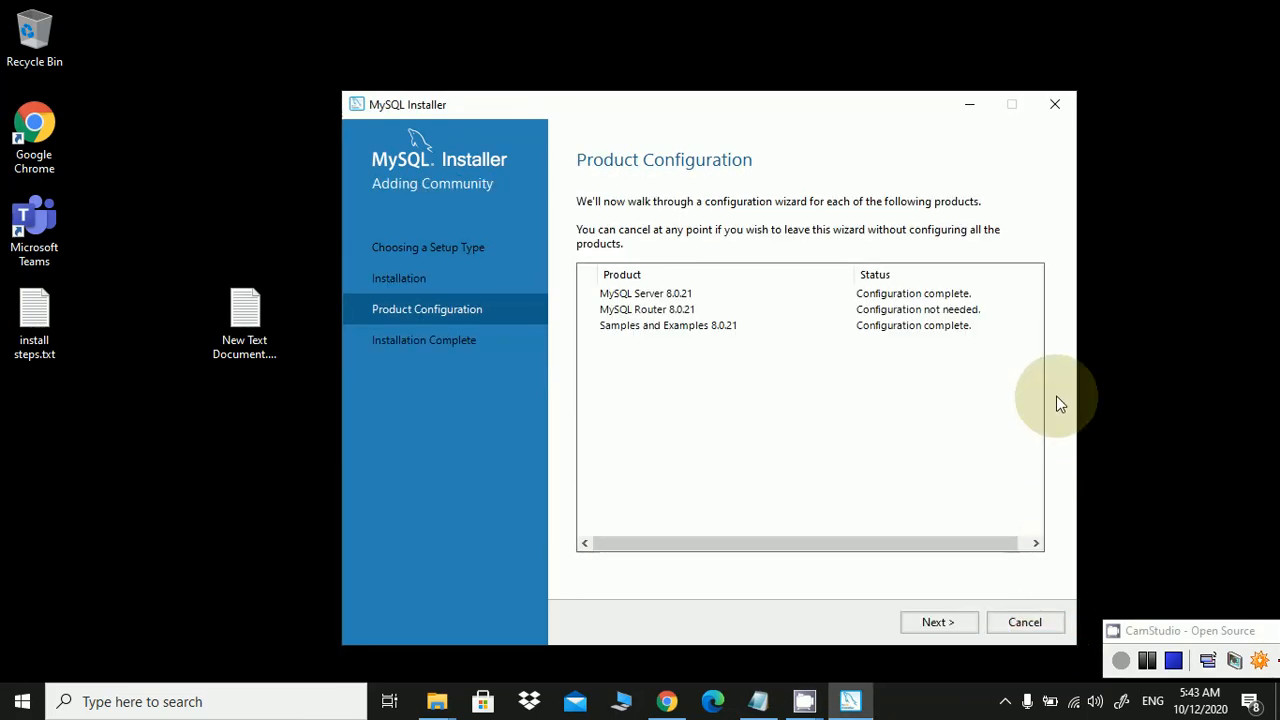
Finish the installation with both start-after-setup options ticked, launching MySQL Shell
{"action": "left_click", "coordinate": [939, 622]}
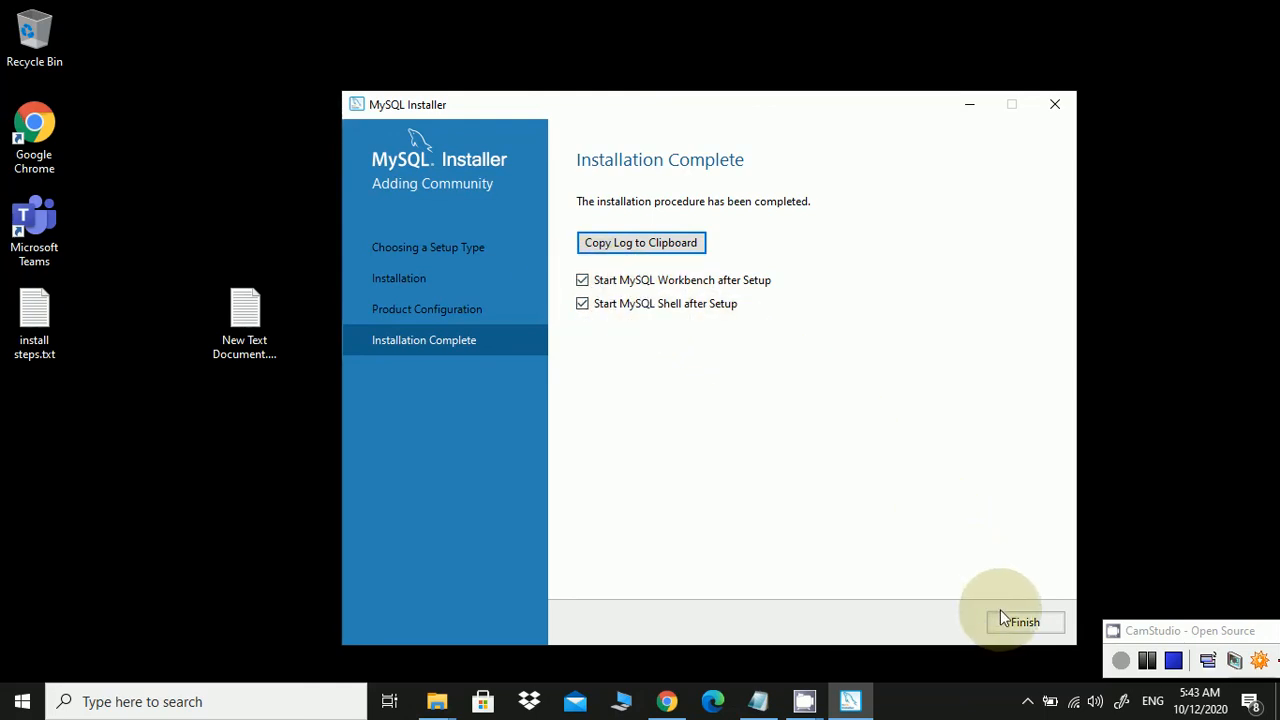
{"action": "left_click", "coordinate": [1050, 621]}
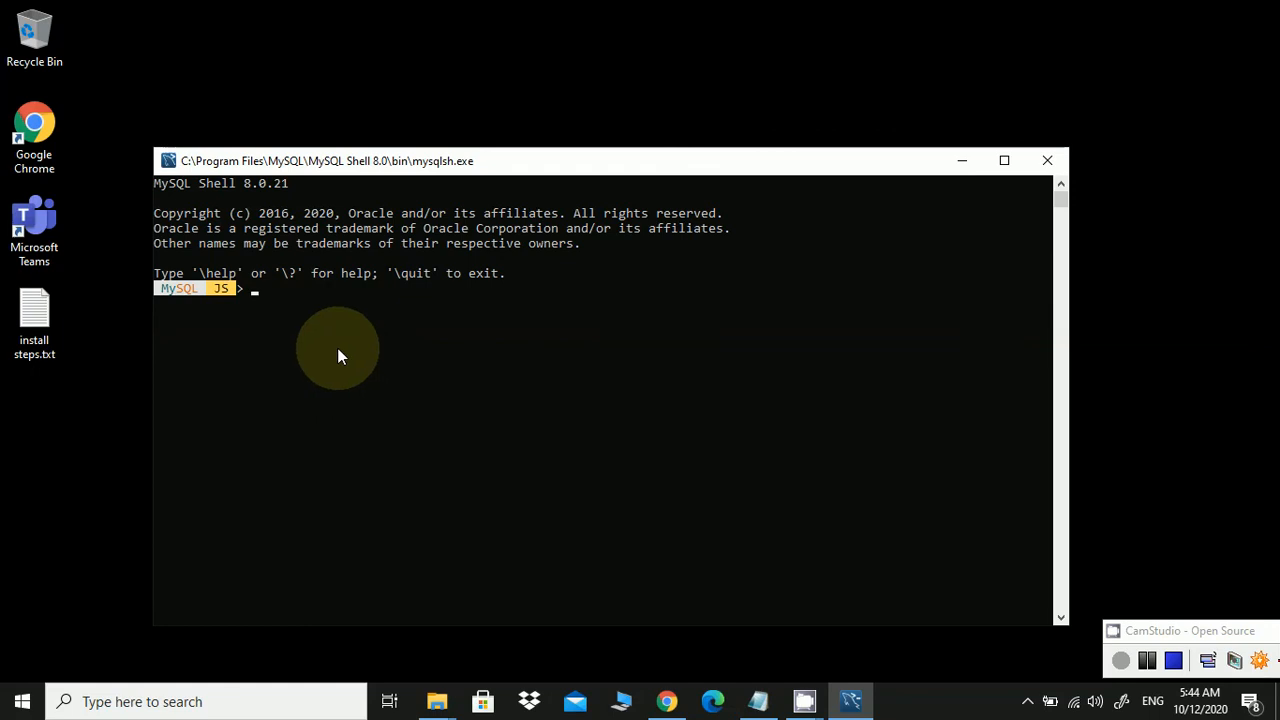
Minimize the MySQL Shell console to reveal the Workbench welcome page
{"action": "left_click", "coordinate": [970, 161]}
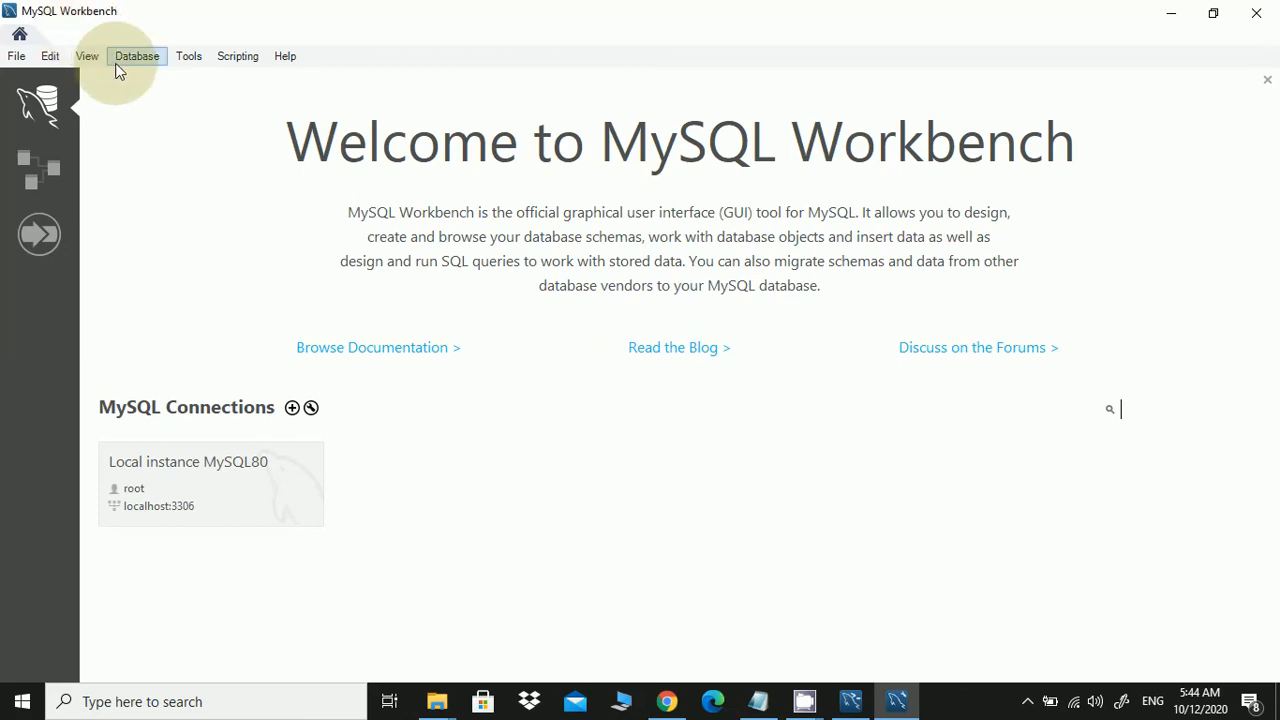
Open the Database menu in MySQL Workbench
{"action": "left_click", "coordinate": [149, 58]}
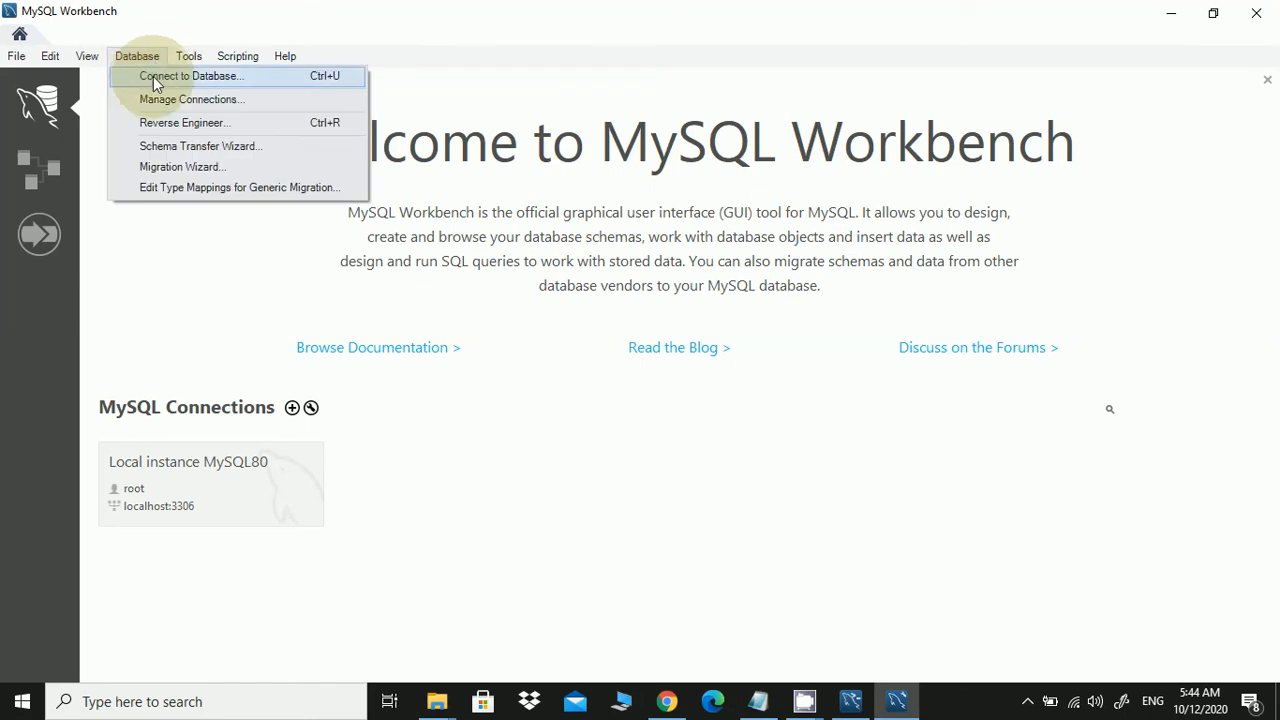
Connect as root to 127.0.0.1:3306 and enter the password to open a SQL editor session
{"action": "left_click", "coordinate": [153, 76]}
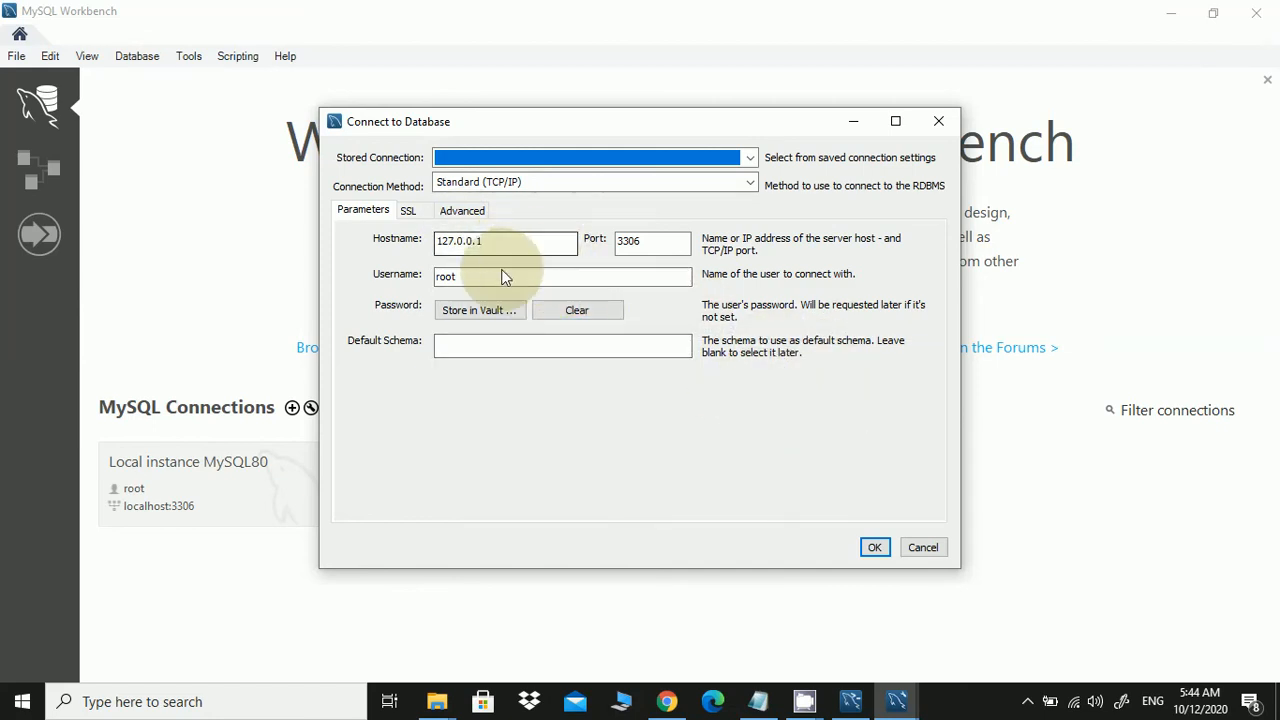
{"action": "left_click", "coordinate": [875, 548]}
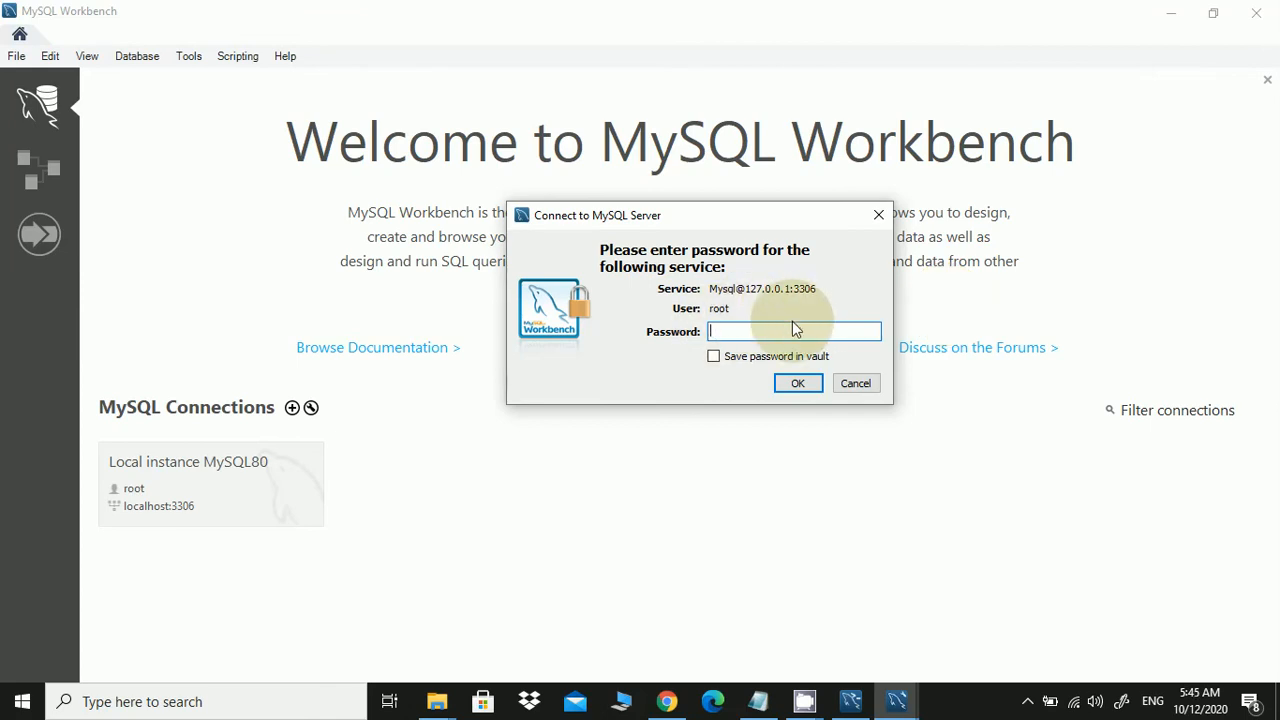
{"action": "type", "text": "***********"}
{"action": "key", "text": "Return"}
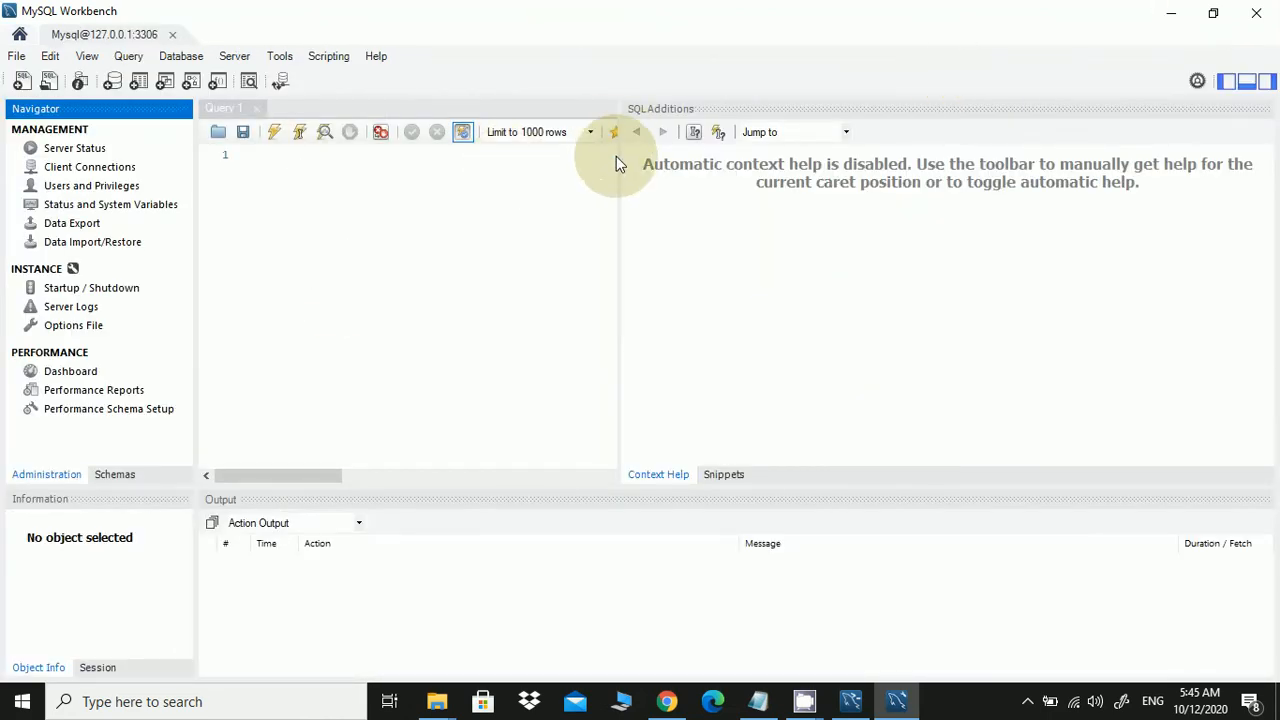
Create a schema named test_db and apply its CREATE SCHEMA script to the server
{"action": "left_click_drag", "start_coordinate": [618, 163], "coordinate": [915, 183]}
{"action": "left_click", "coordinate": [454, 170]}
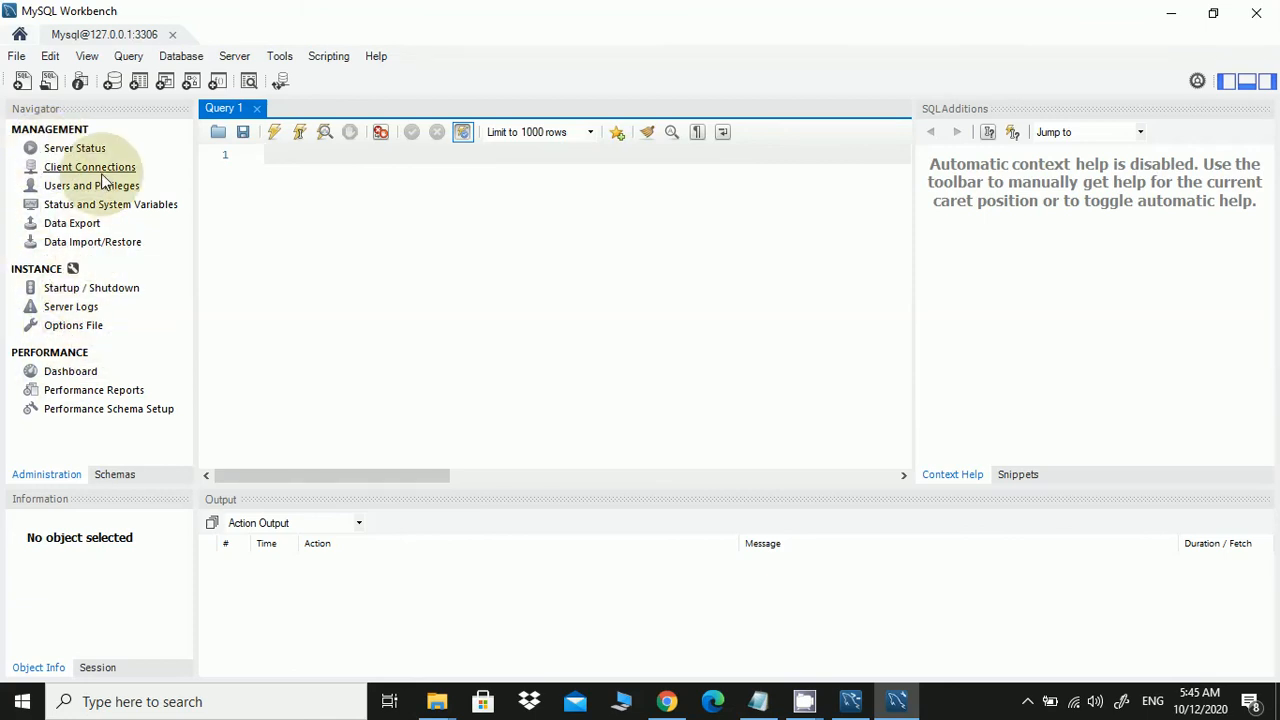
{"action": "left_click", "coordinate": [111, 82]}
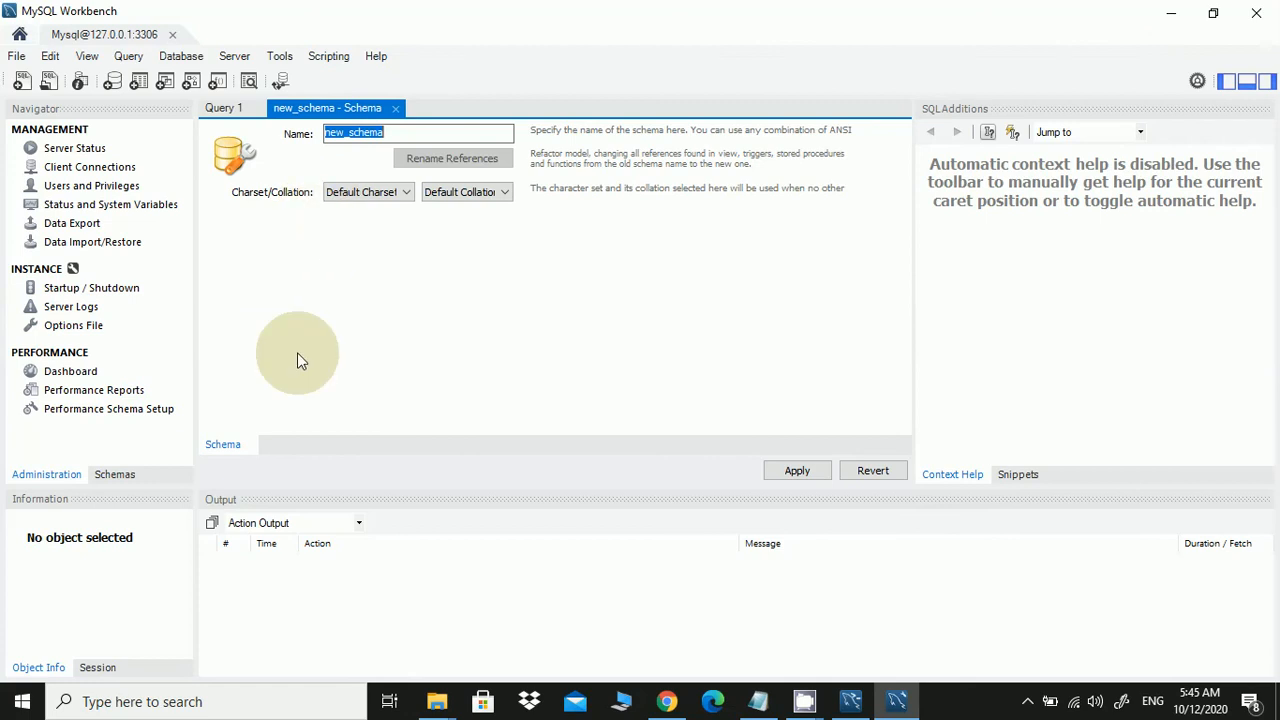
{"action": "type", "text": "test"}
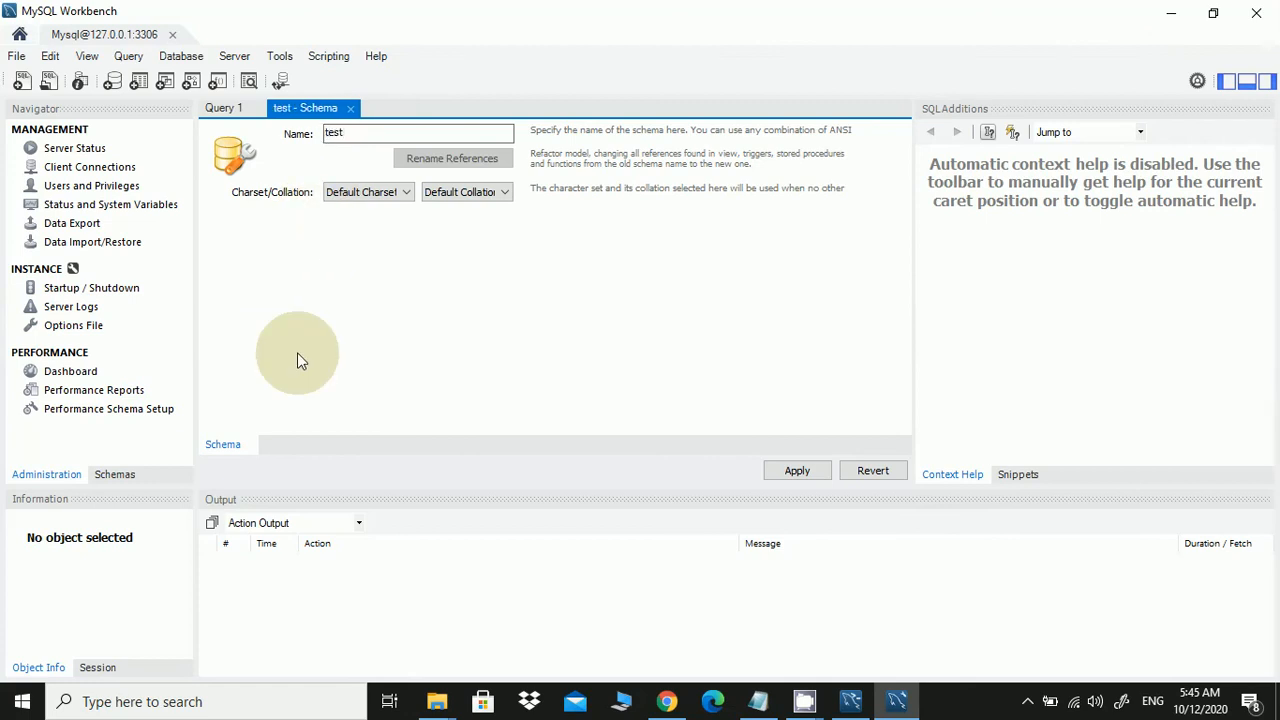
{"action": "type", "text": "_db"}
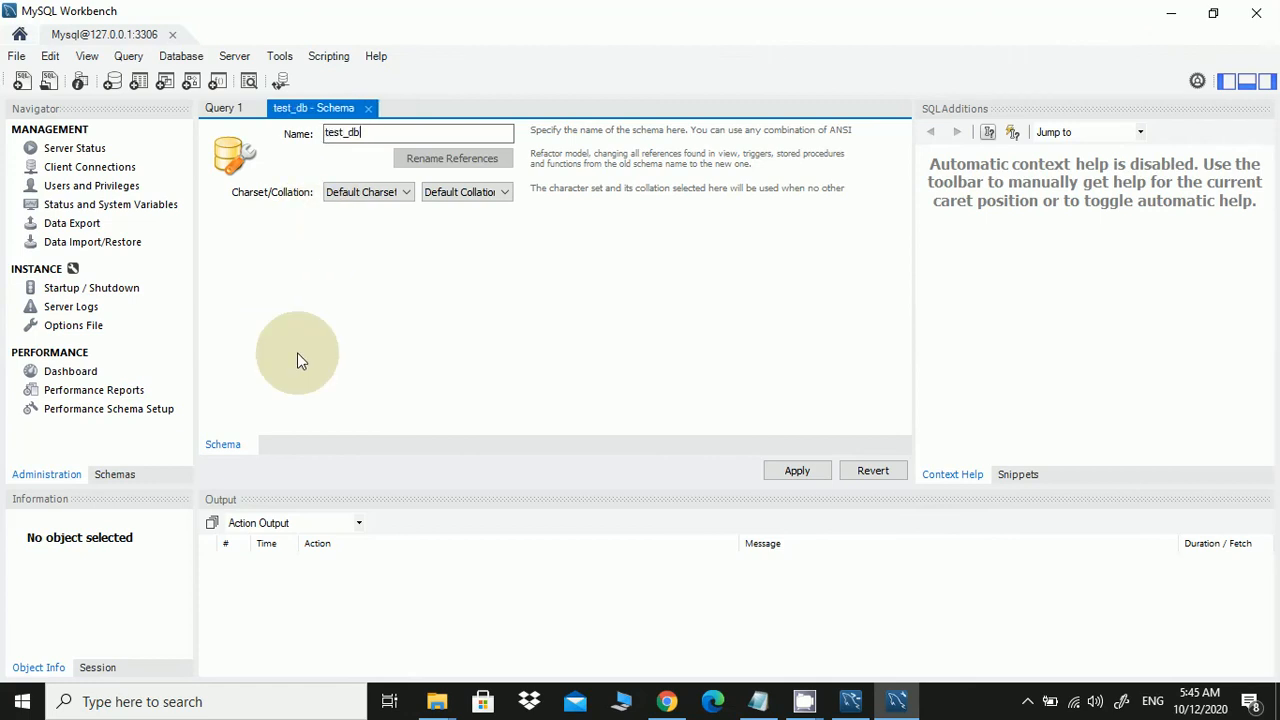
{"action": "left_click", "coordinate": [821, 473]}
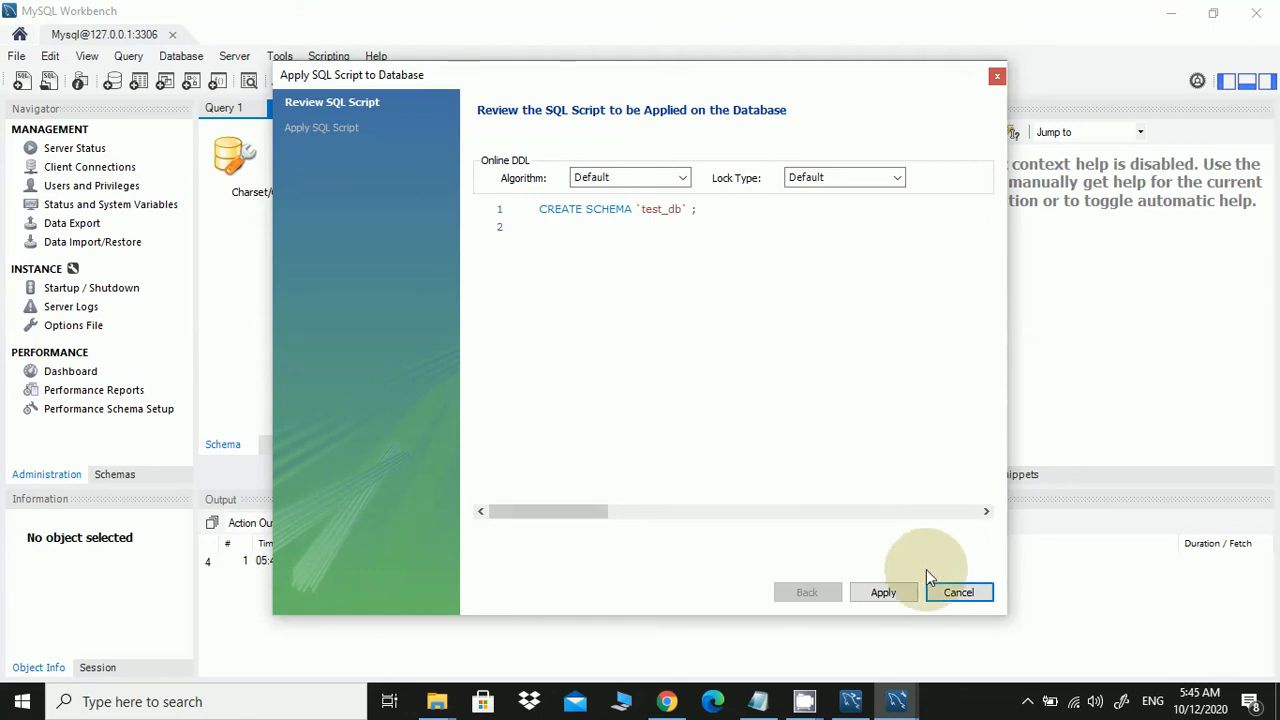
{"action": "left_click", "coordinate": [884, 592]}
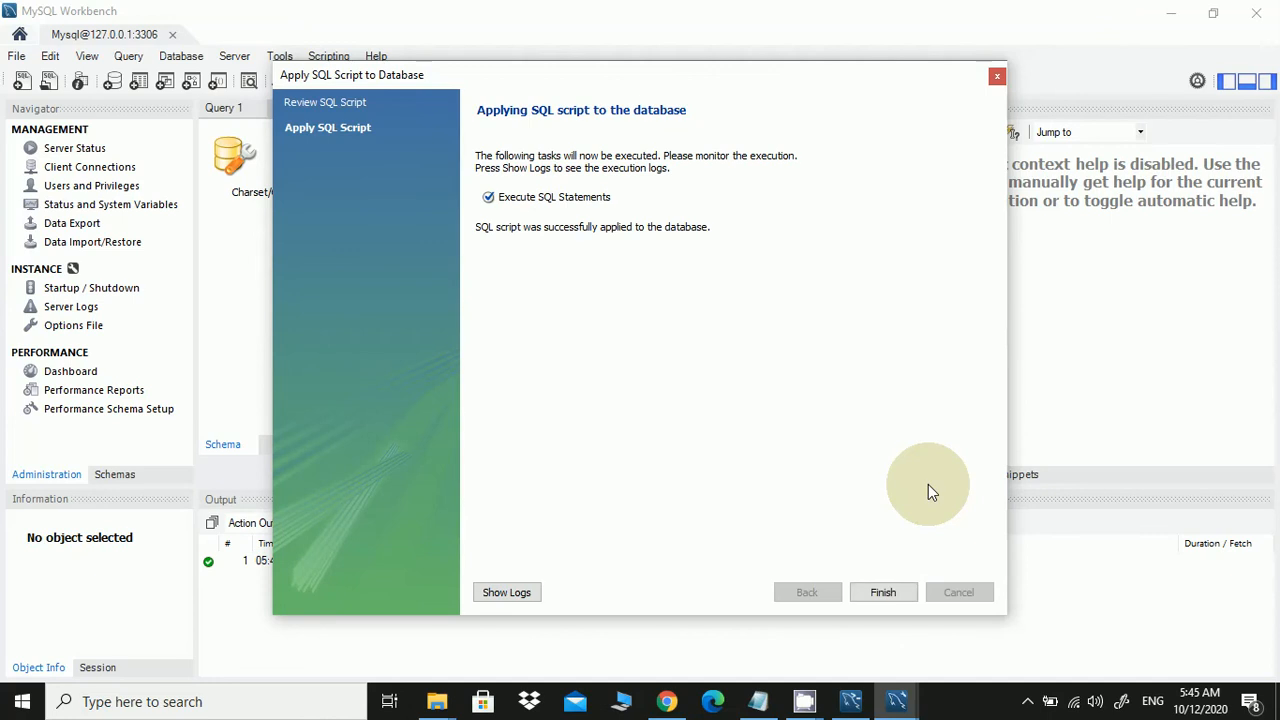
{"action": "left_click", "coordinate": [884, 592]}
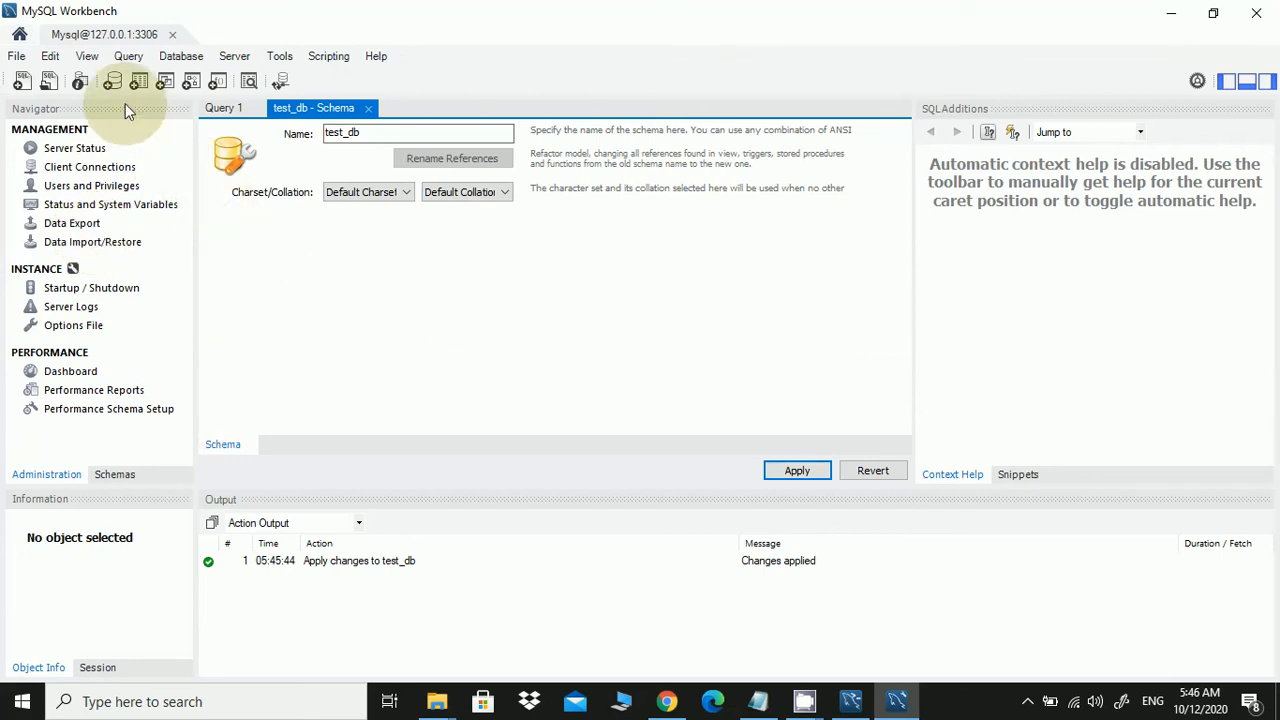
{"action": "left_click", "coordinate": [36, 149]}
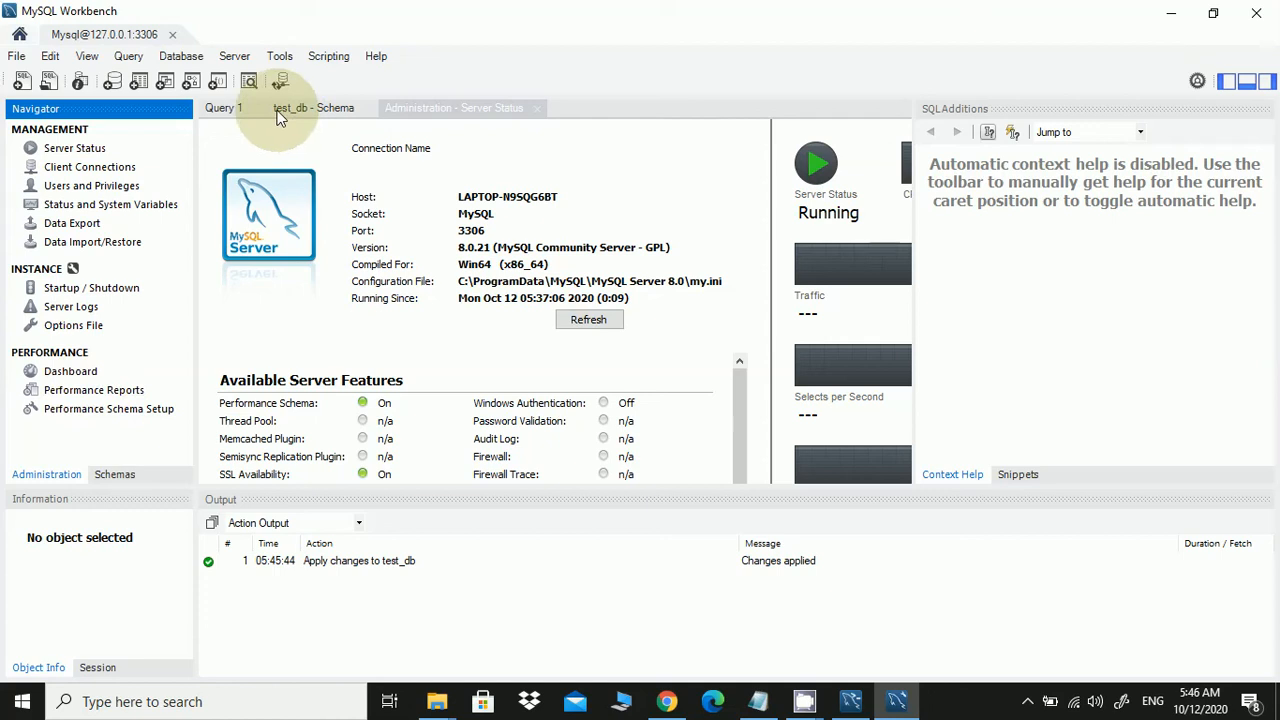
{"action": "left_click", "coordinate": [18, 58]}
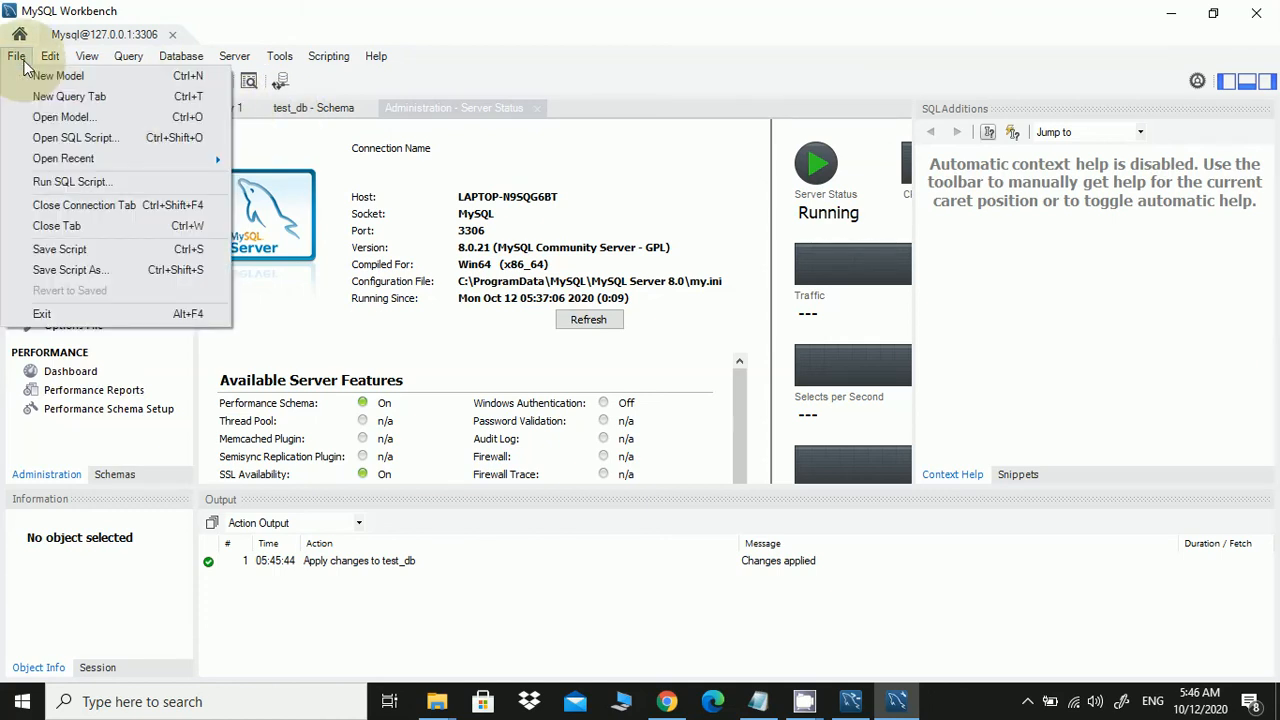
{"action": "mouse_move", "coordinate": [167, 62]}
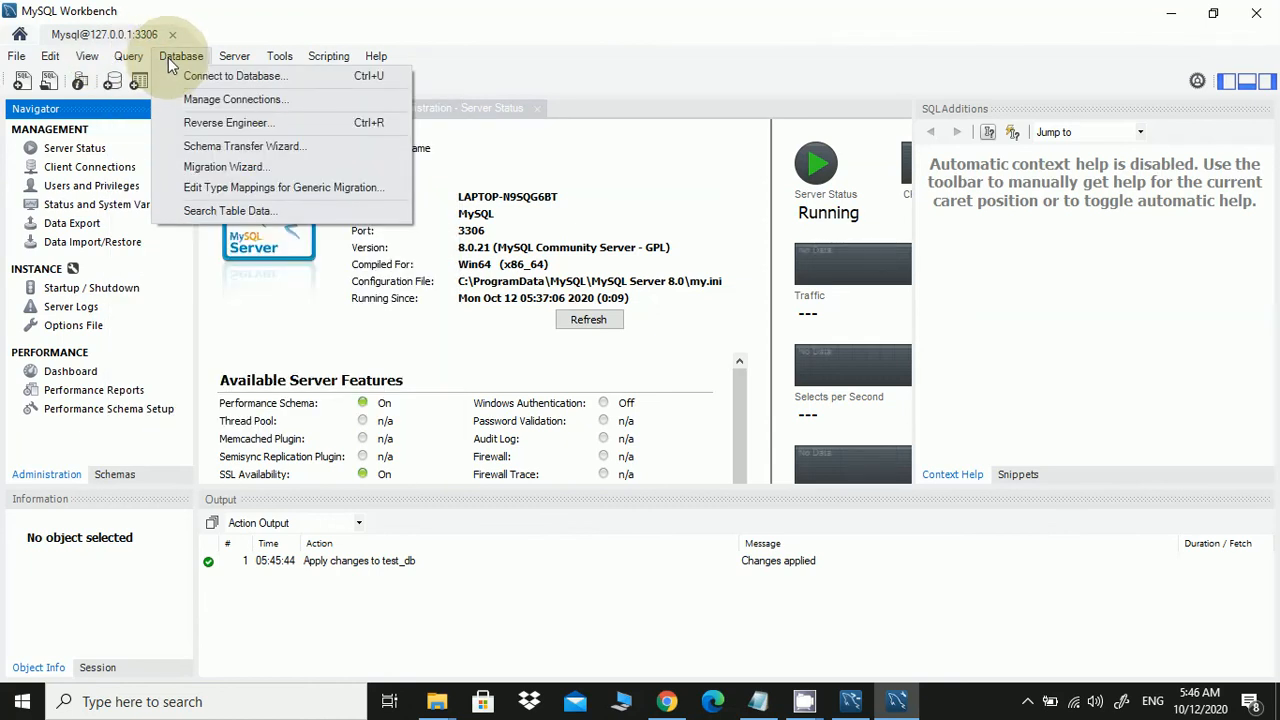
{"action": "left_click", "coordinate": [192, 78]}
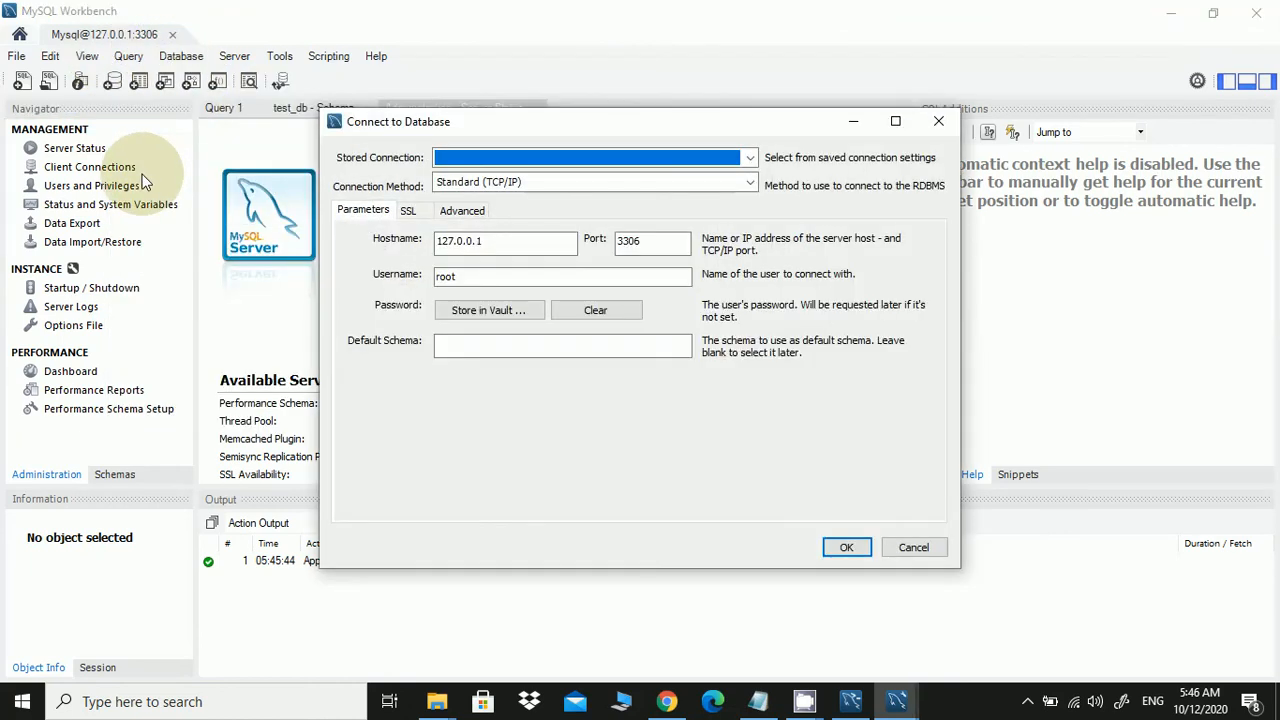
{"action": "left_click", "coordinate": [939, 121]}
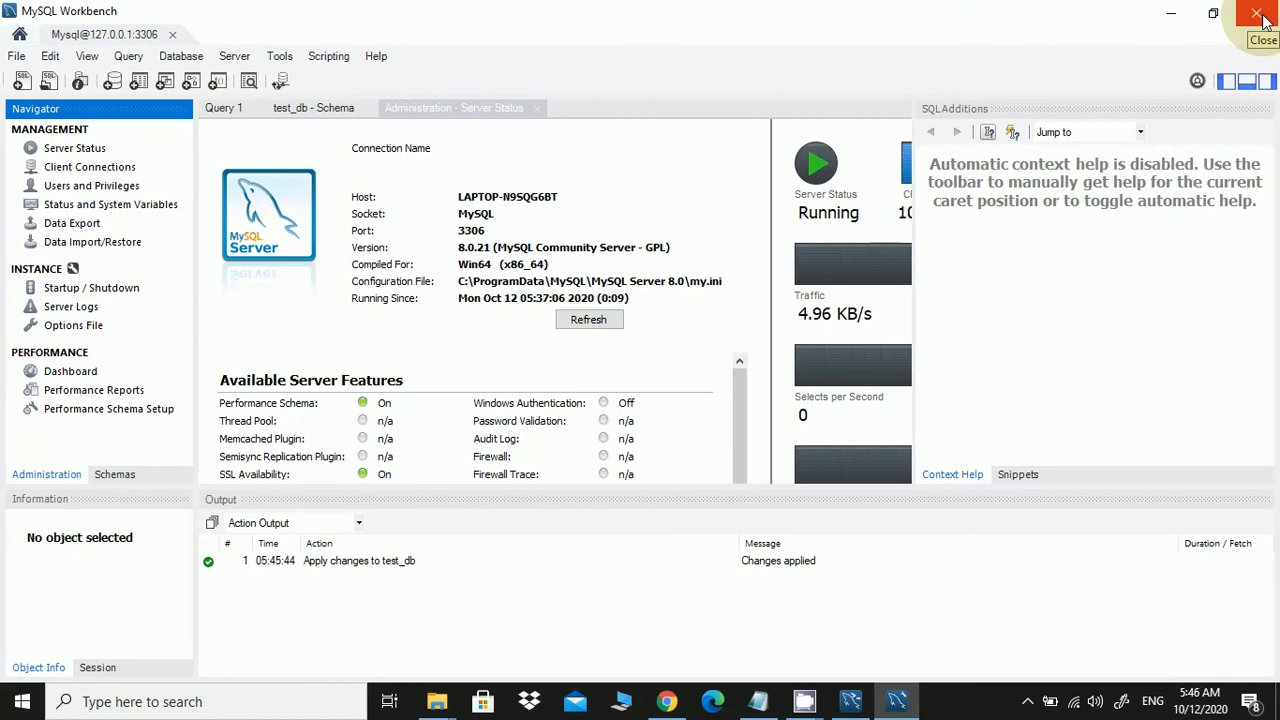
Run 'show databases;' in Query 1 to confirm test_db is listed, then replace it with 'use test_db;'
{"action": "mouse_move", "coordinate": [808, 700]}
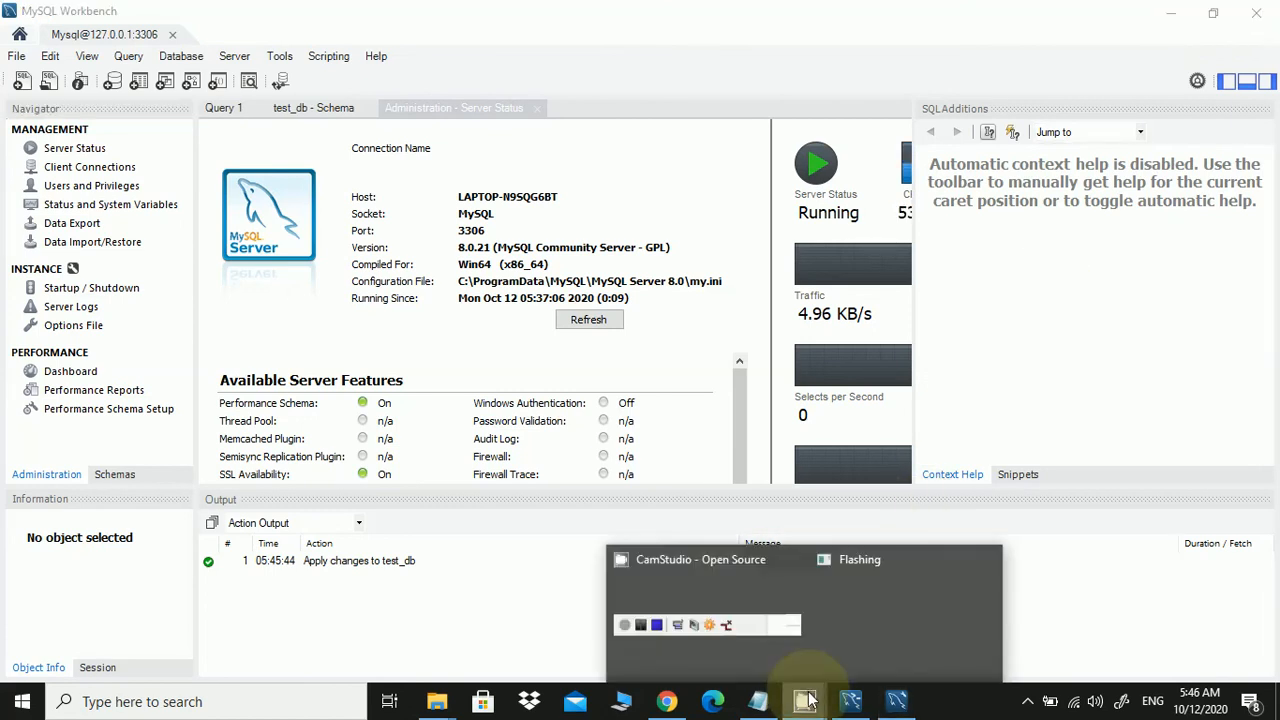
{"action": "left_click", "coordinate": [779, 668]}
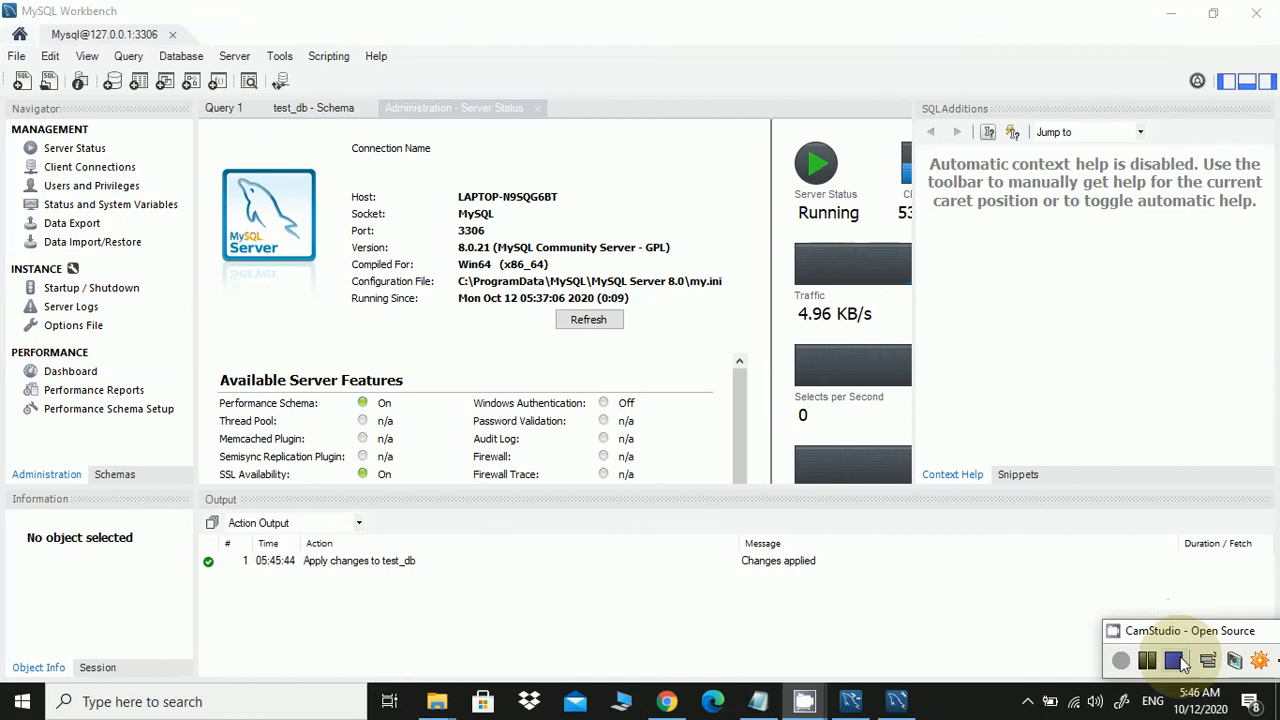
{"action": "left_click", "coordinate": [1176, 661]}
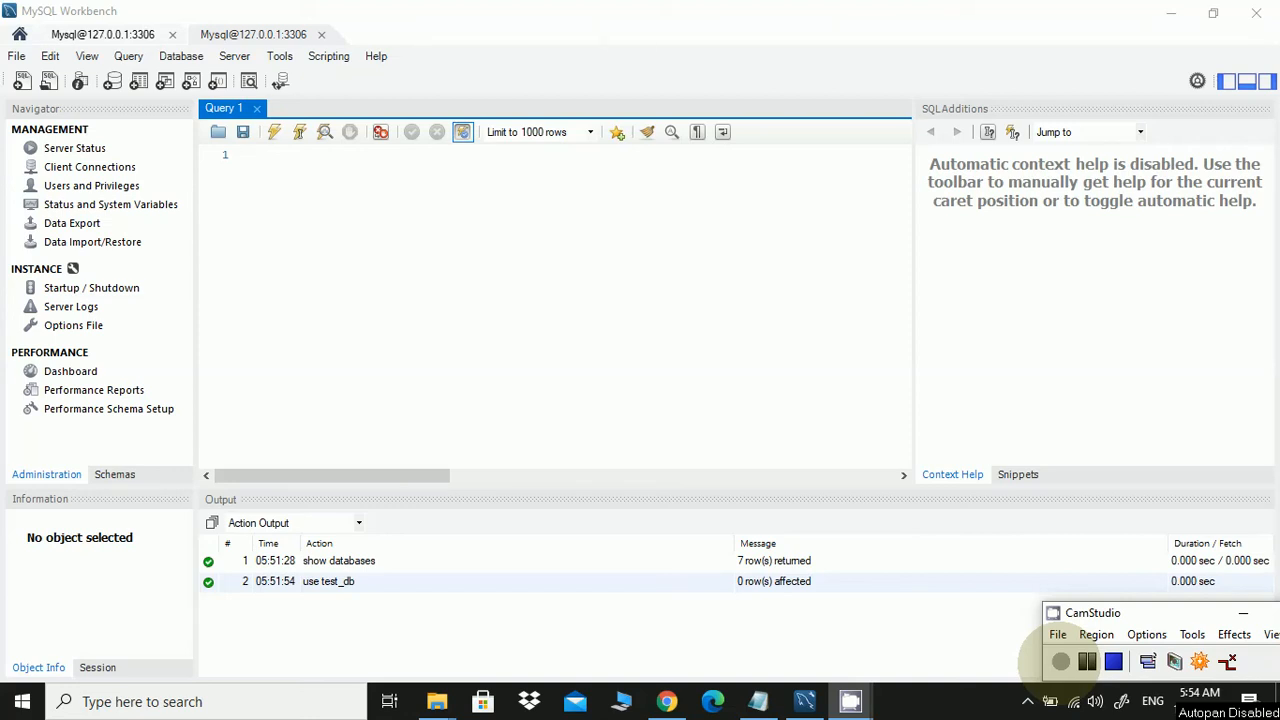
{"action": "left_click", "coordinate": [297, 196]}
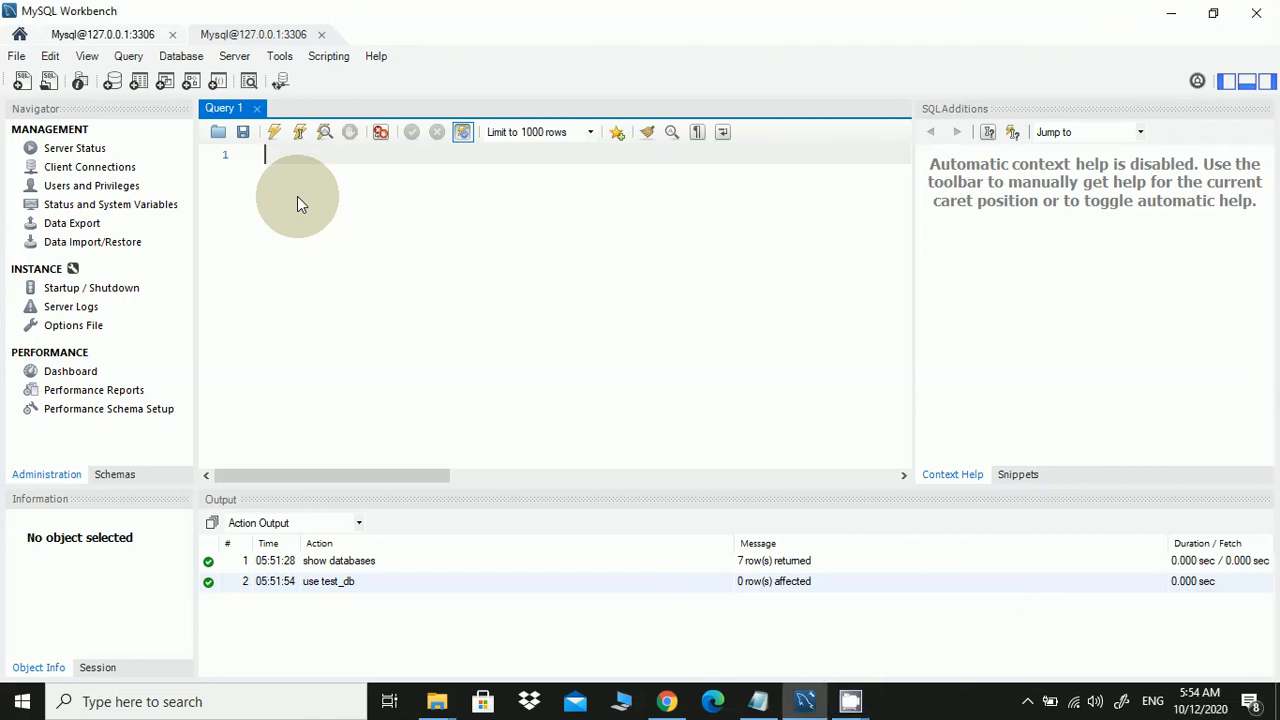
{"action": "type", "text": "show databas"}
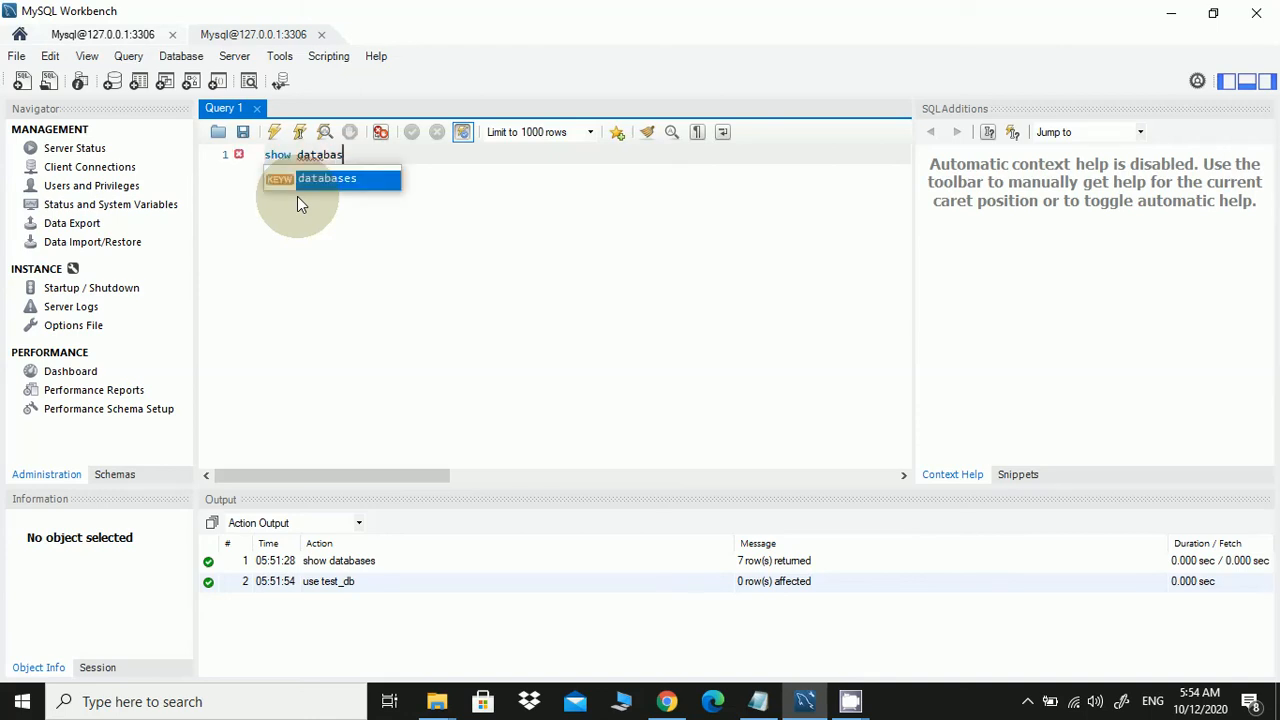
{"action": "key", "text": "Return"}
{"action": "type", "text": ";"}
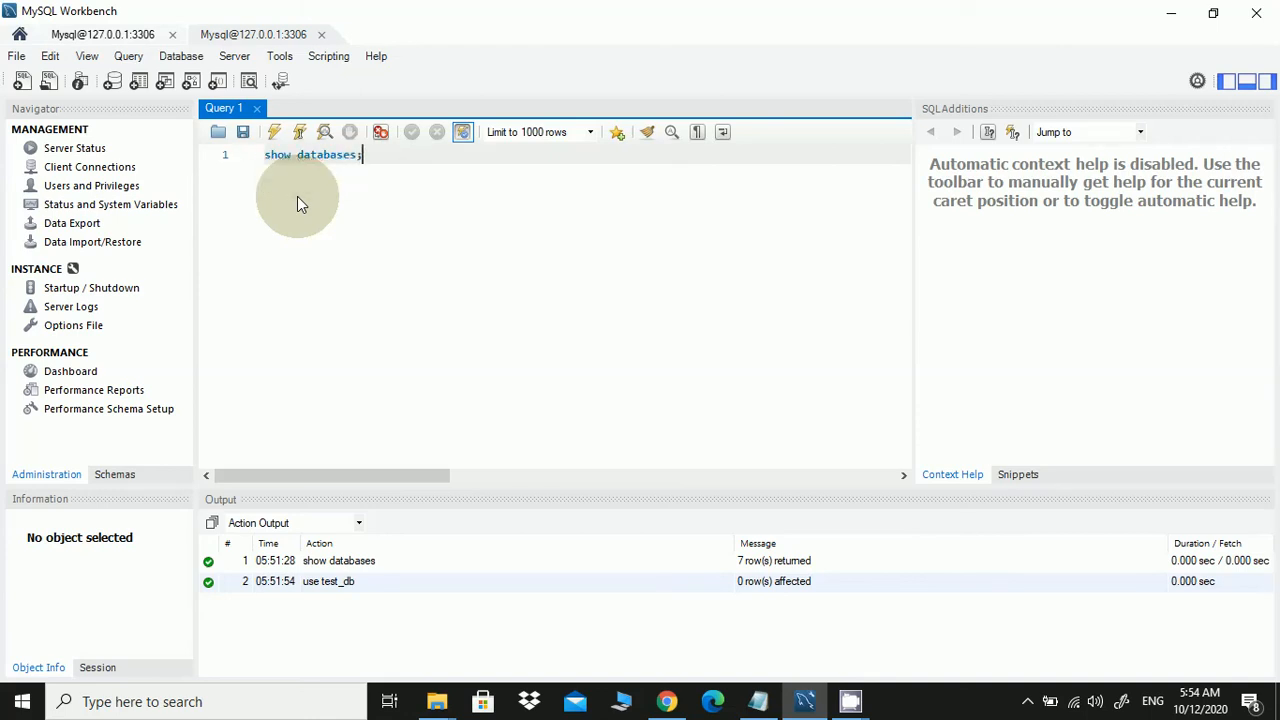
{"action": "left_click", "coordinate": [274, 131]}
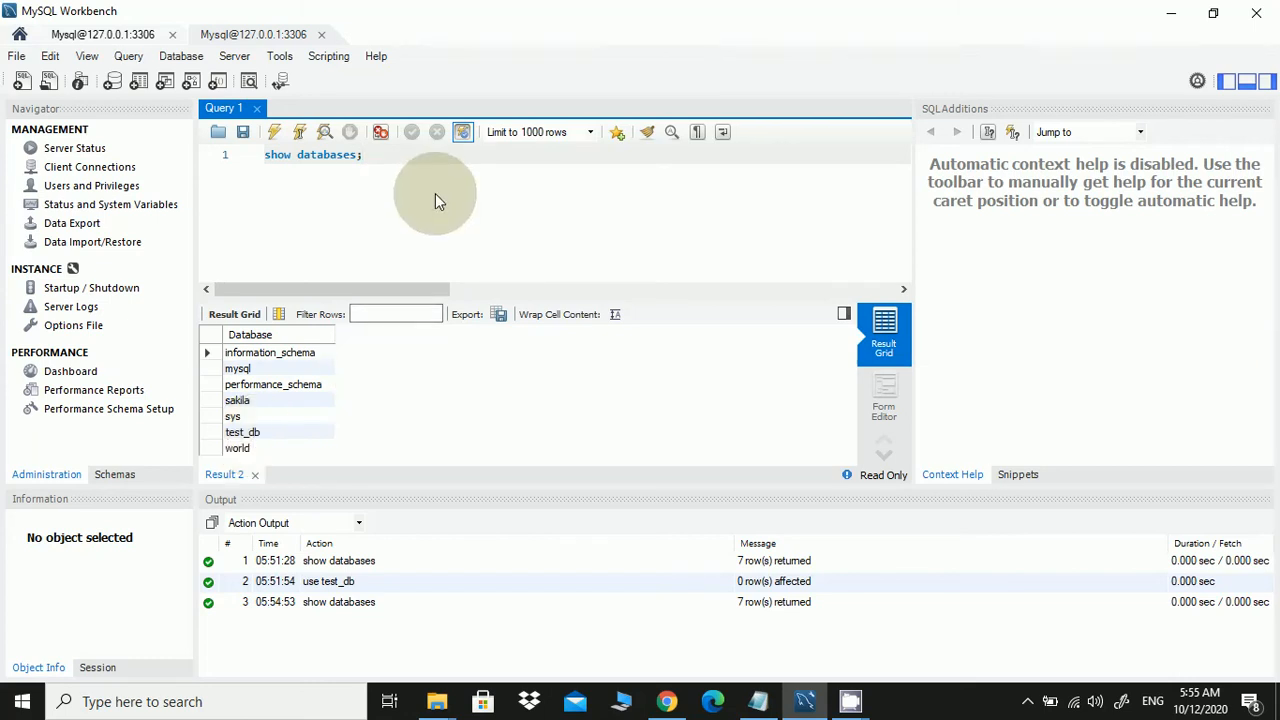
{"action": "key", "text": "BackSpace"}
{"action": "key", "text": "BackSpace"}
{"action": "key", "text": "BackSpace"}
{"action": "key", "text": "BackSpace"}
{"action": "key", "text": "BackSpace"}
{"action": "key", "text": "BackSpace"}
{"action": "key", "text": "BackSpace"}
{"action": "key", "text": "BackSpace"}
{"action": "key", "text": "BackSpace"}
{"action": "key", "text": "BackSpace"}
{"action": "key", "text": "BackSpace"}
{"action": "key", "text": "BackSpace"}
{"action": "key", "text": "BackSpace"}
{"action": "key", "text": "BackSpace"}
{"action": "key", "text": "BackSpace"}
{"action": "type", "text": "use test_db"}
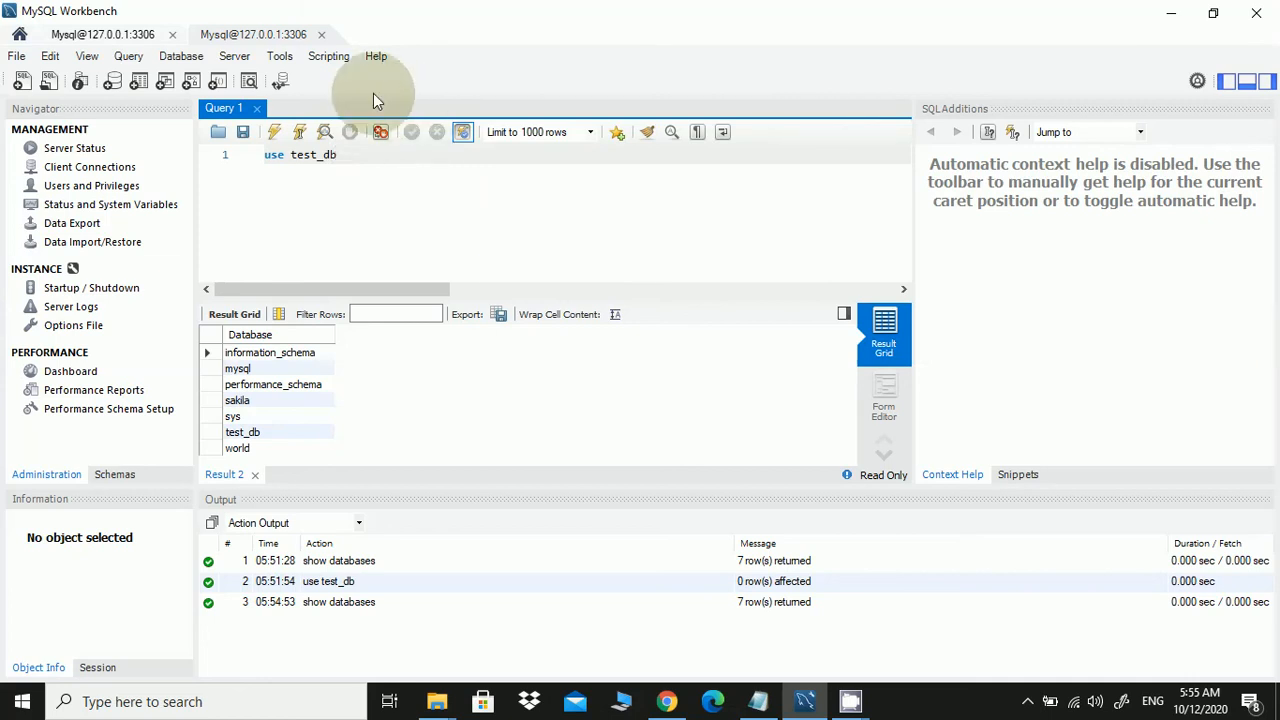
{"action": "type", "text": ";"}
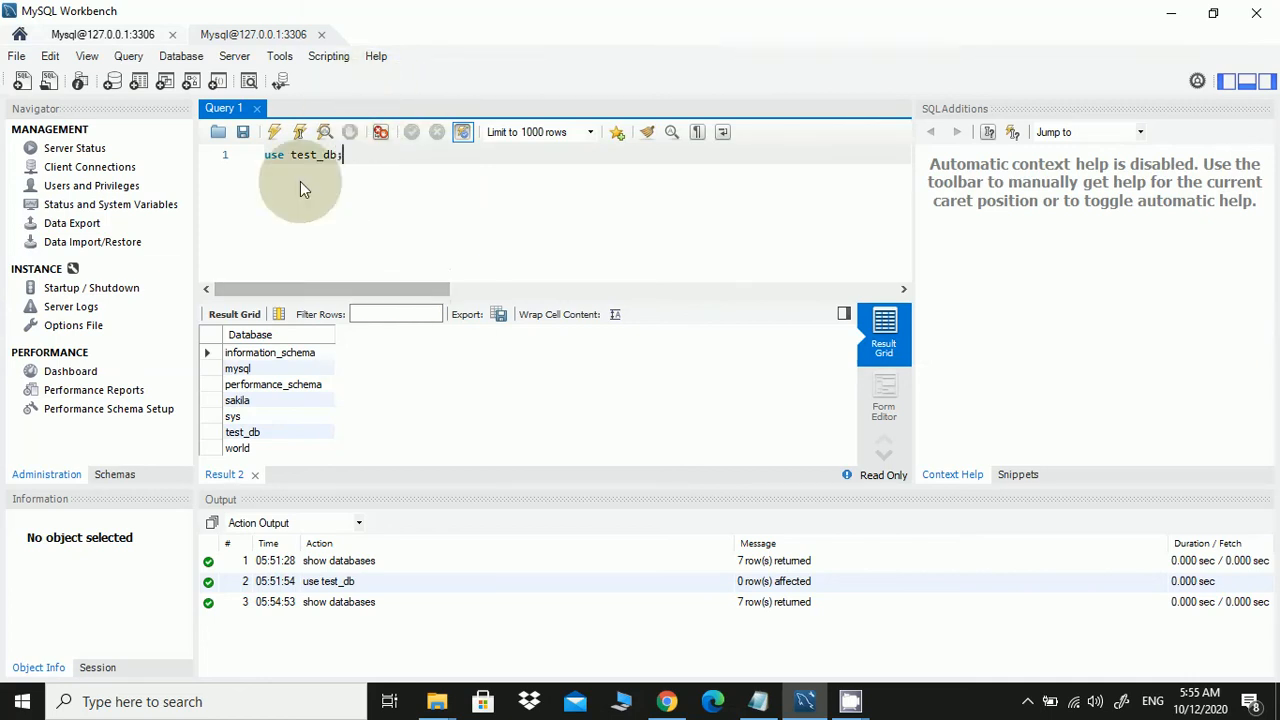
Execute 'use test_db;' so test_db becomes the active database
{"action": "left_click", "coordinate": [275, 133]}
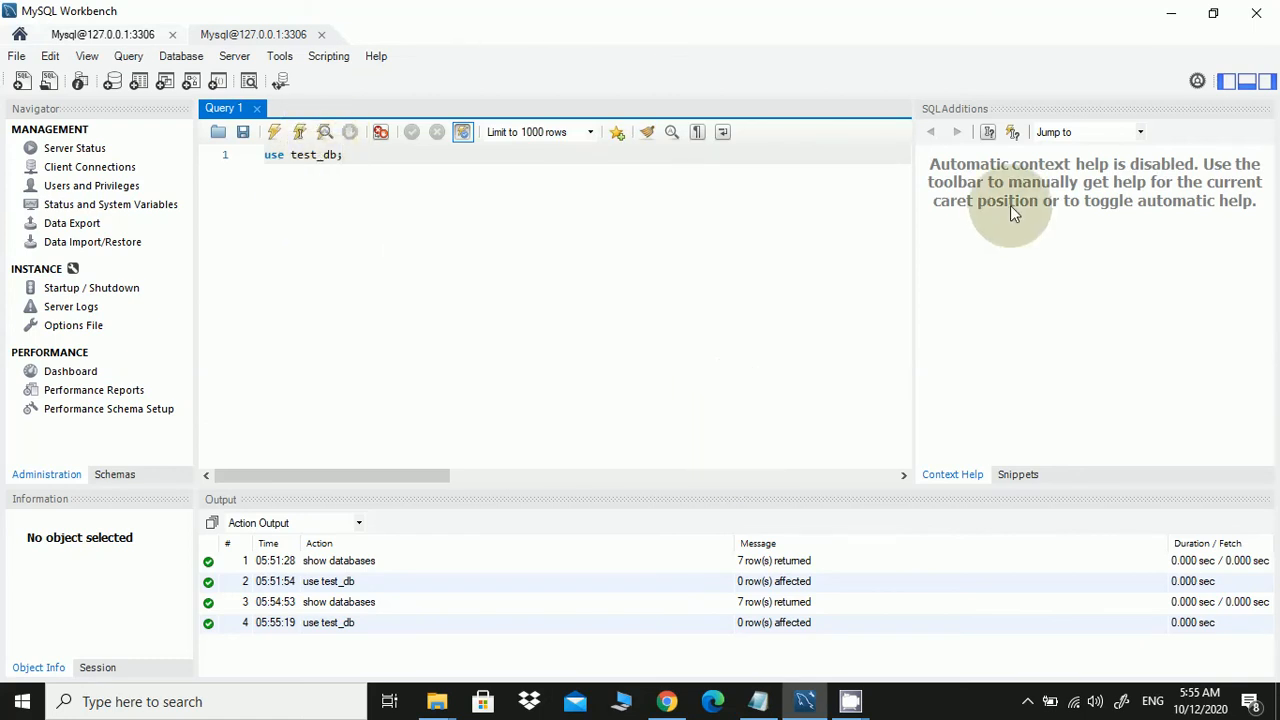
Append '- DONE' to step 4, Install MySQL database, in install steps.txt
{"action": "left_click", "coordinate": [758, 703]}
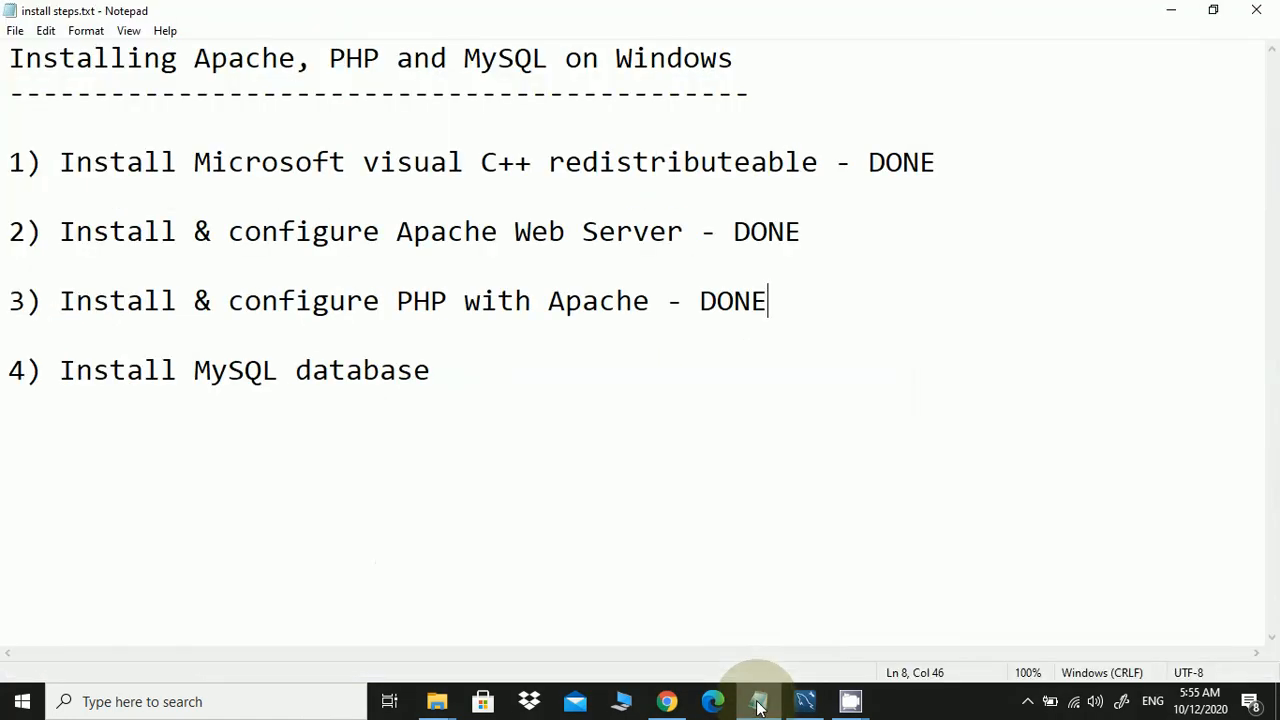
{"action": "left_click", "coordinate": [592, 375]}
{"action": "type", "text": "- "}
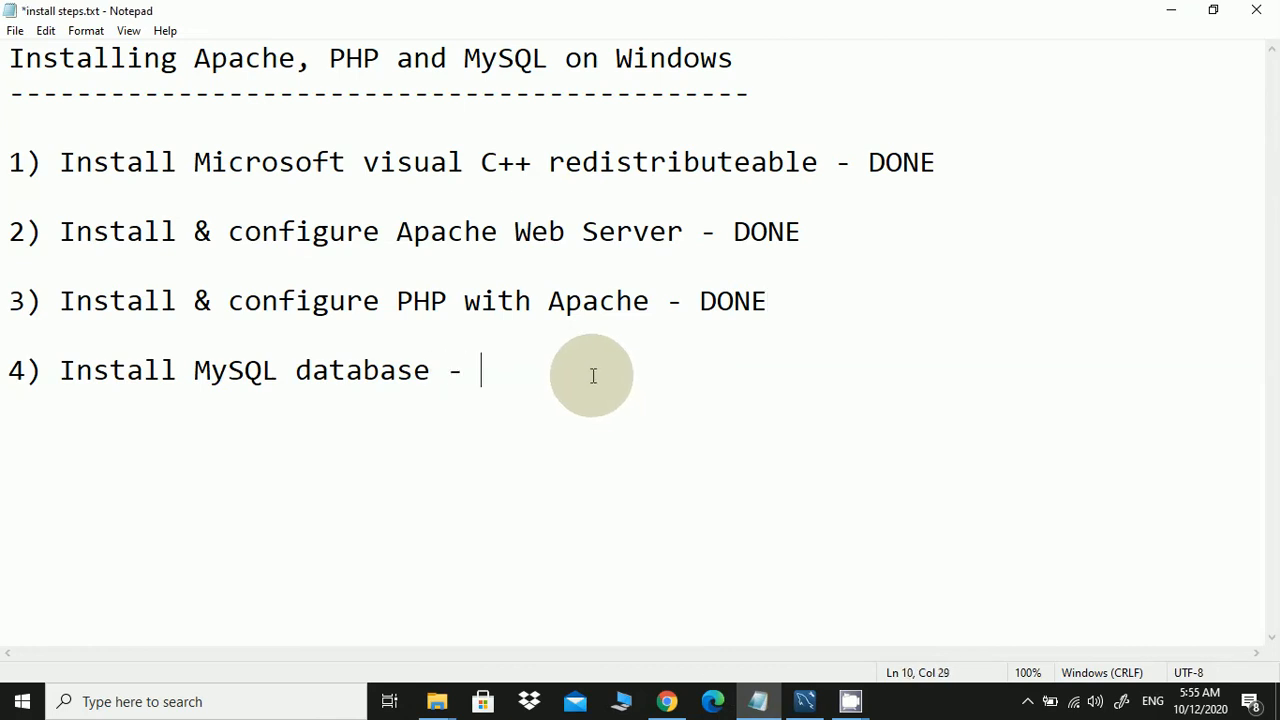
{"action": "type", "text": "DONE"}
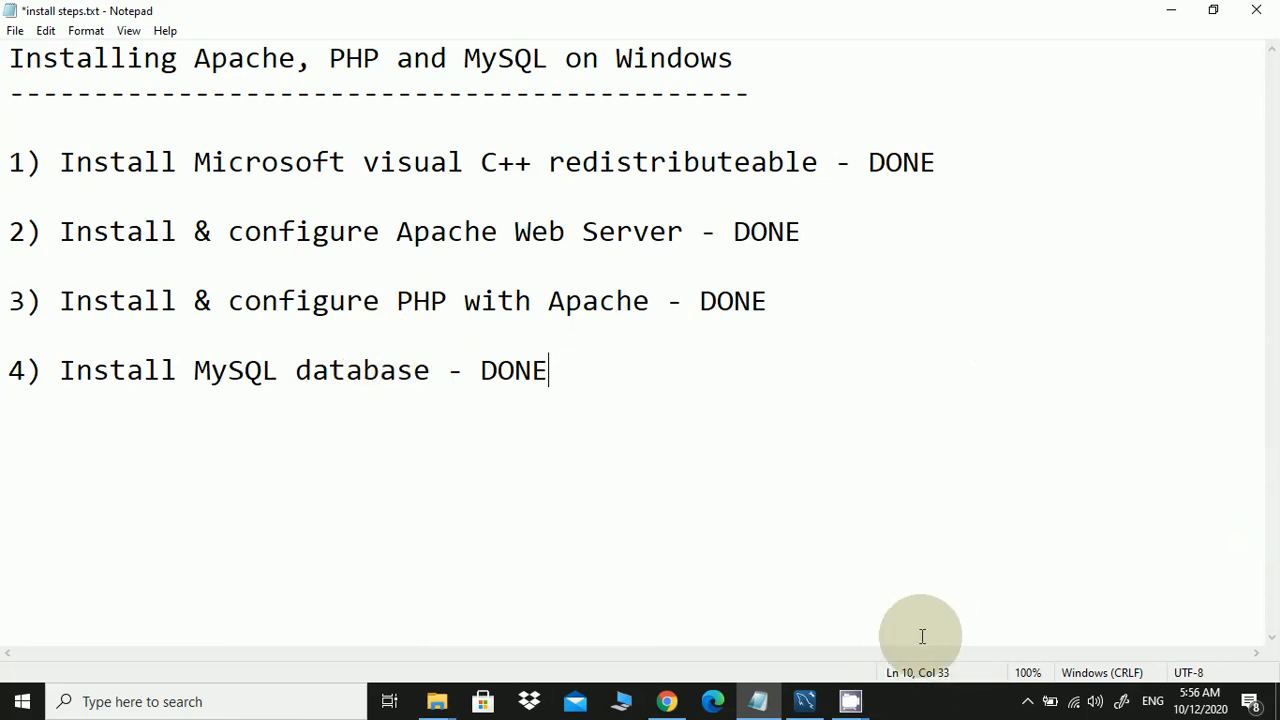
{"action": "mouse_move", "coordinate": [865, 703]}
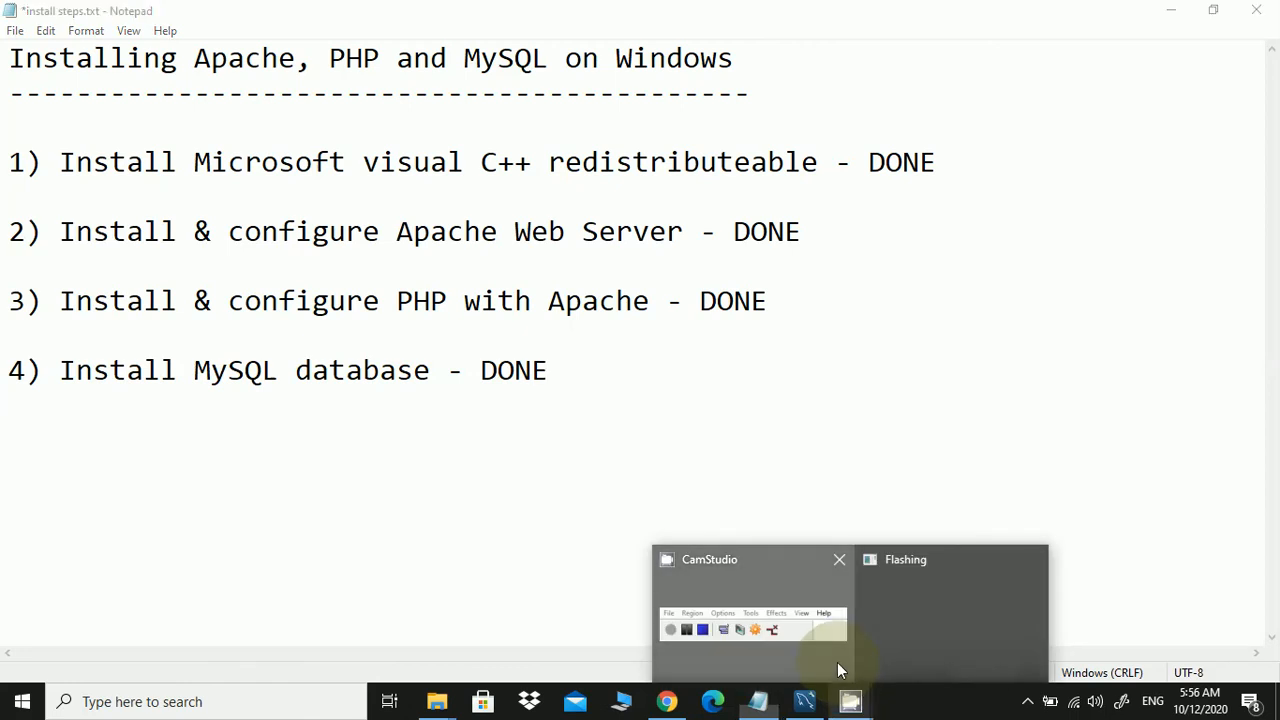
{"action": "left_click", "coordinate": [837, 662]}
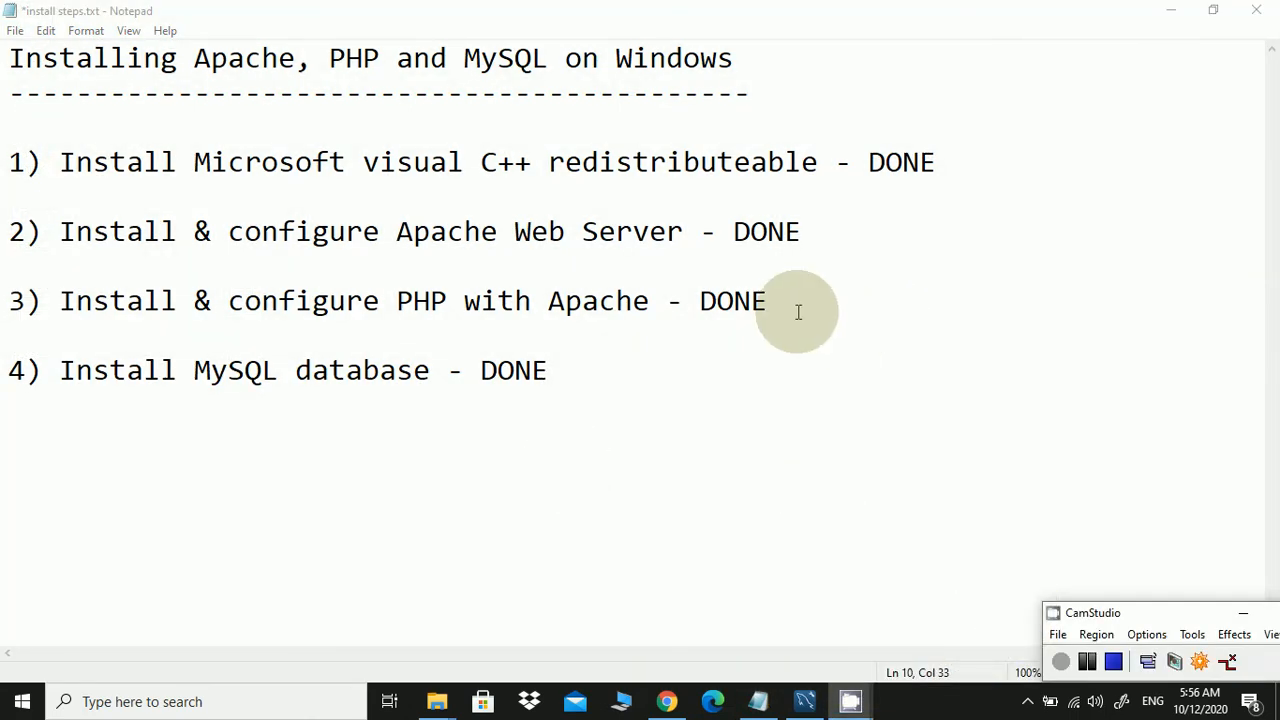